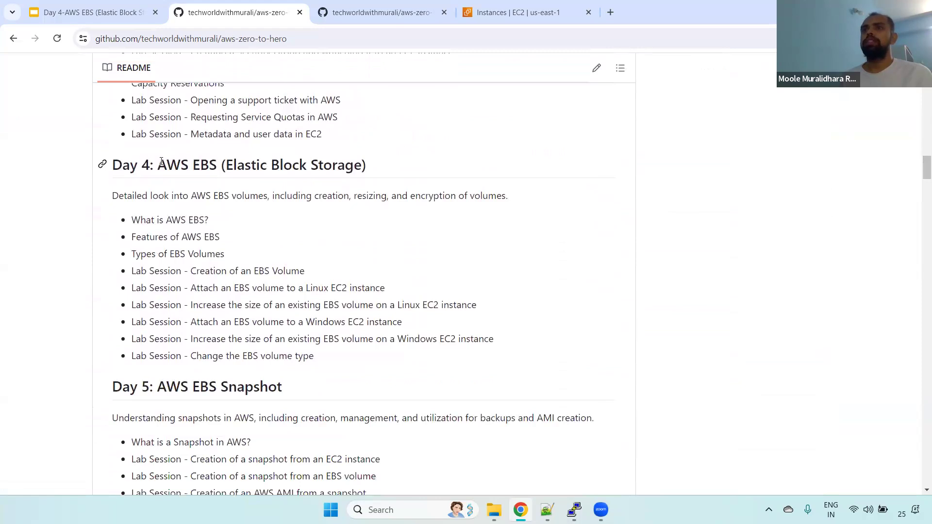
Step: Review the Day 4 AWS EBS topic outline and open the Day-4 folder's README in the aws-zero-to-hero repository
{"action": "left_click_drag", "start_coordinate": [130, 220], "coordinate": [333, 264]}
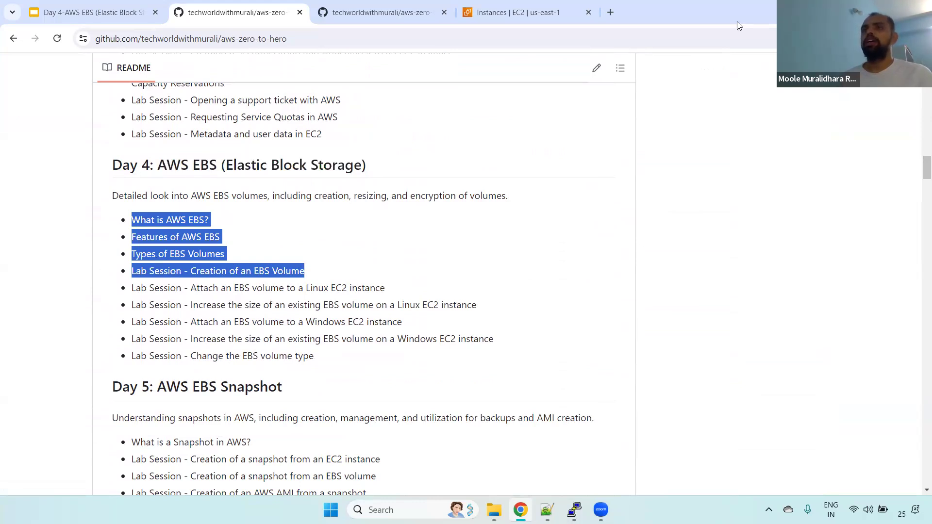
{"action": "double_click", "coordinate": [160, 254]}
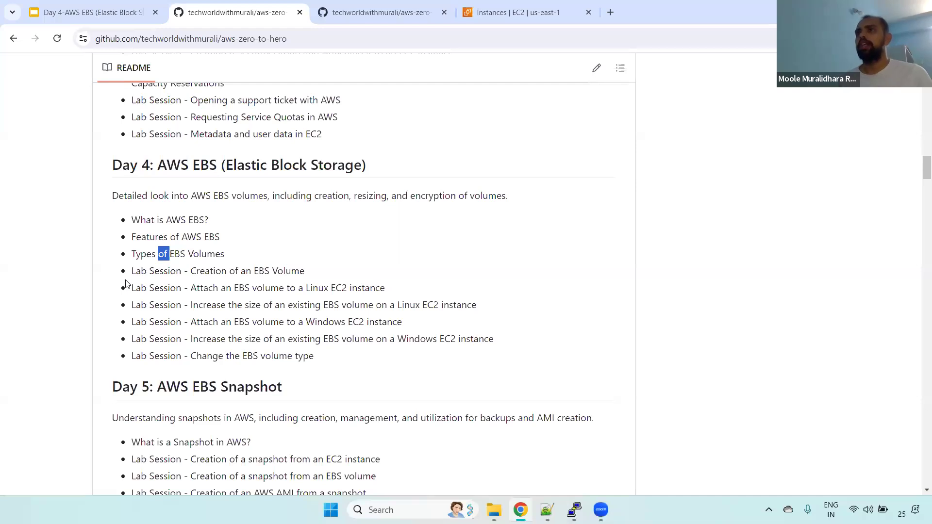
{"action": "left_click", "coordinate": [386, 8]}
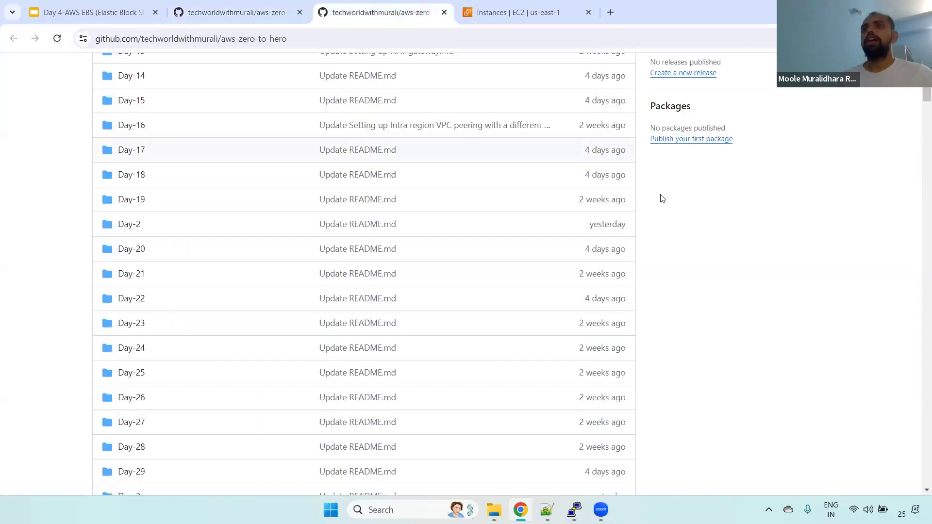
{"action": "scroll", "coordinate": [918, 98], "scroll_direction": "down", "scroll_amount": 2}
{"action": "scroll", "coordinate": [918, 98], "scroll_direction": "down", "scroll_amount": 1}
{"action": "scroll", "coordinate": [181, 362], "scroll_direction": "down", "scroll_amount": 2}
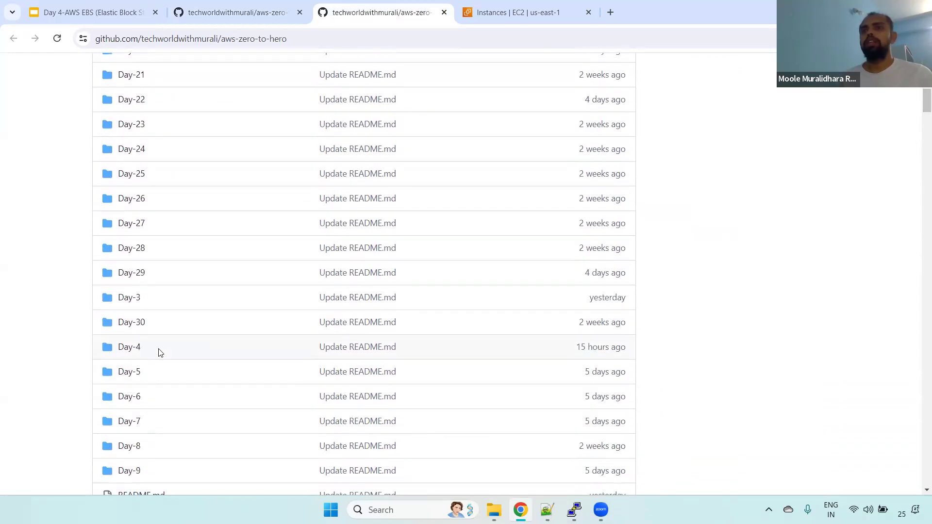
{"action": "left_click", "coordinate": [128, 348]}
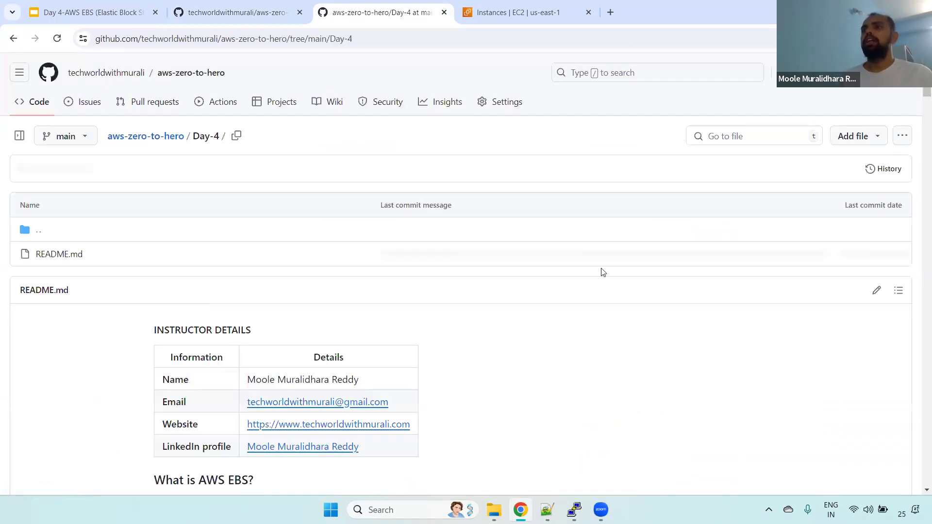
{"action": "scroll", "coordinate": [918, 109], "scroll_direction": "down", "scroll_amount": 6}
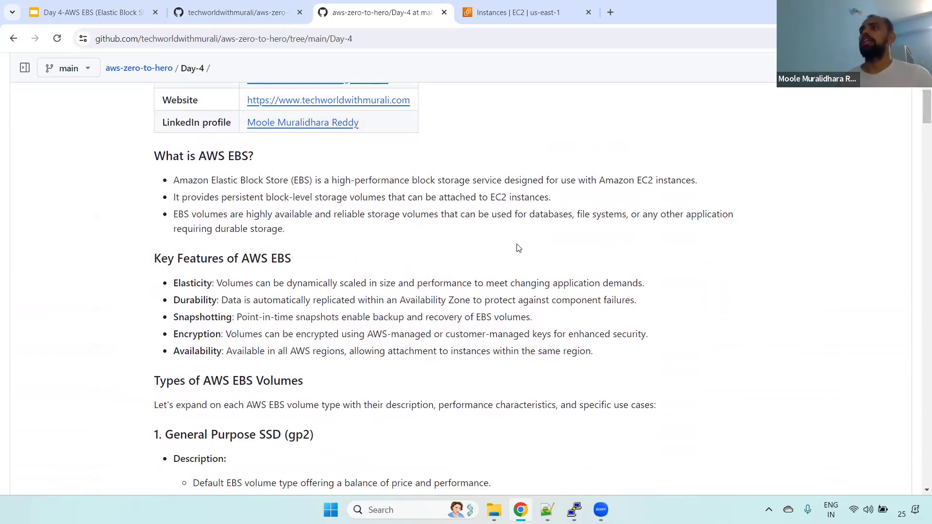
Step: Check the DB server instance in the EC2 console and return to the Day-4 README
{"action": "left_click", "coordinate": [497, 7]}
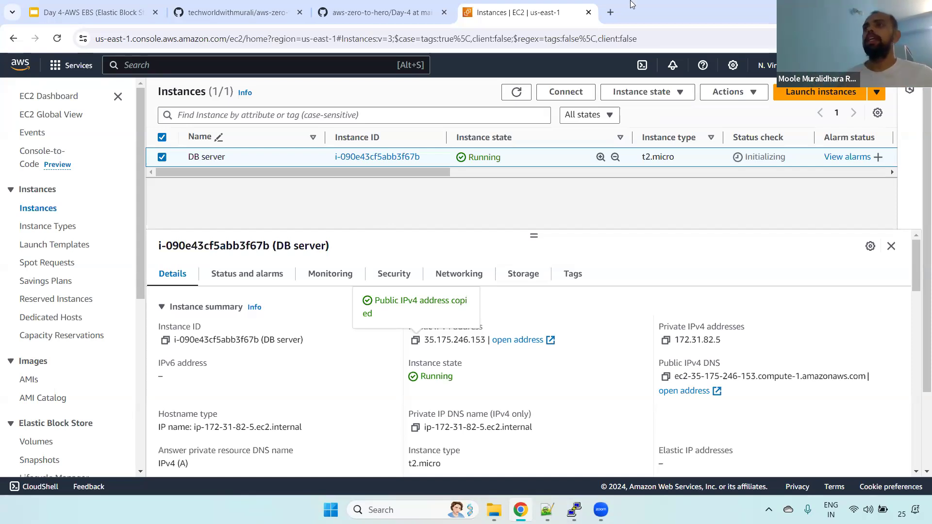
{"action": "left_click", "coordinate": [260, 11]}
{"action": "key", "text": "ctrl+Tab"}
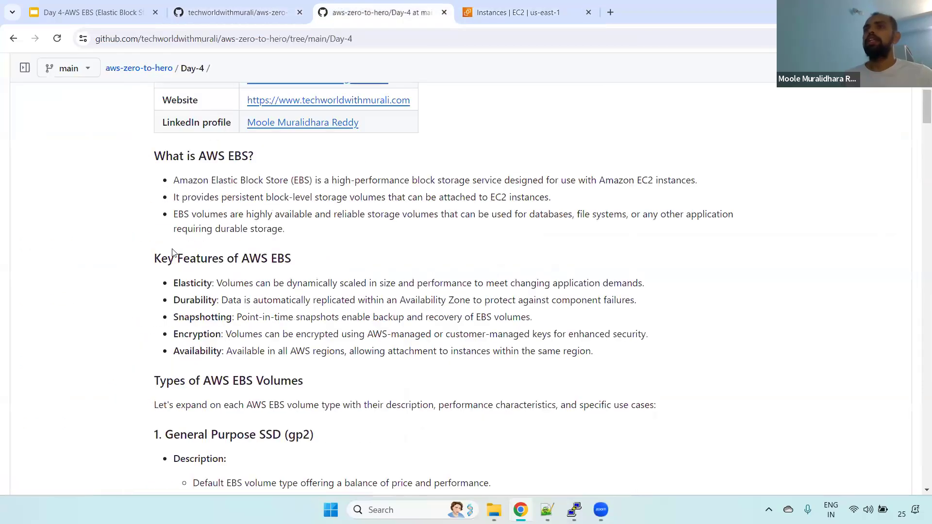
Step: Read the Key Features of AWS EBS section, highlighting the durability, snapshotting, encryption and availability points
{"action": "left_click_drag", "start_coordinate": [161, 259], "coordinate": [328, 262]}
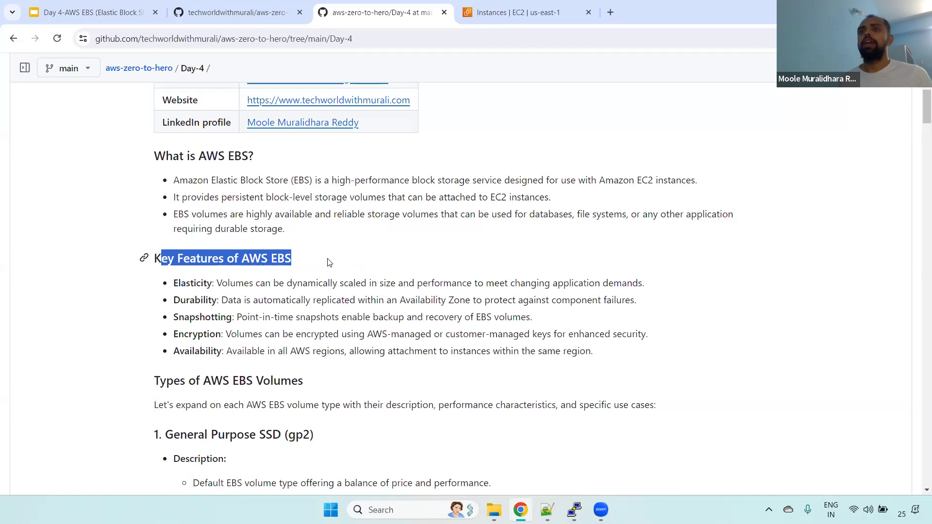
{"action": "left_click_drag", "start_coordinate": [181, 301], "coordinate": [405, 313]}
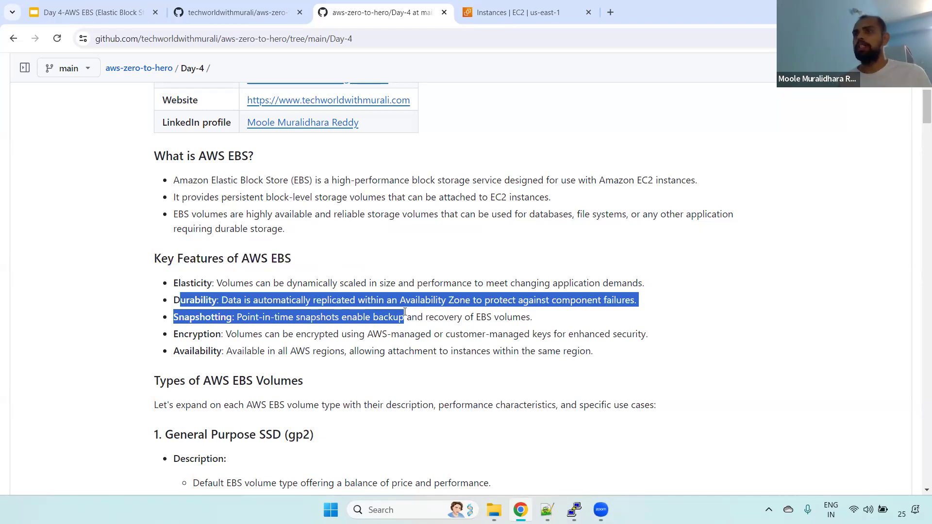
{"action": "double_click", "coordinate": [206, 318]}
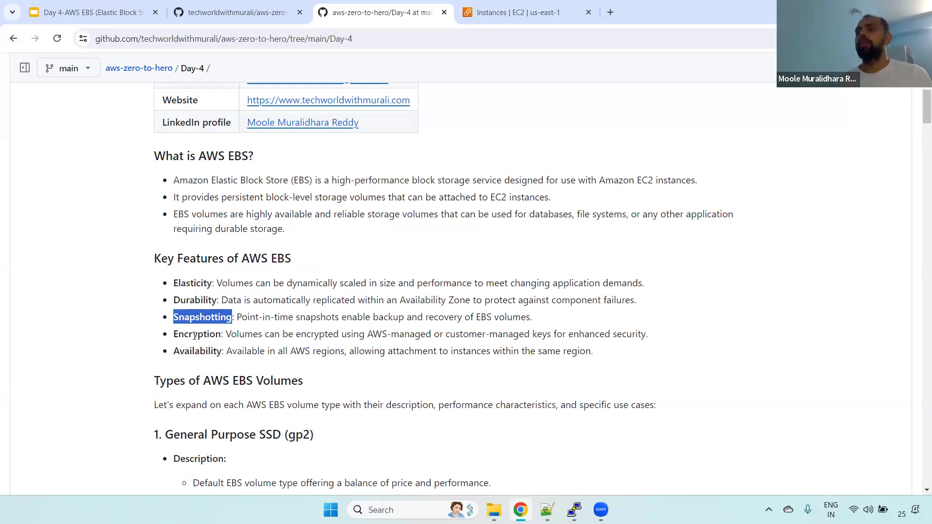
{"action": "double_click", "coordinate": [194, 336]}
{"action": "triple_click", "coordinate": [194, 336]}
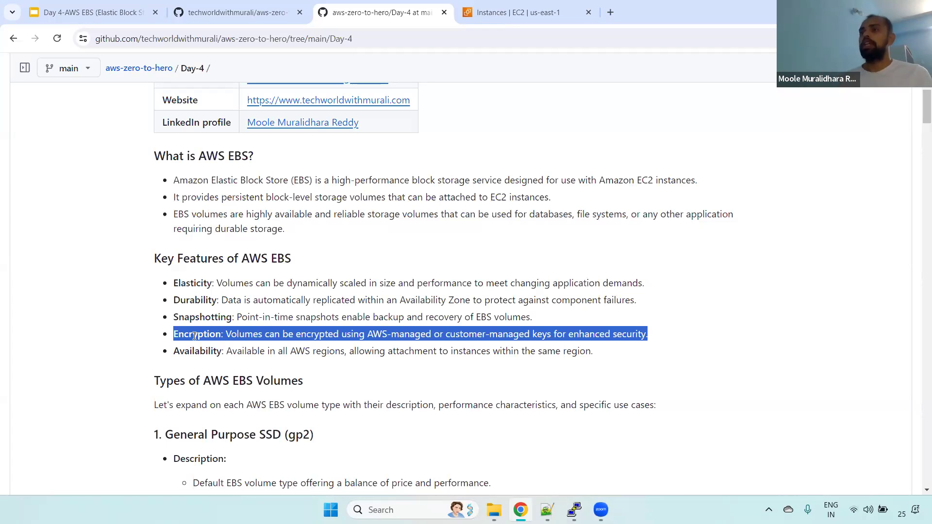
{"action": "double_click", "coordinate": [197, 352]}
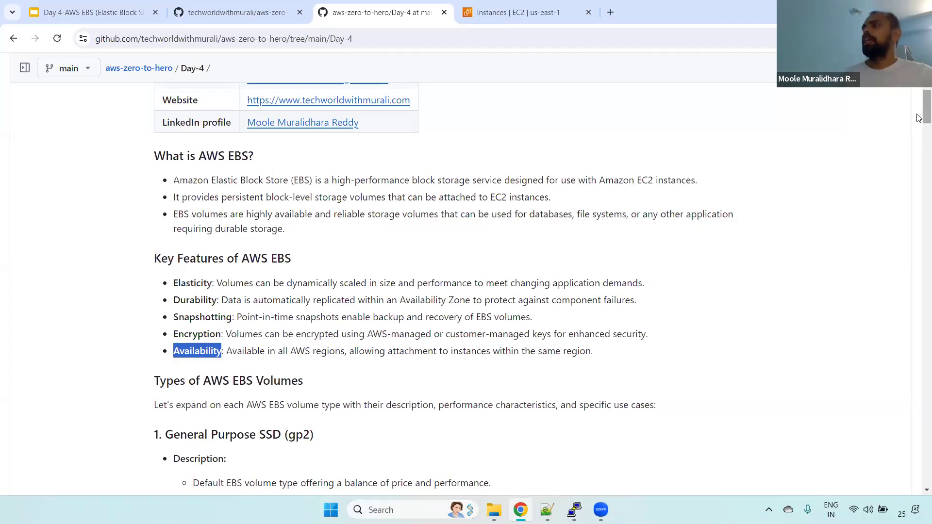
Step: Survey the first four EBS volume types by highlighting the gp2, gp3, io1 and st1 headings
{"action": "scroll", "coordinate": [919, 123], "scroll_direction": "down", "scroll_amount": 2}
{"action": "scroll", "coordinate": [918, 123], "scroll_direction": "down", "scroll_amount": 1}
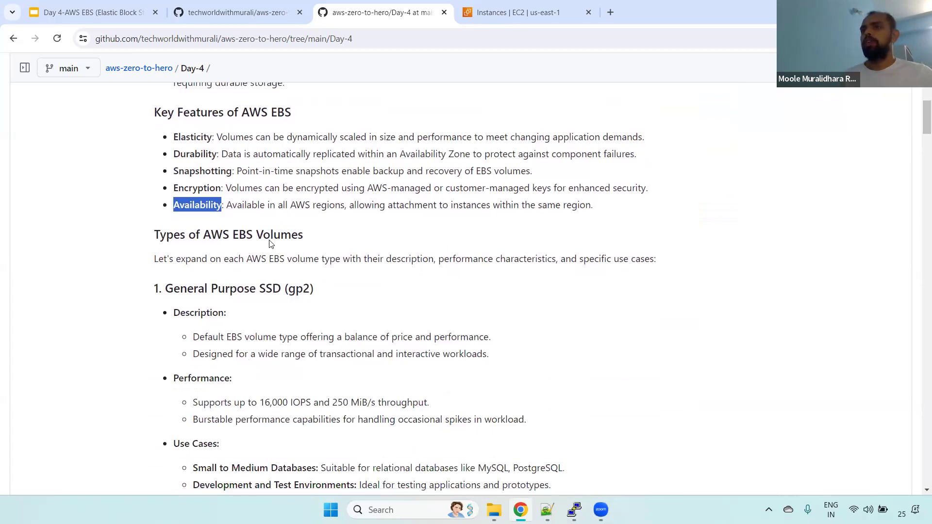
{"action": "left_click_drag", "start_coordinate": [165, 289], "coordinate": [341, 291]}
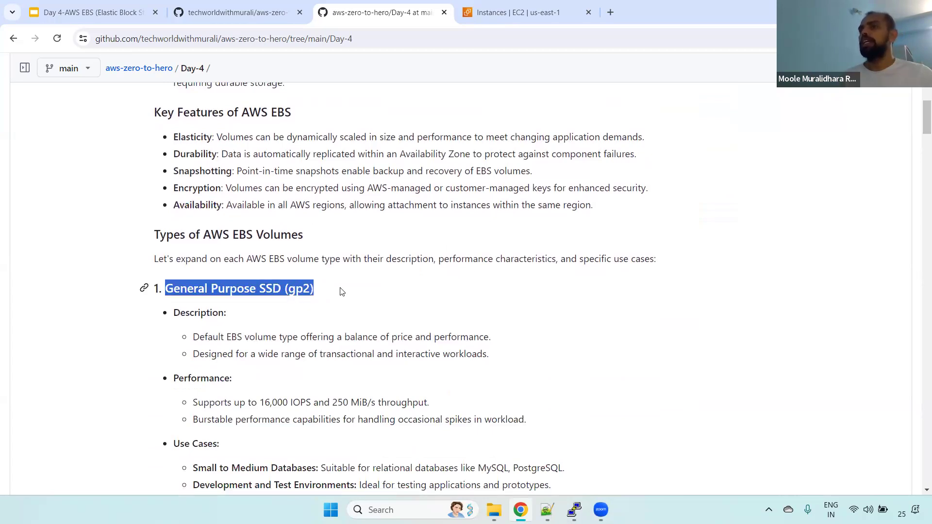
{"action": "scroll", "coordinate": [919, 116], "scroll_direction": "down", "scroll_amount": 6}
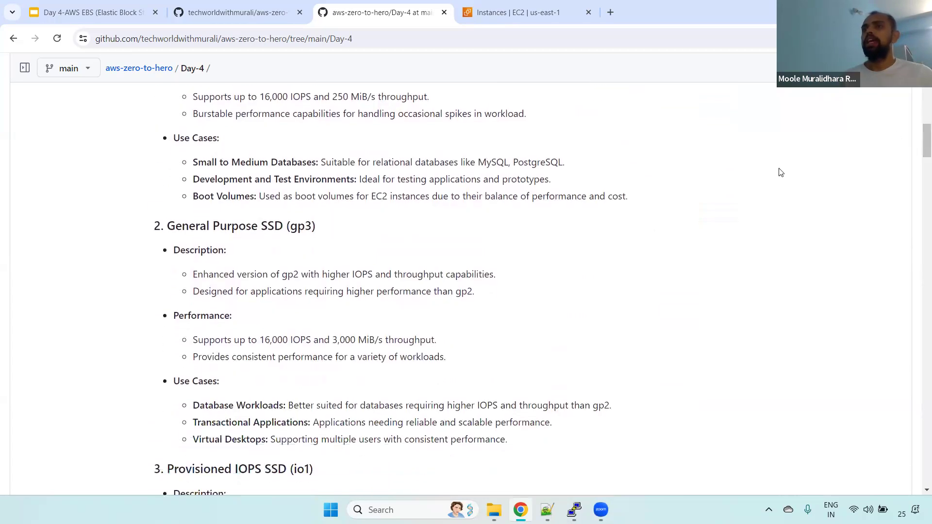
{"action": "left_click_drag", "start_coordinate": [172, 226], "coordinate": [321, 221]}
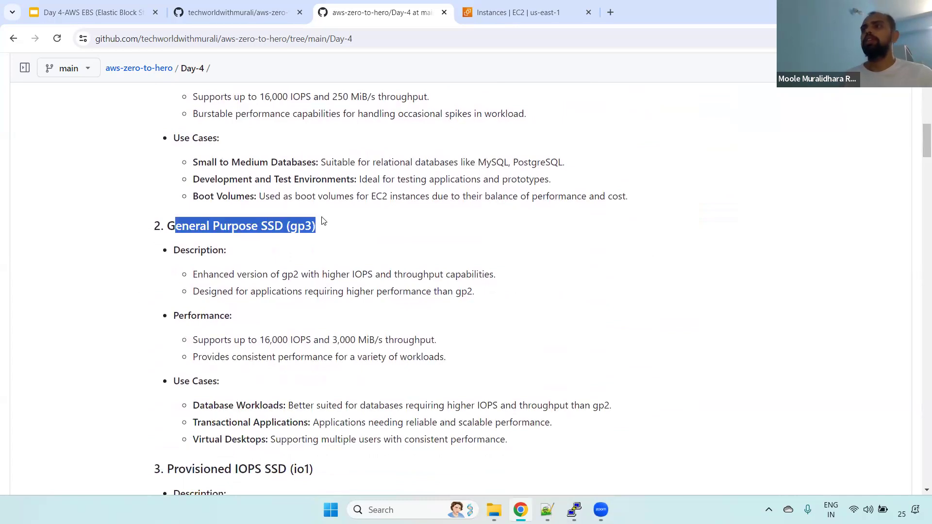
{"action": "scroll", "coordinate": [722, 168], "scroll_direction": "down", "scroll_amount": 5}
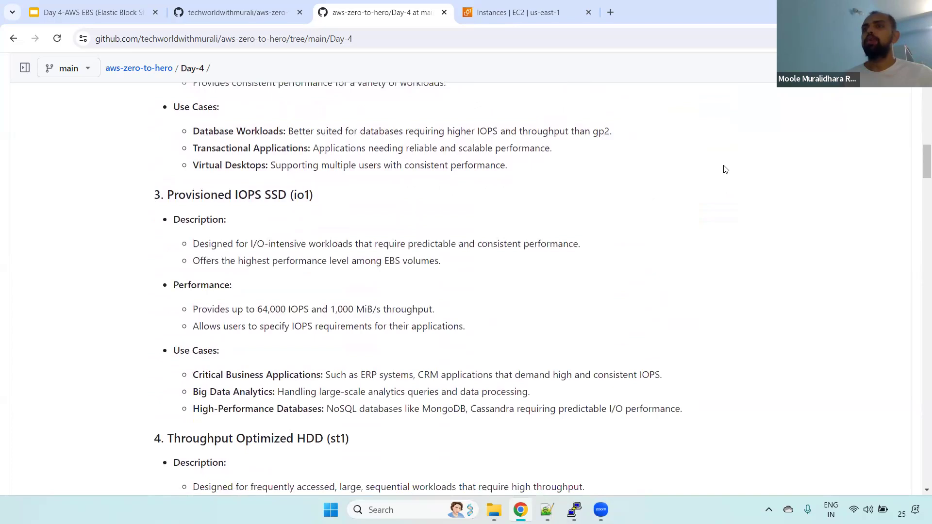
{"action": "left_click_drag", "start_coordinate": [166, 195], "coordinate": [339, 198]}
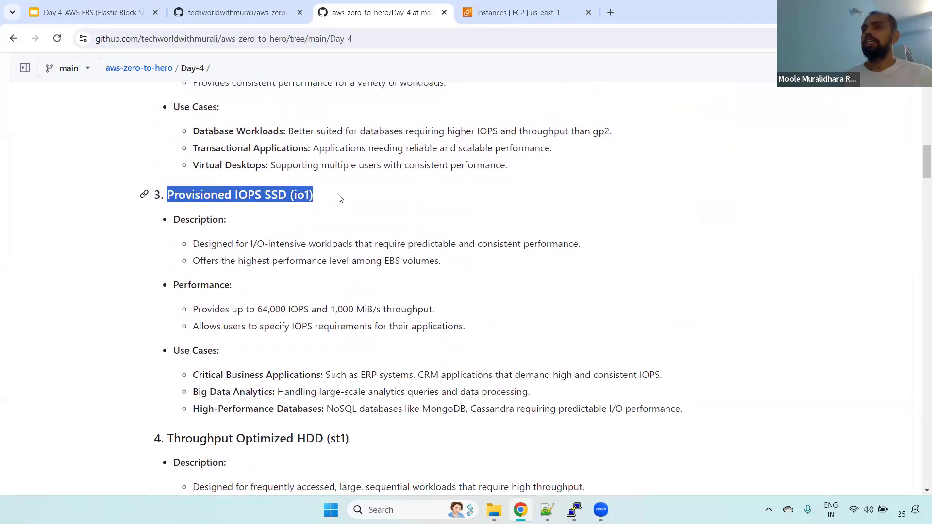
{"action": "left_click", "coordinate": [170, 437]}
{"action": "triple_click", "coordinate": [267, 434]}
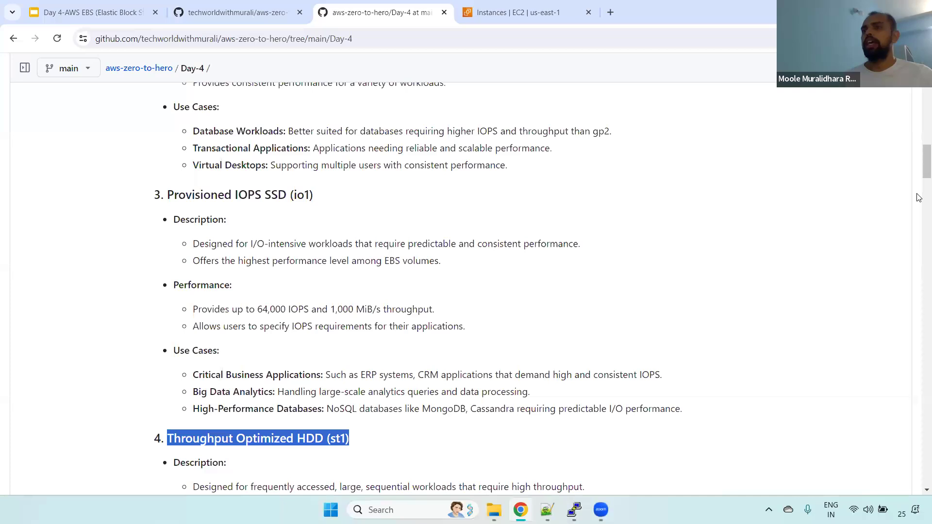
Step: Survey the Cold HDD (sc1) and Magnetic (standard) volume types, highlighting Magnetic's description and performance
{"action": "scroll", "coordinate": [918, 197], "scroll_direction": "down", "scroll_amount": 4}
{"action": "scroll", "coordinate": [918, 197], "scroll_direction": "down", "scroll_amount": 2}
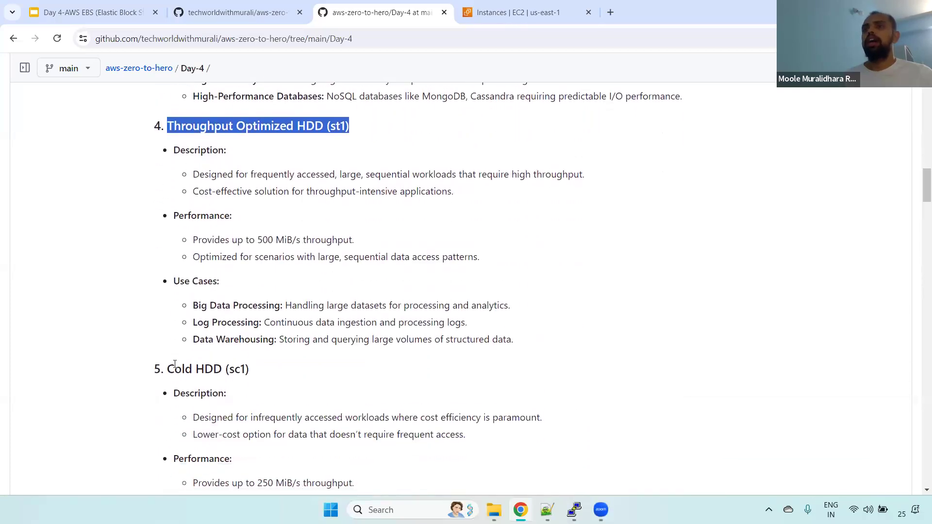
{"action": "left_click_drag", "start_coordinate": [175, 367], "coordinate": [252, 369]}
{"action": "left_click_drag", "start_coordinate": [918, 199], "coordinate": [919, 224]}
{"action": "left_click_drag", "start_coordinate": [167, 267], "coordinate": [306, 270]}
{"action": "left_click", "coordinate": [287, 309]}
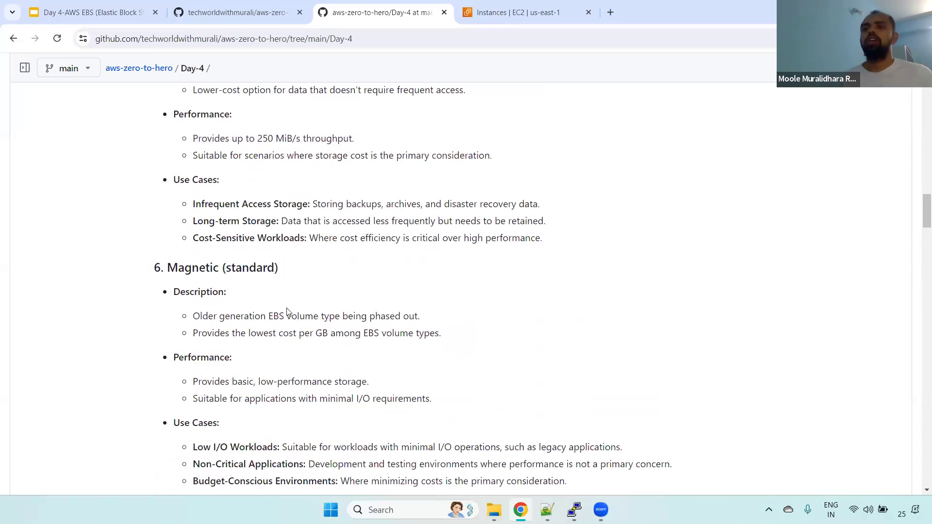
{"action": "left_click_drag", "start_coordinate": [479, 398], "coordinate": [173, 292]}
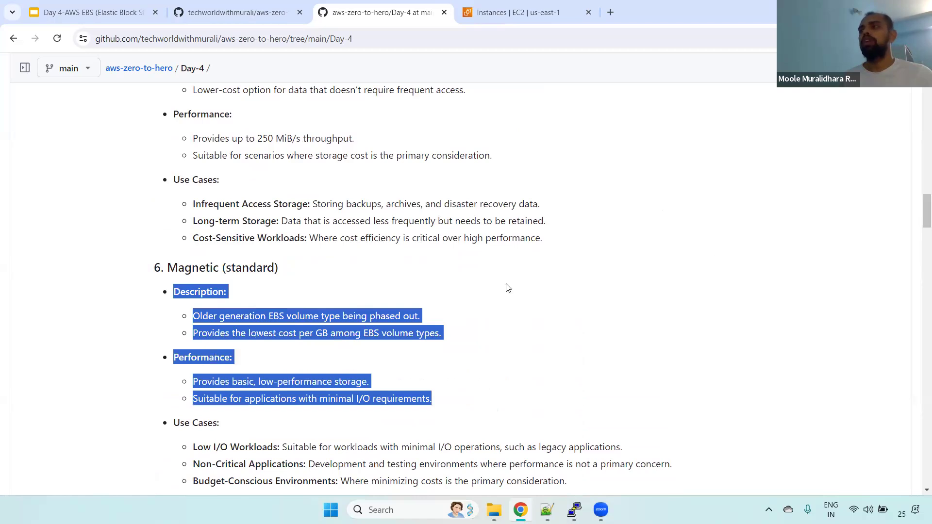
Step: Return to the General Purpose SSD (gp2) section and examine its description, performance and use cases
{"action": "left_click_drag", "start_coordinate": [922, 208], "coordinate": [919, 149]}
{"action": "scroll", "coordinate": [907, 170], "scroll_direction": "up", "scroll_amount": 15}
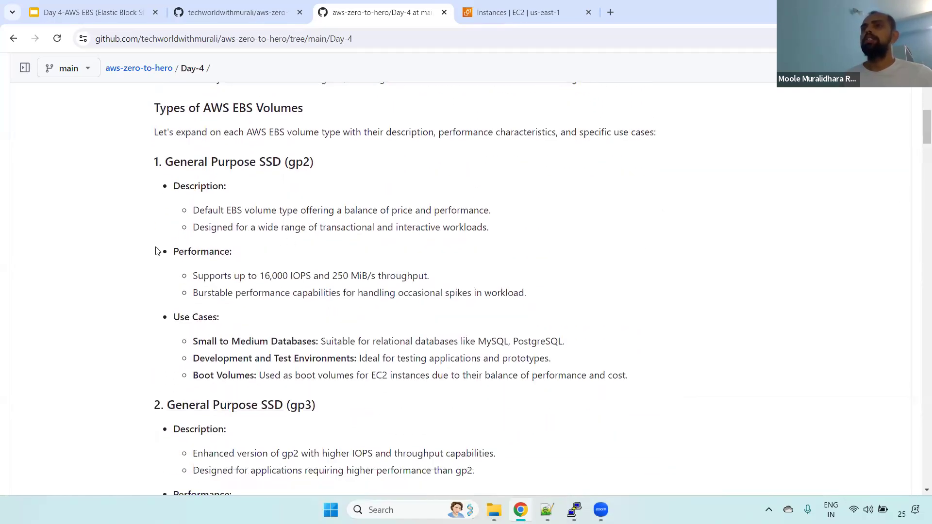
{"action": "left_click_drag", "start_coordinate": [192, 276], "coordinate": [316, 274]}
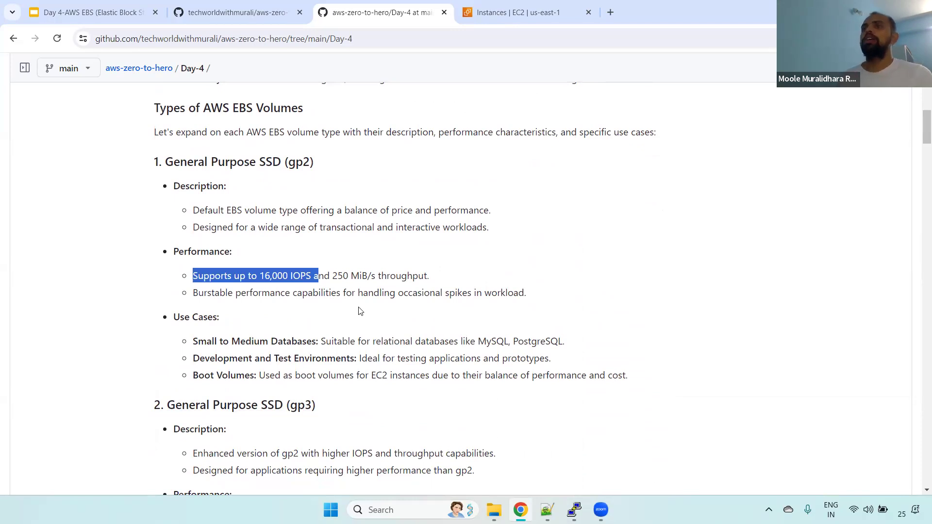
{"action": "left_click_drag", "start_coordinate": [166, 162], "coordinate": [333, 164]}
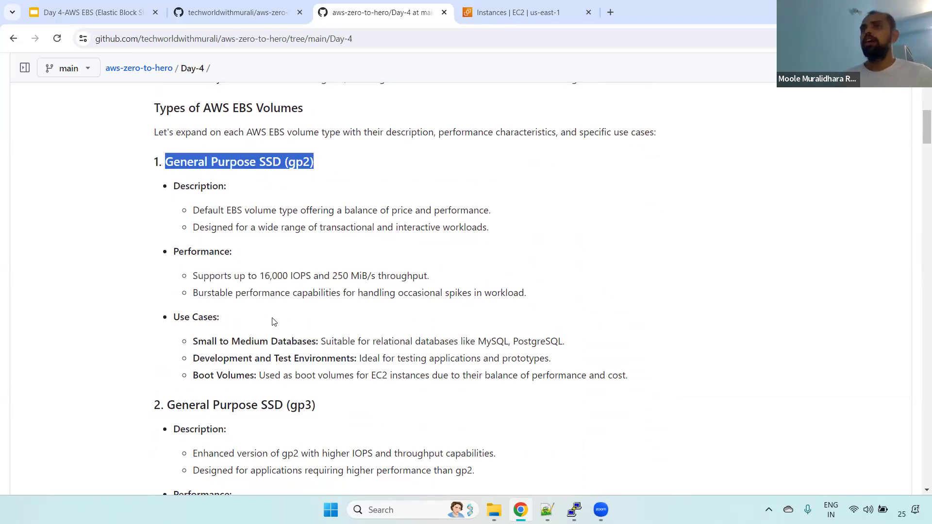
{"action": "left_click_drag", "start_coordinate": [194, 344], "coordinate": [320, 344]}
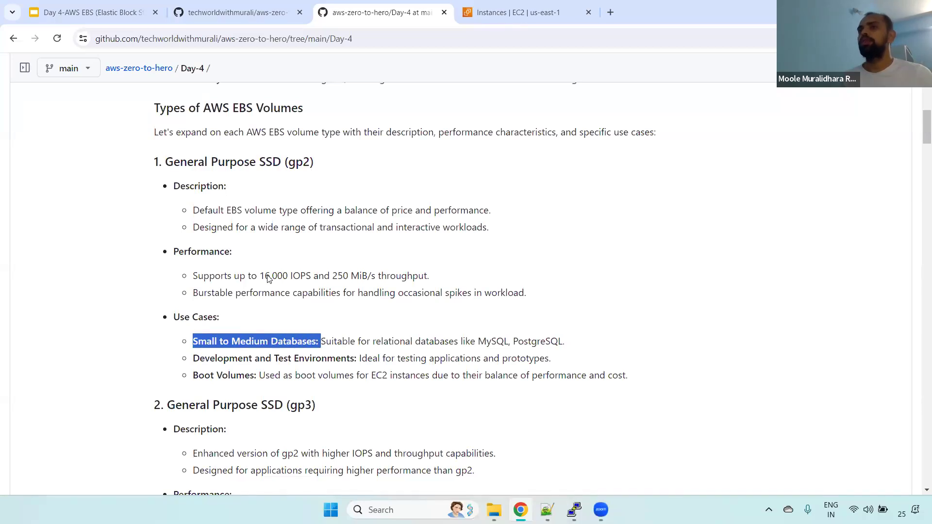
{"action": "left_click_drag", "start_coordinate": [193, 360], "coordinate": [360, 362]}
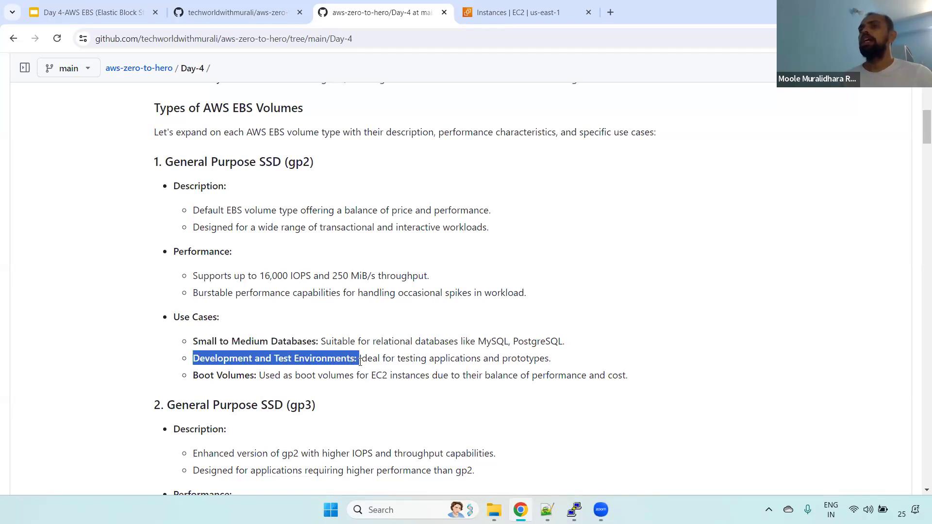
{"action": "left_click_drag", "start_coordinate": [193, 376], "coordinate": [636, 377]}
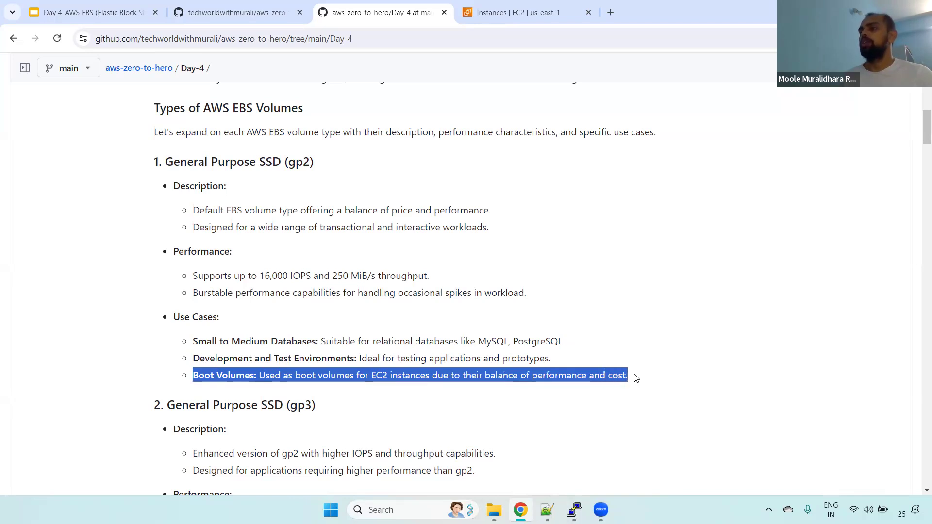
{"action": "left_click_drag", "start_coordinate": [165, 161], "coordinate": [210, 187]}
{"action": "left_click_drag", "start_coordinate": [260, 214], "coordinate": [433, 286]}
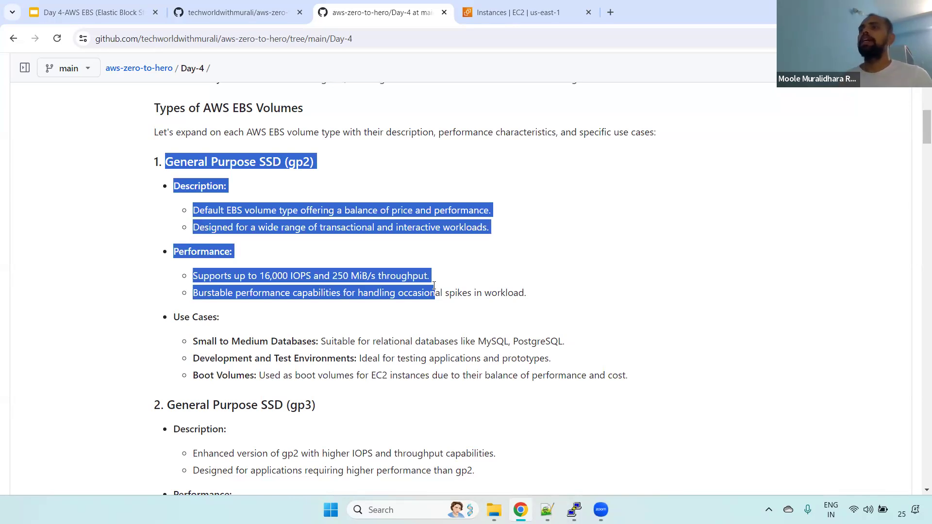
Step: Examine the General Purpose SSD (gp3) section's throughput and its database, transactional and virtual desktop use cases
{"action": "left_click_drag", "start_coordinate": [917, 125], "coordinate": [918, 135]}
{"action": "left_click_drag", "start_coordinate": [169, 291], "coordinate": [322, 291]}
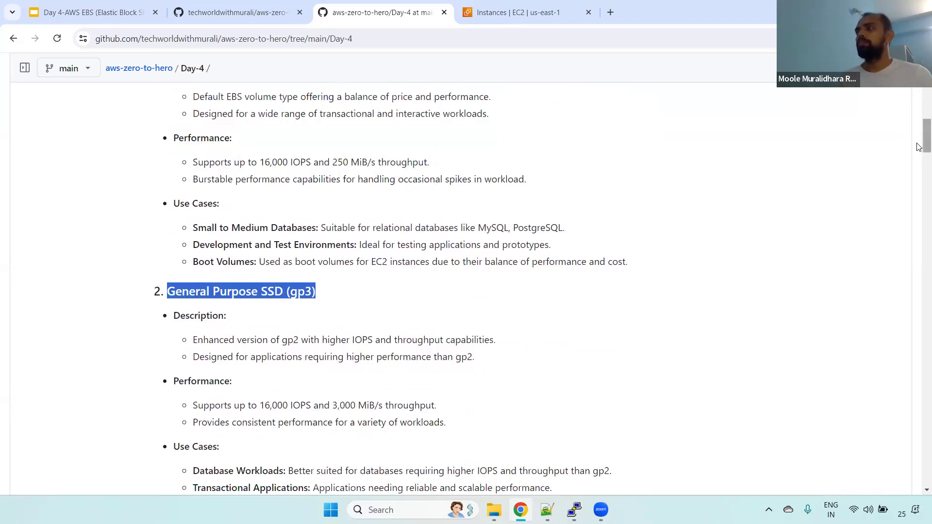
{"action": "left_click_drag", "start_coordinate": [918, 136], "coordinate": [918, 141]}
{"action": "left_click_drag", "start_coordinate": [264, 349], "coordinate": [445, 352]}
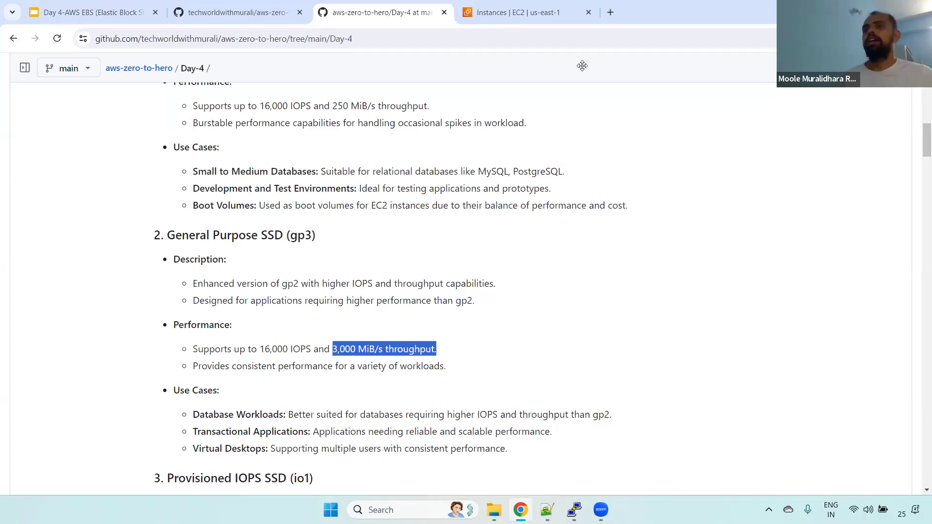
{"action": "scroll", "coordinate": [662, 145], "scroll_direction": "down", "scroll_amount": 3}
{"action": "left_click_drag", "start_coordinate": [193, 289], "coordinate": [283, 291]}
{"action": "left_click_drag", "start_coordinate": [193, 305], "coordinate": [362, 306]}
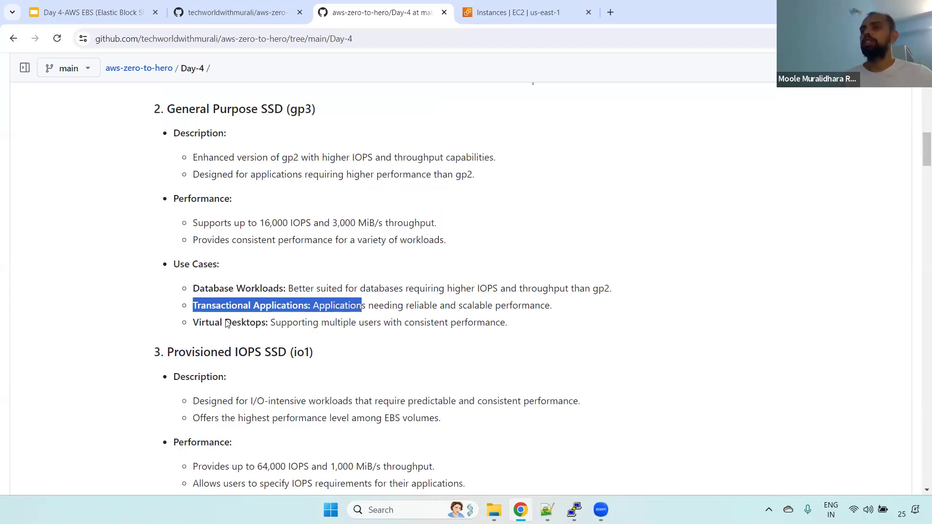
{"action": "left_click_drag", "start_coordinate": [193, 323], "coordinate": [282, 324]}
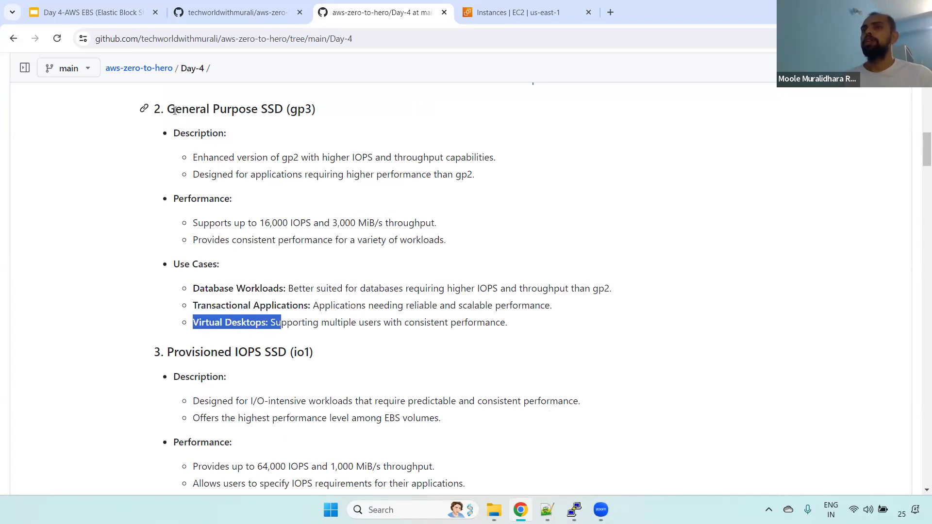
{"action": "left_click_drag", "start_coordinate": [168, 108], "coordinate": [526, 333]}
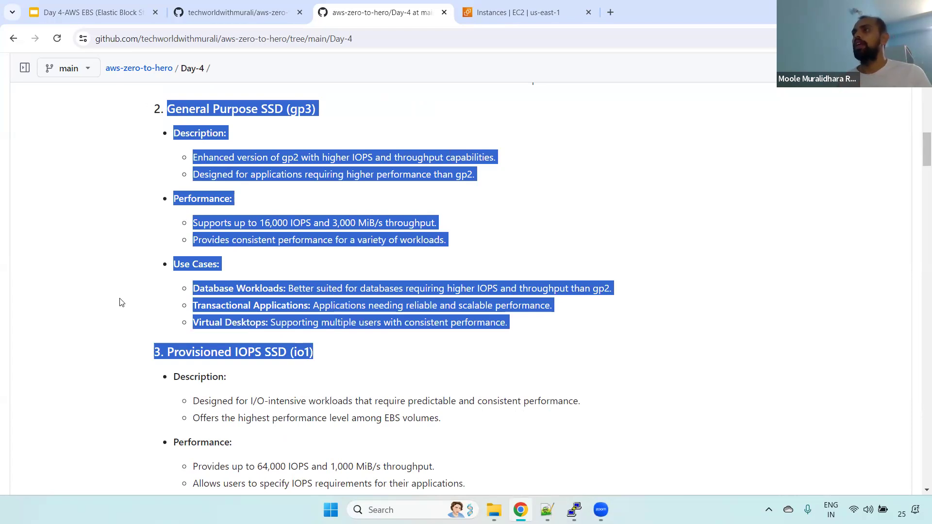
Step: Examine the Provisioned IOPS SSD (io1) section's throughput and its business application, big data analytics and high-performance database use cases
{"action": "left_click_drag", "start_coordinate": [919, 148], "coordinate": [918, 160]}
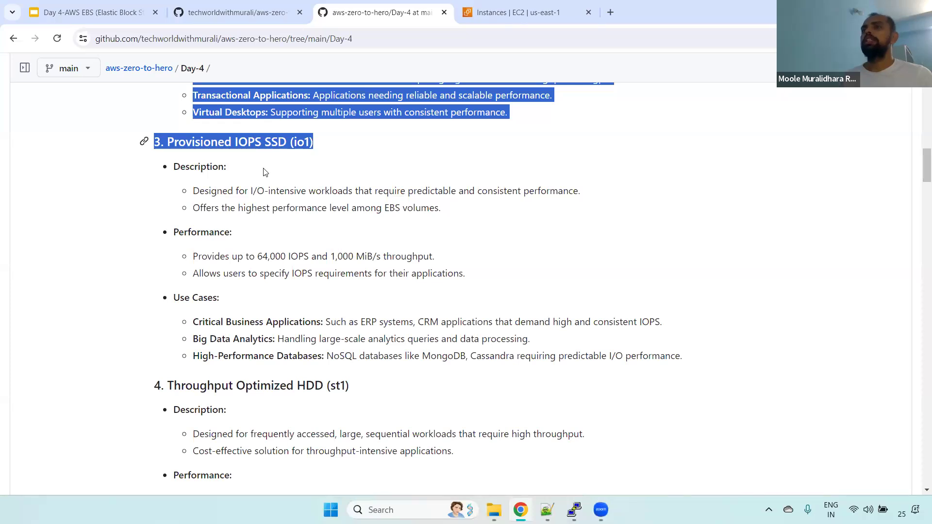
{"action": "double_click", "coordinate": [276, 142]}
{"action": "left_click_drag", "start_coordinate": [193, 258], "coordinate": [468, 260]}
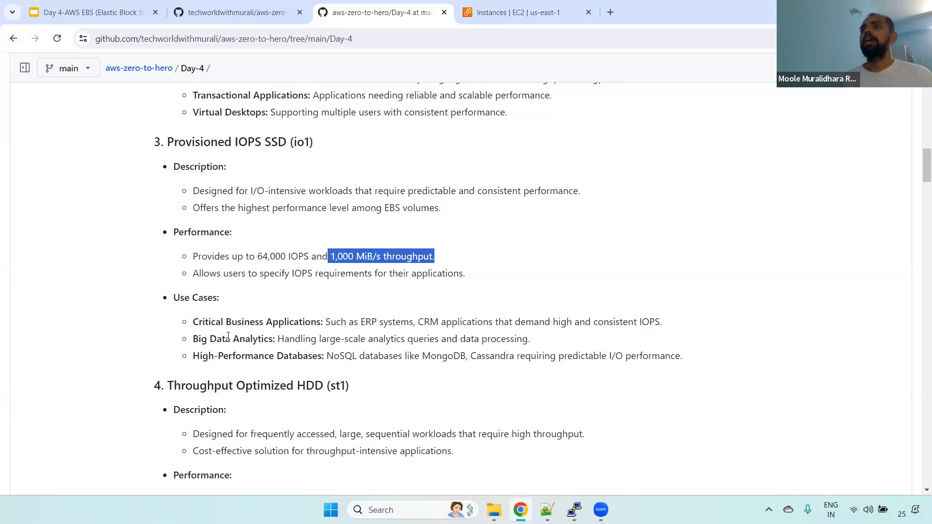
{"action": "left_click_drag", "start_coordinate": [198, 322], "coordinate": [329, 320]}
{"action": "left_click_drag", "start_coordinate": [193, 340], "coordinate": [305, 340]}
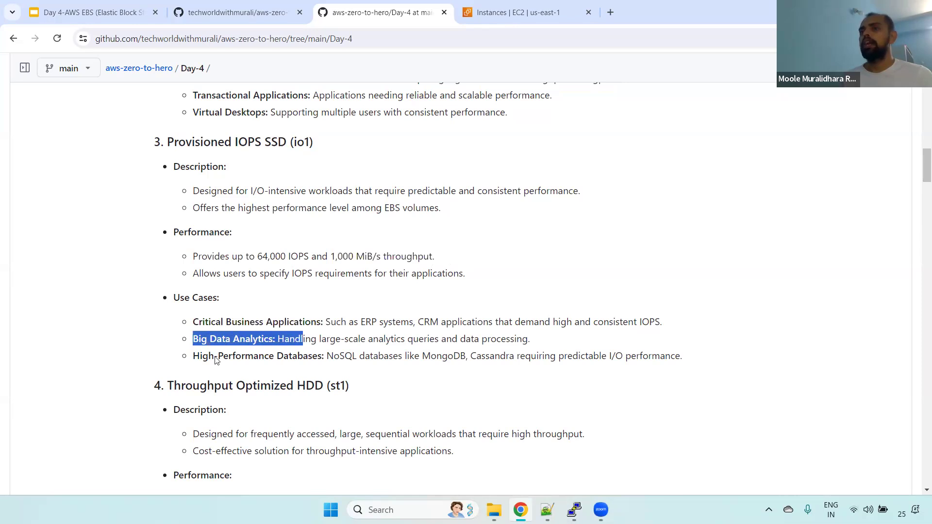
{"action": "left_click_drag", "start_coordinate": [193, 357], "coordinate": [695, 353]}
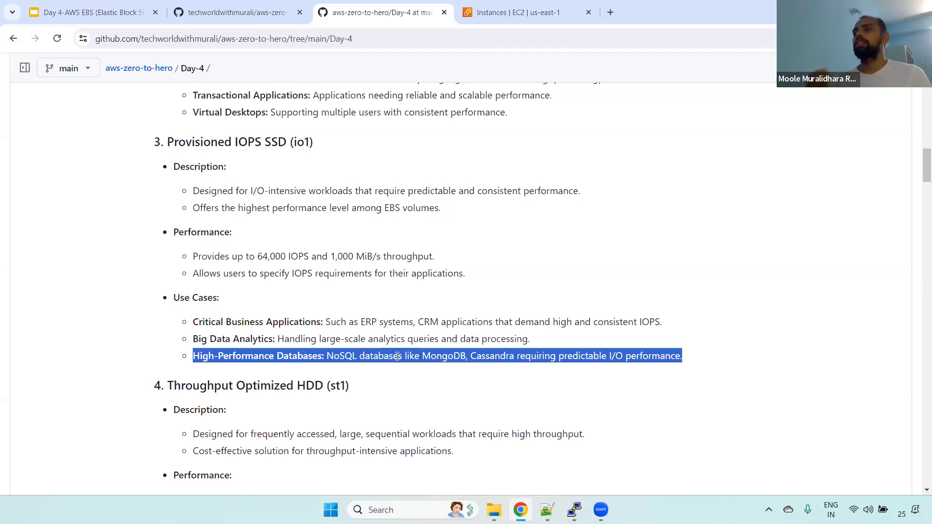
Step: Examine the Throughput Optimized HDD (st1) section's throughput and its big data, log processing and data warehousing use cases
{"action": "left_click_drag", "start_coordinate": [918, 161], "coordinate": [918, 174]}
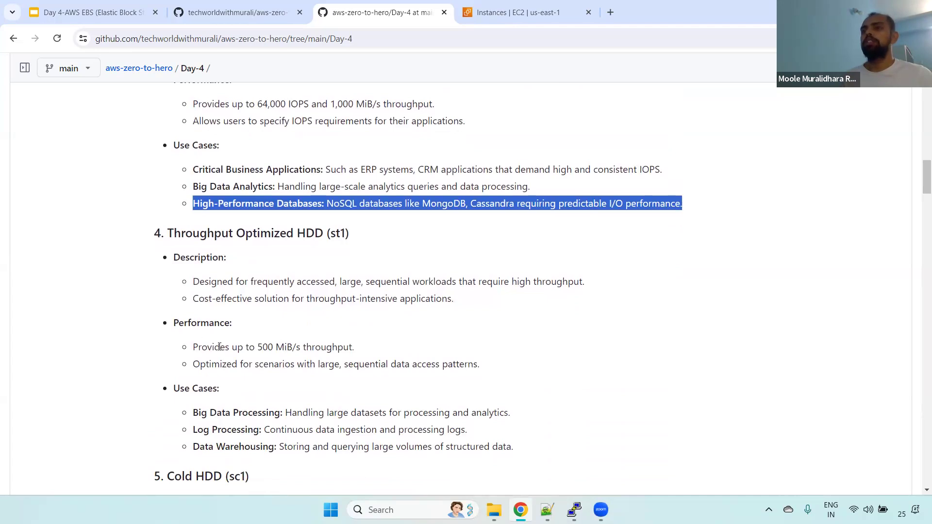
{"action": "left_click_drag", "start_coordinate": [193, 347], "coordinate": [371, 350]}
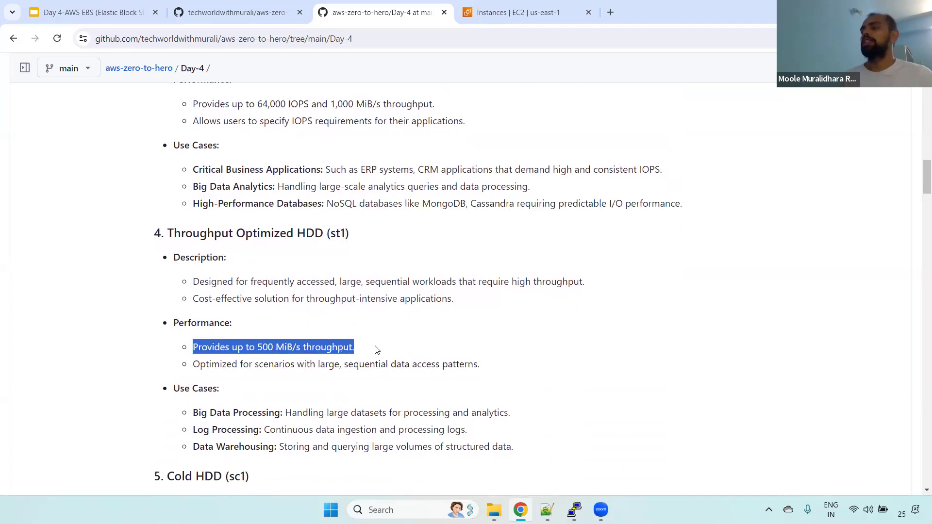
{"action": "left_click_drag", "start_coordinate": [191, 412], "coordinate": [285, 412]}
{"action": "left_click_drag", "start_coordinate": [187, 431], "coordinate": [272, 430]}
{"action": "left_click_drag", "start_coordinate": [196, 452], "coordinate": [293, 450]}
Step: Examine the Cold HDD (sc1) section's description, performance and use cases
{"action": "scroll", "coordinate": [741, 220], "scroll_direction": "down", "scroll_amount": 4}
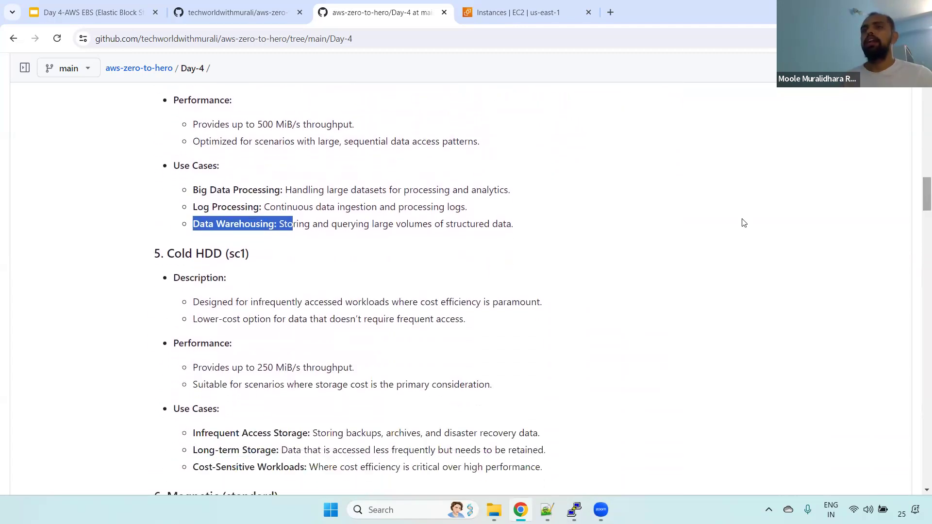
{"action": "left_click_drag", "start_coordinate": [181, 252], "coordinate": [336, 274]}
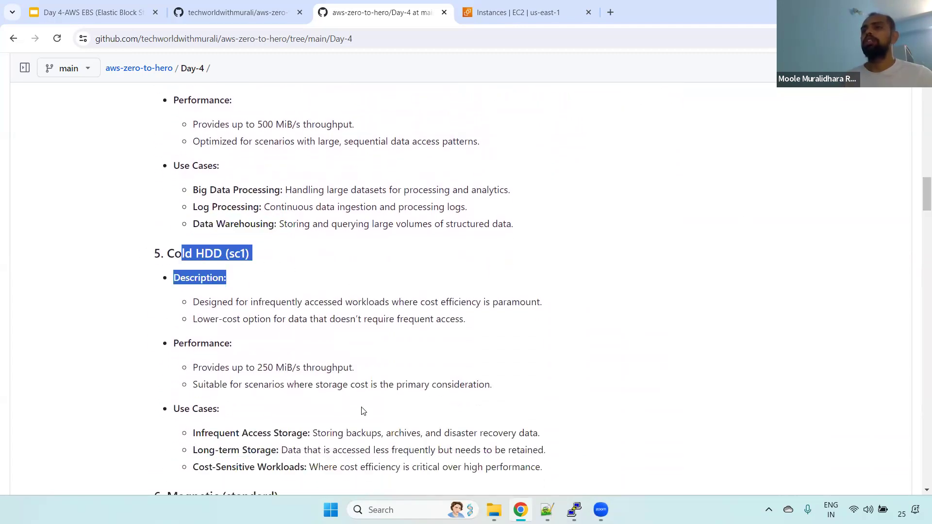
{"action": "left_click_drag", "start_coordinate": [612, 421], "coordinate": [341, 319]}
Step: Revisit the start of the EBS volume types section and go on to the "Lab Session - Creation of an EBS Volume" heading
{"action": "left_click_drag", "start_coordinate": [919, 198], "coordinate": [919, 127]}
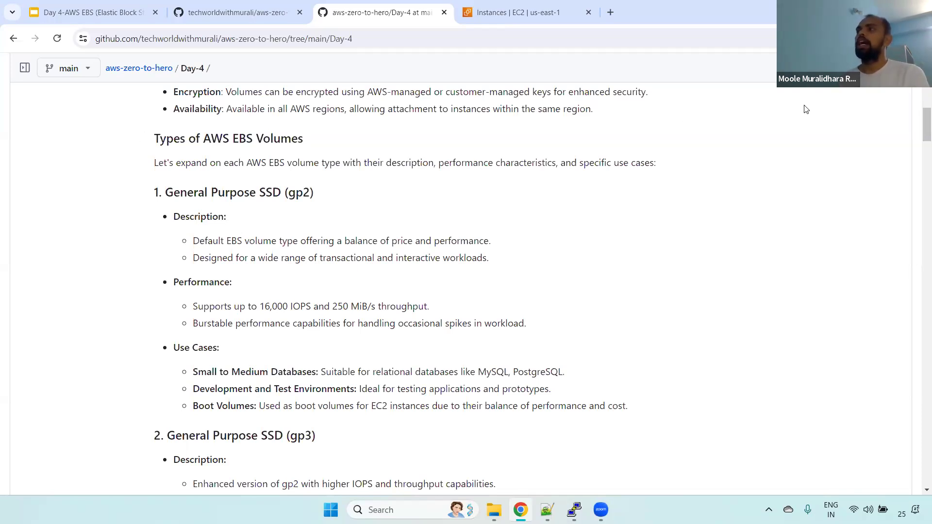
{"action": "left_click_drag", "start_coordinate": [918, 119], "coordinate": [919, 253]}
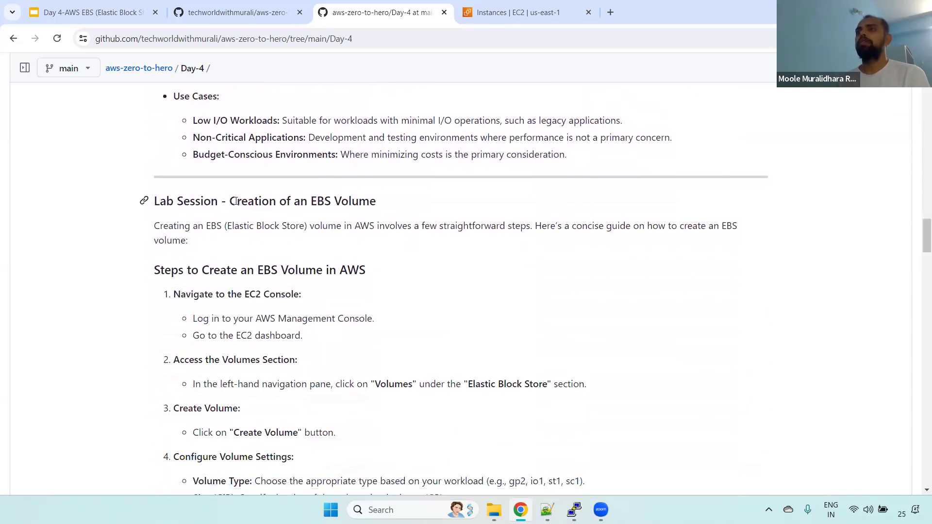
{"action": "left_click_drag", "start_coordinate": [235, 201], "coordinate": [381, 202]}
Step: Switch to the EC2 console and open the Elastic Block Store Volumes page in a new browser tab
{"action": "left_click", "coordinate": [534, 11]}
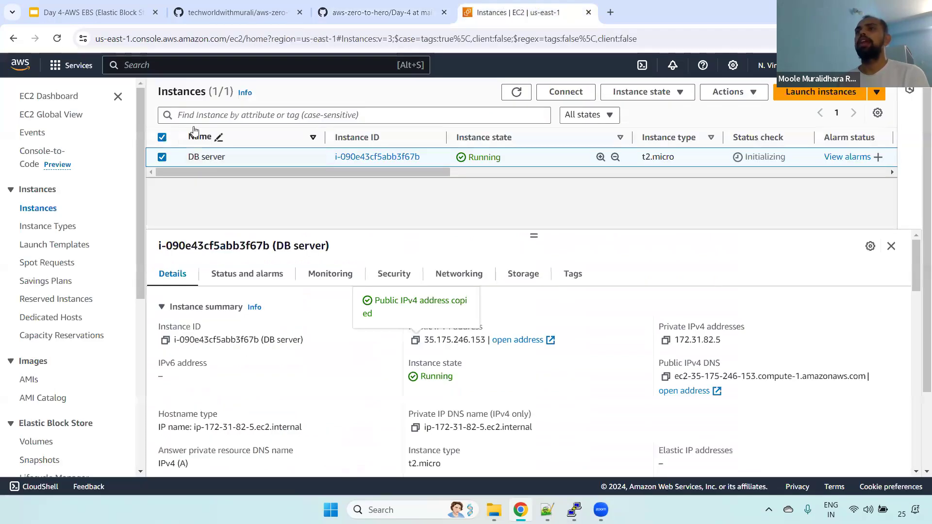
{"action": "left_click_drag", "start_coordinate": [137, 133], "coordinate": [154, 233]}
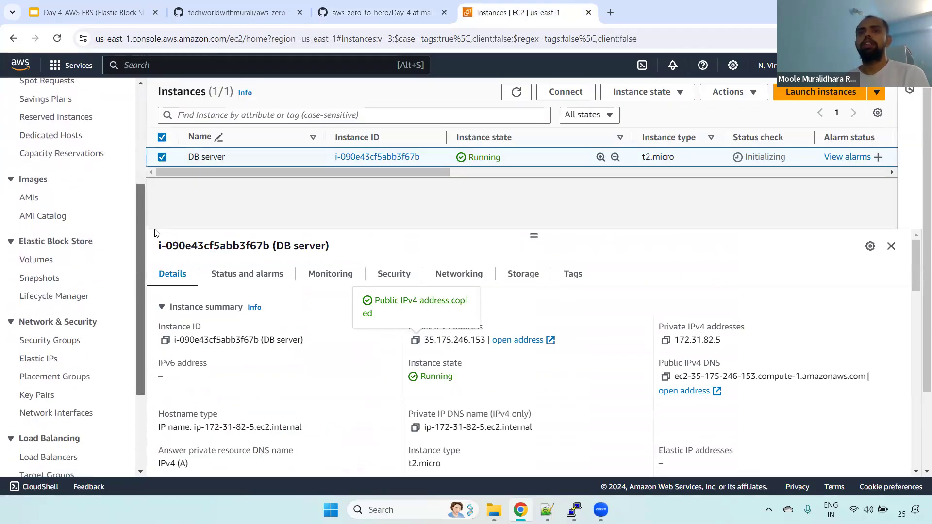
{"action": "right_click", "coordinate": [45, 265]}
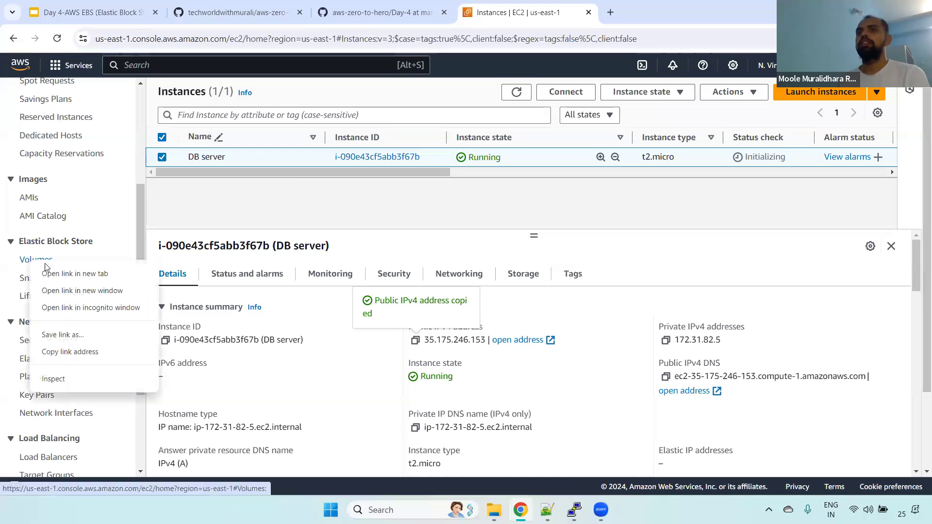
{"action": "left_click", "coordinate": [54, 273]}
{"action": "left_click", "coordinate": [645, 10]}
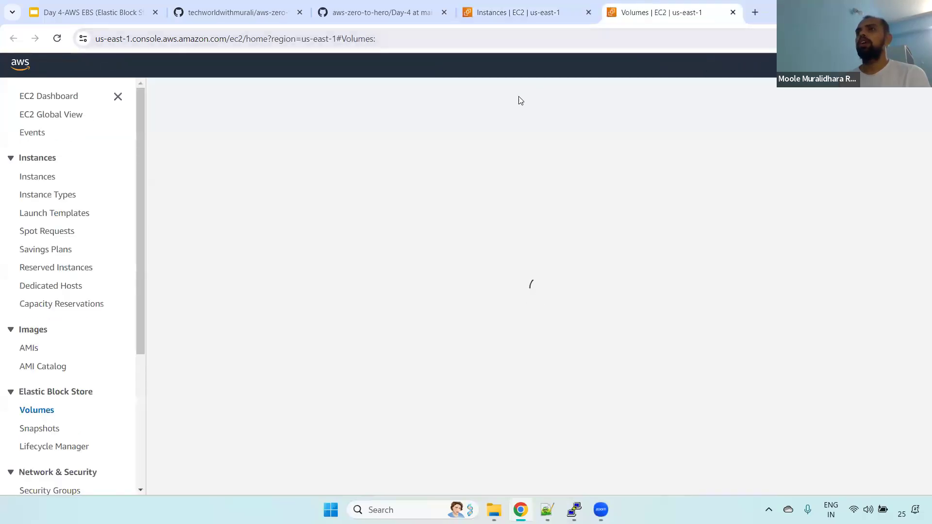
Step: Search the AWS services for "ebs" from the Instances page and return to the Volumes page
{"action": "left_click", "coordinate": [529, 11]}
{"action": "type", "text": "ebs"}
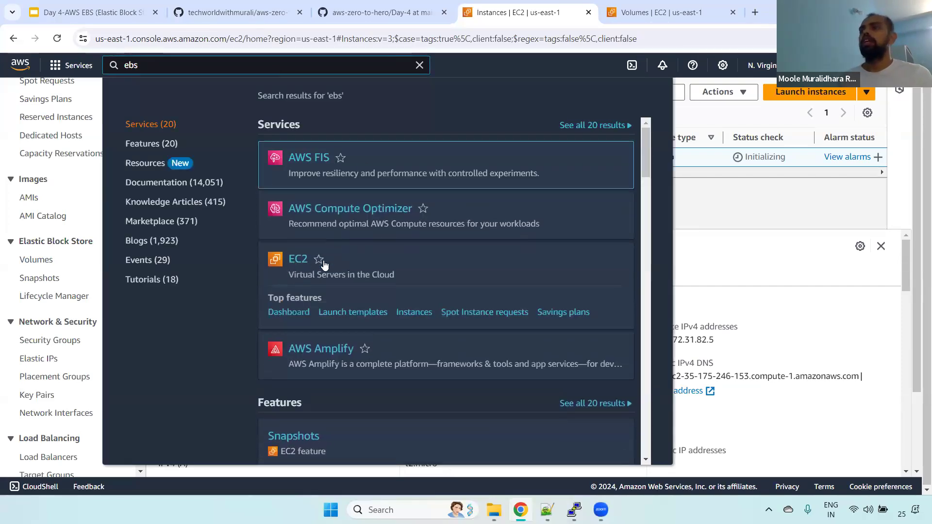
{"action": "key", "text": "ctrl+Tab"}
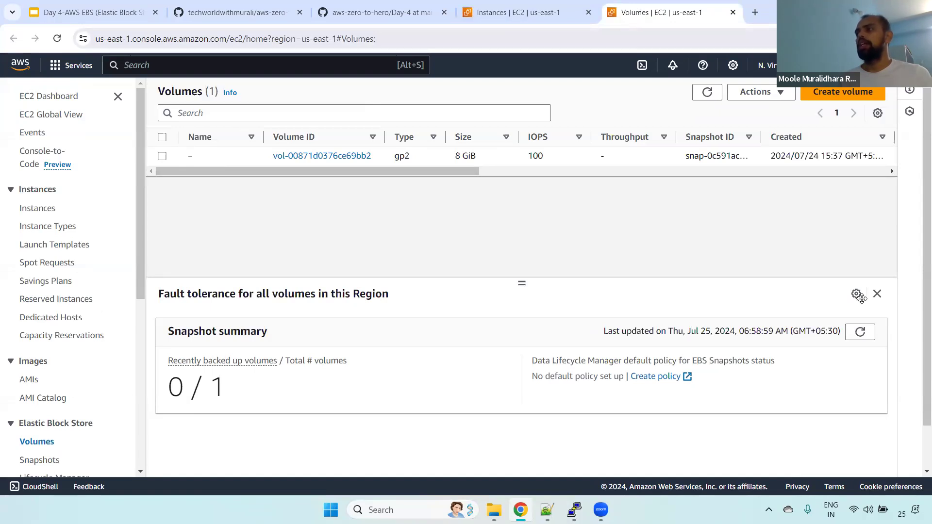
Step: Start creating a new volume and set its volume type to General Purpose SSD (gp2)
{"action": "left_click", "coordinate": [840, 94]}
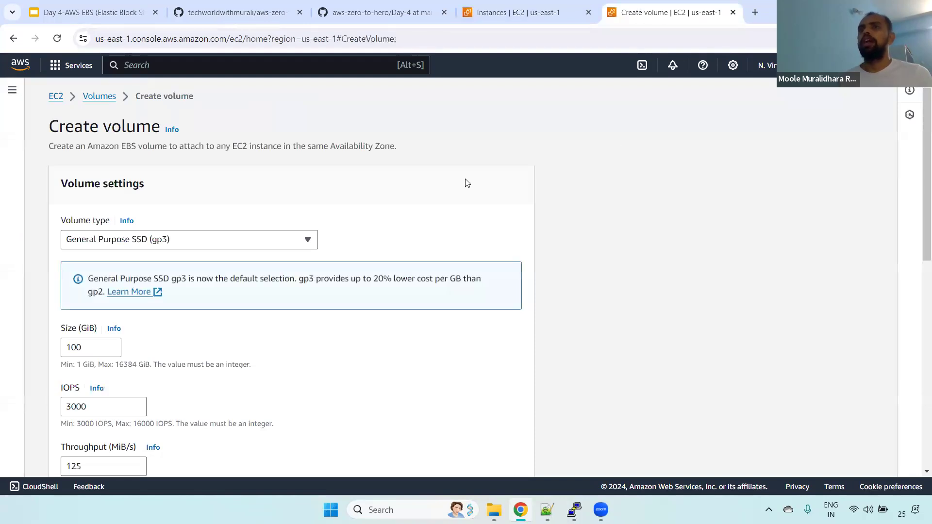
{"action": "left_click", "coordinate": [225, 241]}
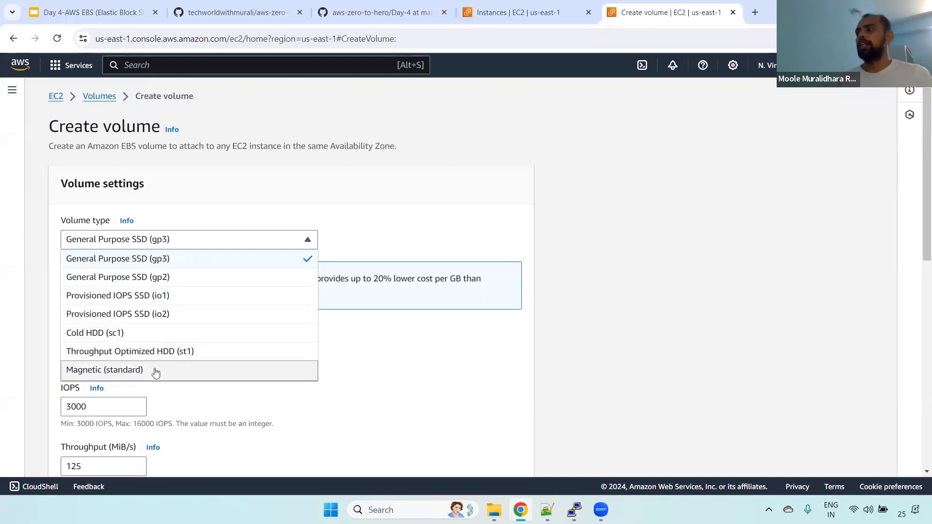
{"action": "left_click", "coordinate": [170, 281]}
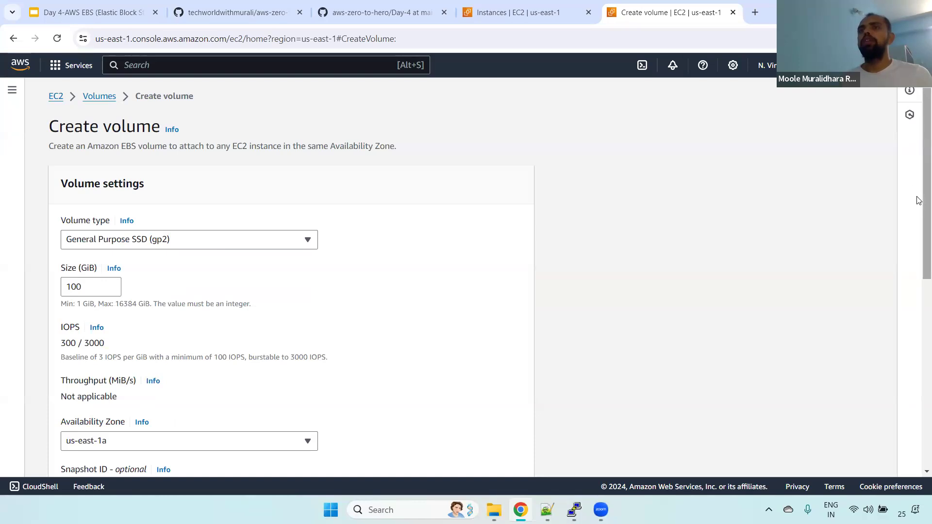
Step: Examine the new volume's type, IOPS and size limit settings
{"action": "scroll", "coordinate": [83, 257], "scroll_direction": "down", "scroll_amount": 2}
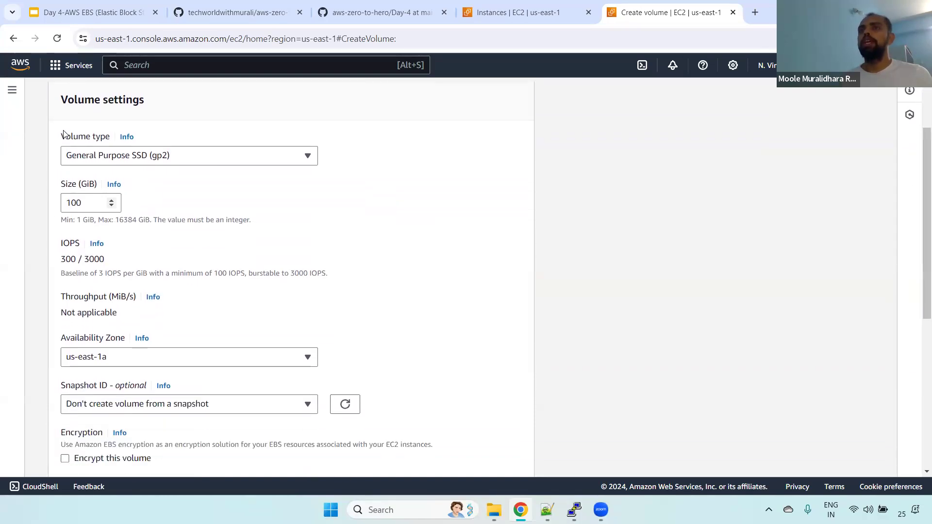
{"action": "left_click_drag", "start_coordinate": [60, 136], "coordinate": [100, 138]}
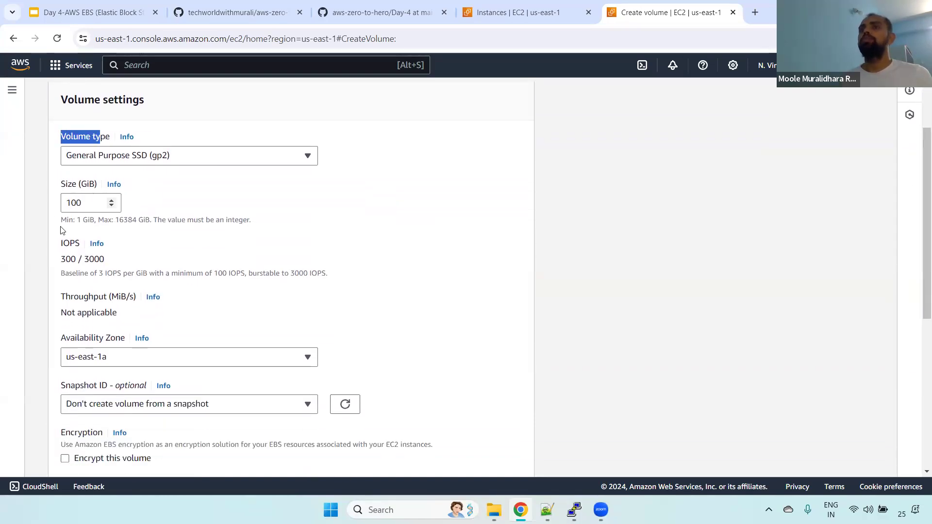
{"action": "left_click_drag", "start_coordinate": [59, 244], "coordinate": [81, 246]}
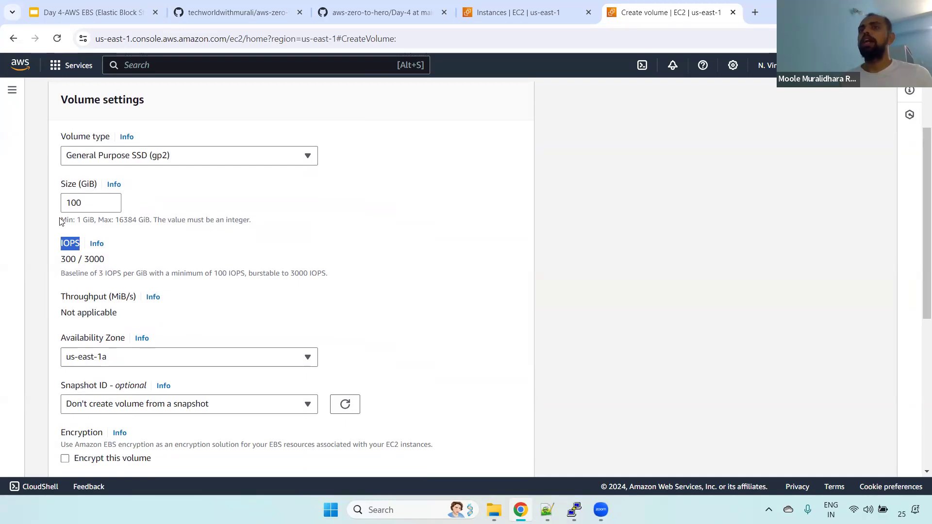
{"action": "left_click_drag", "start_coordinate": [61, 140], "coordinate": [174, 161]}
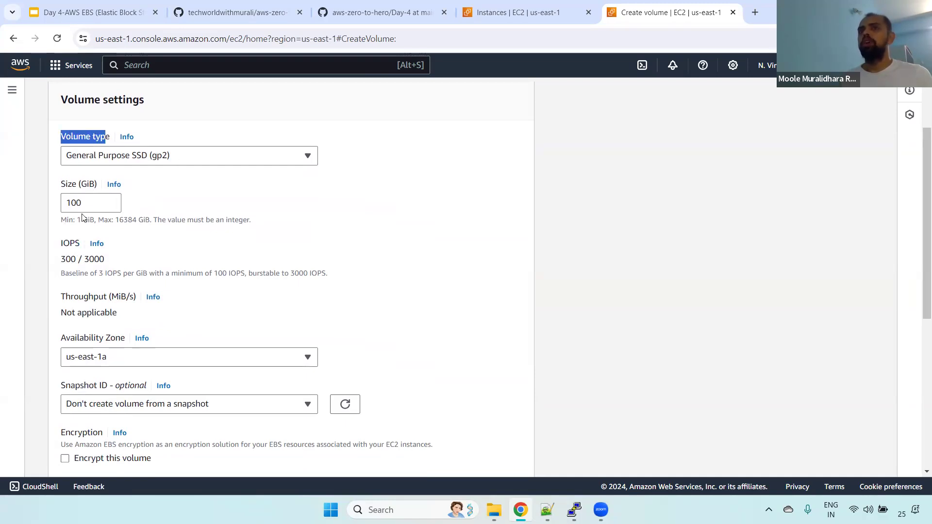
{"action": "left_click_drag", "start_coordinate": [61, 220], "coordinate": [255, 223]}
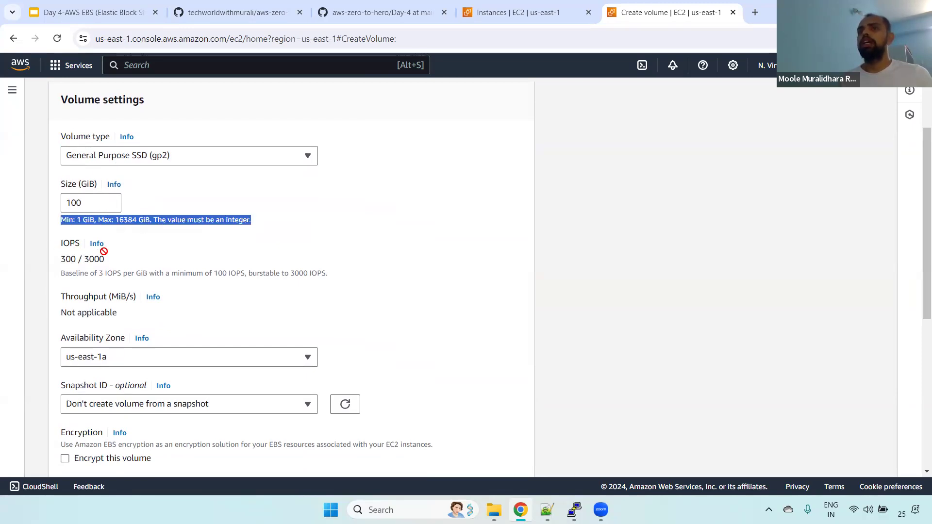
Step: Compare the gp2 volume's IOPS with its size, highlighting the baseline IOPS per GiB
{"action": "left_click_drag", "start_coordinate": [124, 257], "coordinate": [67, 250]}
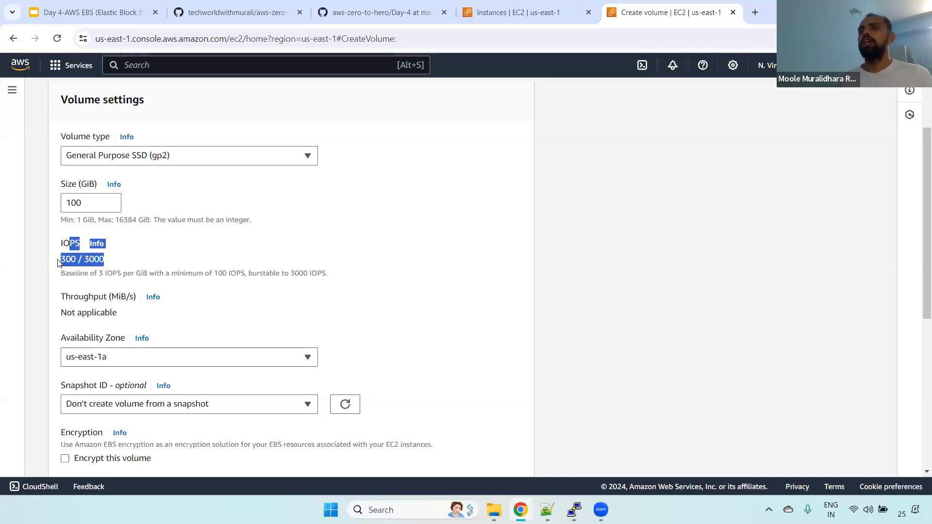
{"action": "double_click", "coordinate": [58, 260]}
{"action": "left_click", "coordinate": [82, 203]}
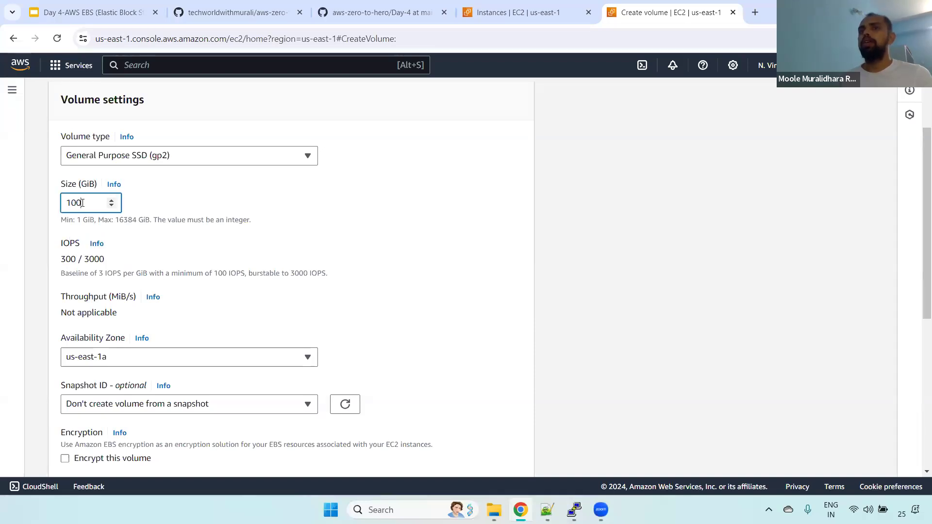
{"action": "left_click_drag", "start_coordinate": [64, 208], "coordinate": [62, 208]}
{"action": "left_click_drag", "start_coordinate": [95, 274], "coordinate": [150, 274]}
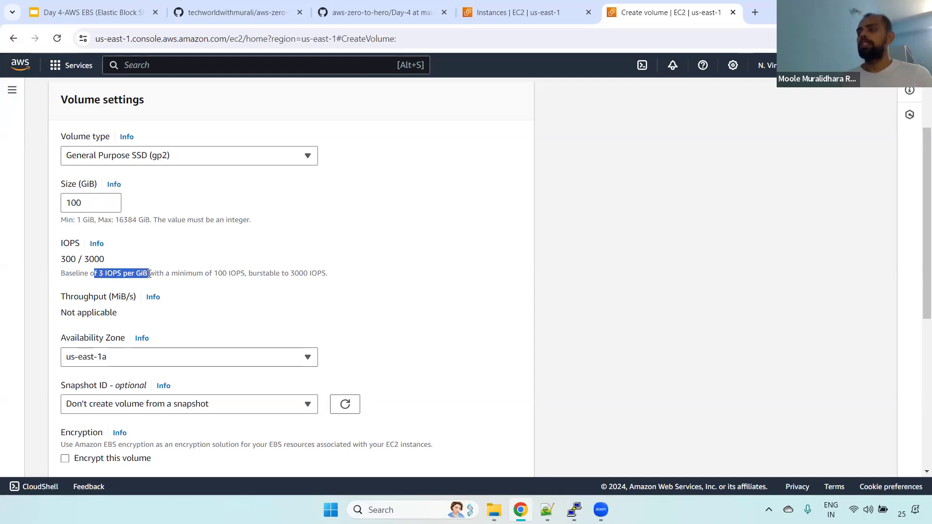
Step: Try volume sizes of 1000 and 10000 GiB to check their effect on IOPS, and restore the size to 100 GiB
{"action": "left_click", "coordinate": [97, 204]}
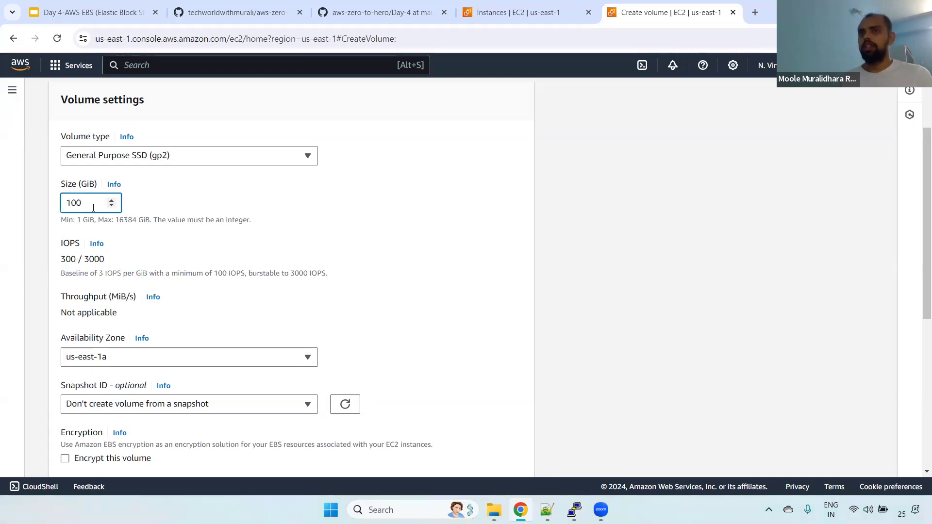
{"action": "type", "text": "0"}
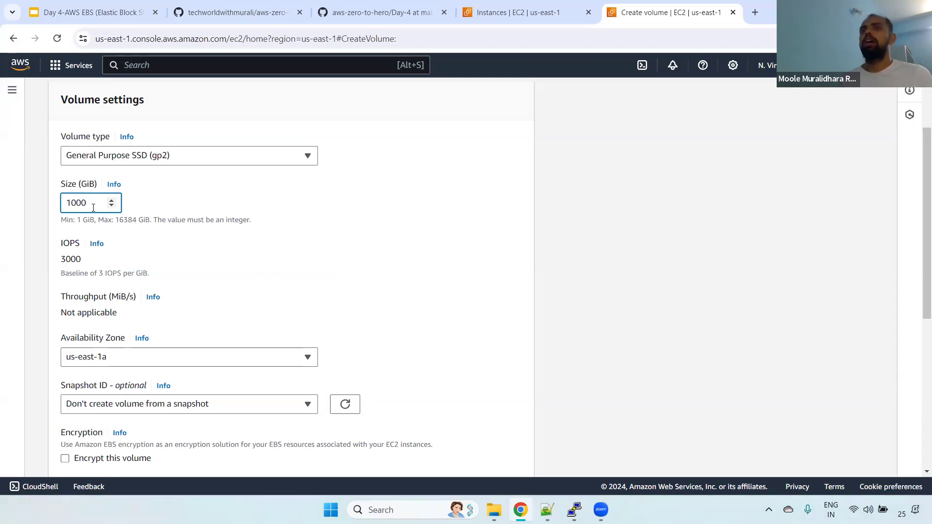
{"action": "type", "text": "0"}
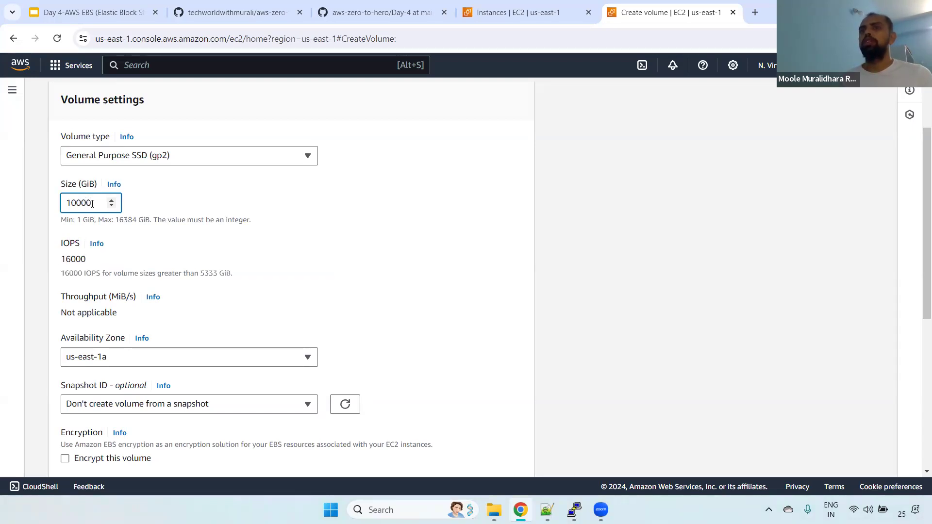
{"action": "left_click_drag", "start_coordinate": [57, 261], "coordinate": [85, 260]}
{"action": "left_click", "coordinate": [90, 202]}
{"action": "key", "text": "BackSpace"}
{"action": "key", "text": "BackSpace"}
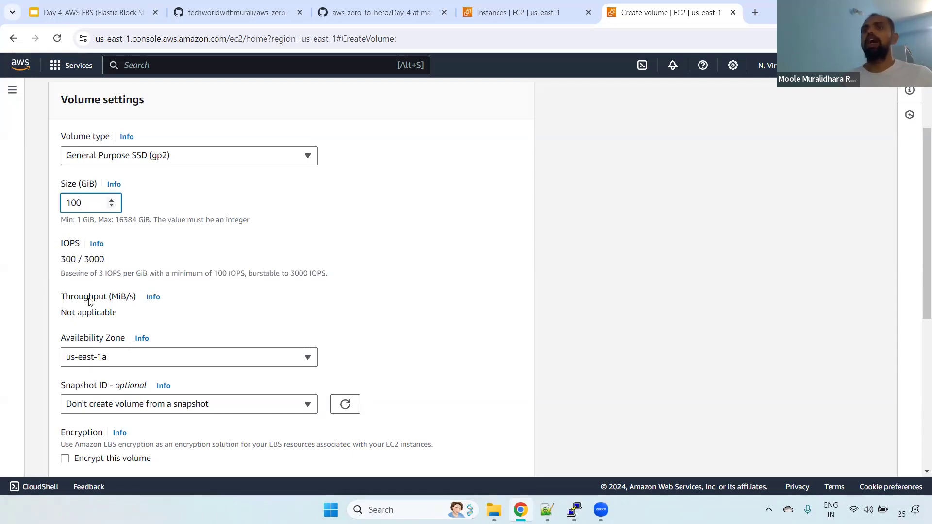
Step: Examine the gp2 volume's throughput setting and revisit its IOPS values
{"action": "left_click_drag", "start_coordinate": [60, 297], "coordinate": [103, 304]}
{"action": "left_click", "coordinate": [78, 316]}
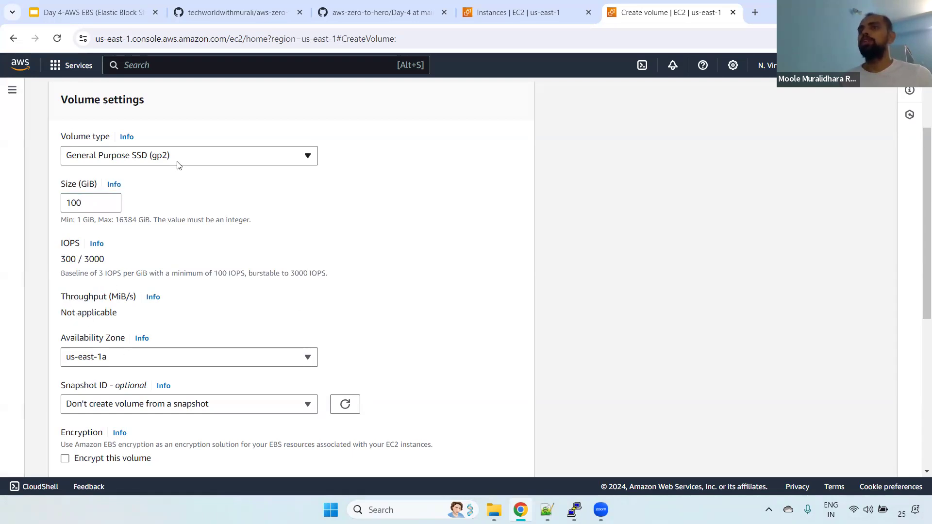
{"action": "left_click_drag", "start_coordinate": [919, 145], "coordinate": [918, 182]}
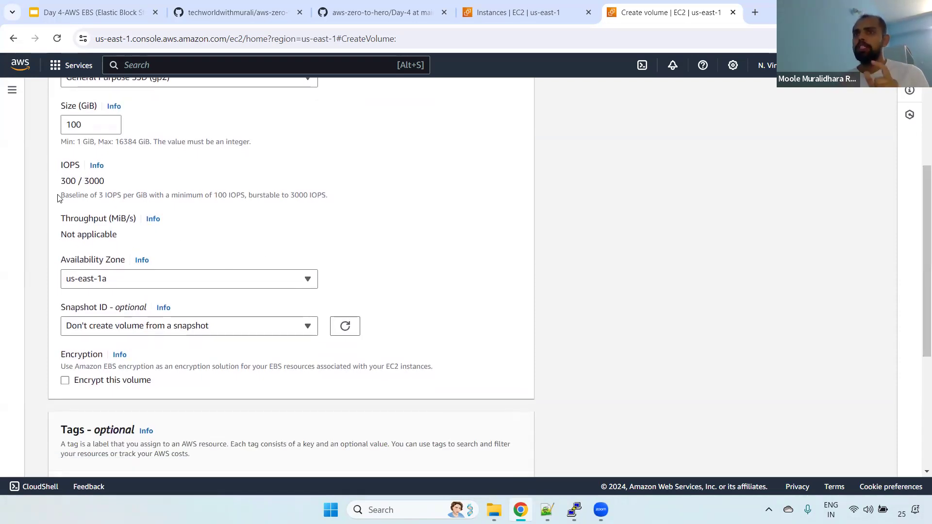
{"action": "left_click_drag", "start_coordinate": [57, 168], "coordinate": [152, 182]}
Step: View the Availability Zone options for the volume and the list of AWS regions
{"action": "left_click_drag", "start_coordinate": [57, 262], "coordinate": [116, 263]}
{"action": "left_click", "coordinate": [188, 288]}
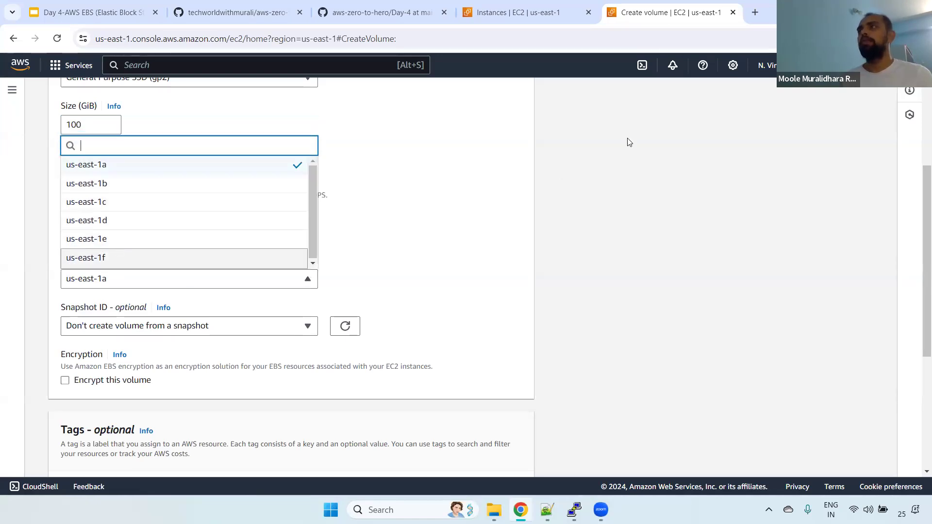
{"action": "left_click", "coordinate": [764, 65]}
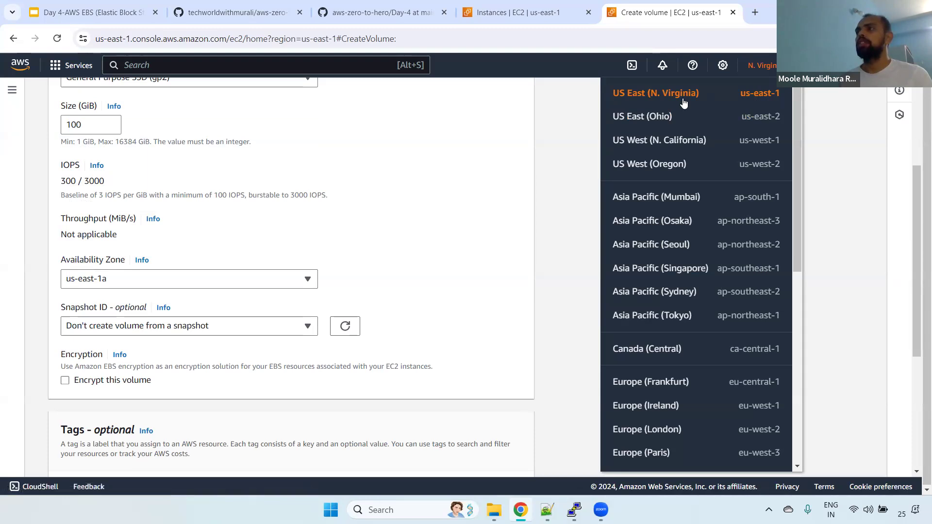
Step: Check the DB server instance's Availability Zone in the EC2 instance list, comparing it with the new volume's zone options
{"action": "left_click", "coordinate": [122, 284]}
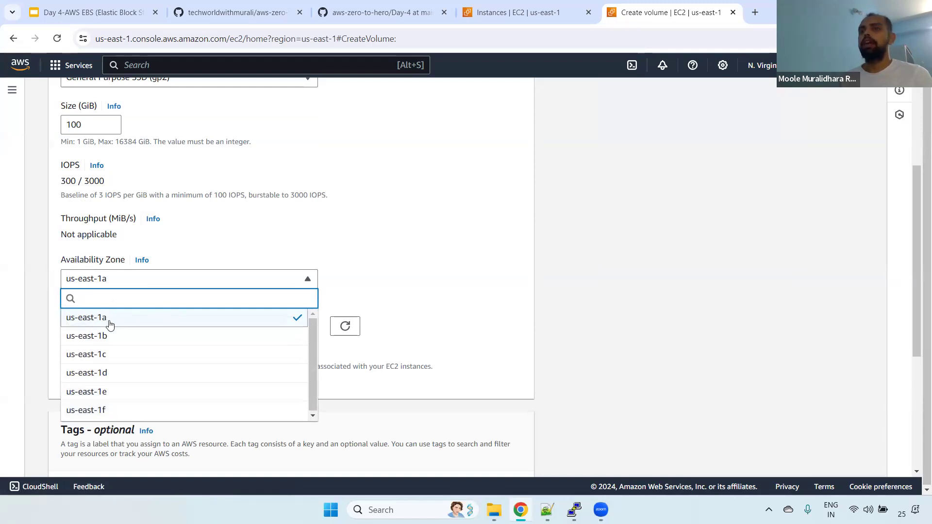
{"action": "left_click", "coordinate": [136, 325]}
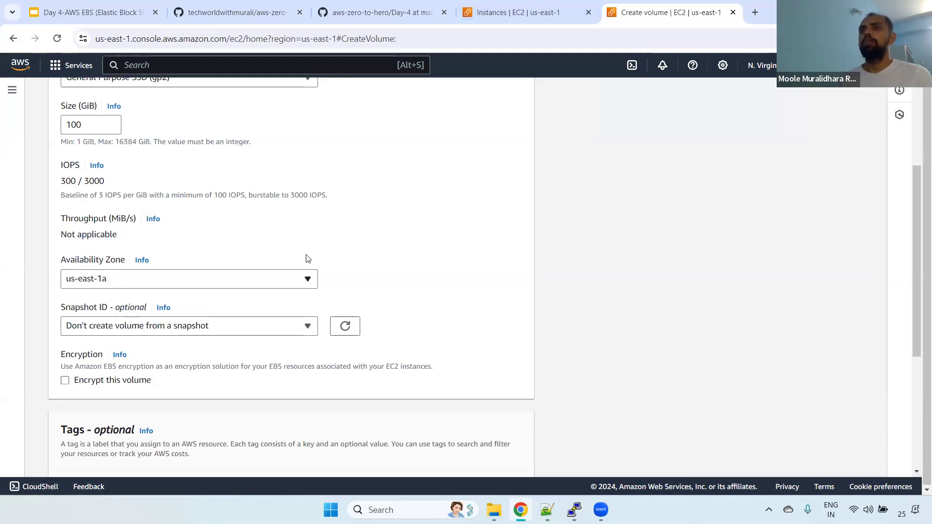
{"action": "left_click", "coordinate": [522, 12]}
{"action": "left_click", "coordinate": [516, 165]}
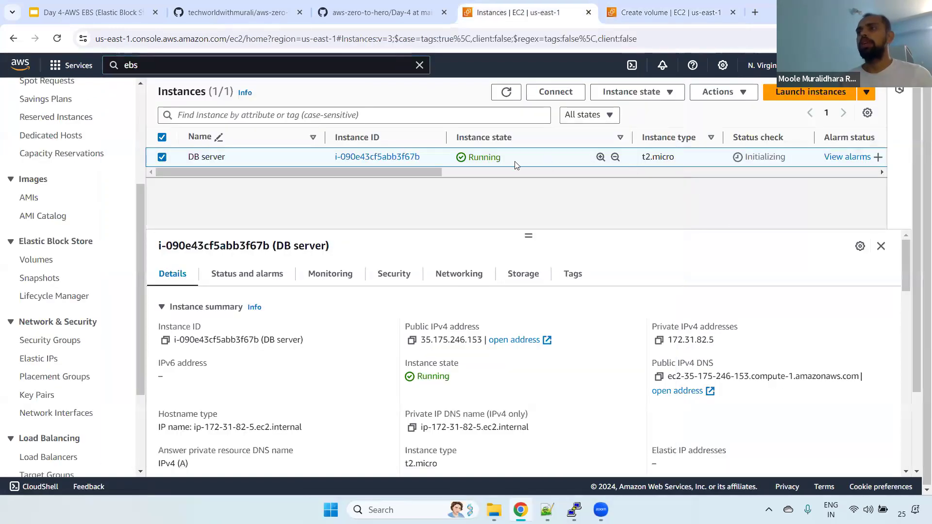
{"action": "left_click_drag", "start_coordinate": [321, 175], "coordinate": [433, 172]}
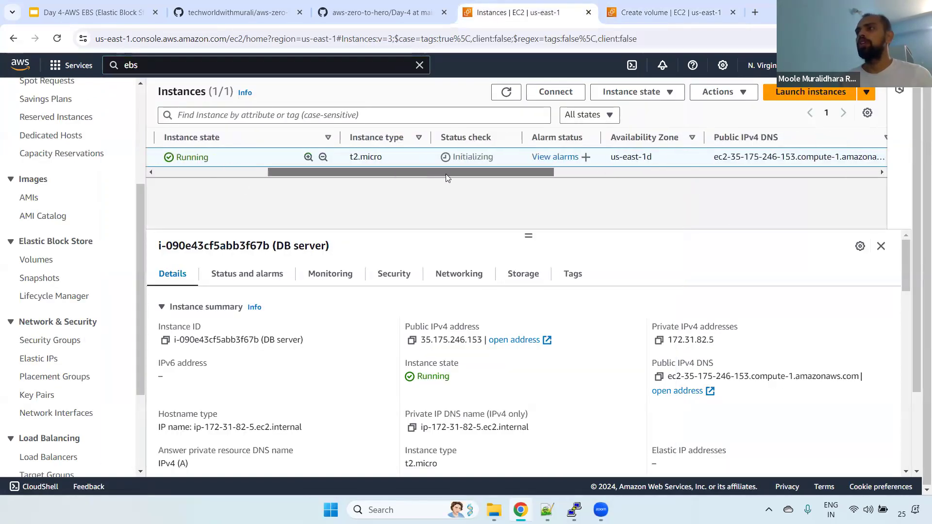
{"action": "triple_click", "coordinate": [636, 156]}
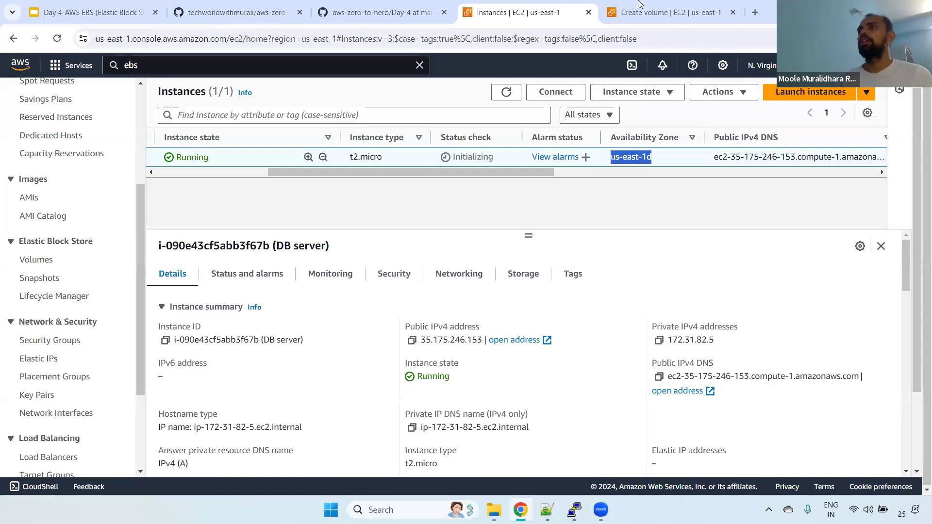
Step: Set the new volume's Availability Zone to us-east-1d to match the DB server instance
{"action": "left_click", "coordinate": [639, 11]}
{"action": "left_click", "coordinate": [148, 274]}
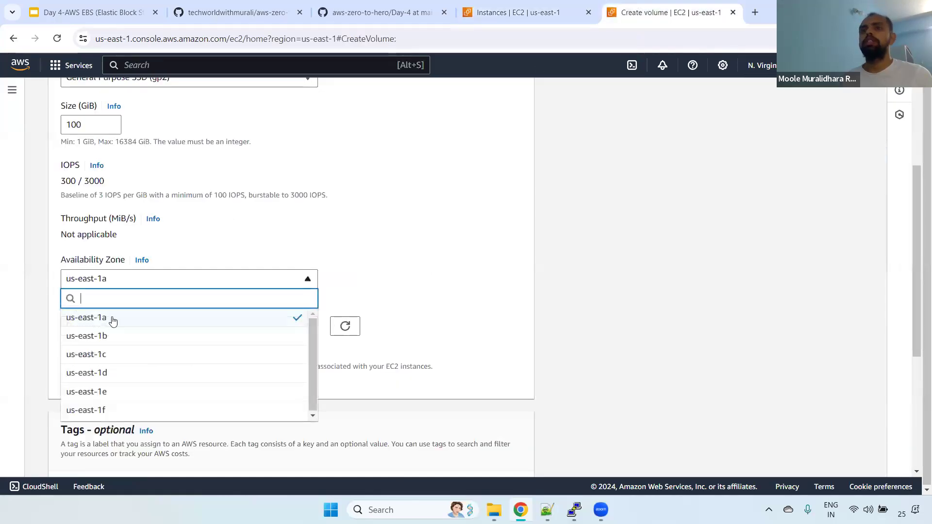
{"action": "left_click", "coordinate": [109, 376]}
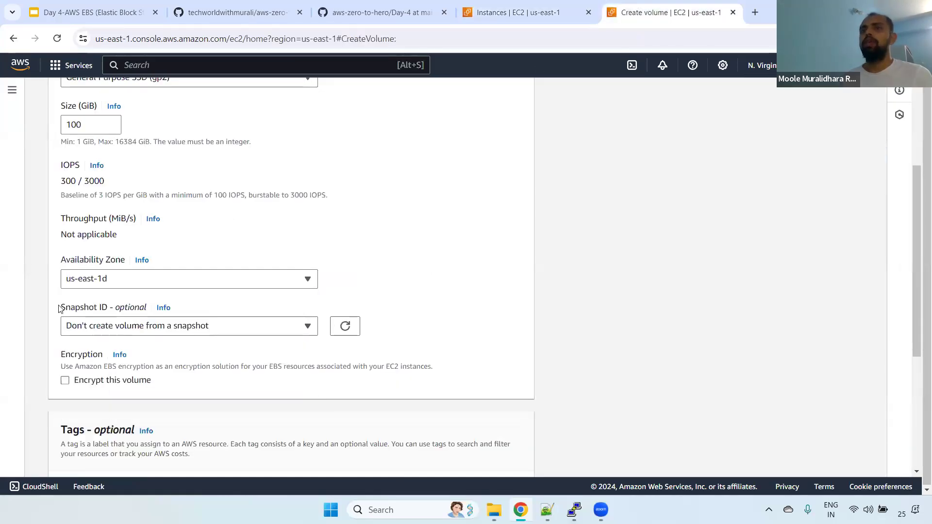
Step: View the snapshots offered as a source for the volume without choosing one
{"action": "left_click_drag", "start_coordinate": [60, 307], "coordinate": [121, 311]}
{"action": "left_click", "coordinate": [211, 324]}
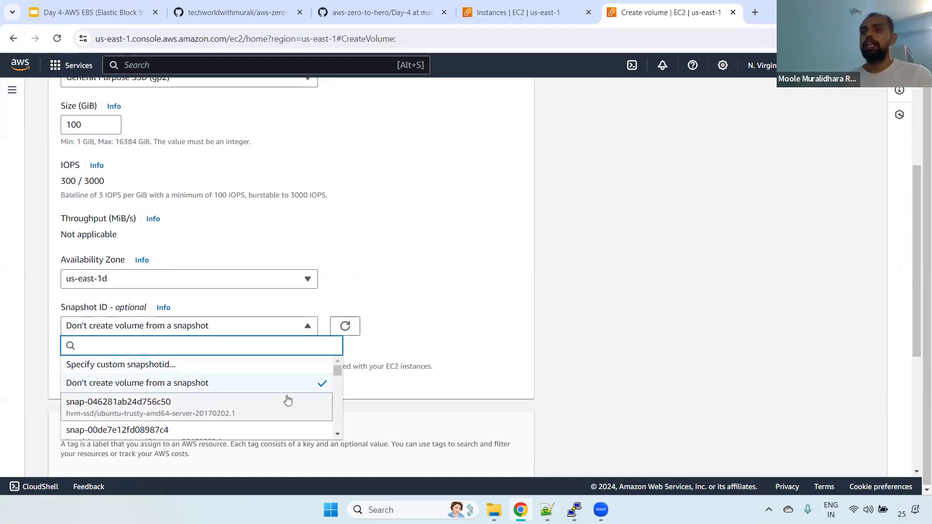
{"action": "left_click_drag", "start_coordinate": [338, 391], "coordinate": [340, 296]}
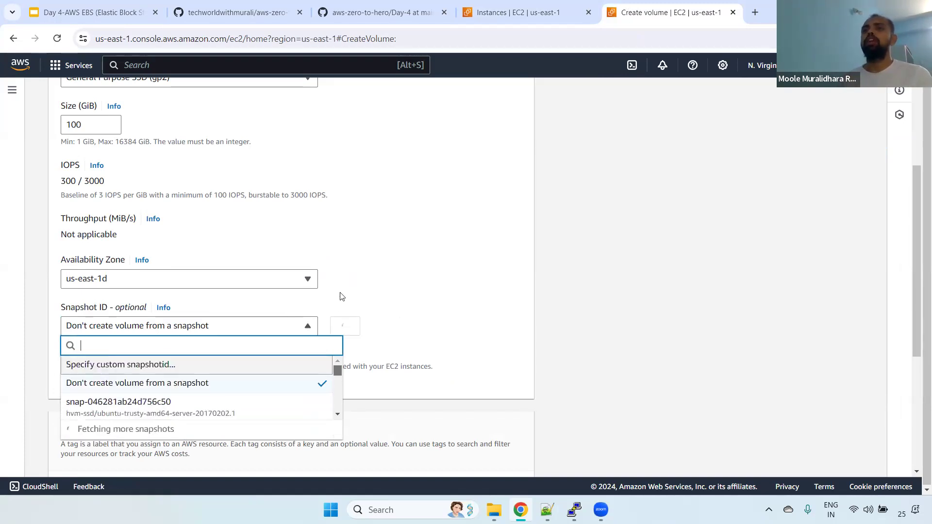
{"action": "left_click", "coordinate": [378, 268]}
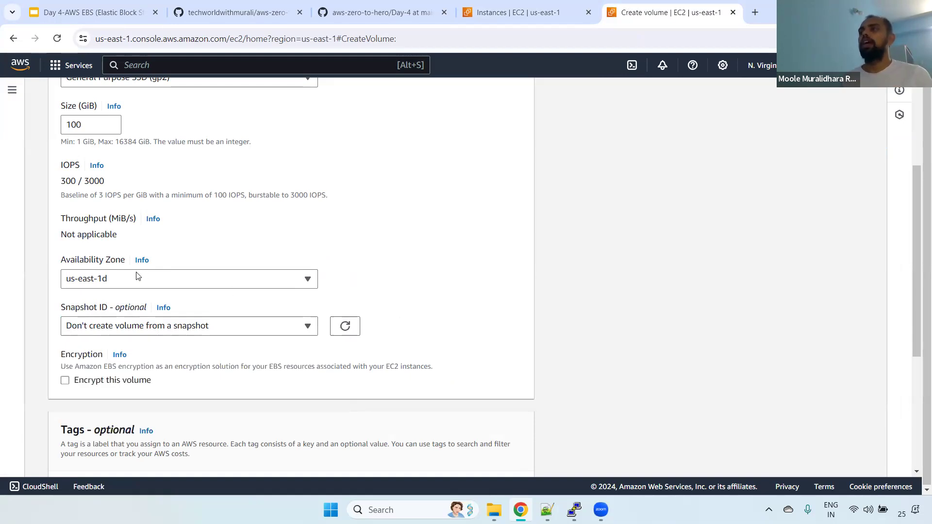
Step: Try encrypting the volume, view the available KMS key options, and turn encryption off again
{"action": "left_click", "coordinate": [65, 381]}
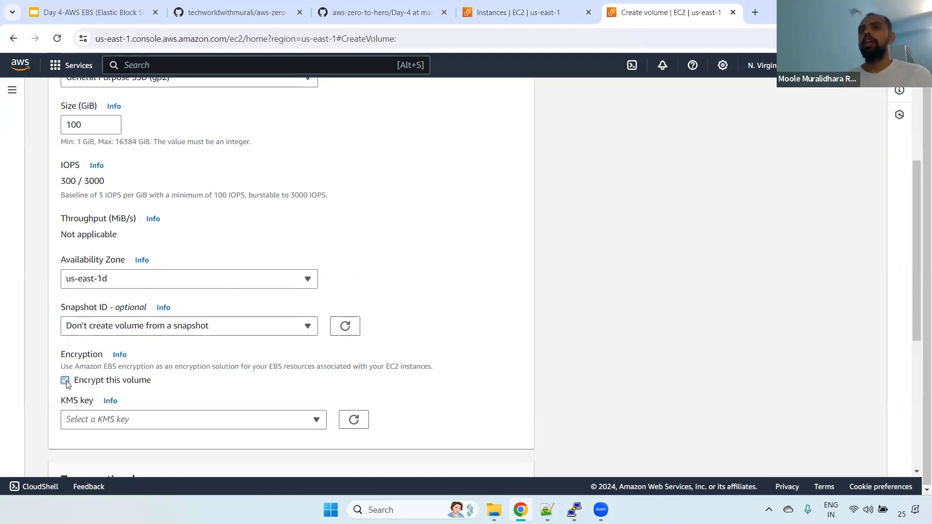
{"action": "scroll", "coordinate": [710, 319], "scroll_direction": "down", "scroll_amount": 3}
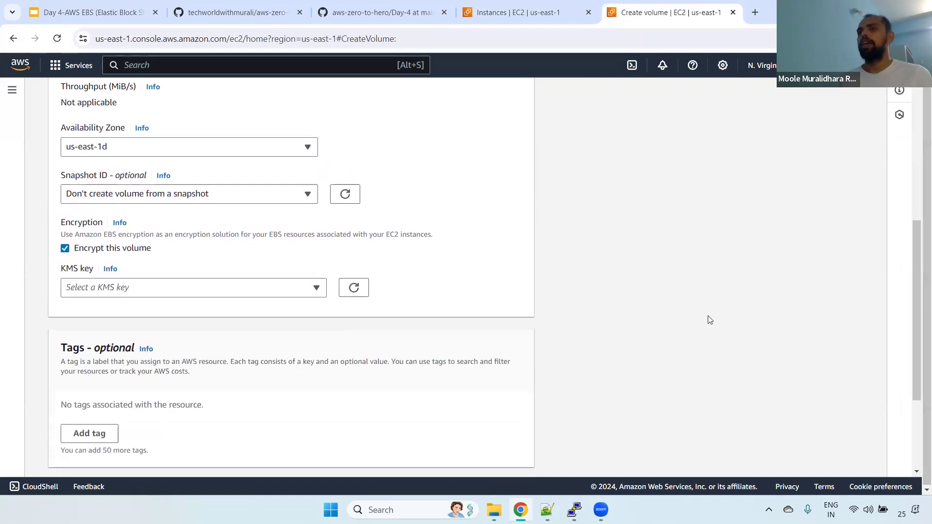
{"action": "left_click", "coordinate": [177, 291]}
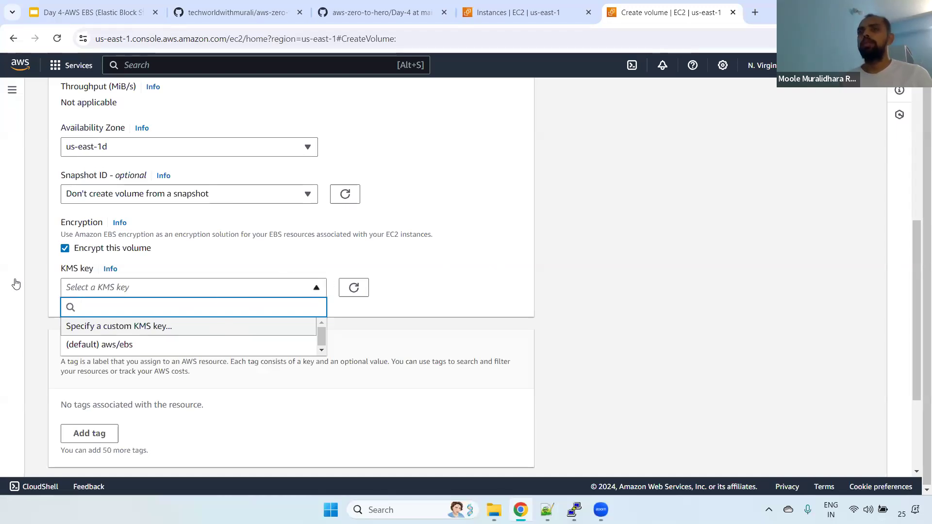
{"action": "left_click", "coordinate": [65, 248]}
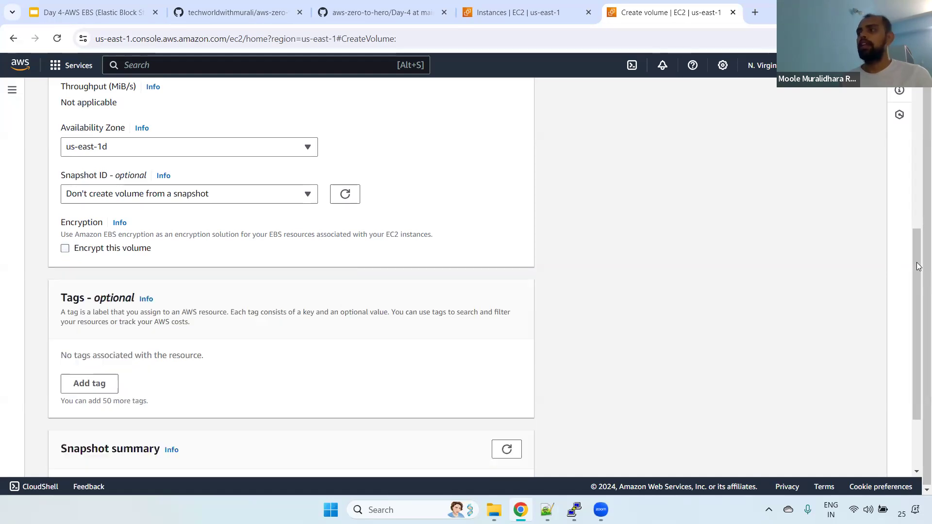
Step: Switch the volume type to General Purpose SSD (gp3) and examine its size, IOPS and throughput settings
{"action": "scroll", "coordinate": [912, 264], "scroll_direction": "down", "scroll_amount": 2}
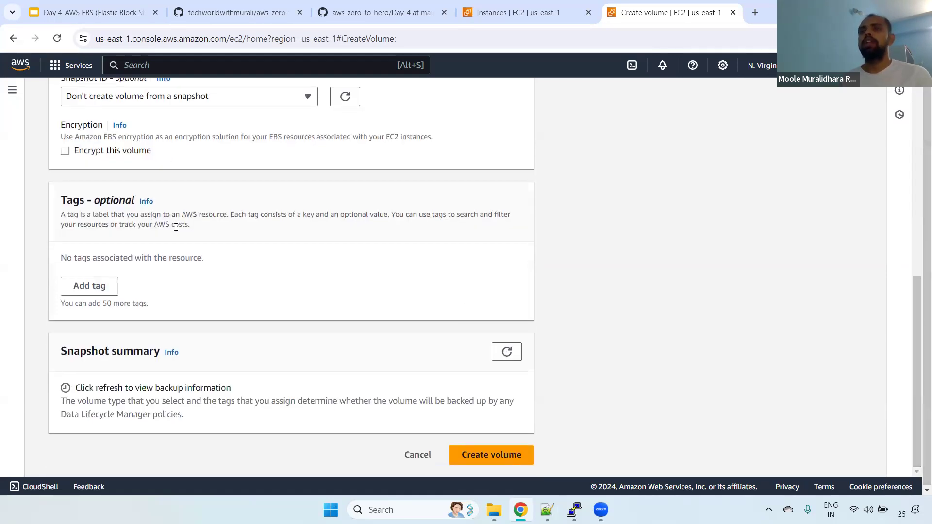
{"action": "left_click_drag", "start_coordinate": [917, 315], "coordinate": [918, 117]}
{"action": "left_click", "coordinate": [222, 242]}
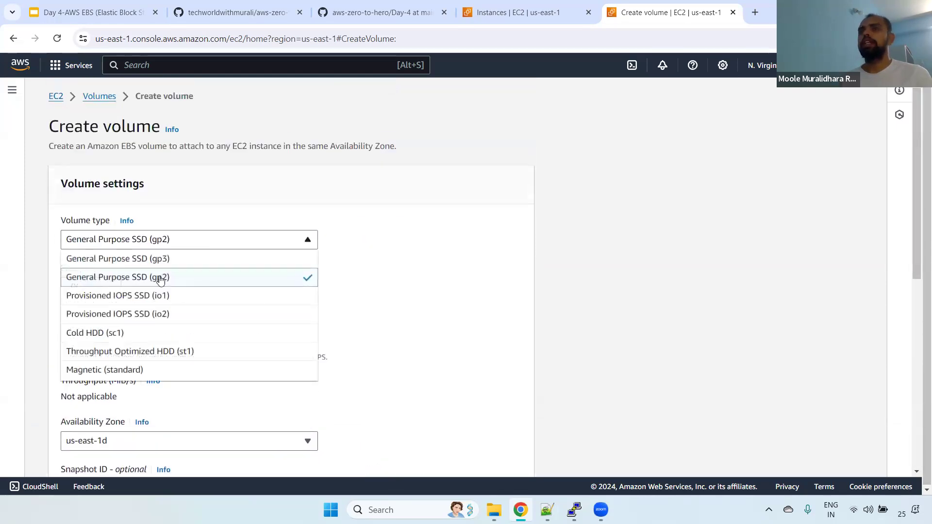
{"action": "left_click", "coordinate": [137, 258]}
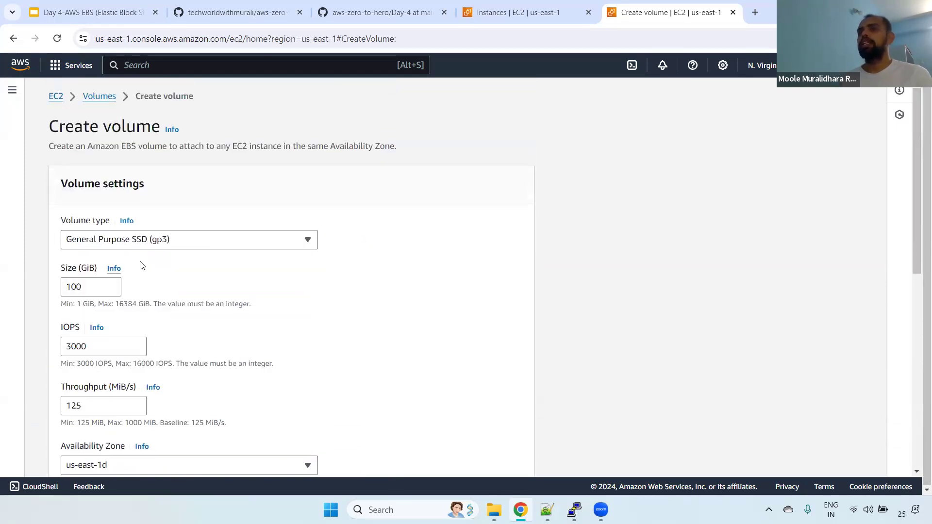
{"action": "left_click_drag", "start_coordinate": [57, 270], "coordinate": [97, 270]}
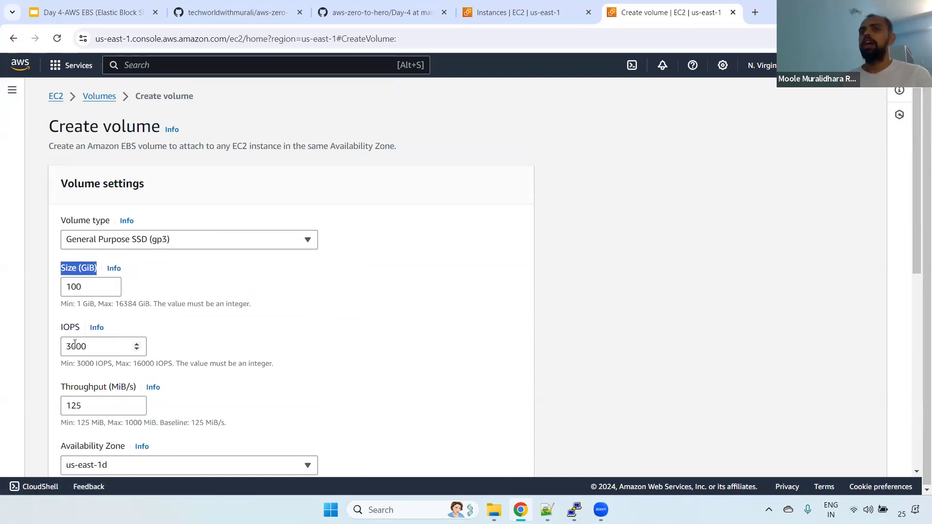
{"action": "left_click_drag", "start_coordinate": [58, 328], "coordinate": [82, 331]}
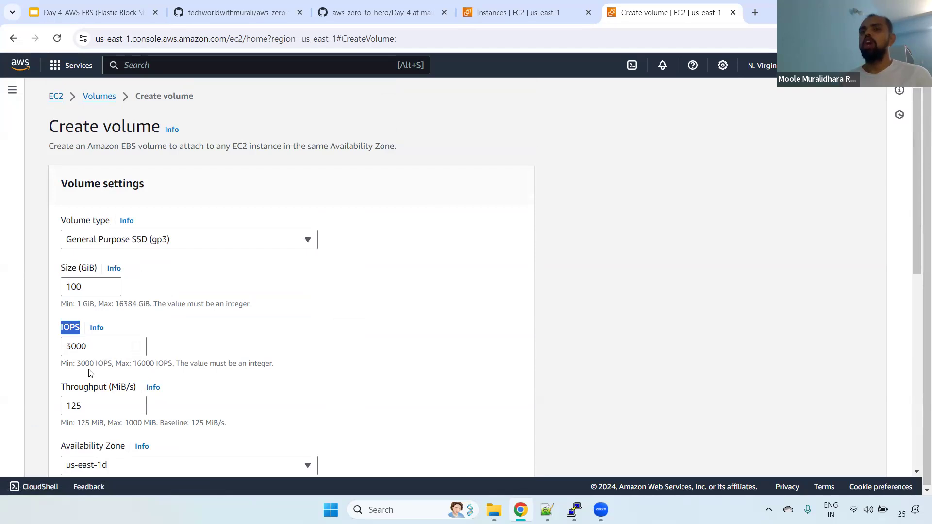
{"action": "left_click_drag", "start_coordinate": [57, 387], "coordinate": [129, 386]}
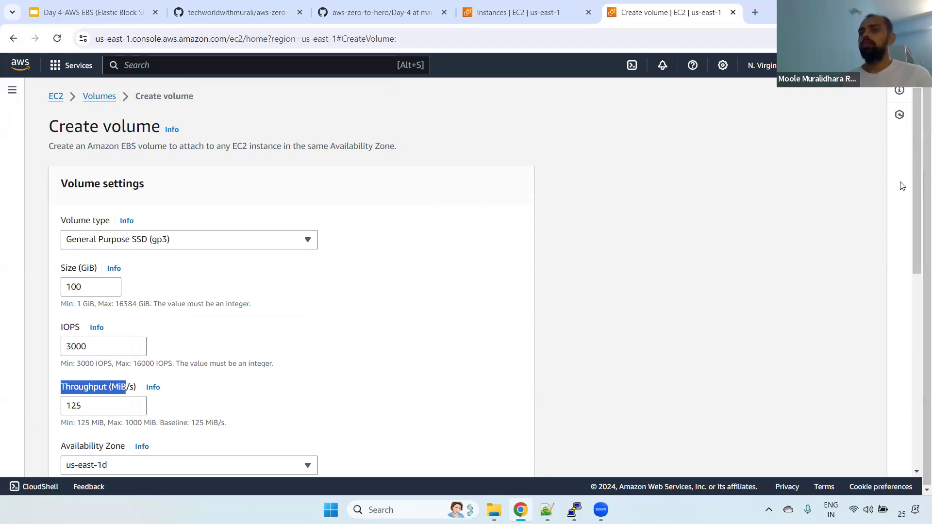
Step: Examine the gp3 volume's throughput limits and the remaining volume settings
{"action": "scroll", "coordinate": [912, 141], "scroll_direction": "down", "scroll_amount": 1}
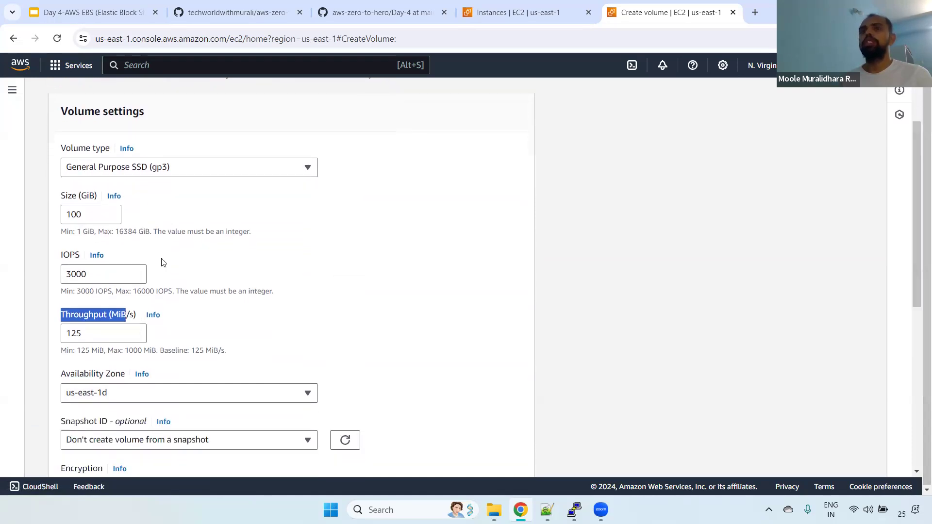
{"action": "left_click_drag", "start_coordinate": [56, 351], "coordinate": [165, 351]}
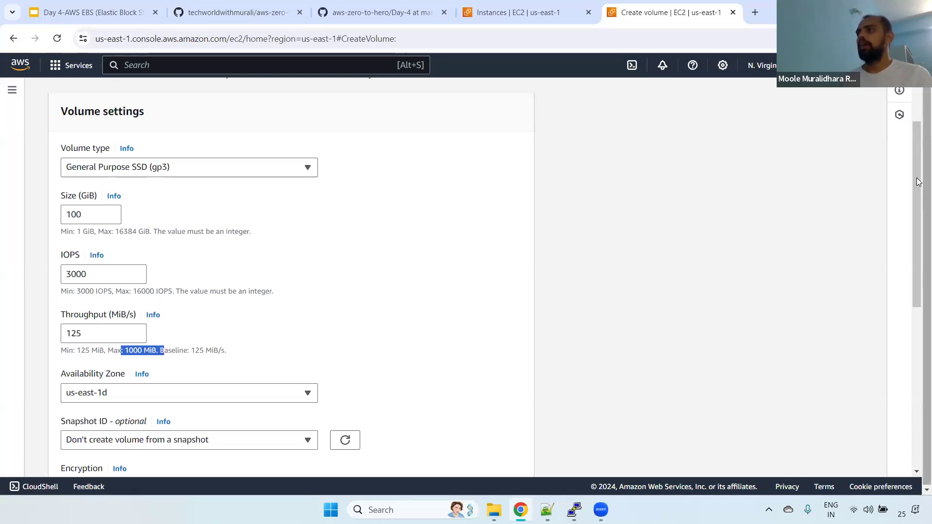
{"action": "left_click_drag", "start_coordinate": [916, 158], "coordinate": [916, 184]}
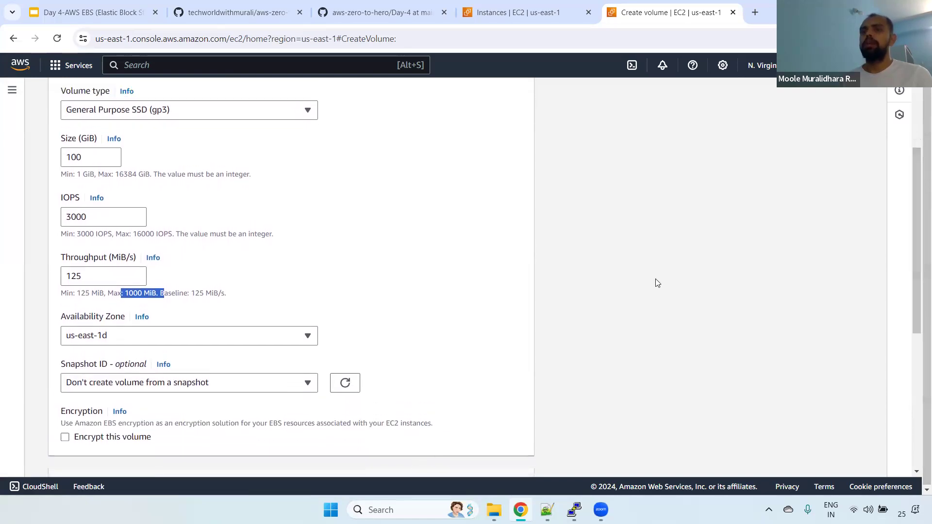
Step: Switch the volume type to Provisioned IOPS SSD (io1) and examine its IOPS limits per GiB
{"action": "scroll", "coordinate": [918, 203], "scroll_direction": "up", "scroll_amount": 3}
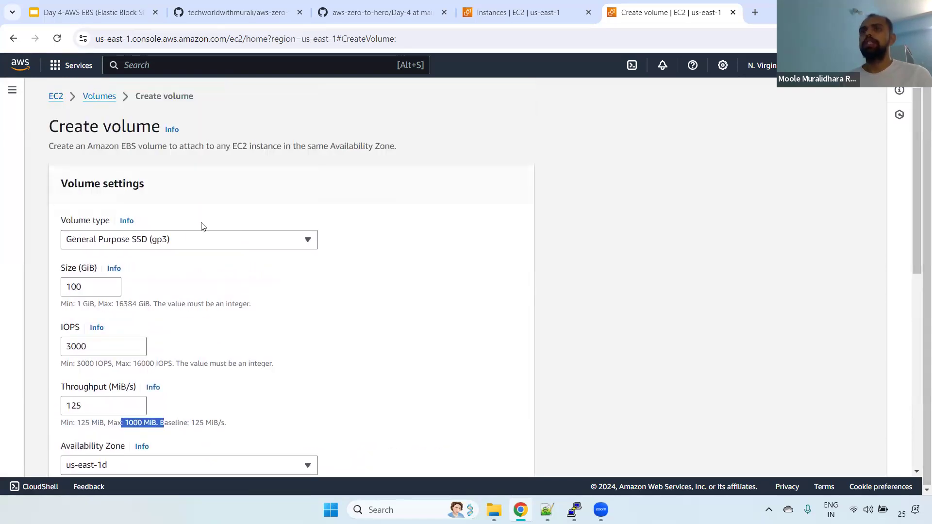
{"action": "left_click", "coordinate": [177, 239]}
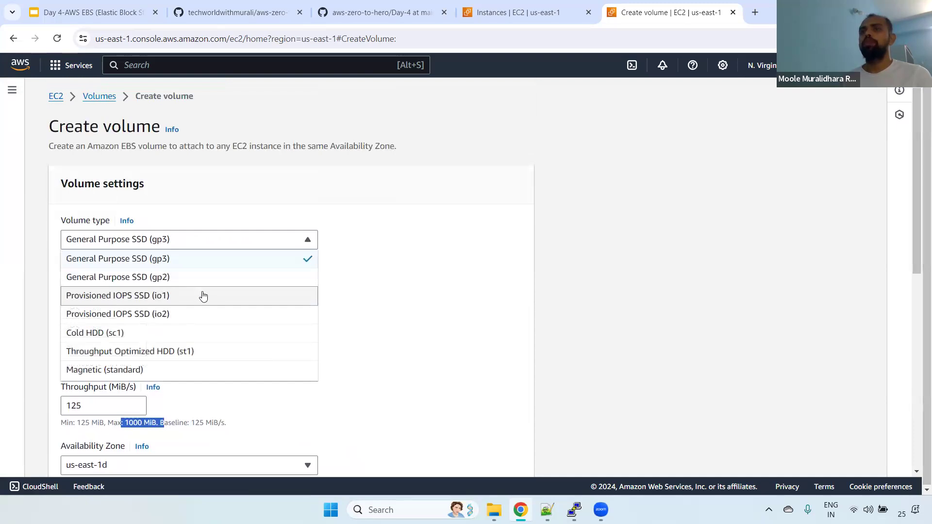
{"action": "left_click", "coordinate": [154, 296]}
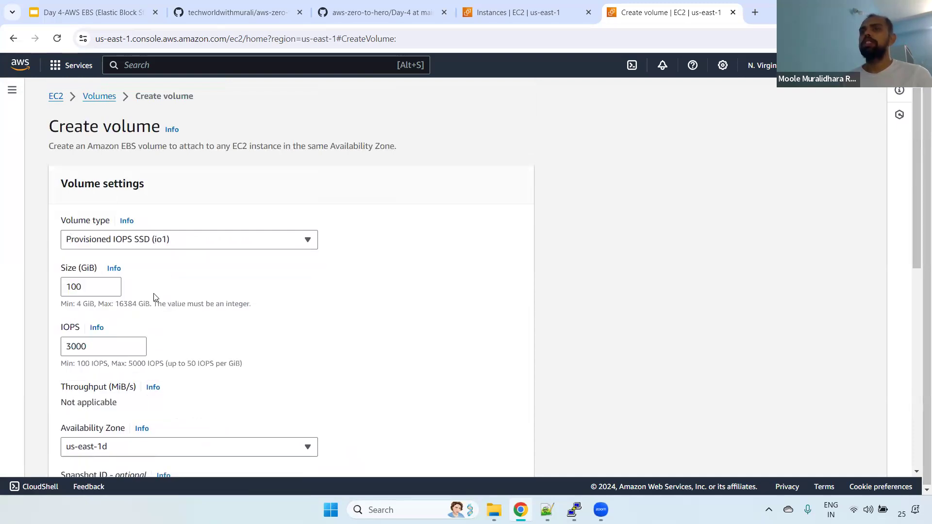
{"action": "left_click_drag", "start_coordinate": [58, 328], "coordinate": [74, 329]}
{"action": "left_click_drag", "start_coordinate": [77, 363], "coordinate": [258, 371]}
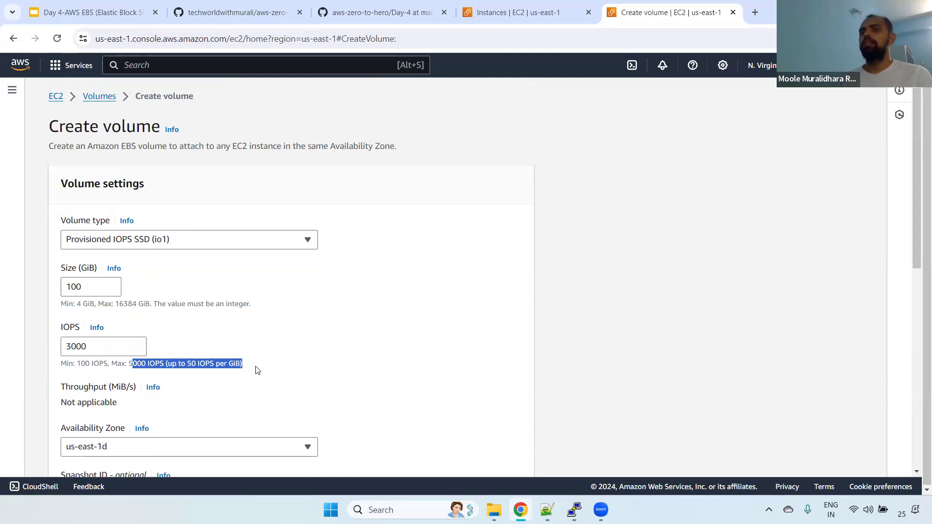
Step: Switch the volume type to Provisioned IOPS SSD (io2) and examine its IOPS, throughput and Multi-Attach settings
{"action": "left_click", "coordinate": [199, 239]}
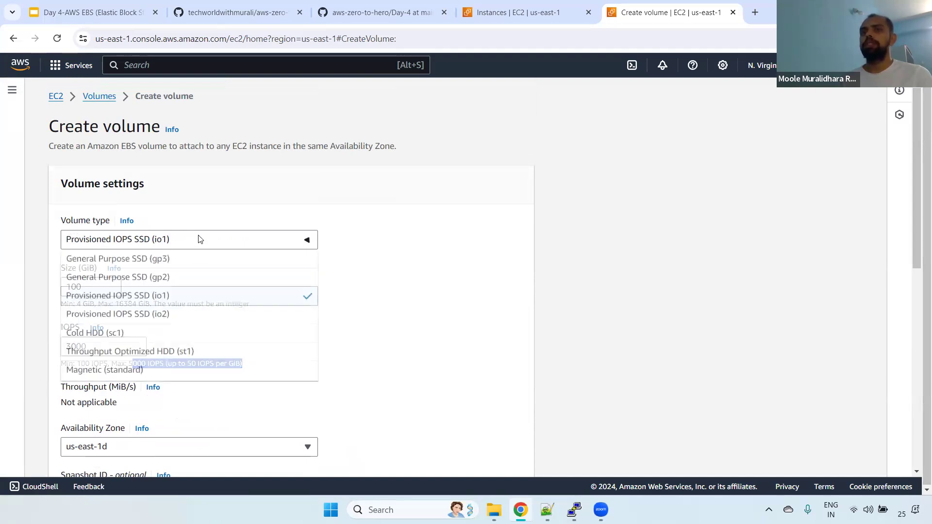
{"action": "left_click", "coordinate": [136, 316]}
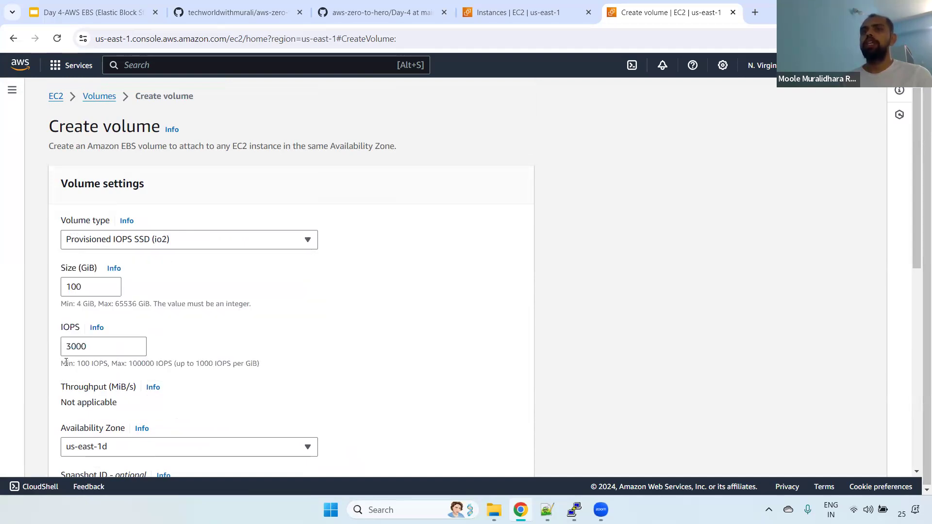
{"action": "left_click_drag", "start_coordinate": [62, 327], "coordinate": [81, 332]}
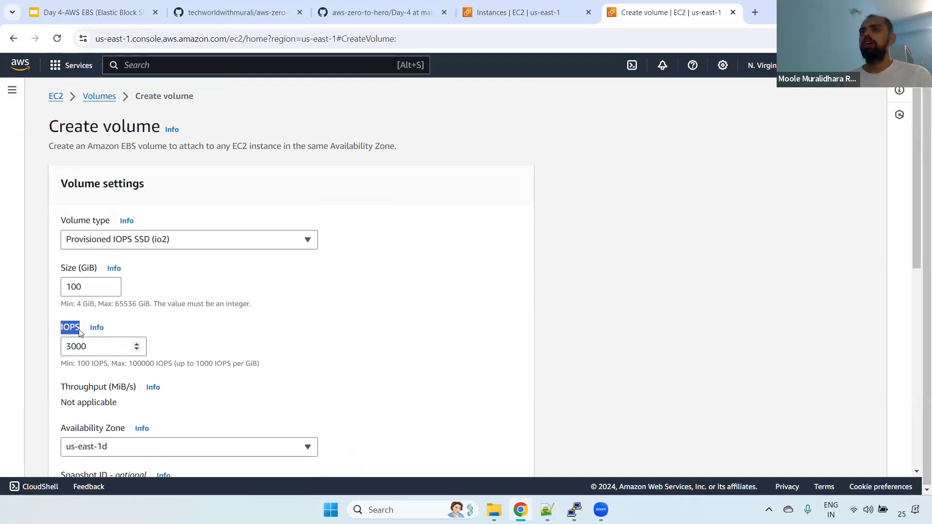
{"action": "left_click_drag", "start_coordinate": [61, 387], "coordinate": [104, 391]}
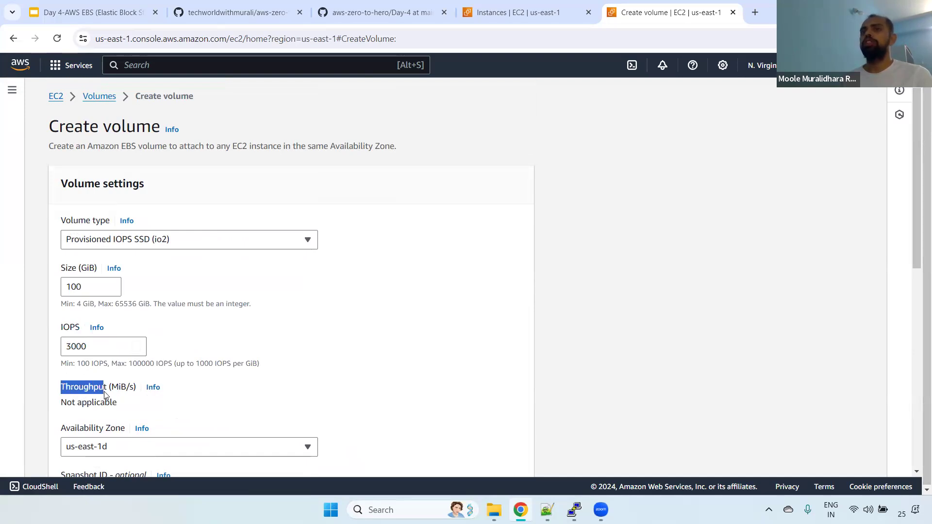
{"action": "scroll", "coordinate": [918, 206], "scroll_direction": "down", "scroll_amount": 3}
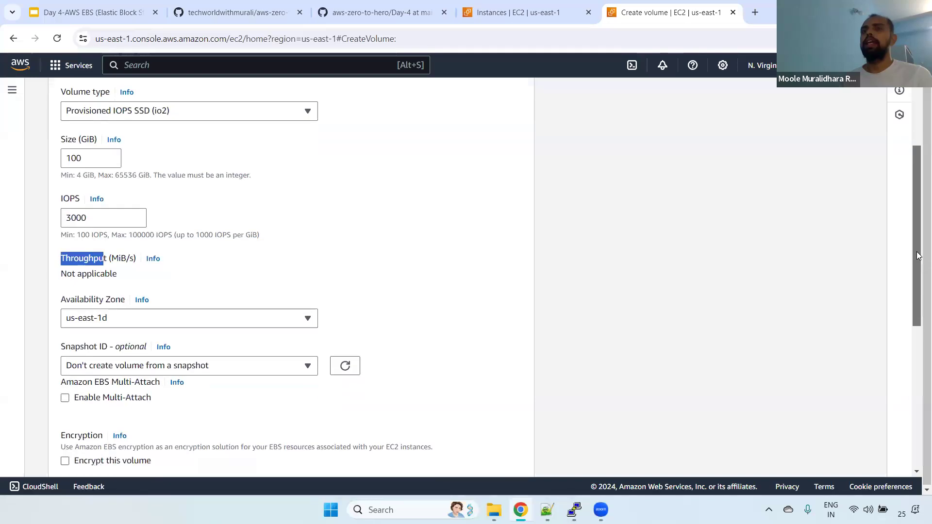
{"action": "scroll", "coordinate": [919, 176], "scroll_direction": "up", "scroll_amount": 3}
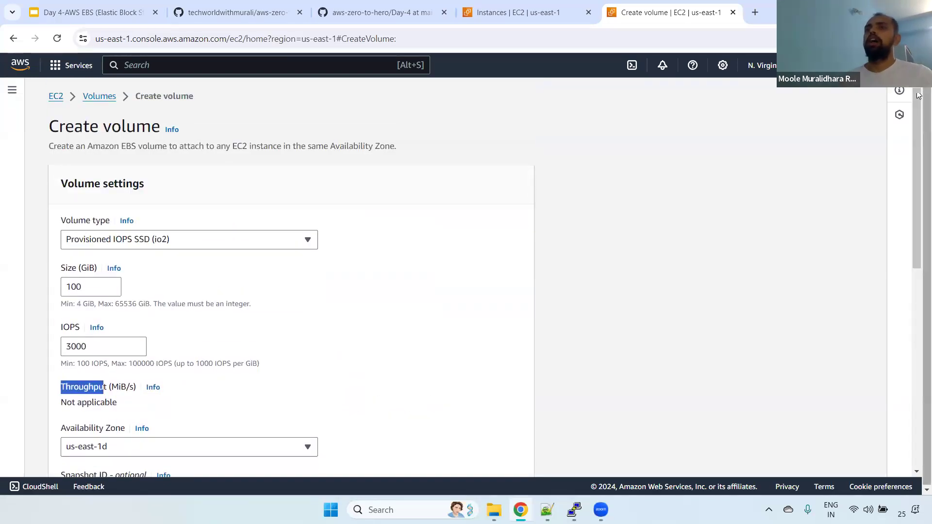
Step: Switch the volume type to Cold HDD (sc1) and examine its throughput setting
{"action": "left_click", "coordinate": [165, 241]}
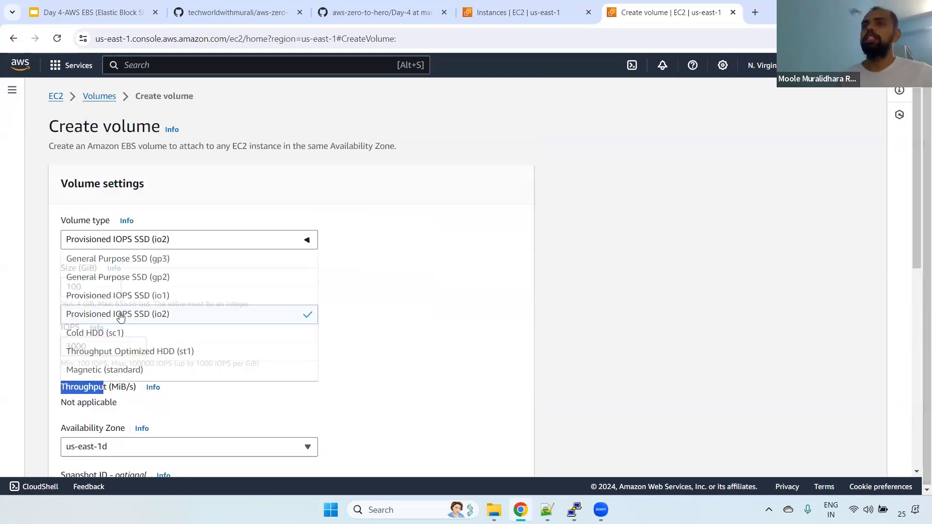
{"action": "left_click", "coordinate": [97, 333]}
{"action": "left_click", "coordinate": [61, 368]}
{"action": "left_click_drag", "start_coordinate": [62, 371], "coordinate": [138, 373]}
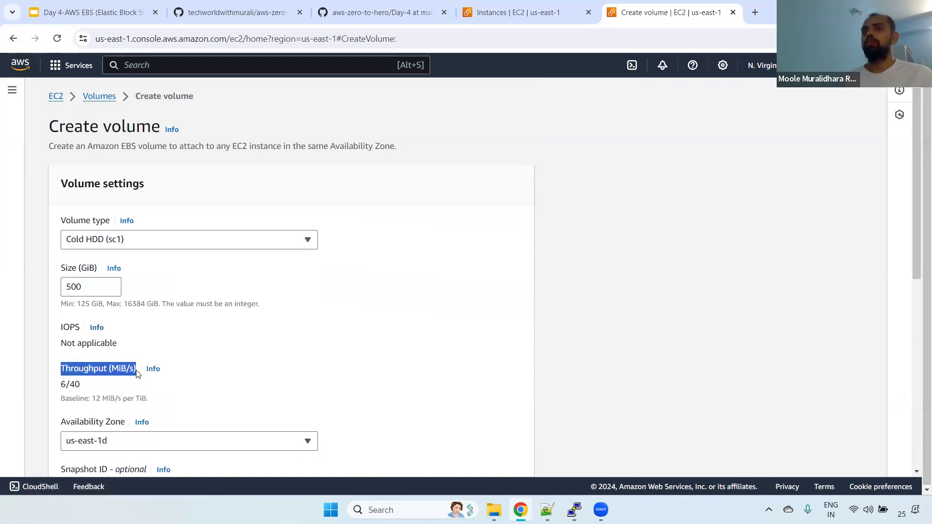
Step: Switch the volume type to Throughput Optimized HDD (st1) and examine its throughput and IOPS settings
{"action": "left_click_drag", "start_coordinate": [60, 328], "coordinate": [126, 343]}
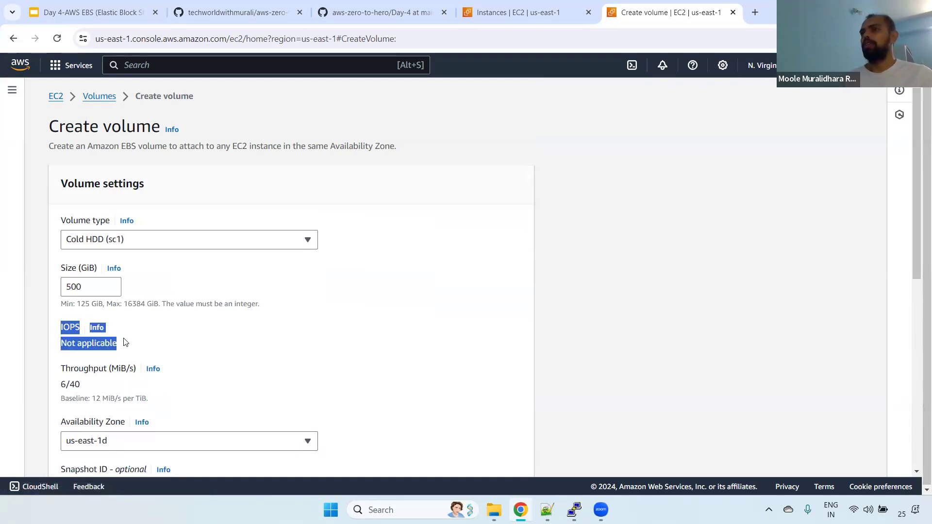
{"action": "left_click", "coordinate": [176, 243]}
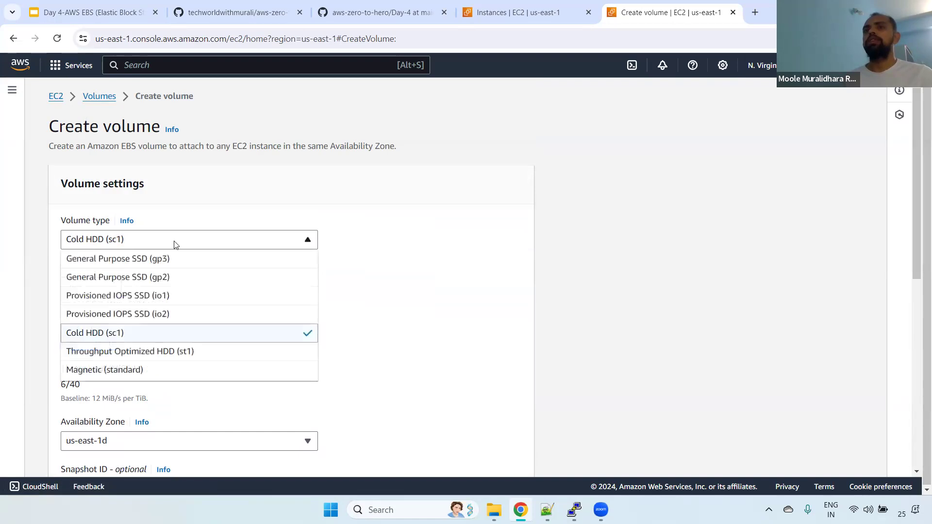
{"action": "left_click", "coordinate": [145, 354]}
{"action": "left_click", "coordinate": [171, 349]}
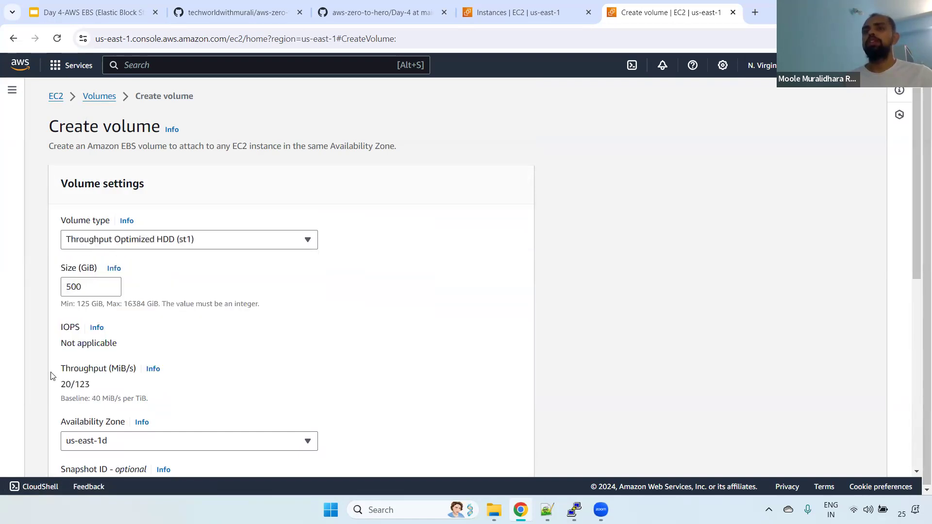
{"action": "double_click", "coordinate": [78, 373]}
{"action": "left_click_drag", "start_coordinate": [60, 327], "coordinate": [116, 342]}
Step: Switch the volume type to Magnetic (standard) and examine its IOPS setting
{"action": "left_click", "coordinate": [177, 245]}
{"action": "left_click", "coordinate": [118, 370]}
{"action": "left_click", "coordinate": [204, 327]}
{"action": "left_click_drag", "start_coordinate": [60, 327], "coordinate": [139, 341]}
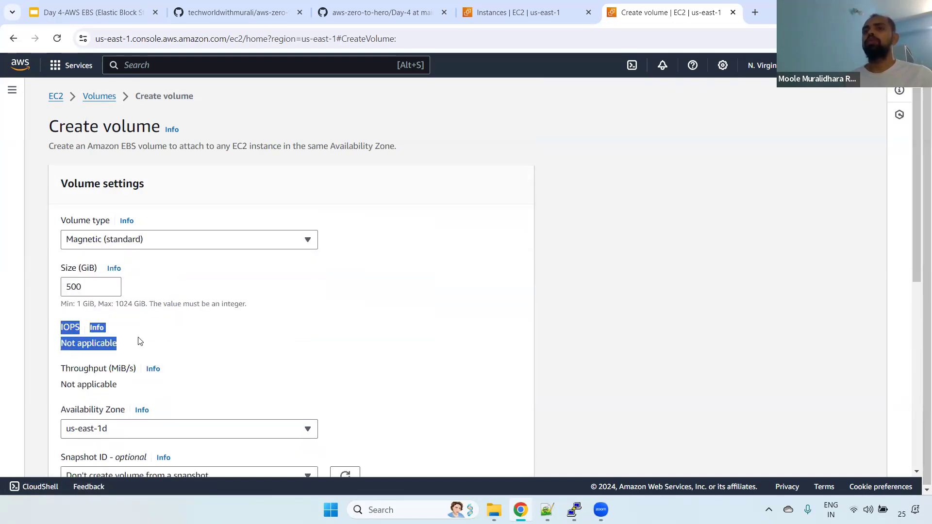
Step: Switch the volume type back to General Purpose SSD (gp3) and read the help information on its throughput
{"action": "left_click", "coordinate": [143, 243]}
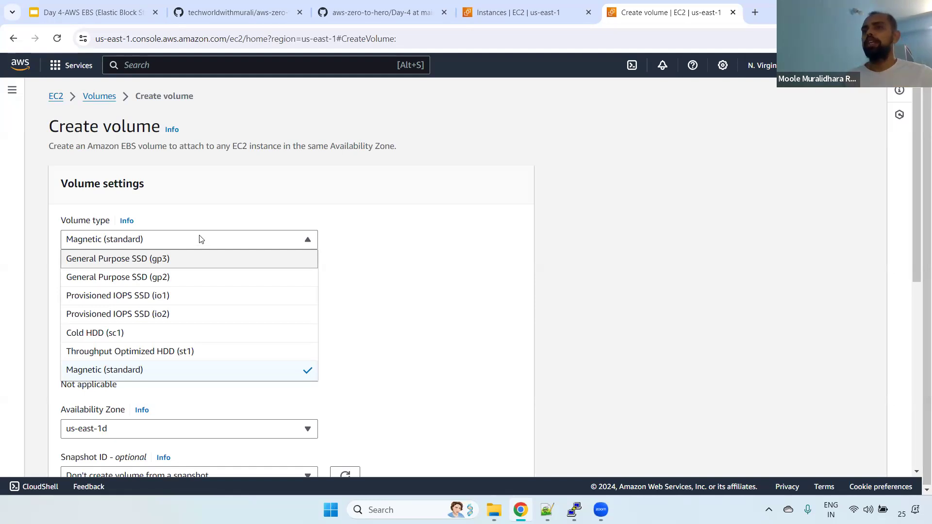
{"action": "left_click", "coordinate": [187, 261]}
{"action": "left_click", "coordinate": [62, 330]}
{"action": "left_click_drag", "start_coordinate": [55, 331], "coordinate": [72, 352]}
{"action": "left_click_drag", "start_coordinate": [51, 387], "coordinate": [89, 389]}
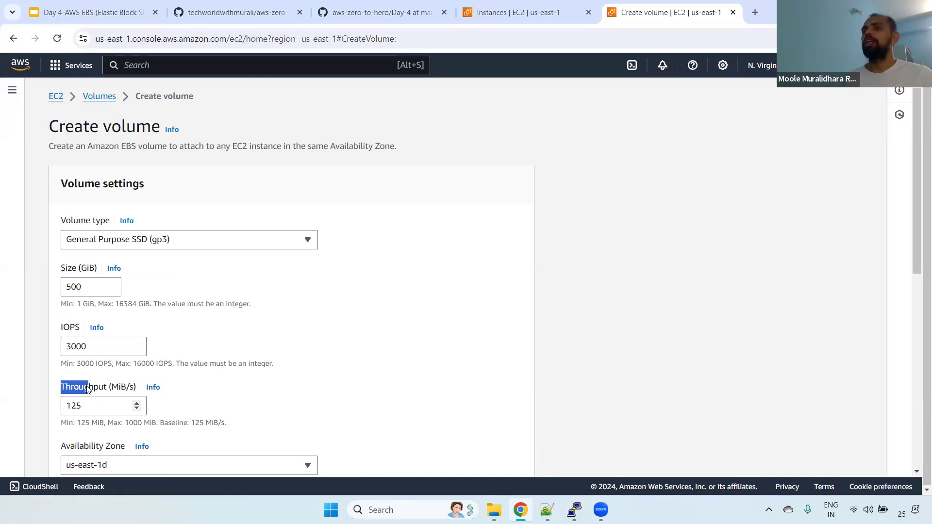
{"action": "left_click", "coordinate": [153, 387]}
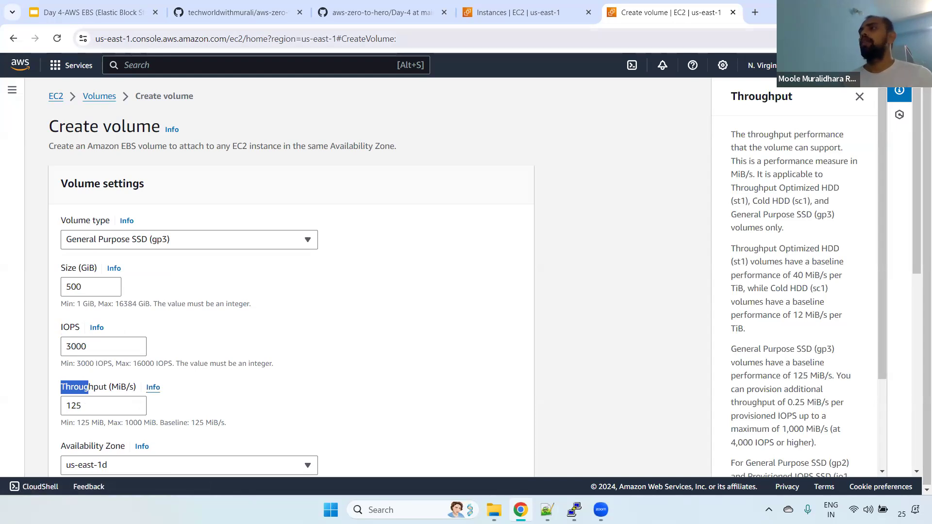
{"action": "left_click", "coordinate": [540, 182]}
Step: Set the volume type to General Purpose SSD (gp2)
{"action": "left_click", "coordinate": [210, 236]}
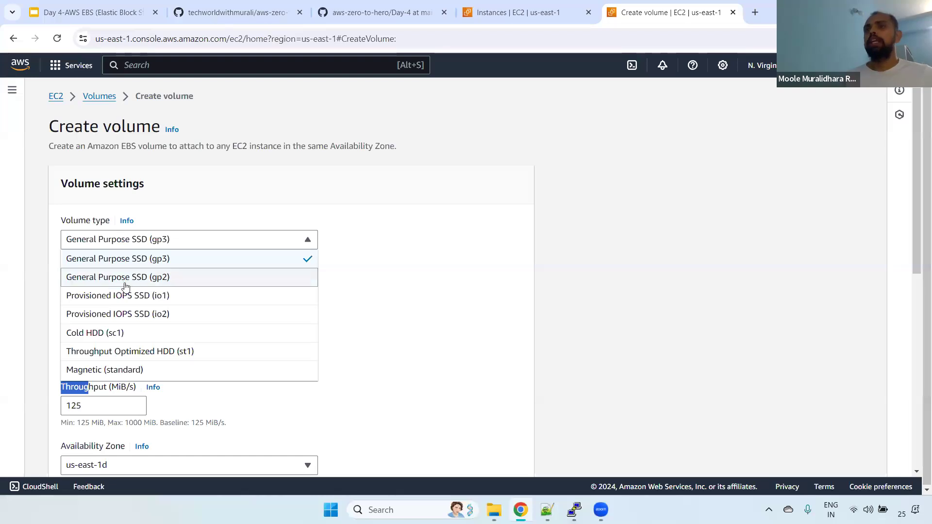
{"action": "left_click", "coordinate": [140, 277]}
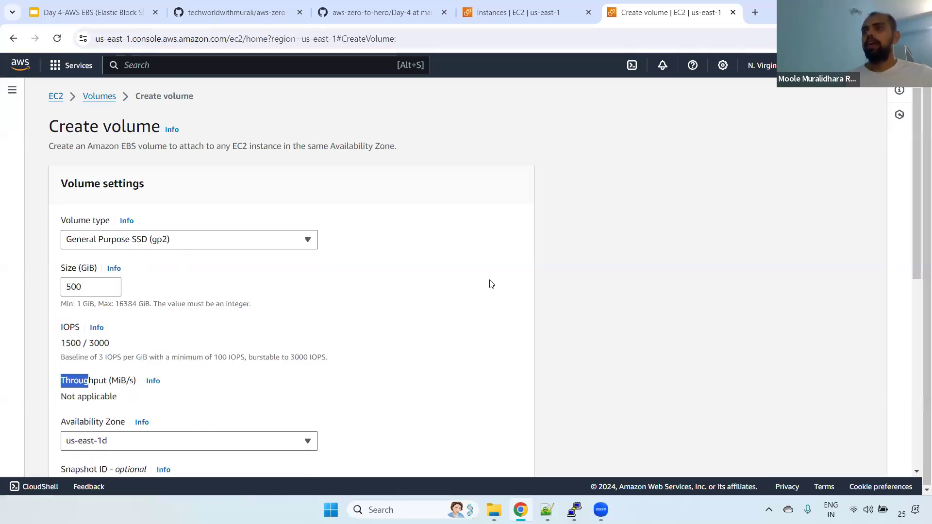
{"action": "scroll", "coordinate": [140, 193], "scroll_direction": "down", "scroll_amount": 4}
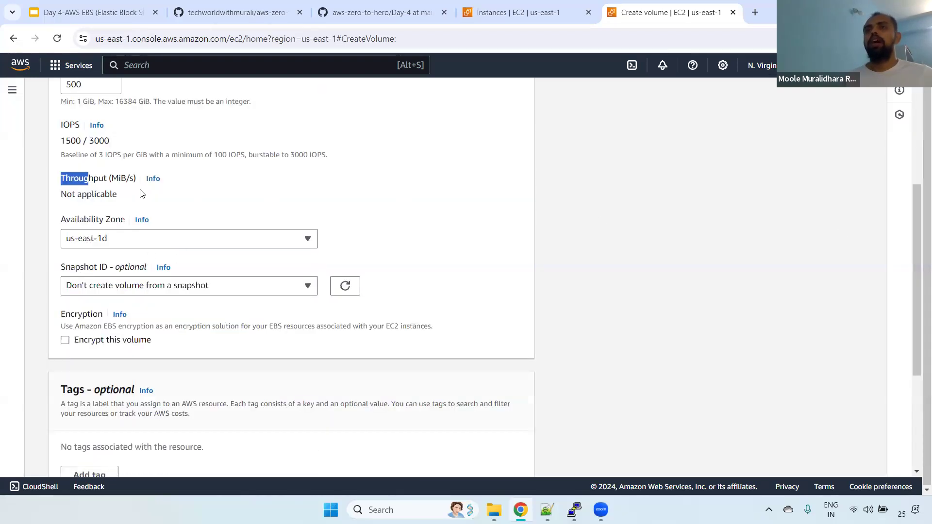
Step: Compare the Availability Zone chosen for the new volume with that of the running DB server instance
{"action": "left_click_drag", "start_coordinate": [58, 220], "coordinate": [121, 240]}
{"action": "left_click", "coordinate": [121, 240]}
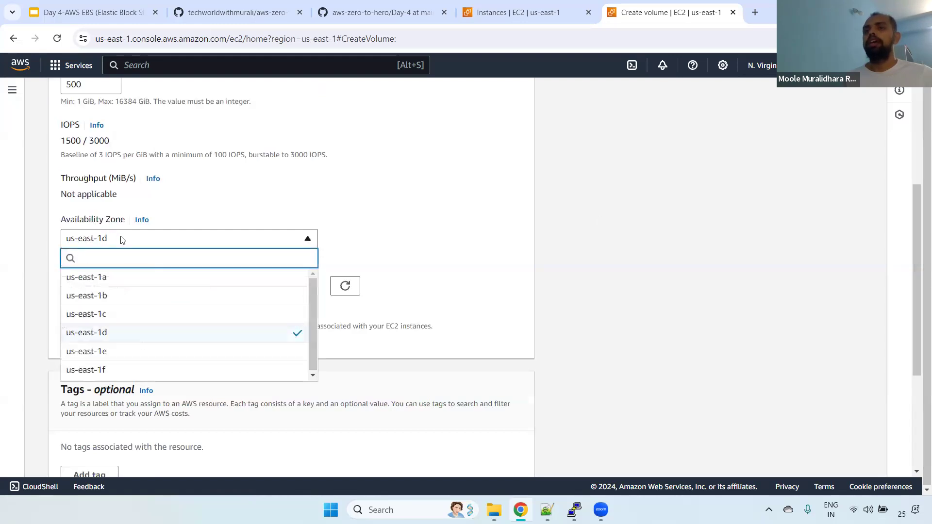
{"action": "left_click", "coordinate": [122, 240]}
{"action": "left_click", "coordinate": [524, 12]}
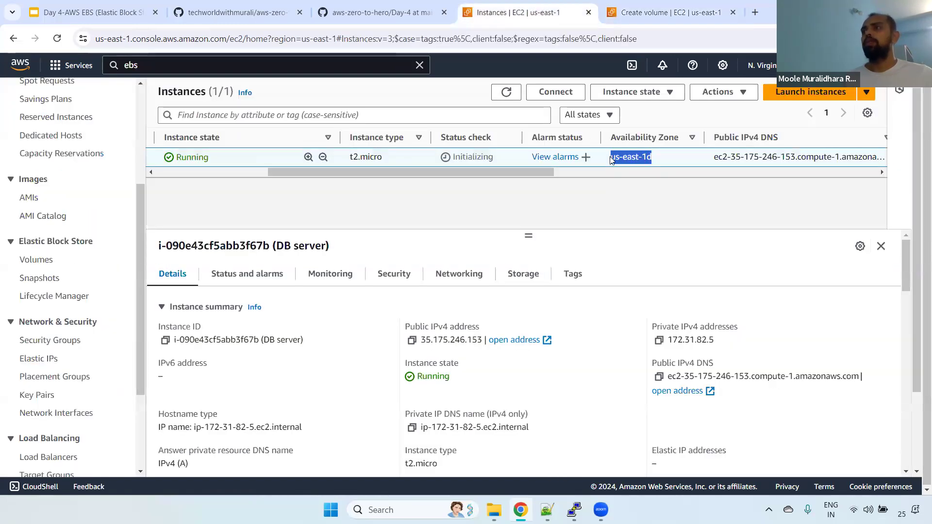
{"action": "left_click", "coordinate": [650, 12]}
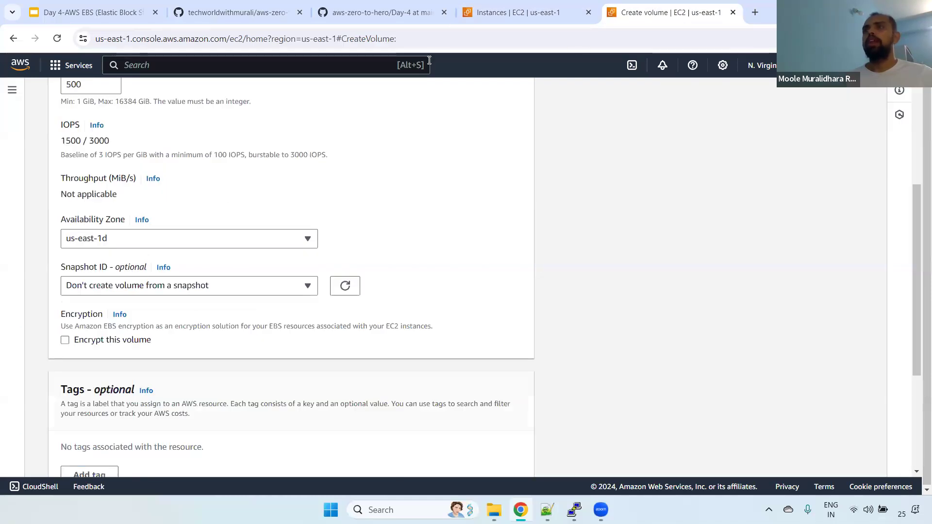
{"action": "left_click", "coordinate": [524, 12]}
{"action": "left_click", "coordinate": [679, 10]}
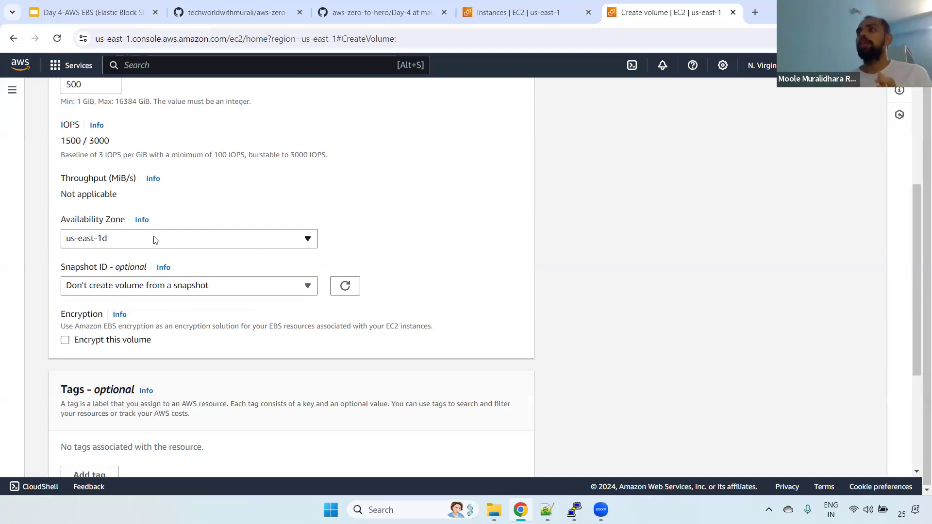
{"action": "left_click", "coordinate": [554, 5]}
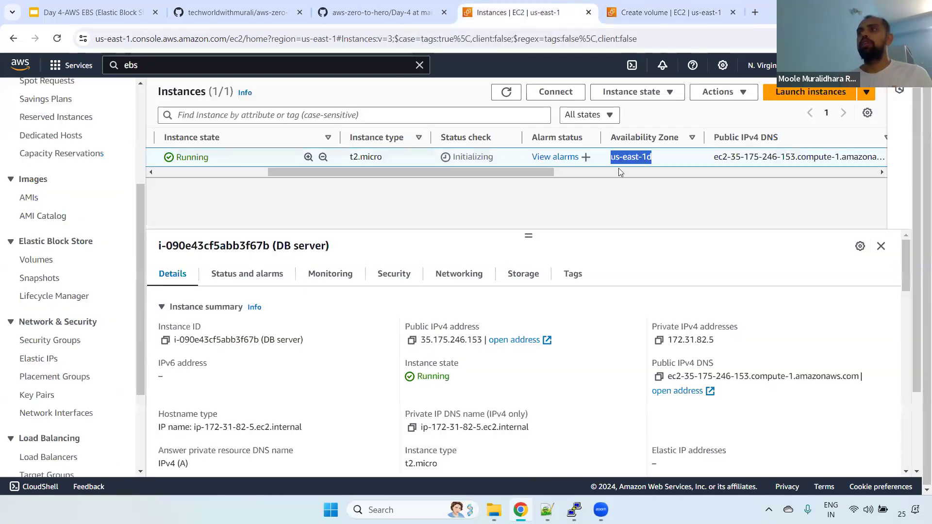
{"action": "left_click", "coordinate": [670, 12]}
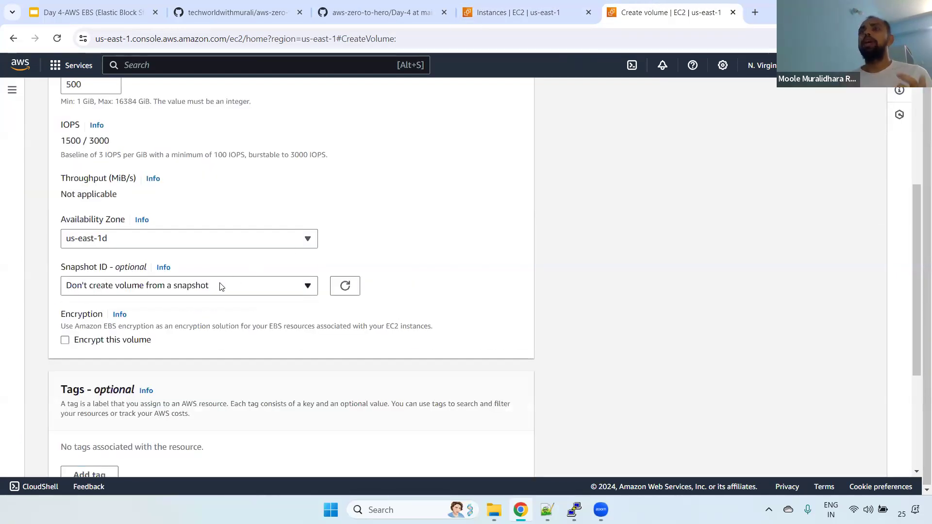
Step: Refresh the instances list and recheck the DB server's Availability Zone against the zone options for the volume
{"action": "left_click", "coordinate": [143, 241]}
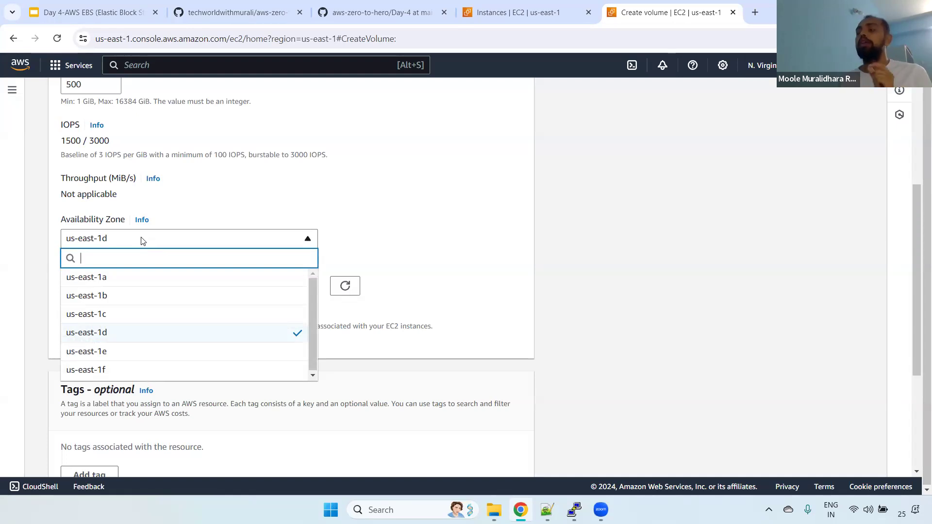
{"action": "left_click", "coordinate": [505, 6]}
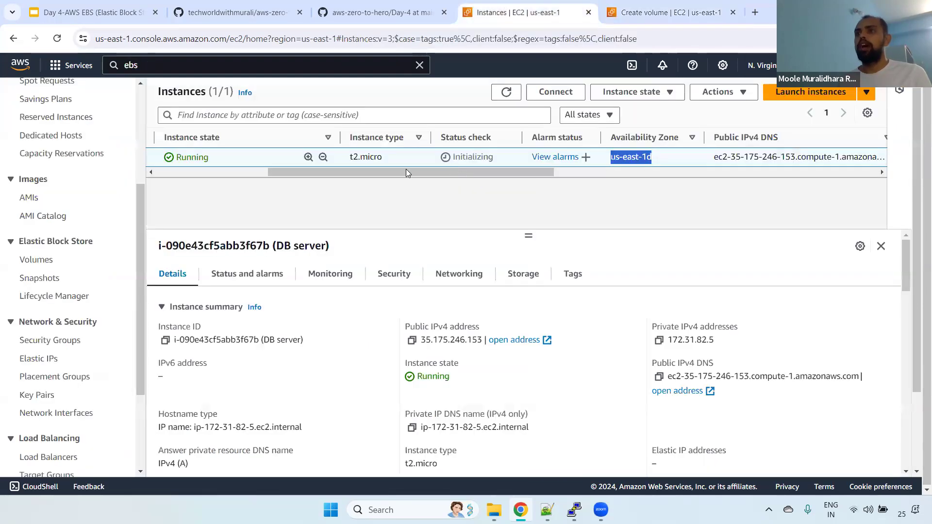
{"action": "left_click", "coordinate": [505, 92]}
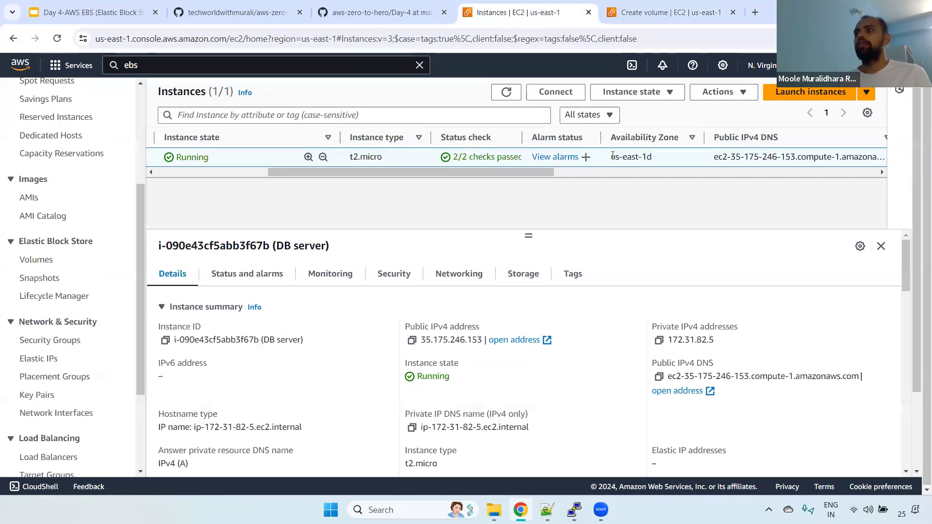
{"action": "left_click_drag", "start_coordinate": [610, 157], "coordinate": [668, 159]}
{"action": "left_click", "coordinate": [657, 14]}
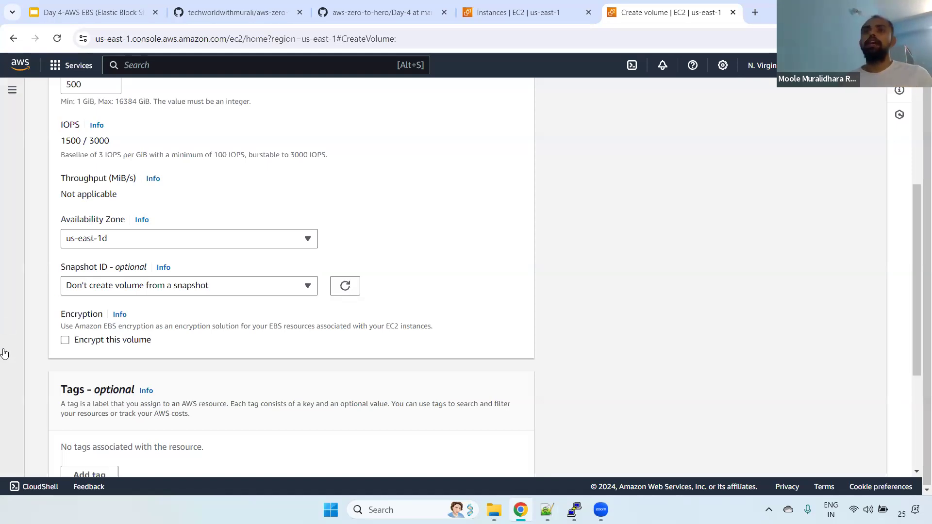
Step: Add a tag with key Name and value db-volume, and create the volume
{"action": "left_click_drag", "start_coordinate": [917, 203], "coordinate": [917, 280]}
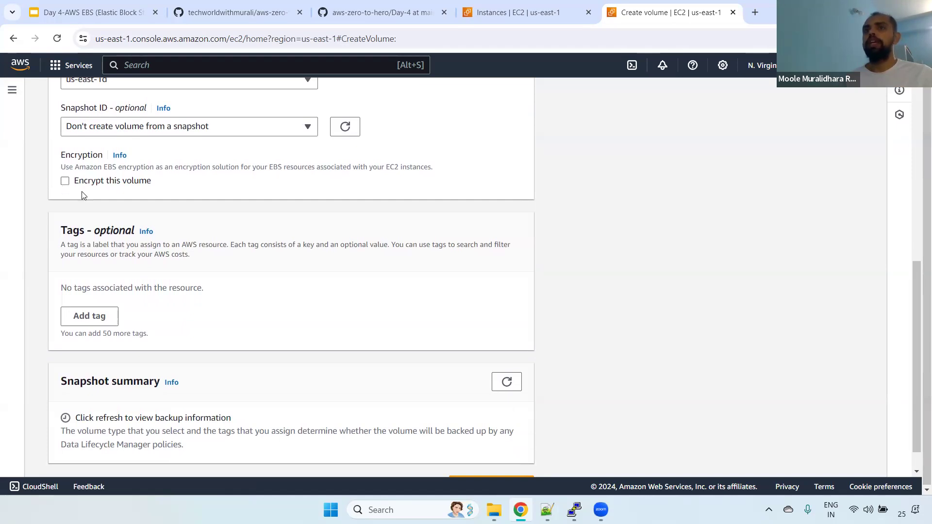
{"action": "left_click", "coordinate": [108, 321]}
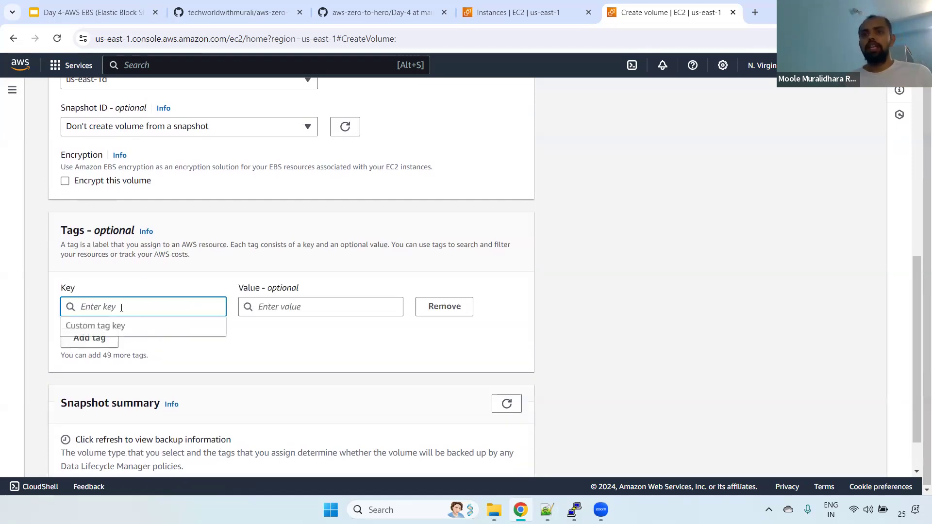
{"action": "type", "text": "Name"}
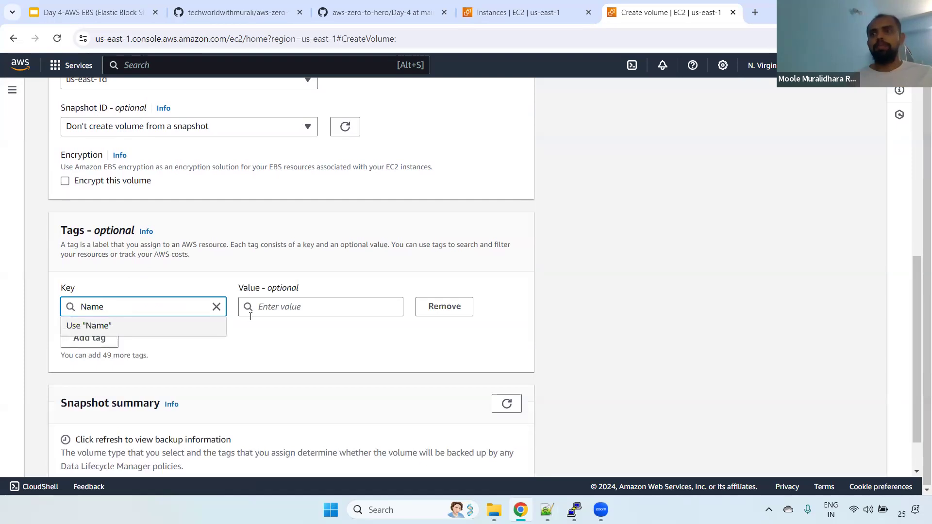
{"action": "left_click", "coordinate": [259, 311]}
{"action": "type", "text": "db-volume"}
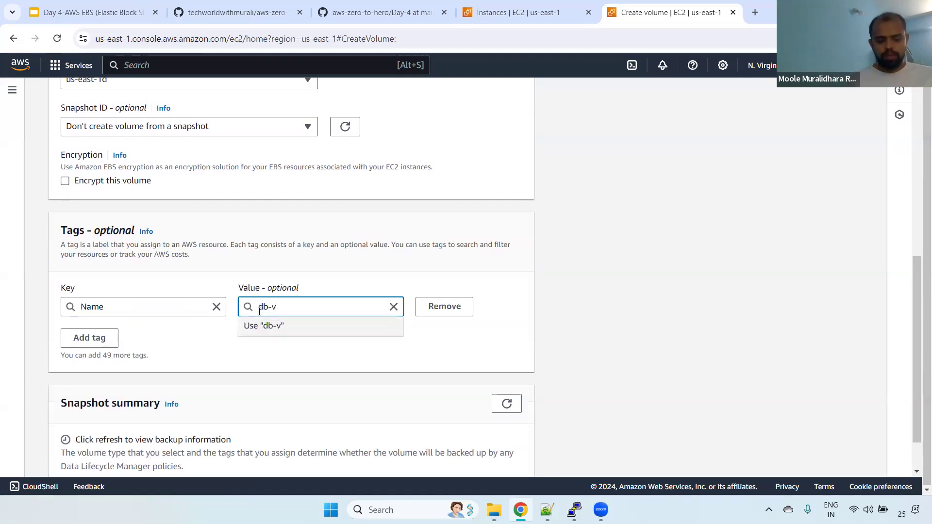
{"action": "left_click", "coordinate": [297, 333]}
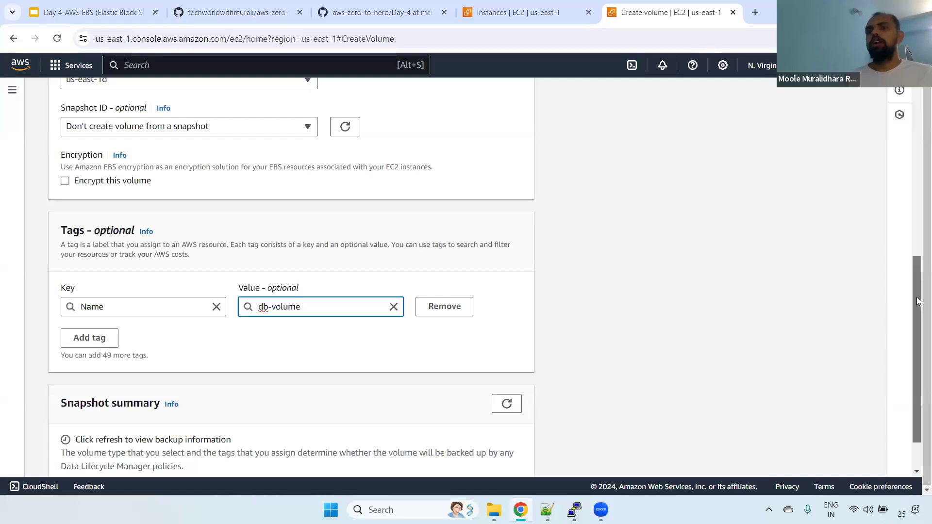
{"action": "scroll", "coordinate": [436, 424], "scroll_direction": "down", "scroll_amount": 2}
{"action": "left_click", "coordinate": [486, 455]}
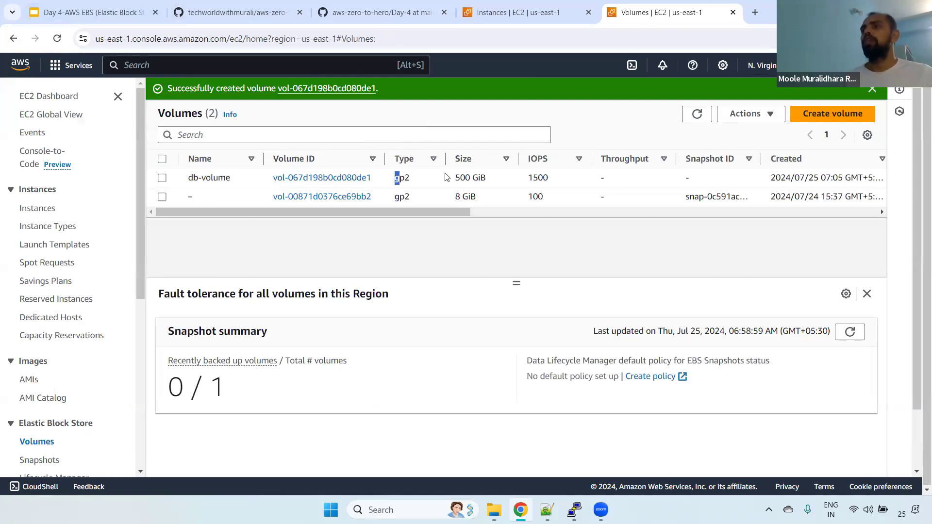
Step: Examine db-volume's type, size, throughput, IOPS, Availability Zone and volume state in the volumes list
{"action": "left_click", "coordinate": [396, 178]}
{"action": "triple_click", "coordinate": [505, 180]}
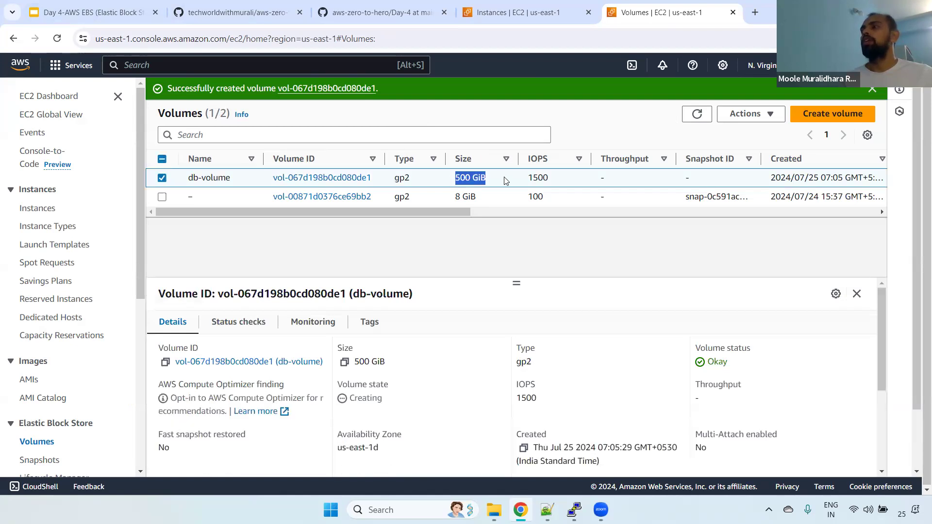
{"action": "left_click_drag", "start_coordinate": [447, 212], "coordinate": [507, 215]}
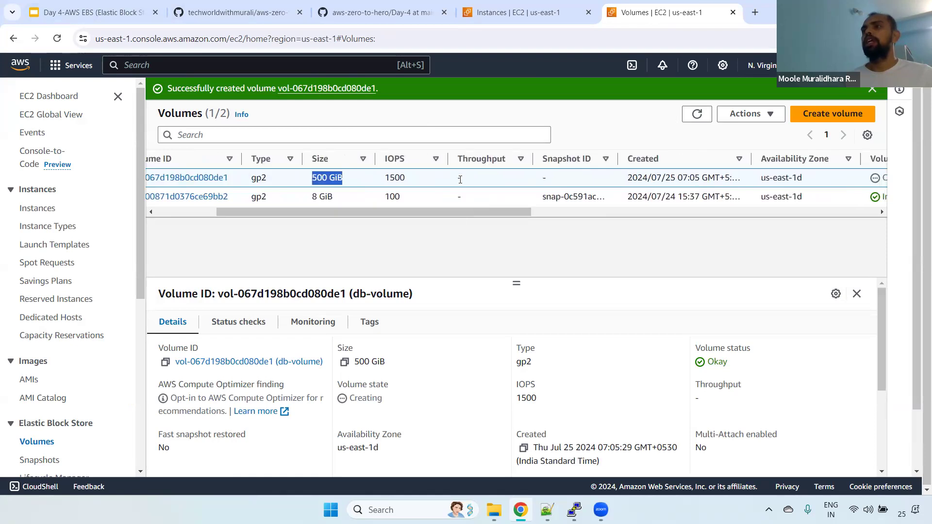
{"action": "left_click_drag", "start_coordinate": [457, 178], "coordinate": [484, 182]}
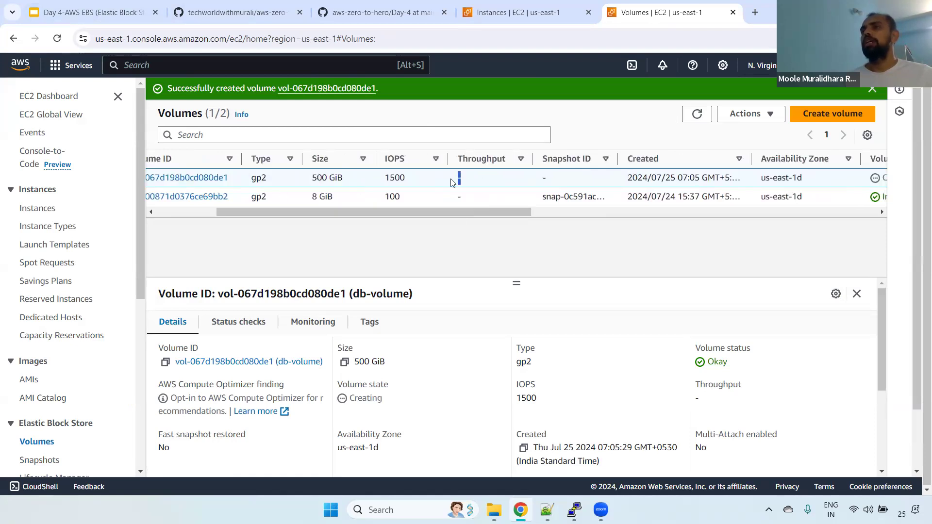
{"action": "double_click", "coordinate": [398, 177]}
{"action": "left_click", "coordinate": [576, 178]}
{"action": "left_click_drag", "start_coordinate": [522, 210], "coordinate": [610, 211]}
{"action": "left_click_drag", "start_coordinate": [426, 177], "coordinate": [591, 178]}
{"action": "scroll", "coordinate": [602, 210], "scroll_direction": "right", "scroll_amount": 3}
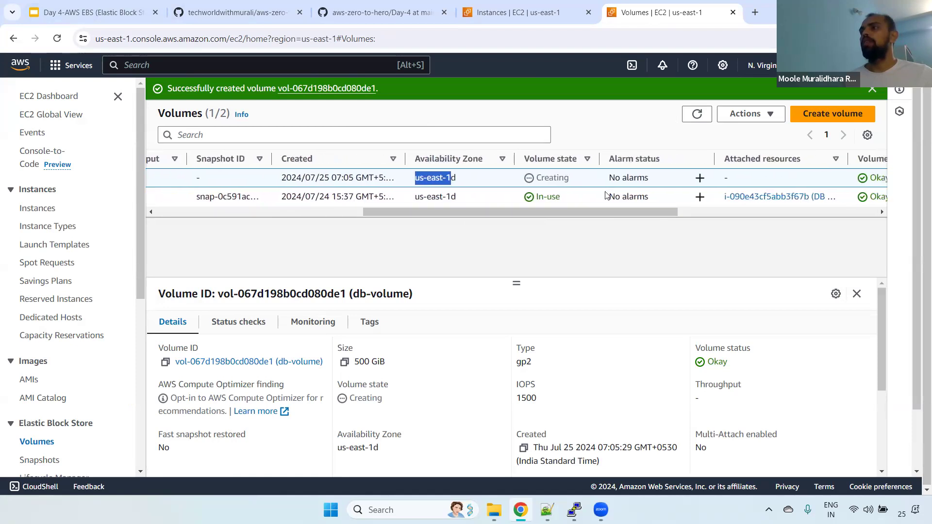
{"action": "left_click_drag", "start_coordinate": [534, 178], "coordinate": [588, 178]}
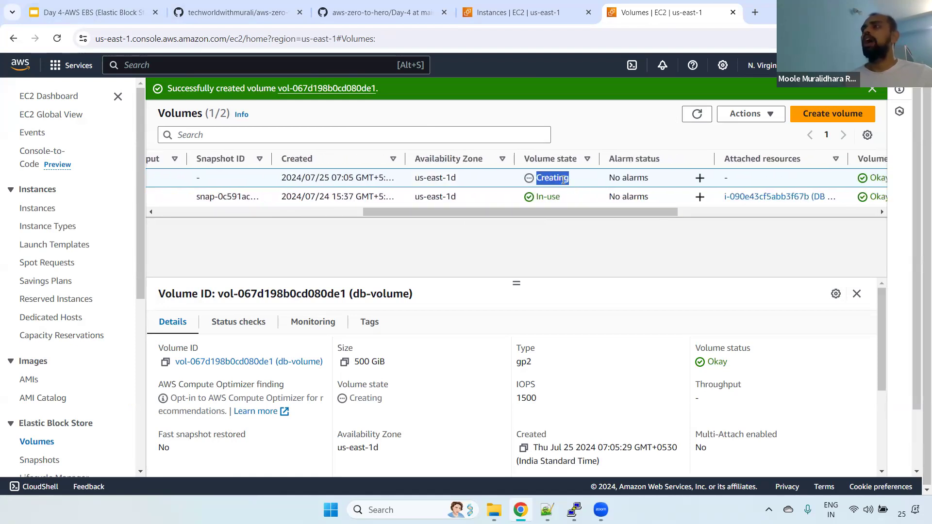
Step: Refresh the volumes list and compare the volume states of db-volume and the instance's attached 8 GiB volume
{"action": "left_click", "coordinate": [697, 117]}
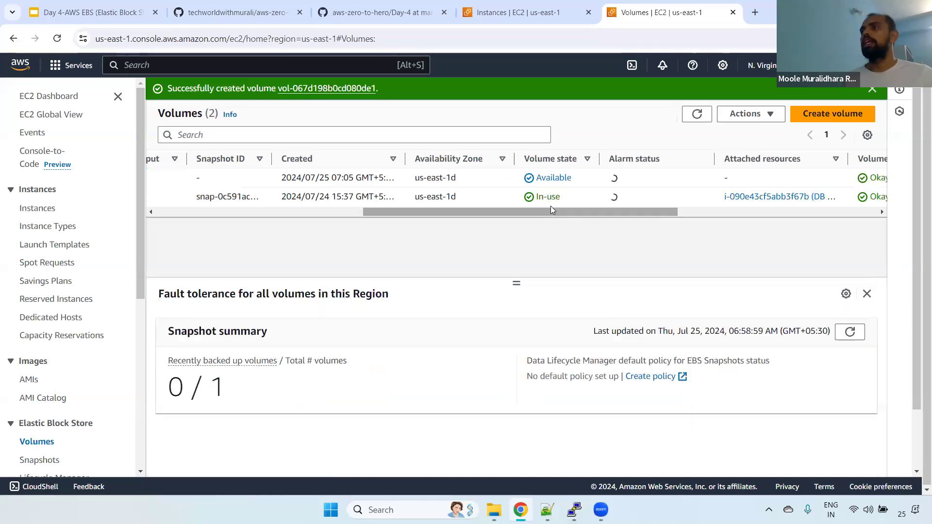
{"action": "left_click_drag", "start_coordinate": [533, 197], "coordinate": [571, 201]}
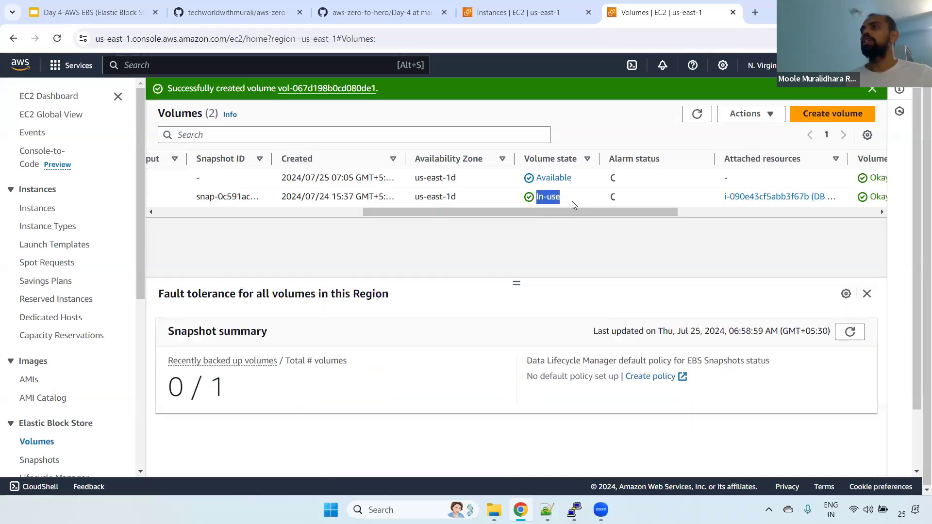
{"action": "left_click", "coordinate": [764, 201]}
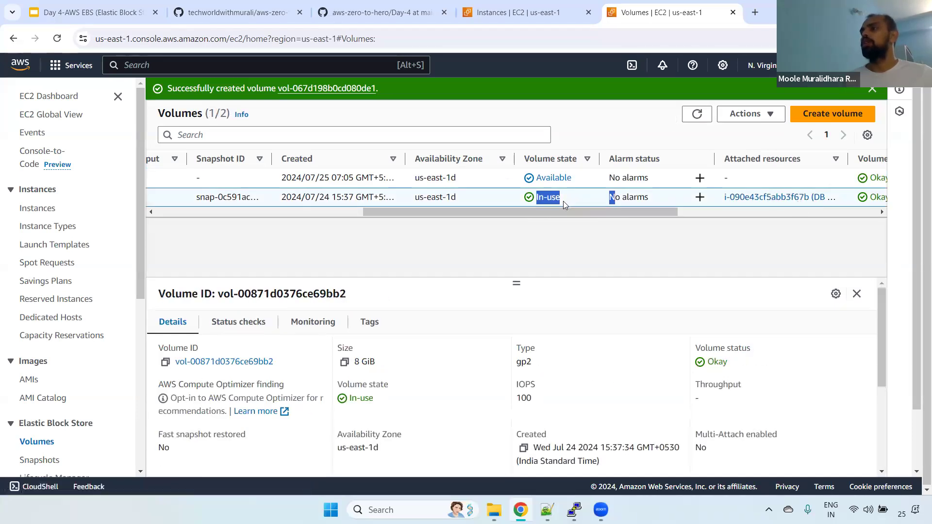
{"action": "left_click_drag", "start_coordinate": [537, 178], "coordinate": [592, 181]}
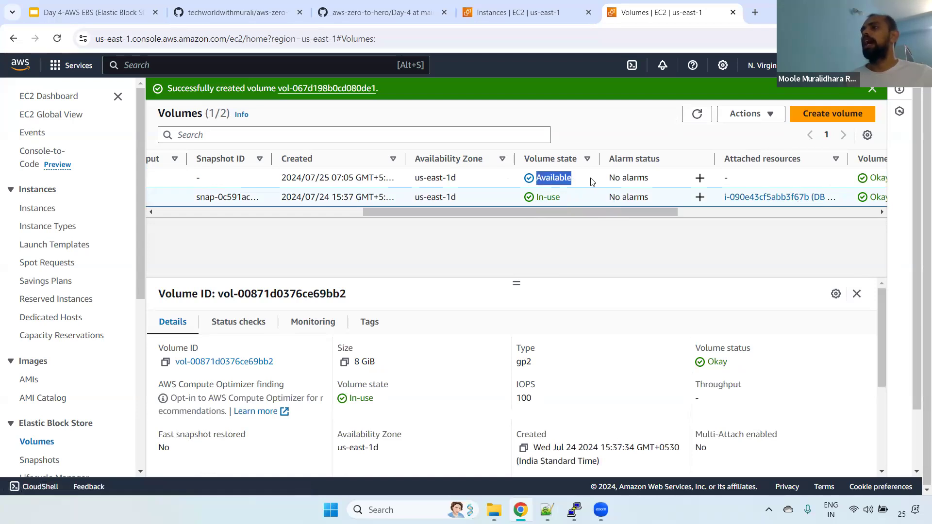
Step: Select db-volume in the volumes list and examine its volume status, encryption and KMS key columns
{"action": "left_click", "coordinate": [593, 181]}
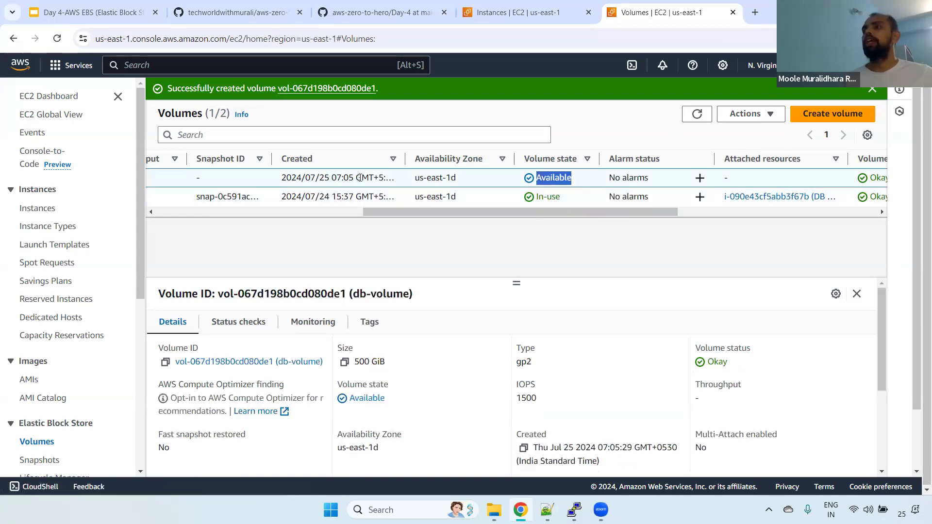
{"action": "left_click_drag", "start_coordinate": [616, 213], "coordinate": [782, 224]}
{"action": "double_click", "coordinate": [484, 178]}
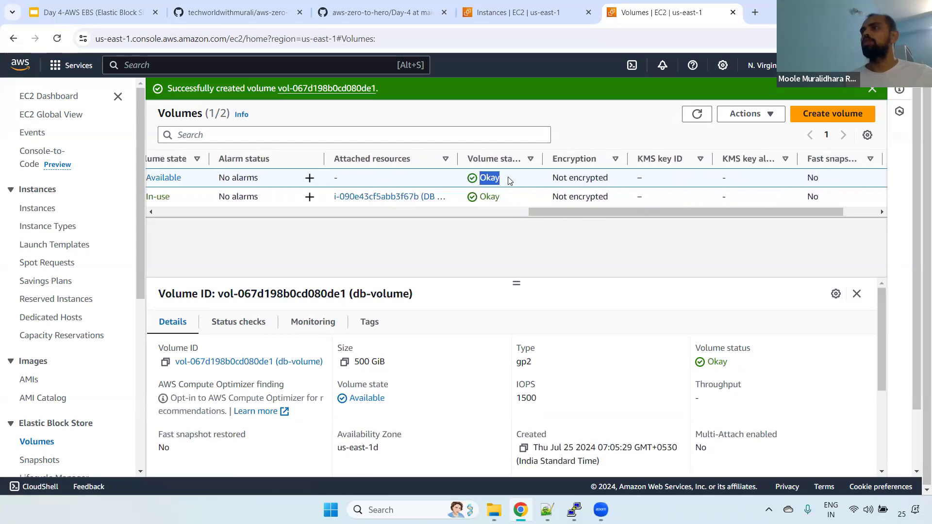
{"action": "triple_click", "coordinate": [560, 178]}
{"action": "left_click", "coordinate": [707, 218]}
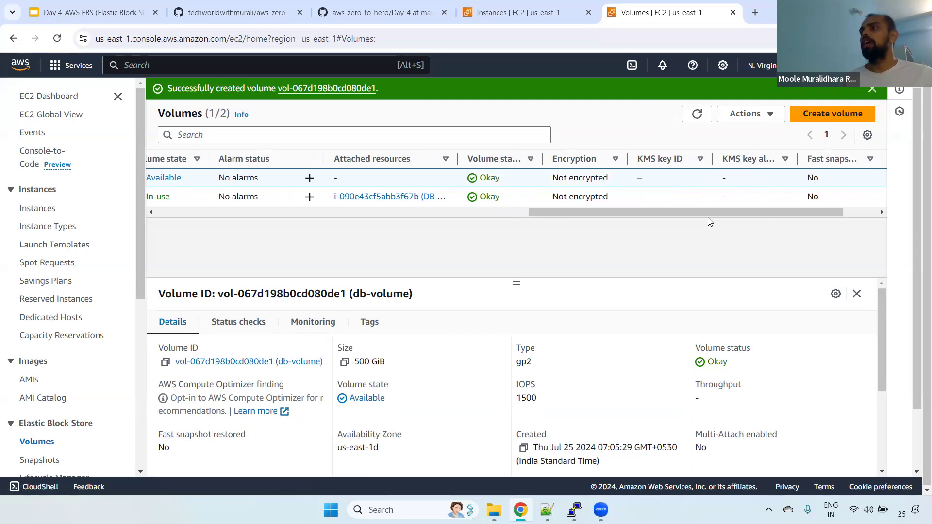
{"action": "left_click_drag", "start_coordinate": [808, 213], "coordinate": [217, 197]}
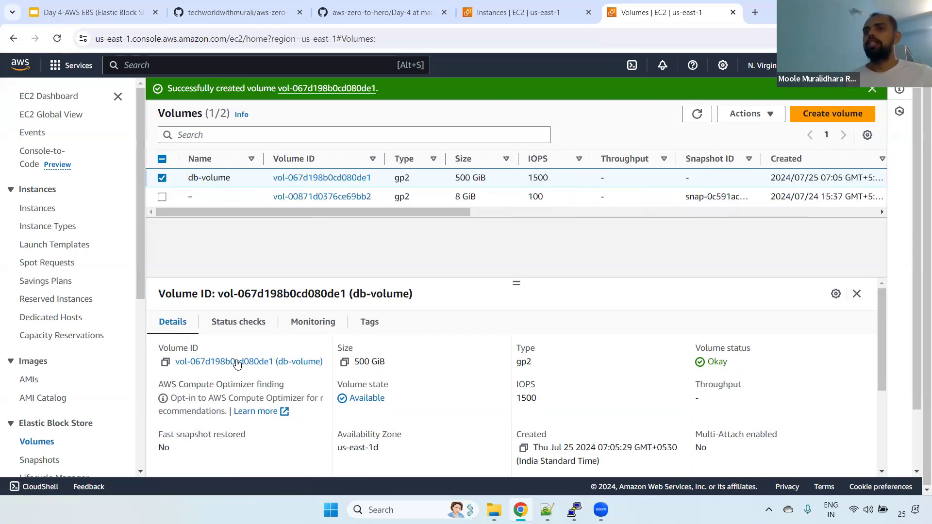
Step: Examine db-volume's details, including size, type, volume status, volume state, source snapshot and encryption
{"action": "left_click_drag", "start_coordinate": [149, 352], "coordinate": [208, 352]}
{"action": "left_click_drag", "start_coordinate": [357, 348], "coordinate": [558, 365]}
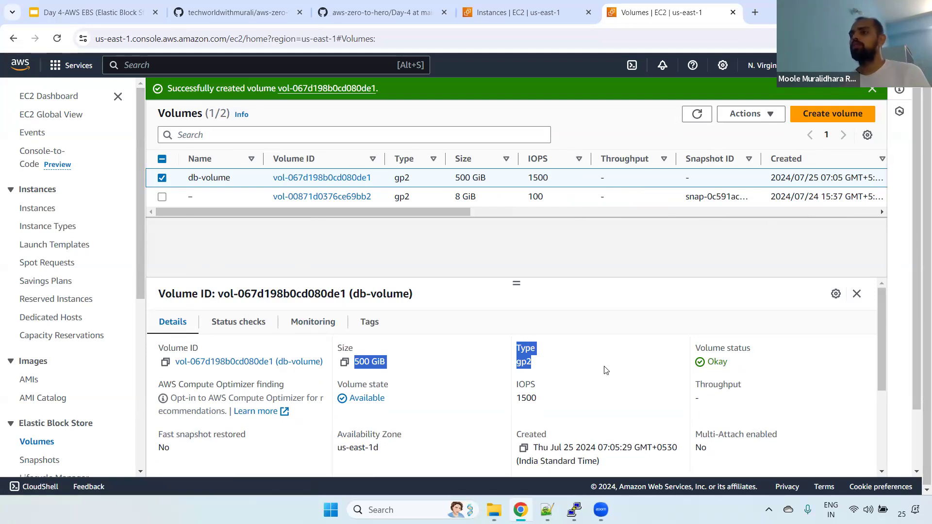
{"action": "triple_click", "coordinate": [714, 346]}
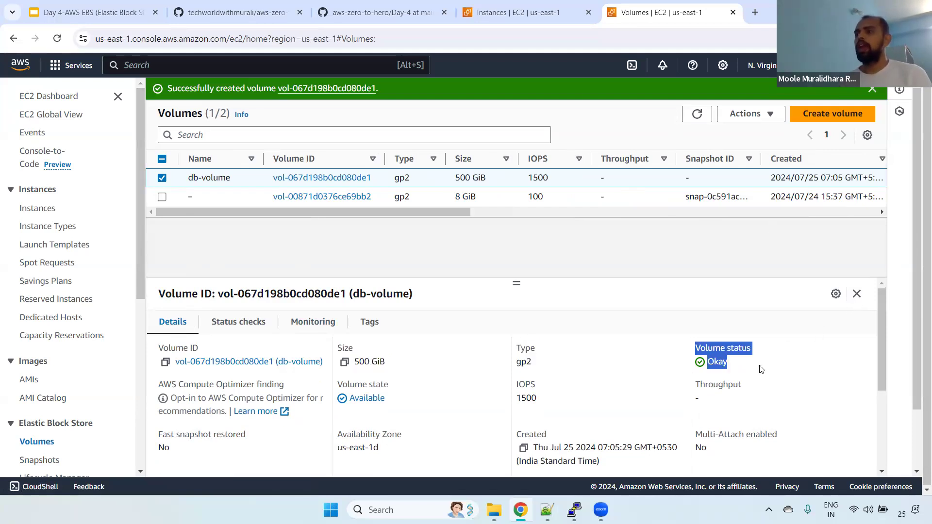
{"action": "left_click_drag", "start_coordinate": [881, 298], "coordinate": [881, 321]}
{"action": "left_click_drag", "start_coordinate": [337, 403], "coordinate": [603, 403]}
{"action": "left_click", "coordinate": [302, 389]}
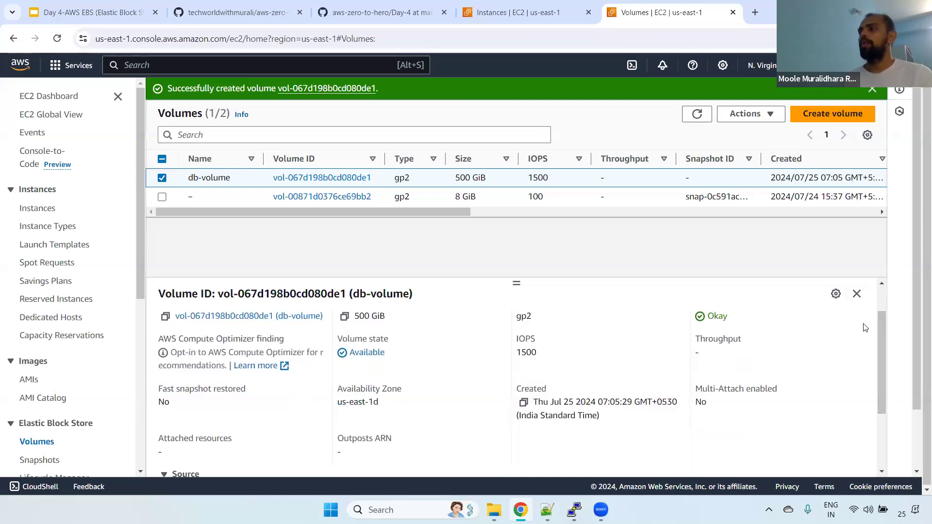
{"action": "mouse_move", "coordinate": [878, 328]}
{"action": "left_mouse_down"}
{"action": "mouse_move", "coordinate": [878, 365]}
{"action": "mouse_move", "coordinate": [882, 338]}
{"action": "left_mouse_up"}
{"action": "scroll", "coordinate": [882, 338], "scroll_direction": "down", "scroll_amount": 2}
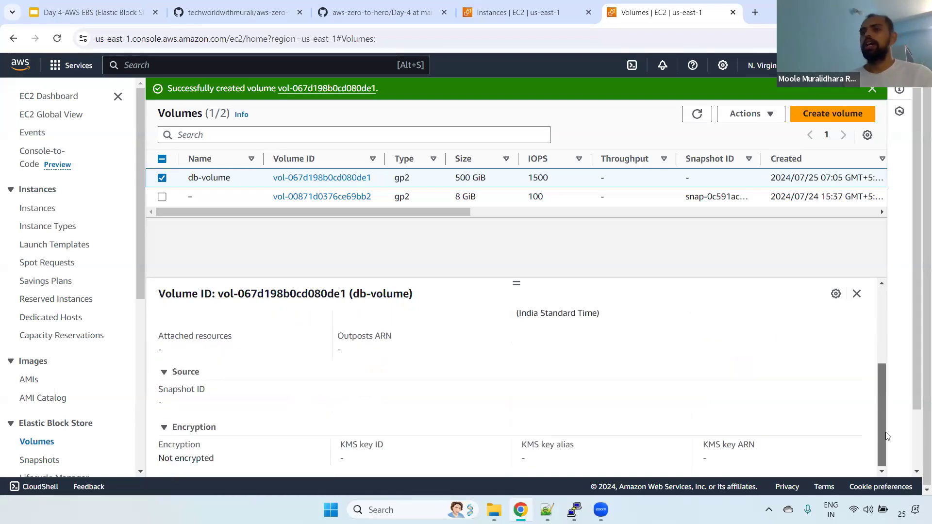
{"action": "left_click_drag", "start_coordinate": [164, 392], "coordinate": [242, 444]}
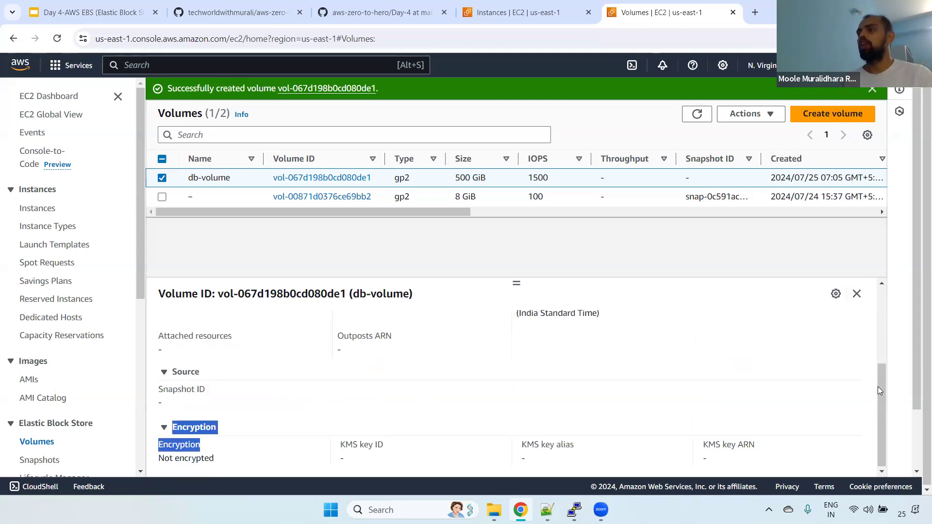
{"action": "left_click_drag", "start_coordinate": [879, 391], "coordinate": [879, 315]}
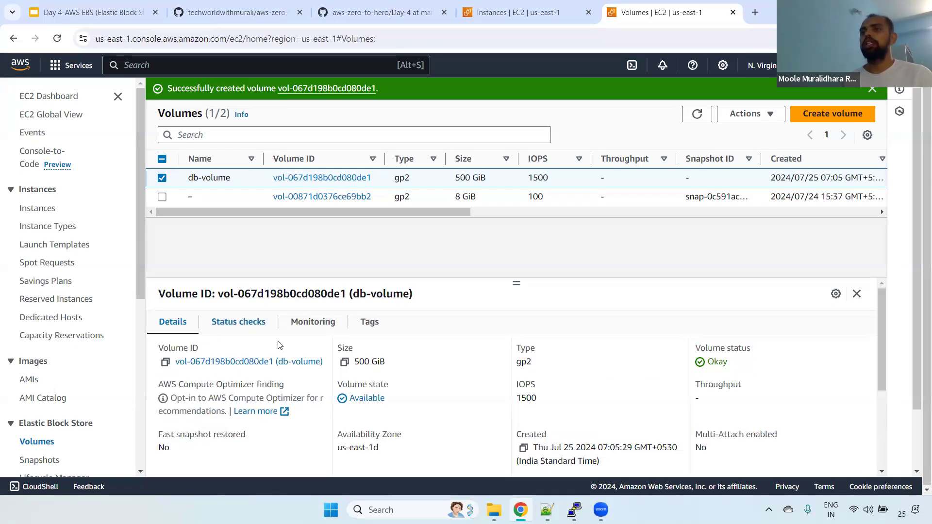
Step: Examine db-volume's status checks for volume status, I/O status, Availability Zone and I/O performance
{"action": "left_click", "coordinate": [238, 322]}
{"action": "left_click_drag", "start_coordinate": [158, 345], "coordinate": [209, 369]}
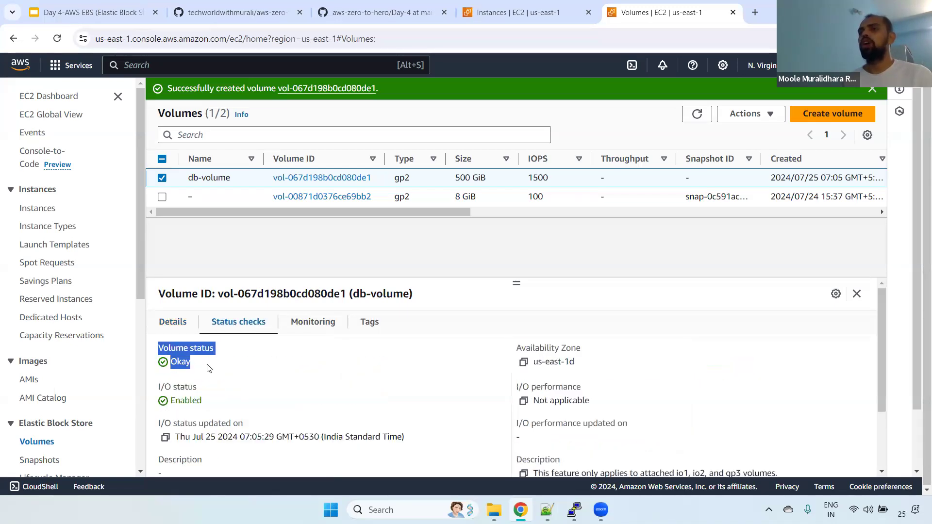
{"action": "left_click_drag", "start_coordinate": [153, 382], "coordinate": [237, 398]}
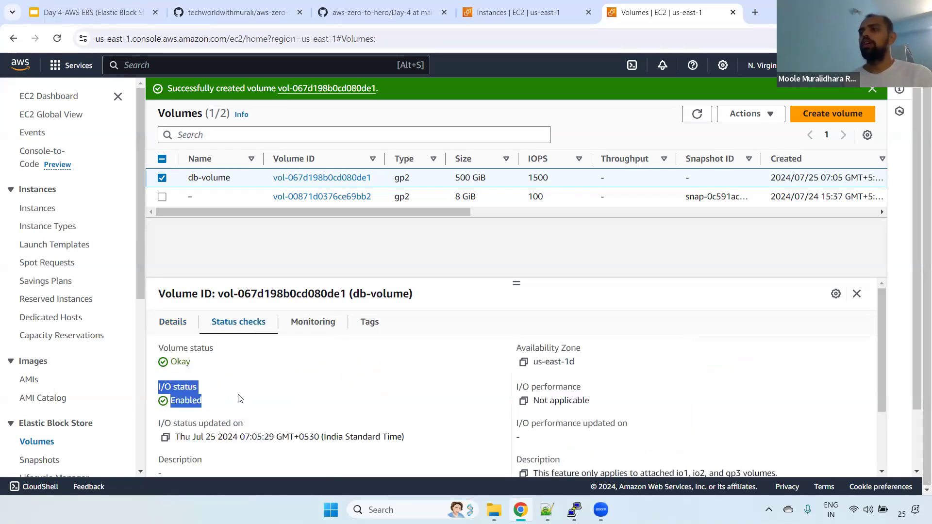
{"action": "left_click_drag", "start_coordinate": [514, 344], "coordinate": [598, 369]}
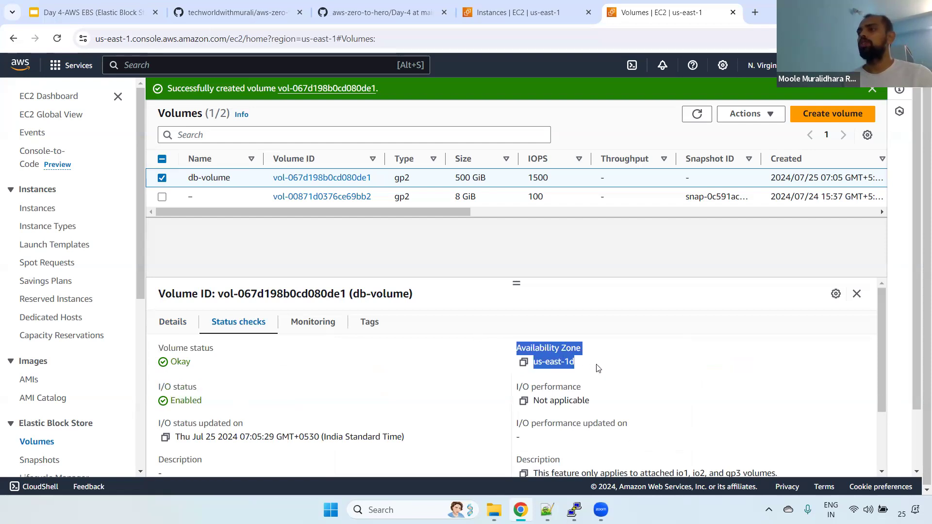
{"action": "left_click_drag", "start_coordinate": [518, 387], "coordinate": [589, 403]}
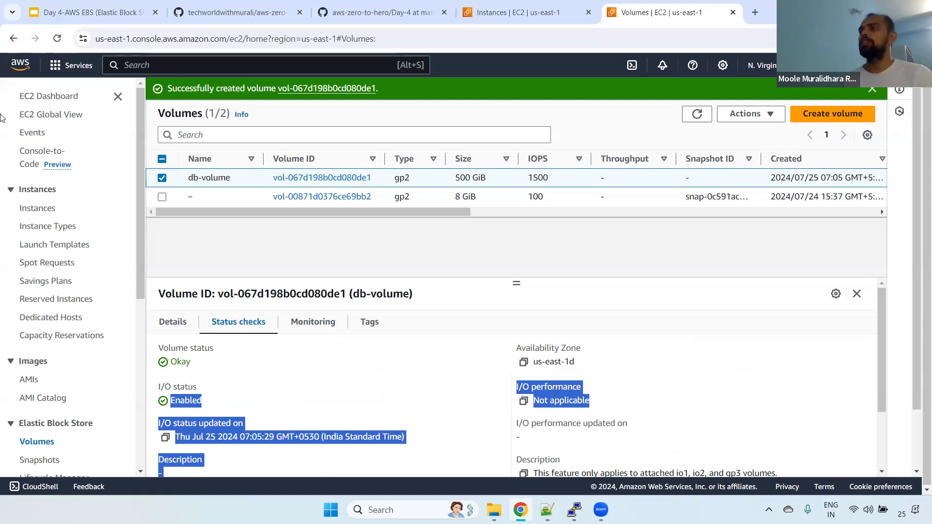
{"action": "left_click", "coordinate": [635, 377]}
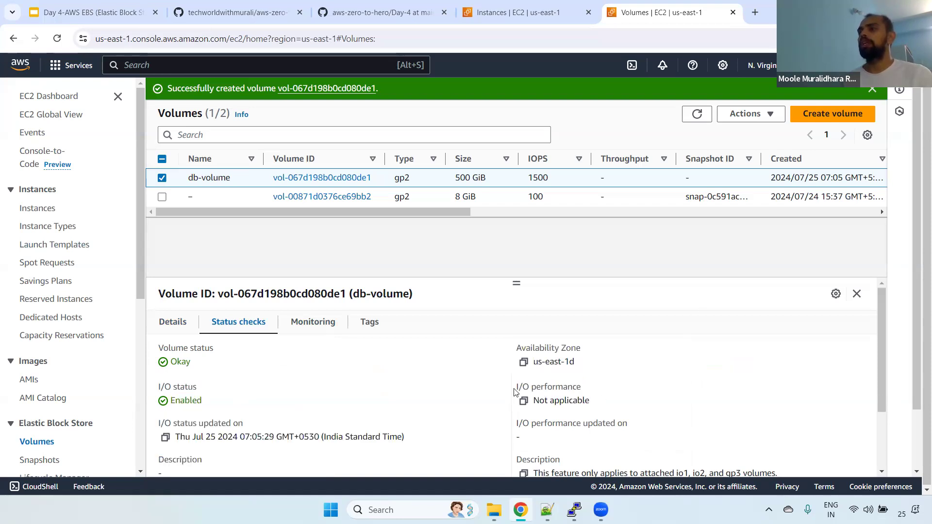
{"action": "left_click_drag", "start_coordinate": [516, 391], "coordinate": [610, 399]}
Step: View db-volume's monitoring graphs and its tags
{"action": "left_click", "coordinate": [313, 325]}
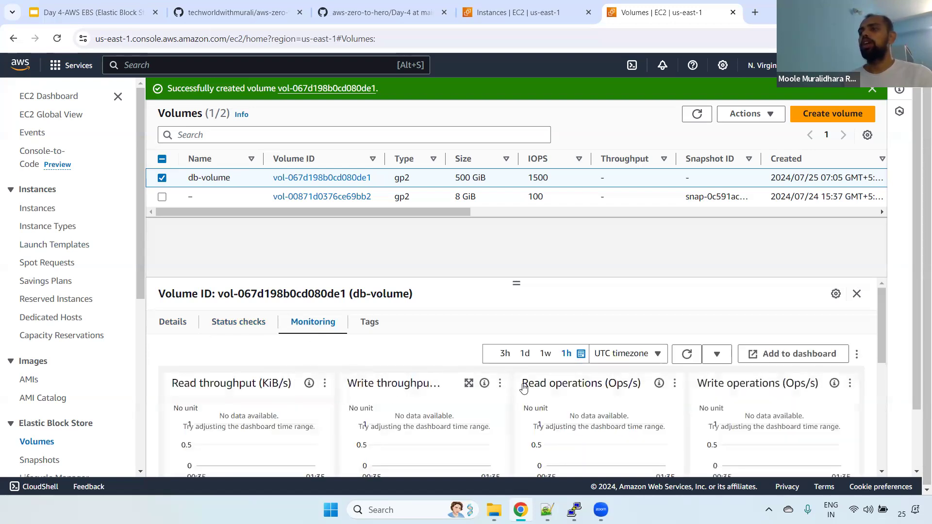
{"action": "mouse_move", "coordinate": [881, 301]}
{"action": "left_mouse_down"}
{"action": "mouse_move", "coordinate": [900, 416]}
{"action": "mouse_move", "coordinate": [895, 311]}
{"action": "left_mouse_up"}
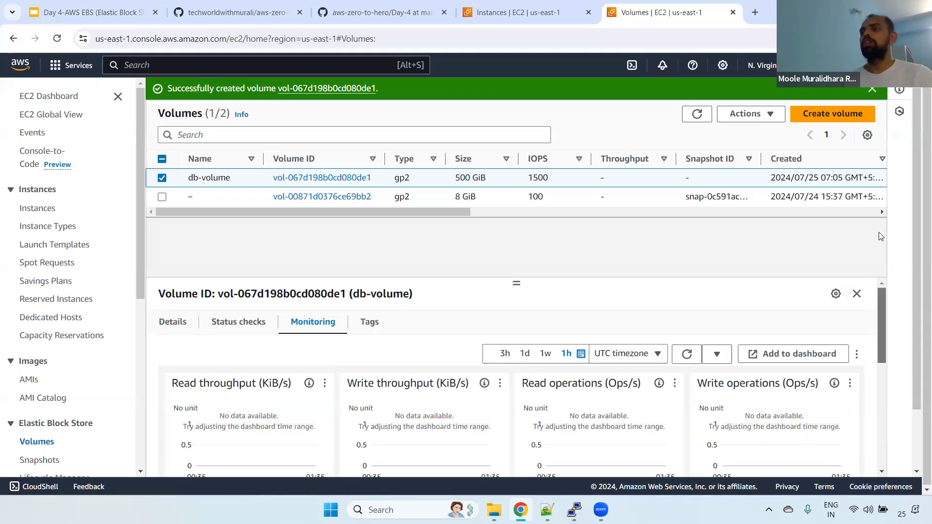
{"action": "left_click", "coordinate": [368, 322]}
{"action": "left_click_drag", "start_coordinate": [161, 423], "coordinate": [291, 424]}
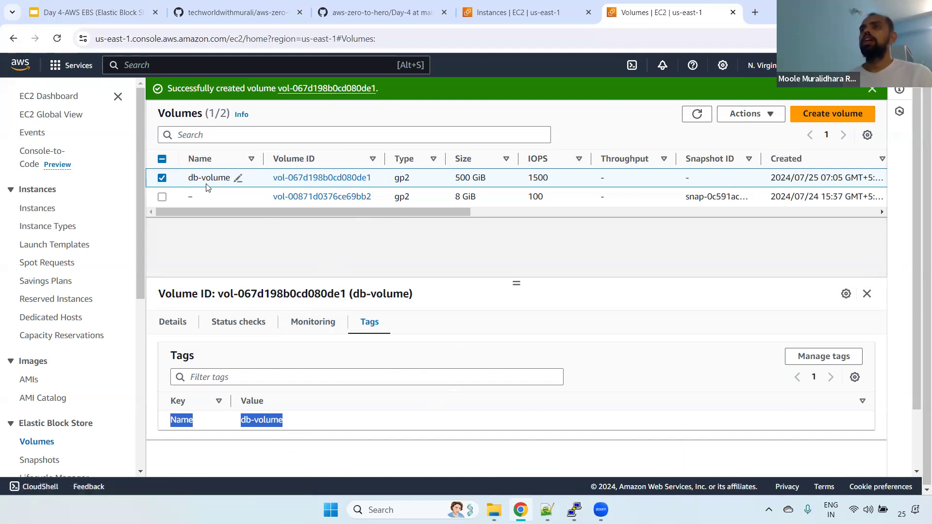
Step: Check db-volume's size in the volumes list and enlarge the volume details area
{"action": "left_click_drag", "start_coordinate": [454, 178], "coordinate": [506, 177]}
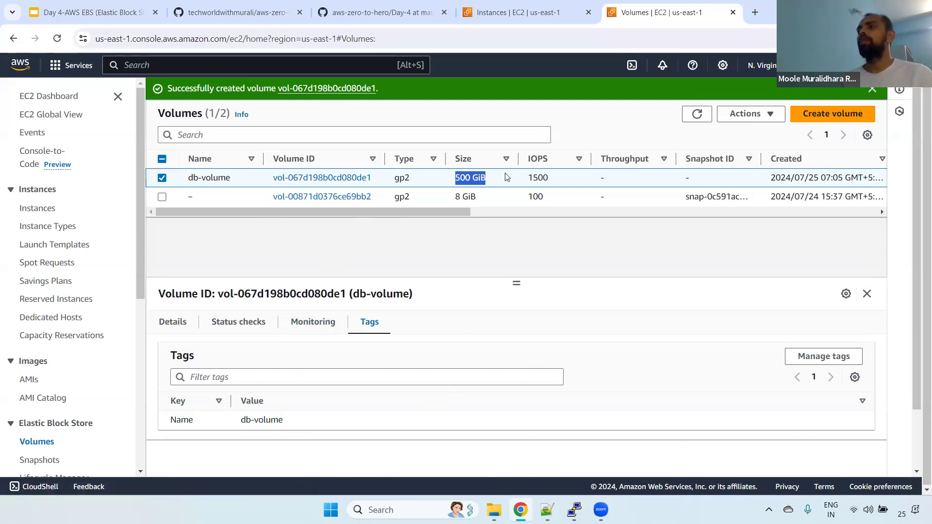
{"action": "double_click", "coordinate": [474, 178]}
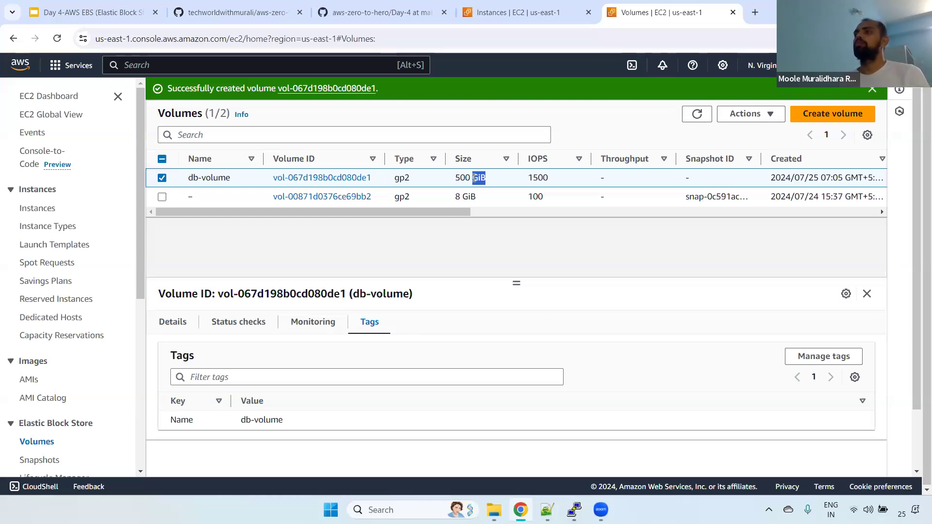
{"action": "double_click", "coordinate": [464, 179]}
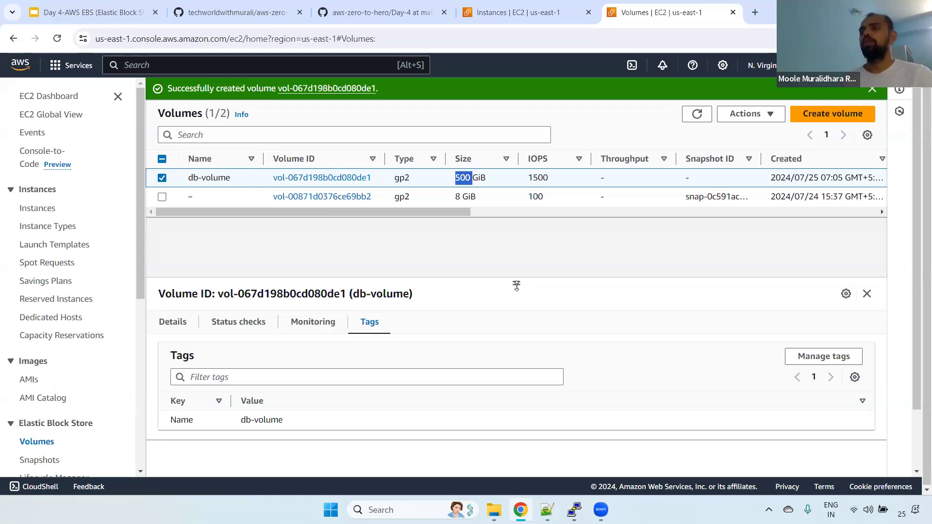
{"action": "left_click_drag", "start_coordinate": [517, 286], "coordinate": [522, 218]}
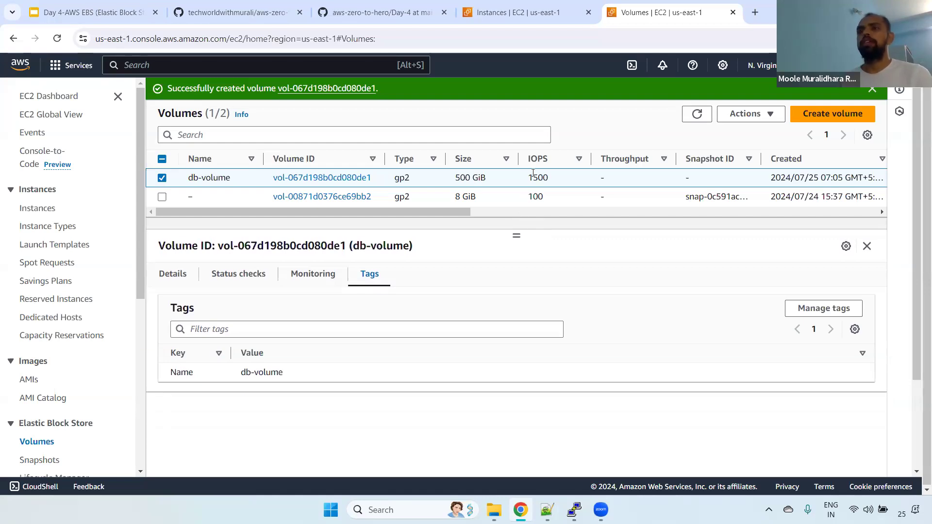
{"action": "double_click", "coordinate": [463, 177]}
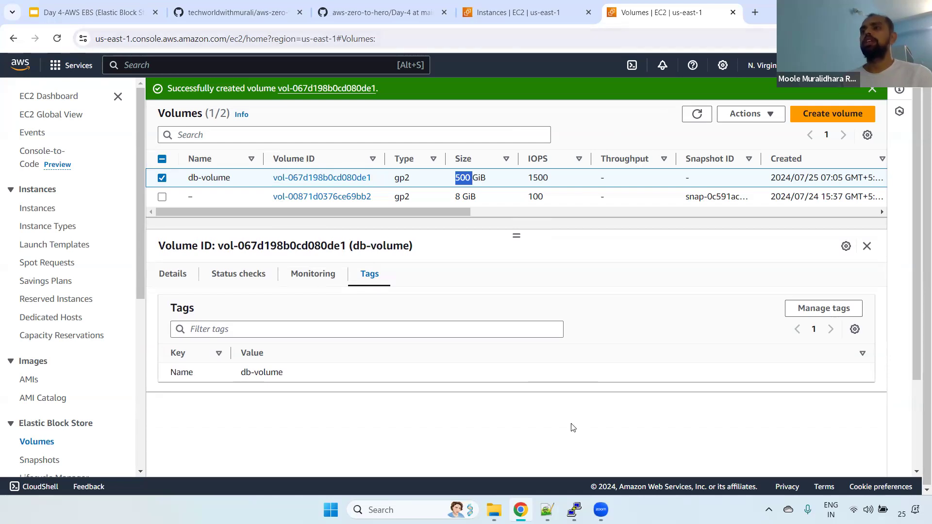
Step: Read the Day-4 lab notes on attaching an EBS volume to a Linux EC2 instance, and review the DB server instance and db-volume
{"action": "key", "text": "ctrl+shift+Tab"}
{"action": "key", "text": "ctrl+shift+Tab"}
{"action": "left_click_drag", "start_coordinate": [918, 248], "coordinate": [918, 287]}
{"action": "left_click_drag", "start_coordinate": [230, 176], "coordinate": [497, 186]}
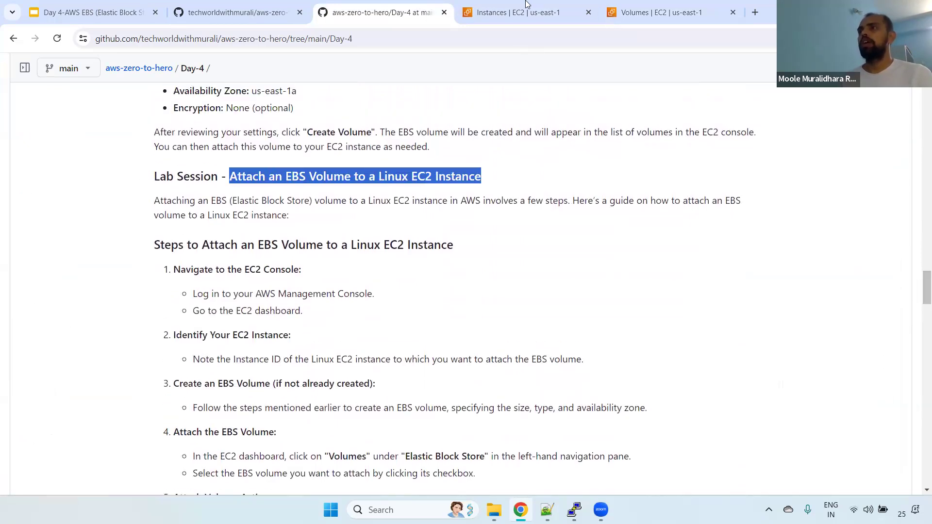
{"action": "left_click", "coordinate": [517, 13]}
{"action": "left_click_drag", "start_coordinate": [320, 172], "coordinate": [194, 172]}
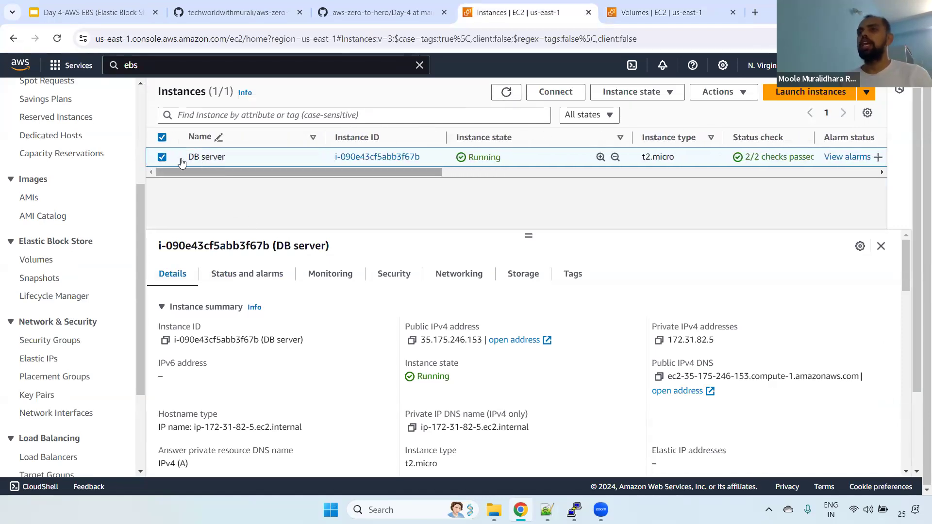
{"action": "left_click", "coordinate": [631, 13]}
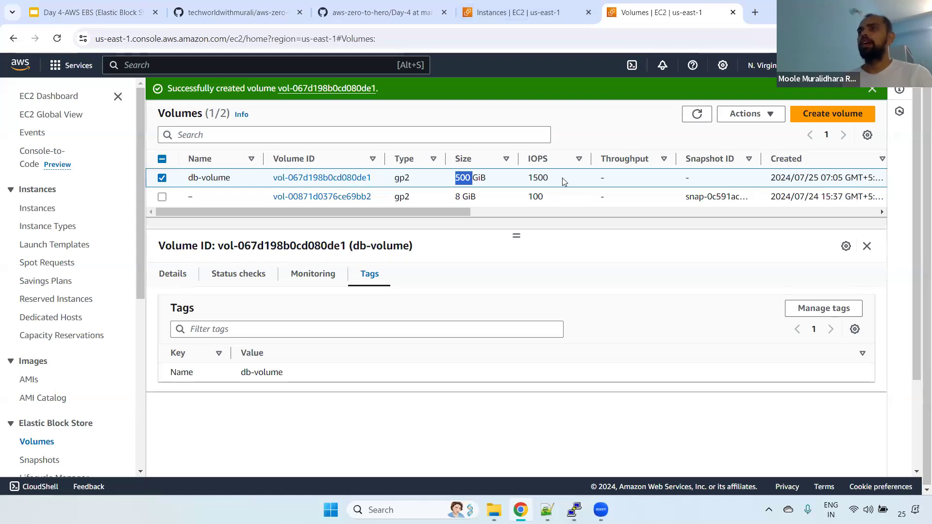
{"action": "left_click", "coordinate": [409, 9]}
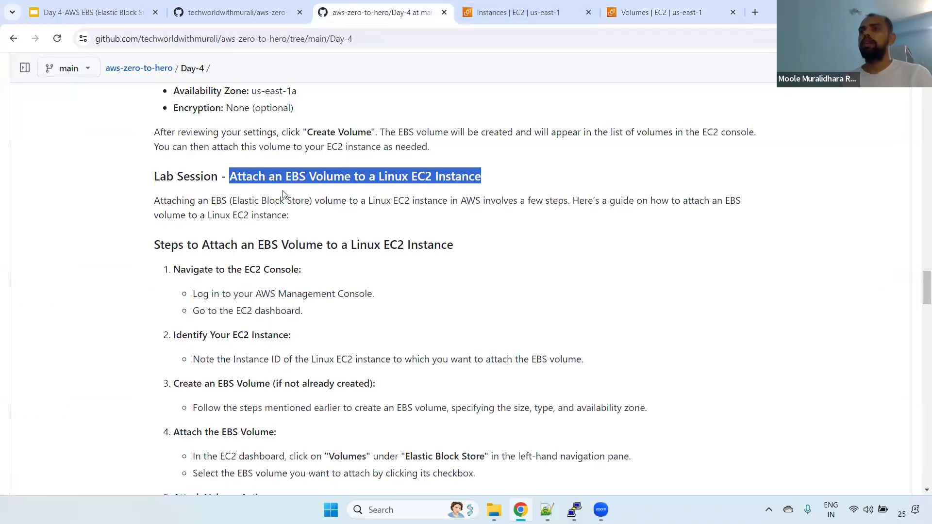
Step: Copy the DB server's instance ID and choose that instance in the Attach volume form for db-volume
{"action": "left_click", "coordinate": [500, 10]}
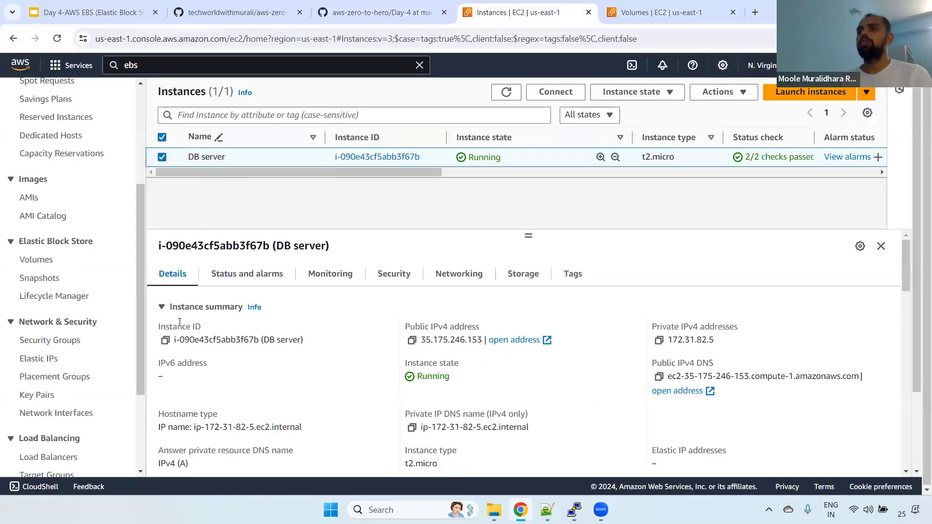
{"action": "left_click", "coordinate": [168, 341]}
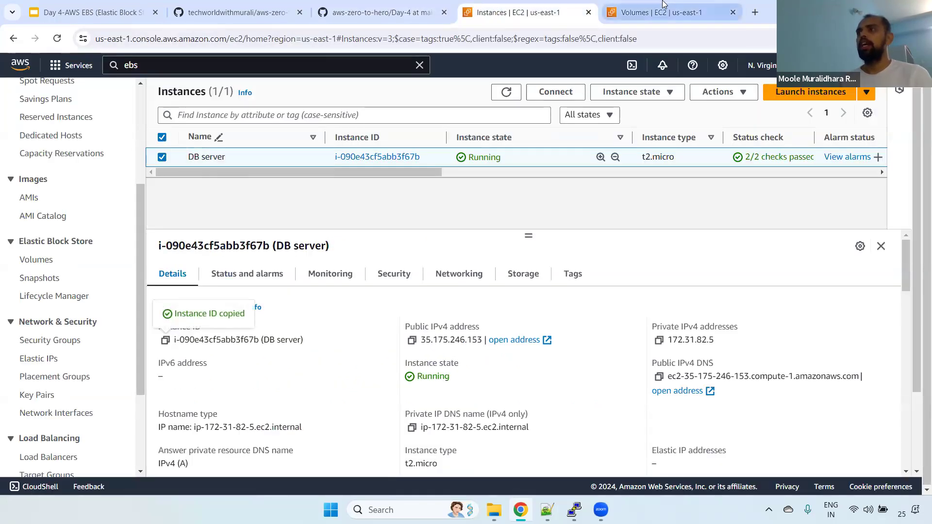
{"action": "left_click", "coordinate": [642, 16]}
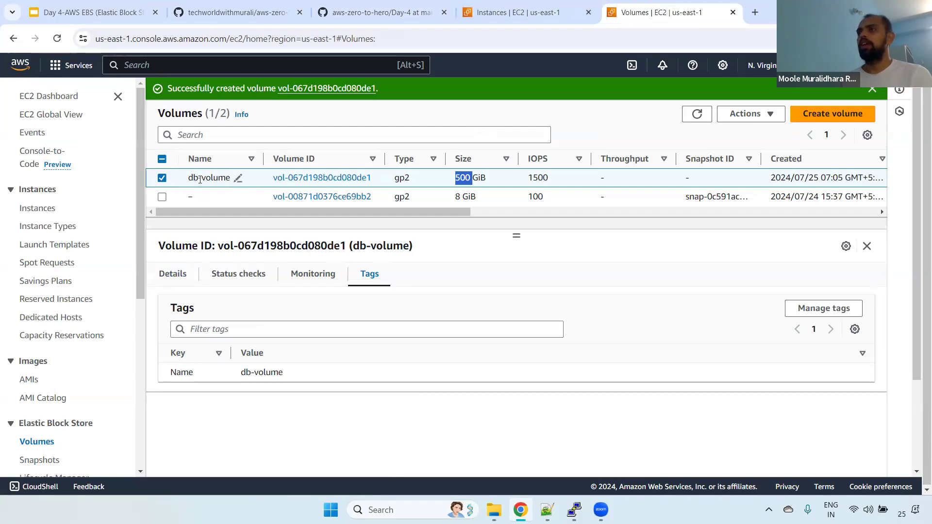
{"action": "left_click", "coordinate": [758, 115]}
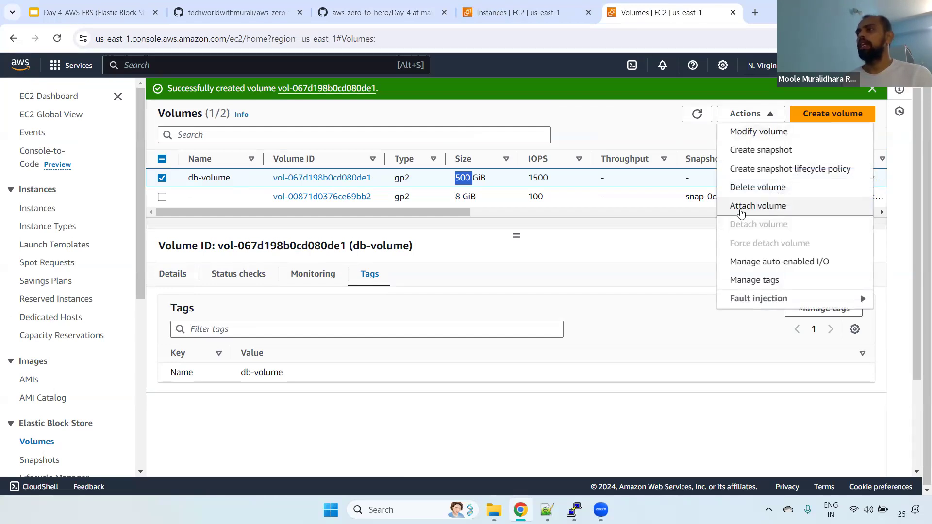
{"action": "left_click", "coordinate": [740, 214]}
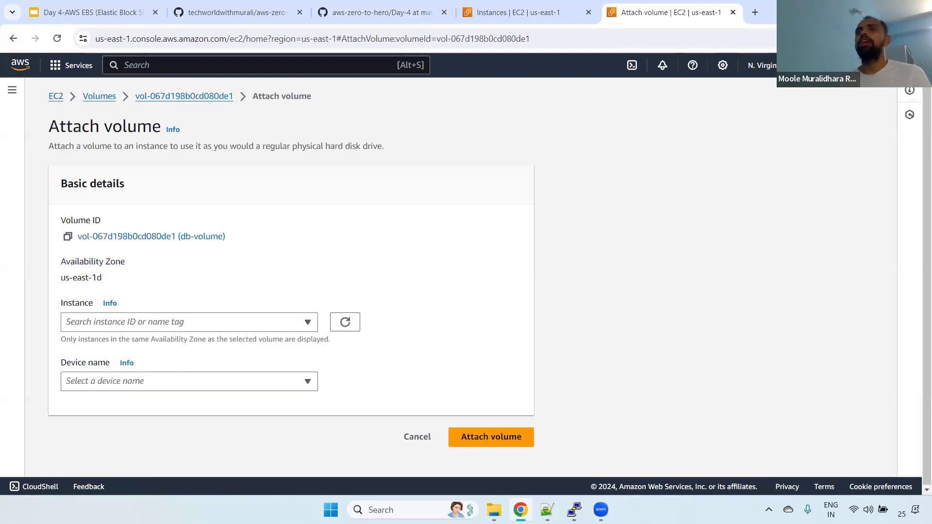
{"action": "left_click", "coordinate": [202, 322]}
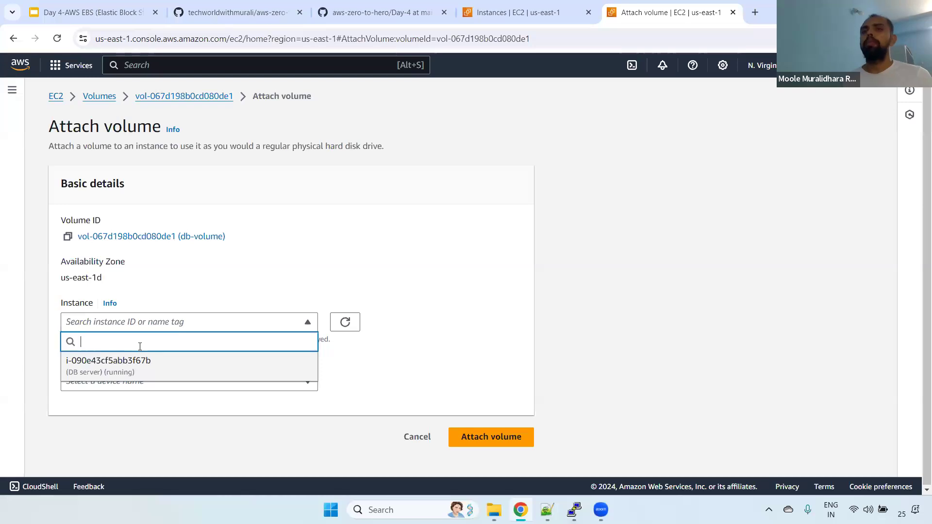
{"action": "key", "text": "ctrl+v"}
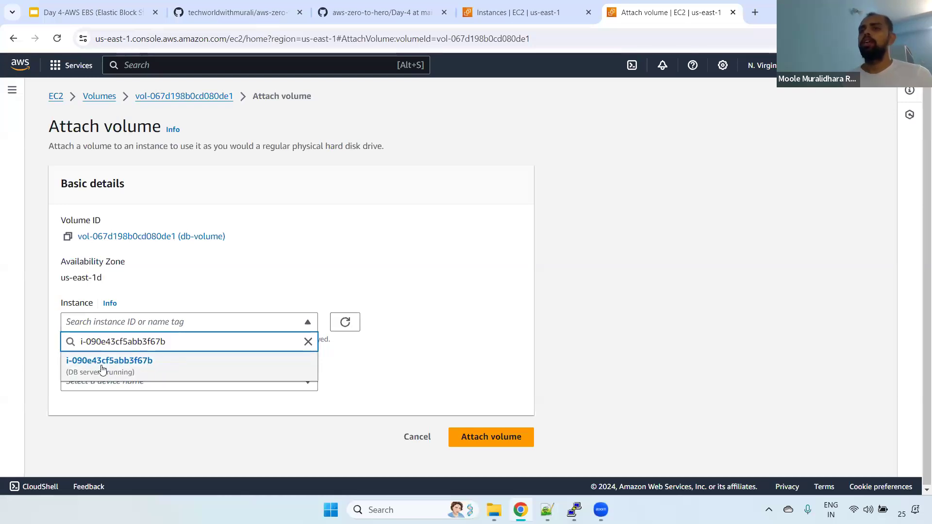
{"action": "left_click", "coordinate": [142, 372]}
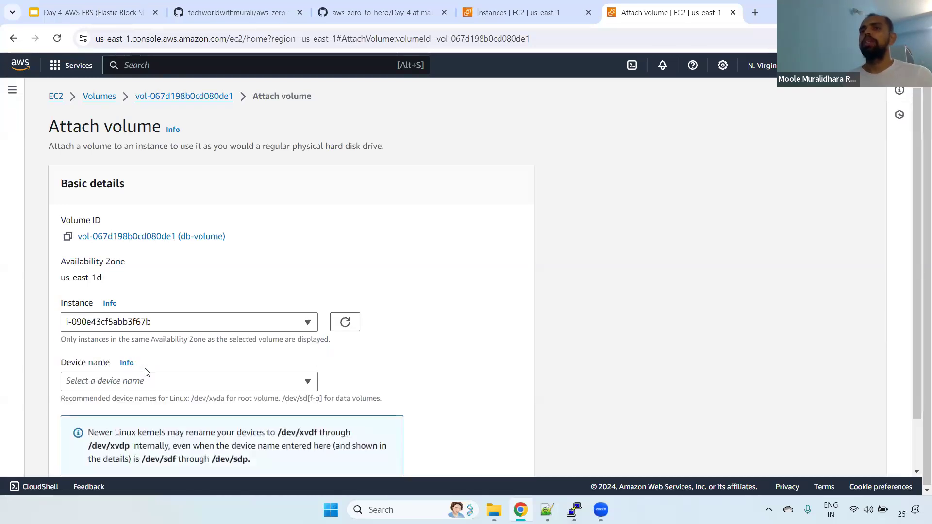
Step: Set the device name to /dev/sdb and attach db-volume to the chosen DB server instance
{"action": "left_click_drag", "start_coordinate": [918, 193], "coordinate": [917, 294]}
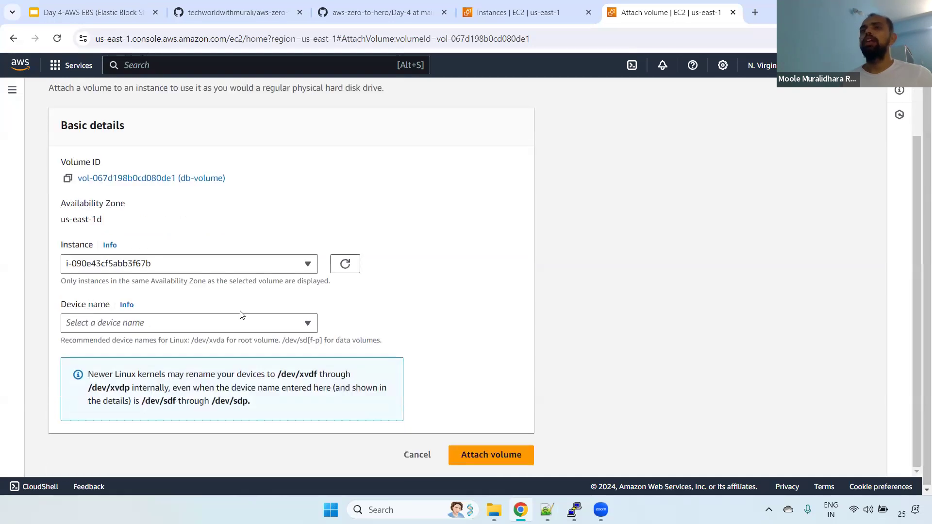
{"action": "left_click", "coordinate": [115, 324]}
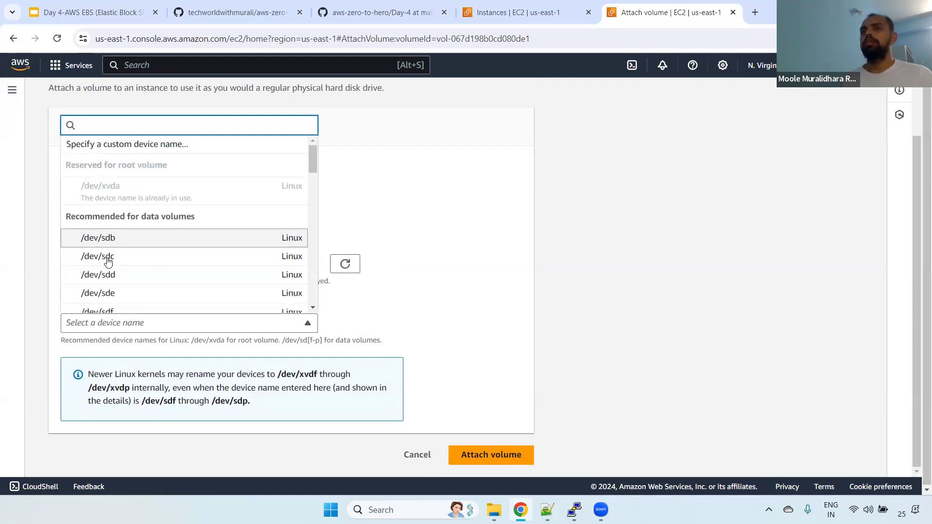
{"action": "left_click", "coordinate": [134, 243]}
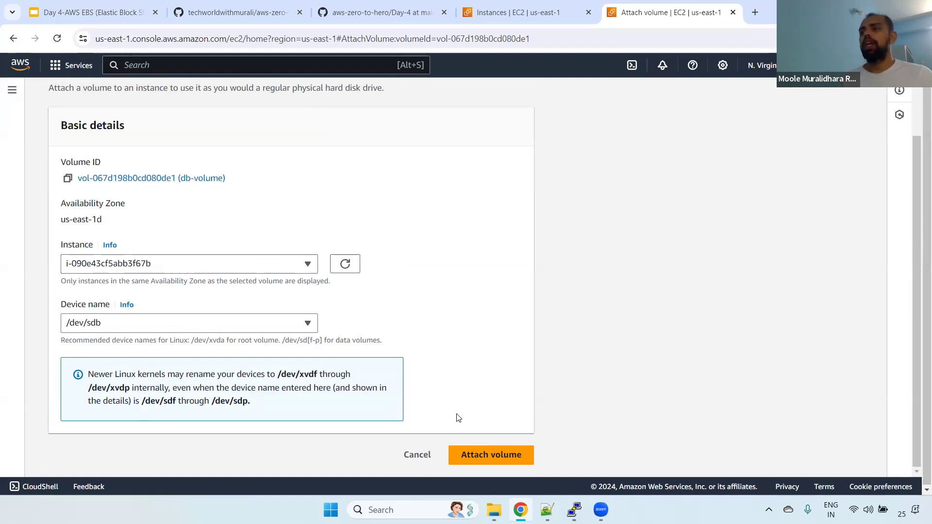
{"action": "left_click", "coordinate": [485, 455]}
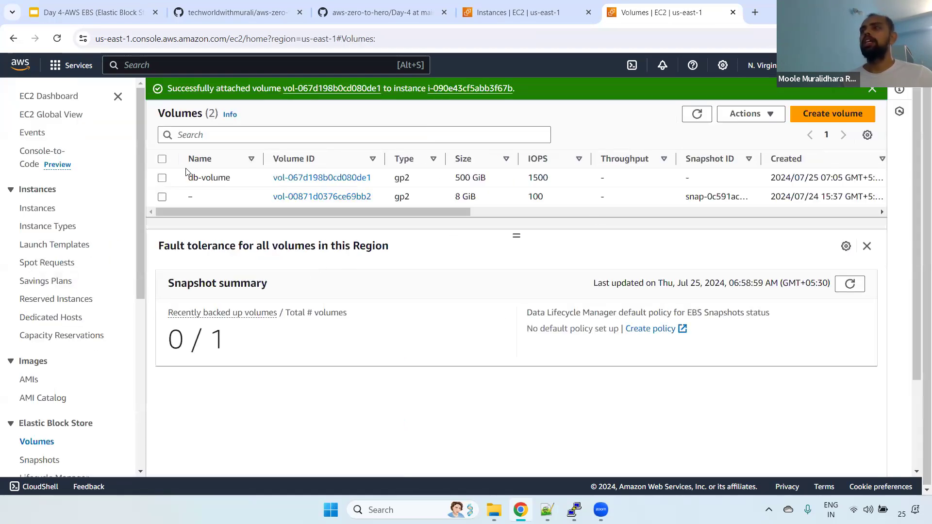
Step: Select db-volume in the volumes list and check its volume state, attached resources and volume status
{"action": "left_click", "coordinate": [162, 178]}
{"action": "left_click_drag", "start_coordinate": [460, 215], "coordinate": [621, 222]}
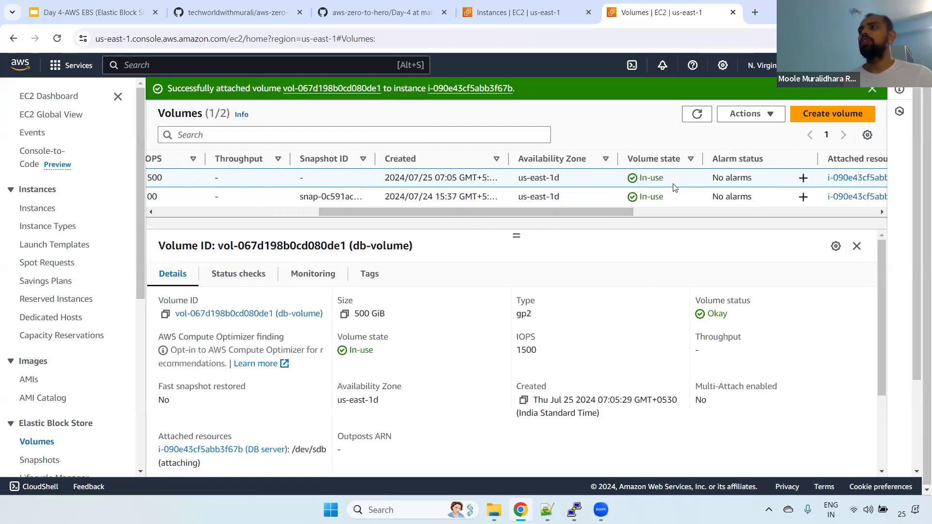
{"action": "triple_click", "coordinate": [649, 178]}
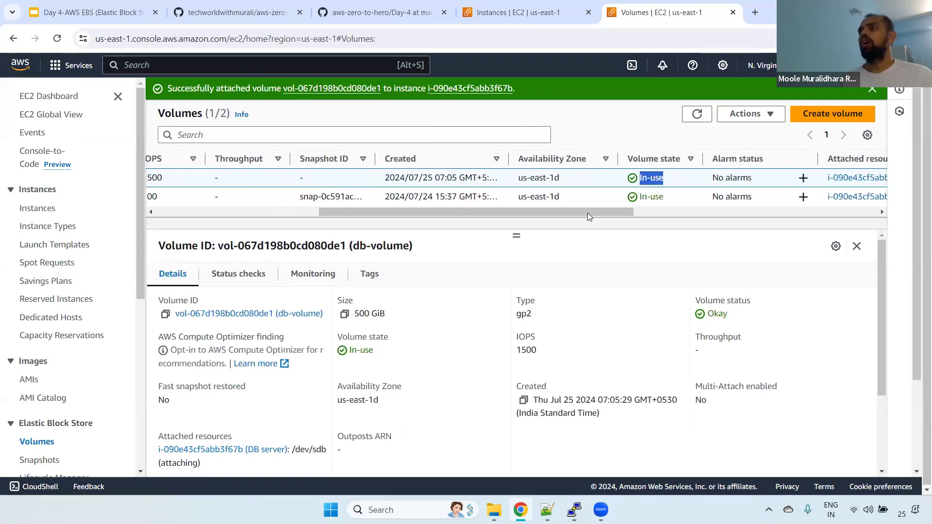
{"action": "left_click_drag", "start_coordinate": [607, 214], "coordinate": [773, 213]}
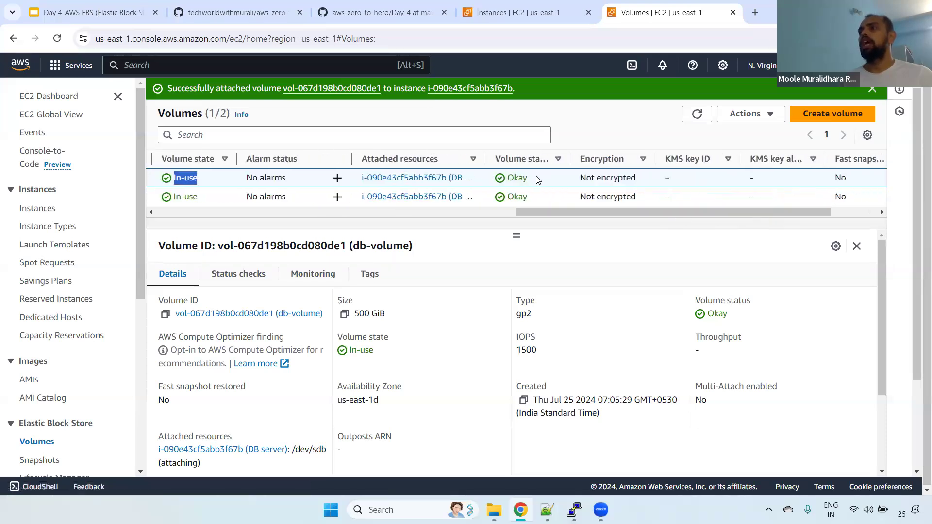
{"action": "left_click_drag", "start_coordinate": [529, 178], "coordinate": [499, 180]}
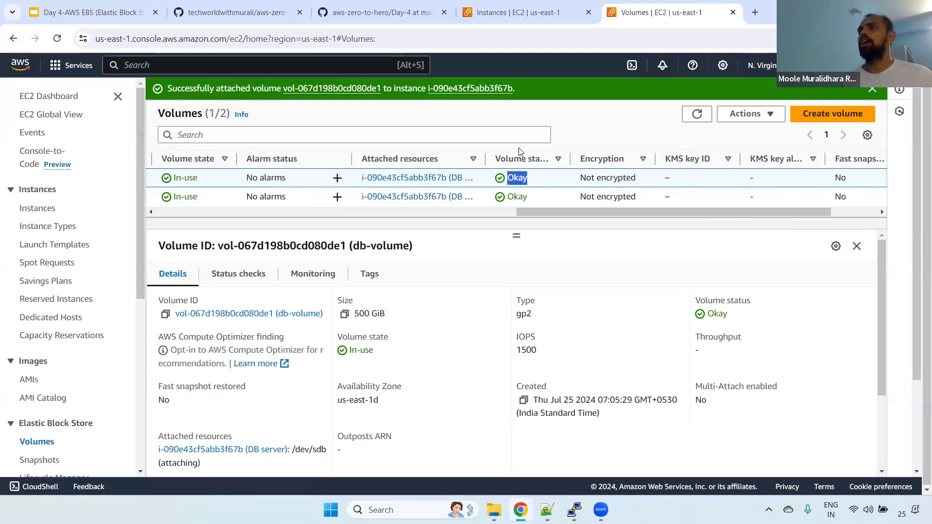
Step: Open the DB server instance's storage details and check the size and device name of its listed block device
{"action": "left_click", "coordinate": [522, 12]}
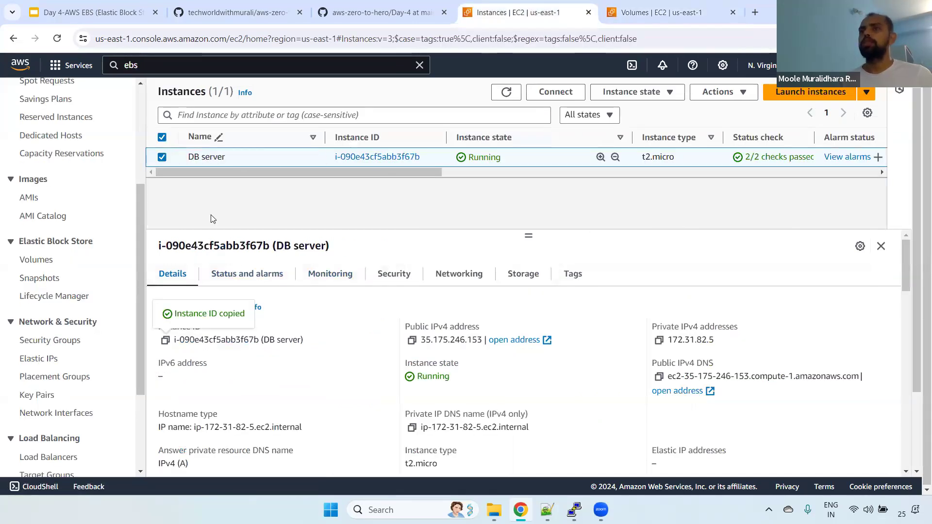
{"action": "left_click", "coordinate": [530, 277]}
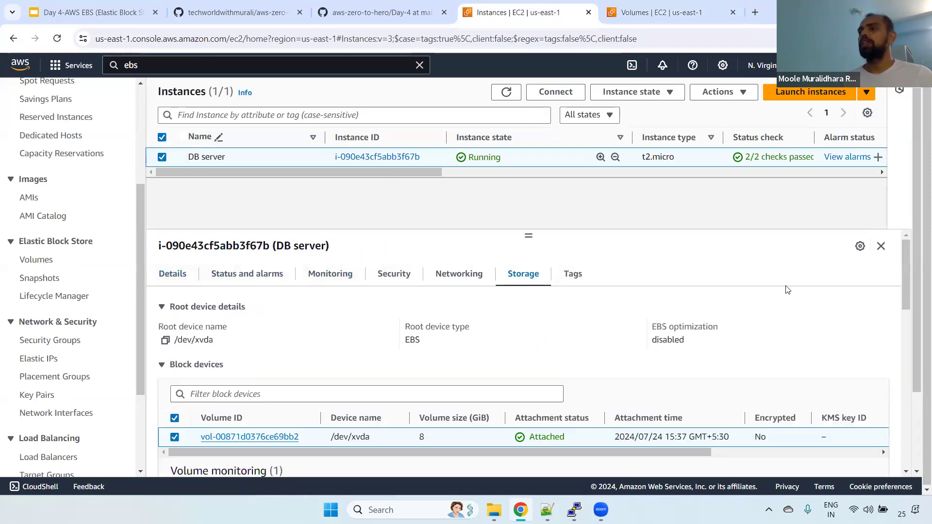
{"action": "left_click_drag", "start_coordinate": [907, 252], "coordinate": [908, 270]}
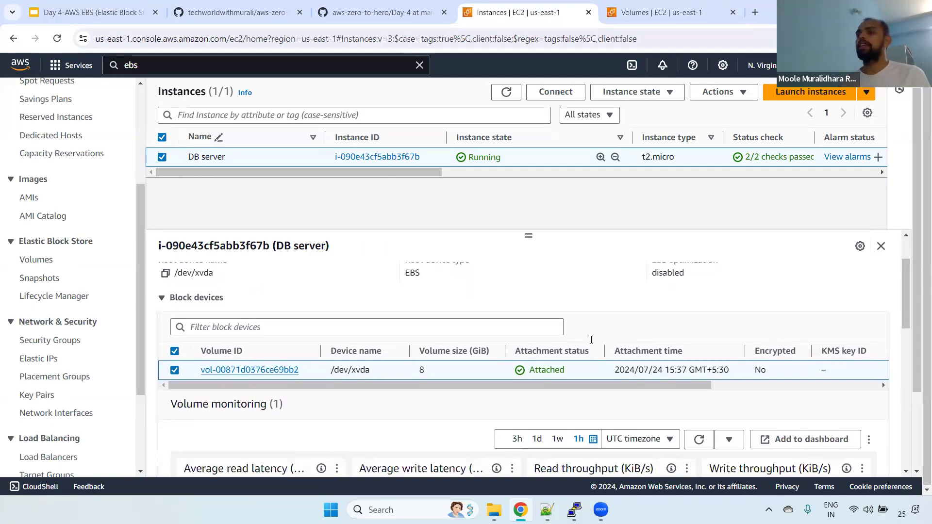
{"action": "left_click_drag", "start_coordinate": [416, 371], "coordinate": [431, 372]}
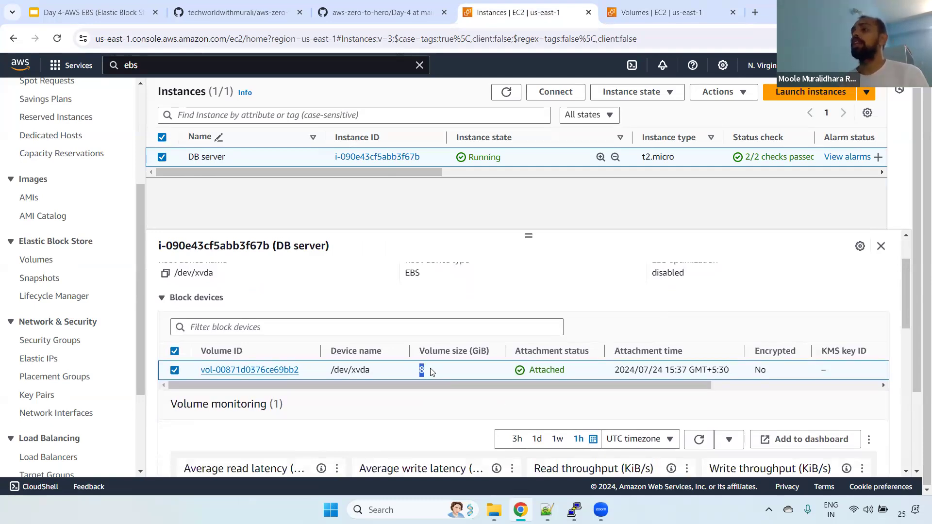
{"action": "left_click", "coordinate": [416, 371]}
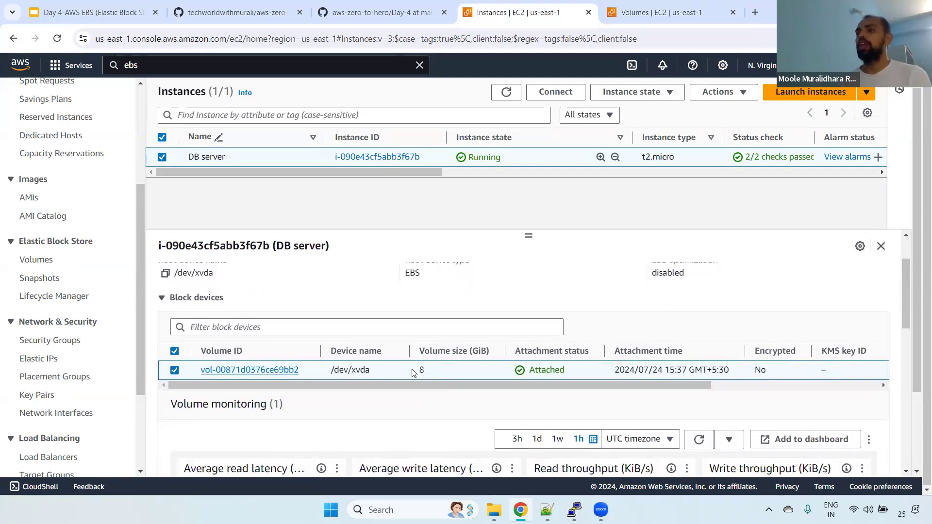
{"action": "left_click_drag", "start_coordinate": [328, 372], "coordinate": [433, 371]}
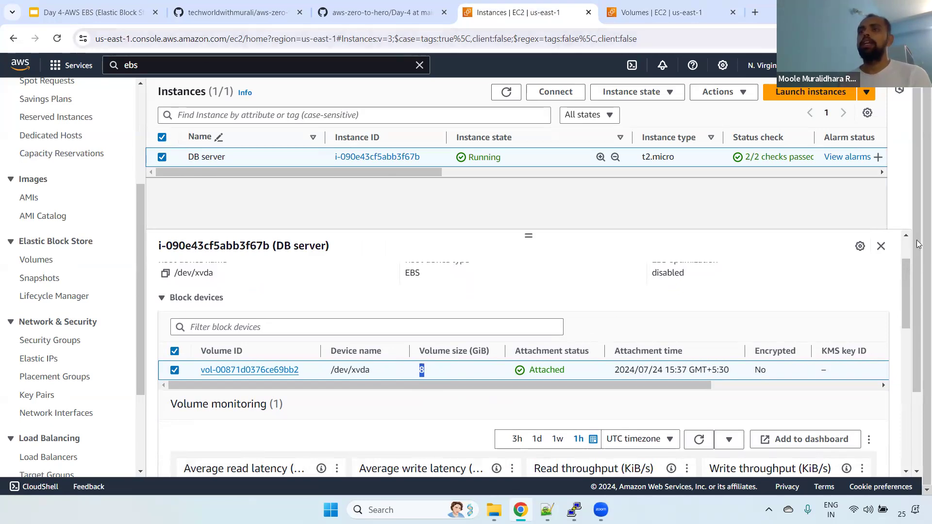
Step: Reload the Instances page, reopen the DB server's storage details, and check and select the /dev/sdb volume among the block devices
{"action": "left_click", "coordinate": [57, 38]}
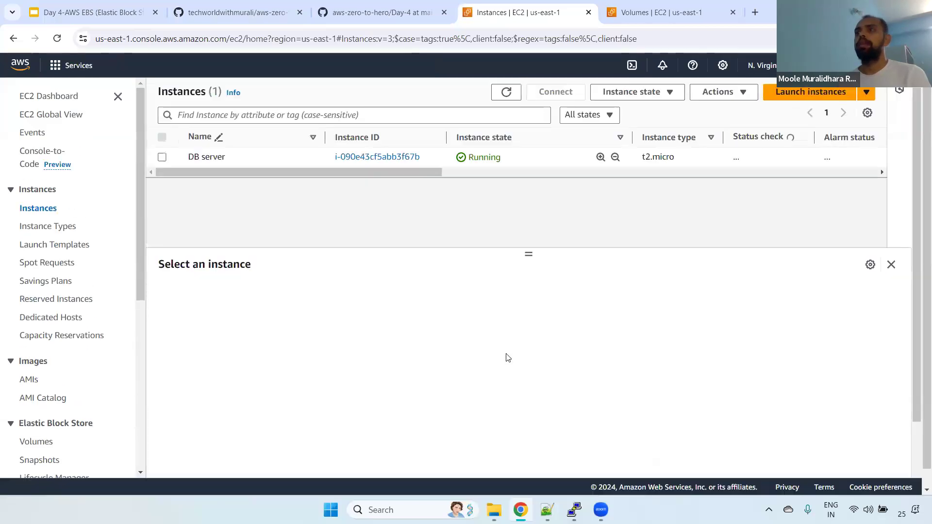
{"action": "left_click", "coordinate": [162, 157]}
{"action": "left_click", "coordinate": [518, 277]}
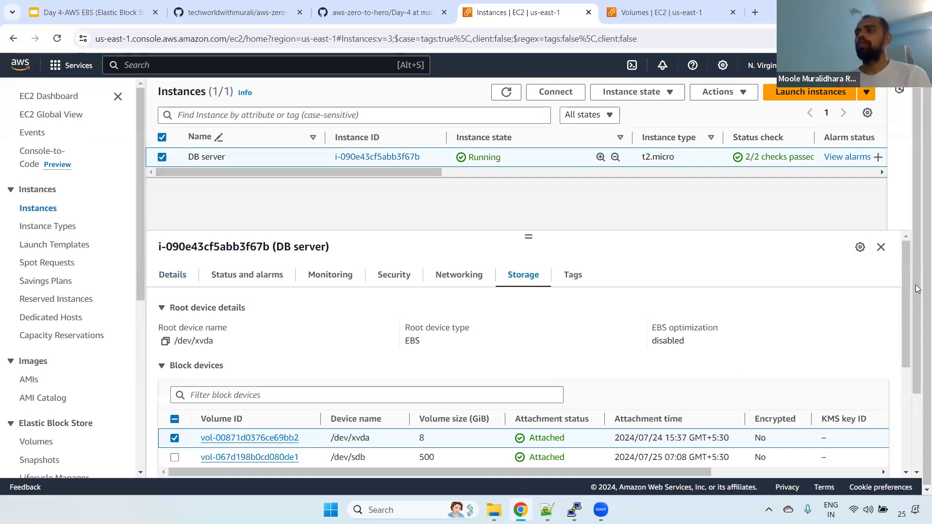
{"action": "left_click_drag", "start_coordinate": [906, 285], "coordinate": [906, 328]}
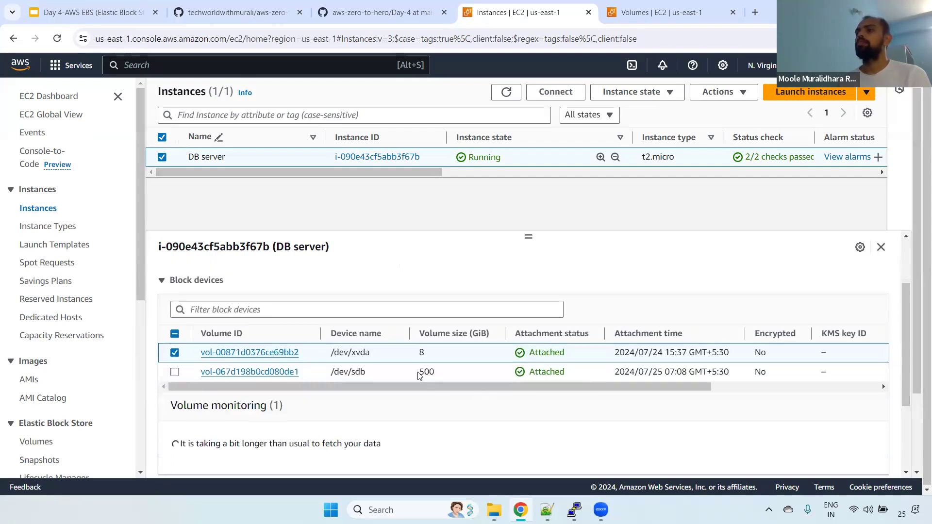
{"action": "left_click_drag", "start_coordinate": [419, 372], "coordinate": [462, 375]}
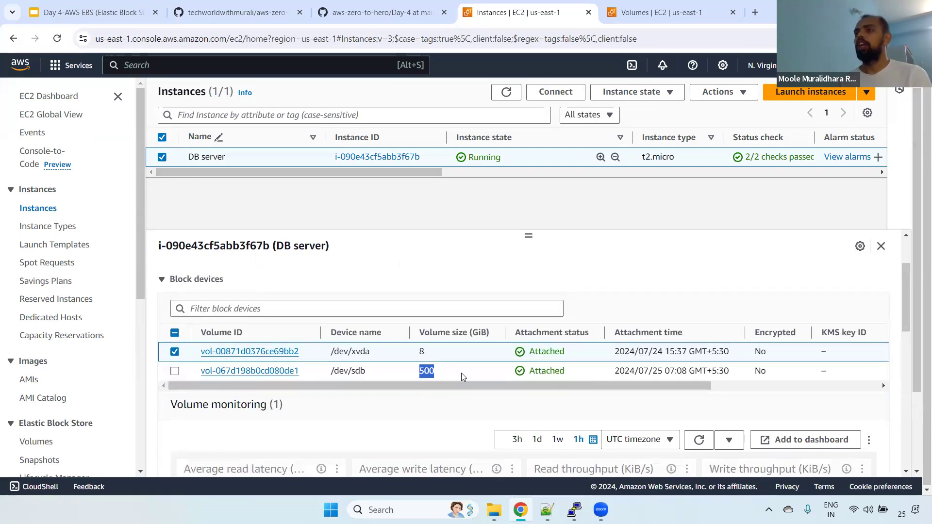
{"action": "left_click", "coordinate": [175, 373]}
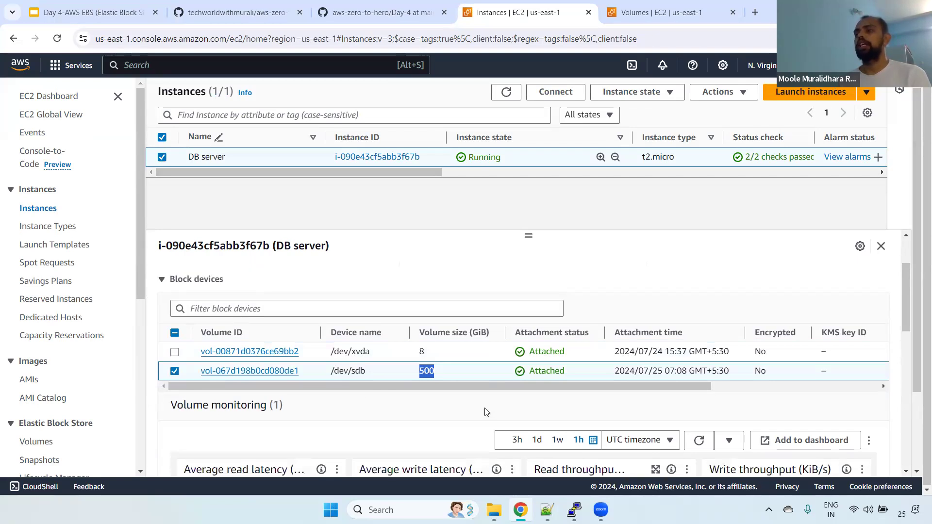
Step: Switch to the PuTTY session on the DB server, become root with sudo su -, and list filesystem usage with df -h
{"action": "key", "text": "alt+Tab"}
{"action": "key", "text": "Return"}
{"action": "key", "text": "Return"}
{"action": "type", "text": "sudo su -"}
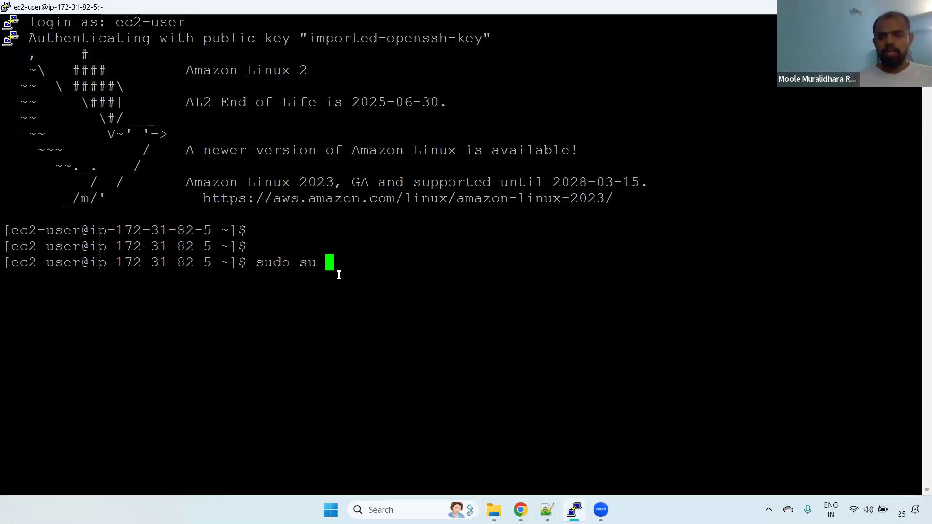
{"action": "key", "text": "Return"}
{"action": "type", "text": "df -h"}
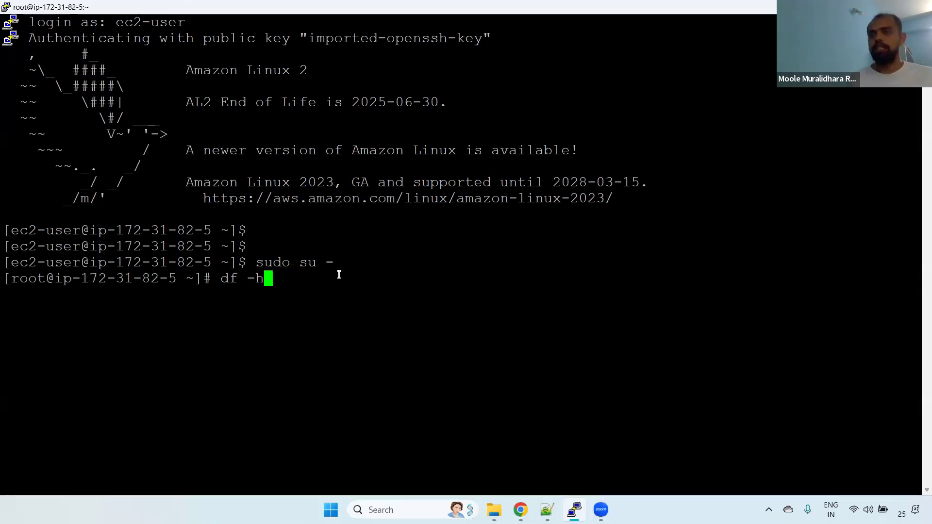
{"action": "key", "text": "Return"}
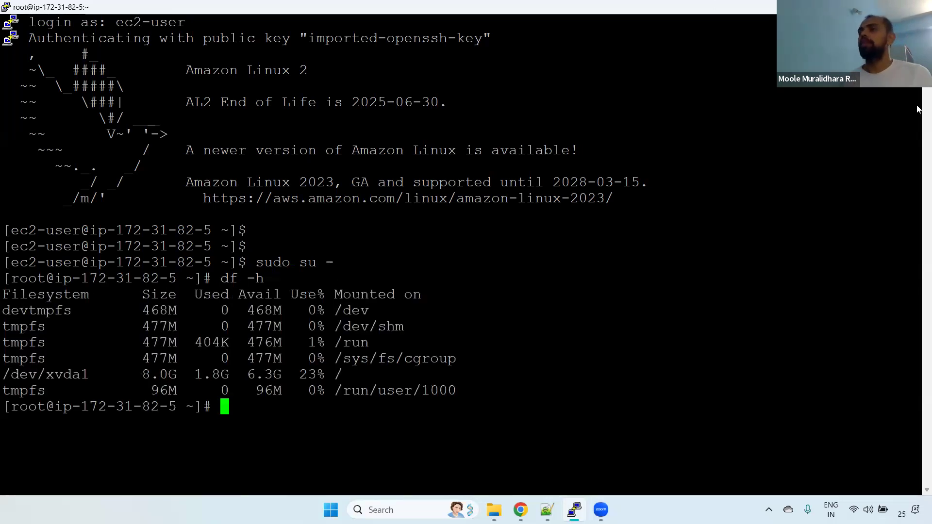
Step: Examine the df -h output, especially the size, available space and mount point of /dev/xvda1
{"action": "left_click_drag", "start_coordinate": [497, 394], "coordinate": [5, 297]}
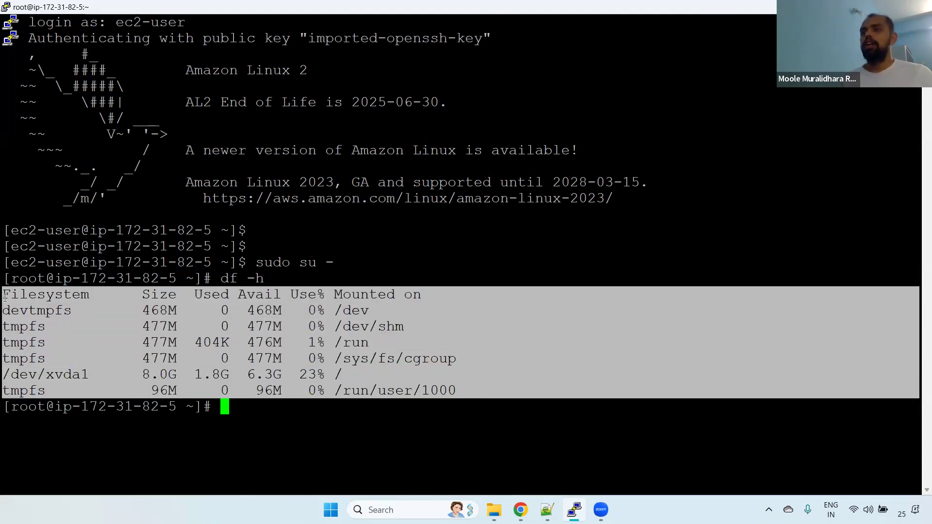
{"action": "left_click", "coordinate": [287, 376]}
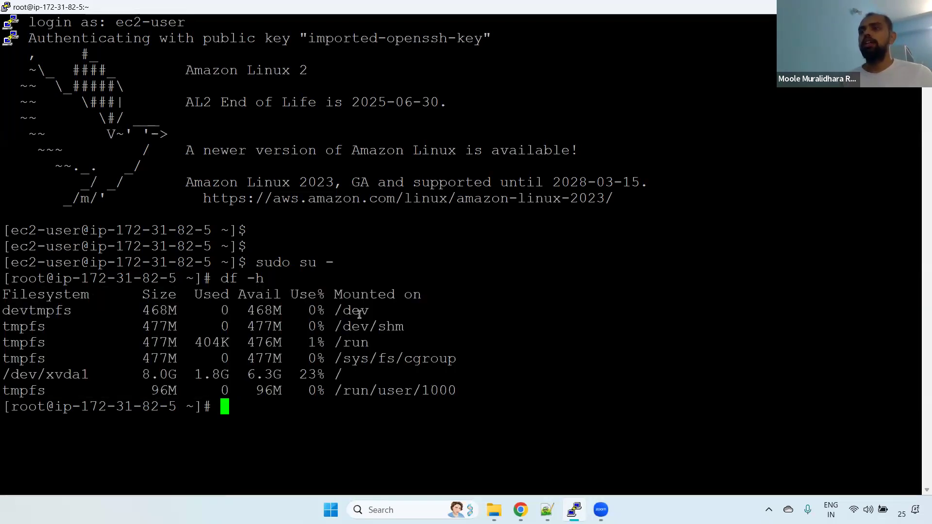
{"action": "left_click_drag", "start_coordinate": [345, 374], "coordinate": [326, 374]}
{"action": "left_click_drag", "start_coordinate": [247, 374], "coordinate": [281, 374]}
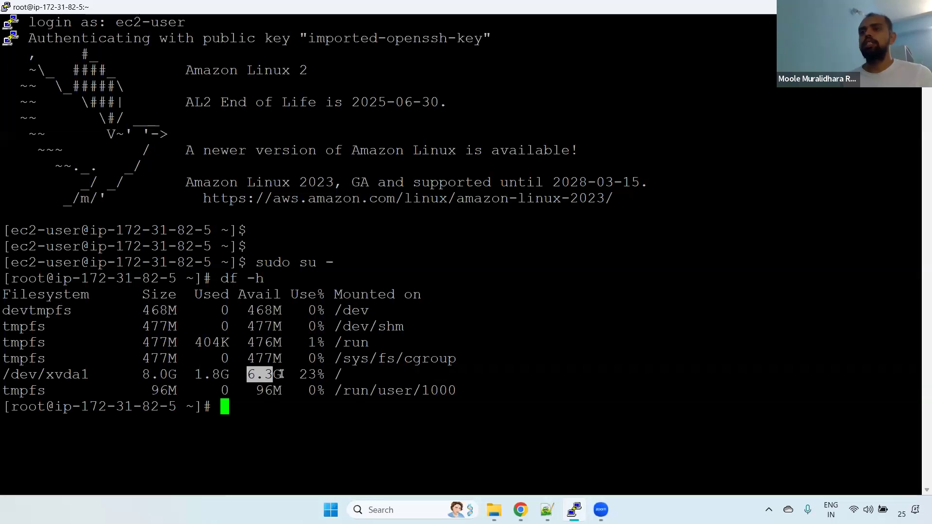
{"action": "left_click_drag", "start_coordinate": [138, 374], "coordinate": [361, 371]}
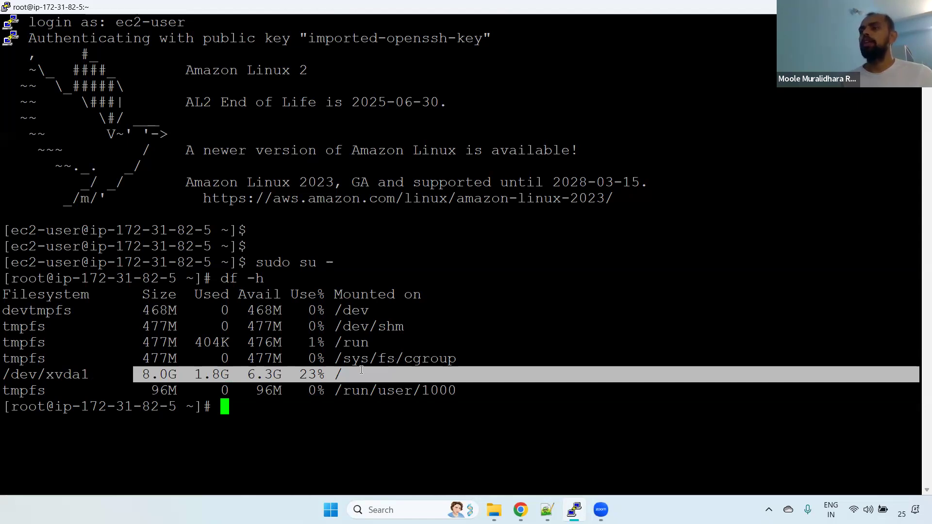
{"action": "left_click_drag", "start_coordinate": [5, 296], "coordinate": [222, 414]}
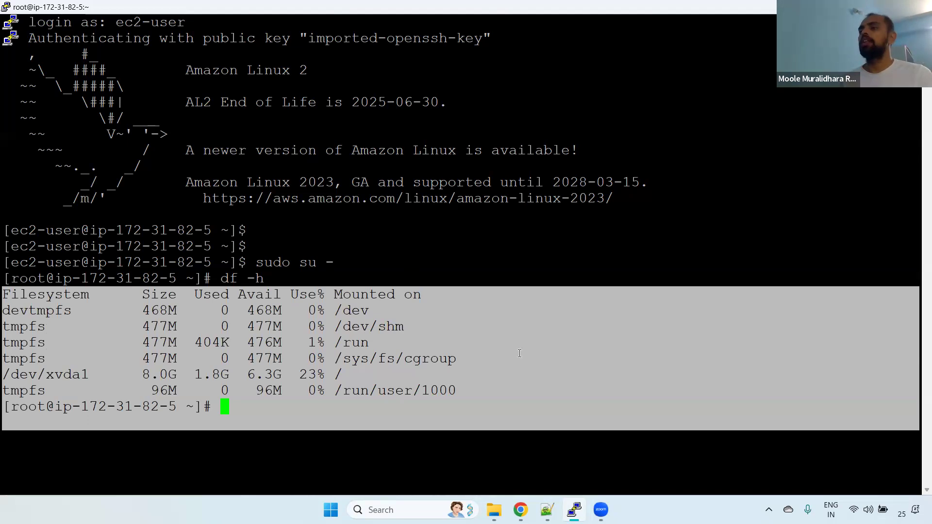
Step: Switch to Chrome, refresh the instances list, and copy the lsblk command from the Day-4 notes on mounting the EBS volume on Linux
{"action": "key", "text": "alt+Tab"}
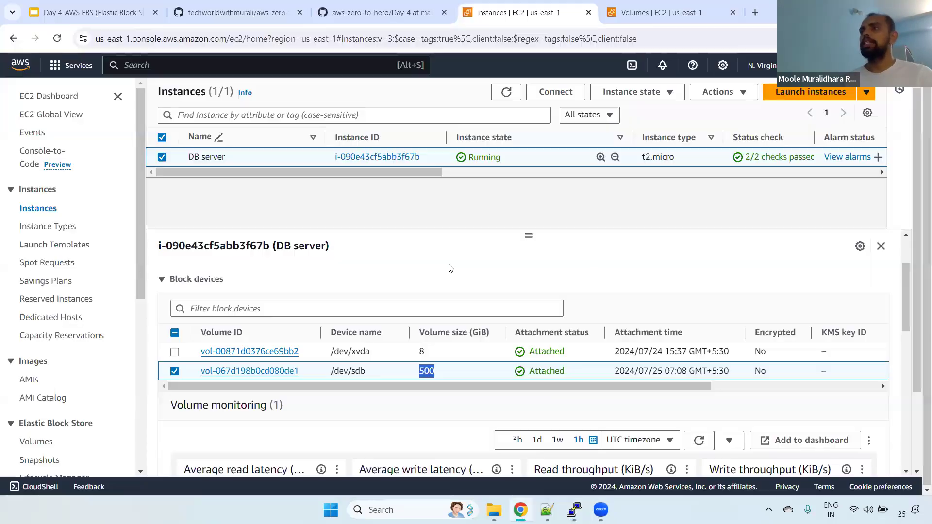
{"action": "left_click", "coordinate": [508, 93]}
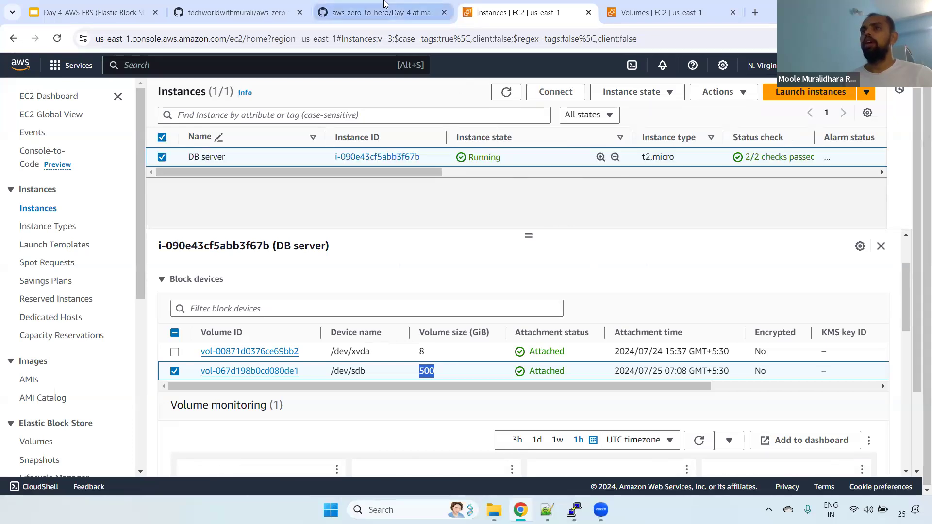
{"action": "left_click", "coordinate": [381, 12]}
{"action": "scroll", "coordinate": [918, 297], "scroll_direction": "down", "scroll_amount": 1}
{"action": "left_click_drag", "start_coordinate": [918, 297], "coordinate": [918, 338]}
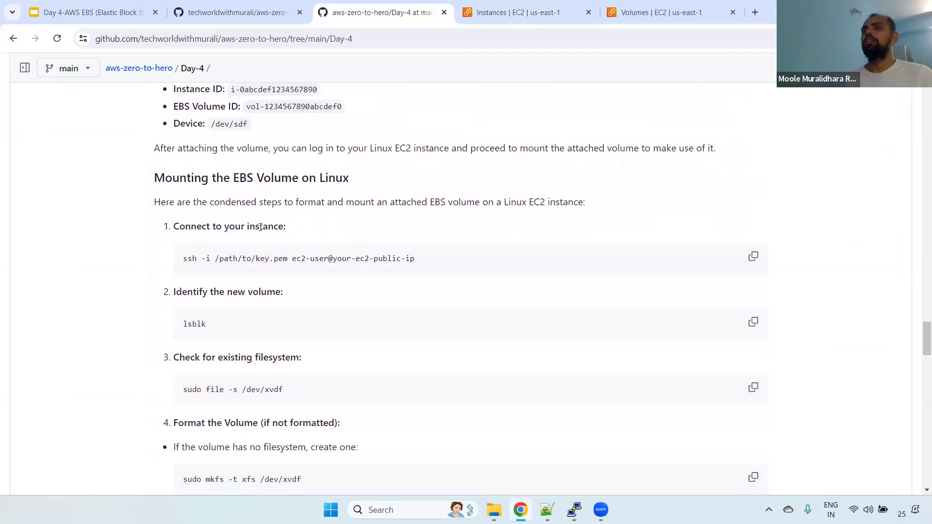
{"action": "left_click_drag", "start_coordinate": [187, 258], "coordinate": [433, 266]}
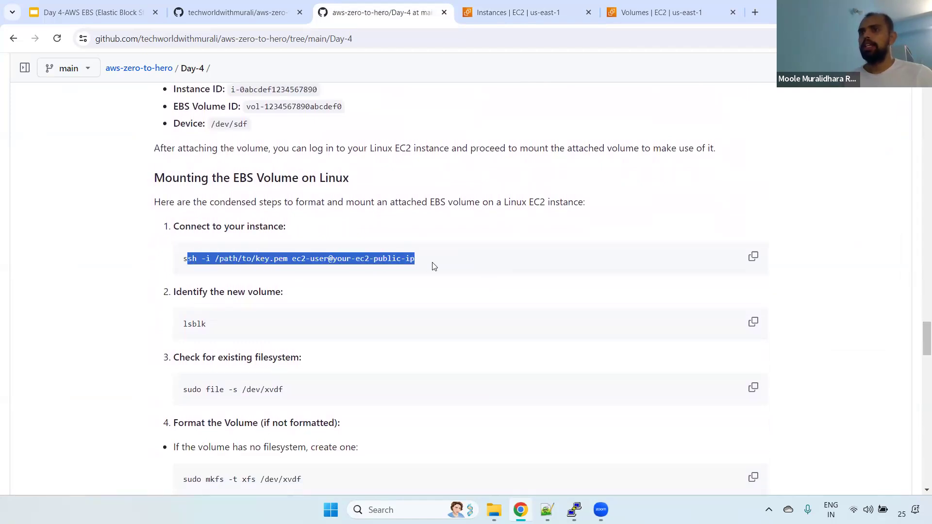
{"action": "left_click_drag", "start_coordinate": [181, 324], "coordinate": [218, 327]}
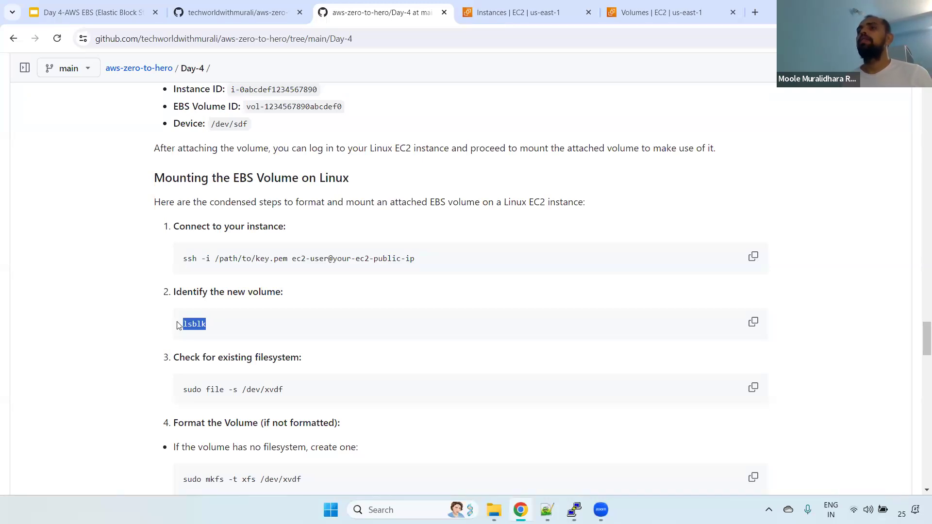
{"action": "right_click", "coordinate": [201, 327]}
{"action": "left_click", "coordinate": [213, 339]}
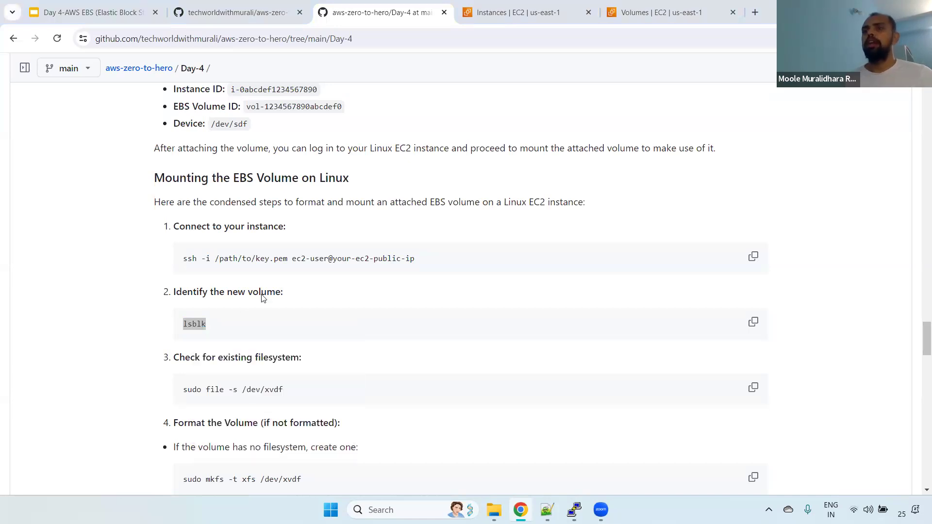
Step: Switch to the PuTTY session, clear the terminal, and run lsblk to list the block devices
{"action": "key", "text": "alt+Tab"}
{"action": "type", "text": "cls"}
{"action": "key", "text": "Return"}
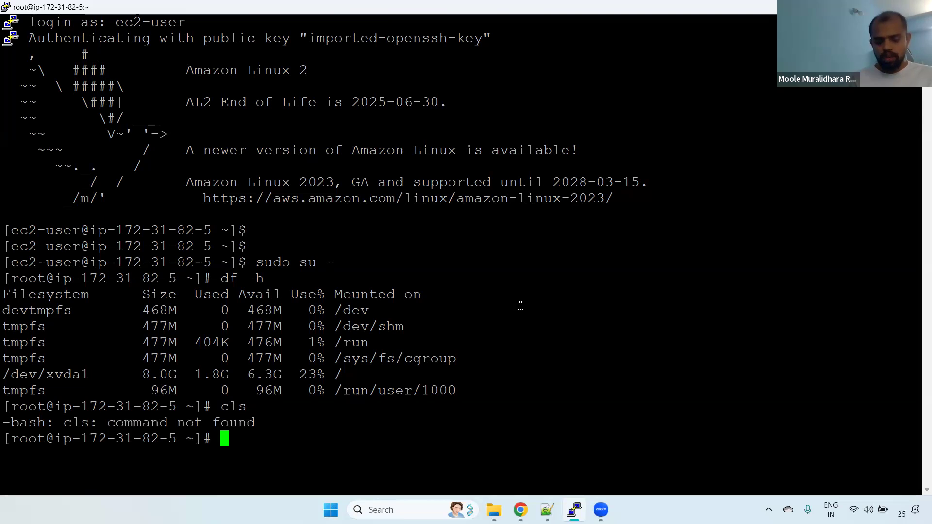
{"action": "key", "text": "ctrl+l"}
{"action": "type", "text": "lsblk"}
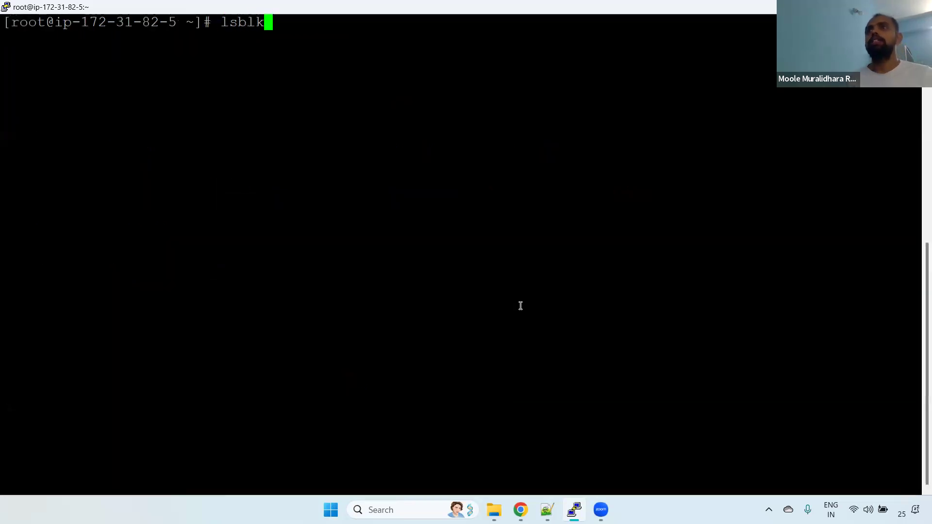
{"action": "key", "text": "Return"}
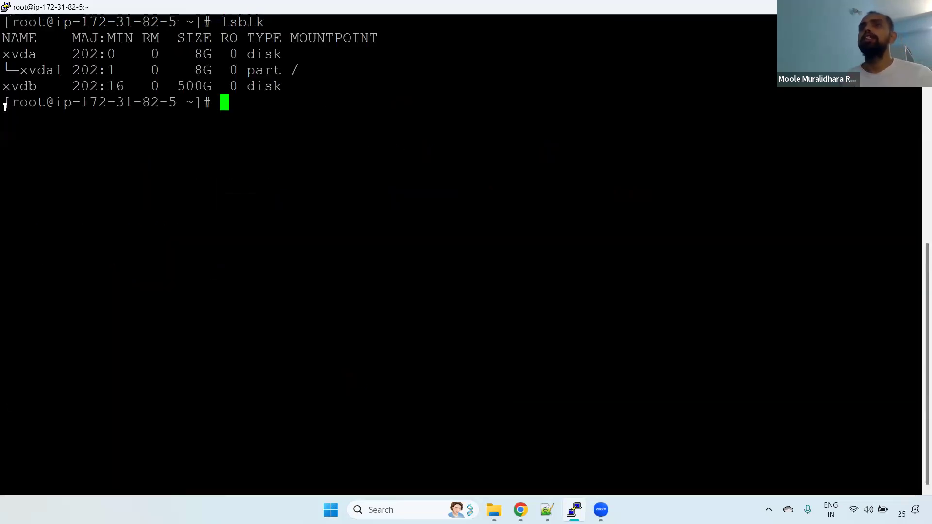
Step: Examine the lsblk output, comparing the sizes of xvda and xvdb and the mount point of xvda1
{"action": "left_click_drag", "start_coordinate": [177, 85], "coordinate": [219, 85]}
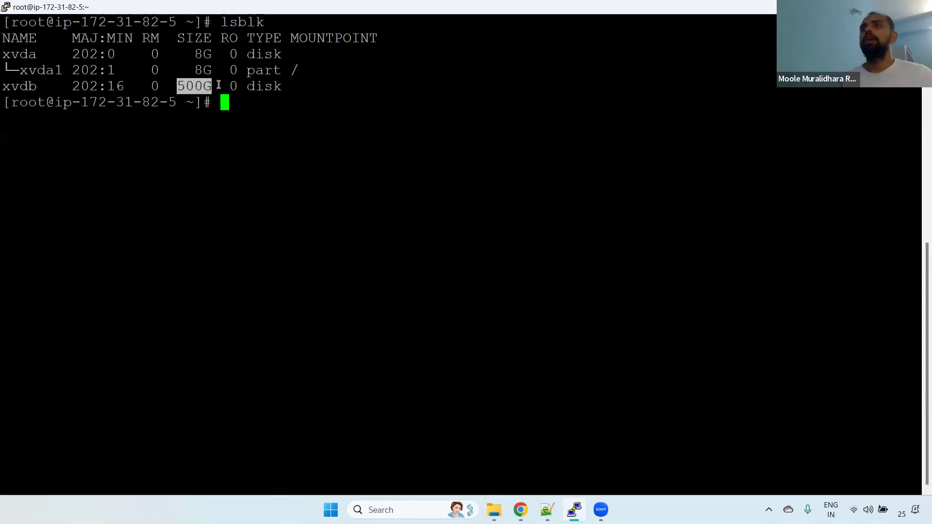
{"action": "left_click_drag", "start_coordinate": [4, 87], "coordinate": [280, 90]}
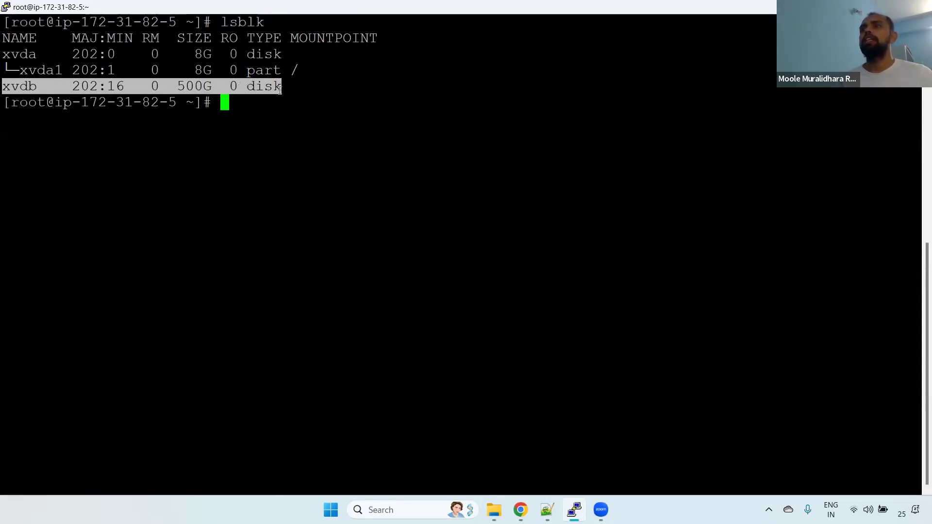
{"action": "left_click_drag", "start_coordinate": [180, 54], "coordinate": [201, 55]}
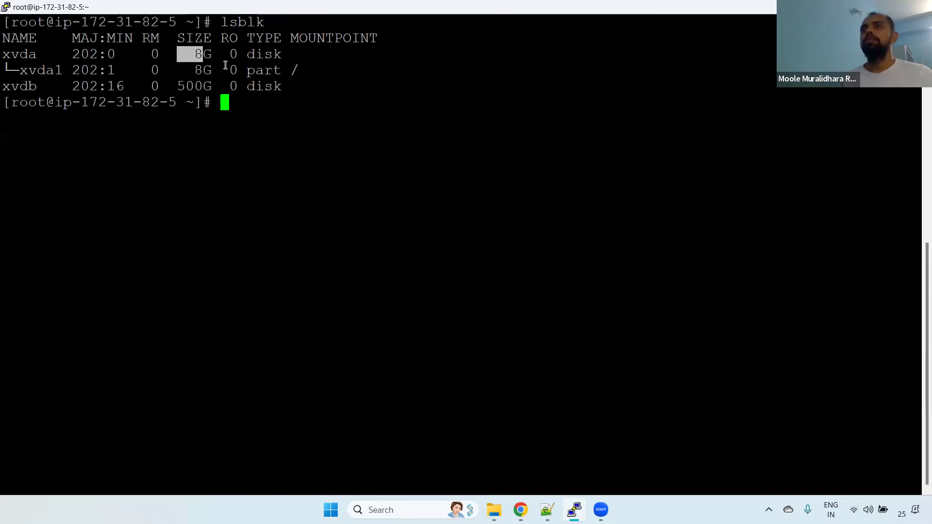
{"action": "left_click_drag", "start_coordinate": [295, 68], "coordinate": [314, 70]}
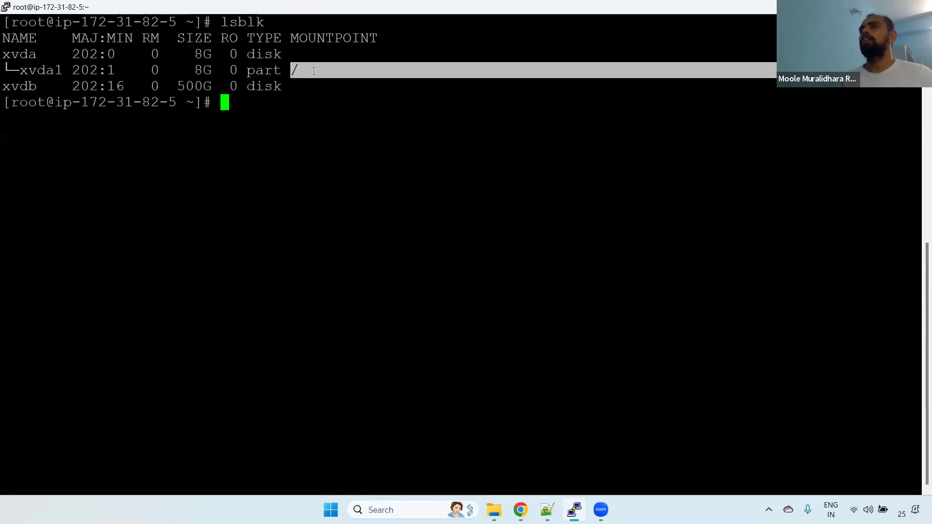
{"action": "left_click_drag", "start_coordinate": [4, 86], "coordinate": [283, 81]}
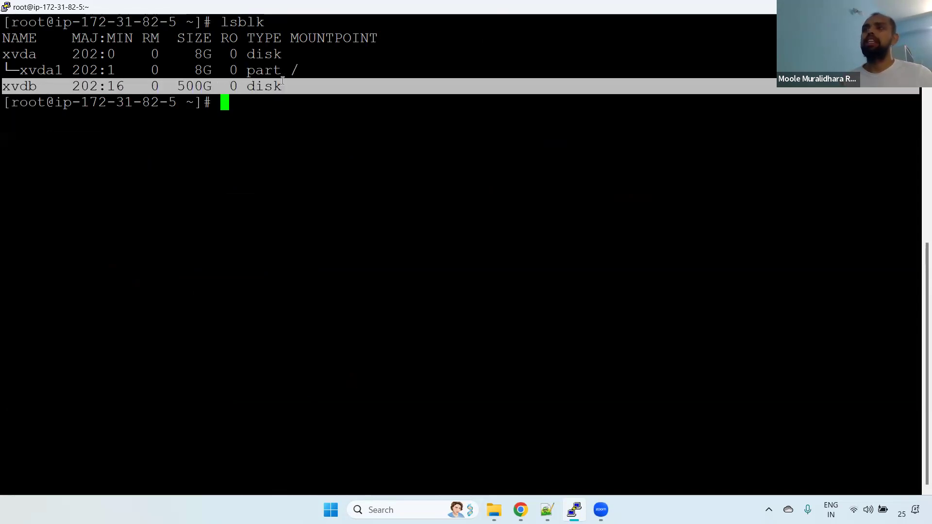
{"action": "left_click", "coordinate": [234, 126]}
Step: Switch to Chrome and read step 3 of the Day-4 notes on checking for an existing filesystem with file -s
{"action": "key", "text": "alt+Tab"}
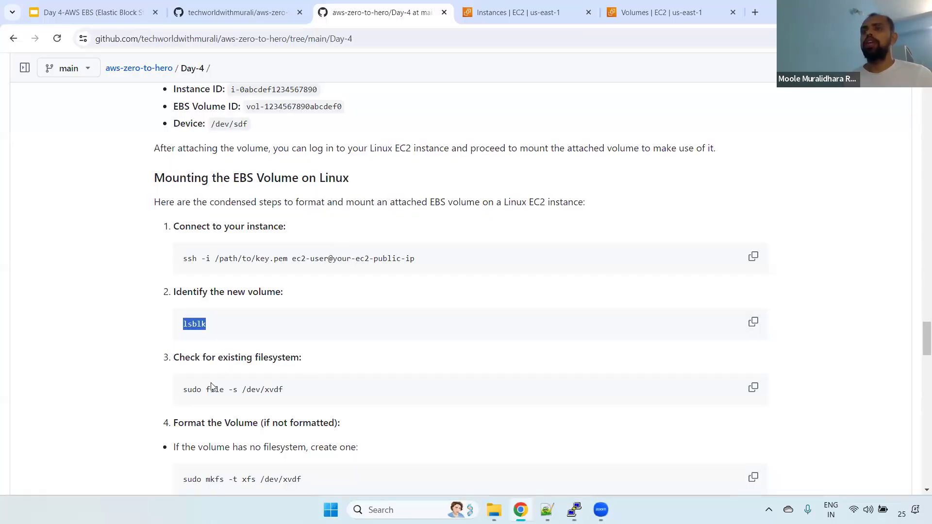
{"action": "left_click_drag", "start_coordinate": [222, 356], "coordinate": [333, 358]}
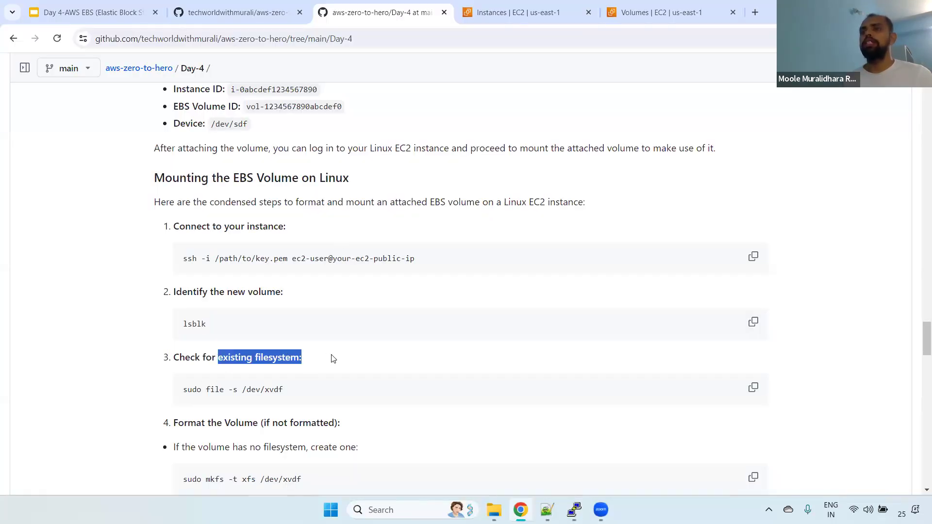
{"action": "key", "text": "alt+Tab"}
{"action": "key", "text": "alt+Tab"}
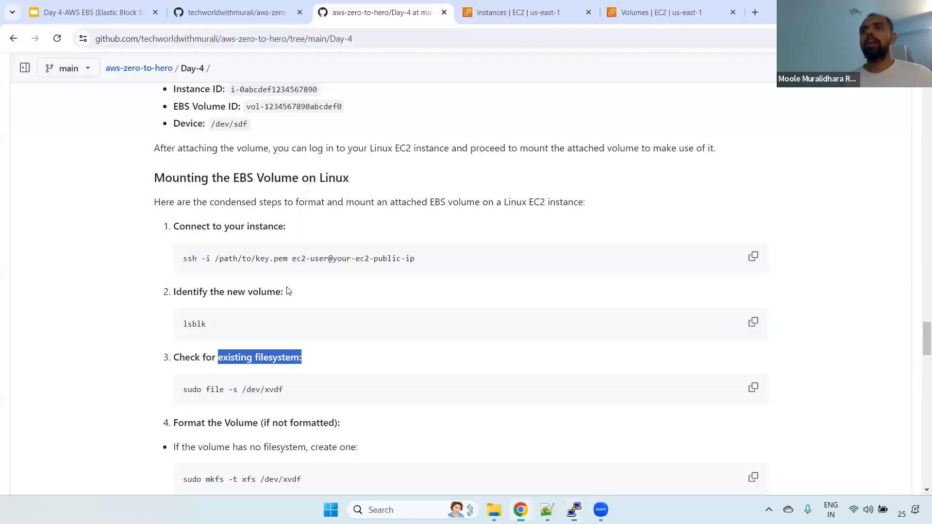
{"action": "left_click_drag", "start_coordinate": [206, 389], "coordinate": [240, 389]}
Step: Switch to PuTTY and enter sudo file -s /dev/xvdb at the root prompt, copying the device name from the lsblk output
{"action": "key", "text": "alt+Tab"}
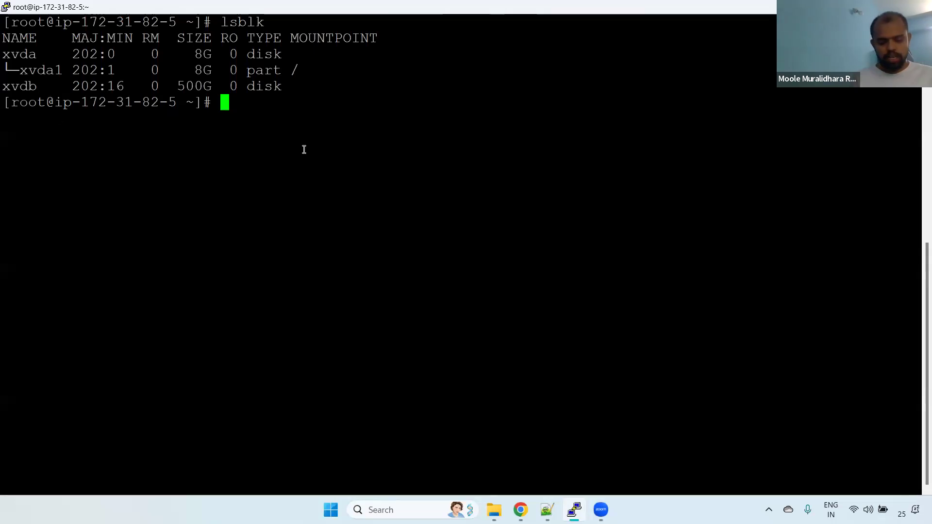
{"action": "type", "text": "sudo"}
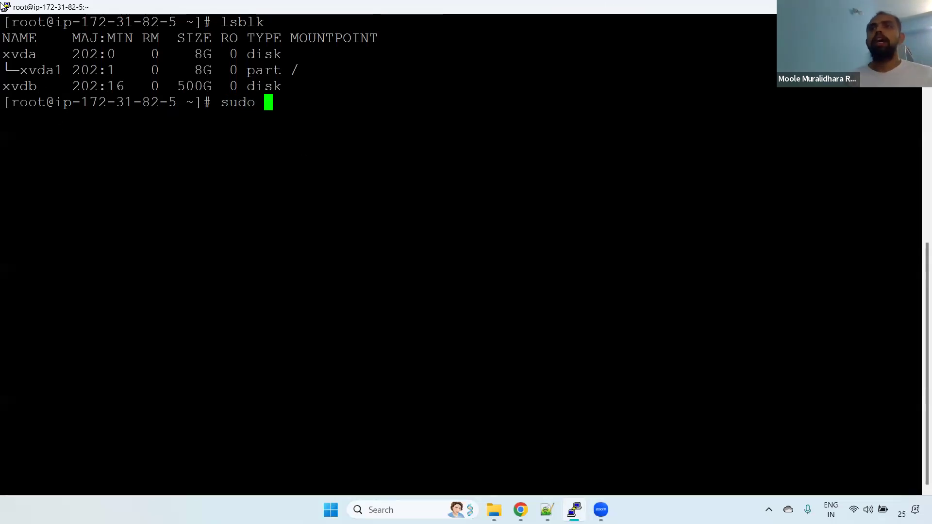
{"action": "left_click_drag", "start_coordinate": [8, 103], "coordinate": [32, 107]}
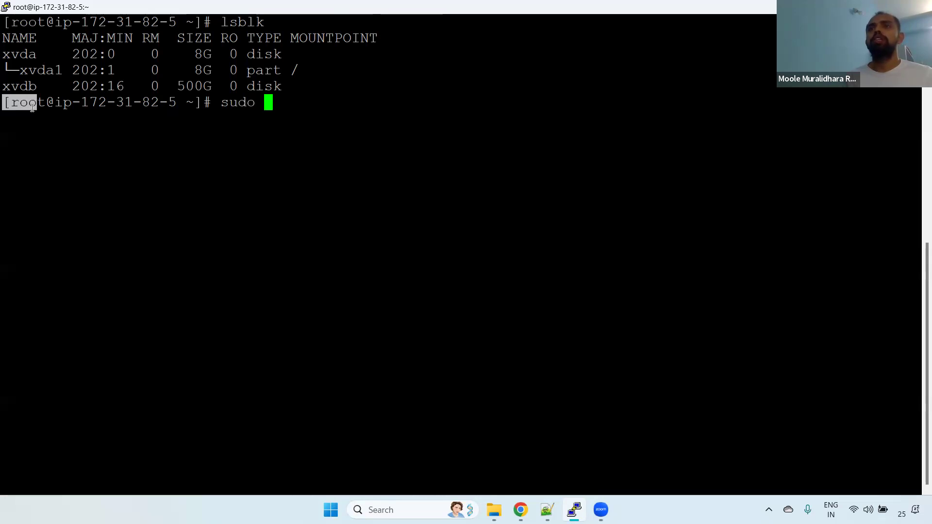
{"action": "left_click", "coordinate": [302, 102]}
{"action": "type", "text": "file -s"}
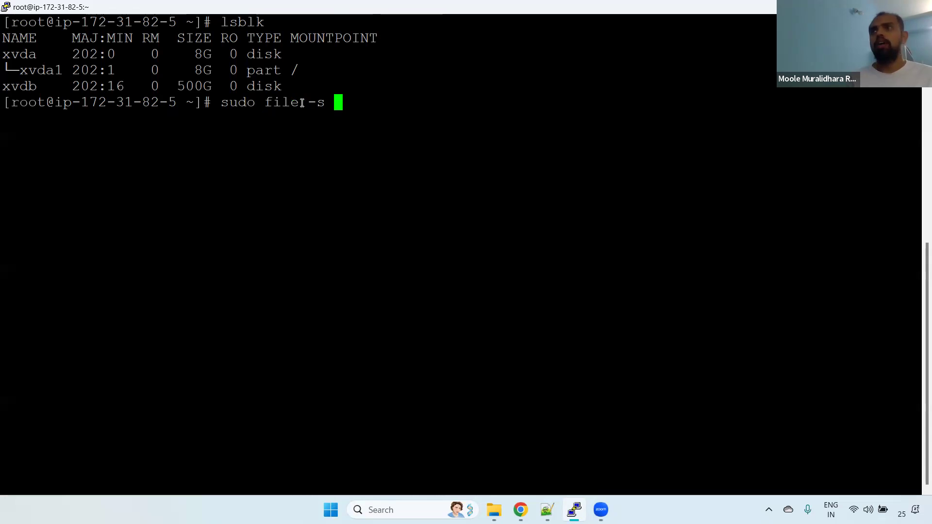
{"action": "key", "text": "BackSpace"}
{"action": "key", "text": "BackSpace"}
{"action": "key", "text": "BackSpace"}
{"action": "type", "text": "-s /dev/"}
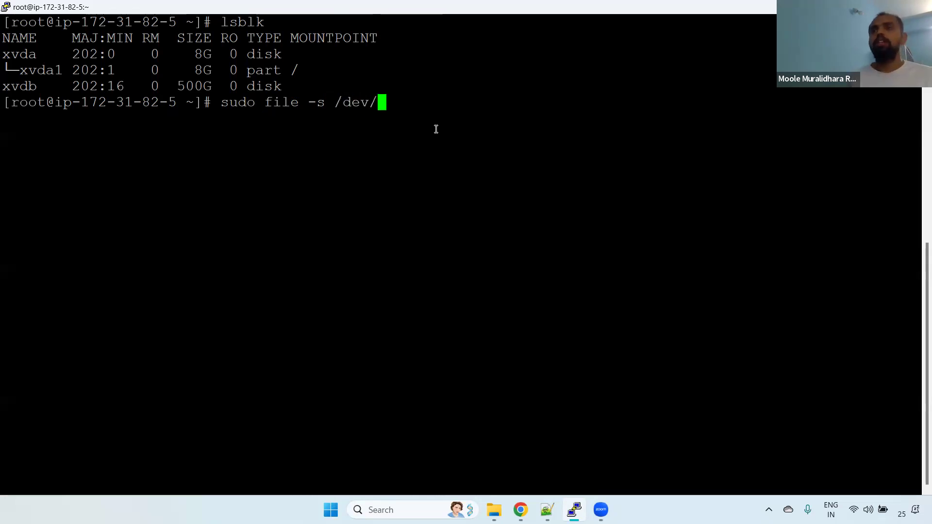
{"action": "double_click", "coordinate": [17, 86]}
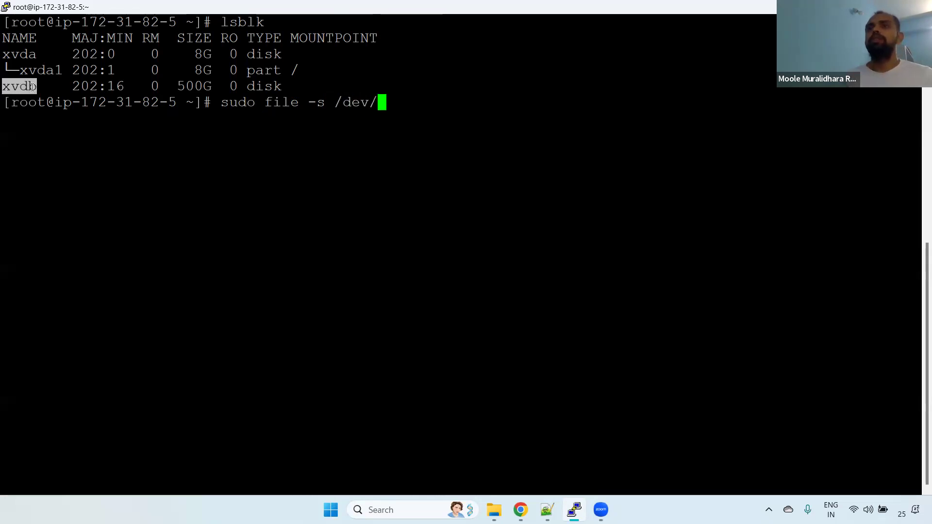
{"action": "right_click", "coordinate": [33, 86]}
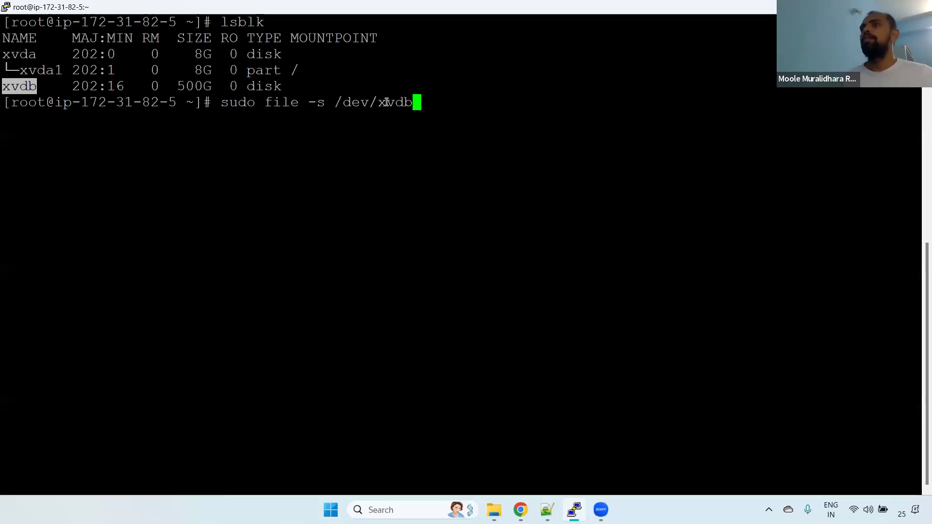
Step: Recheck the filesystem-check heading in the notes, then run the prepared file -s command in PuTTY and inspect its output
{"action": "key", "text": "alt+Tab"}
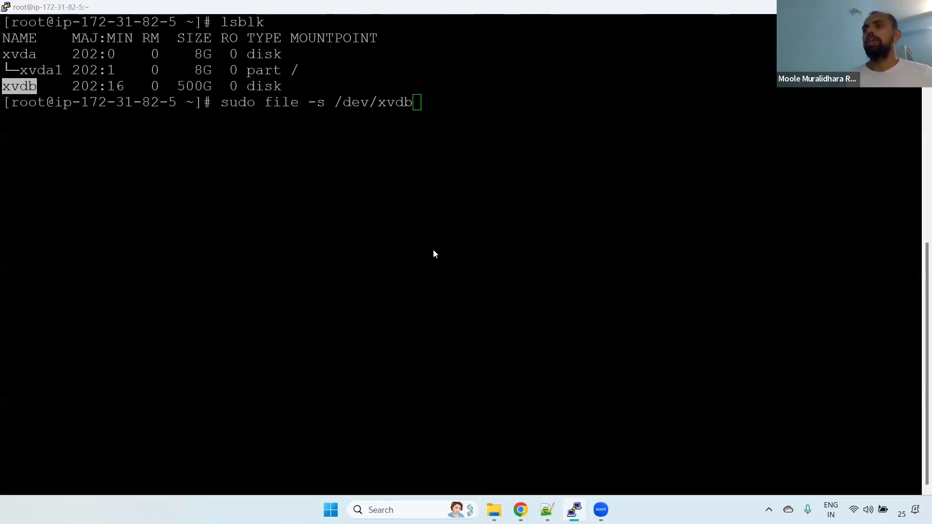
{"action": "left_click_drag", "start_coordinate": [228, 357], "coordinate": [312, 359]}
{"action": "key", "text": "alt+Tab"}
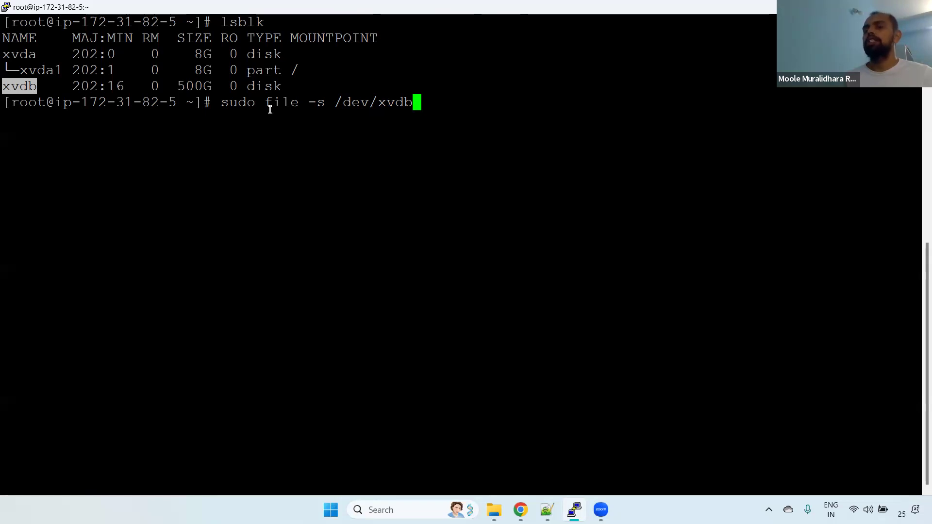
{"action": "key", "text": "Return"}
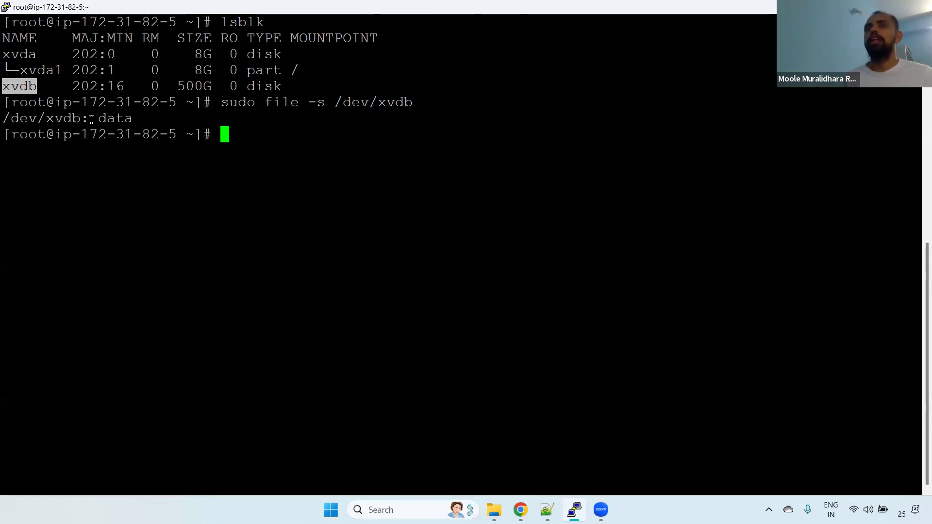
{"action": "left_click_drag", "start_coordinate": [90, 120], "coordinate": [138, 119]}
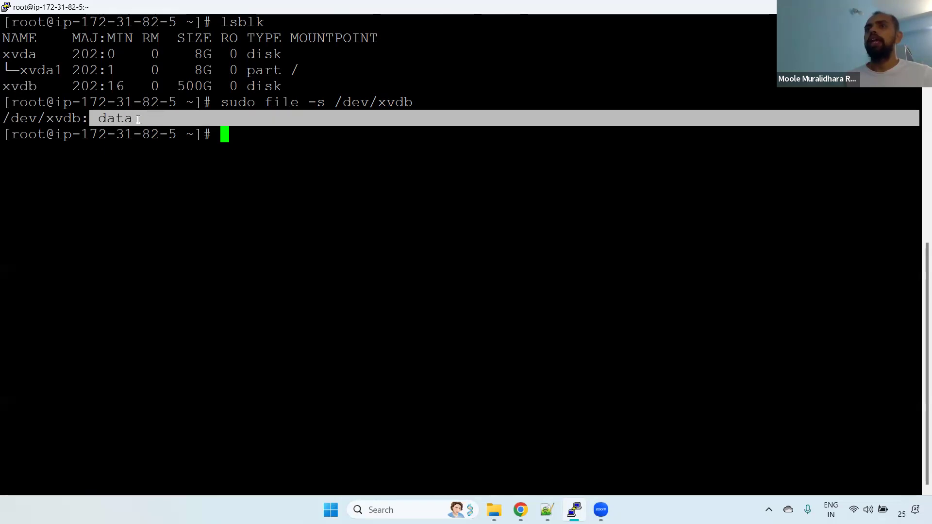
{"action": "left_click_drag", "start_coordinate": [3, 119], "coordinate": [128, 120]}
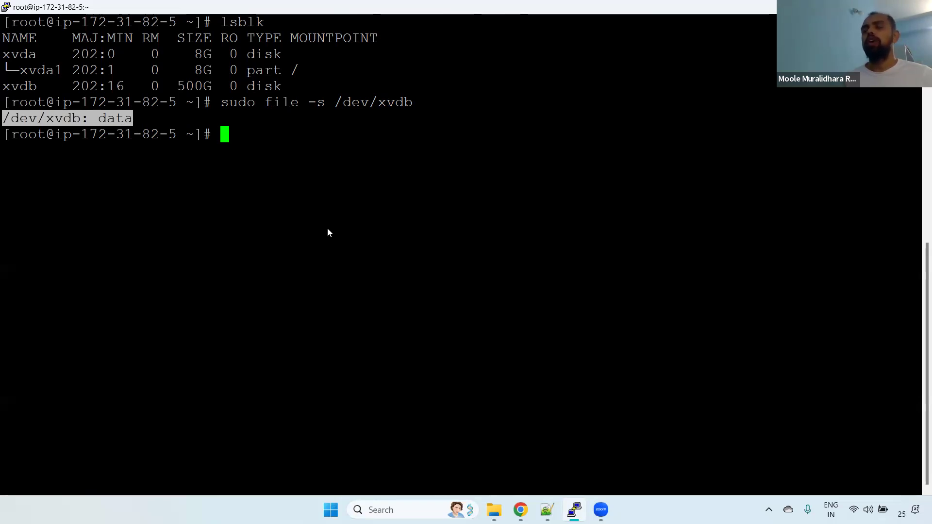
Step: Switch to Chrome and examine the notes on formatting an unformatted volume with mkfs -t xfs, the data warning, and creating a mount point
{"action": "key", "text": "alt+Tab"}
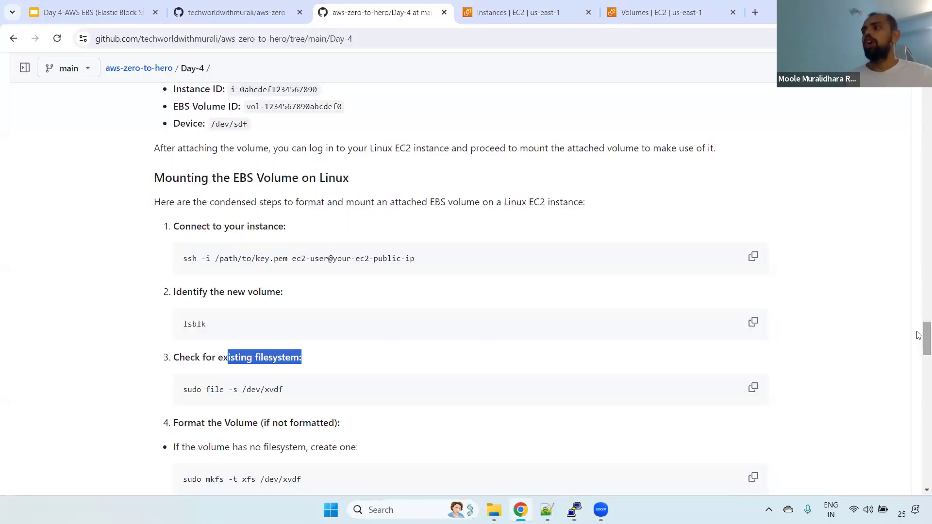
{"action": "scroll", "coordinate": [919, 335], "scroll_direction": "down", "scroll_amount": 4}
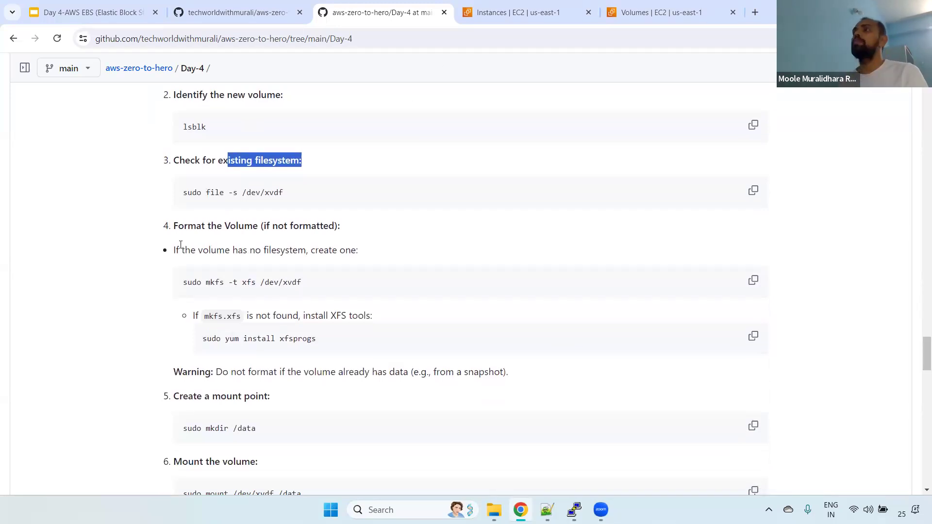
{"action": "left_click_drag", "start_coordinate": [202, 282], "coordinate": [316, 287]}
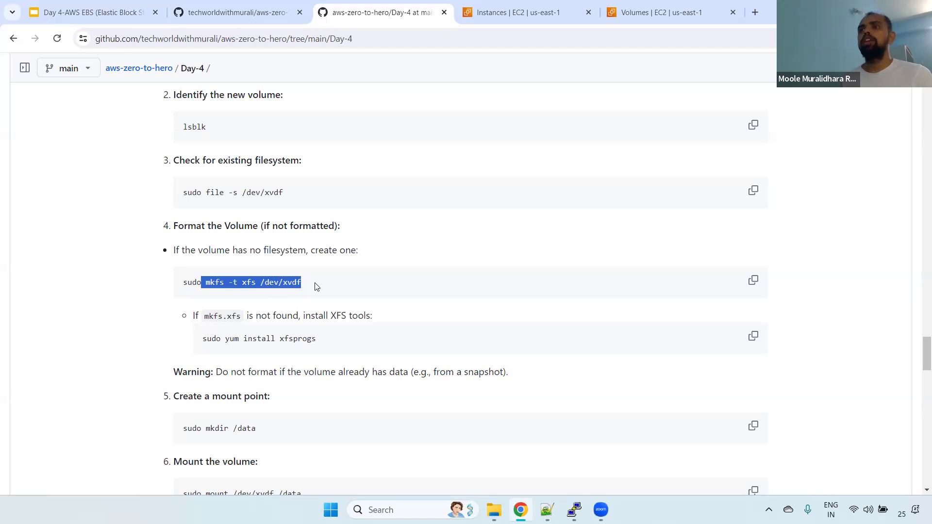
{"action": "left_click_drag", "start_coordinate": [187, 251], "coordinate": [362, 253]}
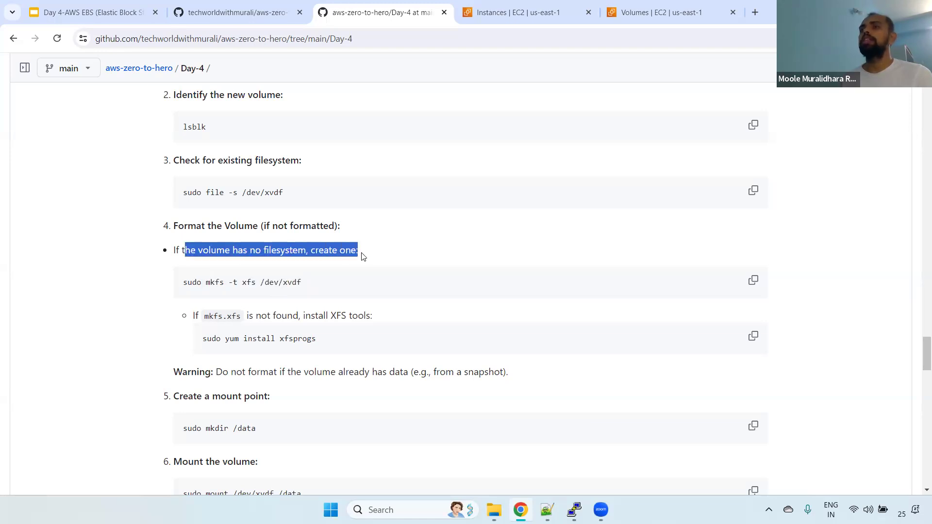
{"action": "triple_click", "coordinate": [241, 282]}
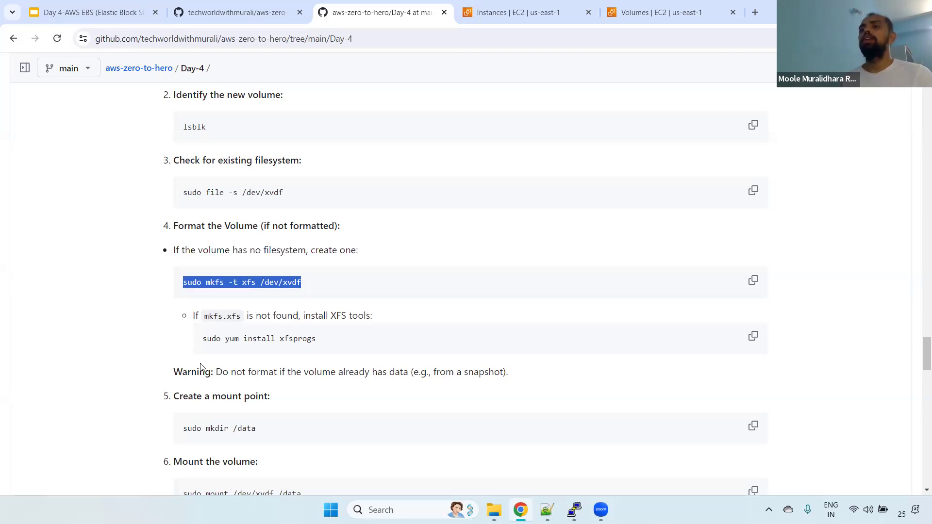
{"action": "left_click_drag", "start_coordinate": [206, 428], "coordinate": [269, 431]}
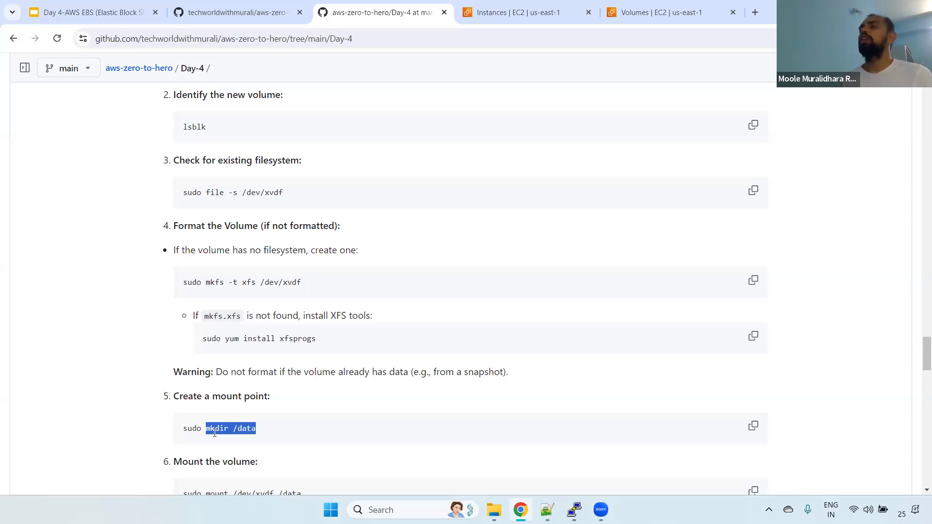
{"action": "left_click_drag", "start_coordinate": [174, 250], "coordinate": [349, 262]}
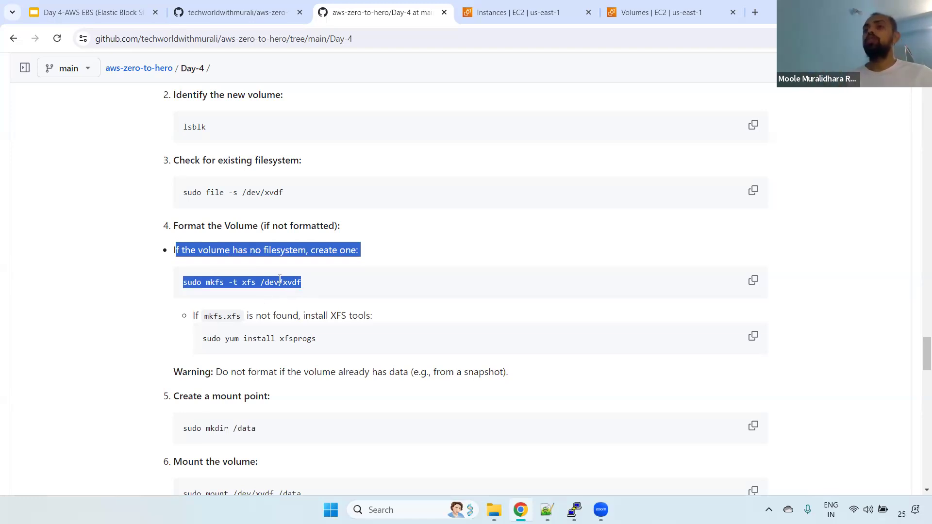
{"action": "left_click_drag", "start_coordinate": [278, 281], "coordinate": [280, 281]}
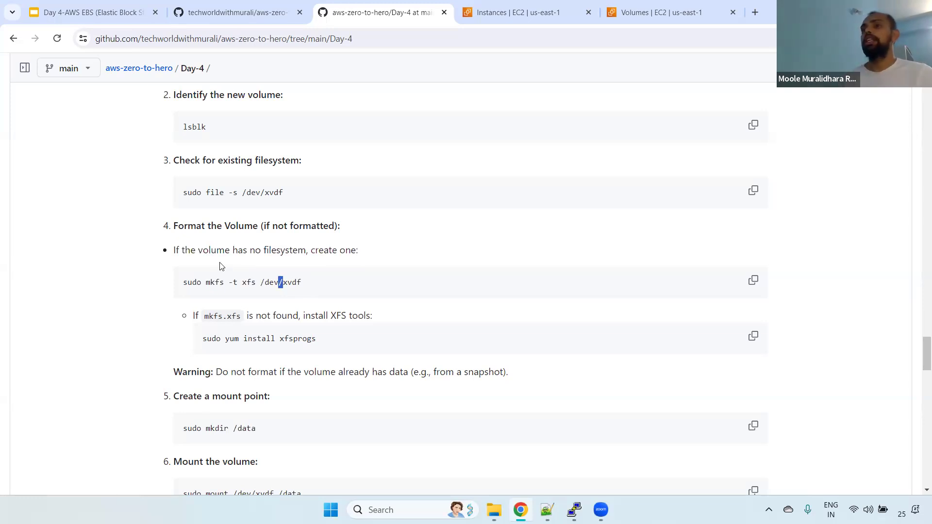
{"action": "left_click_drag", "start_coordinate": [206, 282], "coordinate": [257, 282]}
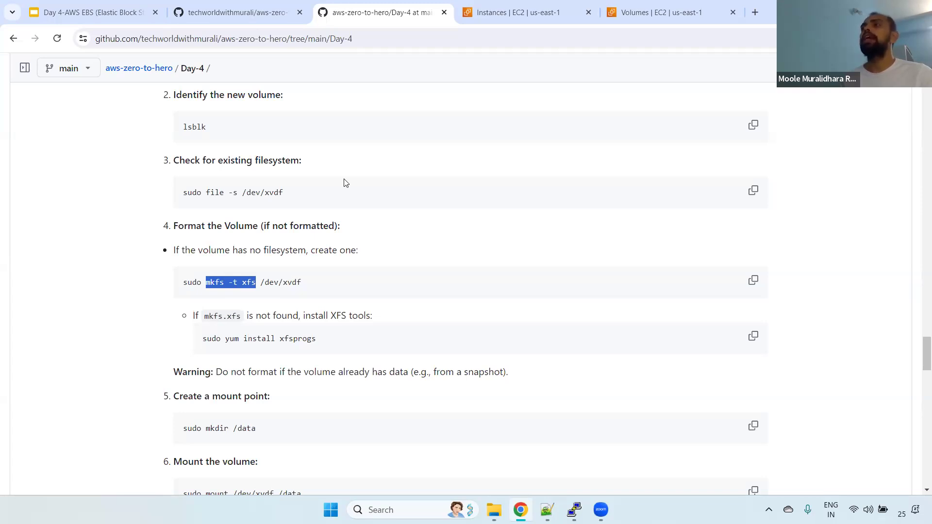
{"action": "left_click", "coordinate": [175, 244]}
{"action": "left_click_drag", "start_coordinate": [175, 243], "coordinate": [220, 284]}
{"action": "left_click_drag", "start_coordinate": [214, 373], "coordinate": [415, 381]}
{"action": "left_click_drag", "start_coordinate": [190, 280], "coordinate": [319, 293]}
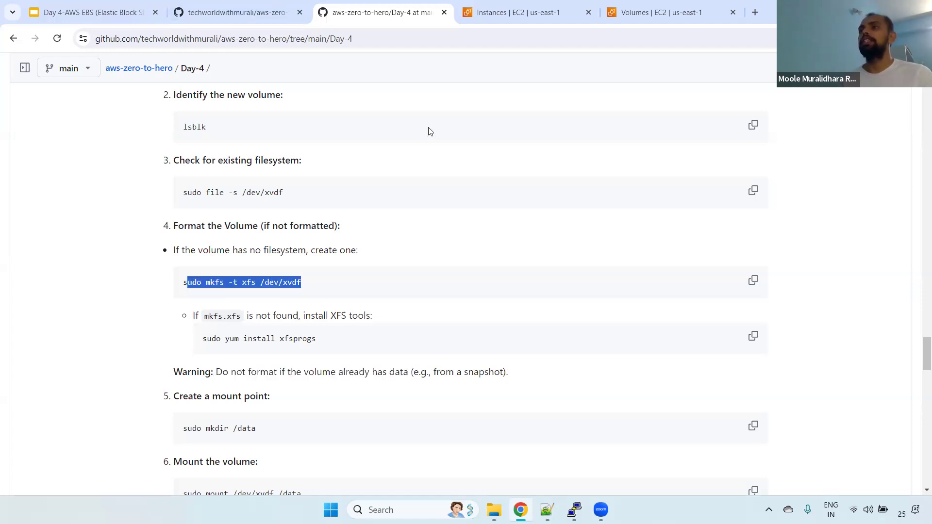
{"action": "left_click", "coordinate": [206, 281]}
{"action": "left_click_drag", "start_coordinate": [206, 282], "coordinate": [310, 290]}
Step: Switch to PuTTY and format /dev/xvdb as XFS with mkfs -t xfs, checking the syntax against the Day-4 notes
{"action": "key", "text": "alt+Tab"}
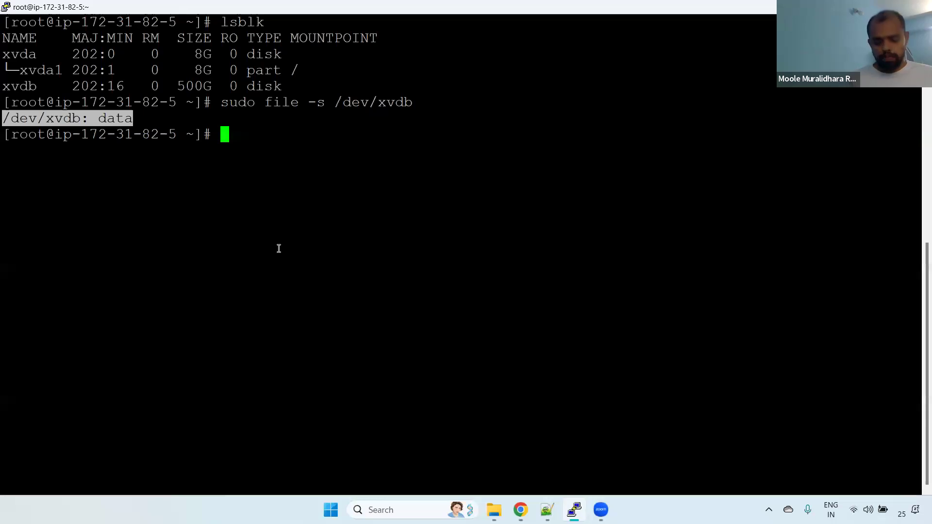
{"action": "type", "text": "mkfs -y"}
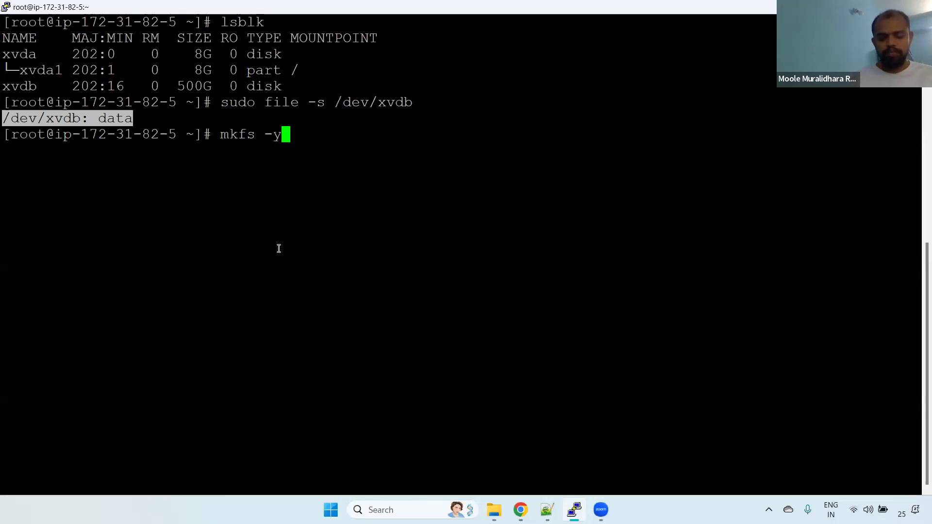
{"action": "key", "text": "BackSpace"}
{"action": "type", "text": "t"}
{"action": "key", "text": "alt+Tab"}
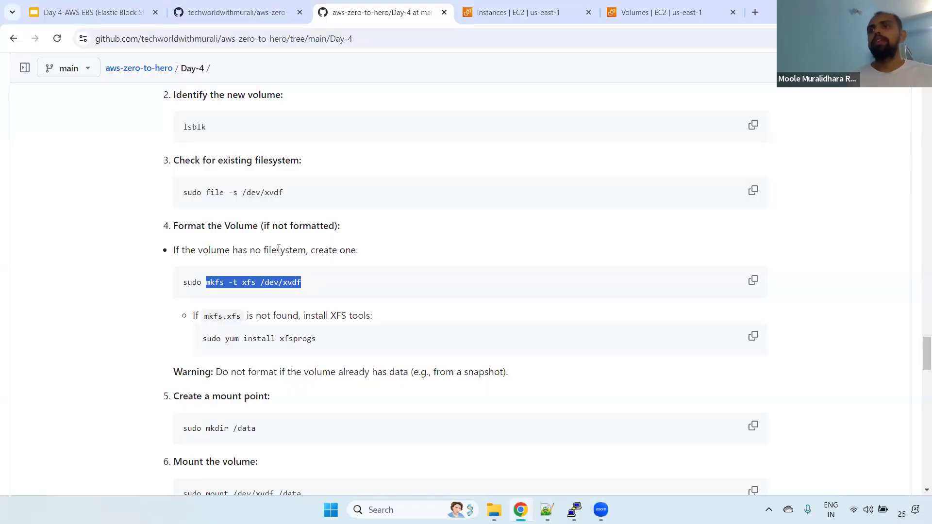
{"action": "key", "text": "alt+Tab"}
{"action": "type", "text": "xfs"}
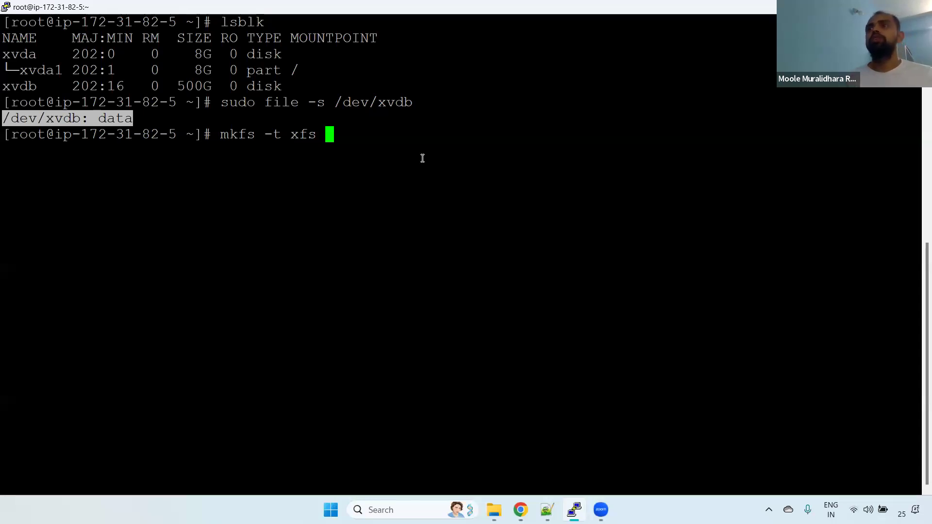
{"action": "left_click", "coordinate": [374, 108]}
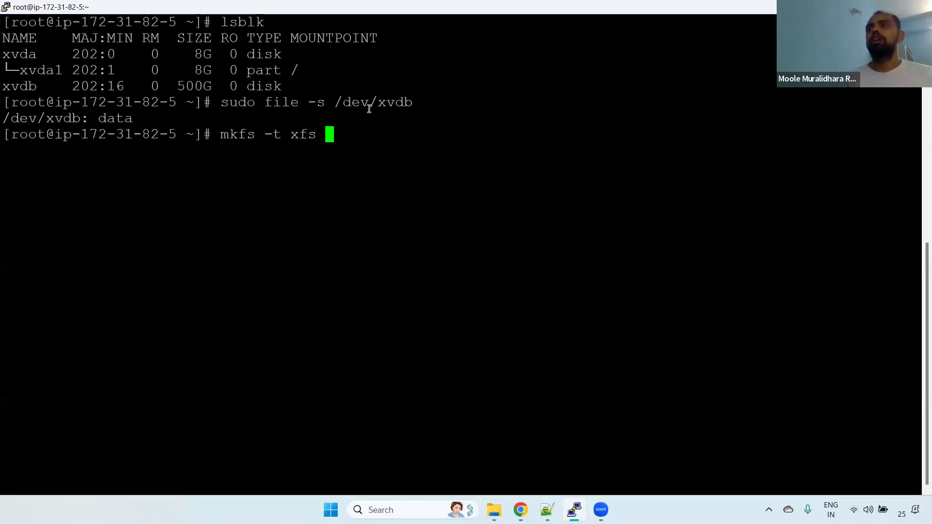
{"action": "left_click_drag", "start_coordinate": [334, 104], "coordinate": [405, 103]}
{"action": "right_click", "coordinate": [406, 103]}
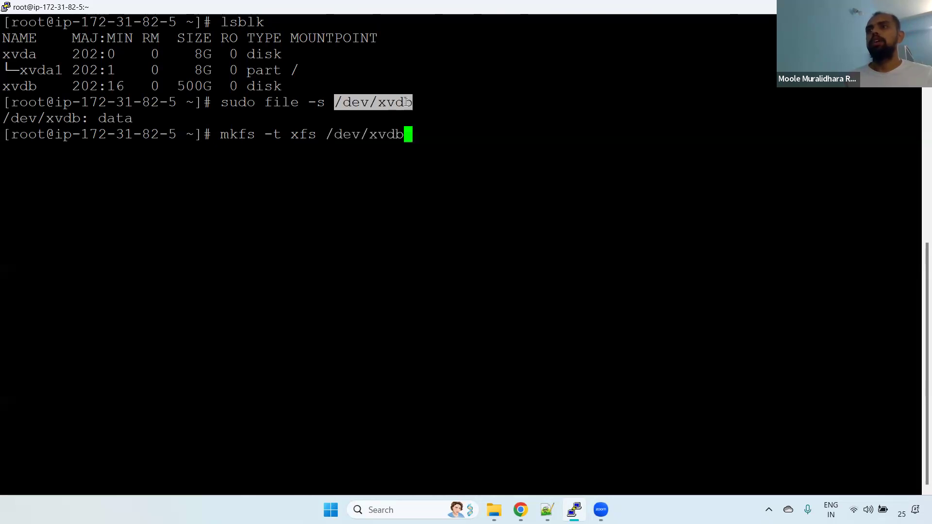
{"action": "key", "text": "Return"}
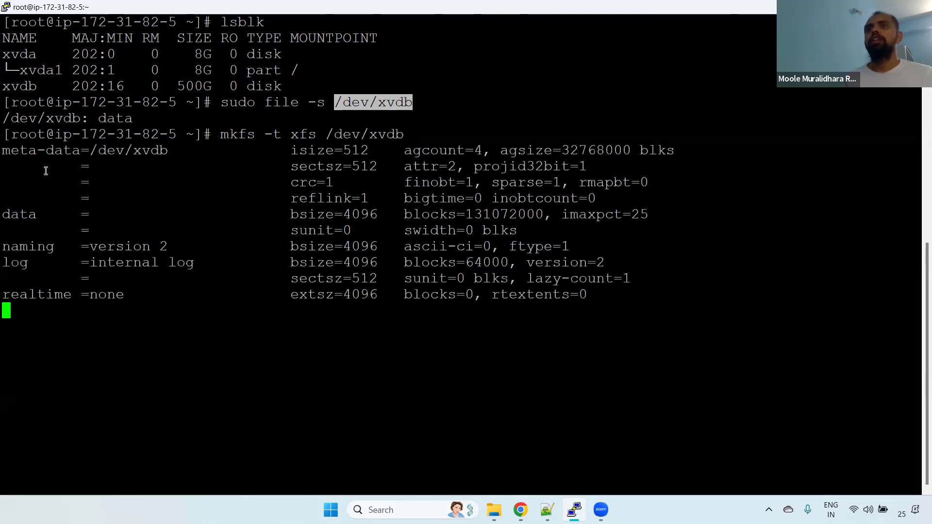
{"action": "left_click_drag", "start_coordinate": [6, 152], "coordinate": [178, 157]}
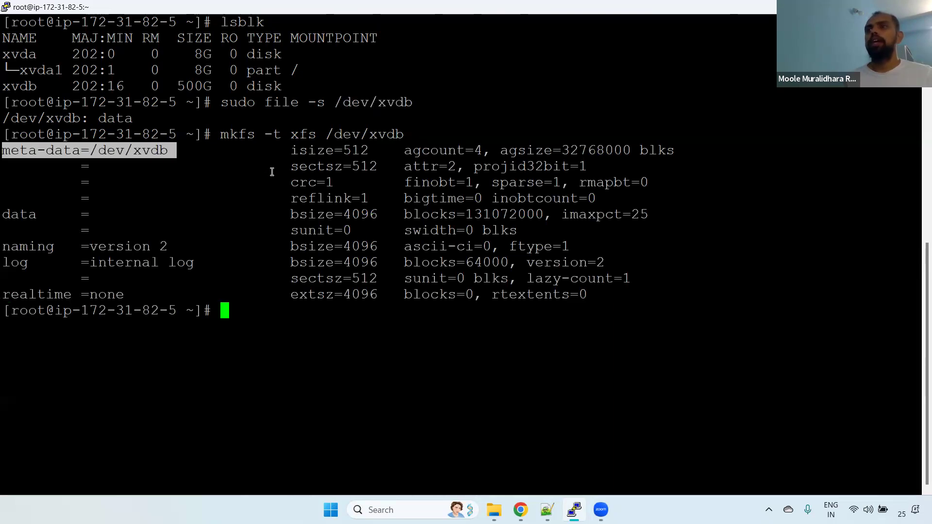
Step: Switch to Chrome and review the Day-4 notes from formatting the volume through creating the /data mount point
{"action": "key", "text": "alt+Tab"}
{"action": "left_click_drag", "start_coordinate": [243, 250], "coordinate": [316, 249]}
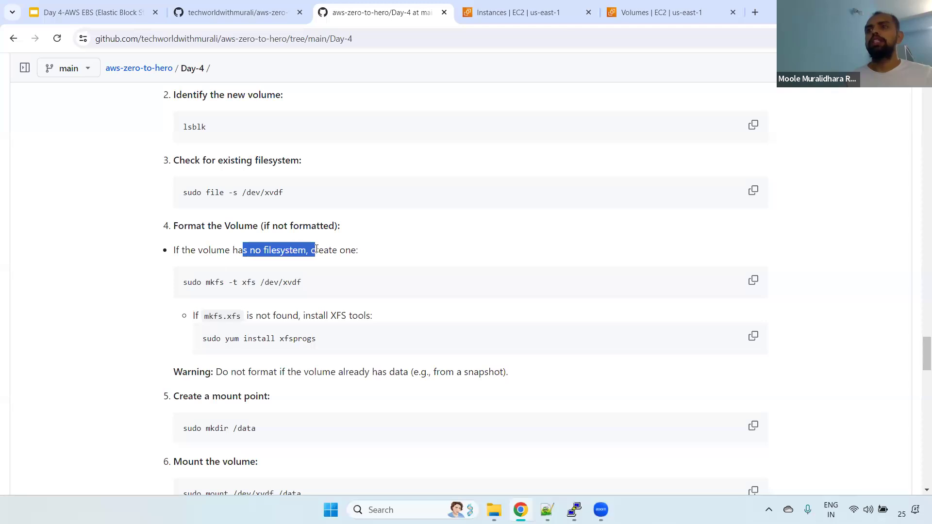
{"action": "left_click_drag", "start_coordinate": [190, 283], "coordinate": [352, 285]}
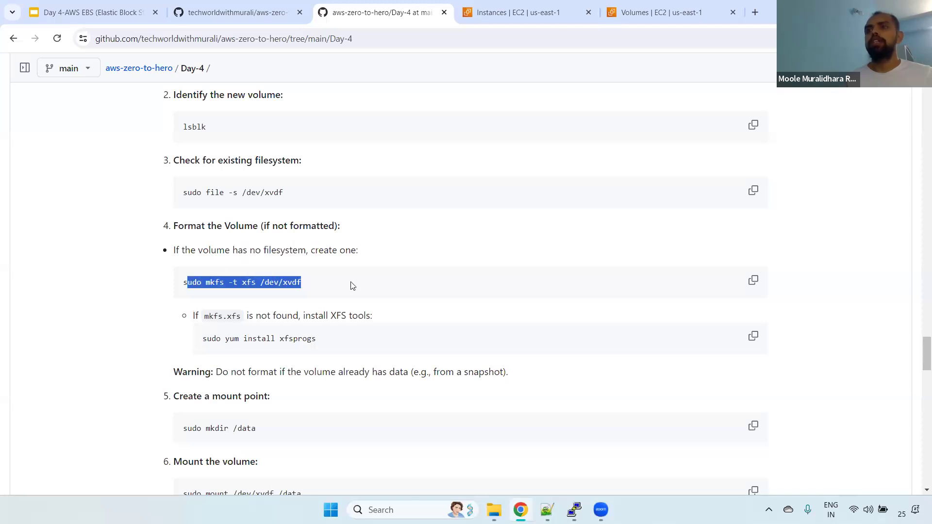
{"action": "left_click", "coordinate": [353, 286]}
{"action": "scroll", "coordinate": [918, 357], "scroll_direction": "down", "scroll_amount": 1}
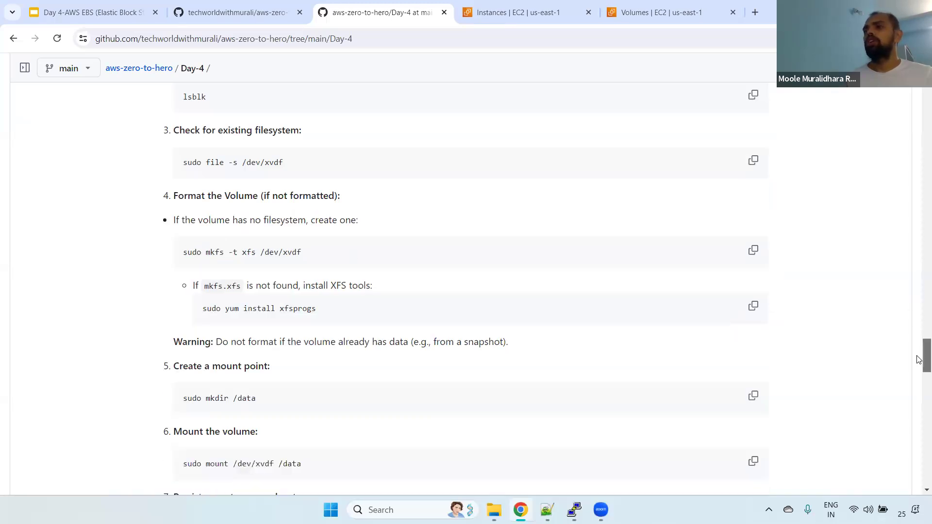
{"action": "scroll", "coordinate": [918, 359], "scroll_direction": "down", "scroll_amount": 4}
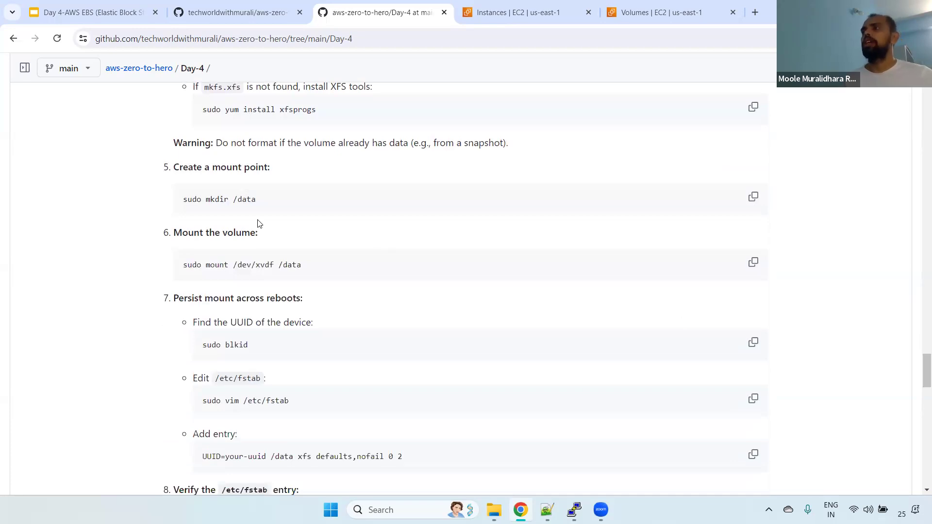
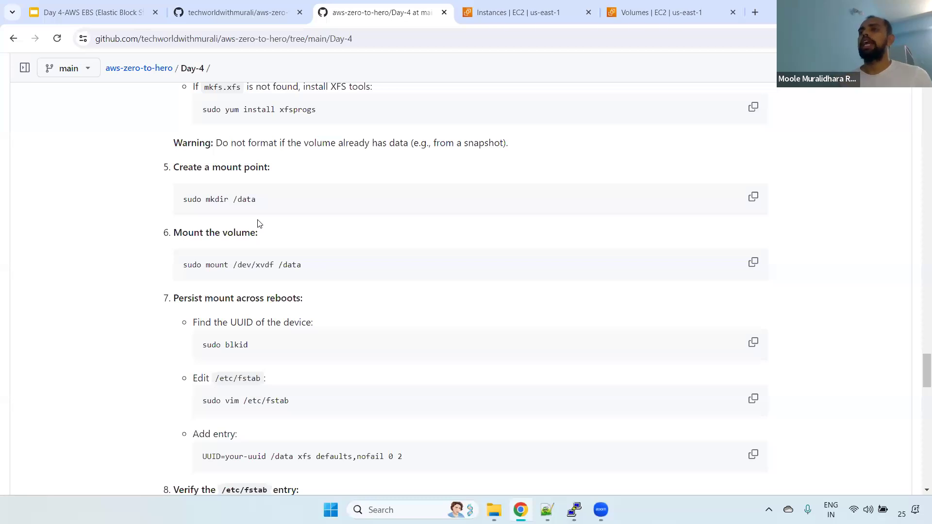
{"action": "left_click_drag", "start_coordinate": [237, 198], "coordinate": [264, 200]}
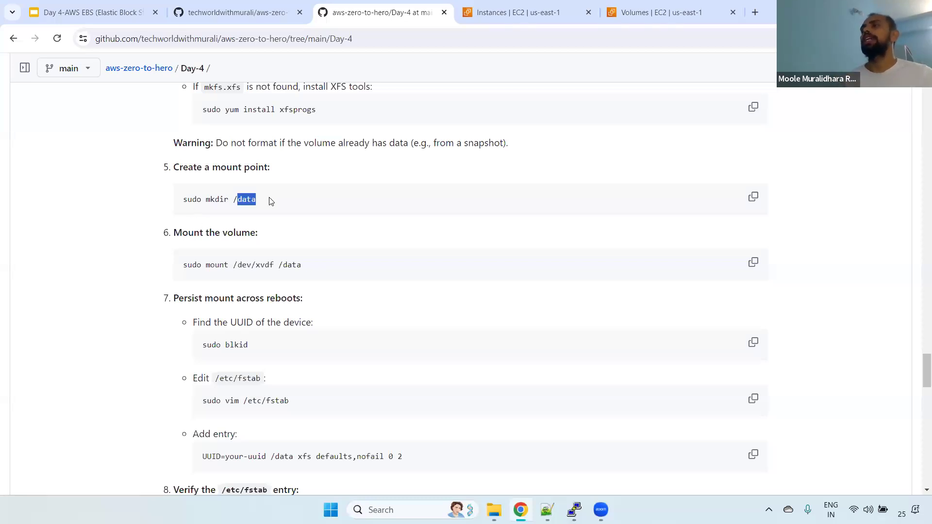
Step: Switch to PuTTY and create a directory named /src with mkdir
{"action": "key", "text": "alt+Tab"}
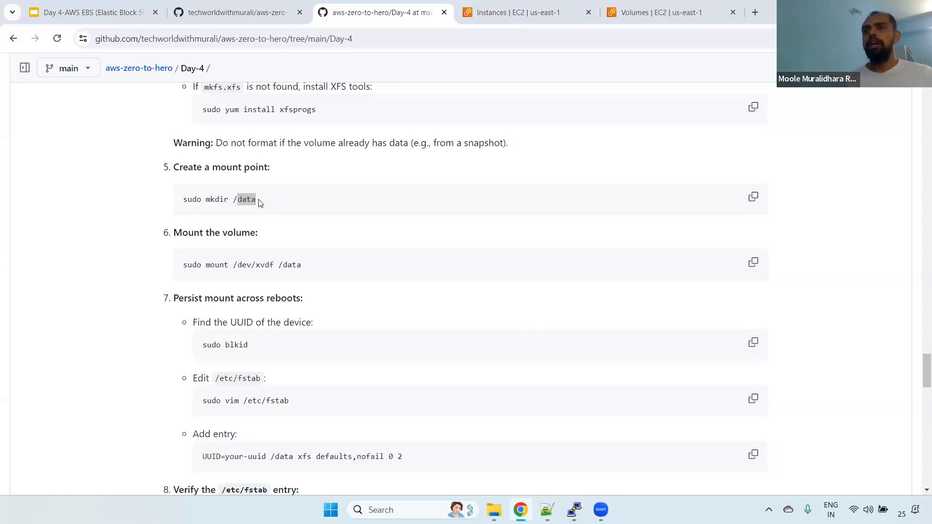
{"action": "type", "text": "mkd"}
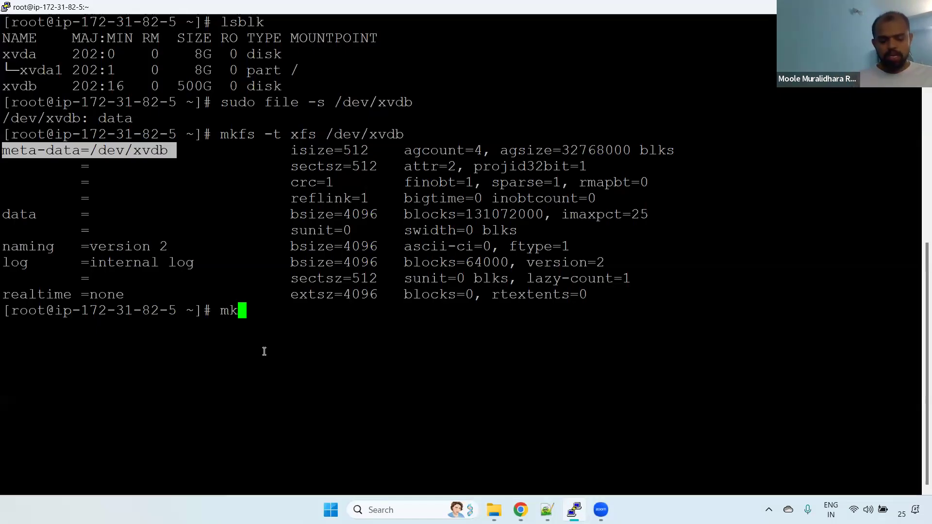
{"action": "type", "text": "ir "}
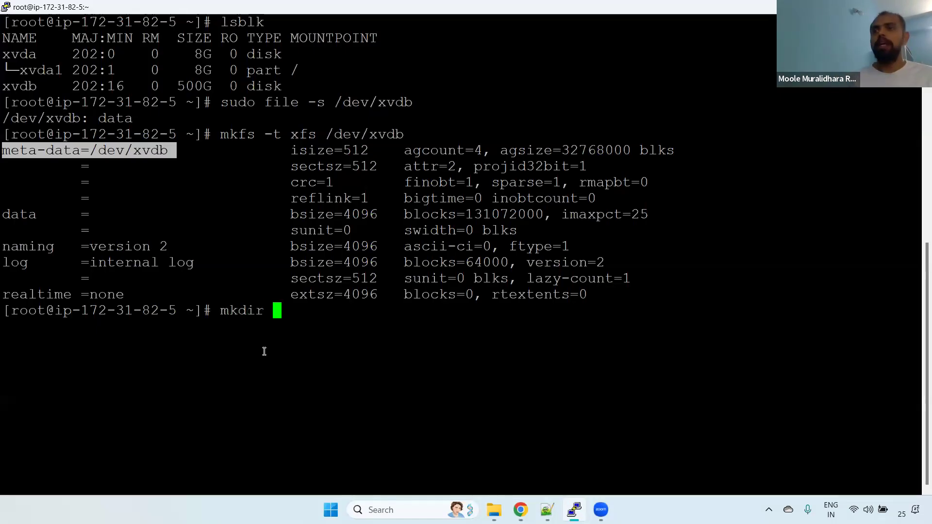
{"action": "type", "text": "/src"}
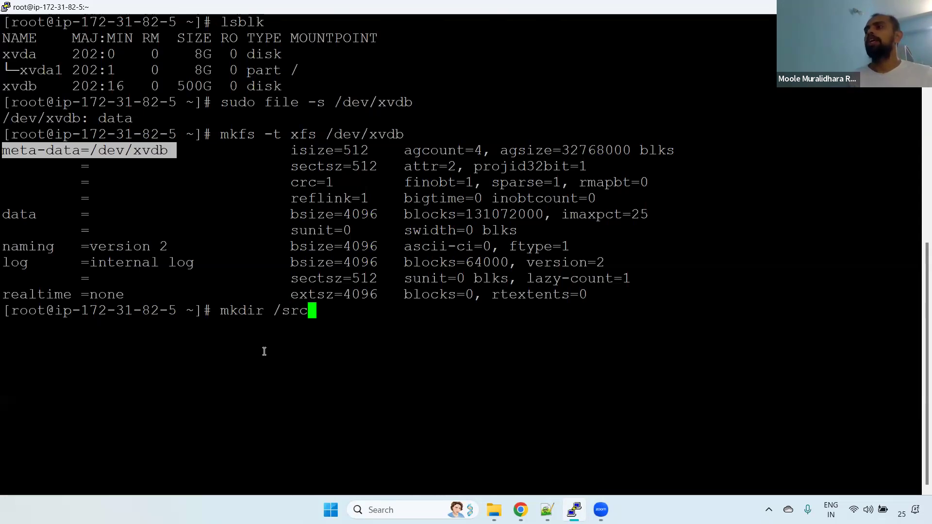
{"action": "key", "text": "Return"}
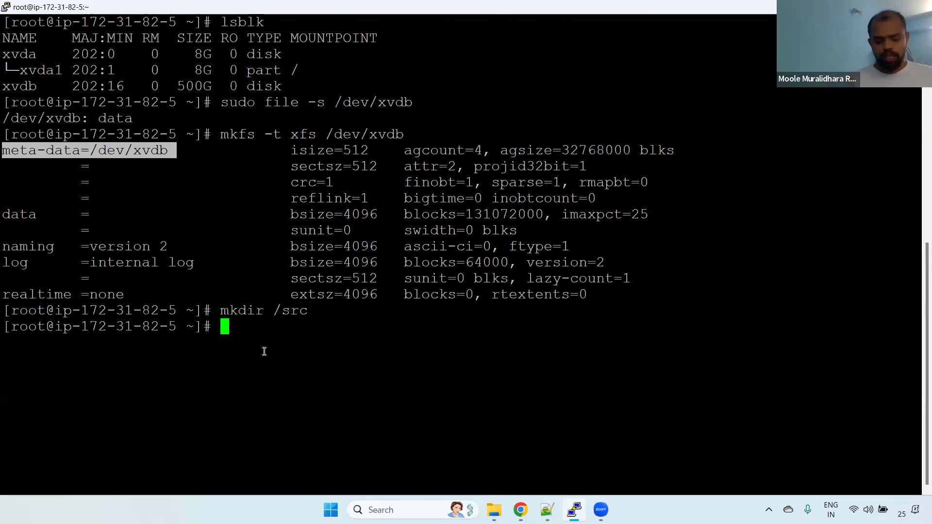
Step: List the current directory, move to the filesystem root and inspect its detailed listing for the src and srv folders
{"action": "type", "text": "ls -la"}
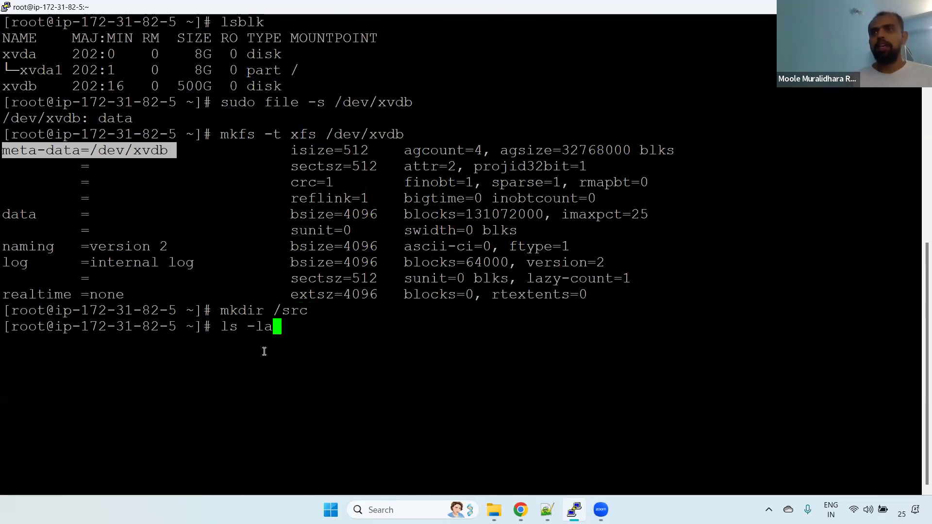
{"action": "key", "text": "Return"}
{"action": "key", "text": "ctrl+l"}
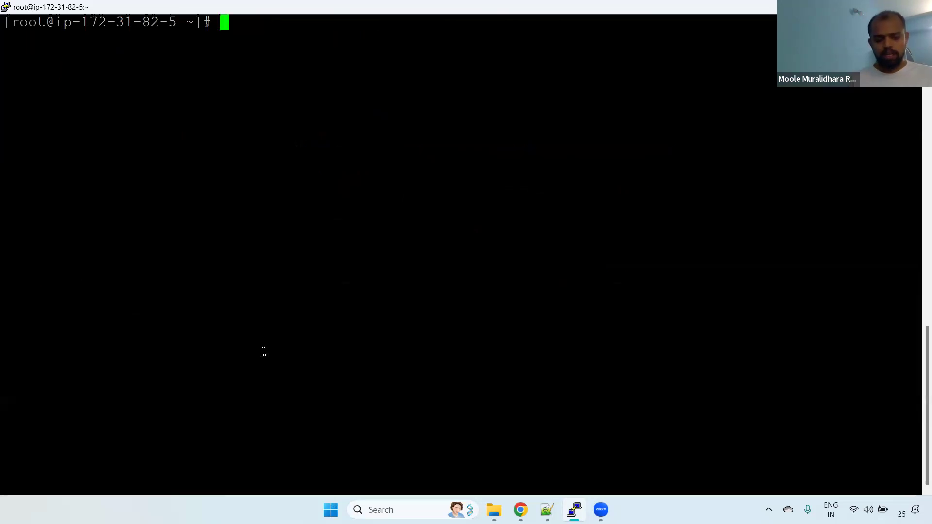
{"action": "type", "text": "cd "}
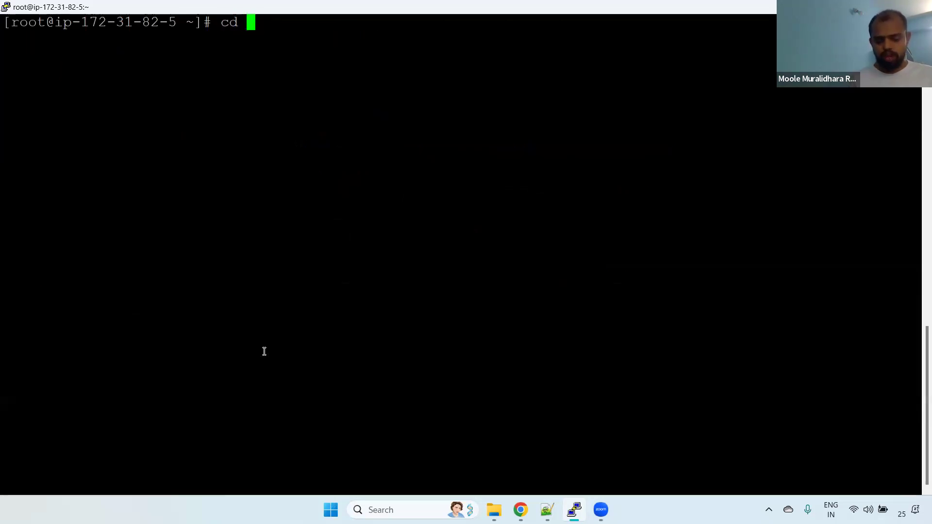
{"action": "type", "text": "/"}
{"action": "key", "text": "Return"}
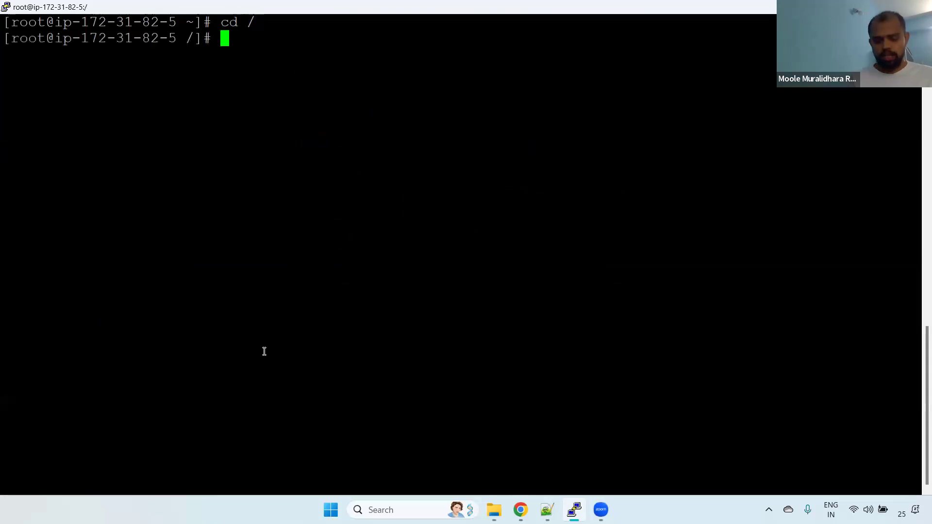
{"action": "type", "text": "ll"}
{"action": "key", "text": "Return"}
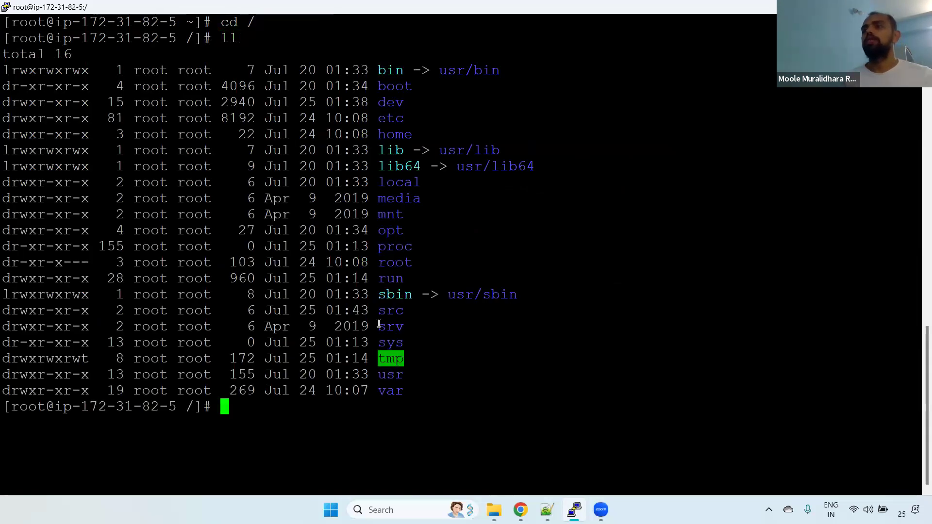
{"action": "left_click_drag", "start_coordinate": [379, 330], "coordinate": [405, 328]}
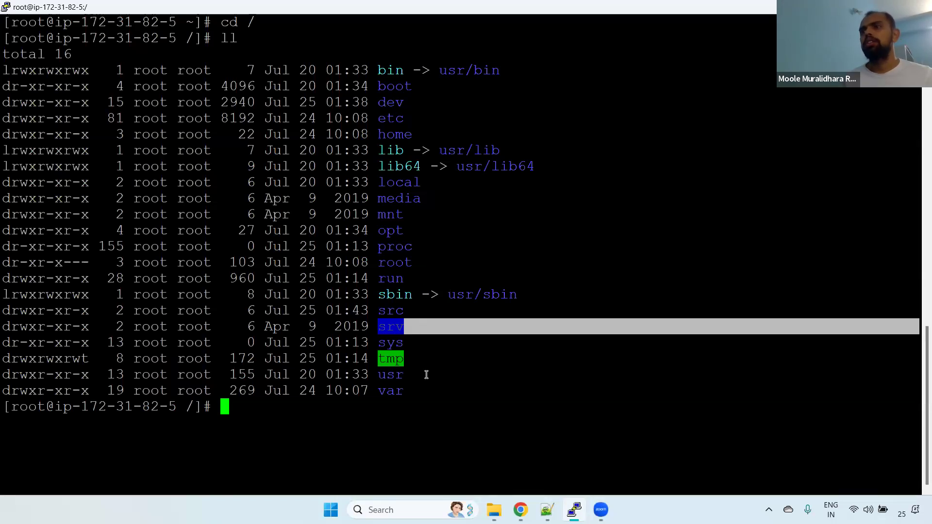
{"action": "left_click", "coordinate": [479, 245]}
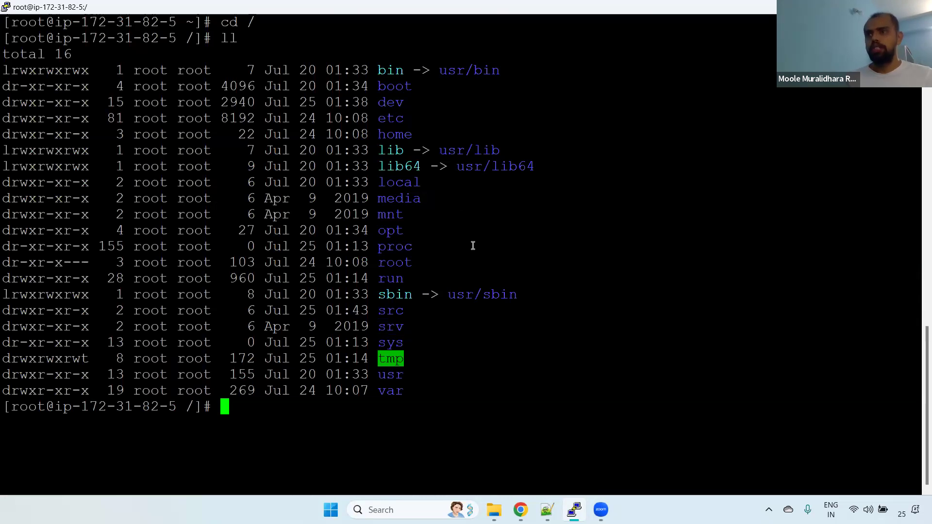
Step: Clear the terminal, return to the home directory and create the mount point directory /data
{"action": "key", "text": "ctrl+l"}
{"action": "type", "text": "cd"}
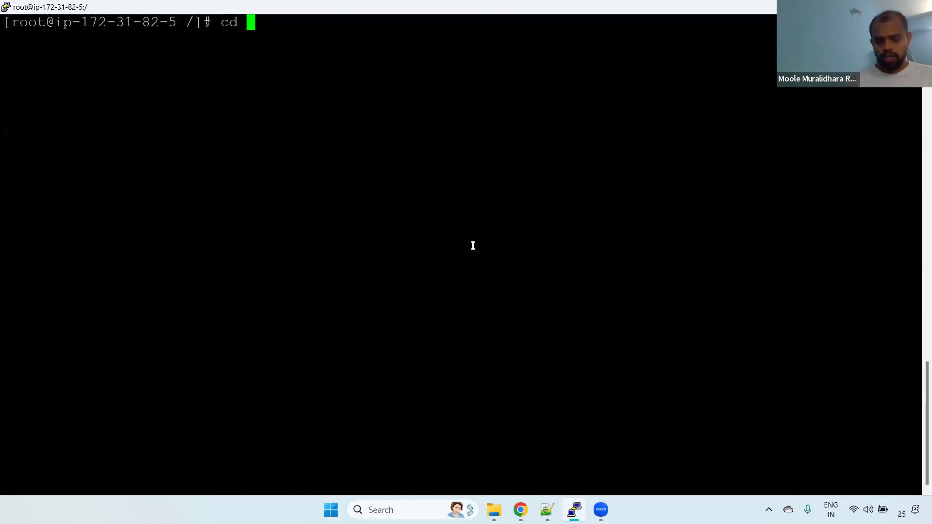
{"action": "key", "text": "BackSpace"}
{"action": "key", "text": "BackSpace"}
{"action": "key", "text": "BackSpace"}
{"action": "type", "text": "cd"}
{"action": "key", "text": "Return"}
{"action": "type", "text": "mkdir /"}
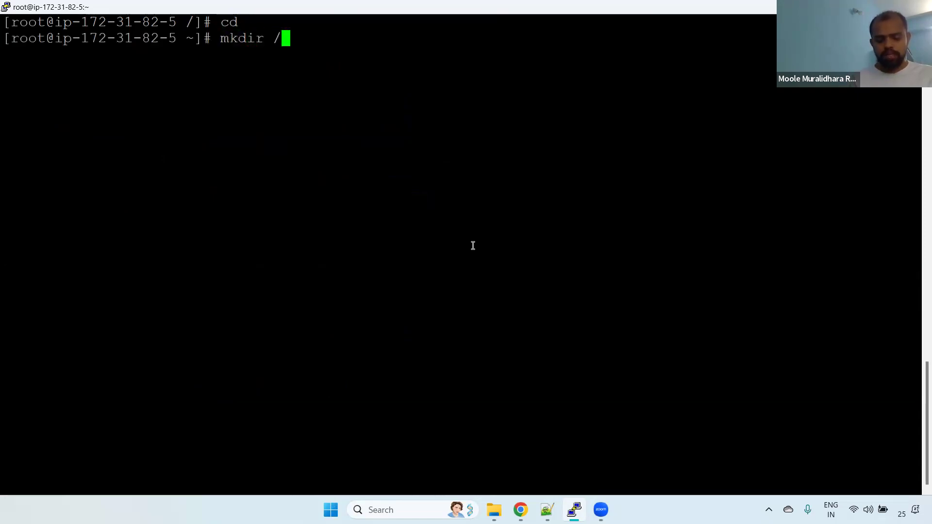
{"action": "type", "text": "data"}
{"action": "key", "text": "Return"}
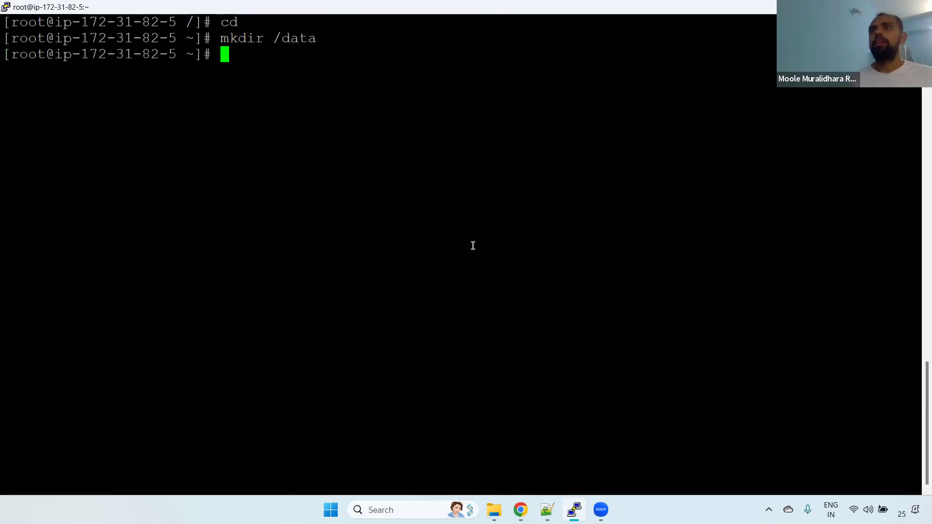
Step: Move to the filesystem root and examine the data directory's entry in its detailed listing
{"action": "type", "text": "c"}
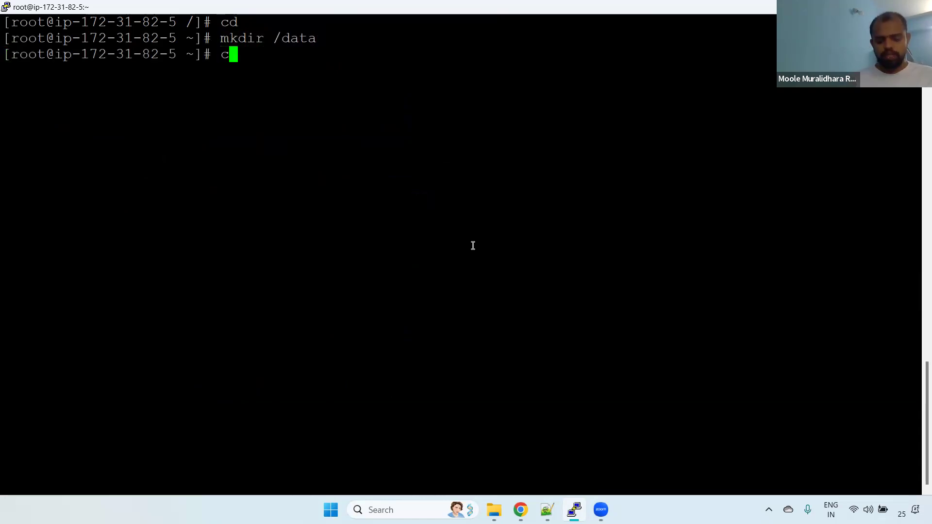
{"action": "type", "text": "d /"}
{"action": "key", "text": "Return"}
{"action": "type", "text": "ll"}
{"action": "key", "text": "Return"}
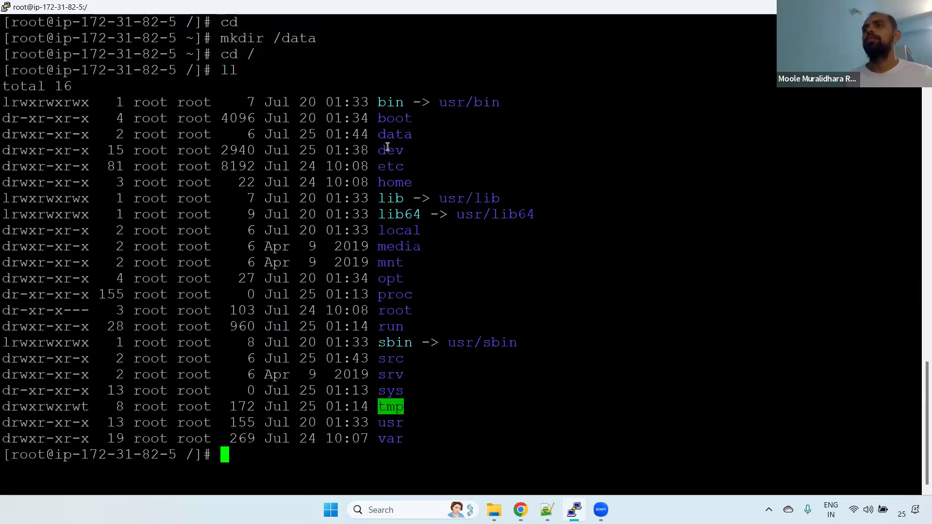
{"action": "left_click_drag", "start_coordinate": [381, 134], "coordinate": [414, 134]}
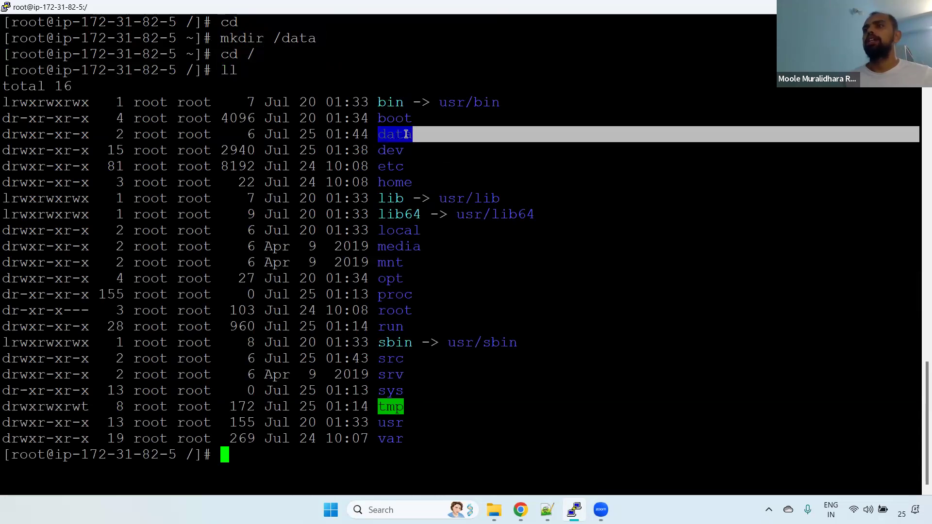
{"action": "left_click_drag", "start_coordinate": [281, 135], "coordinate": [408, 135]}
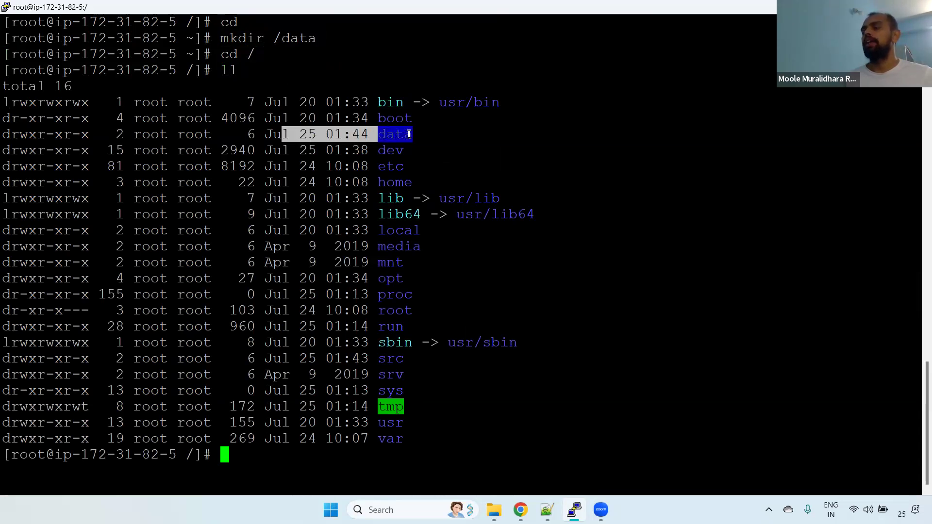
{"action": "left_click_drag", "start_coordinate": [371, 374], "coordinate": [408, 375]}
{"action": "left_click_drag", "start_coordinate": [330, 374], "coordinate": [372, 373]}
{"action": "left_click_drag", "start_coordinate": [277, 39], "coordinate": [298, 40]}
{"action": "left_click", "coordinate": [467, 91]}
Step: Clear the terminal and check the mount command in step 6 of the Day-4 notes in Chrome before returning to PuTTY
{"action": "key", "text": "ctrl+l"}
{"action": "key", "text": "alt+Tab"}
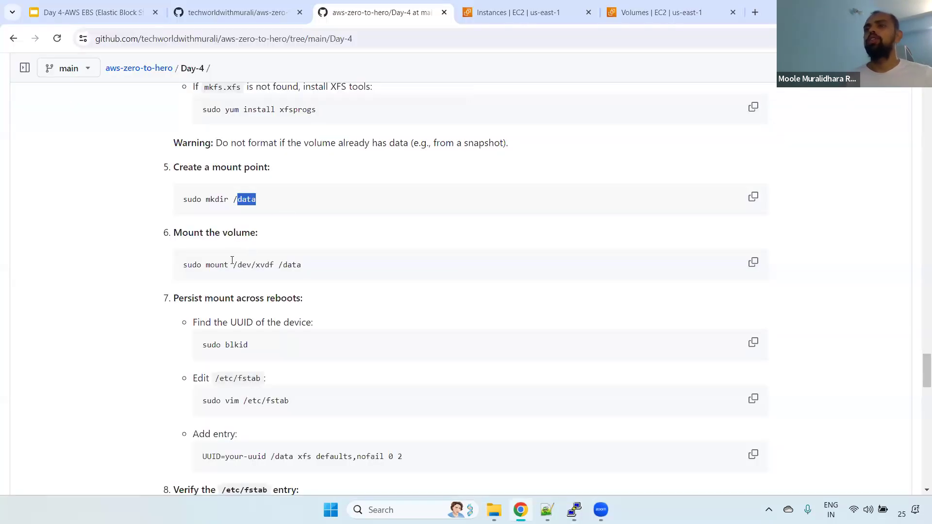
{"action": "double_click", "coordinate": [213, 264]}
{"action": "key", "text": "alt+Tab"}
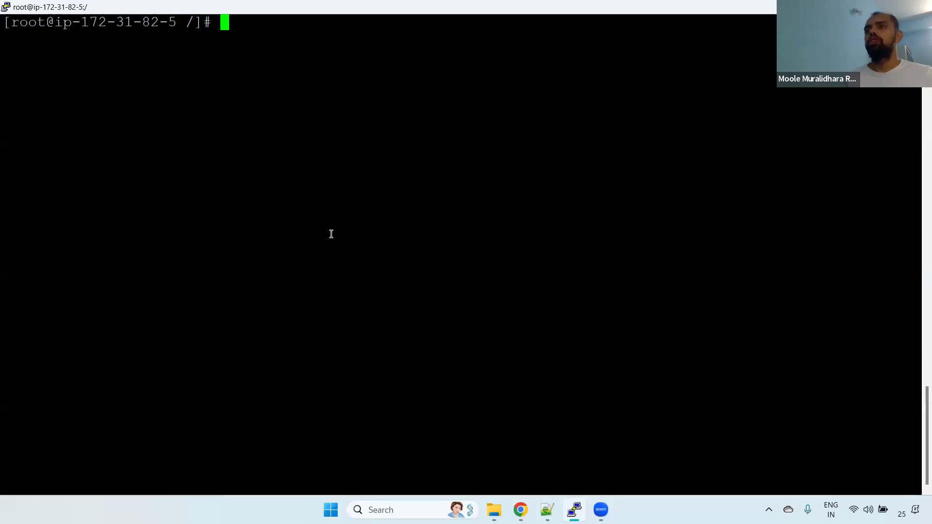
Step: List the block devices to identify the 500G disk, and return to the home directory
{"action": "type", "text": "lsblk"}
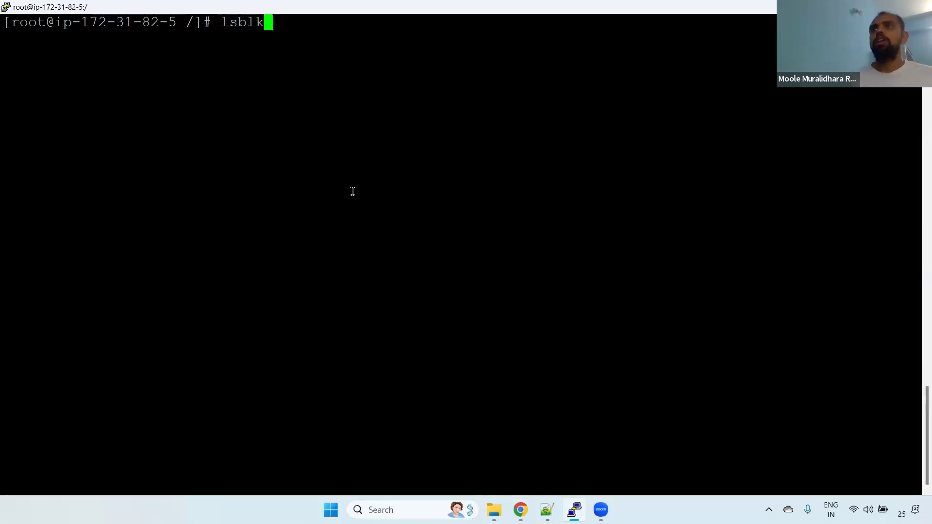
{"action": "key", "text": "Return"}
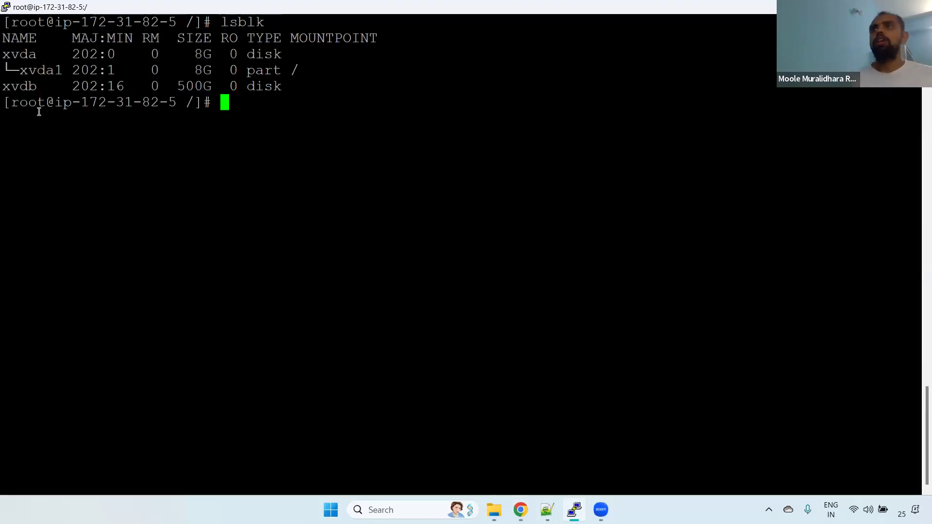
{"action": "double_click", "coordinate": [19, 86]}
{"action": "key", "text": "super+c"}
{"action": "left_click", "coordinate": [285, 119]}
{"action": "type", "text": "cd"}
{"action": "key", "text": "Return"}
{"action": "key", "text": "Return"}
{"action": "key", "text": "alt+Tab"}
{"action": "key", "text": "alt+Tab"}
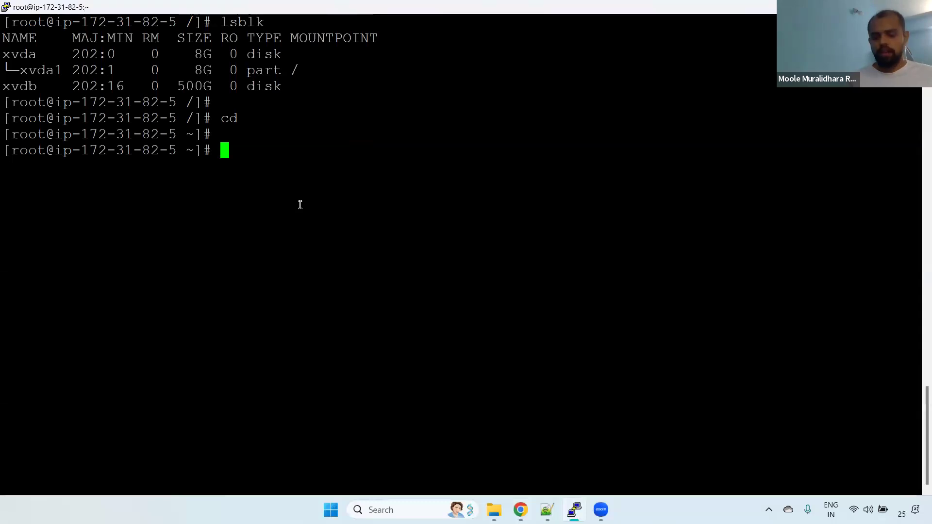
Step: Mount /dev/xvdb at /data, checking the command's syntax against step 6 of the Day-4 notes in Chrome
{"action": "type", "text": "mount"}
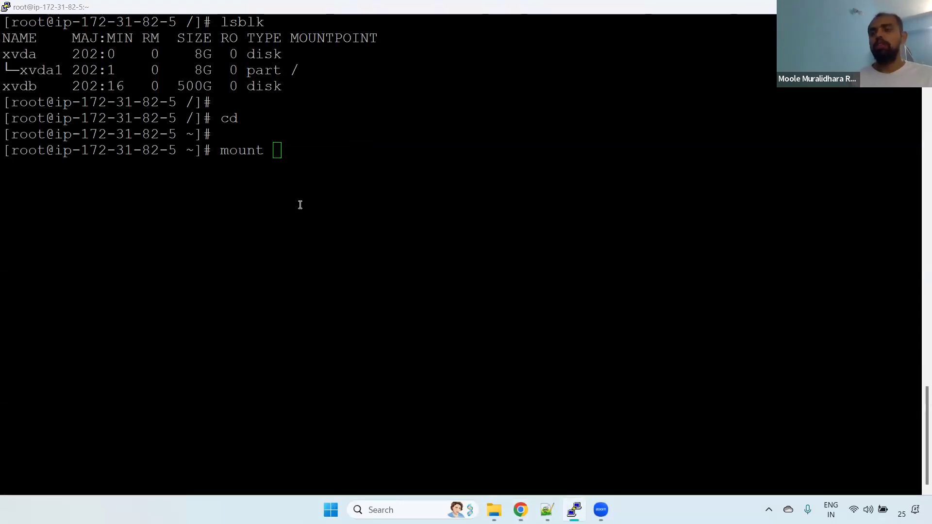
{"action": "key", "text": "alt+Tab"}
{"action": "double_click", "coordinate": [240, 264]}
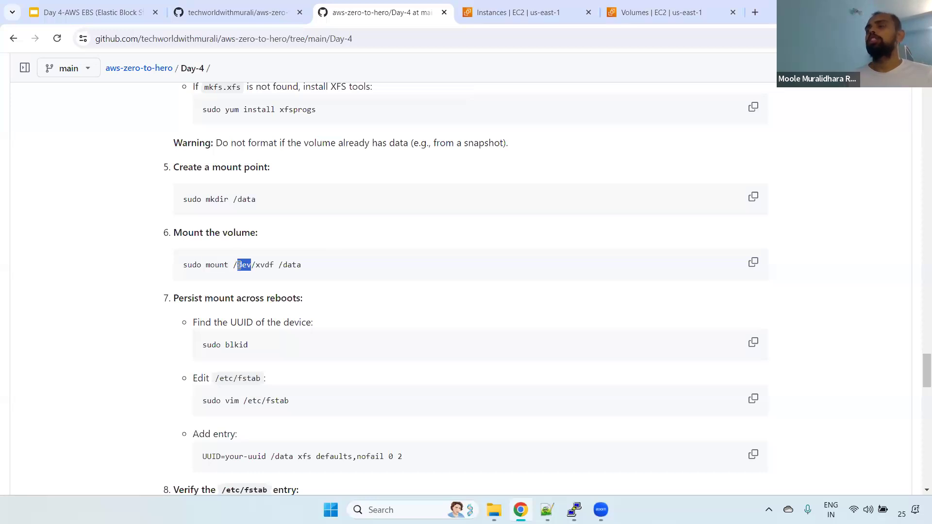
{"action": "key", "text": "alt+Tab"}
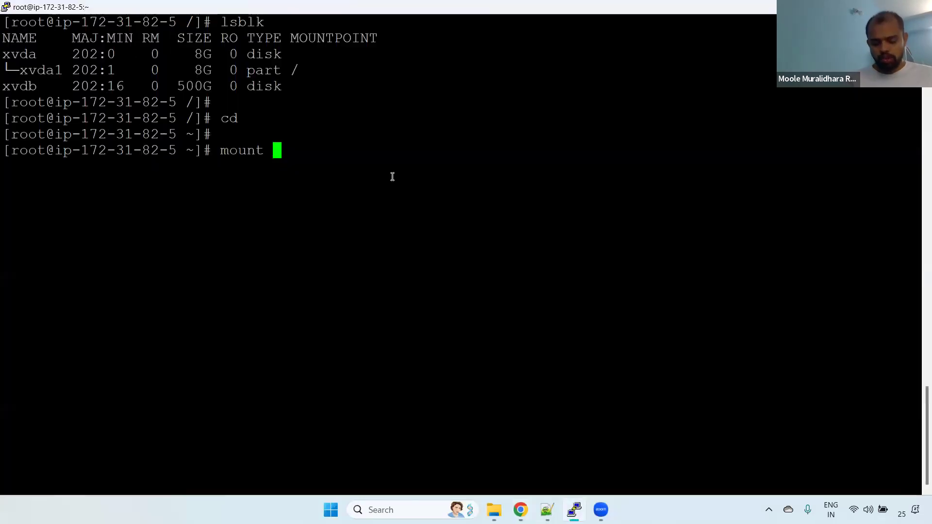
{"action": "type", "text": "/dev/"}
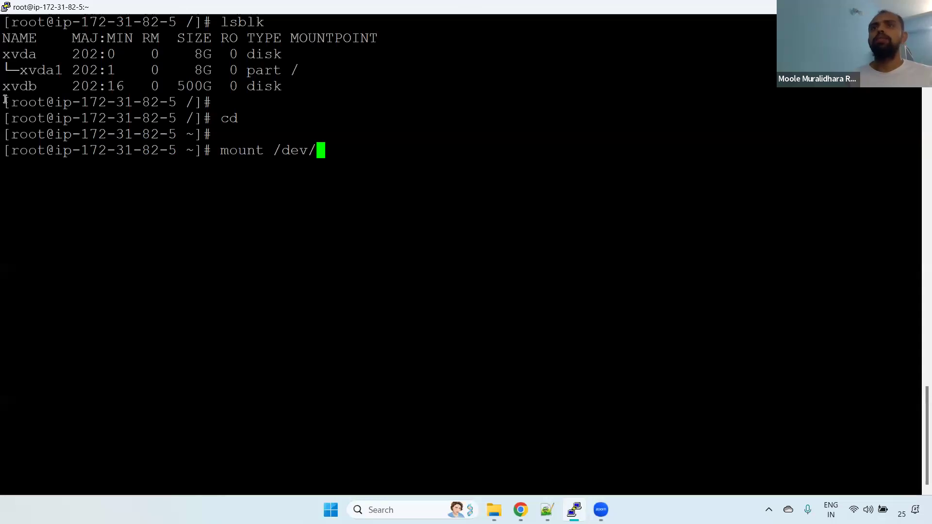
{"action": "left_click_drag", "start_coordinate": [3, 86], "coordinate": [36, 87]}
{"action": "right_click", "coordinate": [36, 88]}
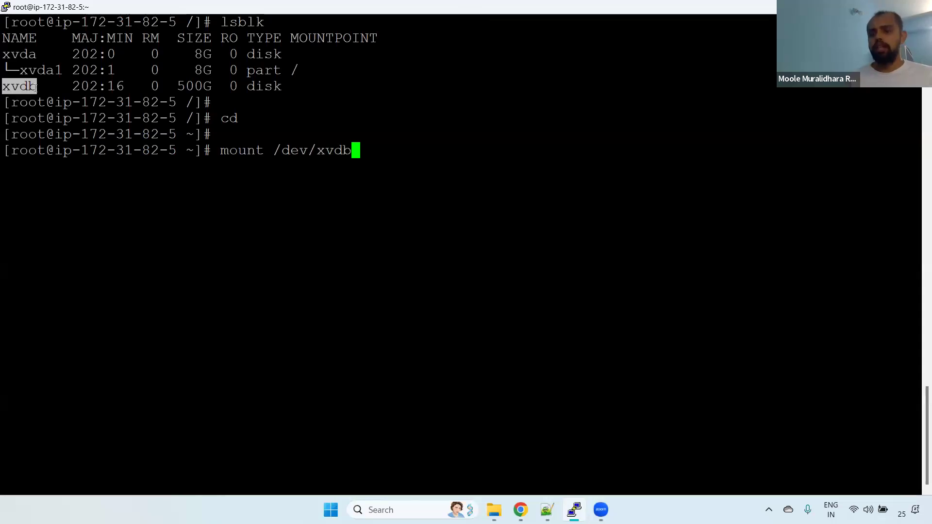
{"action": "type", "text": "/data"}
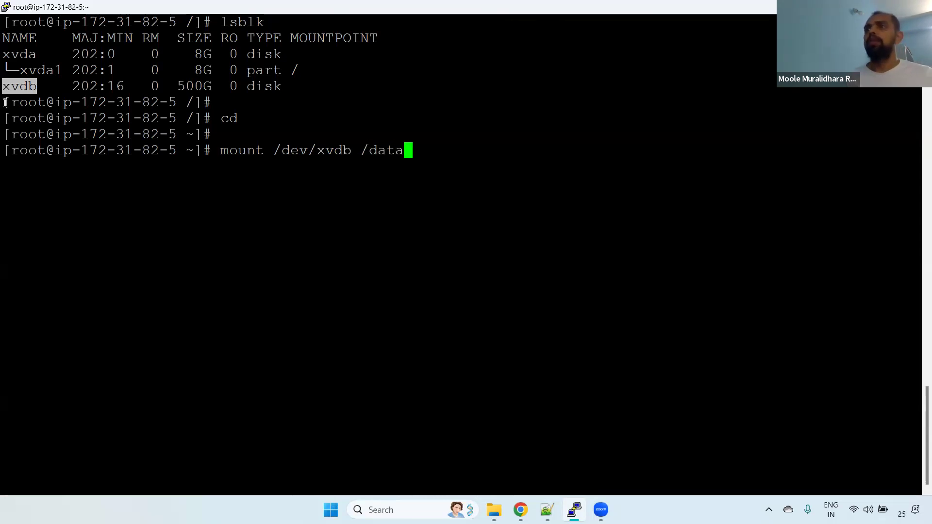
{"action": "left_click_drag", "start_coordinate": [274, 150], "coordinate": [425, 151]}
{"action": "left_click", "coordinate": [429, 152]}
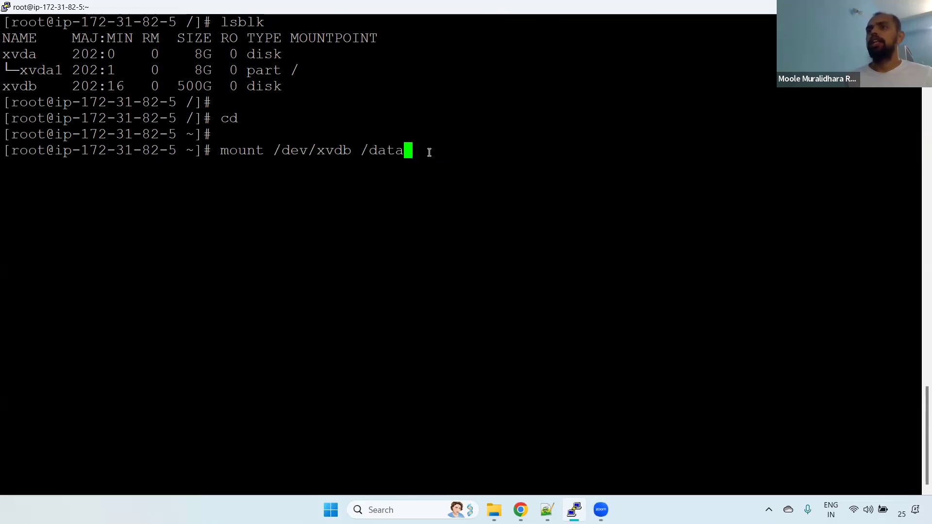
{"action": "key", "text": "Return"}
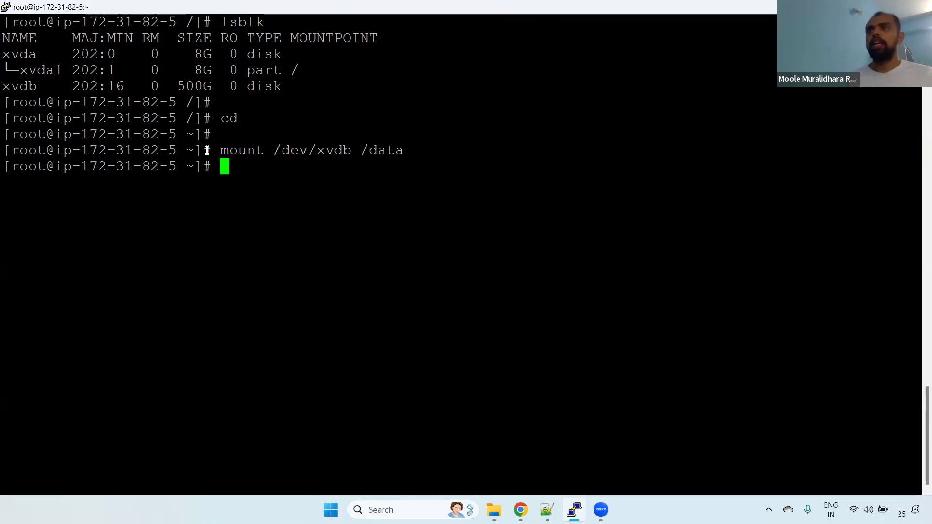
Step: List disk usage in human-readable units with df -h and examine the size, used space, available space and mount point of /dev/xvdb
{"action": "key", "text": "alt+Tab"}
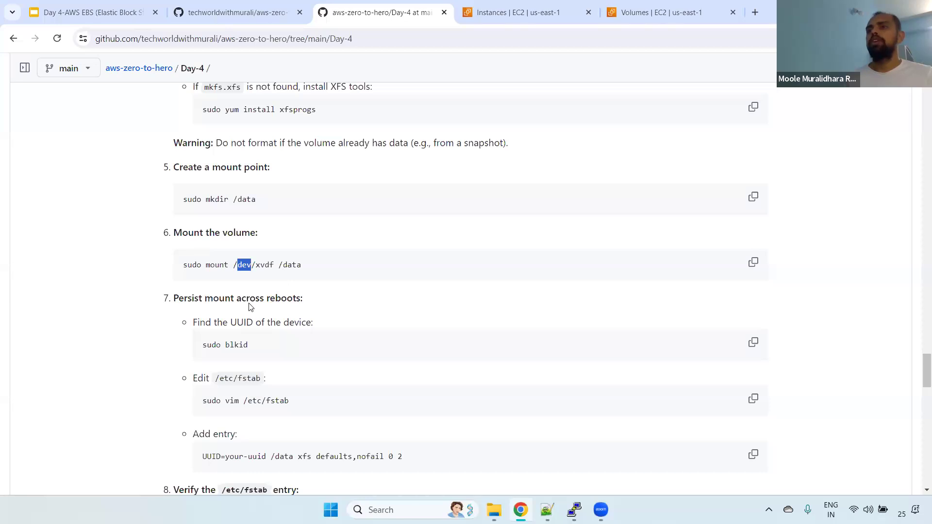
{"action": "left_click", "coordinate": [252, 265]}
{"action": "key", "text": "alt+Tab"}
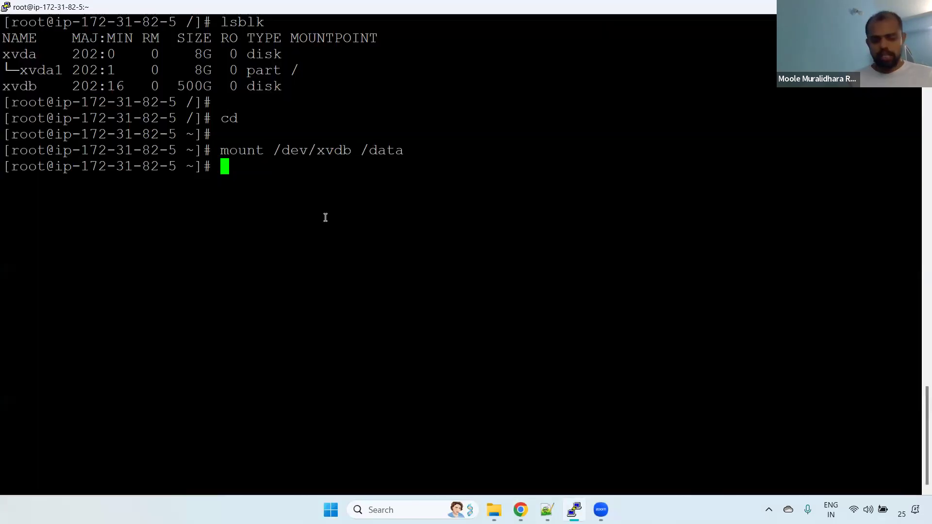
{"action": "type", "text": "df -h"}
{"action": "key", "text": "Return"}
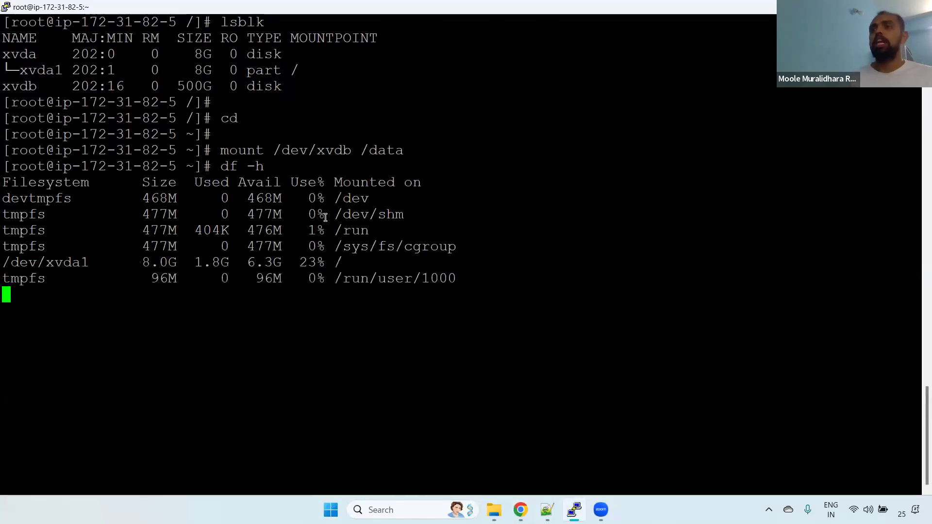
{"action": "left_click_drag", "start_coordinate": [335, 294], "coordinate": [386, 294]}
{"action": "left_click_drag", "start_coordinate": [137, 294], "coordinate": [168, 294]}
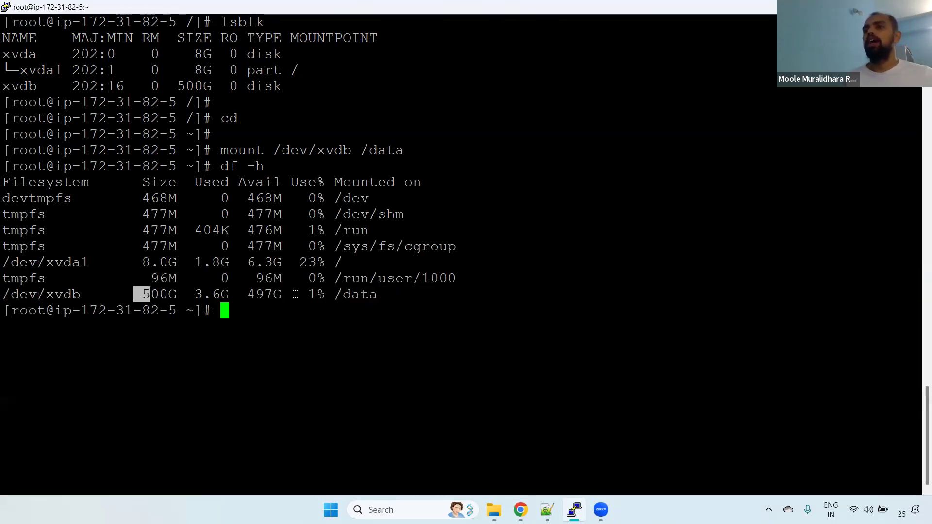
{"action": "left_click_drag", "start_coordinate": [248, 295], "coordinate": [277, 294]}
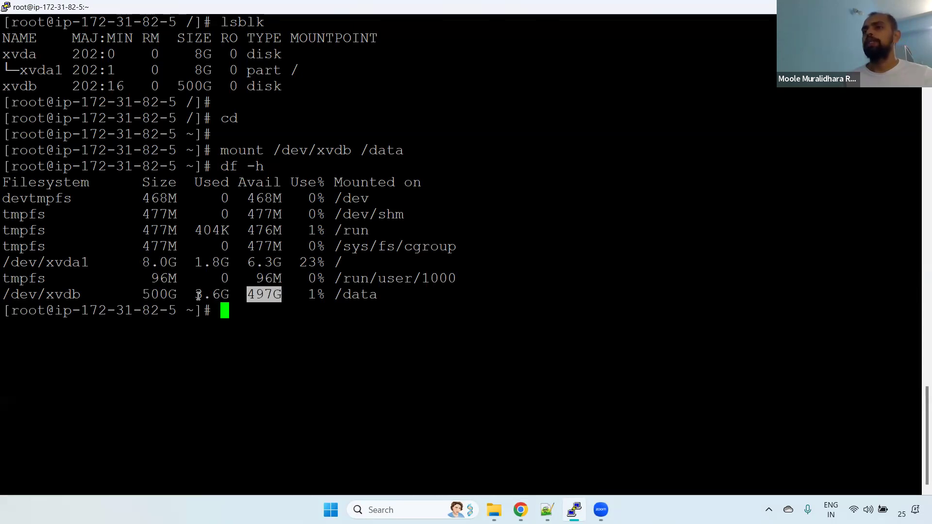
{"action": "left_click_drag", "start_coordinate": [195, 294], "coordinate": [217, 294]}
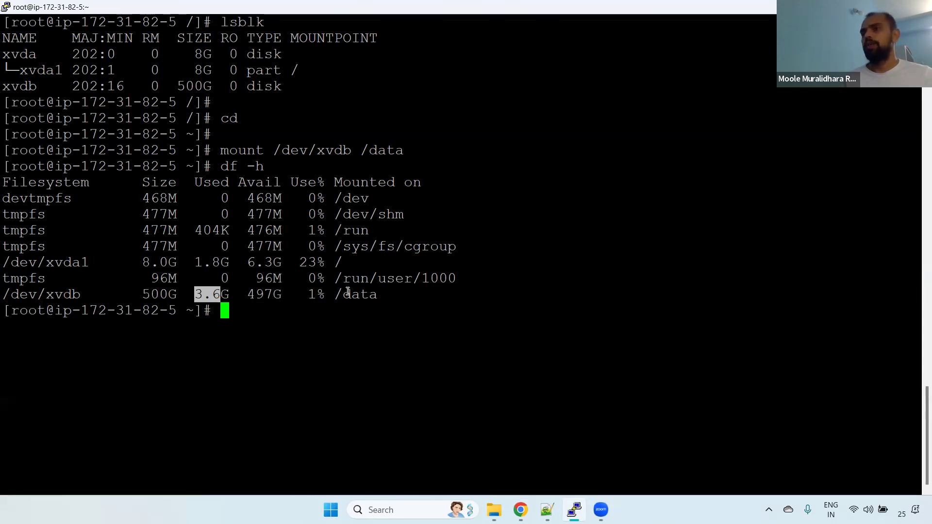
{"action": "left_click_drag", "start_coordinate": [336, 294], "coordinate": [372, 294]}
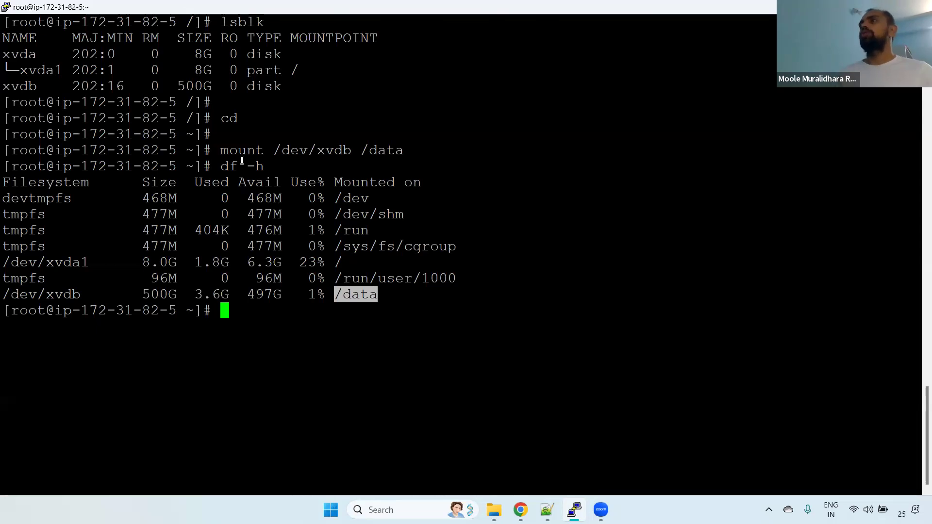
{"action": "left_click", "coordinate": [0, 270]}
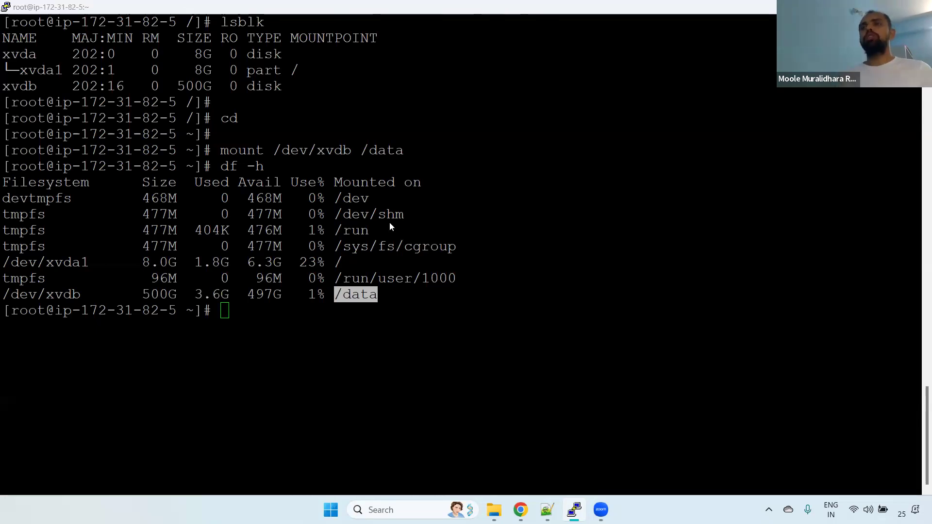
Step: Look up the existing-filesystem check command in step 3 of the Day-4 notes in Chrome and return to PuTTY
{"action": "key", "text": "alt+Tab"}
{"action": "left_click_drag", "start_coordinate": [926, 364], "coordinate": [926, 338]}
{"action": "left_click_drag", "start_coordinate": [233, 312], "coordinate": [312, 315]}
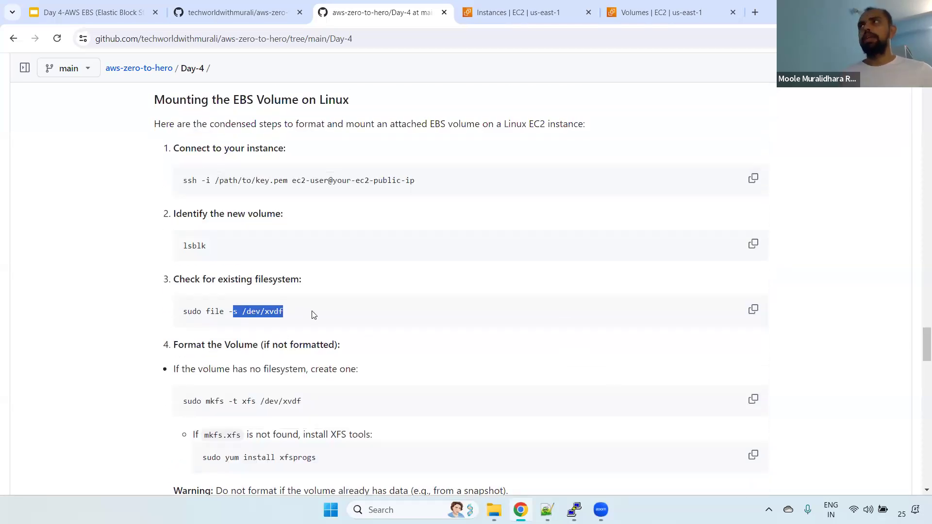
{"action": "key", "text": "alt+Tab"}
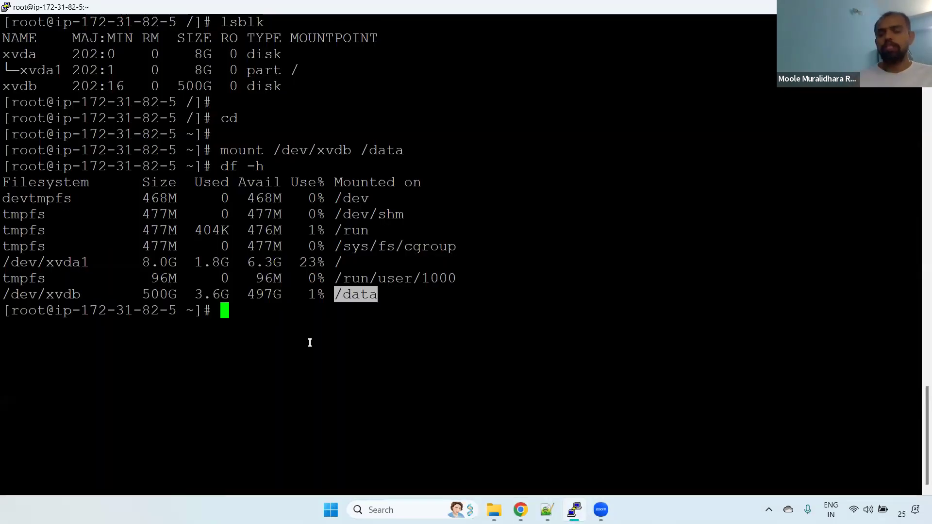
{"action": "key", "text": "alt+Tab"}
{"action": "key", "text": "alt+Tab"}
Step: Check the filesystem type of /dev/xvdb with file -s and examine the output line
{"action": "type", "text": "file -s "}
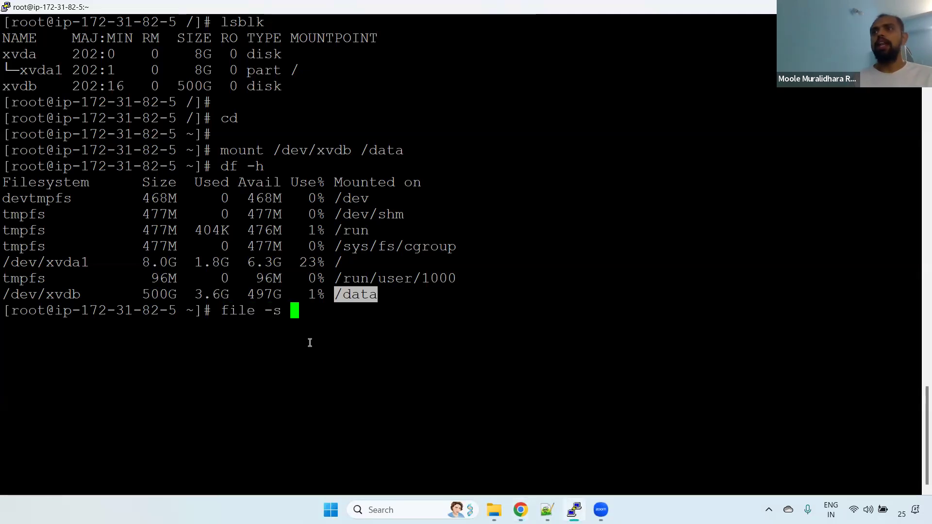
{"action": "type", "text": "/d"}
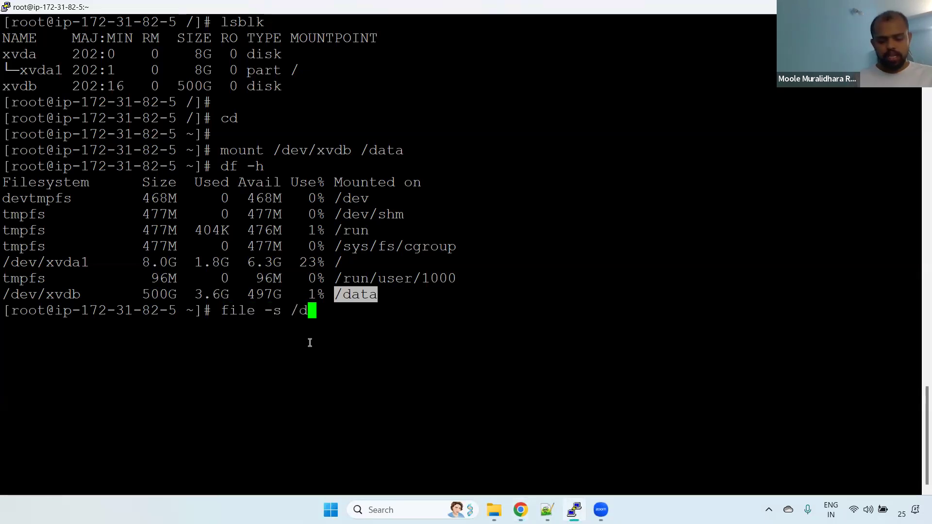
{"action": "type", "text": "ev/xvdb"}
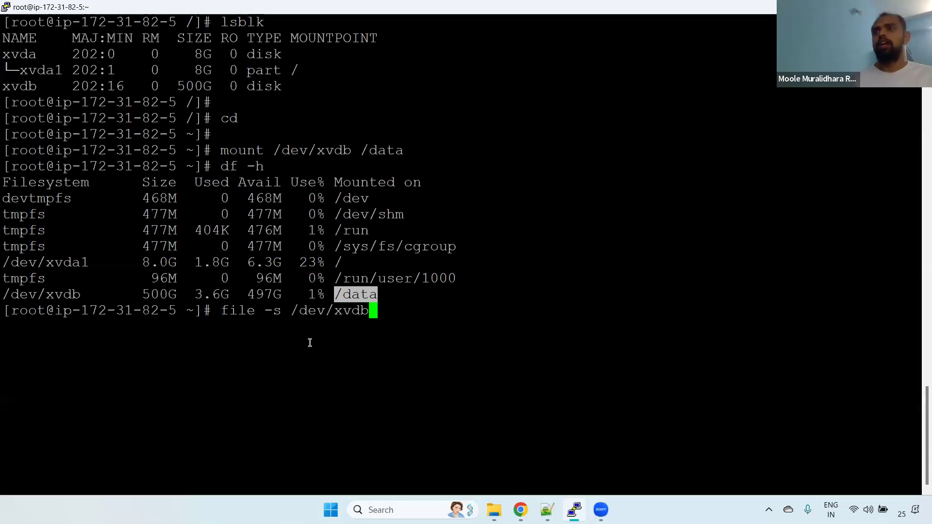
{"action": "key", "text": "Return"}
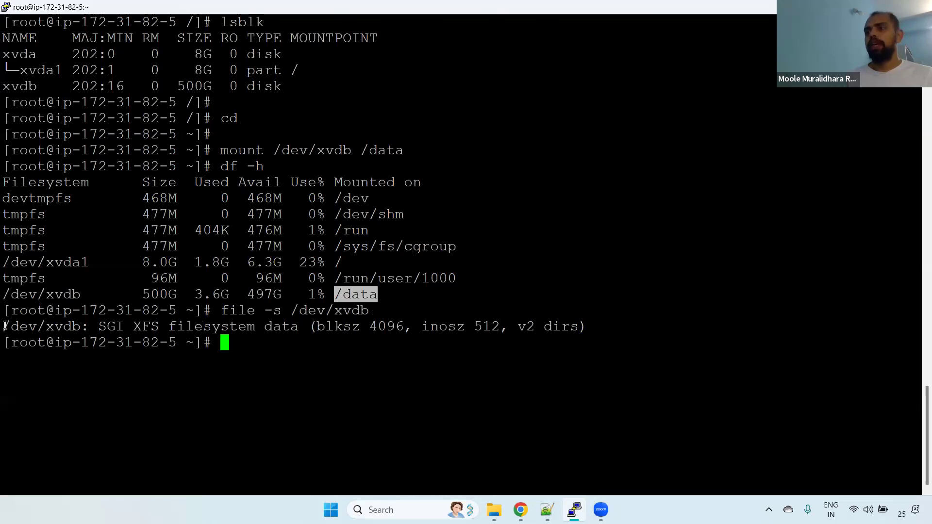
{"action": "left_click_drag", "start_coordinate": [5, 326], "coordinate": [582, 328]}
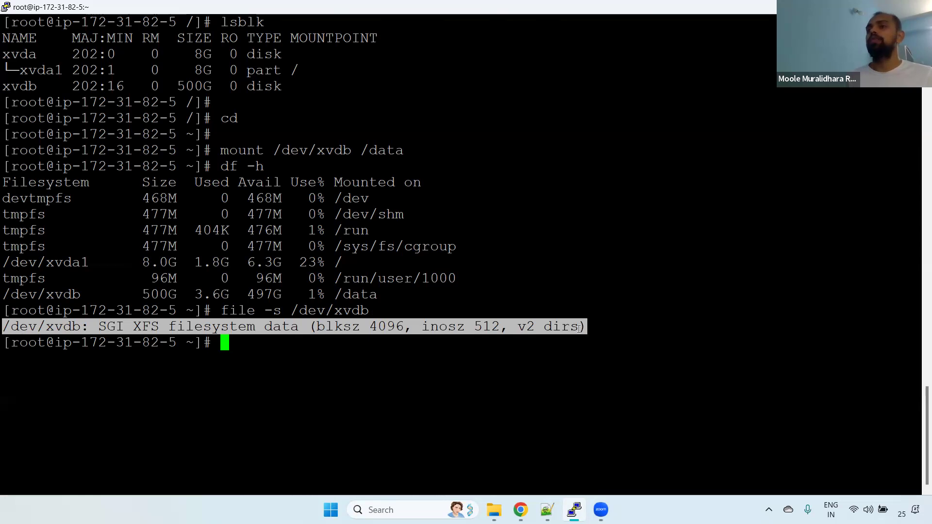
{"action": "left_click", "coordinate": [314, 366]}
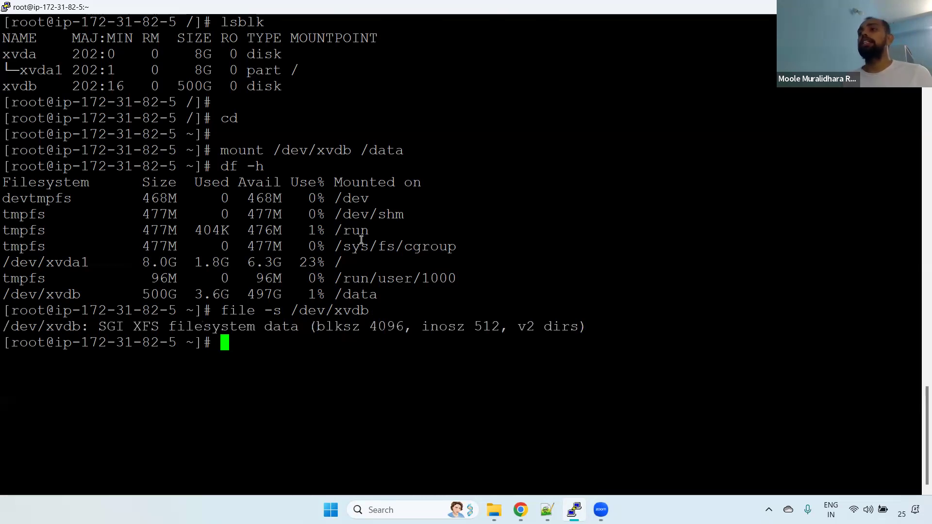
Step: Switch to the Day-4 guide in Chrome and review its instructions for formatting the volume as XFS
{"action": "key", "text": "alt+Tab"}
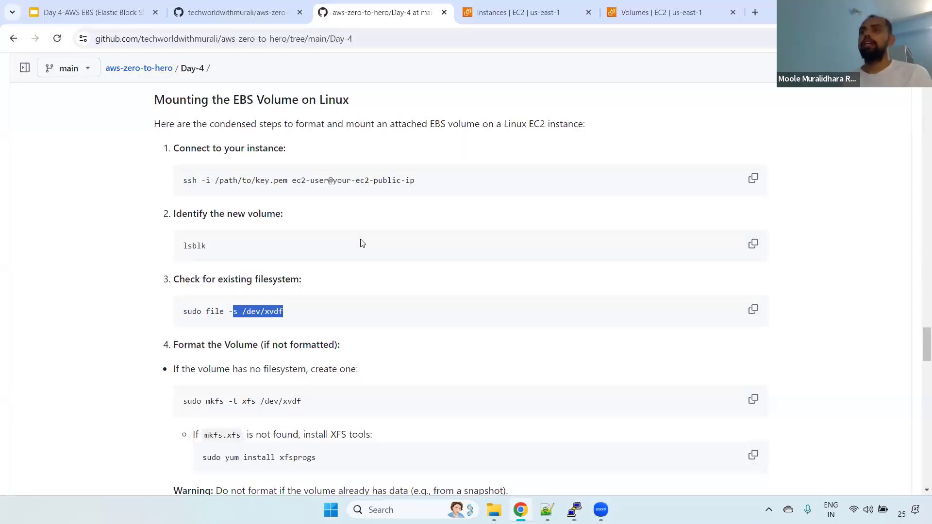
{"action": "left_click_drag", "start_coordinate": [204, 401], "coordinate": [324, 404]}
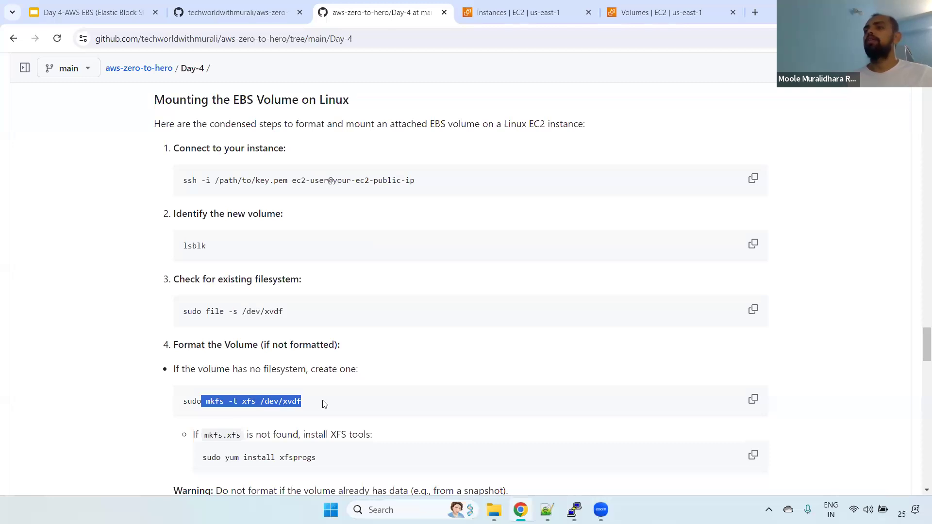
{"action": "scroll", "coordinate": [715, 319], "scroll_direction": "down", "scroll_amount": 3}
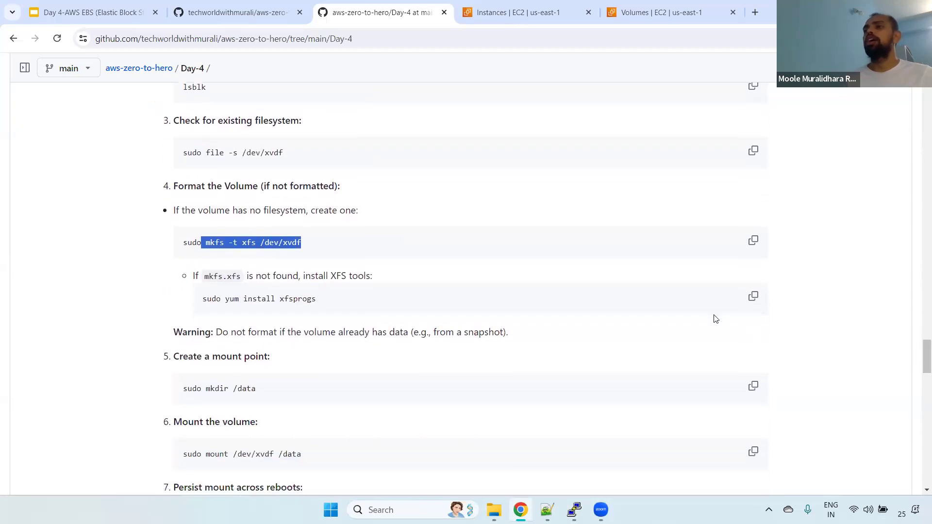
{"action": "left_click", "coordinate": [213, 242]}
{"action": "left_click_drag", "start_coordinate": [192, 243], "coordinate": [337, 247]}
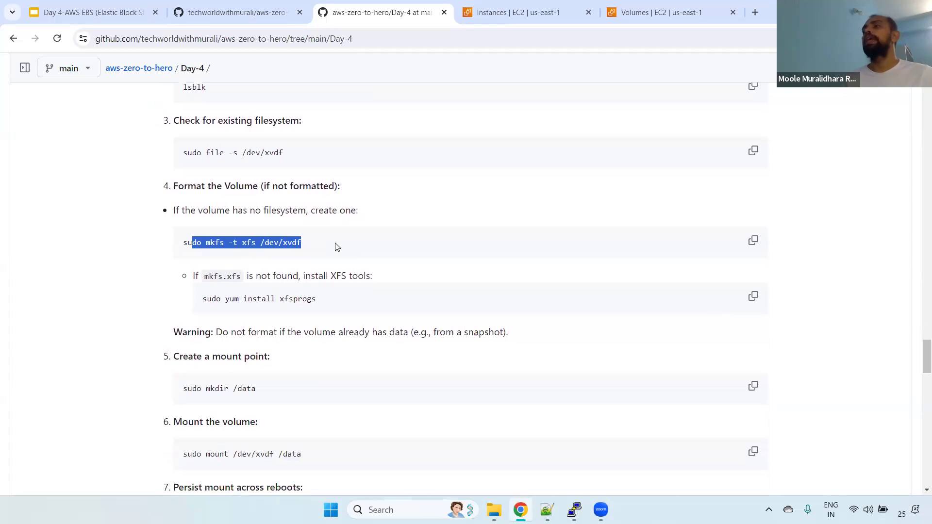
{"action": "left_click_drag", "start_coordinate": [193, 390], "coordinate": [266, 393]}
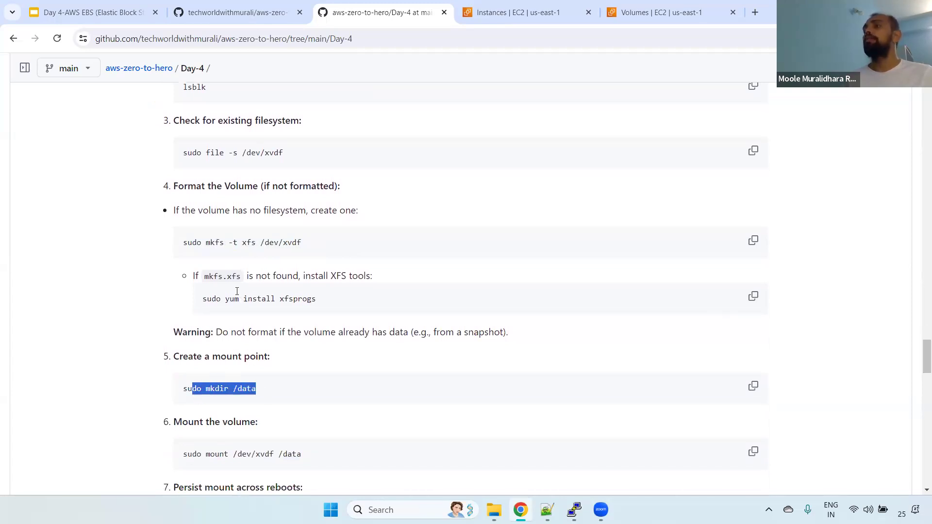
{"action": "left_click", "coordinate": [236, 244]}
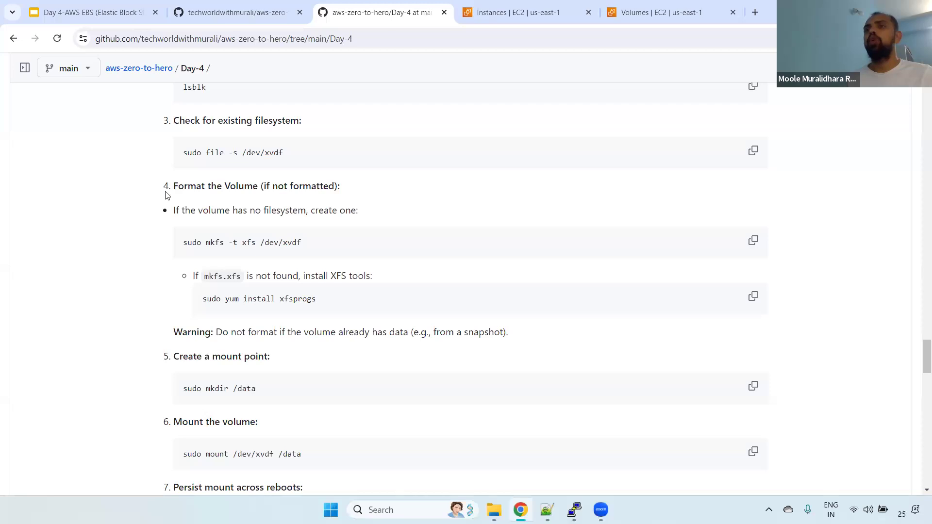
{"action": "left_click_drag", "start_coordinate": [169, 185], "coordinate": [432, 300]}
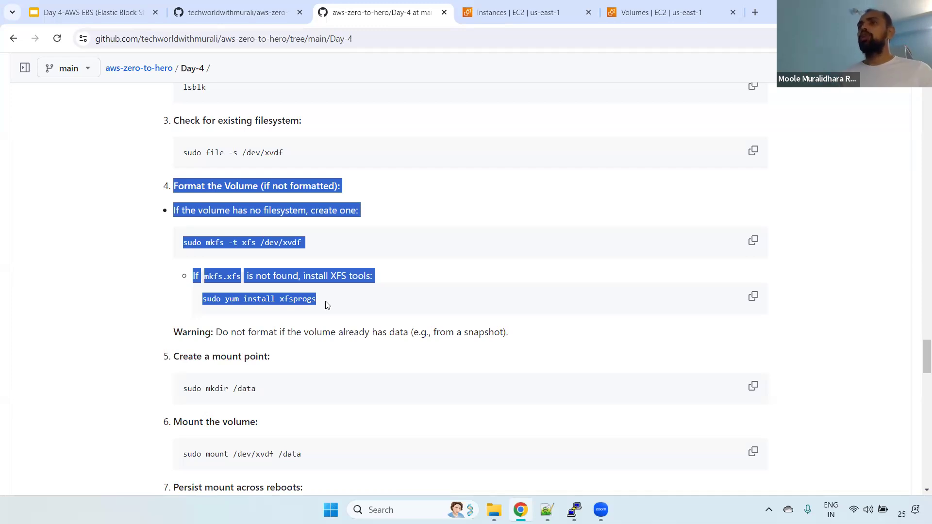
{"action": "left_click_drag", "start_coordinate": [174, 184], "coordinate": [339, 298]}
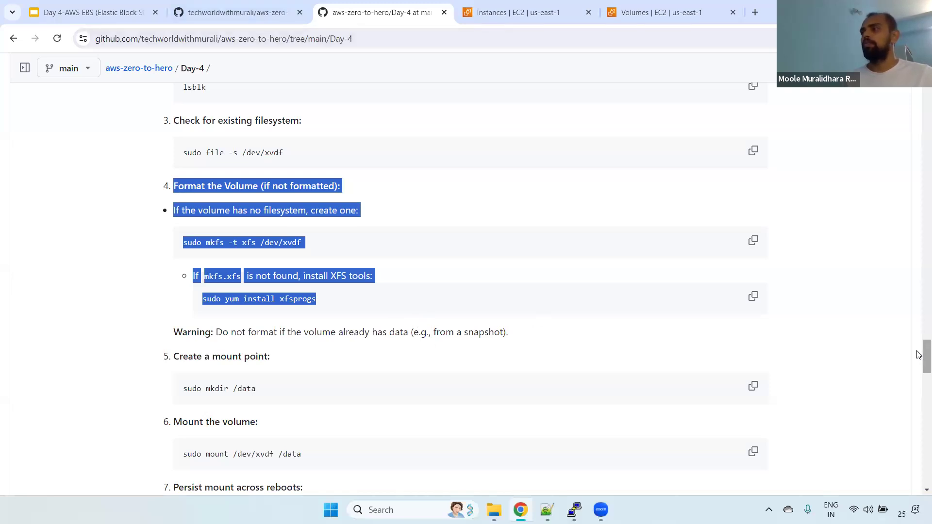
Step: Review the guide's commands for creating the /data mount point and mounting the volume on it
{"action": "scroll", "coordinate": [922, 359], "scroll_direction": "down", "scroll_amount": 3}
{"action": "left_click", "coordinate": [209, 215]}
{"action": "left_click_drag", "start_coordinate": [202, 216], "coordinate": [279, 222]}
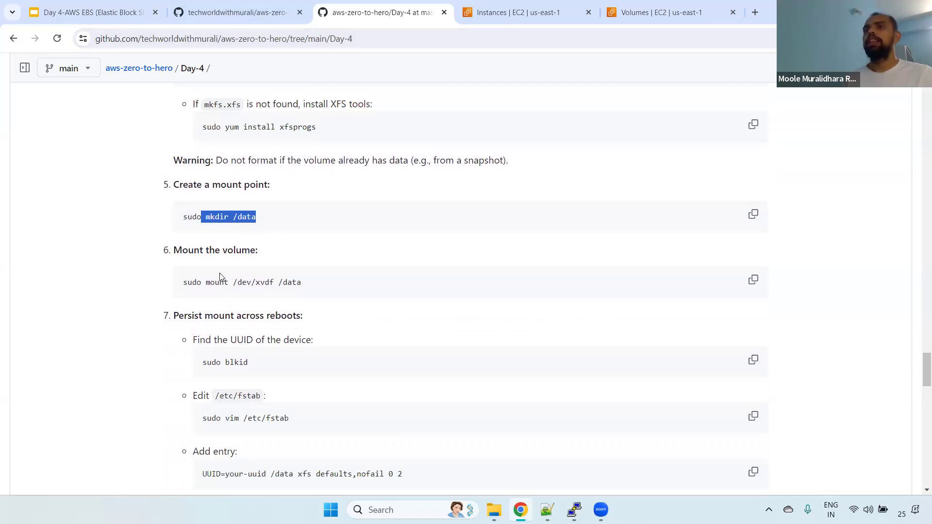
{"action": "left_click_drag", "start_coordinate": [174, 250], "coordinate": [264, 251]}
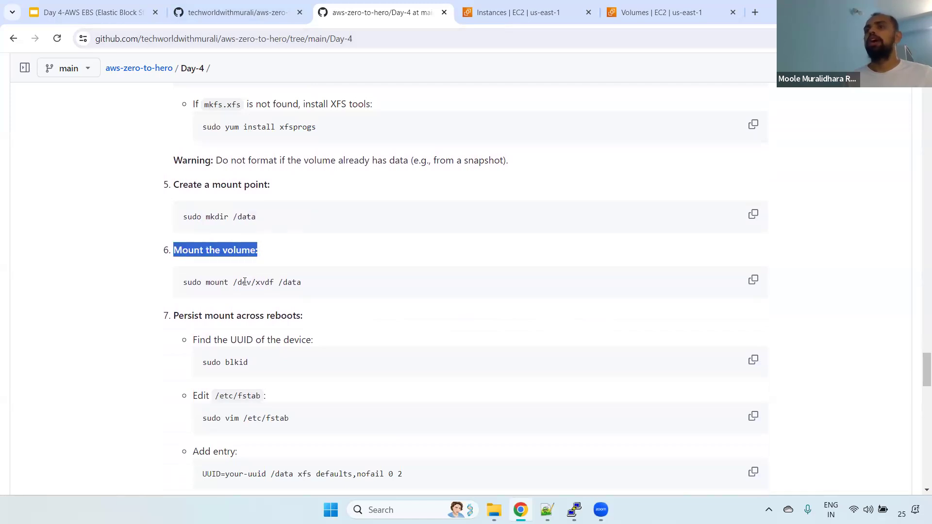
{"action": "left_click_drag", "start_coordinate": [237, 282], "coordinate": [277, 283]}
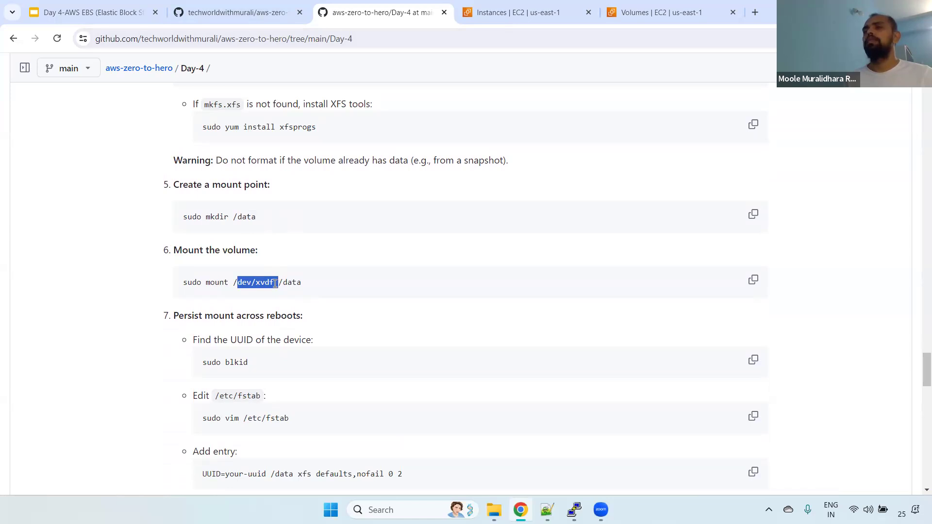
Step: Switch back to the PuTTY terminal and review the xvdb disk entry and the mount, df and file commands already run
{"action": "key", "text": "alt+Tab"}
{"action": "left_click_drag", "start_coordinate": [275, 150], "coordinate": [350, 151]}
{"action": "left_click_drag", "start_coordinate": [6, 85], "coordinate": [33, 88]}
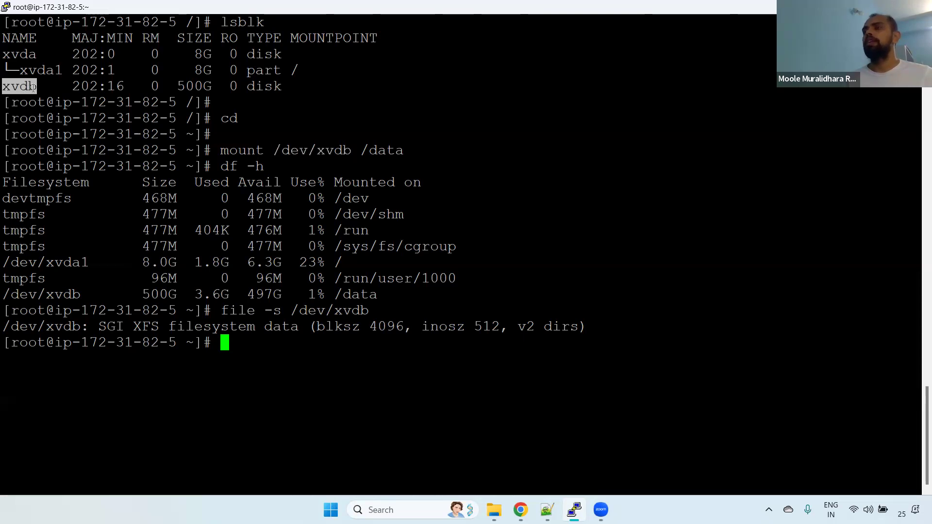
{"action": "left_click_drag", "start_coordinate": [361, 150], "coordinate": [411, 152]}
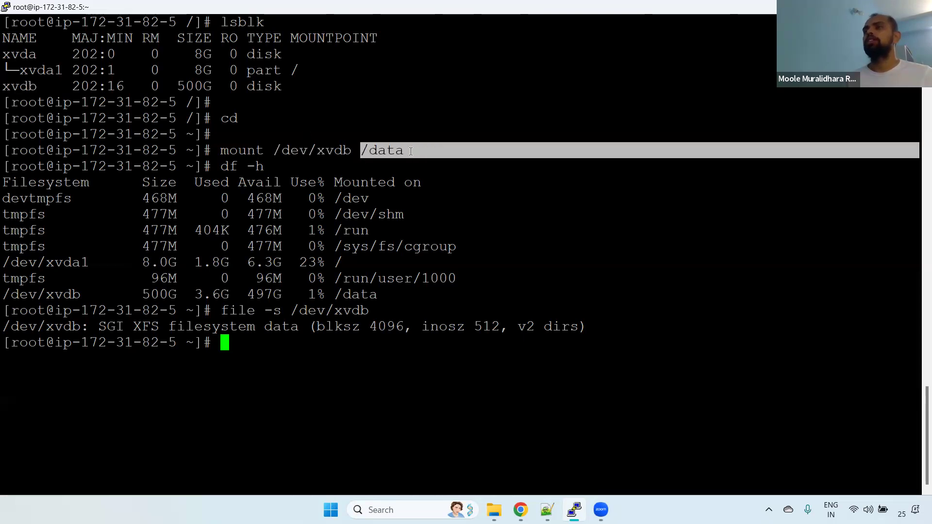
{"action": "left_click_drag", "start_coordinate": [220, 167], "coordinate": [278, 167]}
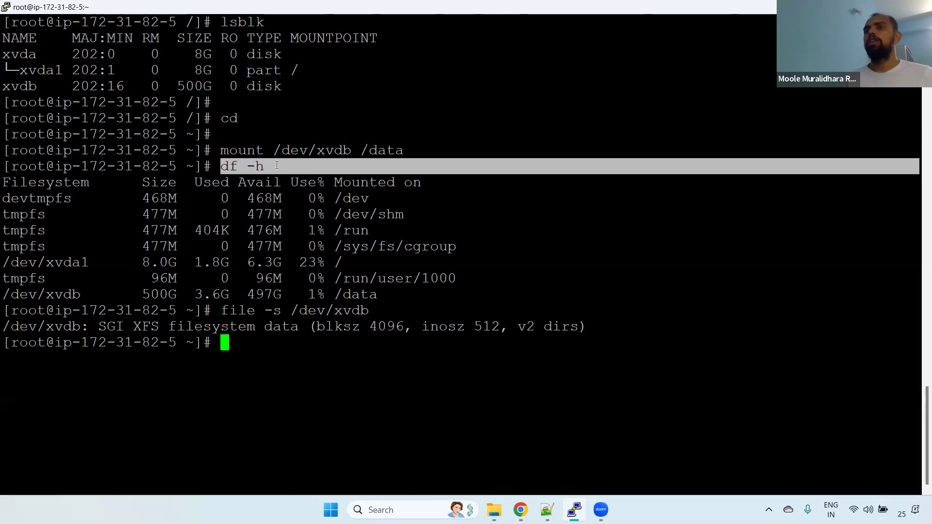
{"action": "left_click_drag", "start_coordinate": [223, 311], "coordinate": [367, 318]}
{"action": "left_click", "coordinate": [319, 372]}
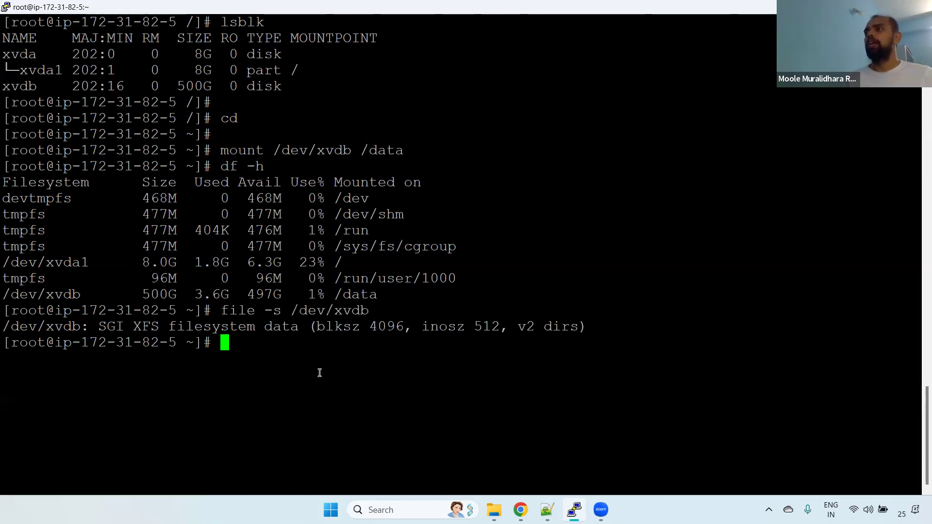
Step: Change to the /data directory and list its contents in long format
{"action": "type", "text": "cd "}
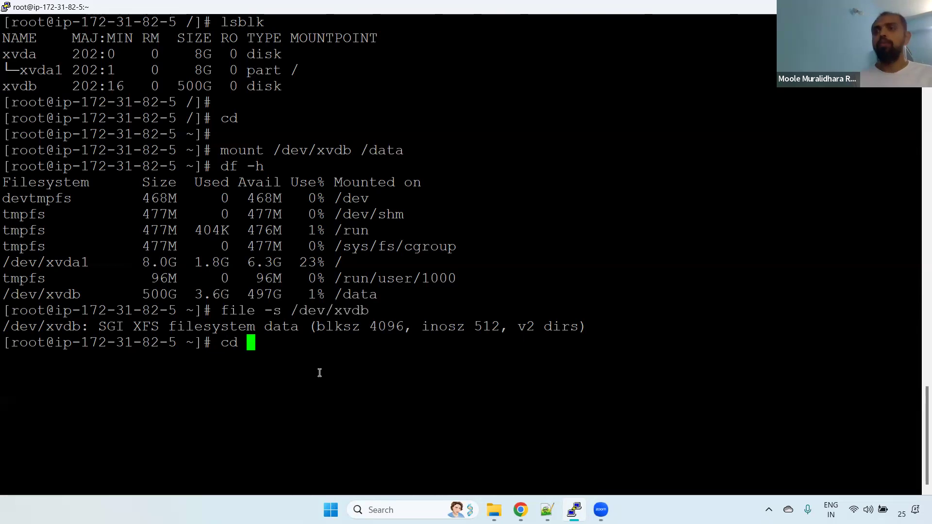
{"action": "type", "text": "/"}
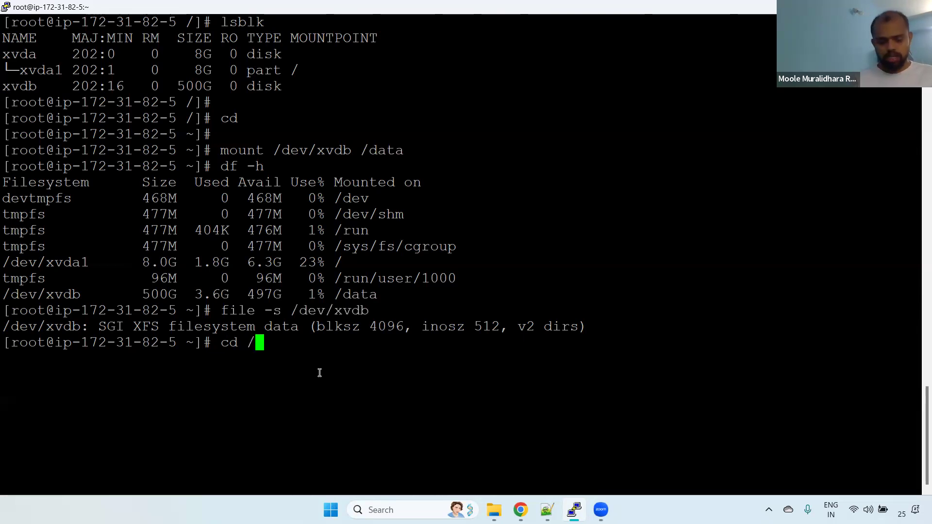
{"action": "type", "text": "dat"}
{"action": "key", "text": "Tab"}
{"action": "key", "text": "Return"}
{"action": "type", "text": "ll"}
{"action": "key", "text": "Return"}
Step: Create empty files m1, m2, m3, m4, 4m, 45m, 5m, 5m6, m6, 67m, 67m6 and 3m in /data and list them
{"action": "type", "text": "touch m1 m2 m3 m4 4m 45m 5m 5m6 m6 m6 67m 67m6 m4 3m"}
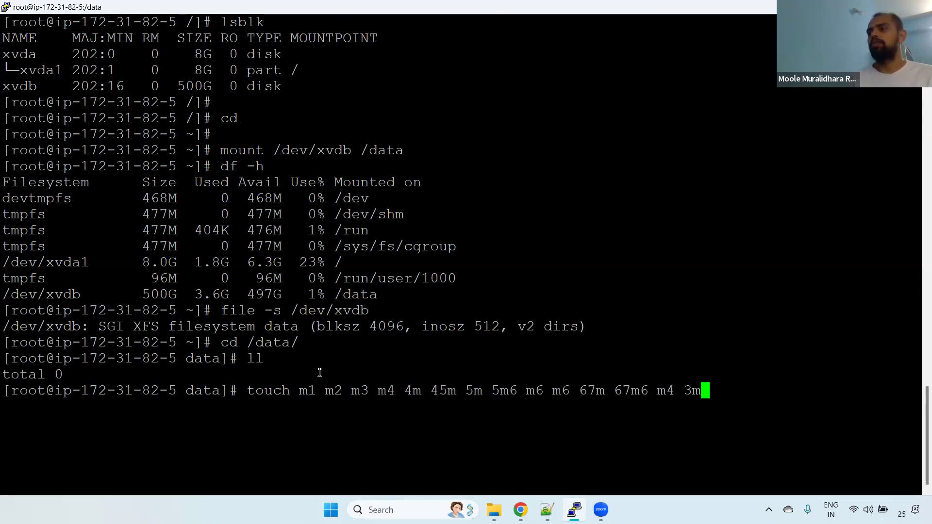
{"action": "key", "text": "Return"}
{"action": "type", "text": "ll"}
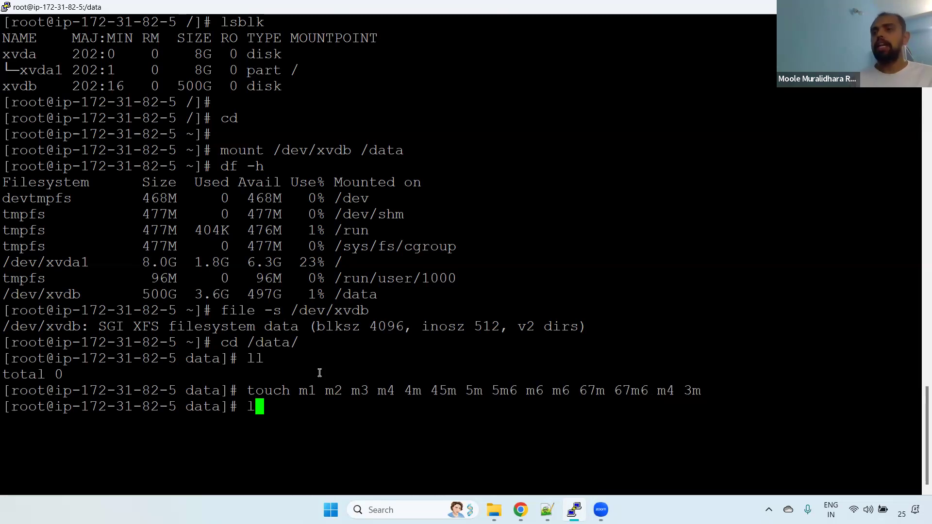
{"action": "key", "text": "Return"}
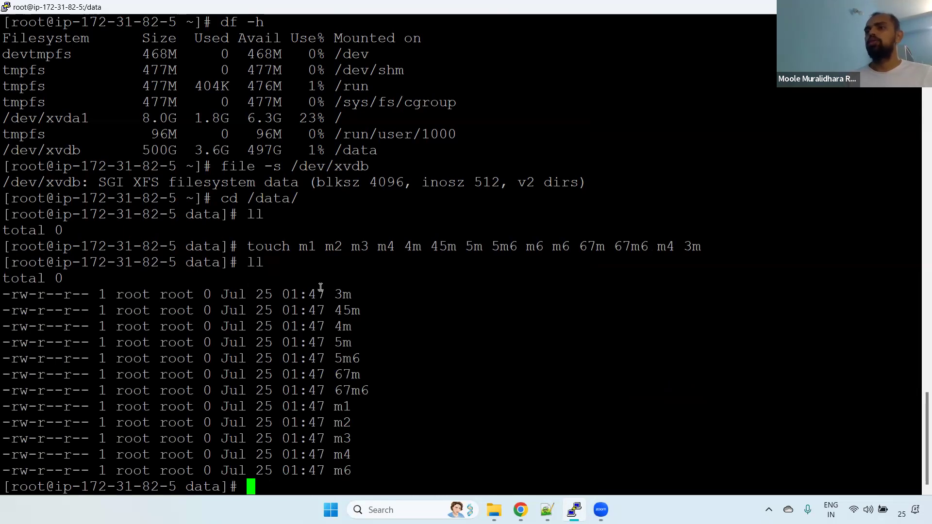
Step: Clear the terminal and list the files in /data again
{"action": "key", "text": "ctrl+l"}
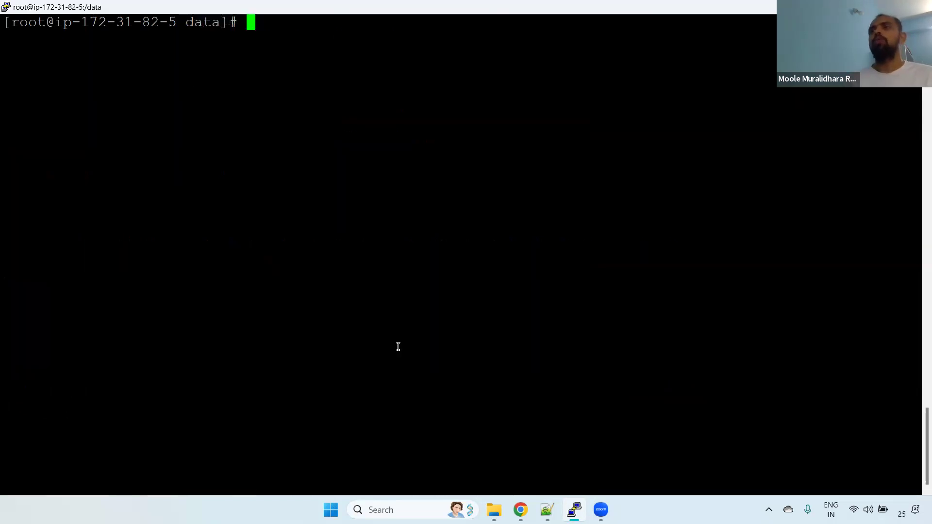
{"action": "type", "text": "ll"}
{"action": "key", "text": "Return"}
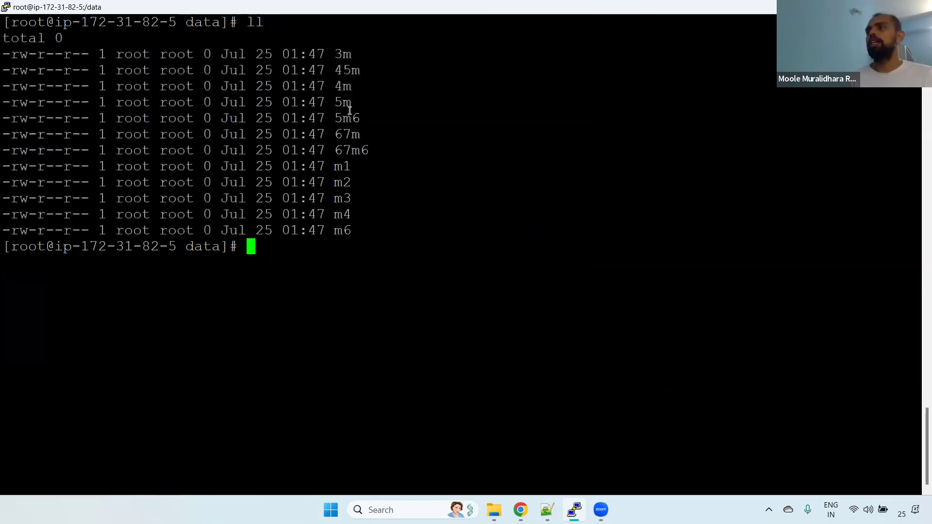
Step: Return to root's home directory, clear the terminal and list the directory's contents
{"action": "type", "text": "cd"}
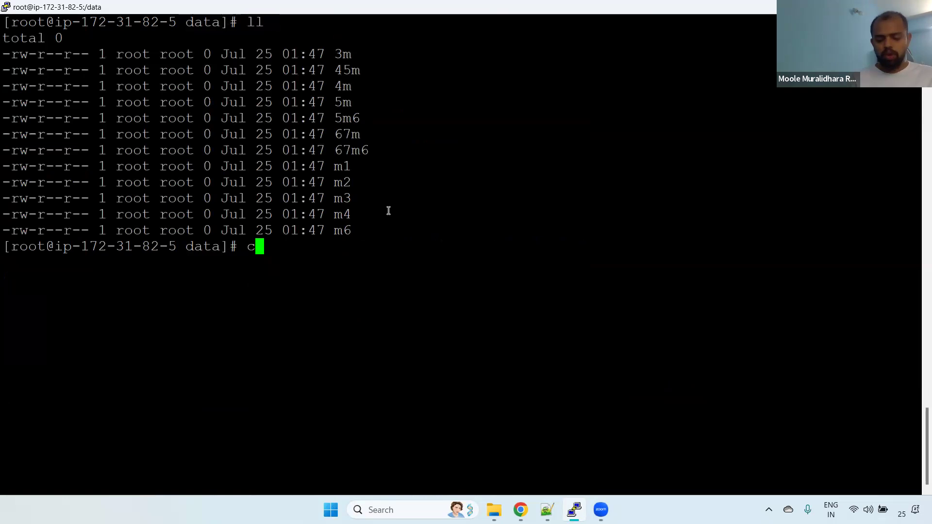
{"action": "key", "text": "Return"}
{"action": "key", "text": "ctrl+l"}
{"action": "type", "text": "ll"}
{"action": "key", "text": "Return"}
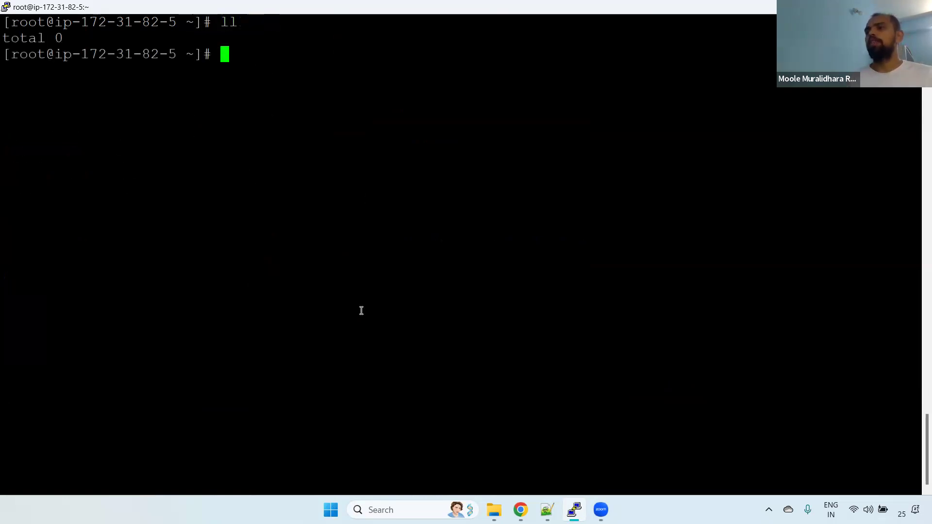
Step: Look up the umount /data command in the fstab verification section of the Chrome guide
{"action": "key", "text": "alt+Tab"}
{"action": "scroll", "coordinate": [918, 386], "scroll_direction": "down", "scroll_amount": 3}
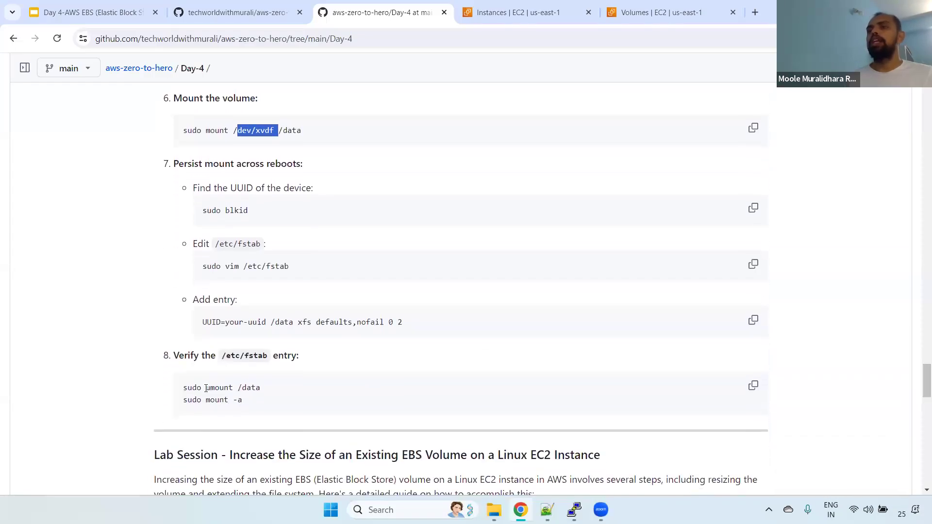
{"action": "left_click_drag", "start_coordinate": [206, 388], "coordinate": [269, 391]}
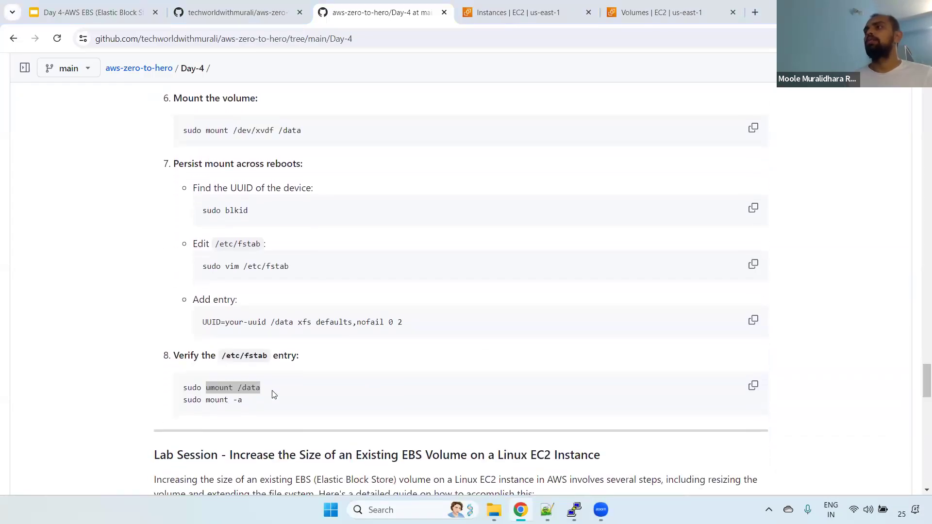
Step: Switch to the PuTTY terminal, list disk usage with df -h and examine the /dev/xvdb entry mounted on /data
{"action": "key", "text": "alt+Tab"}
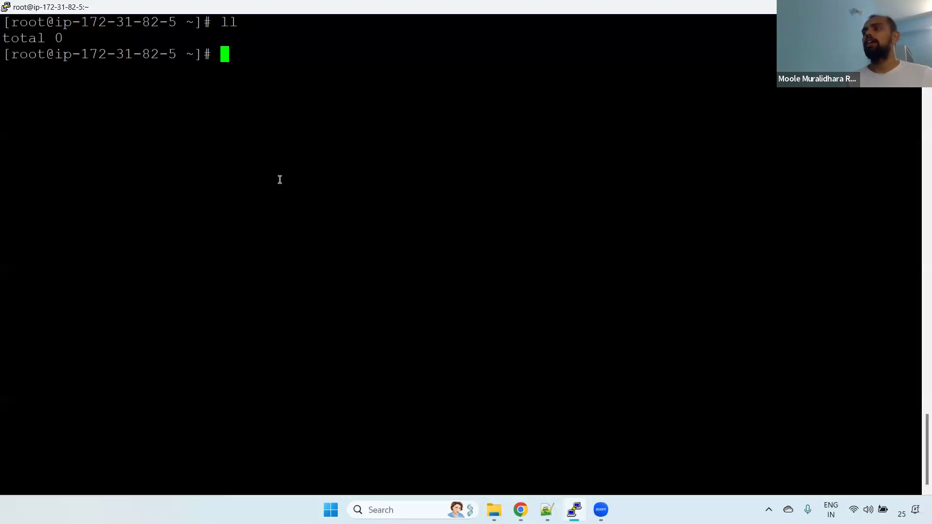
{"action": "type", "text": "df -h"}
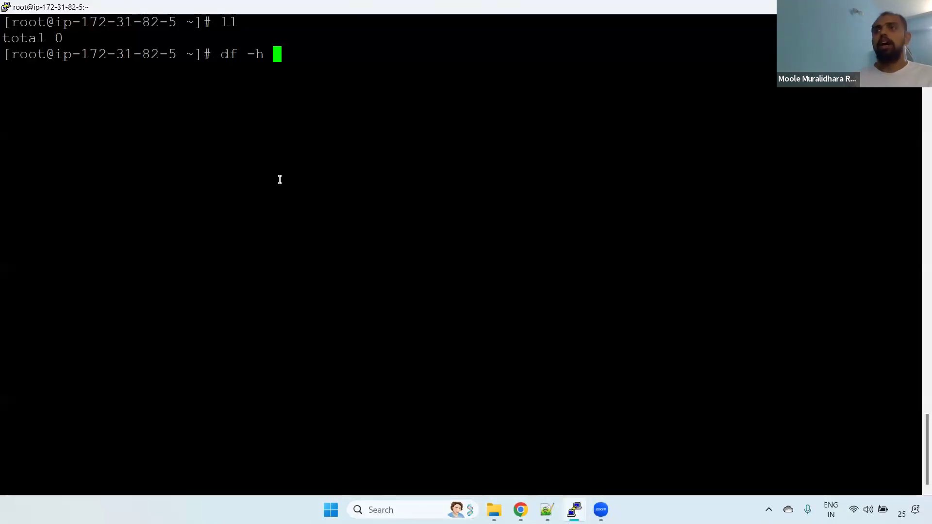
{"action": "key", "text": "Return"}
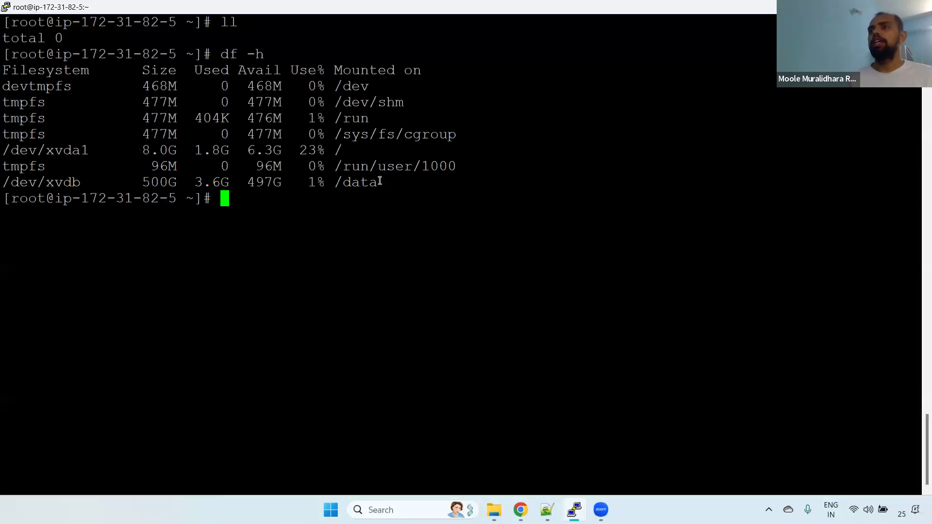
{"action": "left_click_drag", "start_coordinate": [336, 182], "coordinate": [386, 183]}
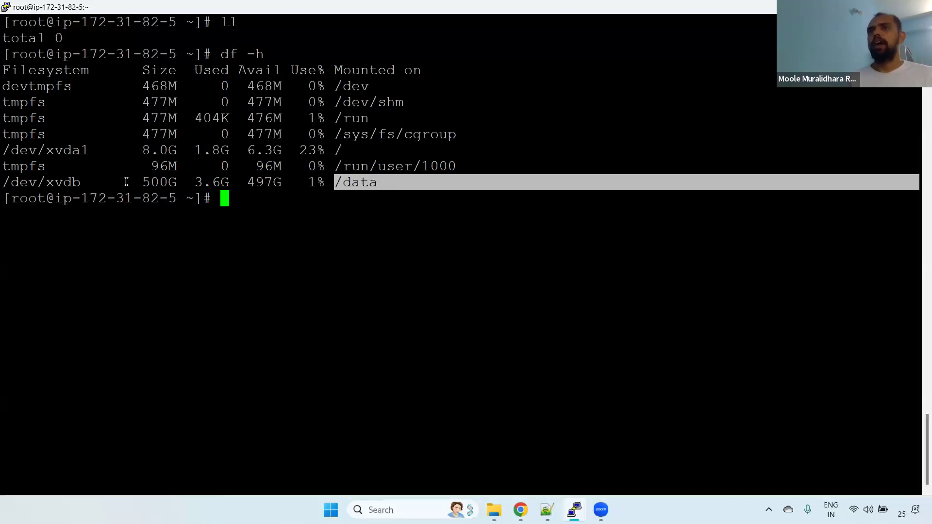
{"action": "left_click_drag", "start_coordinate": [125, 182], "coordinate": [193, 182]}
{"action": "left_click_drag", "start_coordinate": [5, 182], "coordinate": [80, 182]}
{"action": "left_click", "coordinate": [290, 241]}
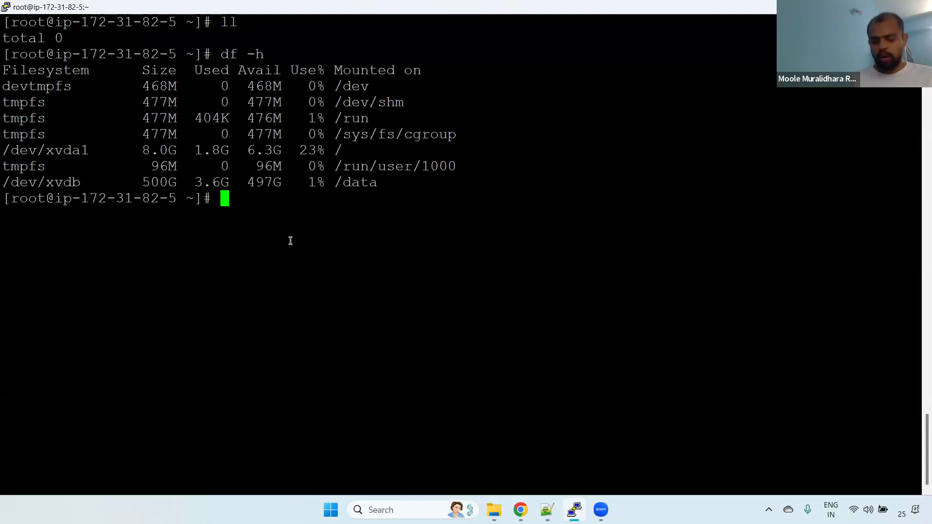
Step: Try to unmount the volume by running unmount /data
{"action": "key", "text": "Return"}
{"action": "key", "text": "Return"}
{"action": "type", "text": "unmount "}
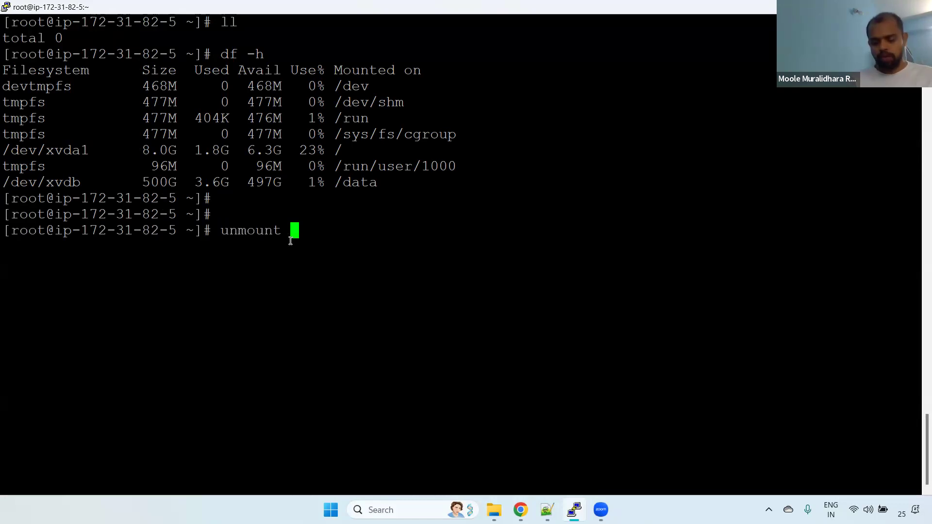
{"action": "type", "text": "/data"}
{"action": "left_click_drag", "start_coordinate": [18, 182], "coordinate": [381, 183]}
{"action": "left_click", "coordinate": [354, 236]}
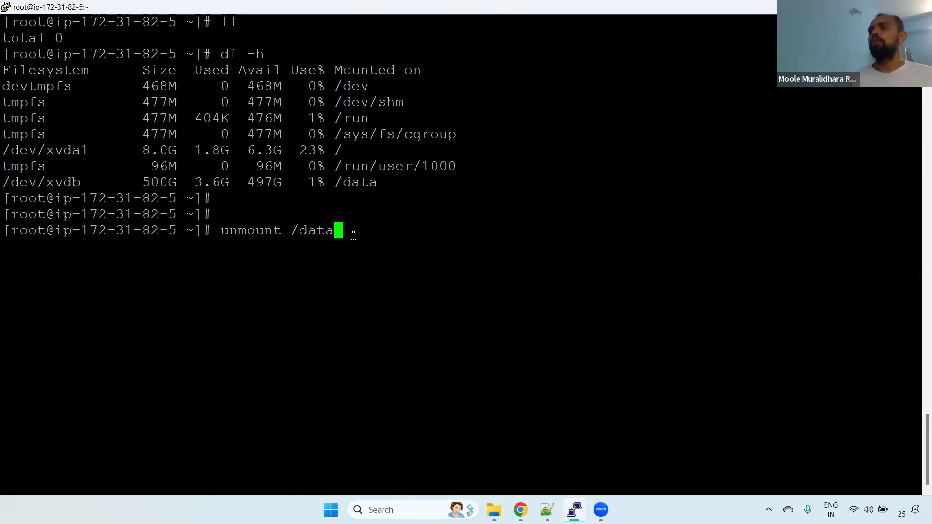
{"action": "key", "text": "Return"}
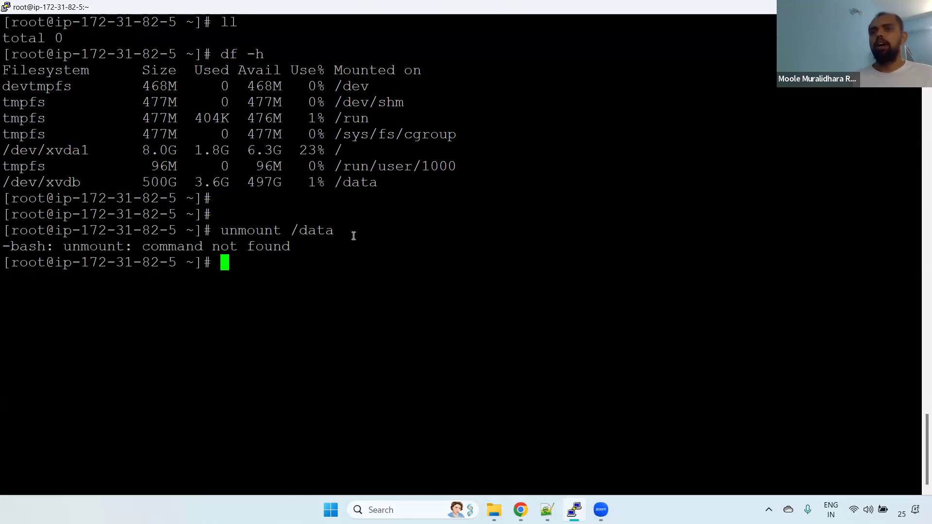
Step: Correct the previous command's spelling to umount /data and run it to unmount the volume
{"action": "key", "text": "alt+Tab"}
{"action": "key", "text": "alt+Tab"}
{"action": "key", "text": "Up"}
{"action": "key", "text": "Left"}
{"action": "key", "text": "Left"}
{"action": "key", "text": "Left"}
{"action": "key", "text": "Left"}
{"action": "key", "text": "Left"}
{"action": "key", "text": "Left"}
{"action": "key", "text": "Left"}
{"action": "key", "text": "Left"}
{"action": "key", "text": "Left"}
{"action": "key", "text": "Left"}
{"action": "key", "text": "Left"}
{"action": "key", "text": "BackSpace"}
{"action": "key", "text": "Return"}
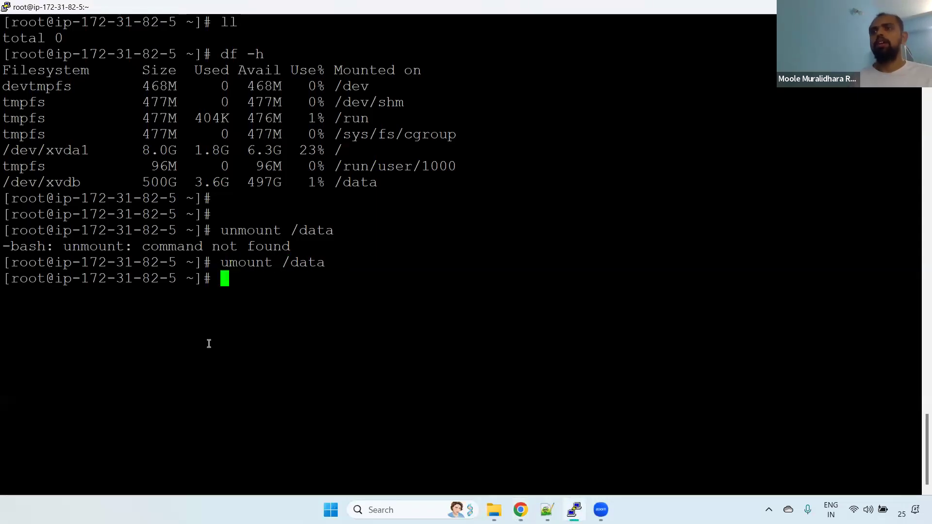
Step: List disk usage with df -h and check whether the /data mount is still present
{"action": "type", "text": "df -h"}
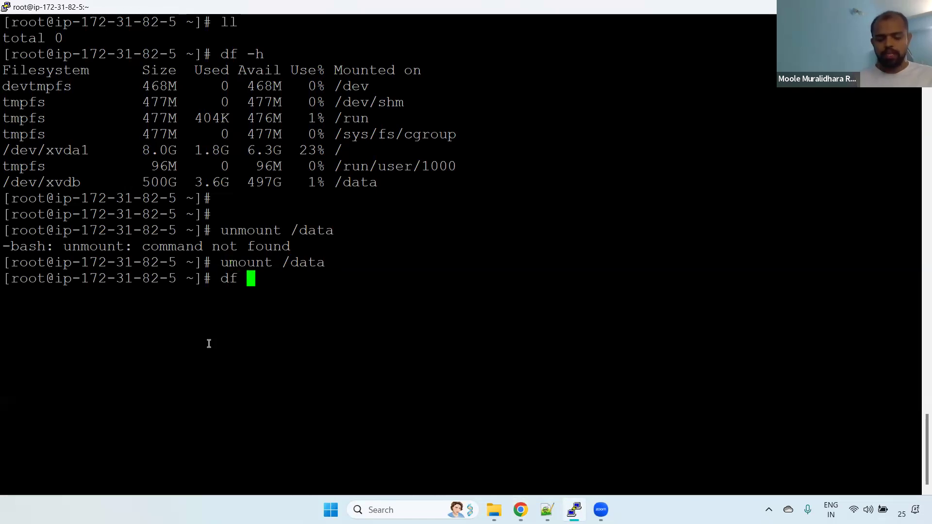
{"action": "key", "text": "Return"}
{"action": "left_click_drag", "start_coordinate": [391, 405], "coordinate": [5, 347]}
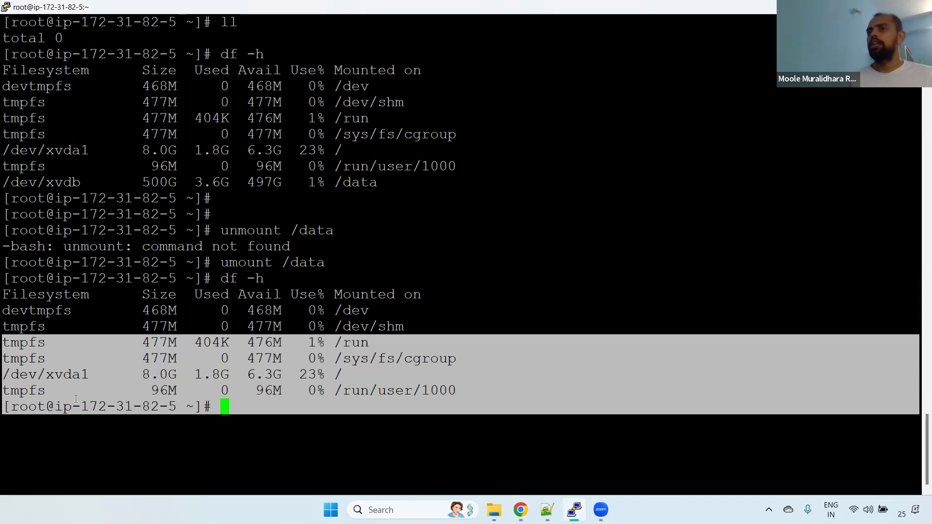
{"action": "left_click", "coordinate": [180, 391]}
Step: Change into the /data/ directory and list its contents with ll
{"action": "type", "text": "cd /data/"}
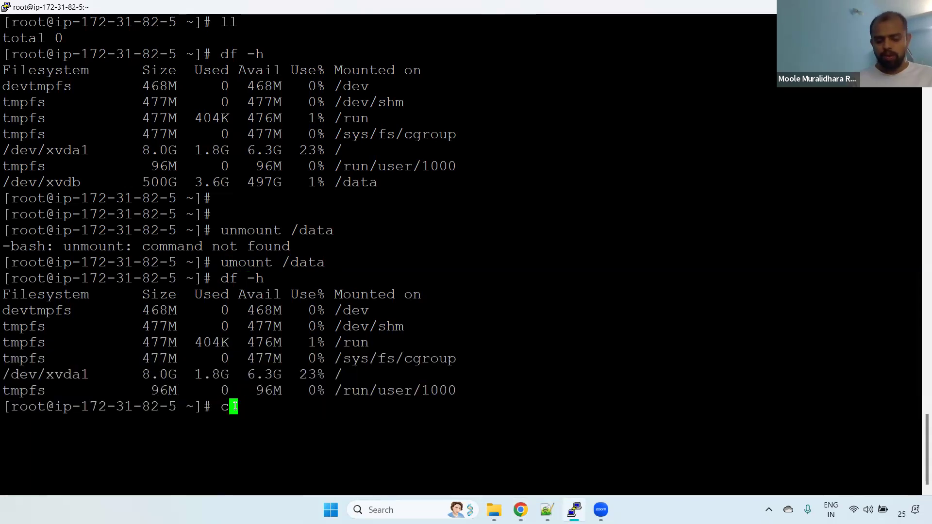
{"action": "key", "text": "Return"}
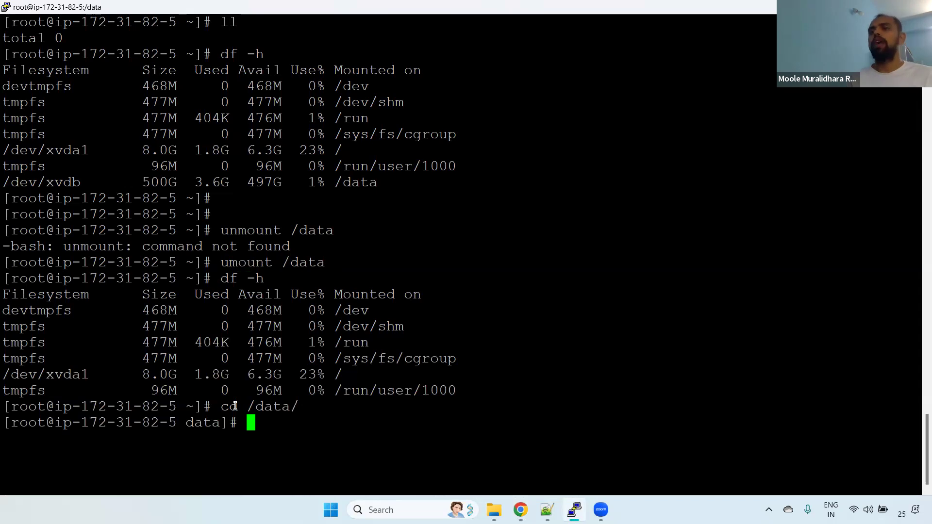
{"action": "type", "text": "ll"}
{"action": "key", "text": "Return"}
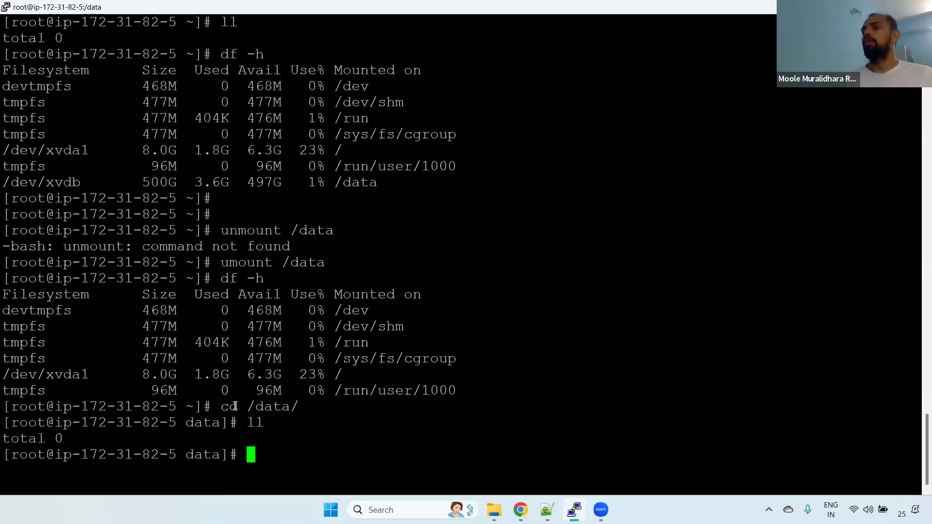
Step: Mount the volume again by running mount /dev/xvdb /data
{"action": "type", "text": "mou"}
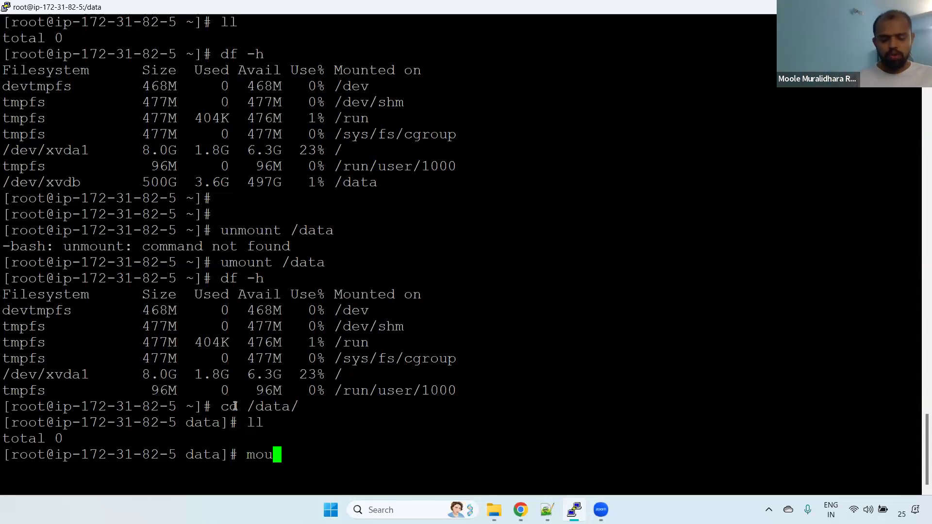
{"action": "type", "text": "nt /d"}
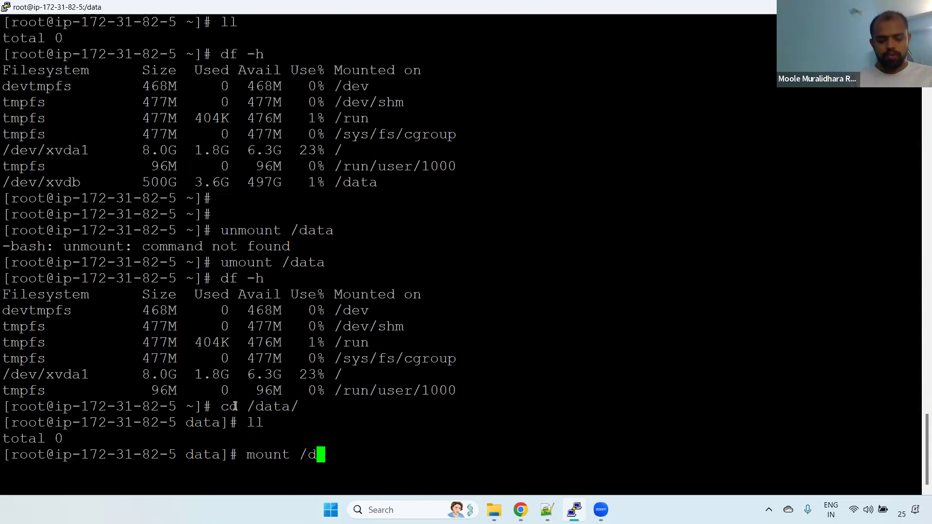
{"action": "type", "text": "ev/xvda"}
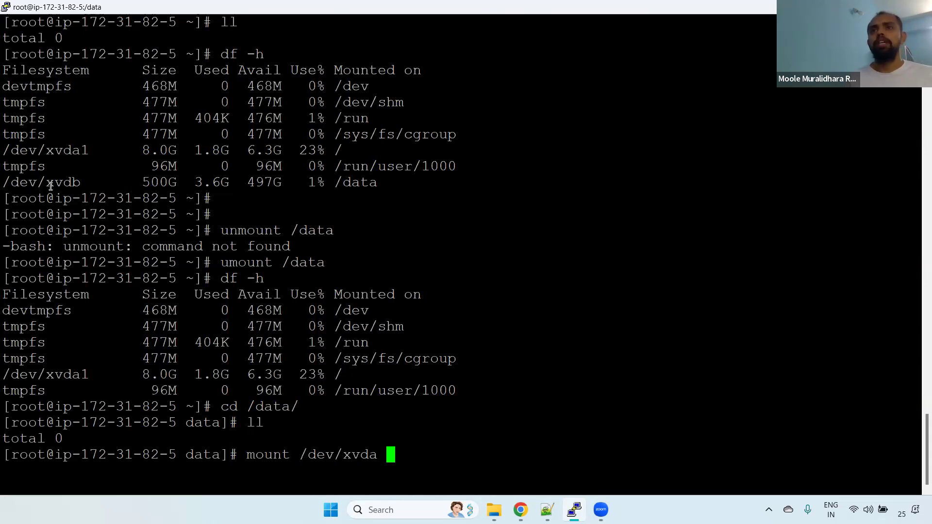
{"action": "left_click_drag", "start_coordinate": [38, 183], "coordinate": [80, 182]}
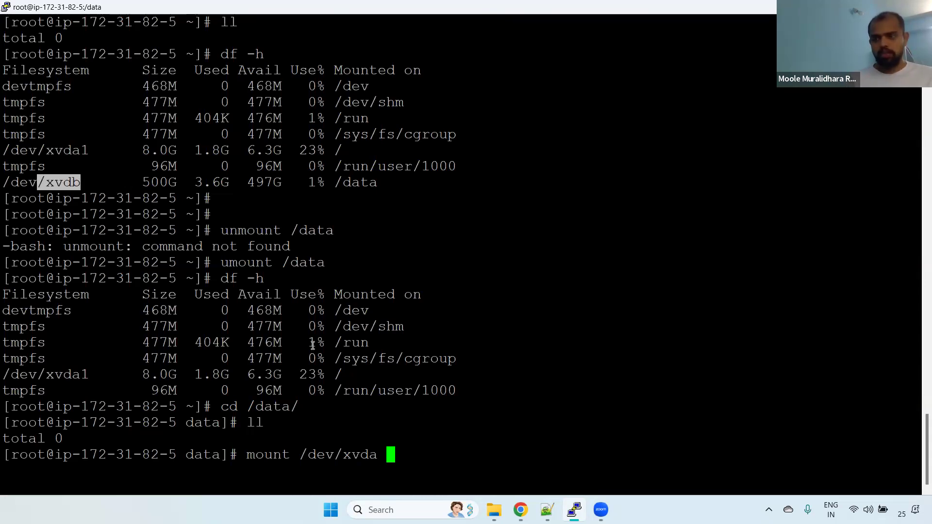
{"action": "key", "text": "BackSpace"}
{"action": "key", "text": "BackSpace"}
{"action": "type", "text": "b "}
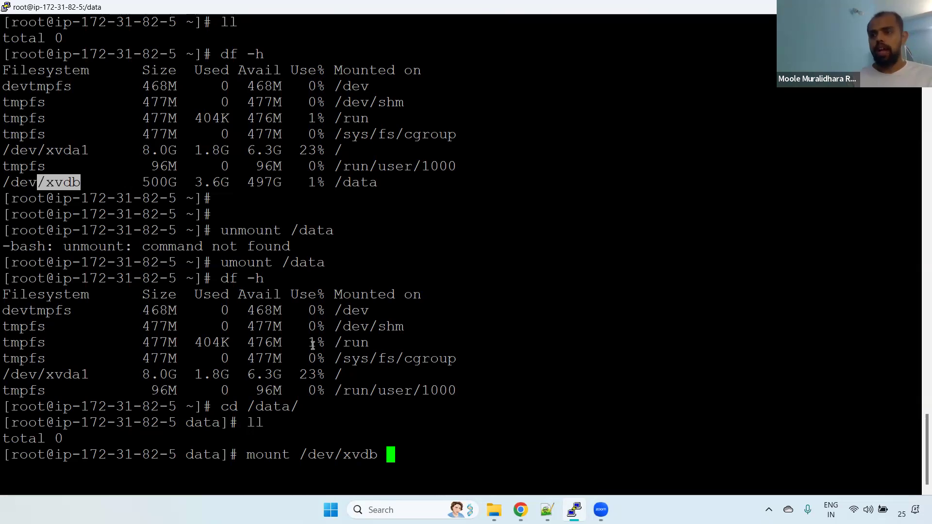
{"action": "type", "text": "/data"}
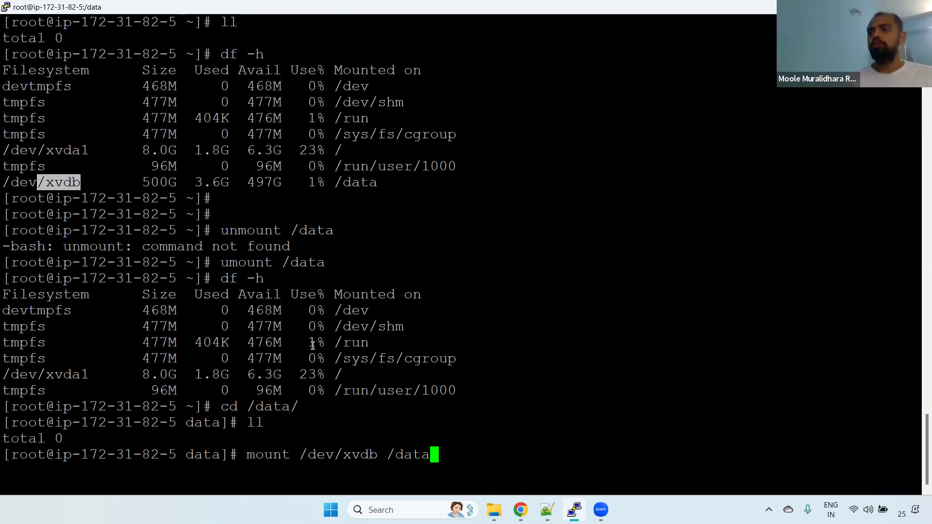
{"action": "key", "text": "Return"}
Step: Review the umount, cd and mount commands, then check the working directory with pwd and the /data mount with df -h
{"action": "left_click_drag", "start_coordinate": [213, 262], "coordinate": [313, 264]}
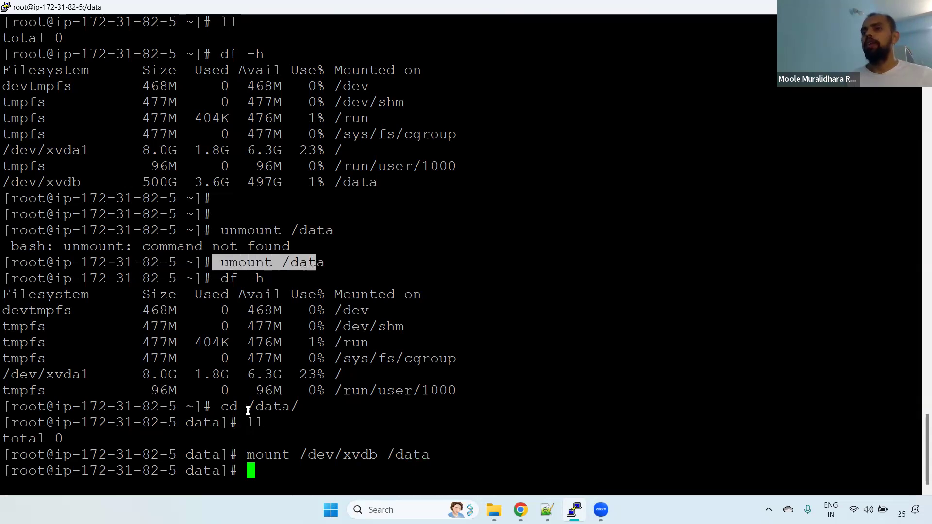
{"action": "left_click_drag", "start_coordinate": [247, 407], "coordinate": [299, 413]}
{"action": "left_click_drag", "start_coordinate": [247, 458], "coordinate": [422, 459]}
{"action": "left_click", "coordinate": [253, 459]}
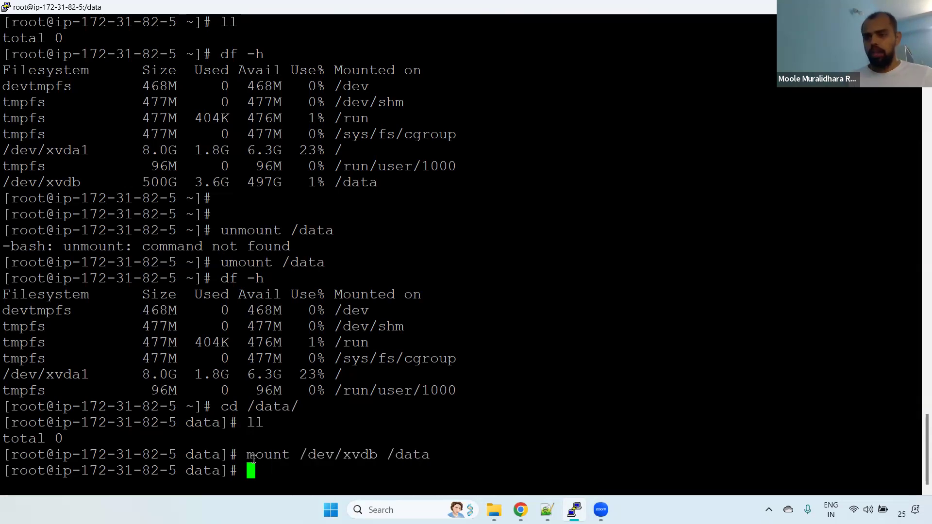
{"action": "type", "text": "pwd"}
{"action": "key", "text": "Return"}
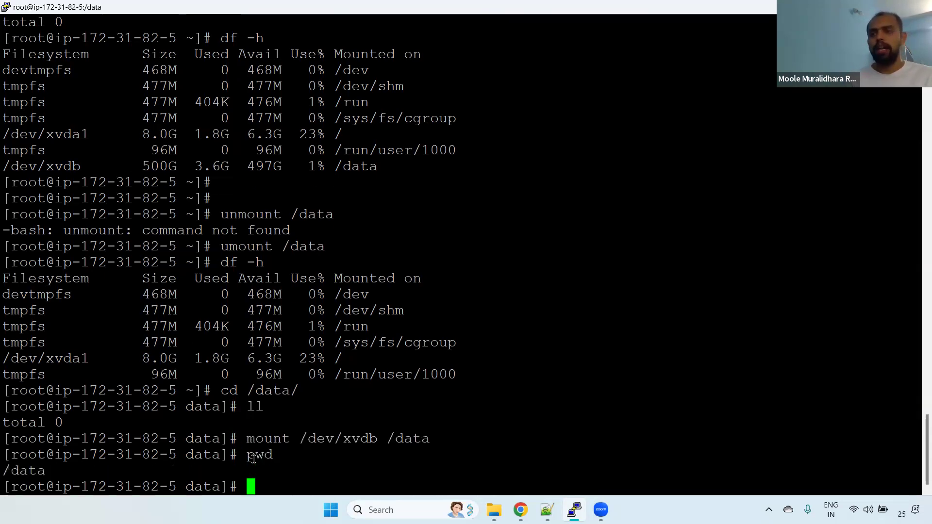
{"action": "type", "text": "df"}
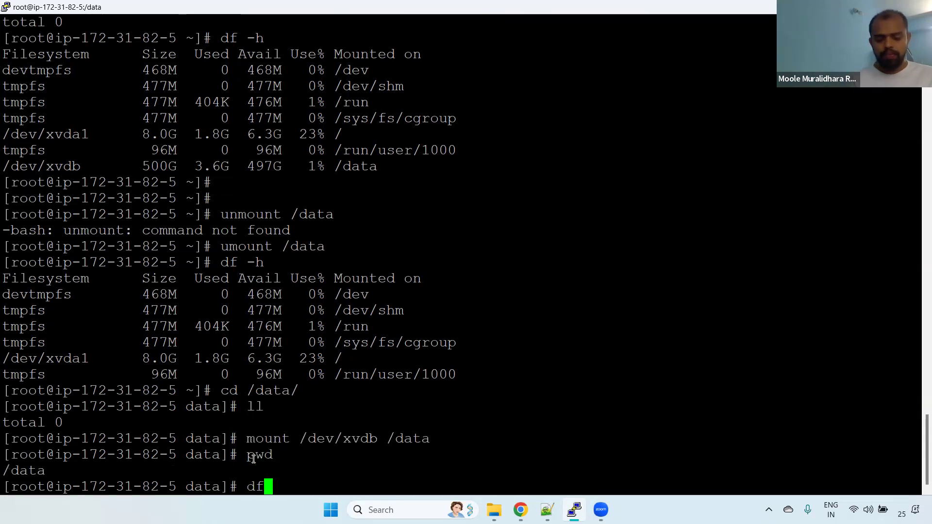
{"action": "type", "text": " -h"}
{"action": "key", "text": "Return"}
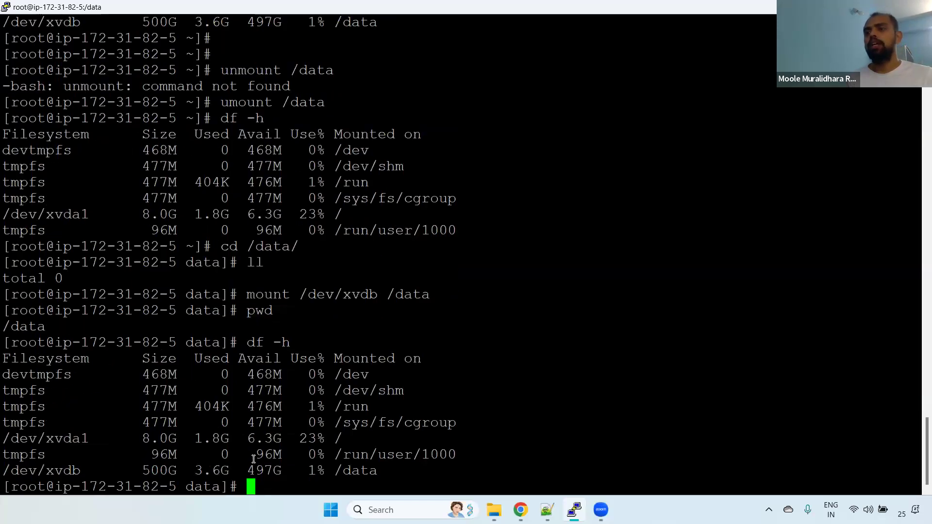
{"action": "left_click_drag", "start_coordinate": [275, 469], "coordinate": [375, 470]}
Step: List the current directory's contents repeatedly with ll to check for the files on the remounted volume
{"action": "type", "text": "ll"}
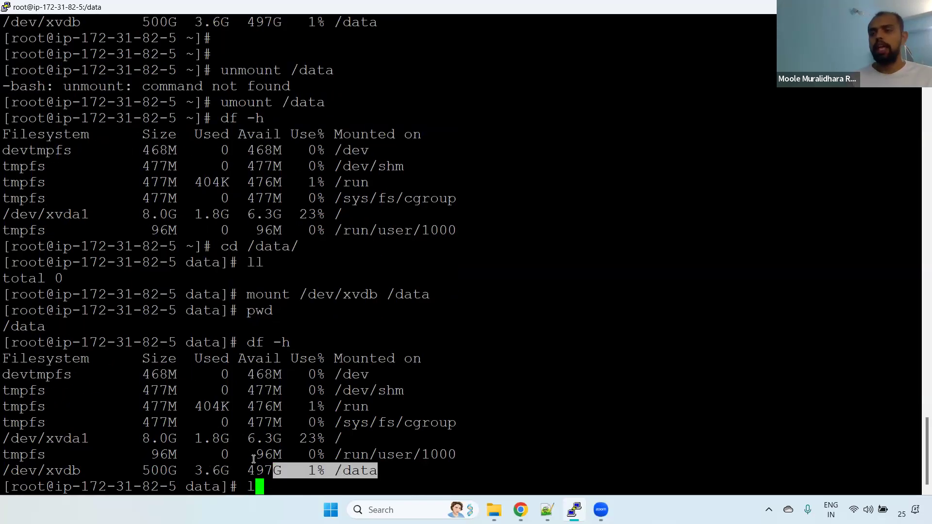
{"action": "key", "text": "Return"}
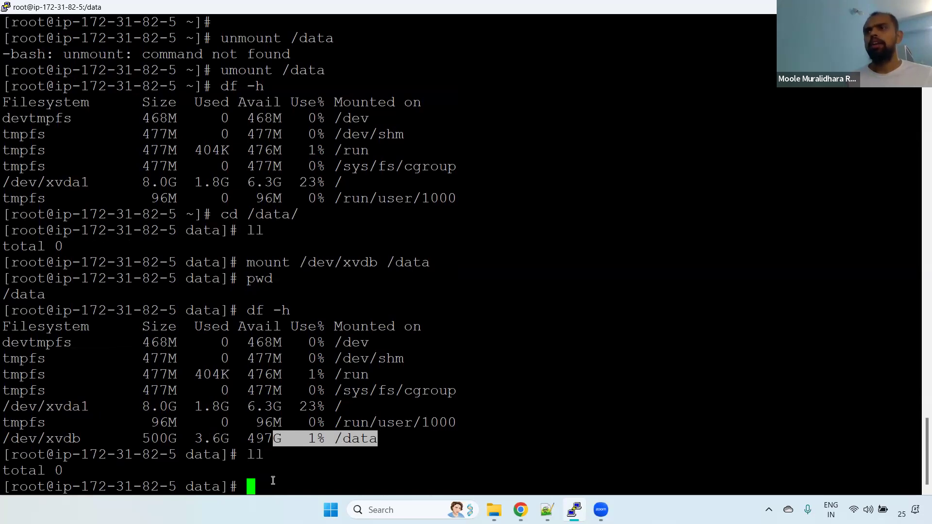
{"action": "type", "text": "ll"}
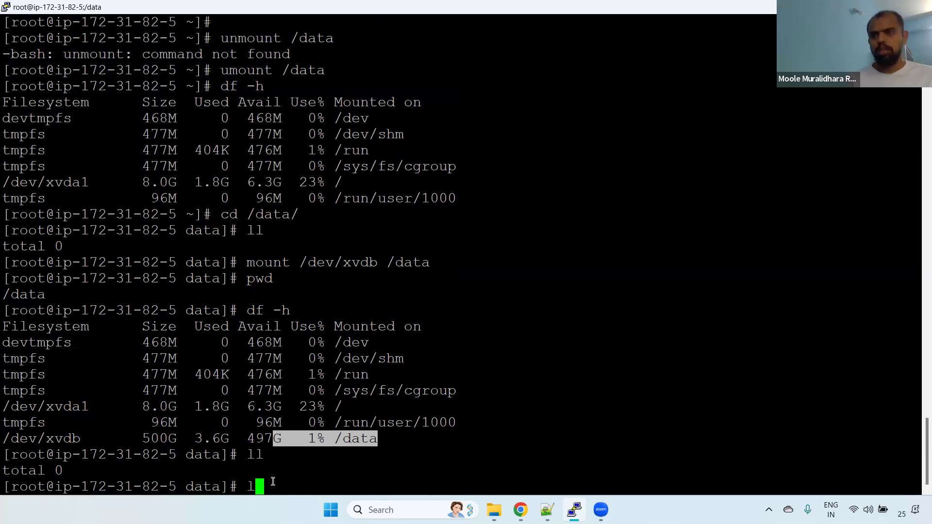
{"action": "key", "text": "Return"}
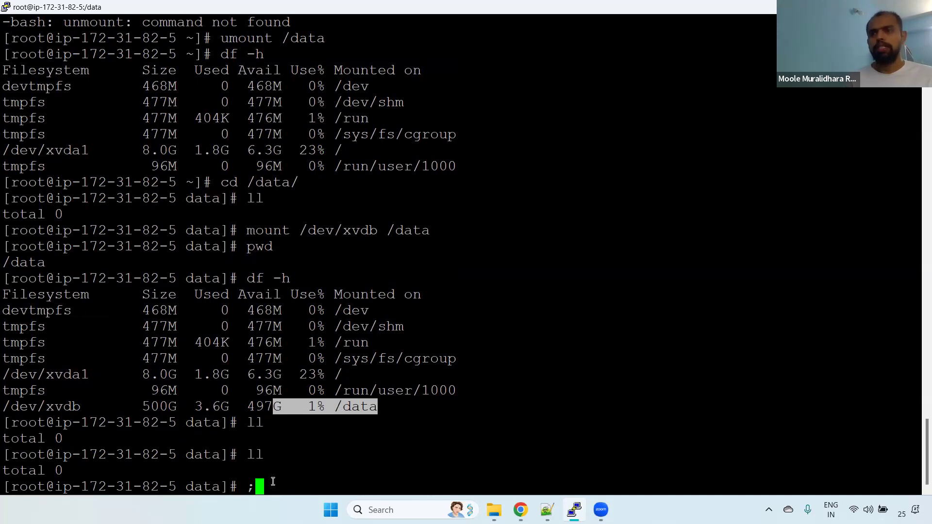
{"action": "type", "text": "ll"}
{"action": "key", "text": "Return"}
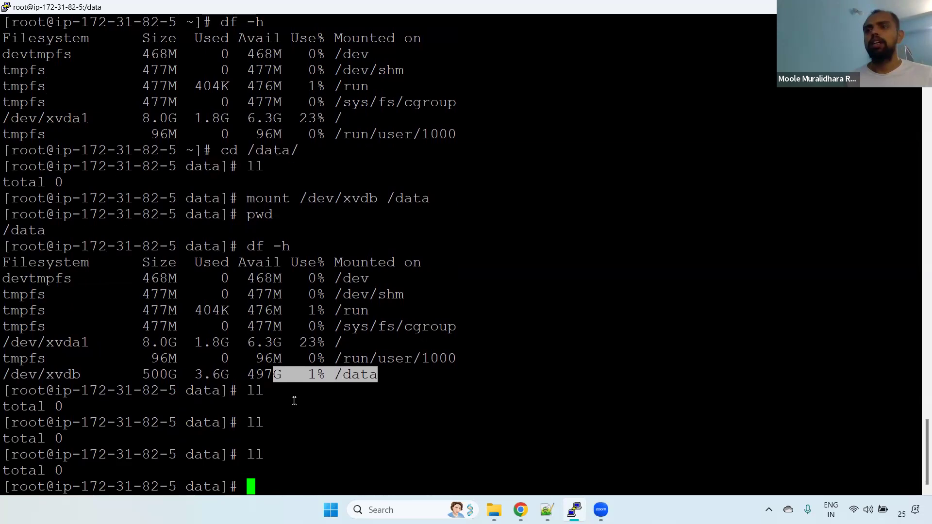
{"action": "left_click", "coordinate": [296, 427]}
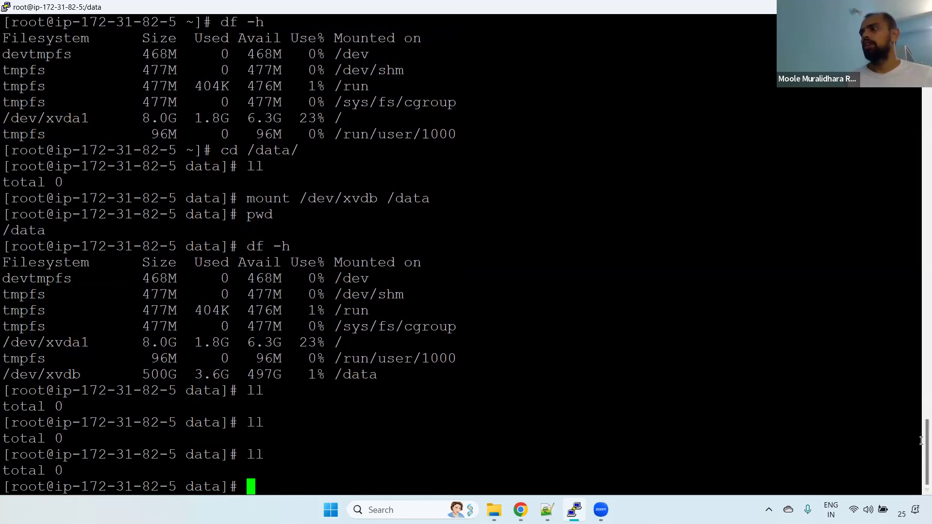
{"action": "mouse_move", "coordinate": [917, 457]}
{"action": "left_mouse_down"}
{"action": "mouse_move", "coordinate": [917, 363]}
{"action": "mouse_move", "coordinate": [919, 473]}
{"action": "left_mouse_up"}
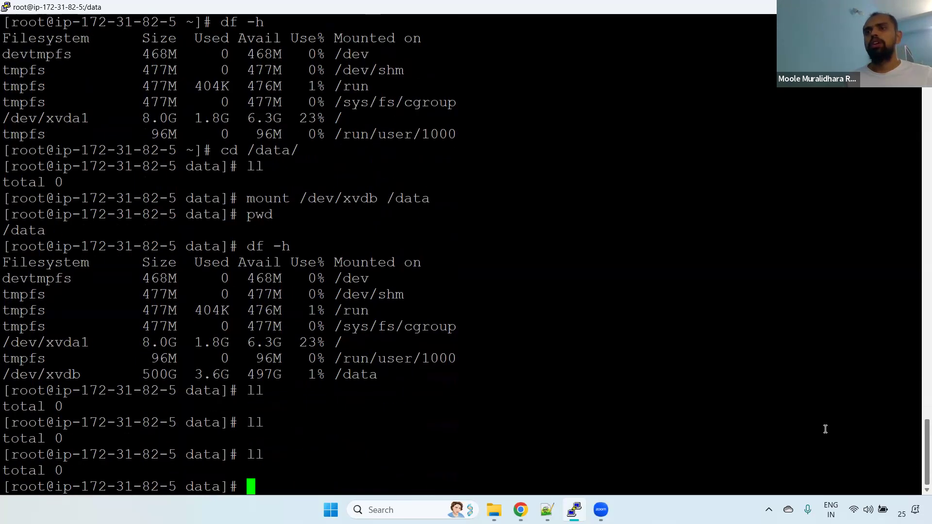
Step: Clear the terminal, list the /data directory with ll and examine the files stored there
{"action": "key", "text": "ctrl+l"}
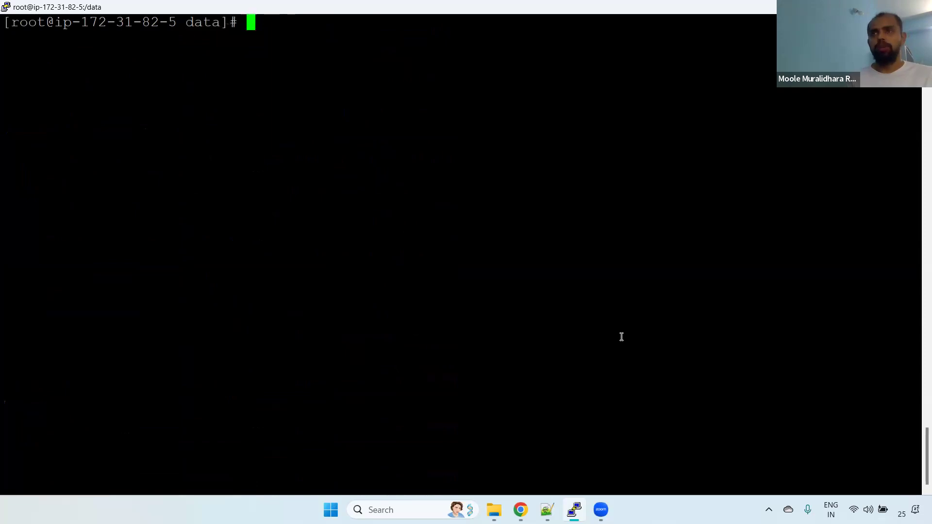
{"action": "type", "text": "ll"}
{"action": "key", "text": "Return"}
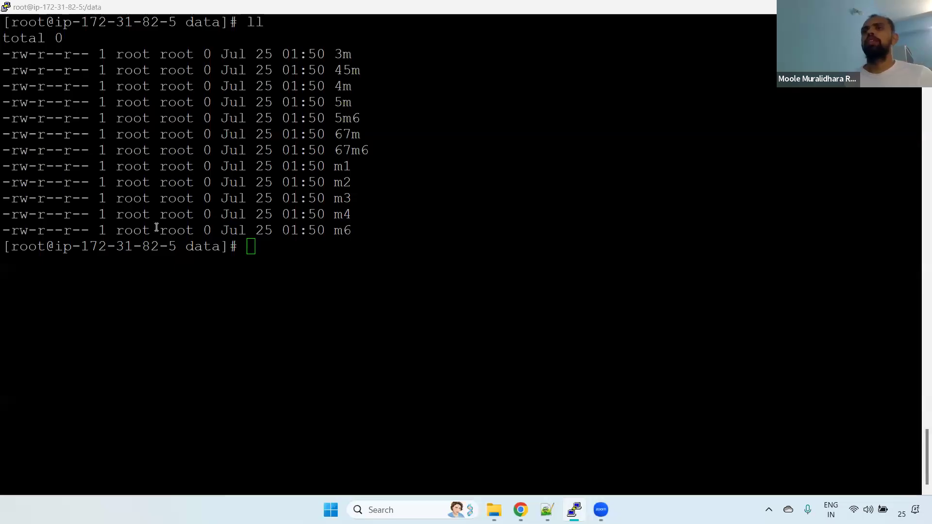
{"action": "left_click_drag", "start_coordinate": [5, 26], "coordinate": [5, 52]}
{"action": "left_click", "coordinate": [360, 238]}
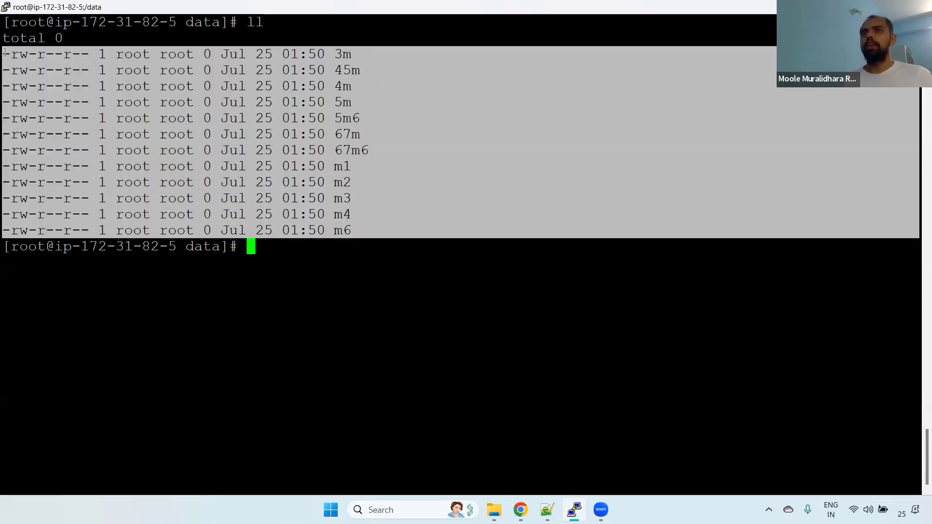
{"action": "left_click", "coordinate": [396, 277]}
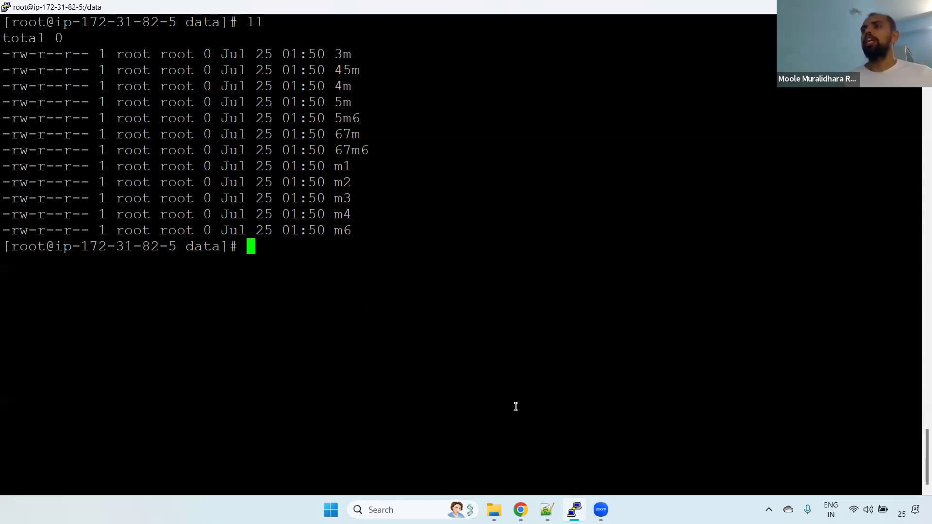
Step: Switch to Chrome to view the DB server instance's block devices, and return to the PuTTY terminal
{"action": "key", "text": "alt+Tab"}
{"action": "left_click", "coordinate": [525, 8]}
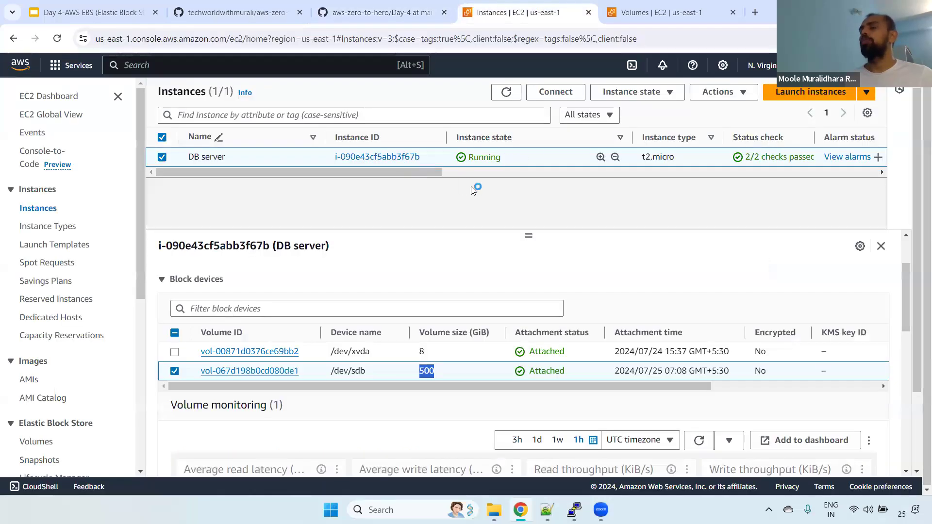
{"action": "key", "text": "alt+Tab"}
Step: List /data once more with ll, return to the home directory and clear the terminal
{"action": "type", "text": "ll"}
{"action": "key", "text": "Return"}
{"action": "type", "text": "cd"}
{"action": "key", "text": "Return"}
{"action": "key", "text": "ctrl+l"}
Step: List disk usage with df -h and examine the /dev/xvdb row mounted on /data
{"action": "type", "text": "df -h"}
{"action": "key", "text": "Return"}
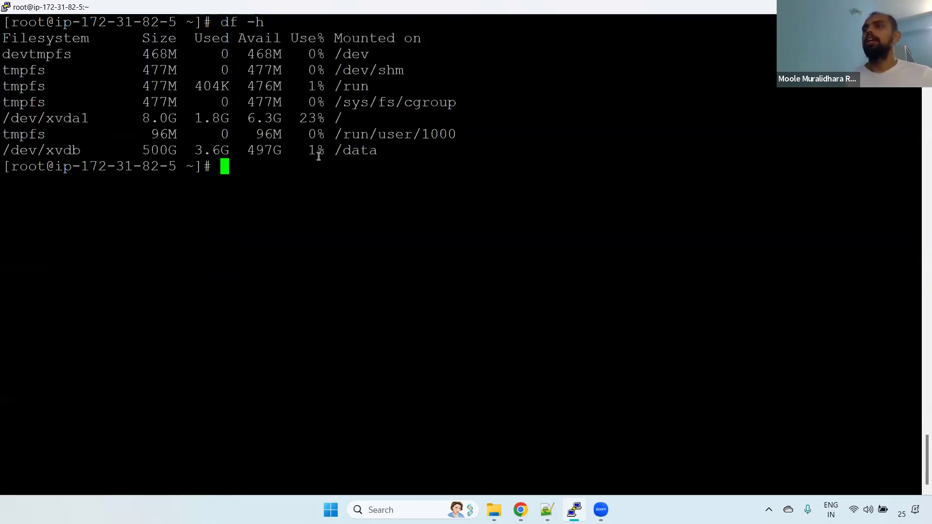
{"action": "left_click_drag", "start_coordinate": [301, 150], "coordinate": [917, 150]}
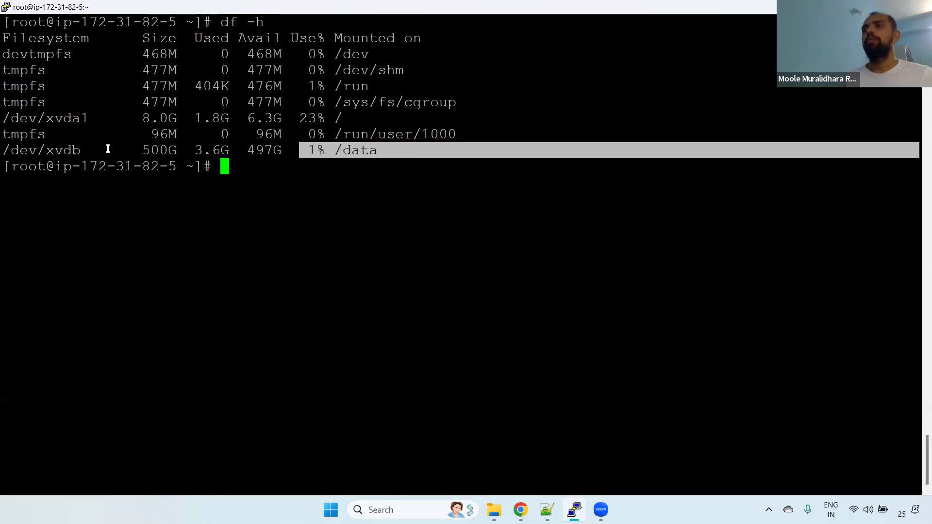
{"action": "left_click_drag", "start_coordinate": [7, 145], "coordinate": [412, 146]}
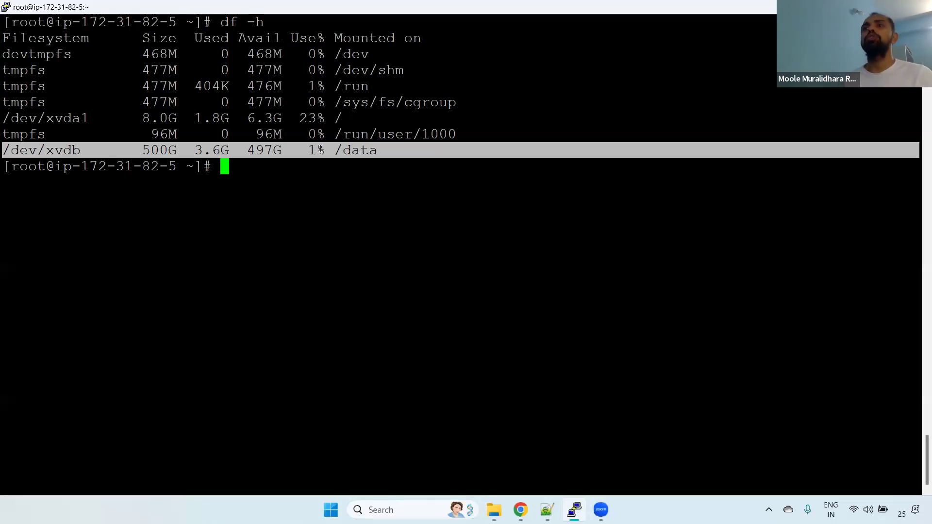
{"action": "left_click_drag", "start_coordinate": [6, 150], "coordinate": [391, 151]}
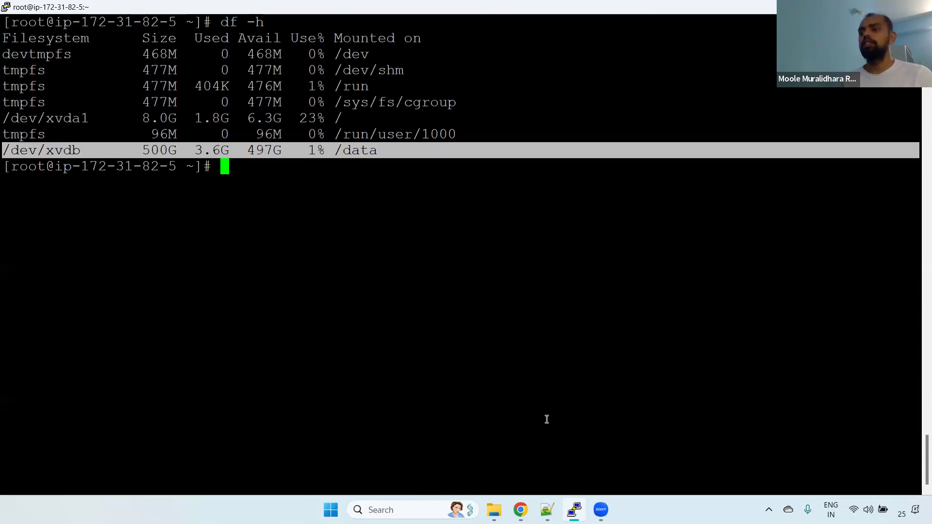
Step: Switch to the EC2 console in Chrome and reboot the DB server instance, confirming the reboot
{"action": "left_click", "coordinate": [520, 509]}
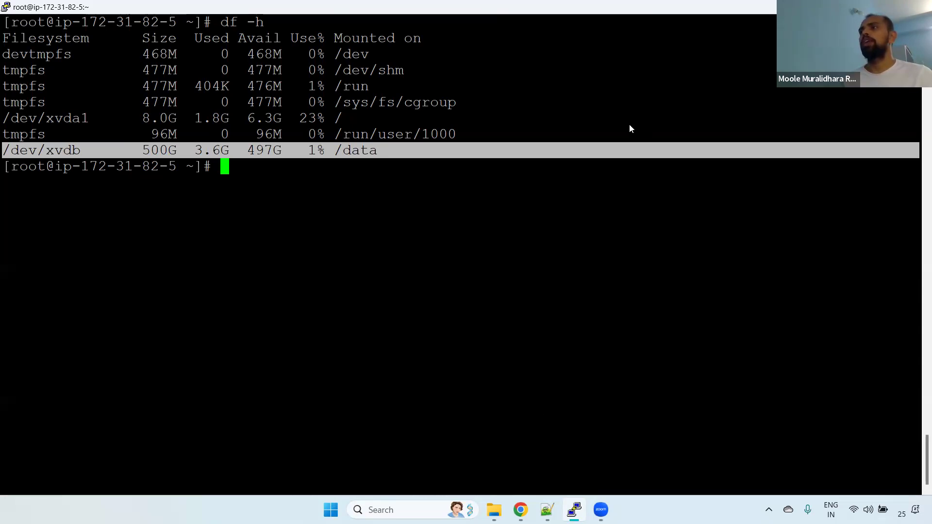
{"action": "left_click", "coordinate": [633, 93]}
{"action": "left_click", "coordinate": [623, 148]}
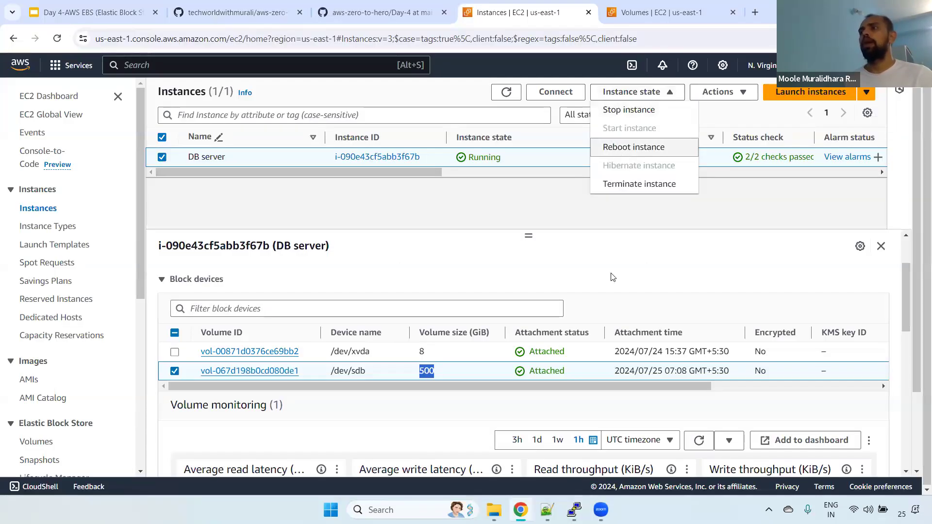
{"action": "left_click", "coordinate": [676, 325]}
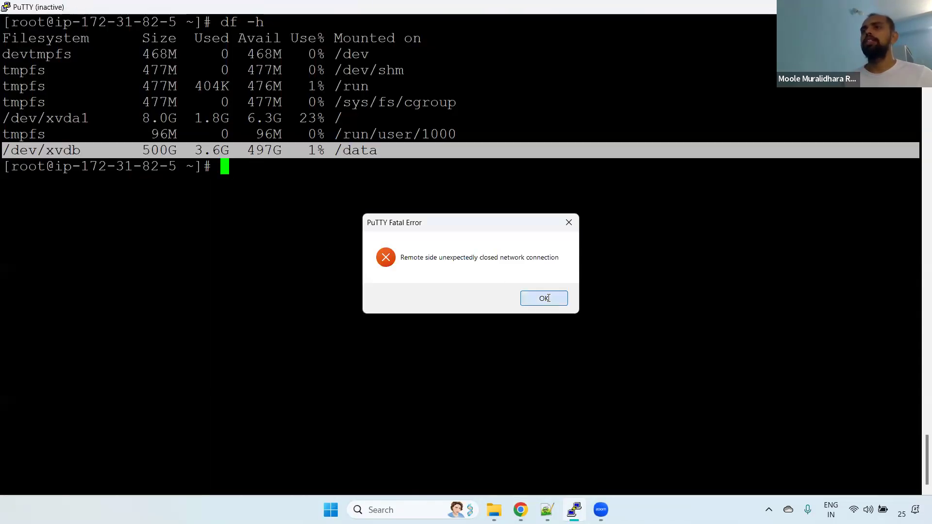
Step: Close the disconnected PuTTY session, copy the DB server's public IPv4 address in the EC2 console and refresh the instance list
{"action": "left_click", "coordinate": [544, 298]}
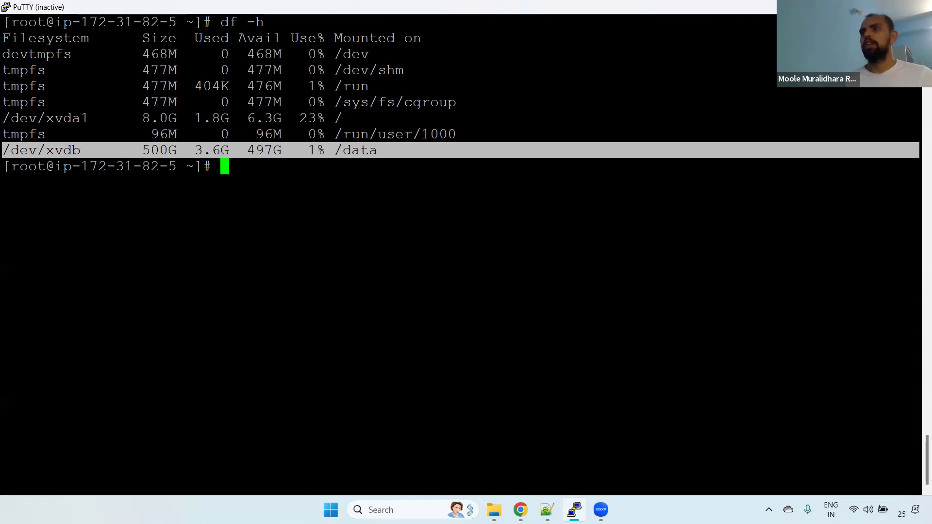
{"action": "key", "text": "alt+F4"}
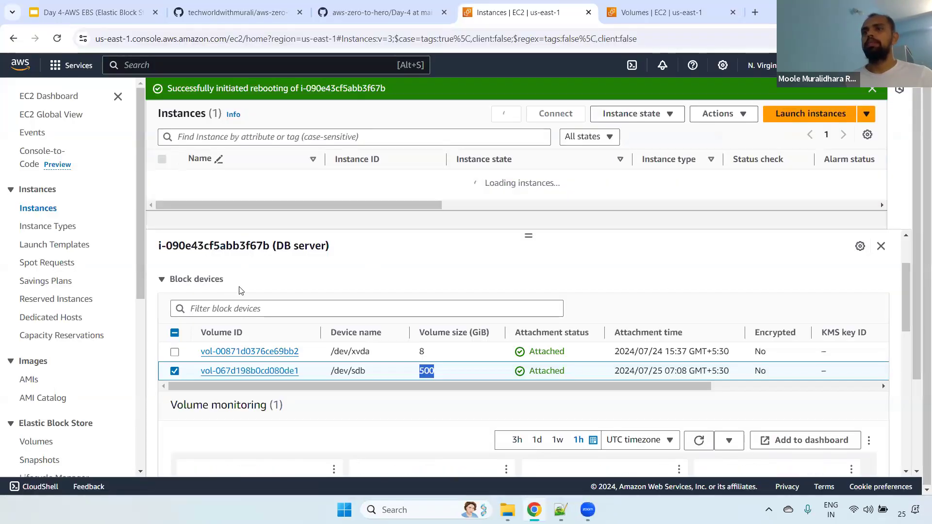
{"action": "scroll", "coordinate": [791, 290], "scroll_direction": "up", "scroll_amount": 2}
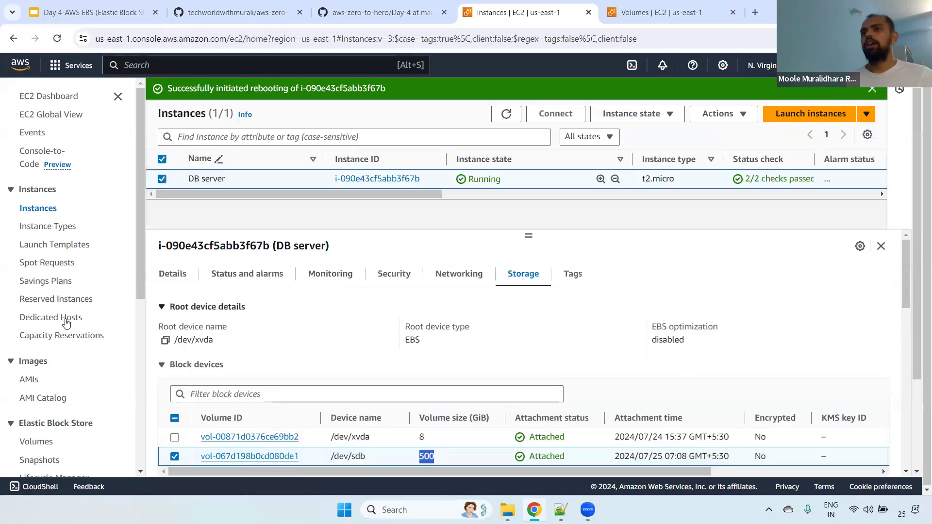
{"action": "left_click", "coordinate": [182, 275]}
{"action": "left_click", "coordinate": [411, 340]}
{"action": "left_click", "coordinate": [506, 114]}
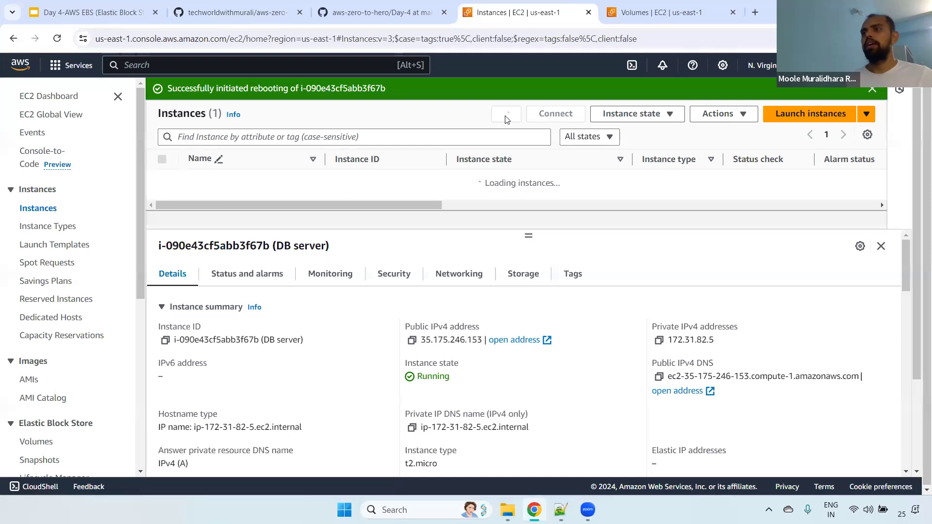
{"action": "left_click", "coordinate": [505, 115]}
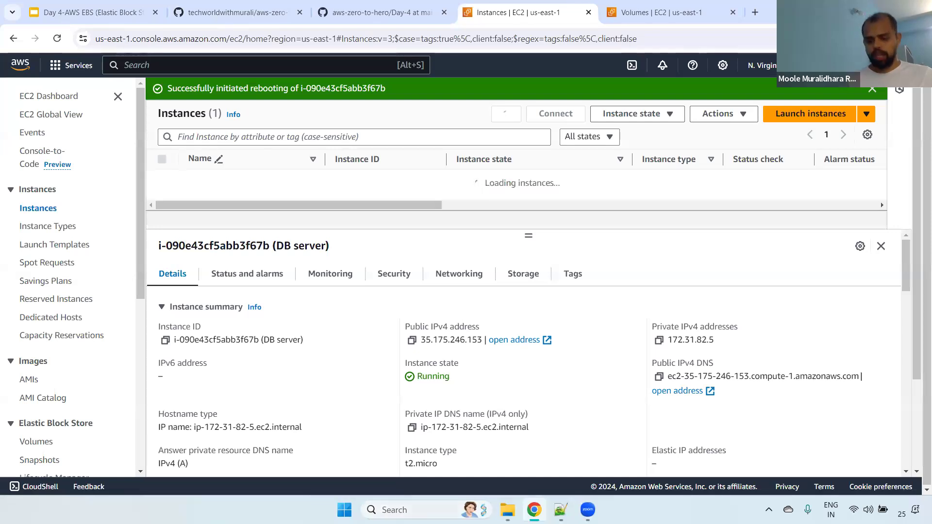
Step: Launch PuTTY and enter the copied address 35.175.246.153 as the host name
{"action": "key", "text": "super+s"}
{"action": "type", "text": "putt"}
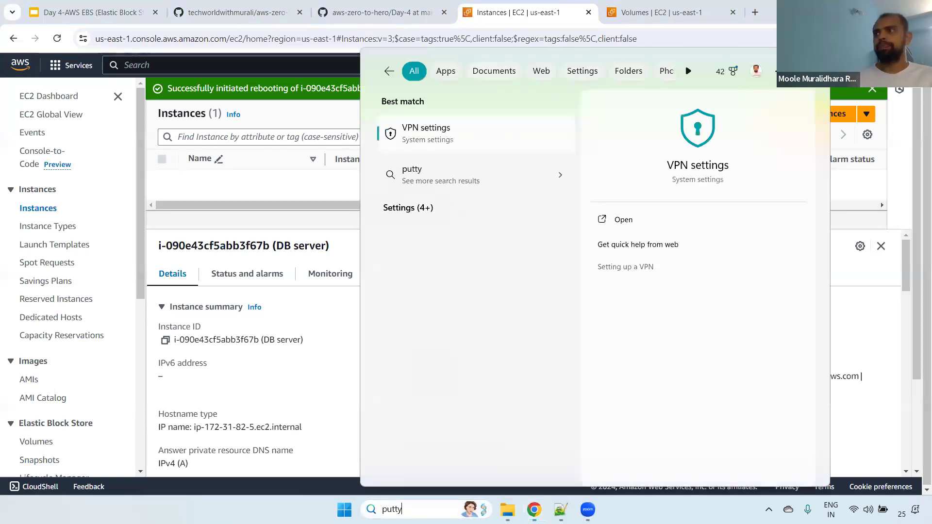
{"action": "type", "text": "y"}
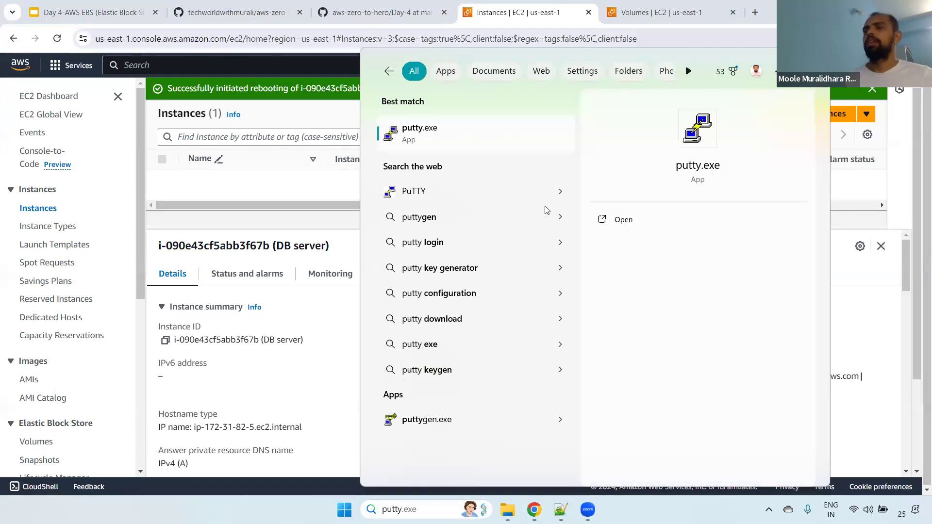
{"action": "left_click", "coordinate": [438, 130]}
{"action": "key", "text": "ctrl+v"}
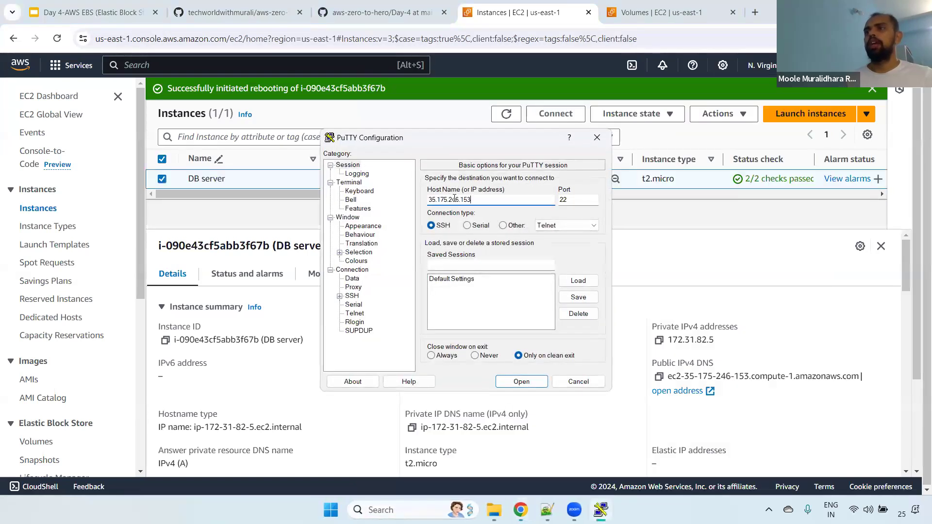
Step: Select dev.ppk from Downloads as the SSH private key file and open the connection
{"action": "left_click", "coordinate": [340, 295]}
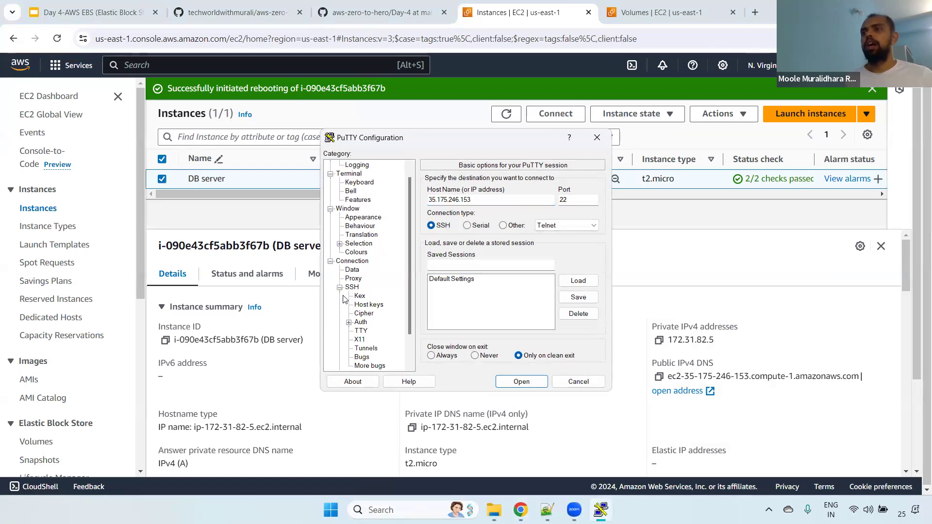
{"action": "left_click", "coordinate": [360, 323]}
{"action": "left_click", "coordinate": [574, 311]}
{"action": "left_click", "coordinate": [494, 258]}
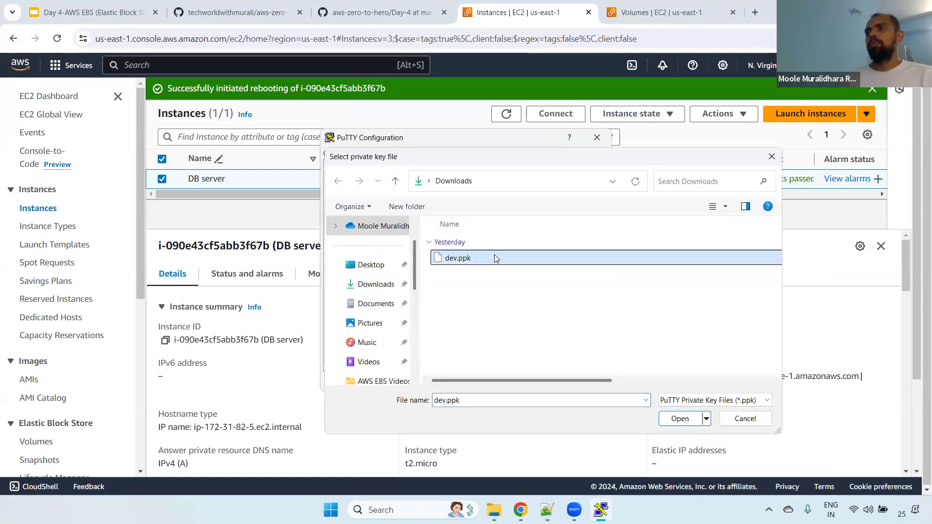
{"action": "double_click", "coordinate": [494, 257]}
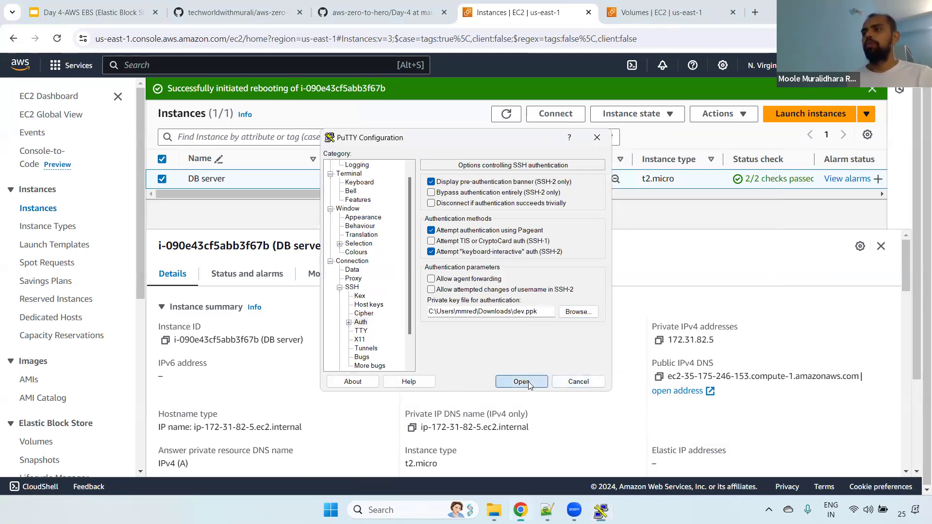
{"action": "left_click", "coordinate": [531, 383]}
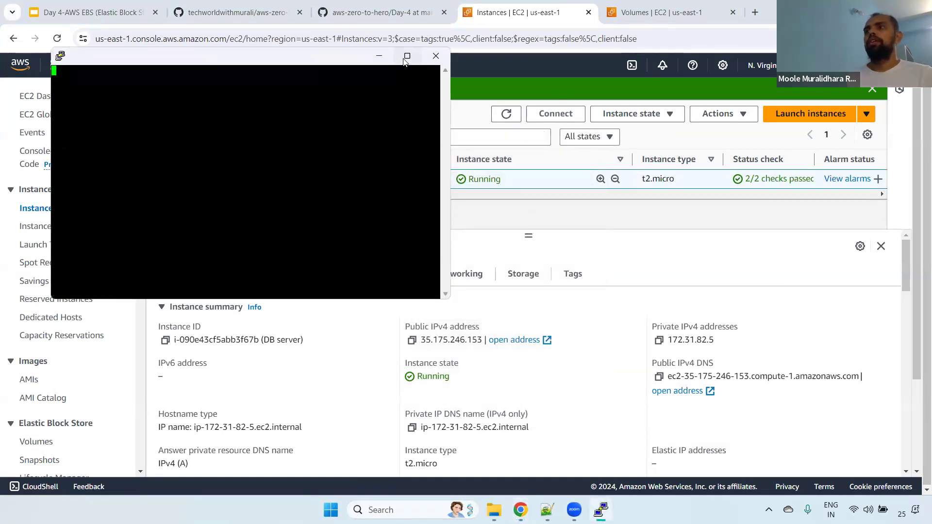
{"action": "mouse_move", "coordinate": [407, 58]}
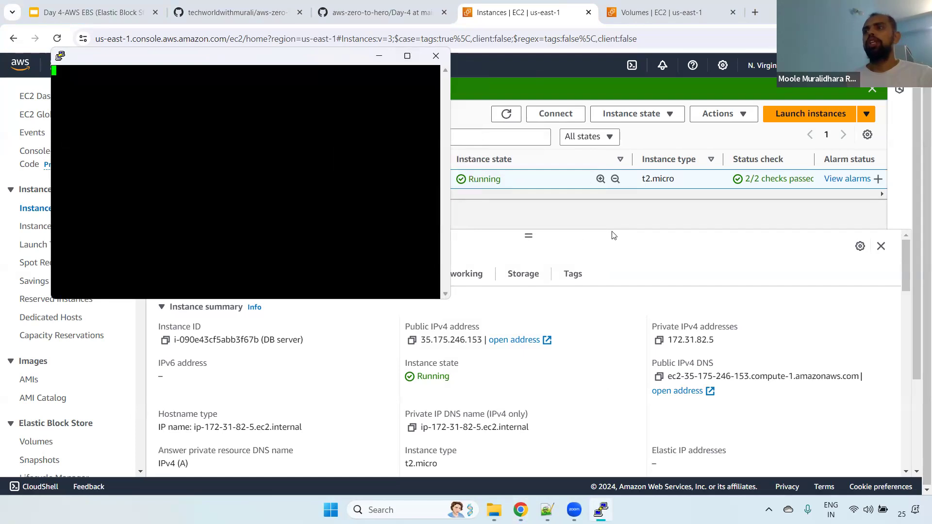
Step: Switch to the EC2 console in Chrome, view the DB server's instance screenshot, and copy the public IPv4 address from its details page
{"action": "left_click", "coordinate": [571, 213]}
{"action": "left_click", "coordinate": [506, 115]}
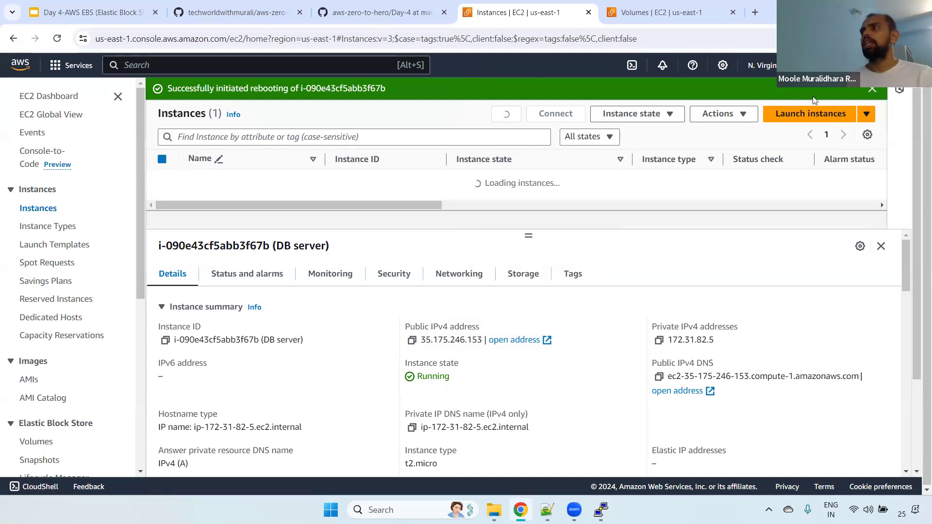
{"action": "left_click", "coordinate": [723, 114]}
{"action": "left_click", "coordinate": [752, 261]}
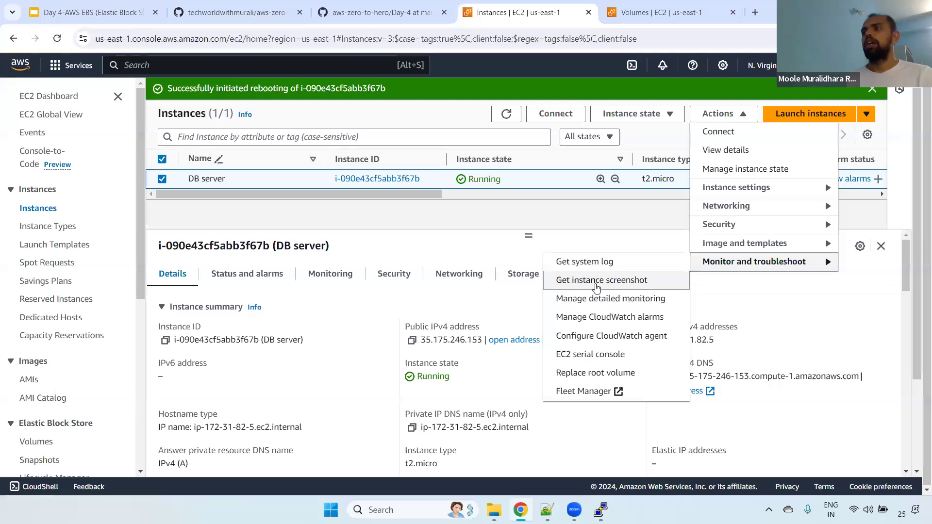
{"action": "left_click", "coordinate": [599, 281]}
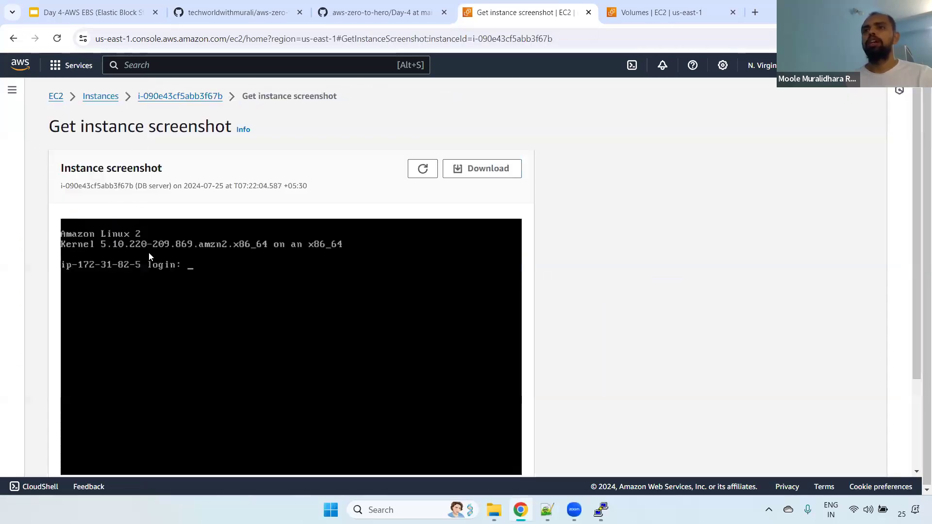
{"action": "left_click", "coordinate": [194, 97]}
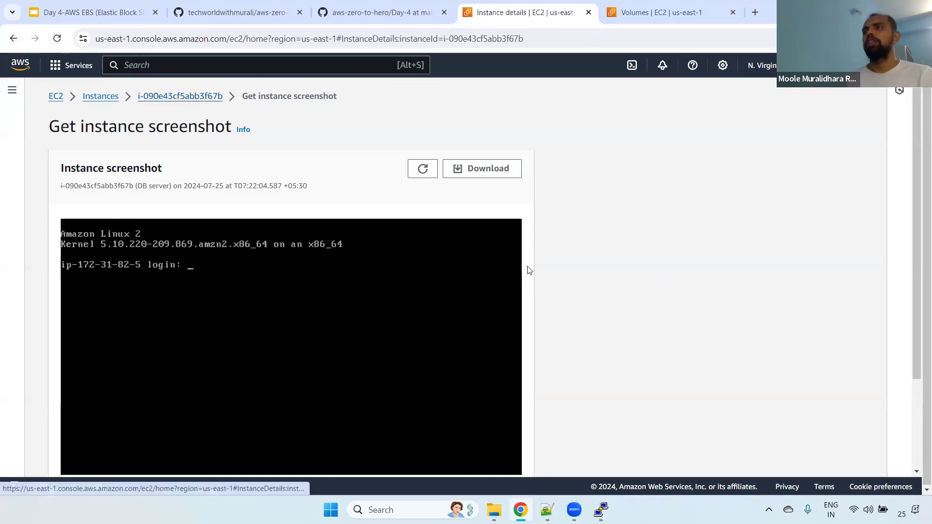
{"action": "left_click", "coordinate": [412, 178]}
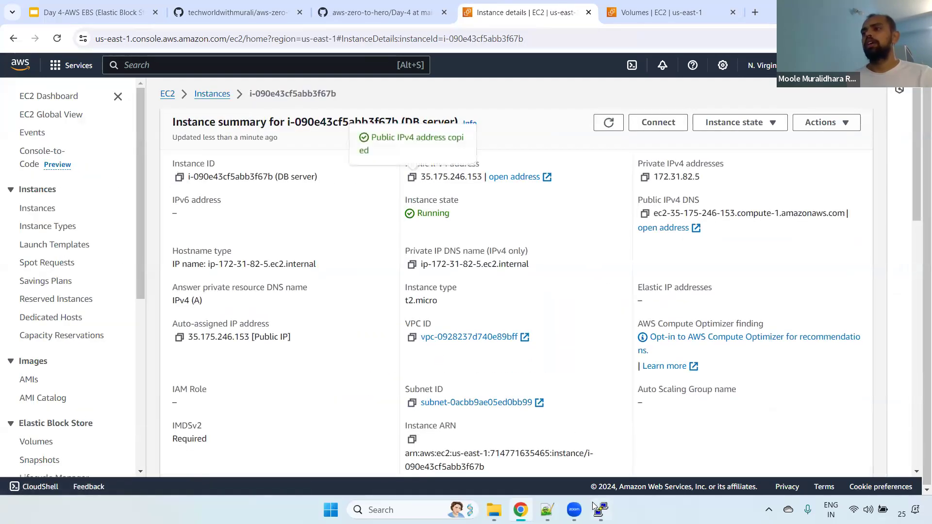
Step: Return to the PuTTY window, log in as ec2-user and maximize the terminal
{"action": "left_click", "coordinate": [600, 510]}
{"action": "type", "text": "ec2-user"}
{"action": "key", "text": "Return"}
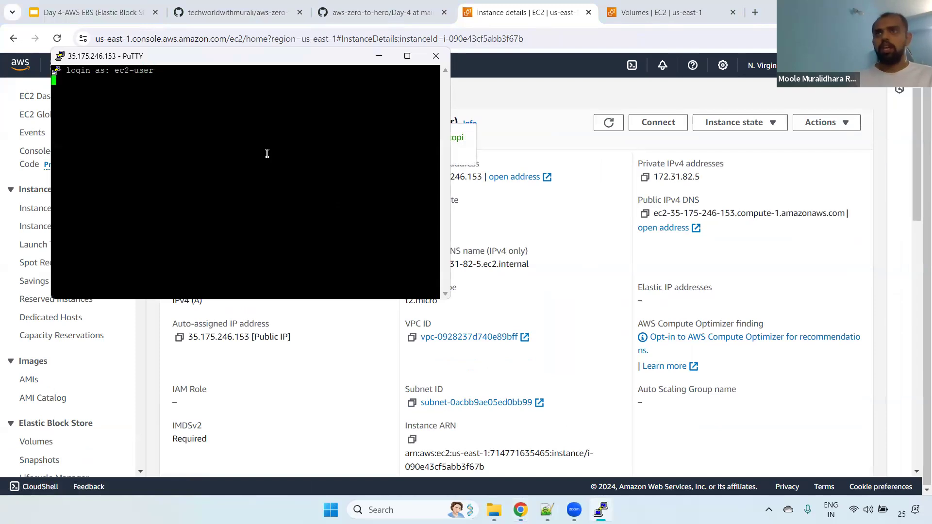
{"action": "left_click", "coordinate": [407, 56]}
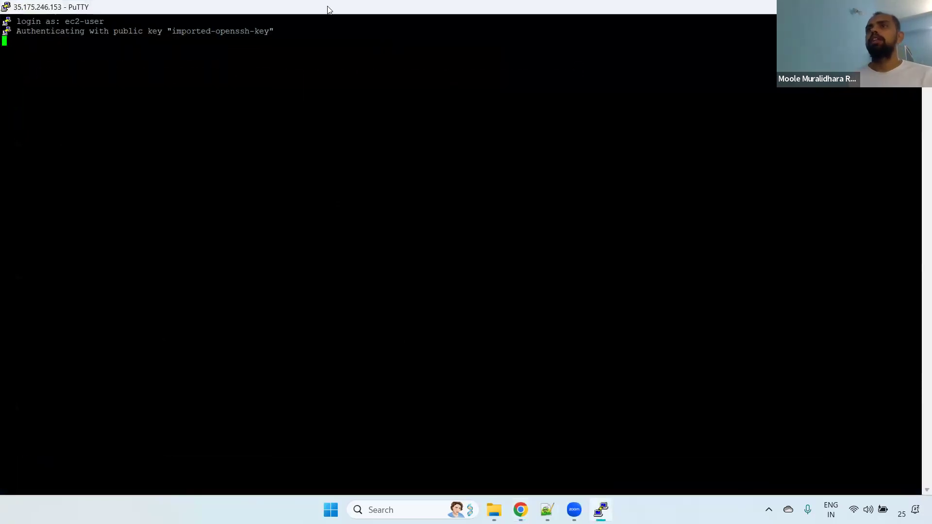
Step: Set the PuTTY terminal font to Courier New at size 18 and apply the change to the session
{"action": "right_click", "coordinate": [328, 10]}
{"action": "left_click", "coordinate": [388, 172]}
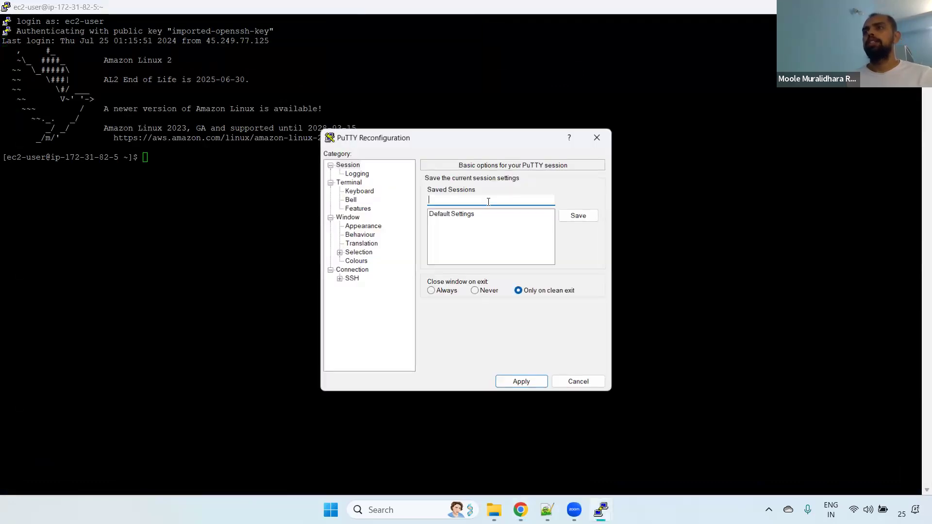
{"action": "left_click", "coordinate": [370, 226]}
{"action": "left_click", "coordinate": [583, 249]}
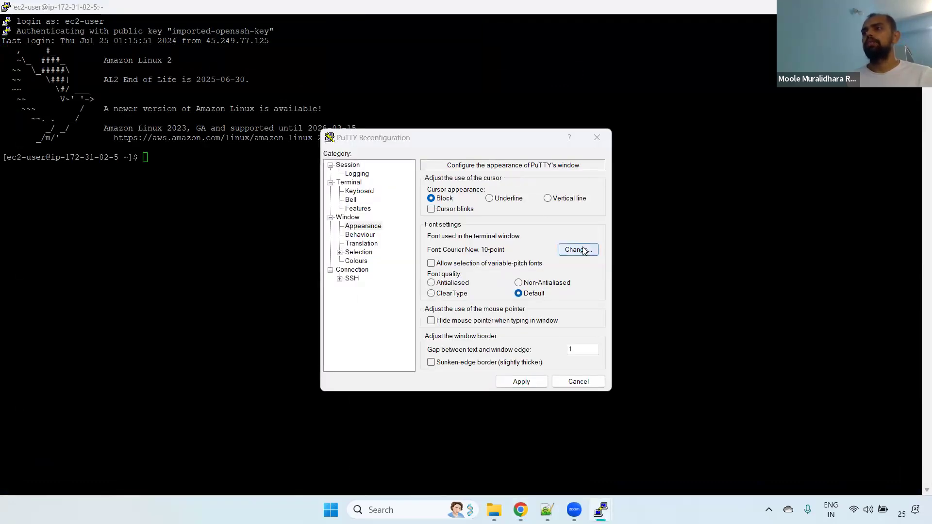
{"action": "left_click", "coordinate": [541, 284]}
{"action": "left_click", "coordinate": [538, 292]}
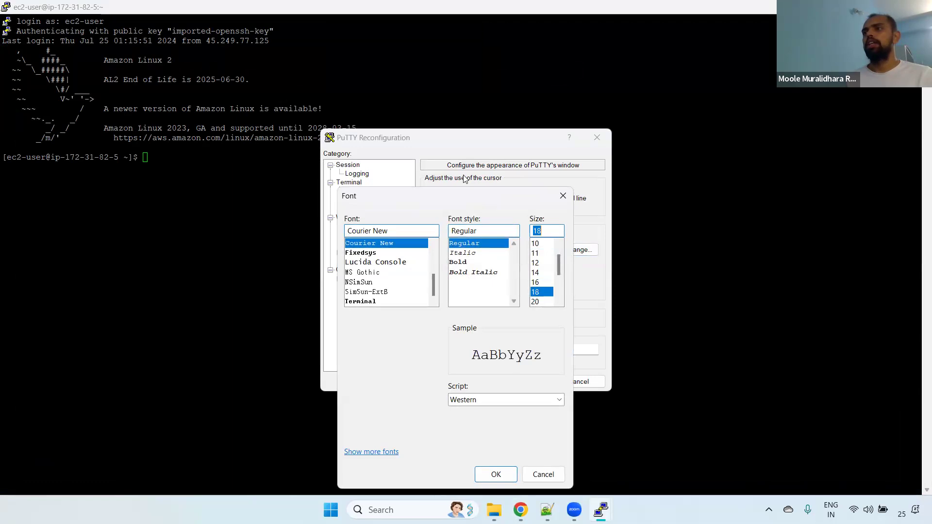
{"action": "left_click_drag", "start_coordinate": [446, 204], "coordinate": [466, 37]}
{"action": "left_click", "coordinate": [511, 311]}
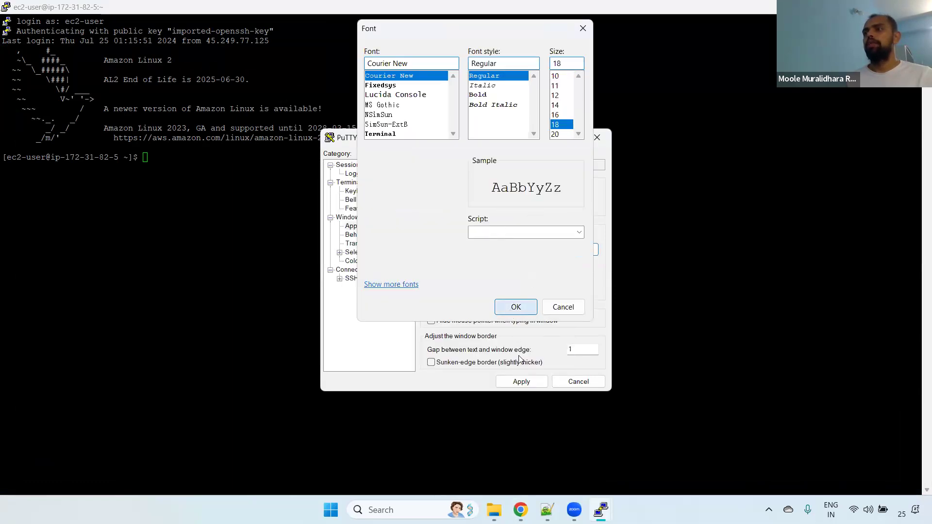
{"action": "left_click", "coordinate": [521, 381]}
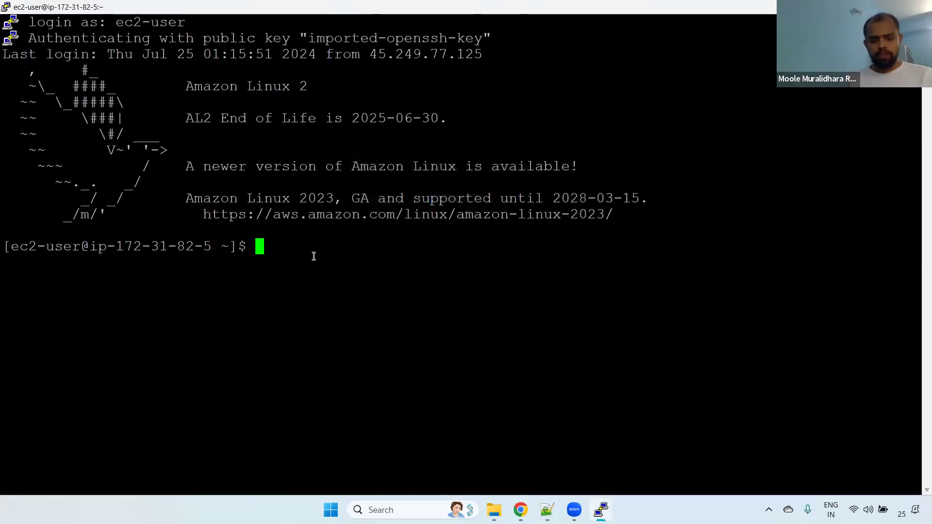
Step: Switch to the root user with sudo su - and clear the terminal
{"action": "type", "text": "sys"}
{"action": "key", "text": "BackSpace"}
{"action": "key", "text": "BackSpace"}
{"action": "key", "text": "BackSpace"}
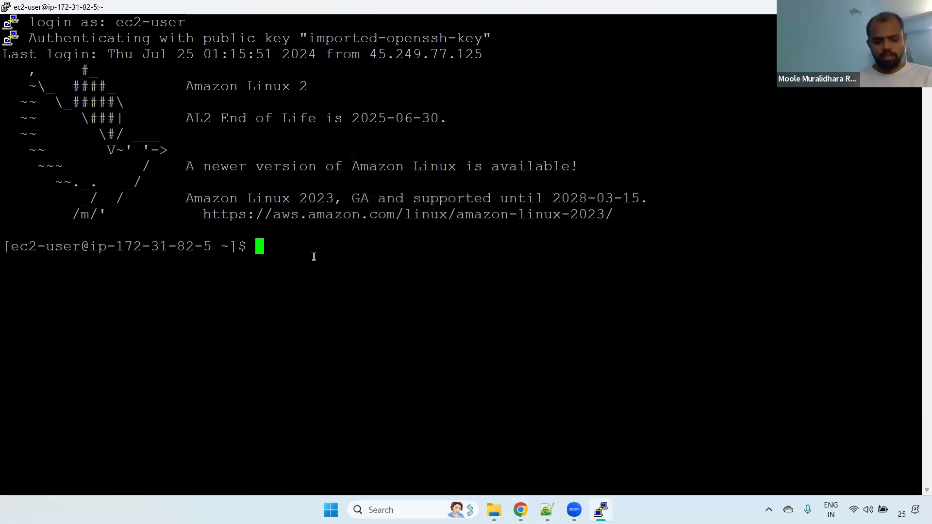
{"action": "type", "text": "sudo su -"}
{"action": "key", "text": "Return"}
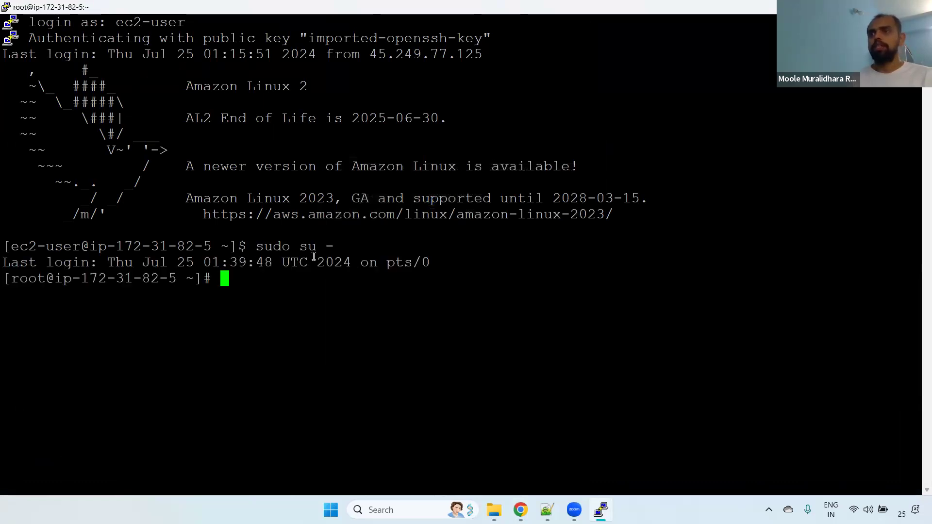
{"action": "key", "text": "ctrl+l"}
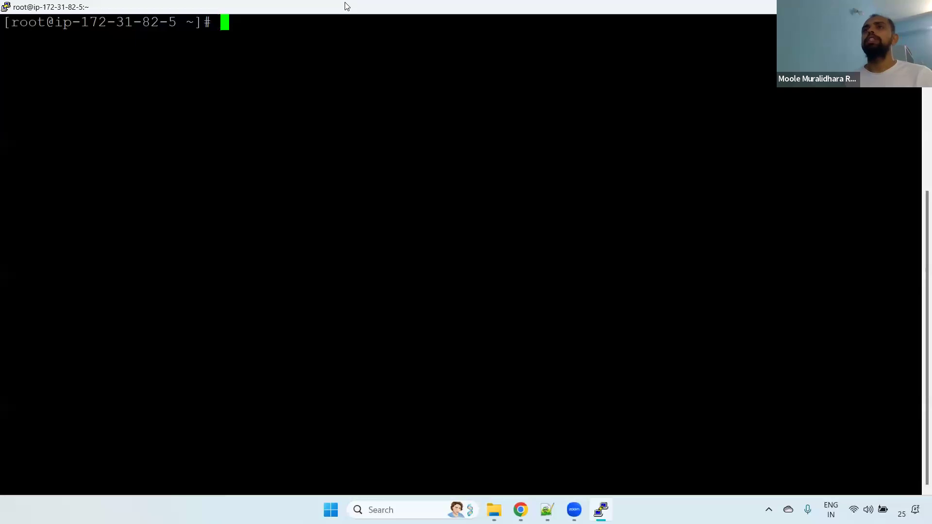
Step: List disk usage with df -h and check the output for a /data mount
{"action": "type", "text": "df -h"}
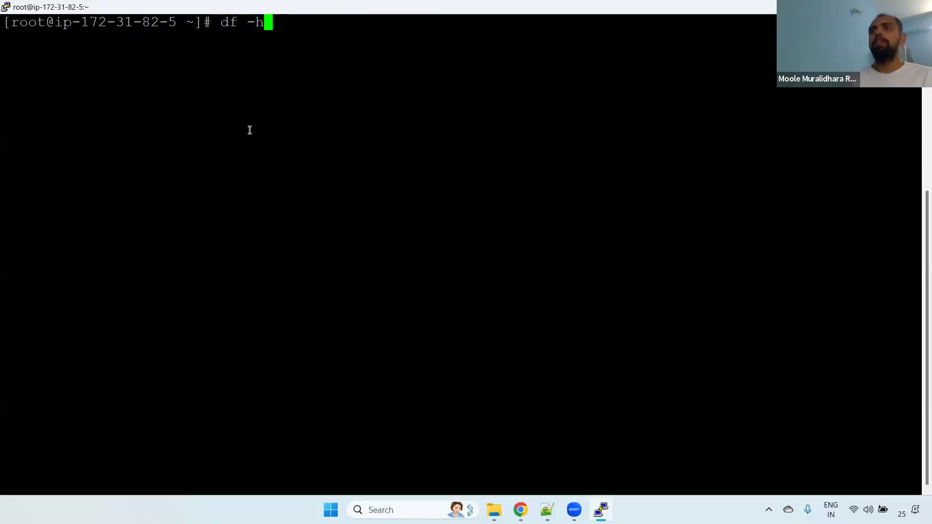
{"action": "key", "text": "Return"}
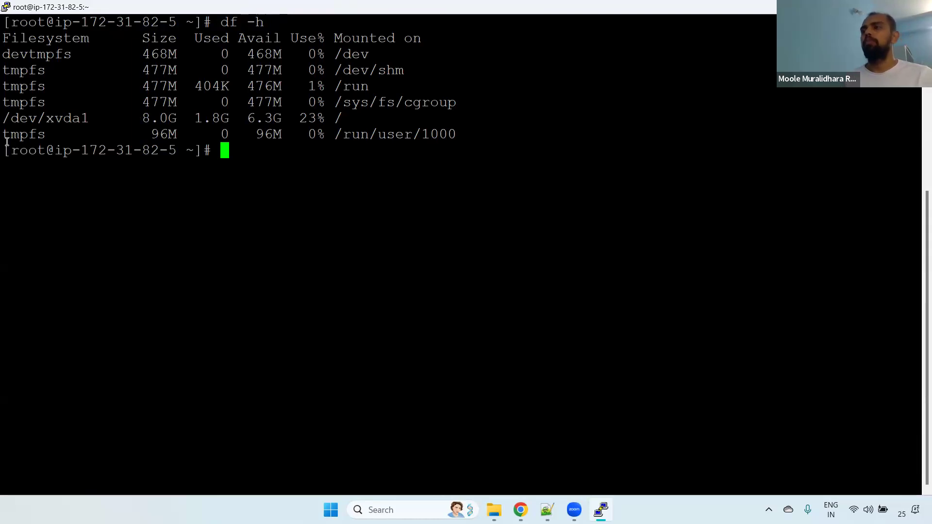
{"action": "left_click_drag", "start_coordinate": [6, 132], "coordinate": [522, 146]}
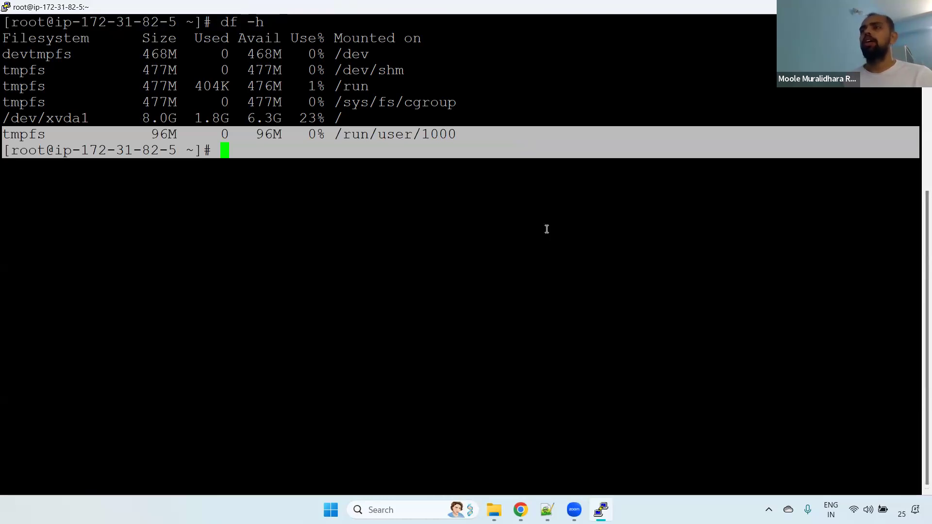
{"action": "left_click", "coordinate": [331, 187]}
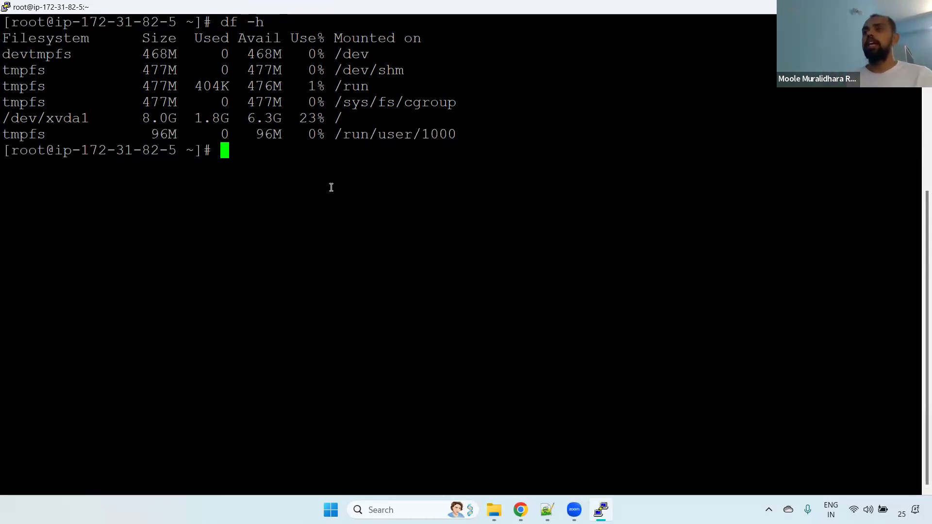
Step: Change to the /etc directory, list its contents and print the fstab file with cat
{"action": "type", "text": "cd /etc/"}
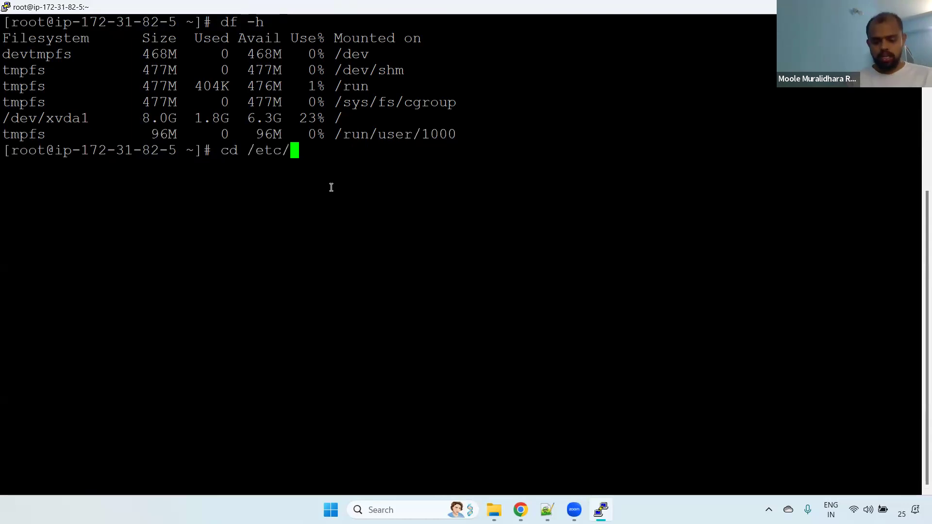
{"action": "key", "text": "Return"}
{"action": "type", "text": "ll"}
{"action": "key", "text": "Return"}
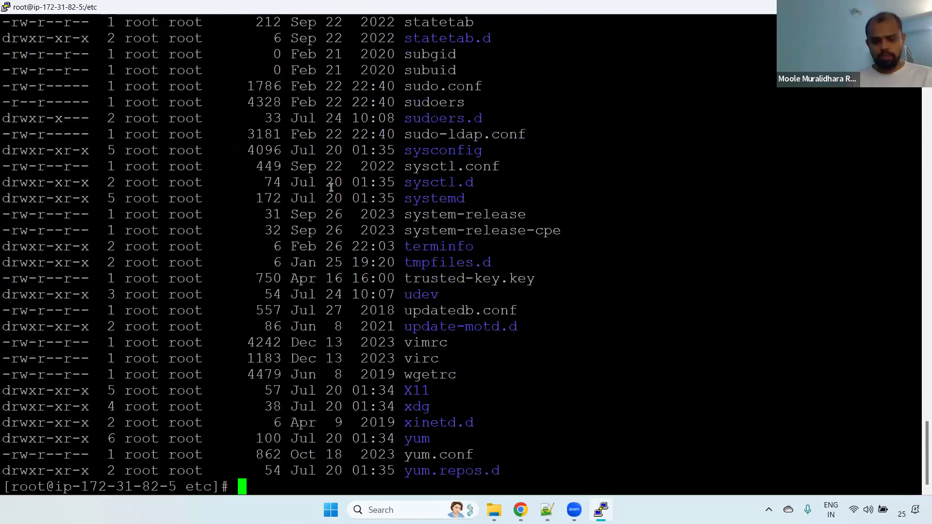
{"action": "type", "text": "cat f"}
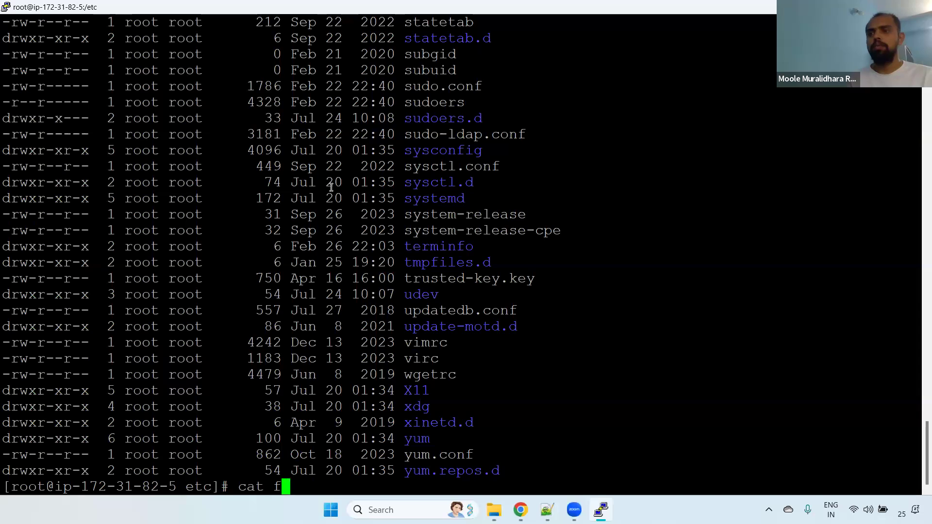
{"action": "type", "text": "stab"}
{"action": "key", "text": "Return"}
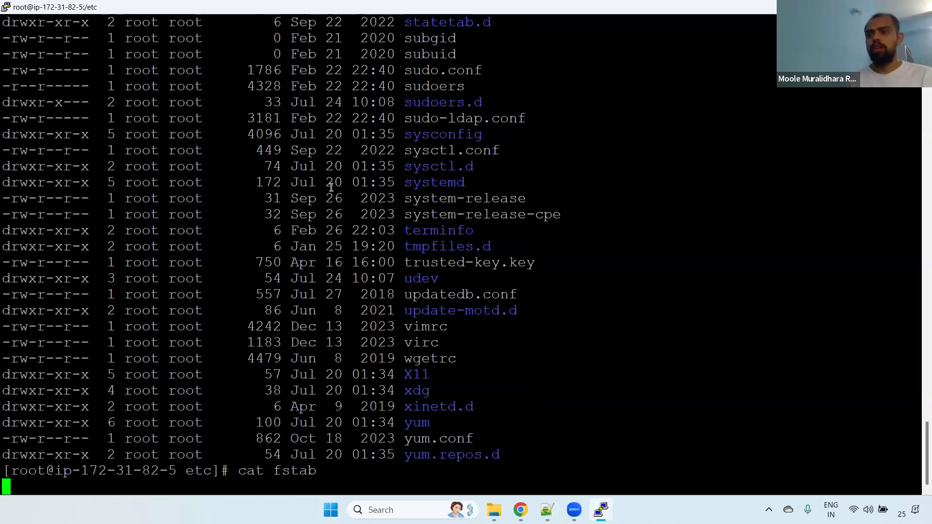
Step: Examine the fstab entry's UUID, mount point, file system type and mount options, and clear the terminal
{"action": "left_click_drag", "start_coordinate": [5, 469], "coordinate": [774, 465]}
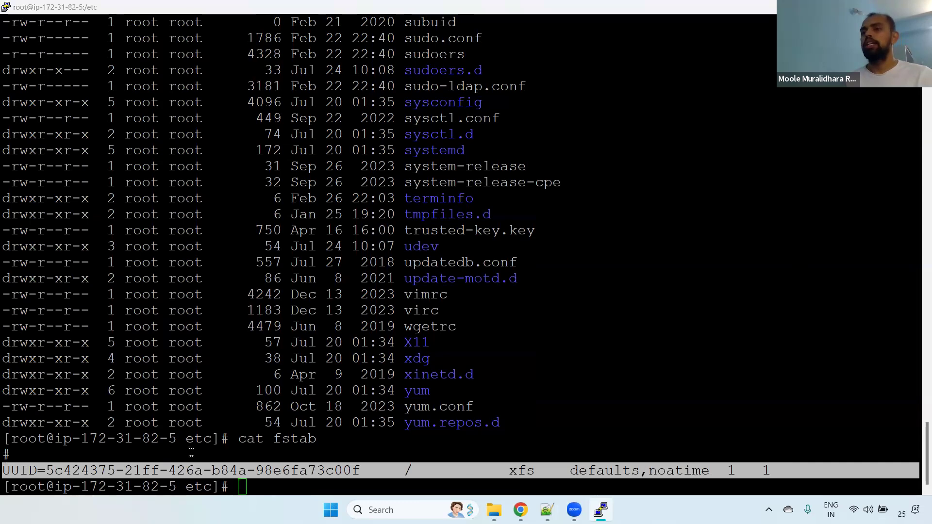
{"action": "left_click", "coordinate": [5, 476]}
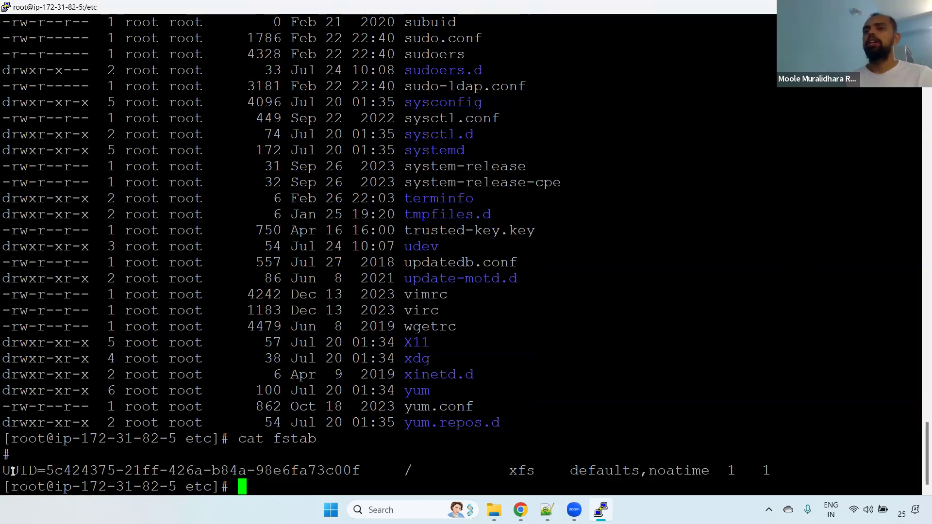
{"action": "left_click_drag", "start_coordinate": [275, 439], "coordinate": [318, 438]}
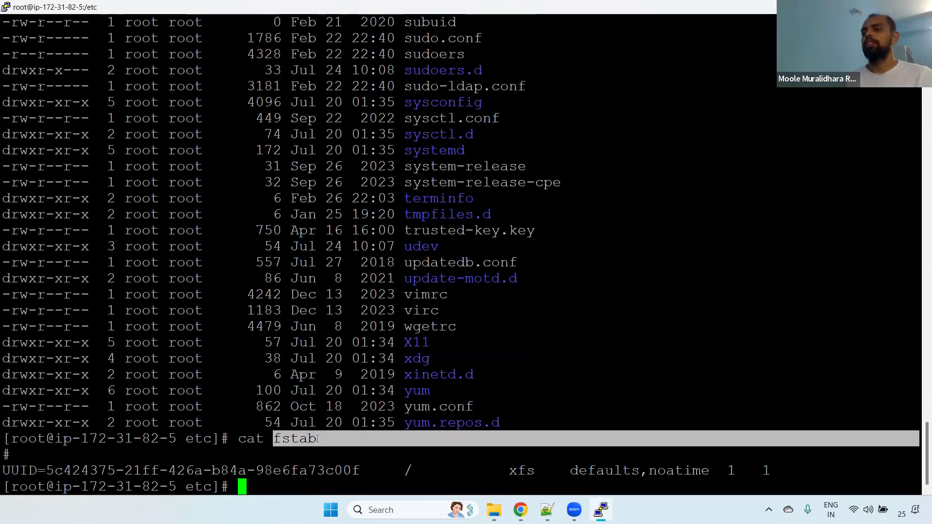
{"action": "left_click", "coordinate": [681, 404]}
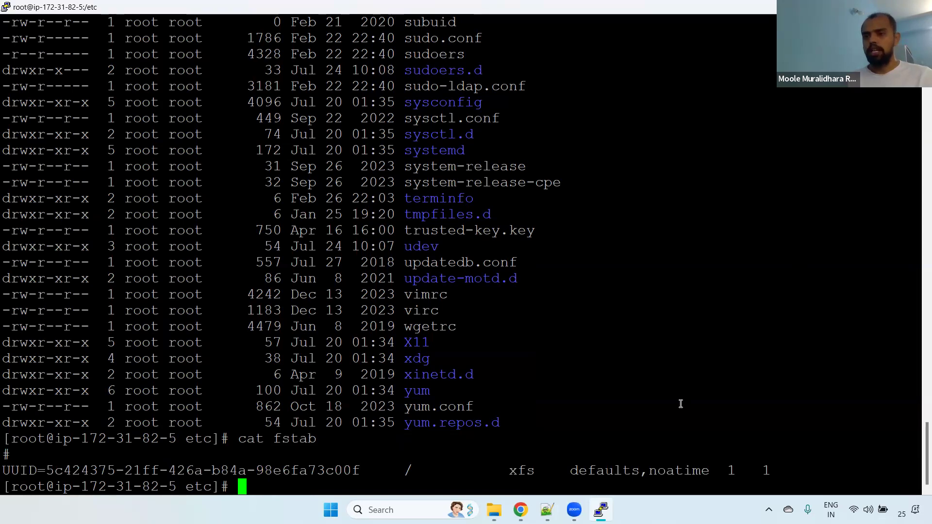
{"action": "left_click_drag", "start_coordinate": [10, 470], "coordinate": [357, 467]}
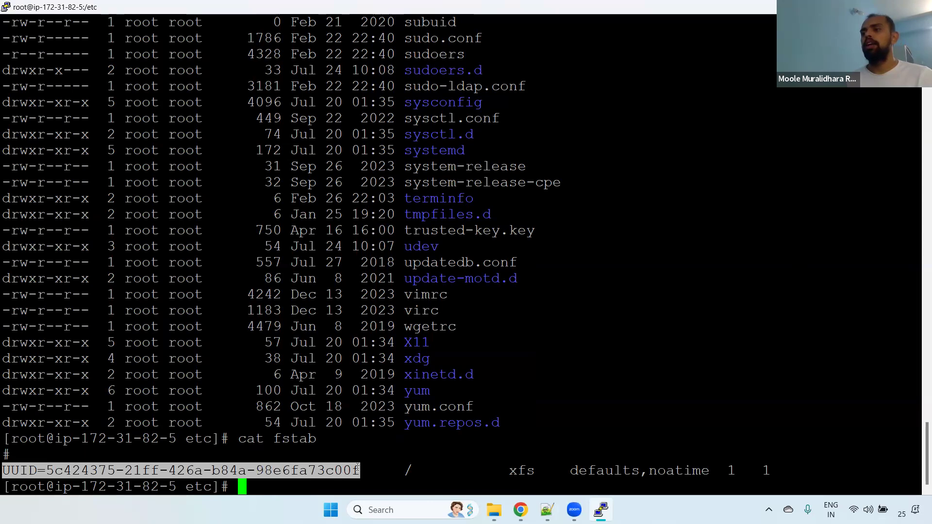
{"action": "left_click_drag", "start_coordinate": [401, 470], "coordinate": [421, 470]}
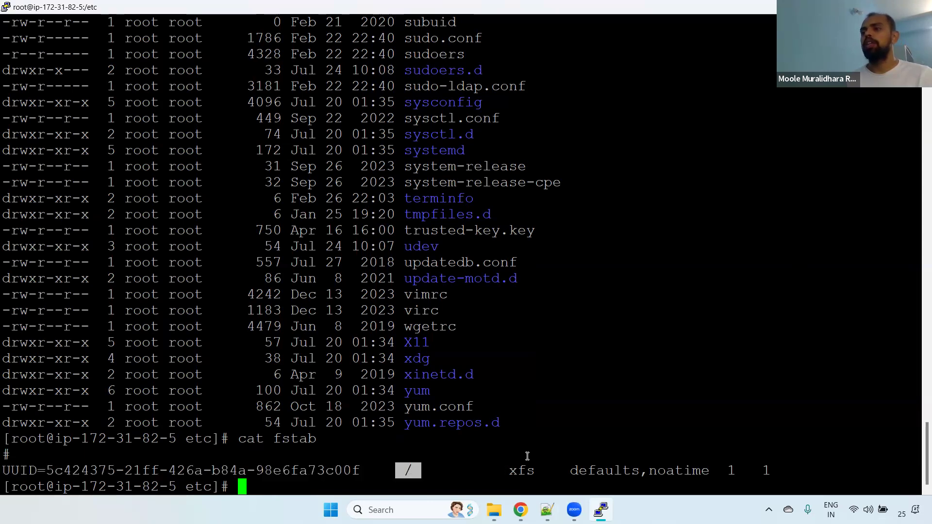
{"action": "double_click", "coordinate": [521, 470]}
{"action": "left_click_drag", "start_coordinate": [563, 471], "coordinate": [764, 475]}
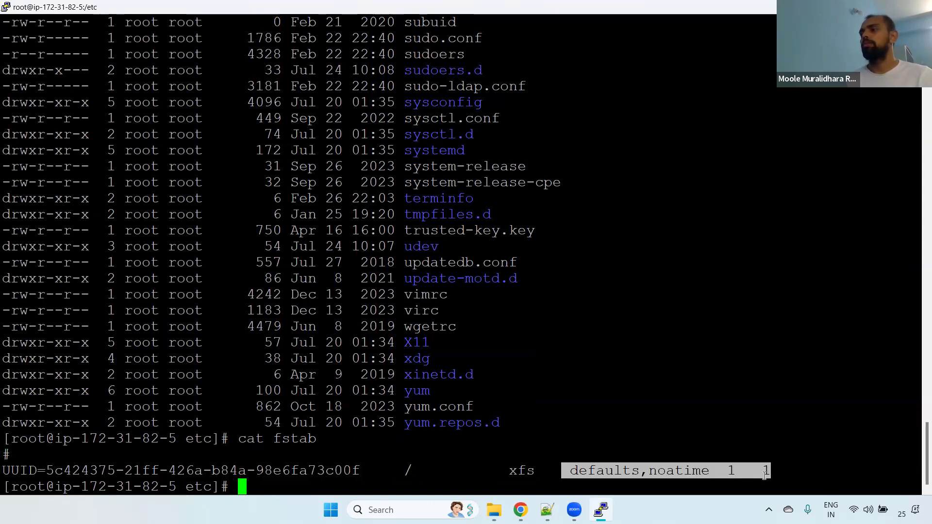
{"action": "left_click", "coordinate": [486, 456]}
{"action": "key", "text": "ctrl+l"}
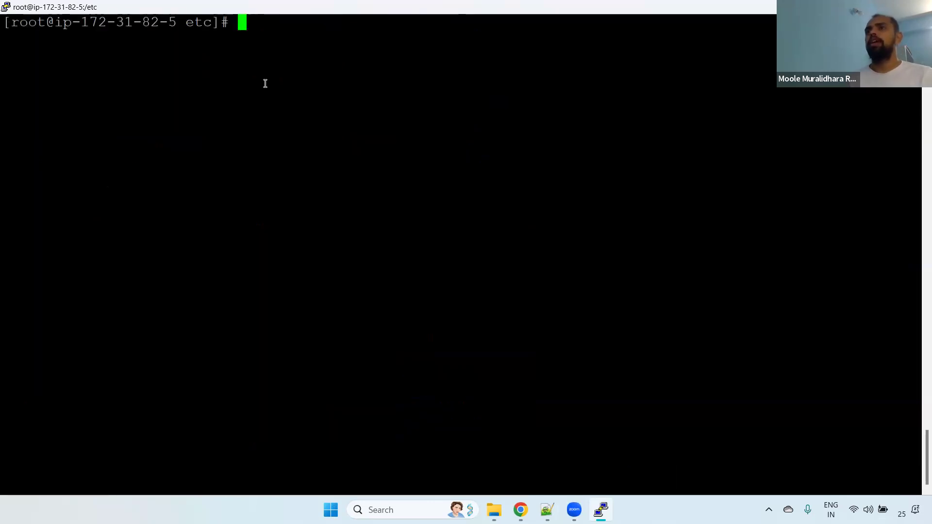
Step: Return to root's home directory and list the block devices with lsblk to check the xvdb disk
{"action": "type", "text": "c"}
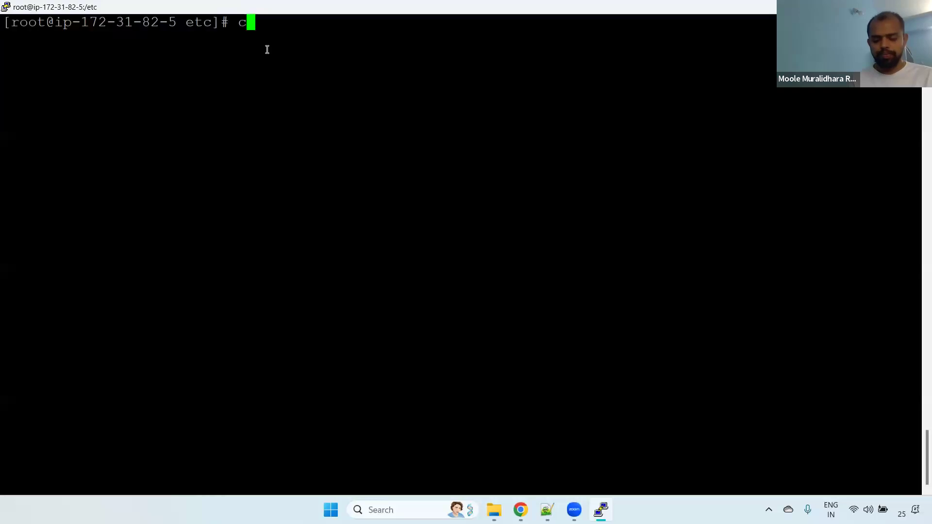
{"action": "type", "text": "d"}
{"action": "key", "text": "Return"}
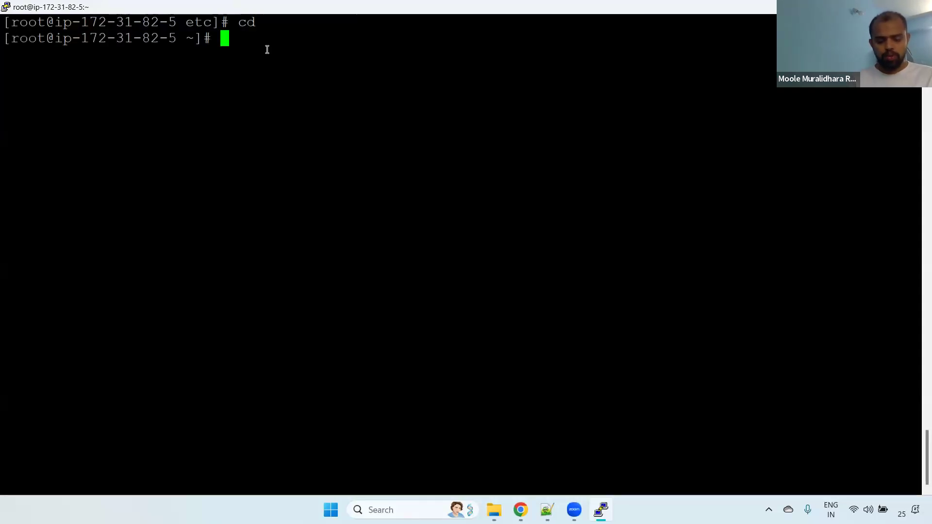
{"action": "type", "text": "lsblk"}
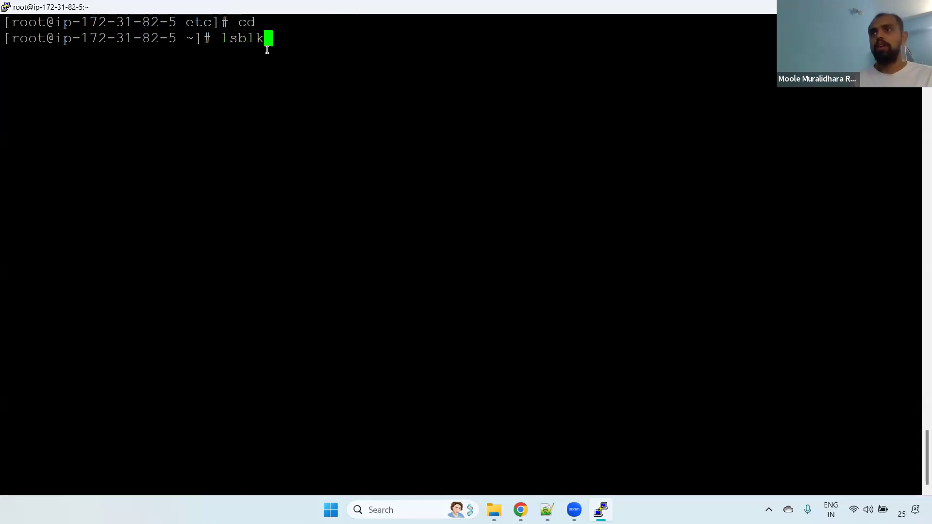
{"action": "key", "text": "Return"}
{"action": "left_click_drag", "start_coordinate": [3, 101], "coordinate": [45, 103]}
{"action": "left_click", "coordinate": [271, 128]}
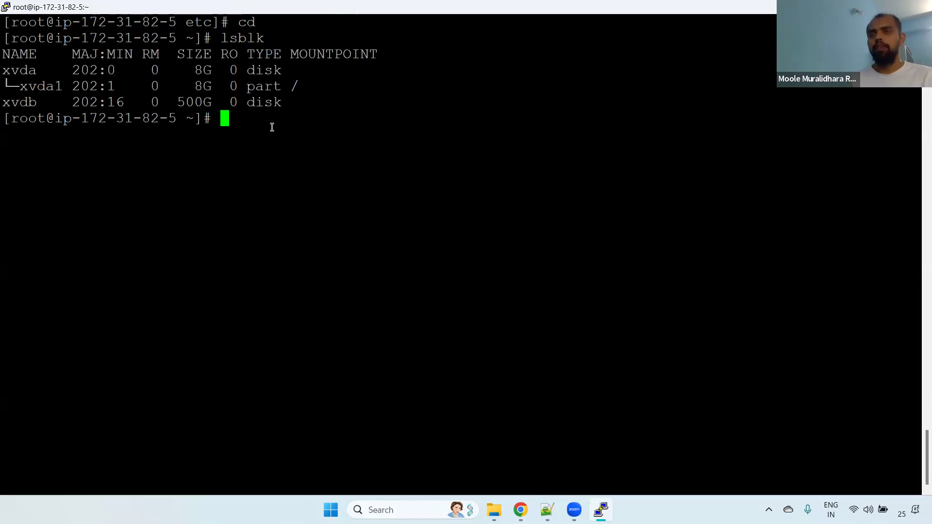
{"action": "type", "text": "fd"}
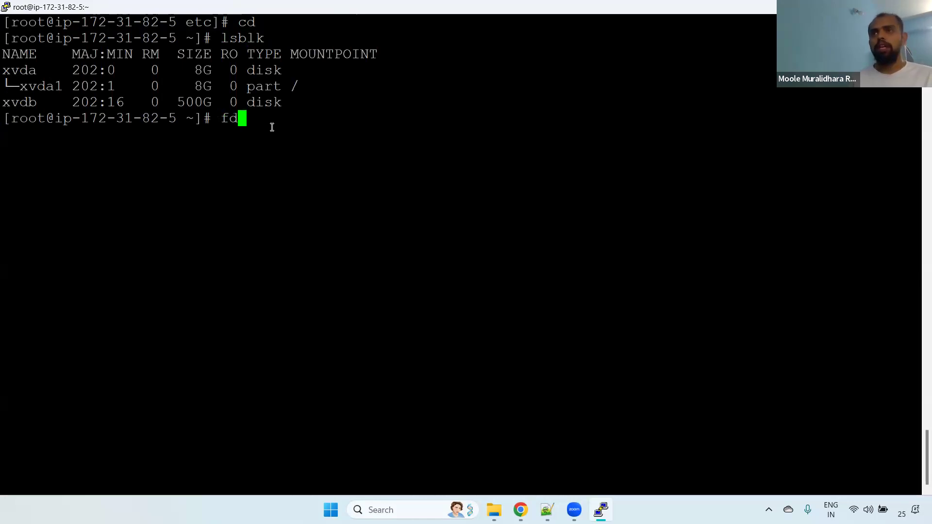
{"action": "key", "text": "BackSpace"}
{"action": "key", "text": "BackSpace"}
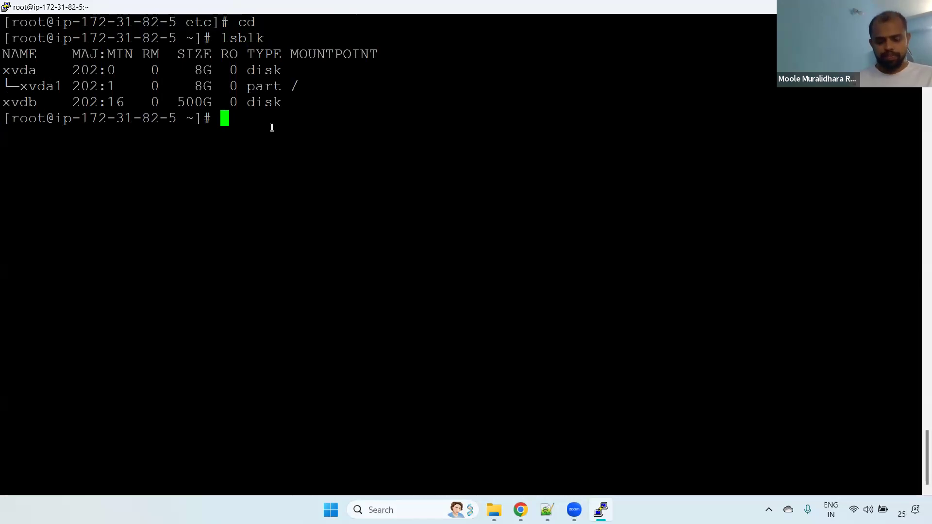
Step: Mount the /dev/xvdb volume on /data
{"action": "type", "text": "mount "}
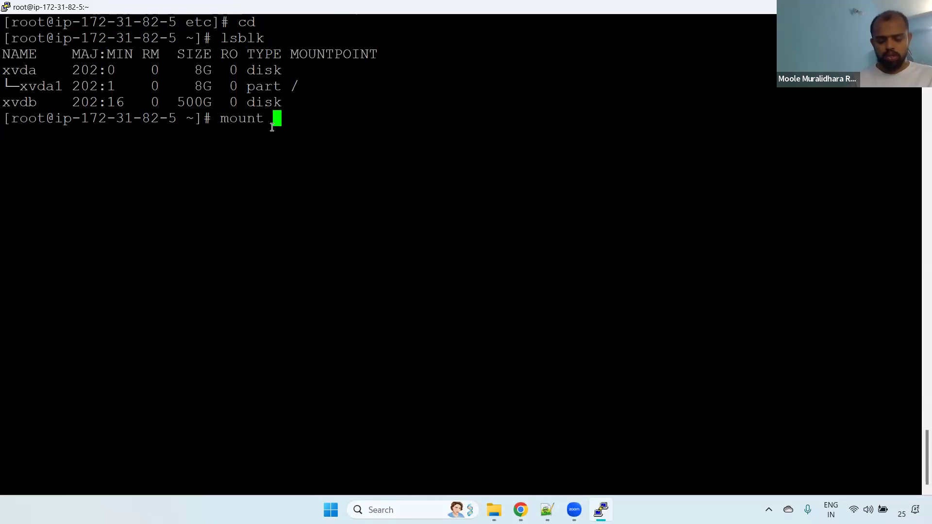
{"action": "type", "text": "/dev/"}
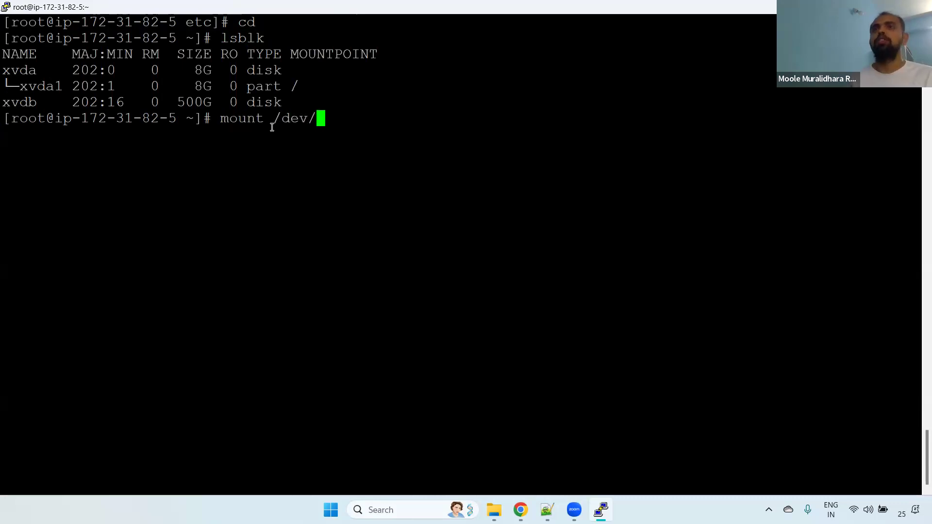
{"action": "left_click_drag", "start_coordinate": [3, 103], "coordinate": [31, 107]}
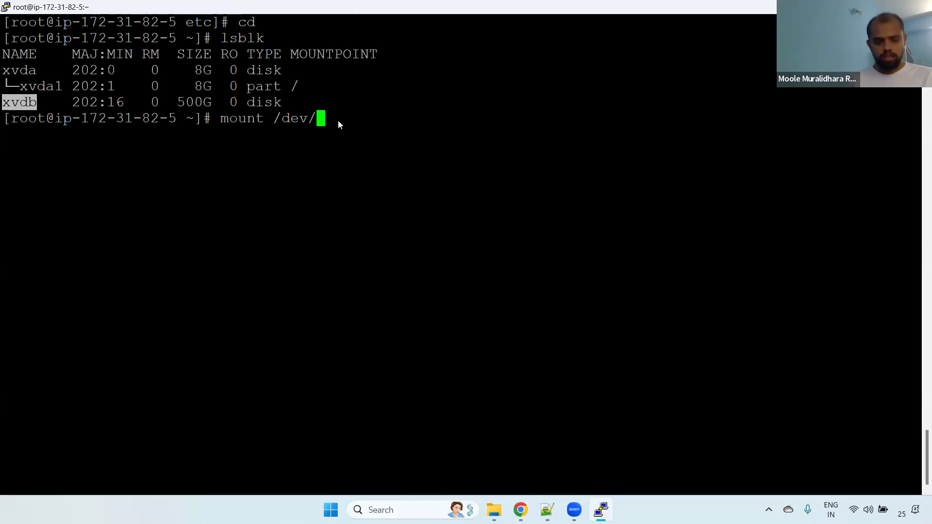
{"action": "type", "text": "xvd"}
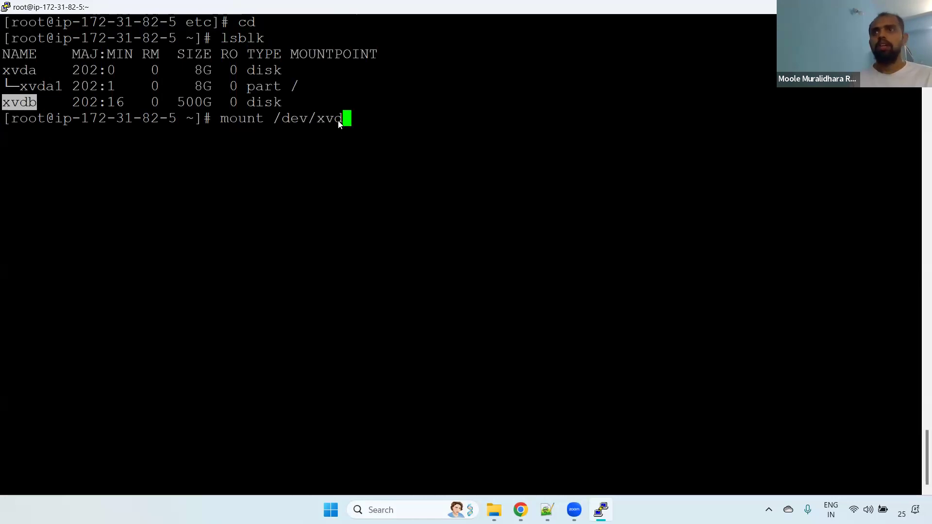
{"action": "type", "text": "b"}
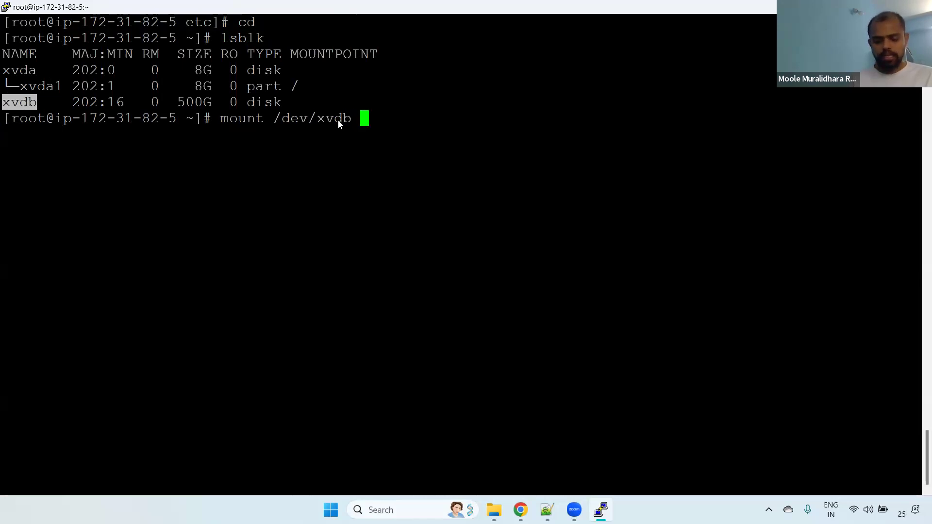
{"action": "type", "text": " /data"}
{"action": "key", "text": "Return"}
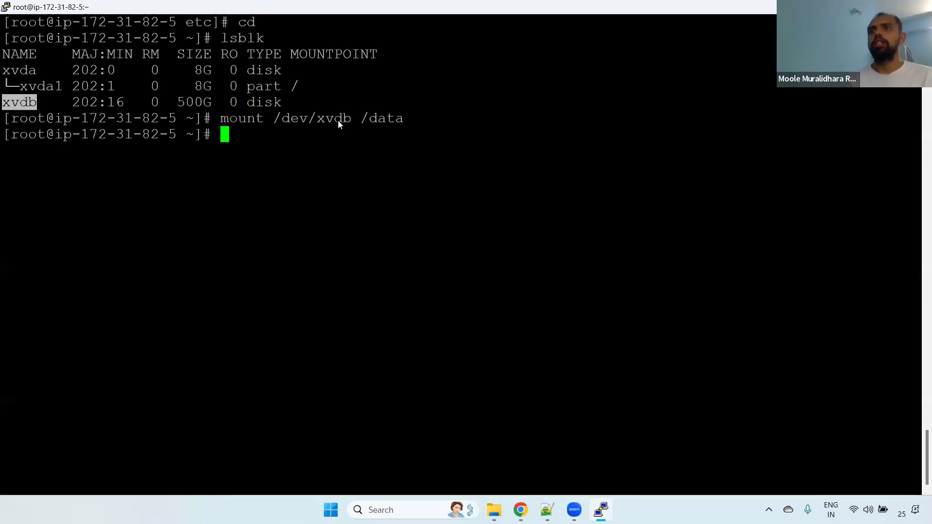
Step: List disk usage with df -h and check the /dev/xvdb entry
{"action": "type", "text": "df -h"}
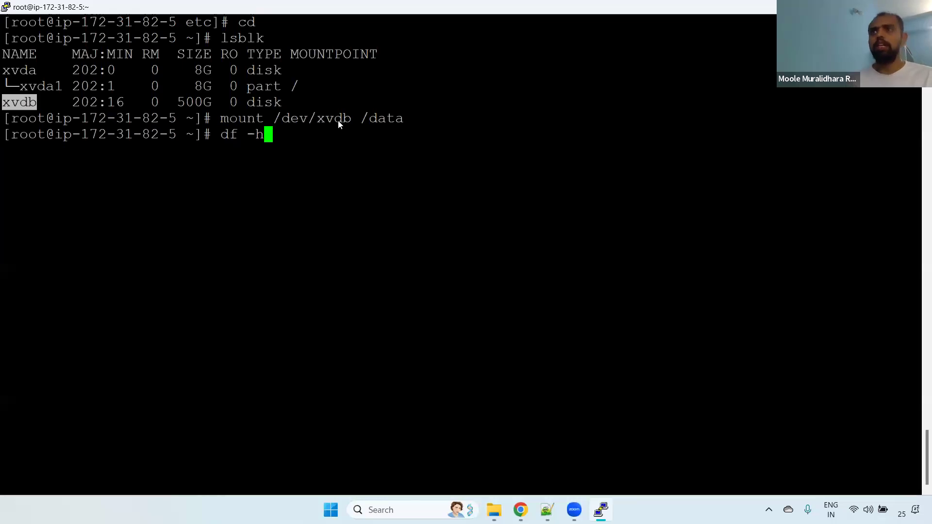
{"action": "key", "text": "Return"}
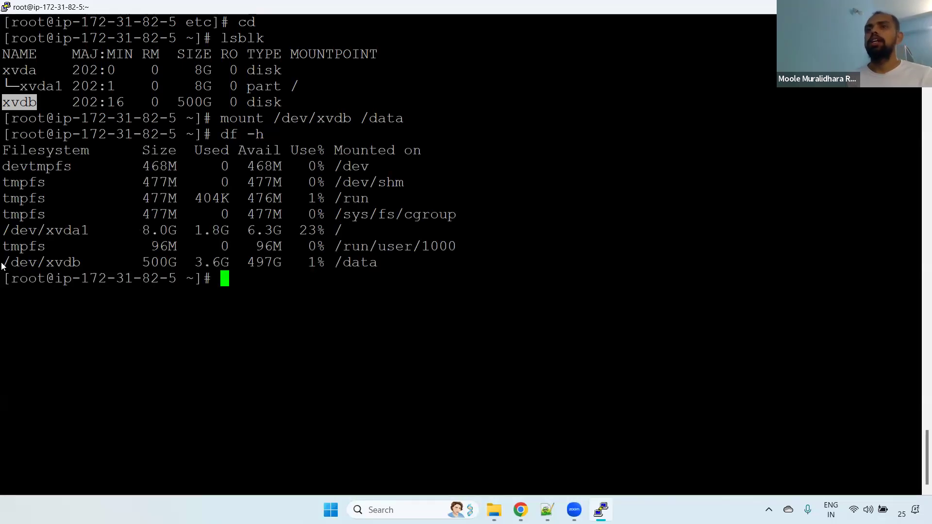
{"action": "left_click_drag", "start_coordinate": [2, 263], "coordinate": [319, 275]}
{"action": "left_click", "coordinate": [317, 270]}
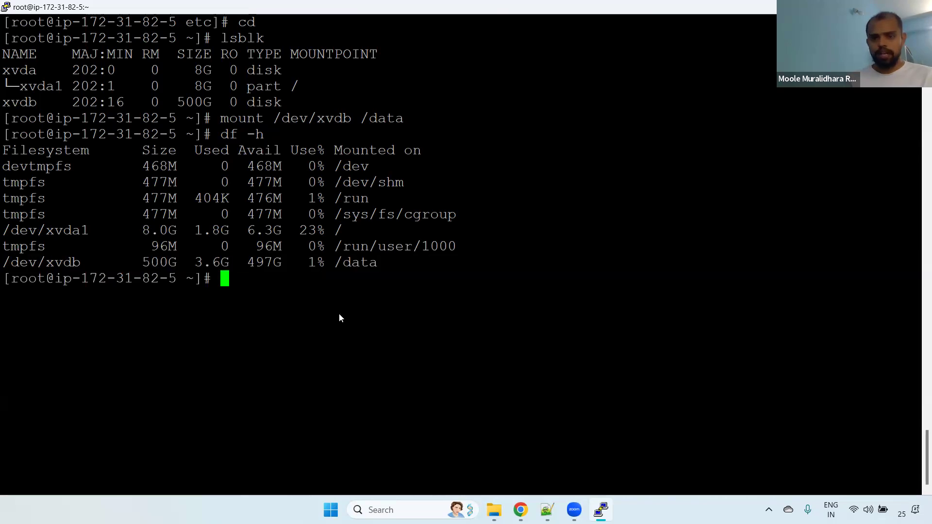
Step: Change to the /data directory, list its files with ll to review them, and clear the terminal
{"action": "type", "text": "cd /data/"}
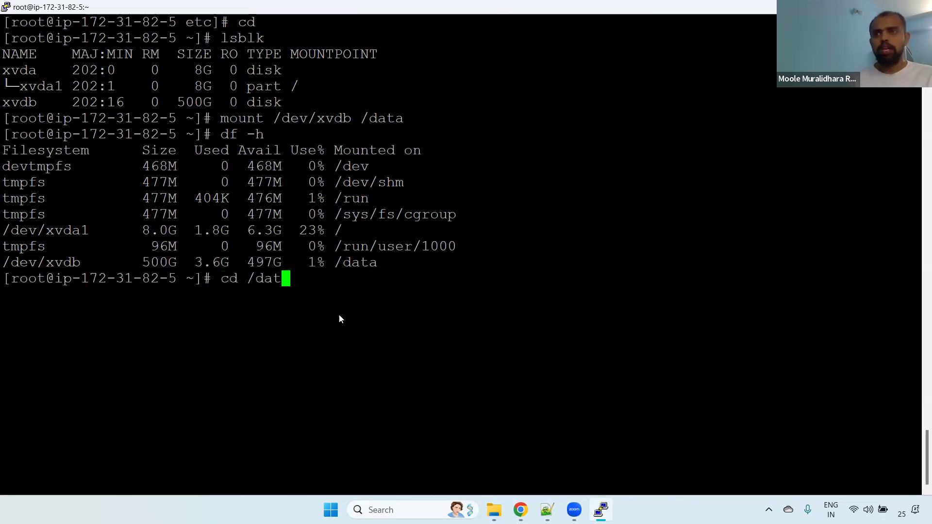
{"action": "key", "text": "Return"}
{"action": "type", "text": "ll"}
{"action": "key", "text": "Return"}
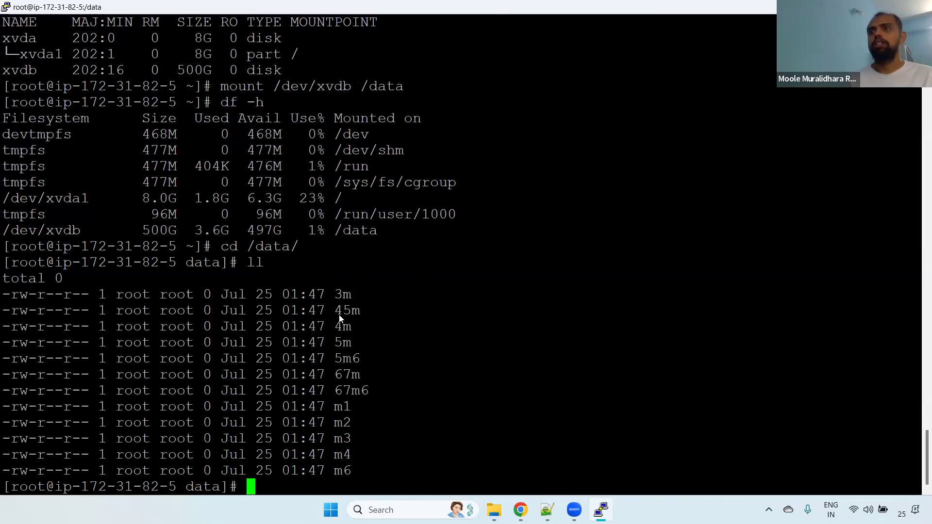
{"action": "left_click_drag", "start_coordinate": [349, 471], "coordinate": [71, 288]}
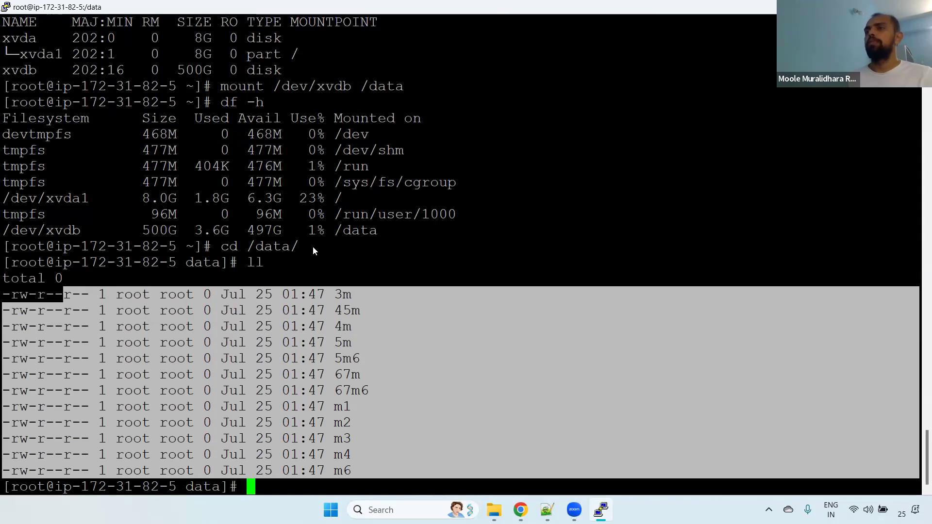
{"action": "mouse_move", "coordinate": [361, 465]}
{"action": "left_mouse_down"}
{"action": "mouse_move", "coordinate": [75, 315]}
{"action": "mouse_move", "coordinate": [33, 305]}
{"action": "left_mouse_up"}
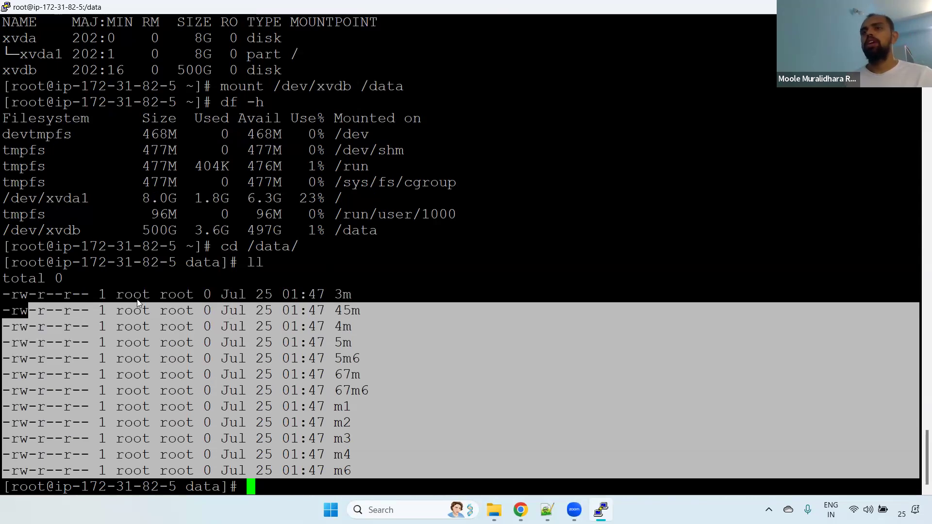
{"action": "left_click_drag", "start_coordinate": [5, 294], "coordinate": [419, 353]}
{"action": "left_click", "coordinate": [499, 234]}
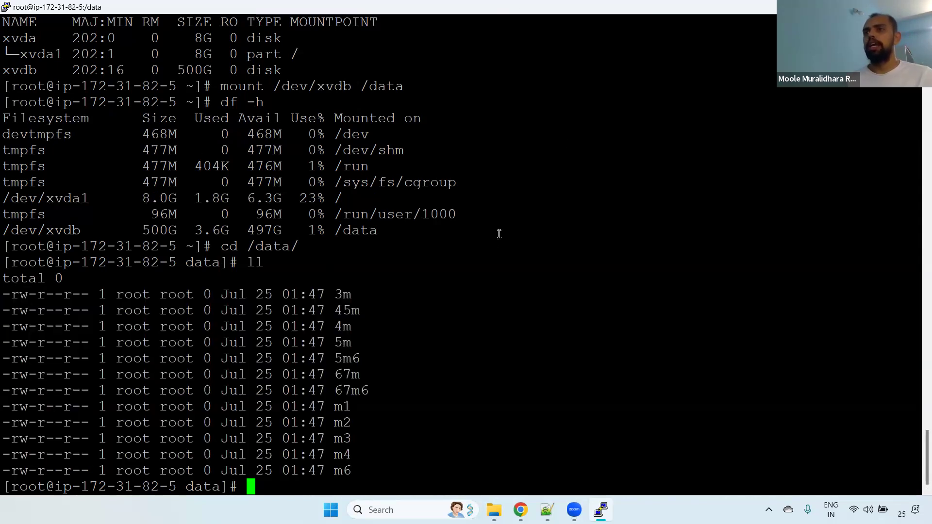
{"action": "key", "text": "ctrl+l"}
{"action": "type", "text": "cd /etc/fas"}
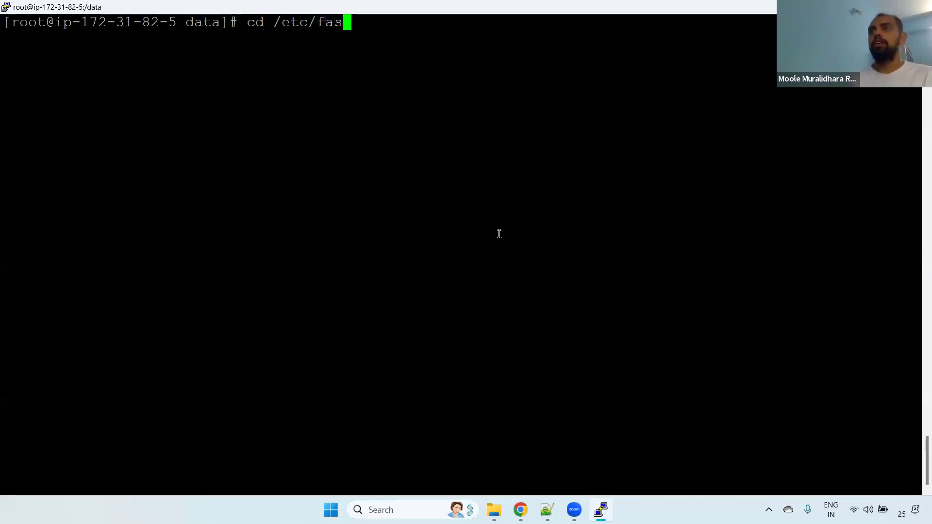
{"action": "type", "text": "t"}
{"action": "key", "text": "BackSpace"}
{"action": "key", "text": "BackSpace"}
{"action": "key", "text": "BackSpace"}
{"action": "type", "text": "s"}
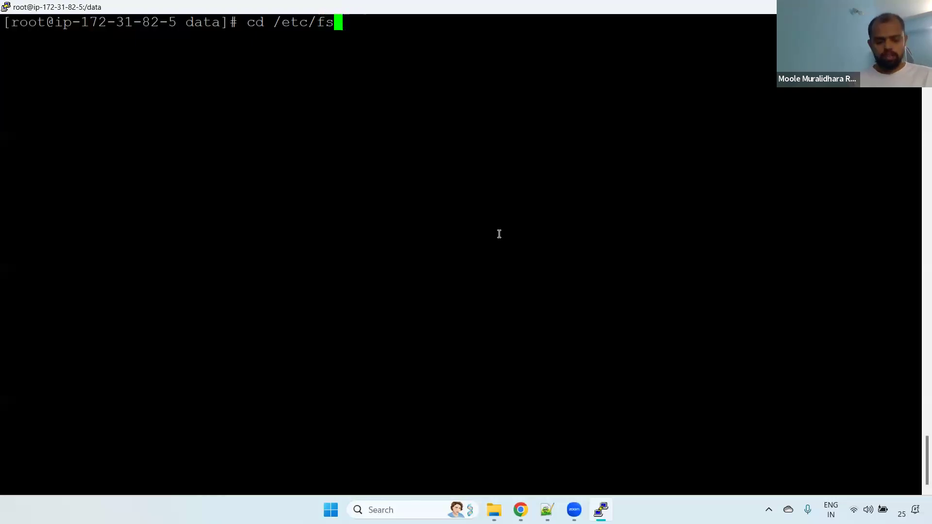
{"action": "type", "text": "t"}
{"action": "key", "text": "BackSpace"}
{"action": "key", "text": "BackSpace"}
{"action": "key", "text": "BackSpace"}
{"action": "key", "text": "BackSpace"}
{"action": "key", "text": "BackSpace"}
{"action": "key", "text": "BackSpace"}
{"action": "key", "text": "BackSpace"}
{"action": "key", "text": "BackSpace"}
{"action": "key", "text": "BackSpace"}
{"action": "key", "text": "BackSpace"}
{"action": "key", "text": "BackSpace"}
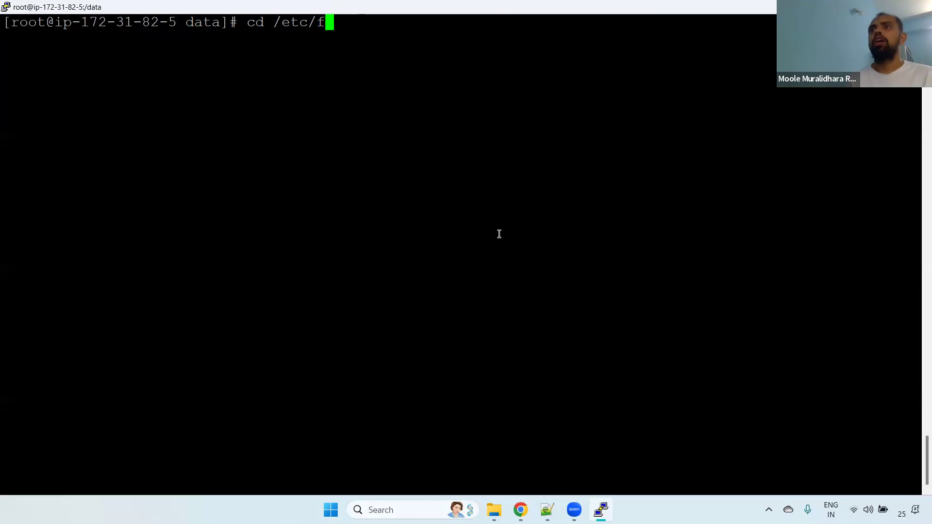
Step: Display the contents of /etc/fstab with cat and examine its UUID entry for the root file system
{"action": "type", "text": "cat /et"}
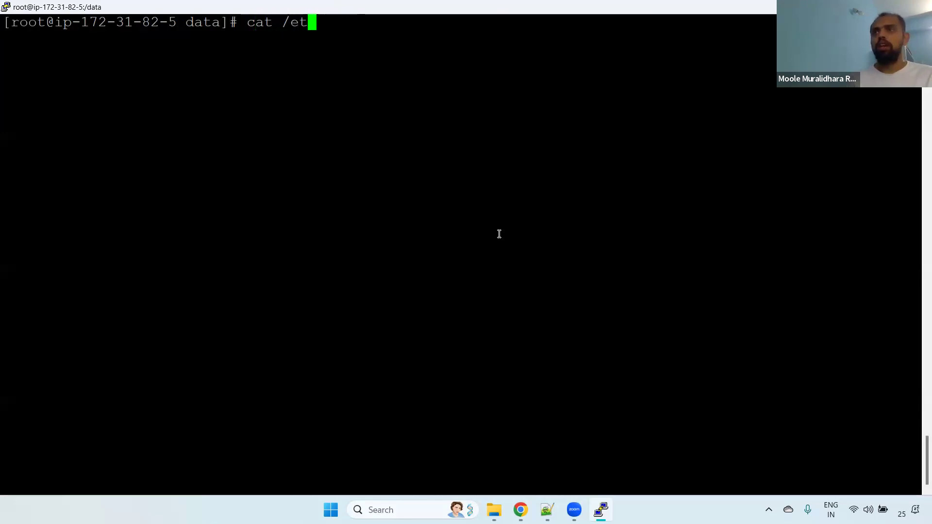
{"action": "type", "text": "c/fst"}
{"action": "key", "text": "Tab"}
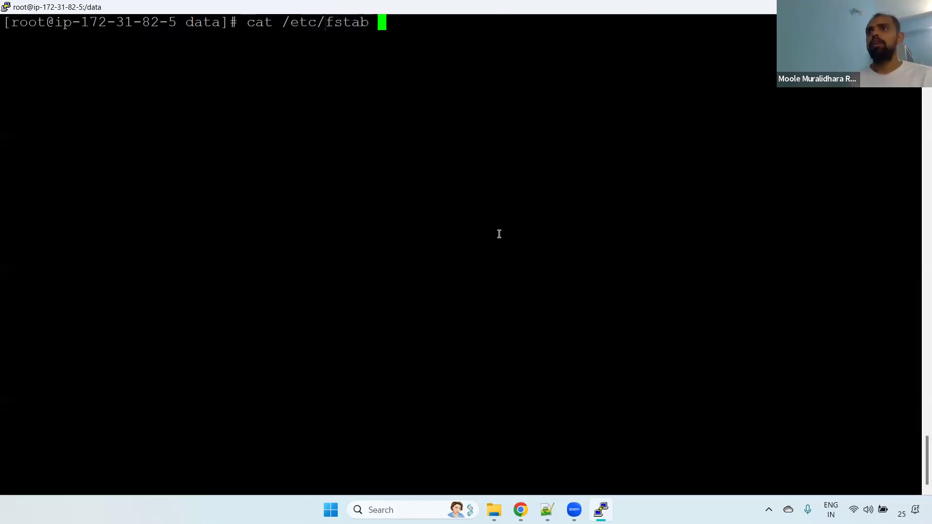
{"action": "key", "text": "Return"}
{"action": "left_click_drag", "start_coordinate": [3, 54], "coordinate": [766, 58]}
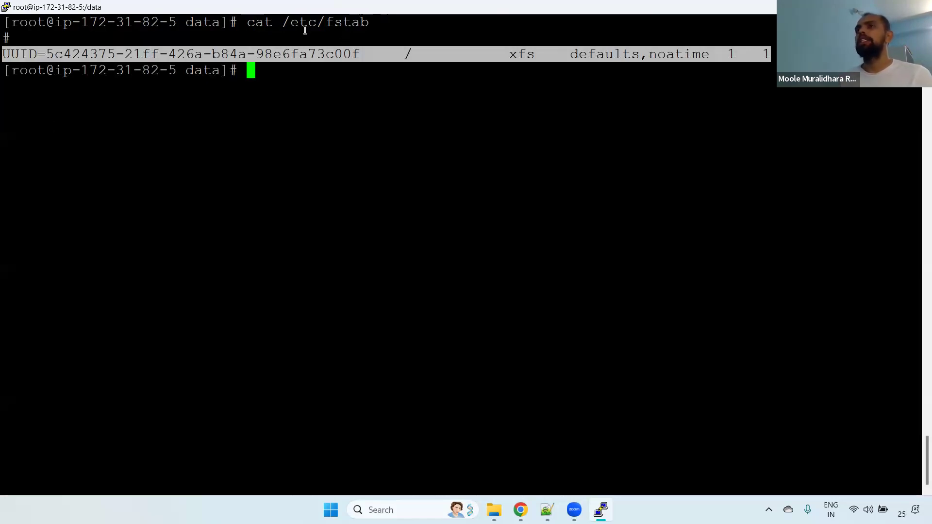
{"action": "left_click", "coordinate": [287, 88]}
Step: Back up /etc/fstab by copying it to /opt/
{"action": "type", "text": "m"}
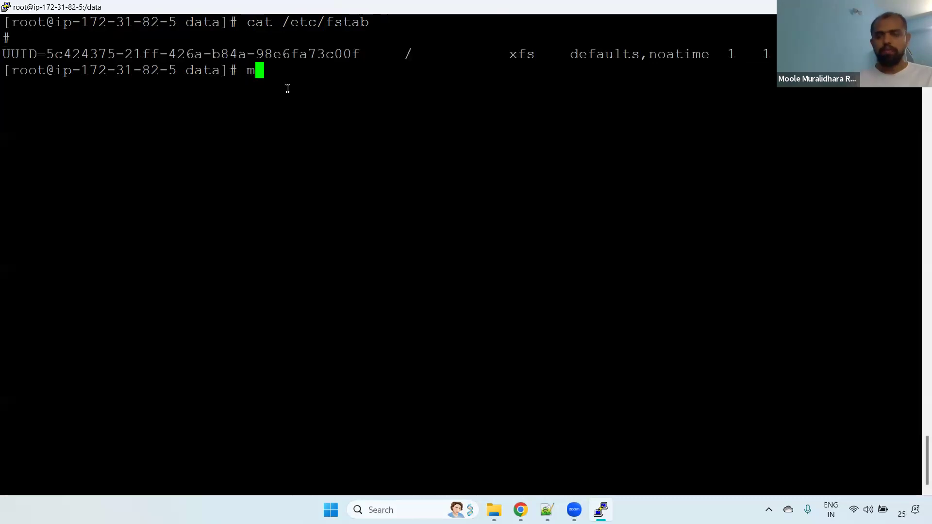
{"action": "key", "text": "BackSpace"}
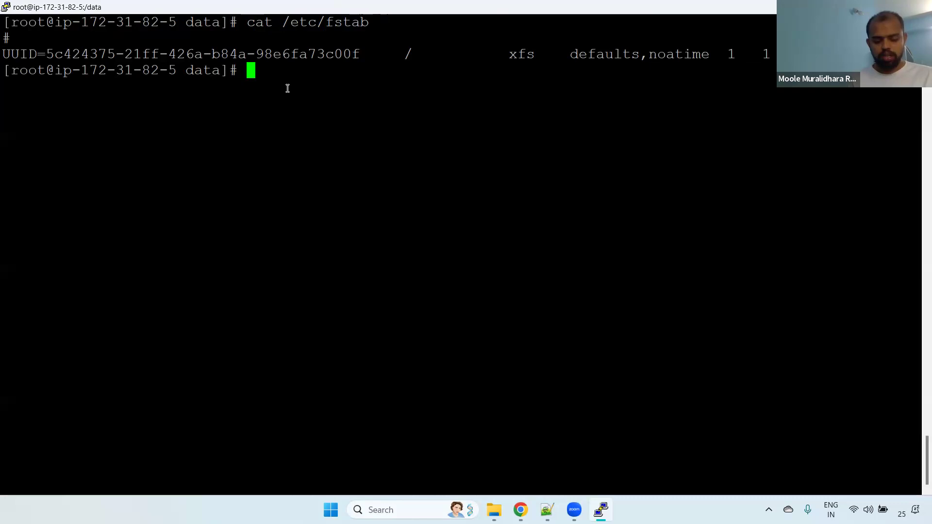
{"action": "type", "text": "m"}
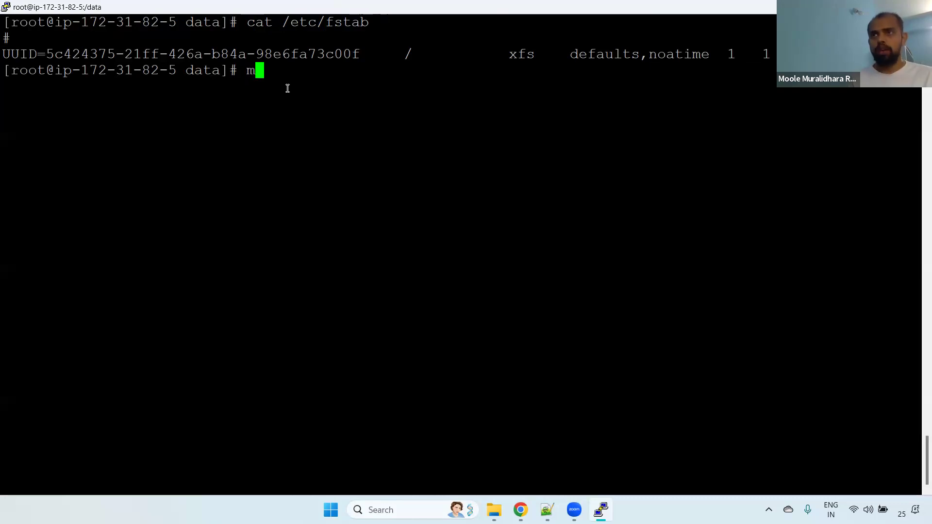
{"action": "key", "text": "BackSpace"}
{"action": "type", "text": "cp "}
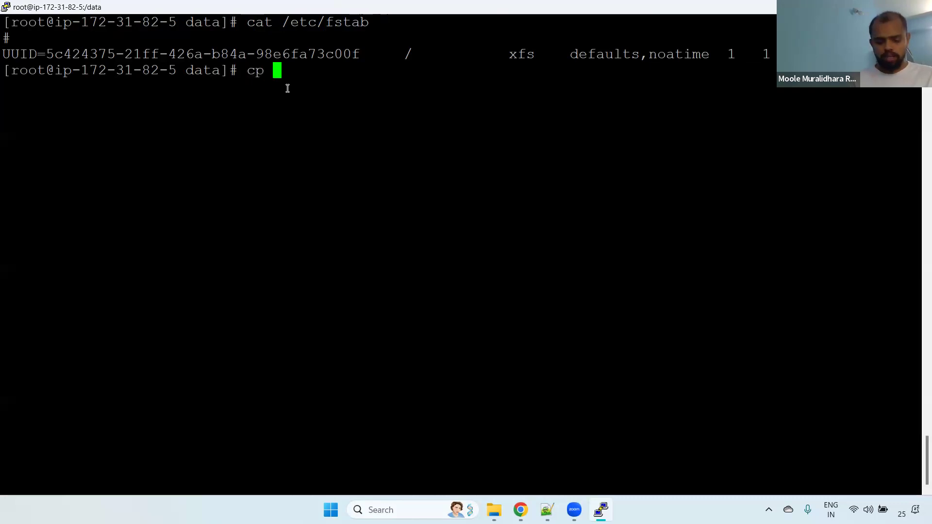
{"action": "type", "text": "/etc/"}
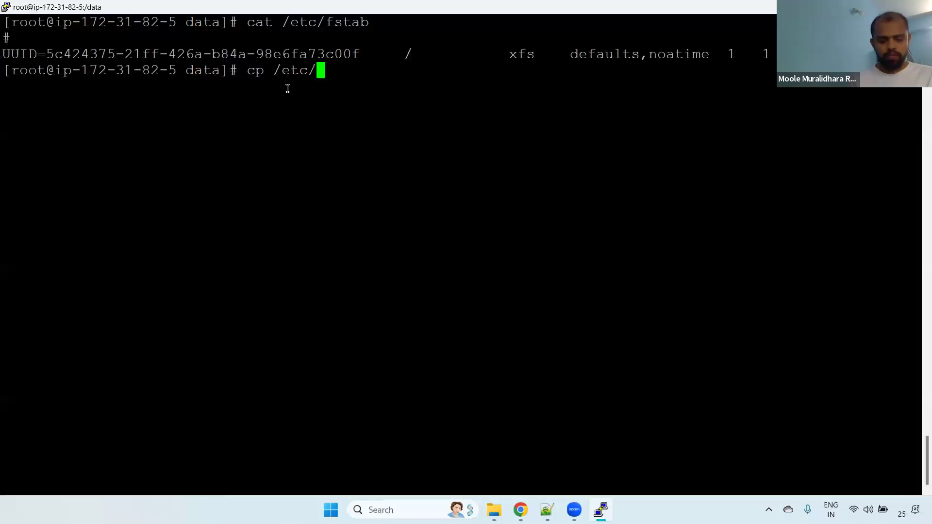
{"action": "type", "text": "fas"}
{"action": "key", "text": "BackSpace"}
{"action": "key", "text": "BackSpace"}
{"action": "type", "text": "s"}
{"action": "key", "text": "Tab"}
{"action": "type", "text": "/opt/"}
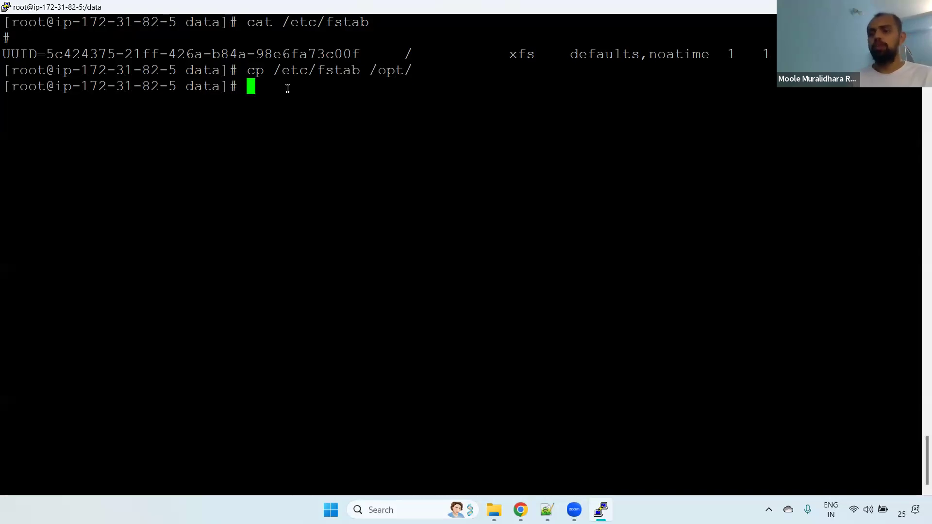
Step: List the files in /data with ll, return to root's home directory, and clear the terminal
{"action": "type", "text": "ll"}
{"action": "key", "text": "Return"}
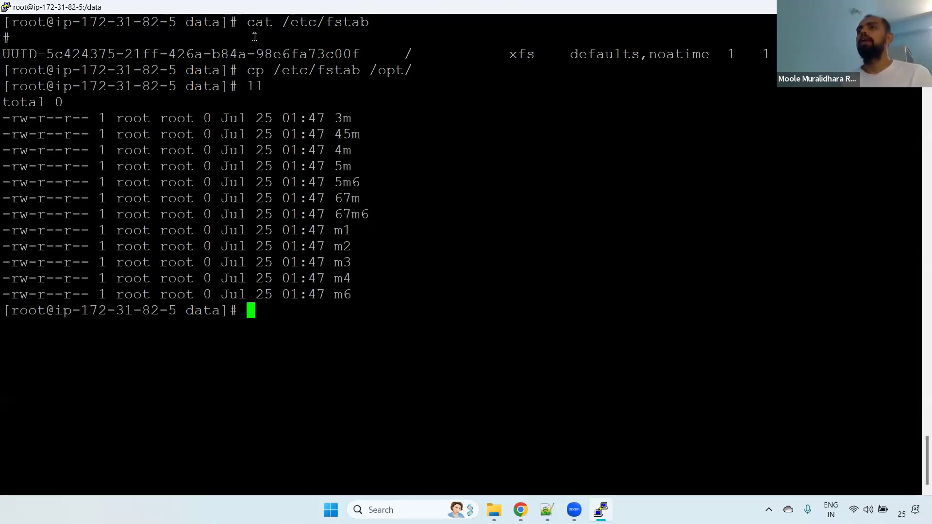
{"action": "type", "text": "cd"}
{"action": "key", "text": "Return"}
{"action": "key", "text": "ctrl+l"}
Step: Switch to the Day-4 guide in Chrome and read how to find the device's UUID for a persistent mount
{"action": "left_click", "coordinate": [520, 509]}
{"action": "left_click", "coordinate": [400, 4]}
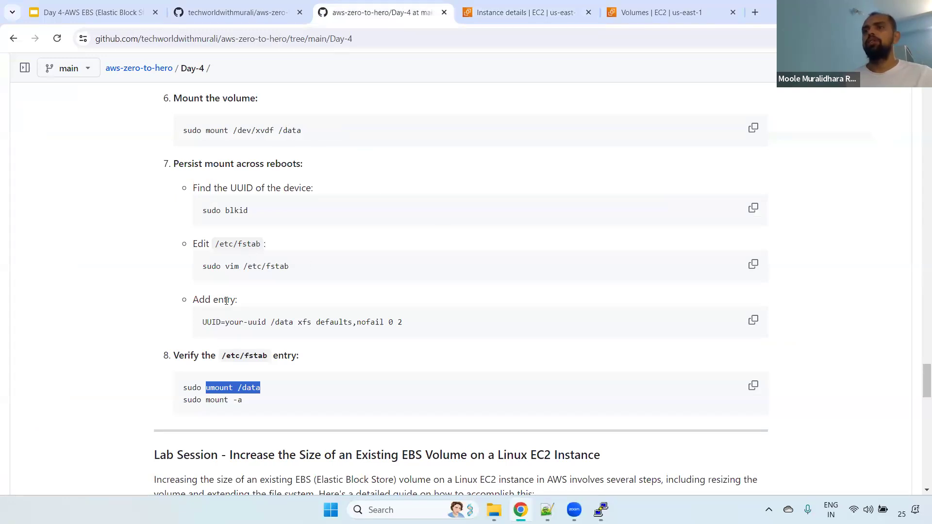
{"action": "left_click_drag", "start_coordinate": [225, 212], "coordinate": [252, 214]}
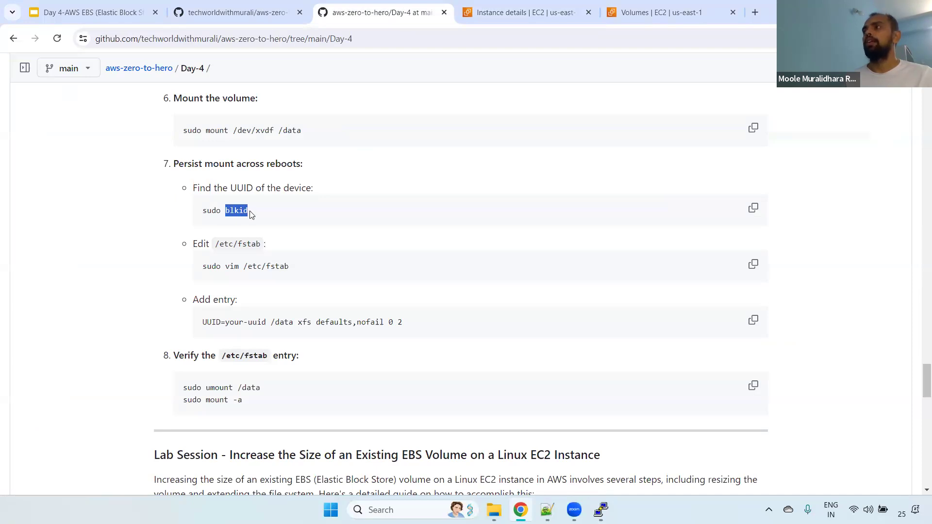
{"action": "double_click", "coordinate": [240, 188]}
{"action": "double_click", "coordinate": [294, 188]}
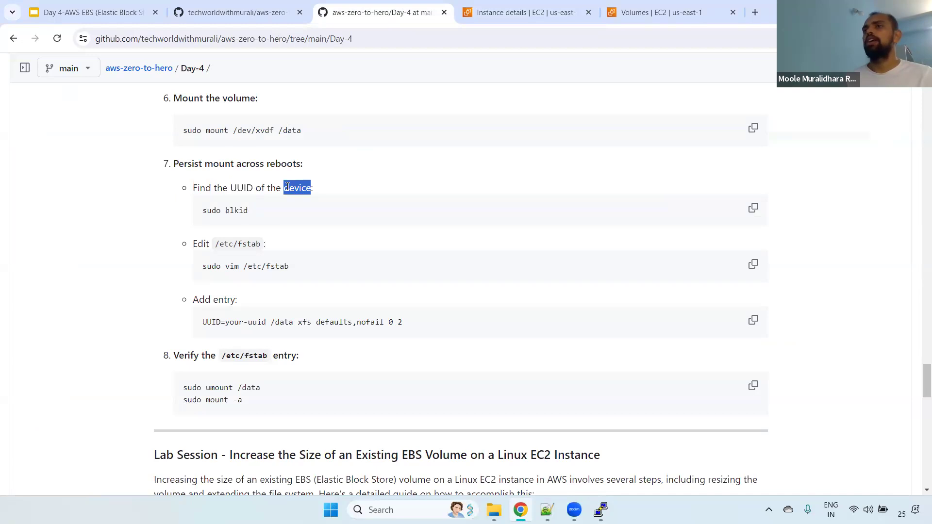
Step: Switch back to the terminal and list the block device UUIDs with blkid
{"action": "key", "text": "alt+Tab"}
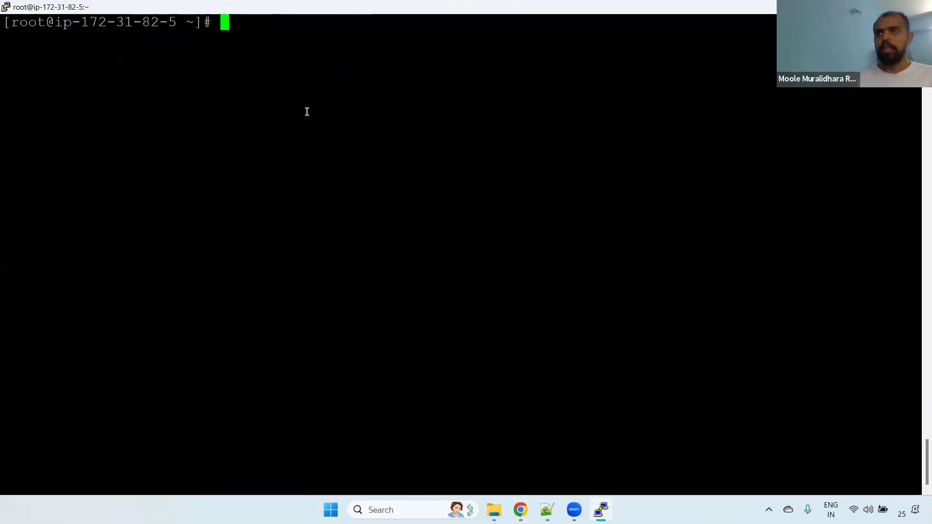
{"action": "type", "text": "l"}
{"action": "key", "text": "BackSpace"}
{"action": "key", "text": "alt+Tab"}
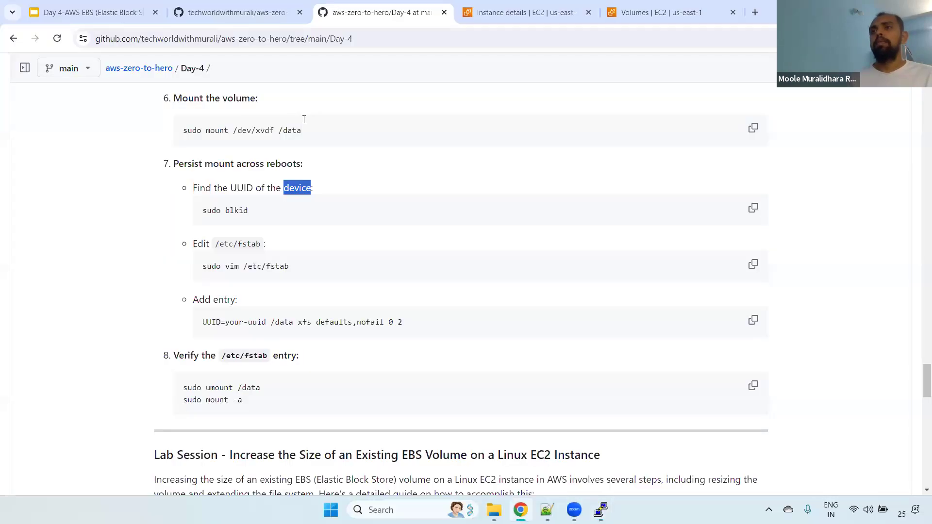
{"action": "key", "text": "alt+Tab"}
{"action": "type", "text": "blkid"}
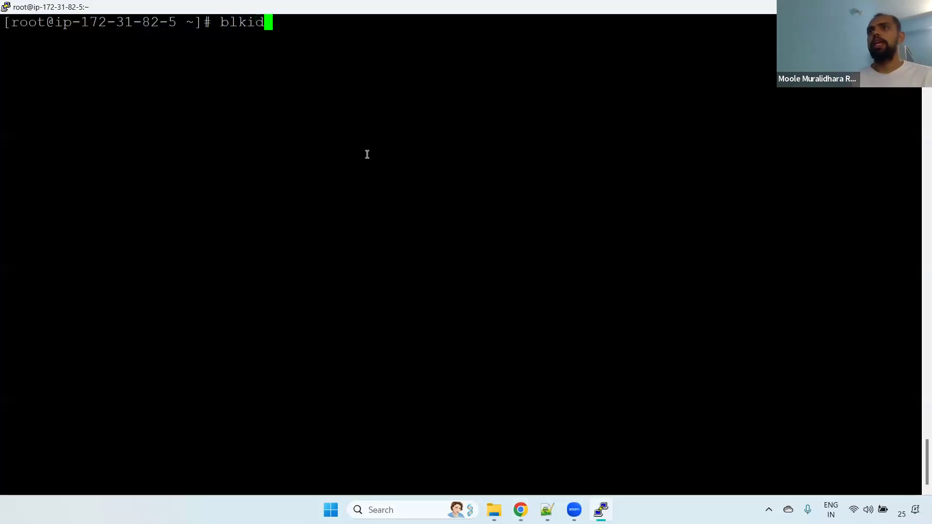
{"action": "key", "text": "Return"}
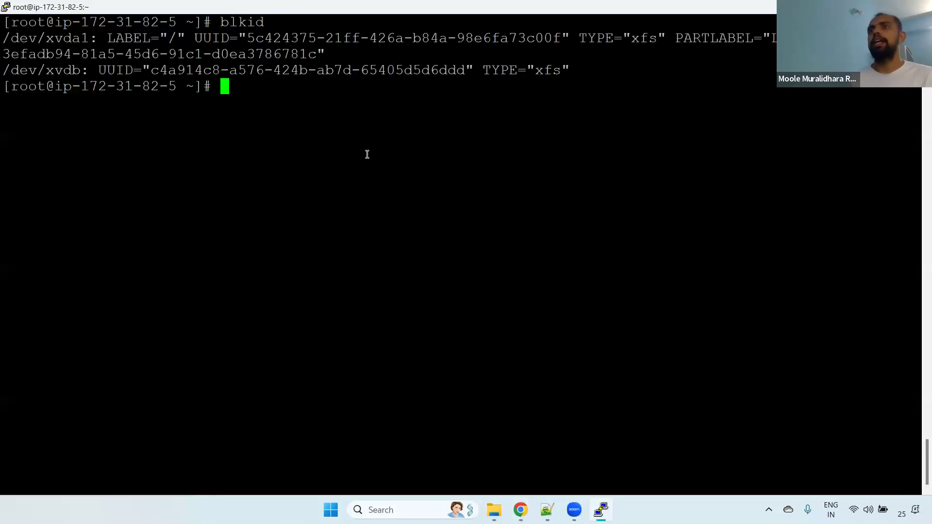
Step: Copy the full /dev/xvdb line from the blkid output and paste it into the Notepad++ notes below the lab session list
{"action": "left_click_drag", "start_coordinate": [4, 73], "coordinate": [81, 71]}
{"action": "left_click_drag", "start_coordinate": [148, 71], "coordinate": [566, 72]}
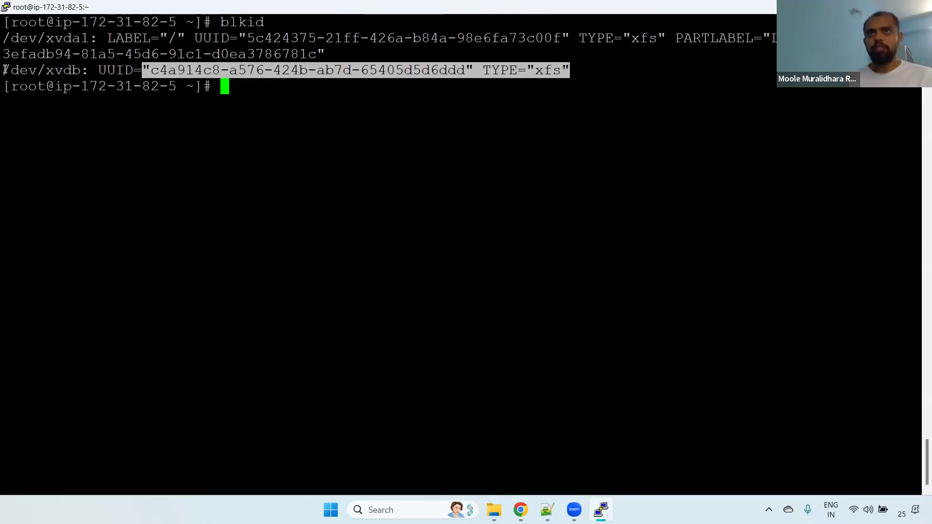
{"action": "left_click_drag", "start_coordinate": [4, 71], "coordinate": [471, 73]}
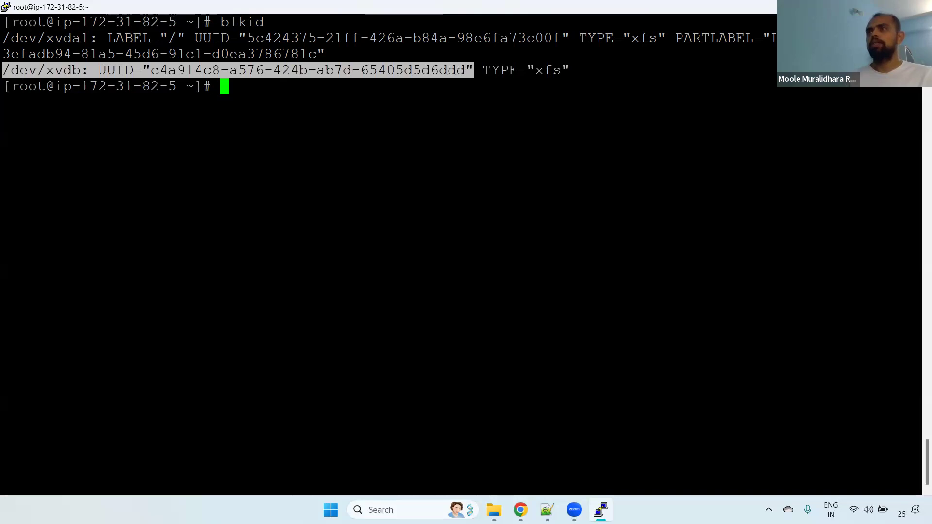
{"action": "left_click_drag", "start_coordinate": [3, 73], "coordinate": [576, 71]}
{"action": "key", "text": "ctrl+c"}
{"action": "key", "text": "alt+Tab"}
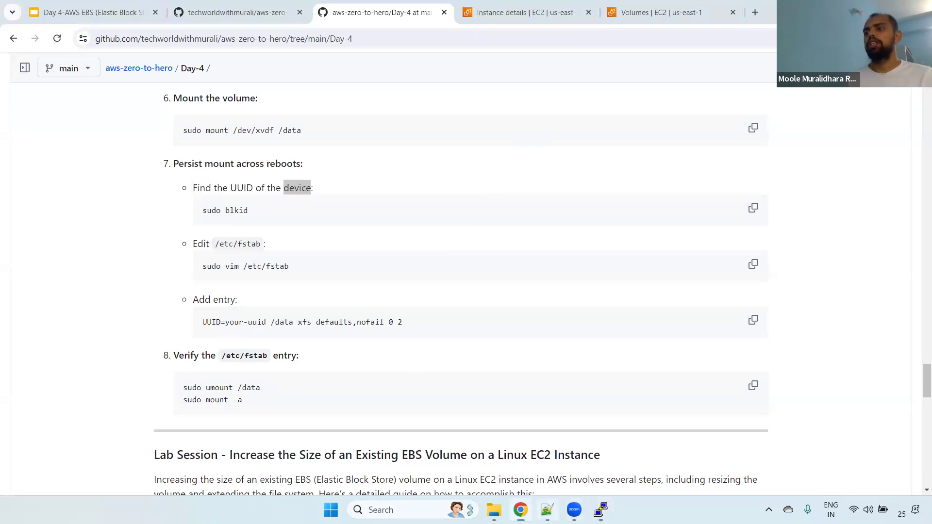
{"action": "left_click", "coordinate": [547, 510]}
{"action": "key", "text": "Return"}
{"action": "key", "text": "Return"}
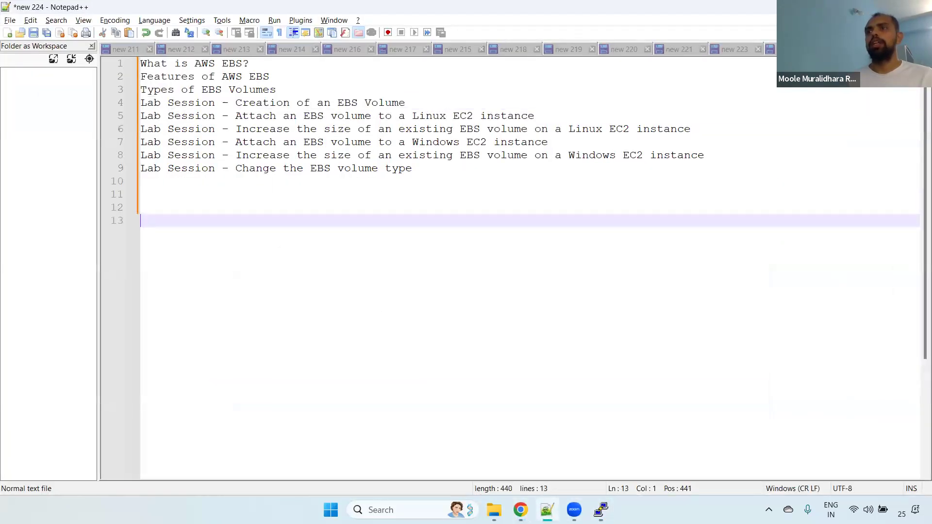
{"action": "key", "text": "ctrl+v"}
{"action": "key", "text": "Return"}
{"action": "key", "text": "Return"}
{"action": "key", "text": "Return"}
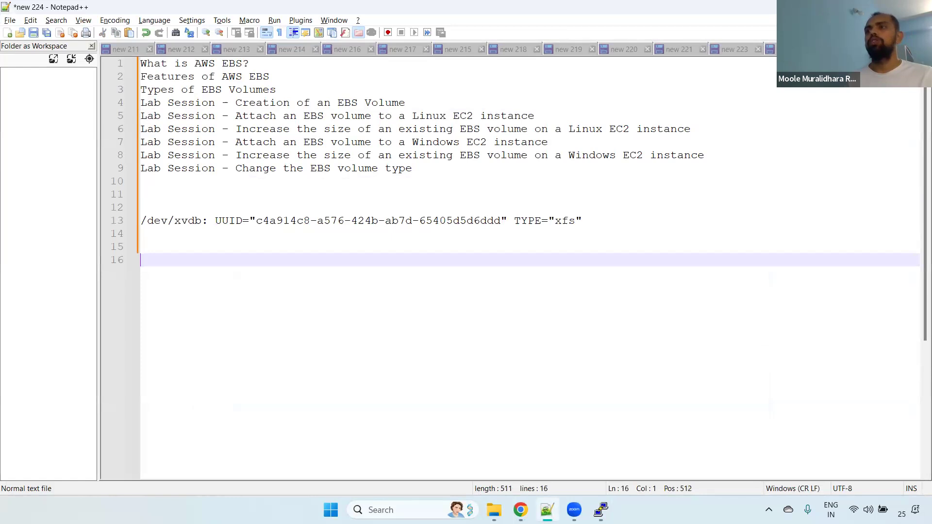
Step: Switch back to the terminal and change to the /etc/ directory
{"action": "key", "text": "alt+Tab"}
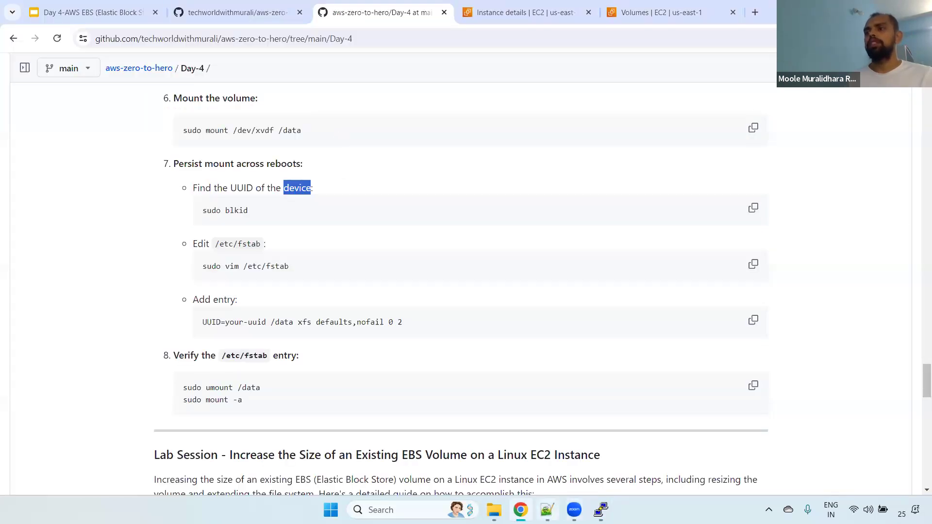
{"action": "key", "text": "alt+Tab"}
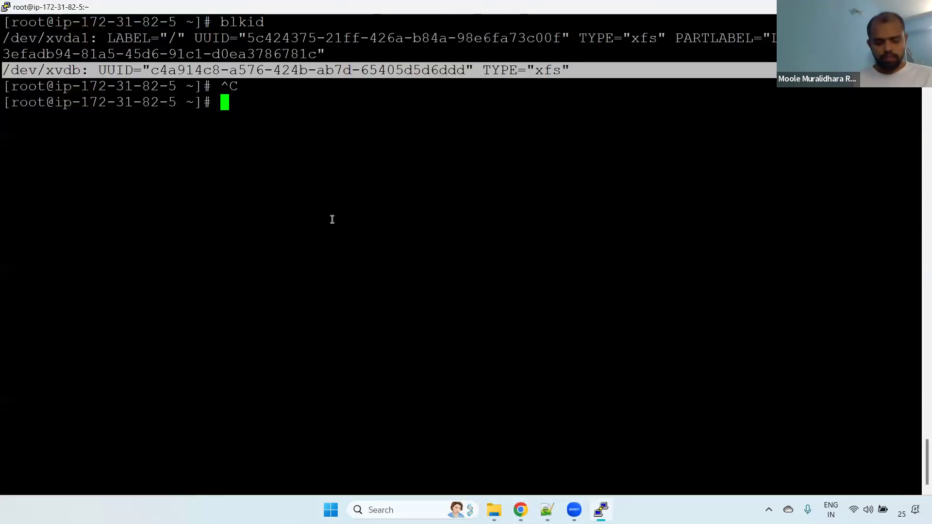
{"action": "type", "text": "vim f"}
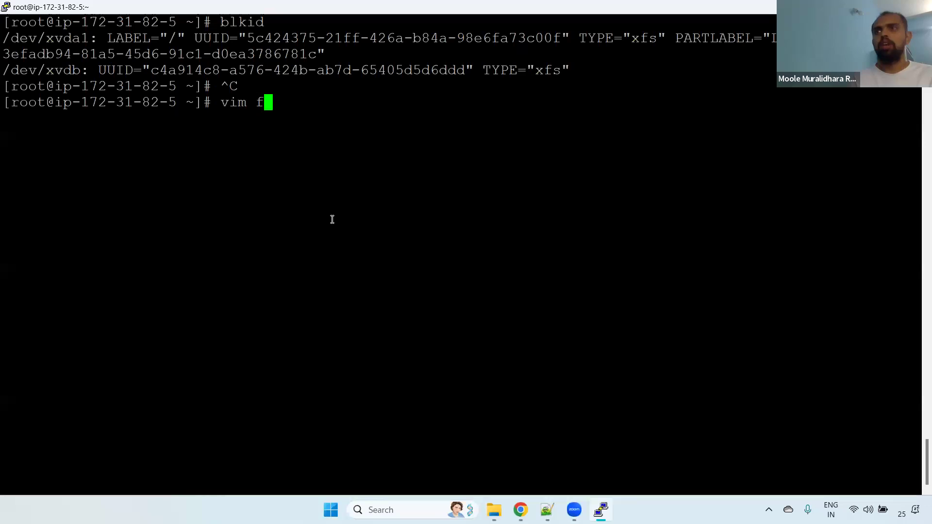
{"action": "type", "text": "s"}
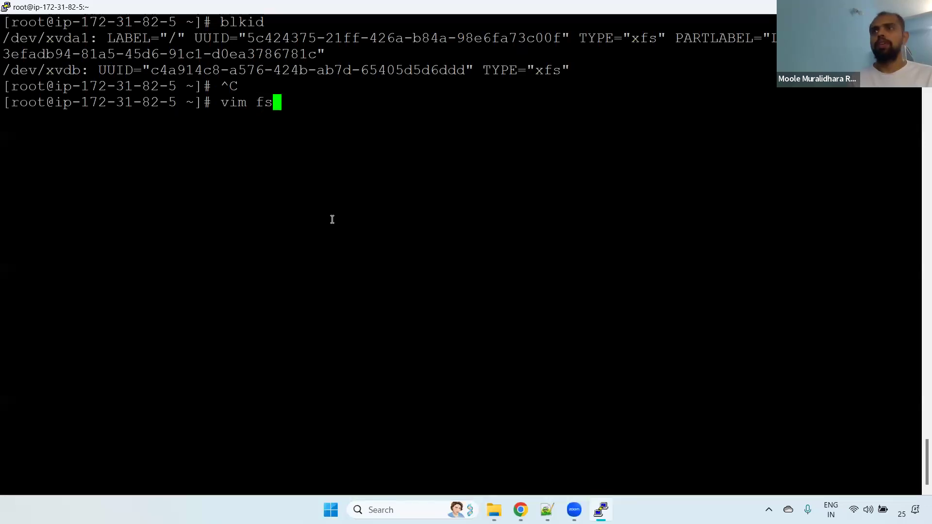
{"action": "key", "text": "BackSpace"}
{"action": "key", "text": "BackSpace"}
{"action": "key", "text": "BackSpace"}
{"action": "key", "text": "BackSpace"}
{"action": "key", "text": "BackSpace"}
{"action": "key", "text": "BackSpace"}
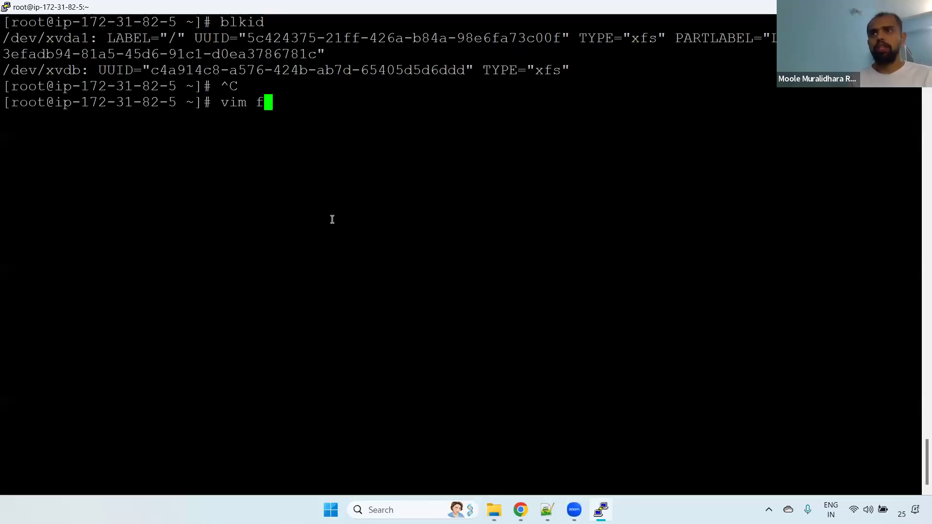
{"action": "type", "text": "cd /etc/"}
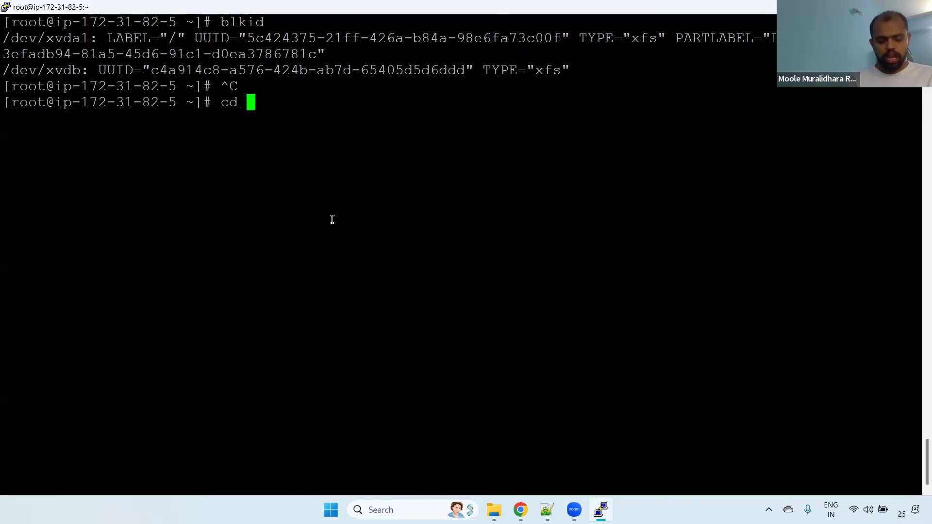
{"action": "key", "text": "Return"}
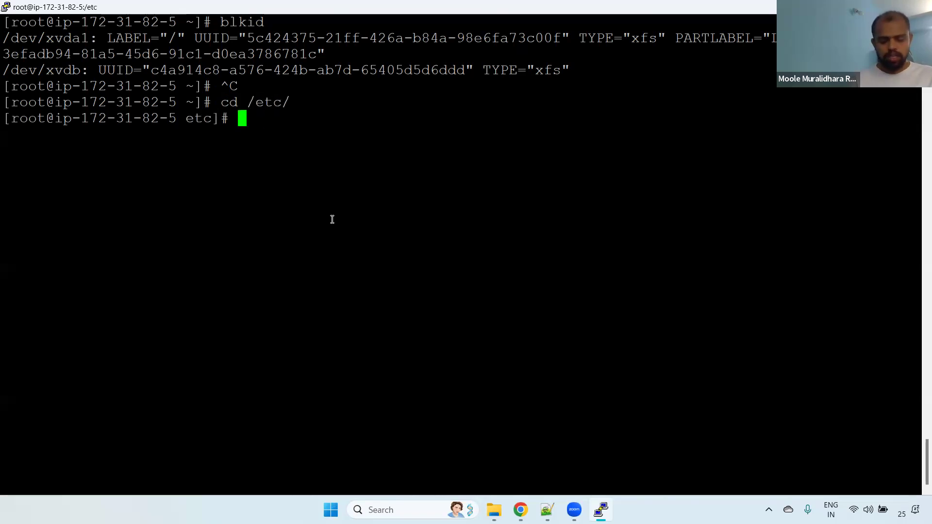
Step: Open the fstab file in vim
{"action": "type", "text": "vim fs"}
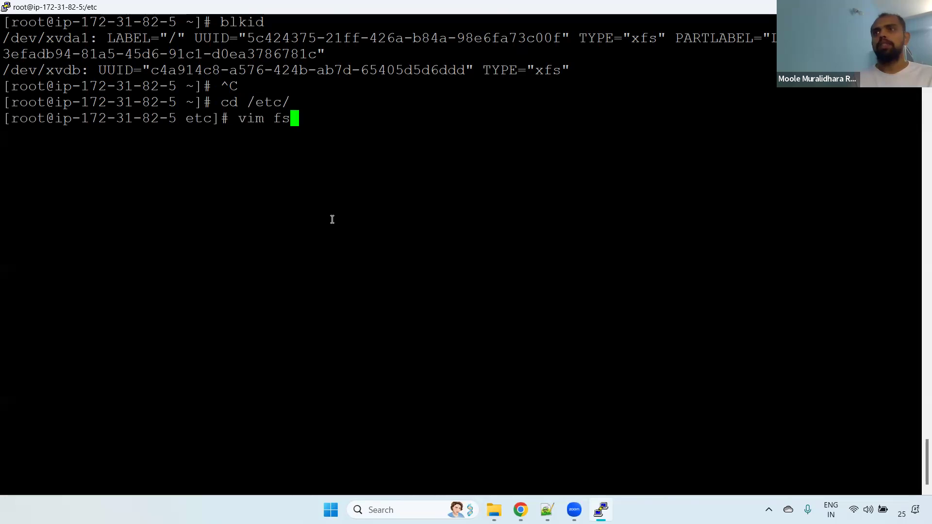
{"action": "key", "text": "Tab"}
{"action": "key", "text": "Return"}
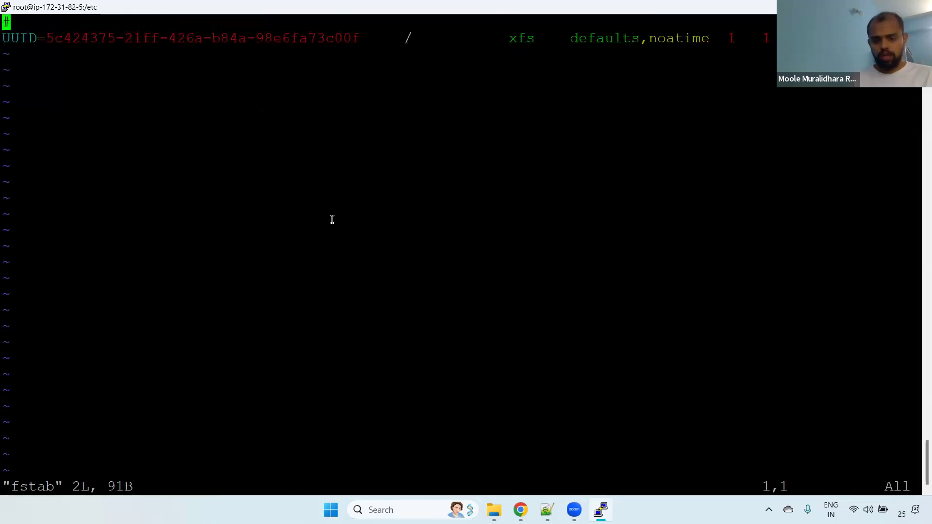
Step: Enter insert mode, copy the whole root UUID entry, and paste the copy at the end of that line
{"action": "key", "text": "i"}
{"action": "key", "text": "Down"}
{"action": "key", "text": "Right"}
{"action": "key", "text": "Right"}
{"action": "key", "text": "Right"}
{"action": "key", "text": "Right"}
{"action": "key", "text": "Right"}
{"action": "key", "text": "Right"}
{"action": "key", "text": "Right"}
{"action": "key", "text": "Right"}
{"action": "key", "text": "Right"}
{"action": "key", "text": "Right"}
{"action": "key", "text": "Right"}
{"action": "key", "text": "Right"}
{"action": "key", "text": "Right"}
{"action": "key", "text": "Right"}
{"action": "key", "text": "Right"}
{"action": "key", "text": "Right"}
{"action": "key", "text": "Right"}
{"action": "key", "text": "Right"}
{"action": "key", "text": "Right"}
{"action": "key", "text": "Right"}
{"action": "key", "text": "Right"}
{"action": "key", "text": "Right"}
{"action": "key", "text": "Right"}
{"action": "key", "text": "Right"}
{"action": "key", "text": "Right"}
{"action": "key", "text": "Right"}
{"action": "key", "text": "Right"}
{"action": "key", "text": "Right"}
{"action": "key", "text": "Right"}
{"action": "key", "text": "Right"}
{"action": "key", "text": "Right"}
{"action": "key", "text": "Right"}
{"action": "key", "text": "Right"}
{"action": "key", "text": "Right"}
{"action": "key", "text": "Right"}
{"action": "key", "text": "Right"}
{"action": "key", "text": "Right"}
{"action": "key", "text": "Right"}
{"action": "key", "text": "Right"}
{"action": "key", "text": "Right"}
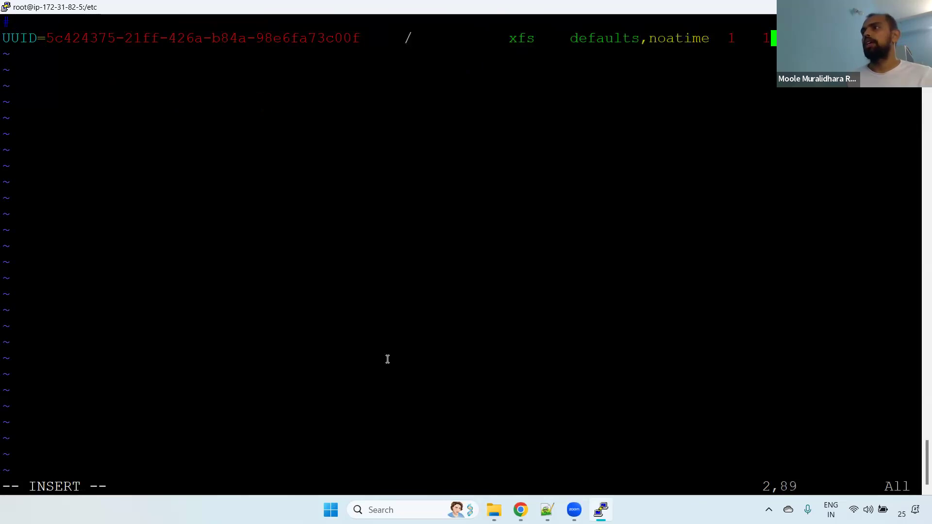
{"action": "left_click_drag", "start_coordinate": [770, 38], "coordinate": [5, 42]}
{"action": "right_click", "coordinate": [54, 33]}
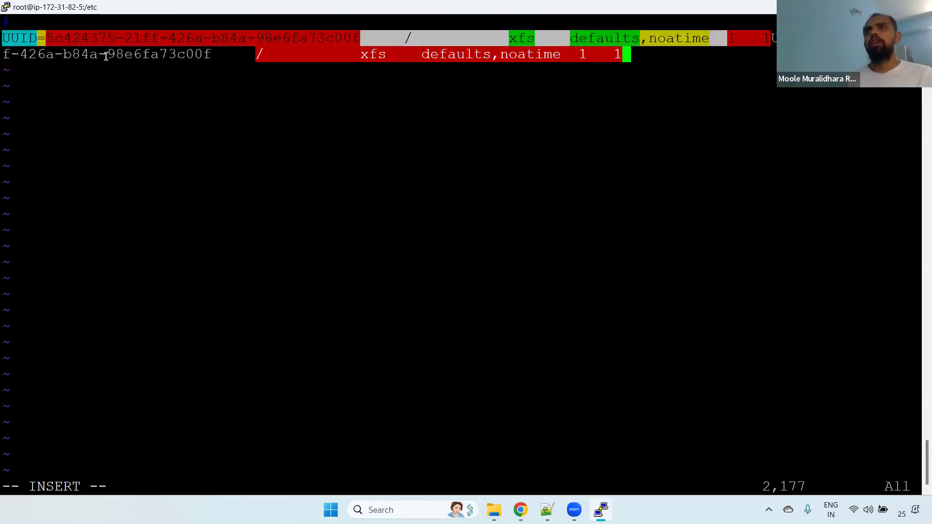
{"action": "left_click", "coordinate": [464, 110]}
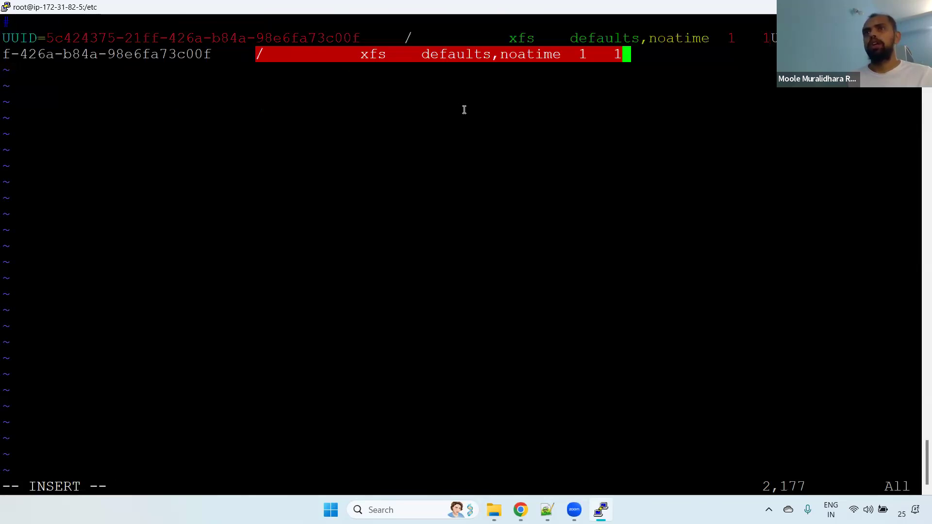
Step: Break the fstab line before the pasted UUID copy so it starts on its own line below the root entry
{"action": "key", "text": "Left"}
{"action": "key", "text": "Left"}
{"action": "key", "text": "Left"}
{"action": "key", "text": "Left"}
{"action": "key", "text": "Left"}
{"action": "key", "text": "Left"}
{"action": "key", "text": "Left"}
{"action": "key", "text": "Left"}
{"action": "key", "text": "Left"}
{"action": "key", "text": "Left"}
{"action": "key", "text": "Left"}
{"action": "key", "text": "Left"}
{"action": "key", "text": "Left"}
{"action": "key", "text": "Left"}
{"action": "key", "text": "Left"}
{"action": "key", "text": "Left"}
{"action": "key", "text": "Left"}
{"action": "key", "text": "Left"}
{"action": "key", "text": "Left"}
{"action": "key", "text": "Left"}
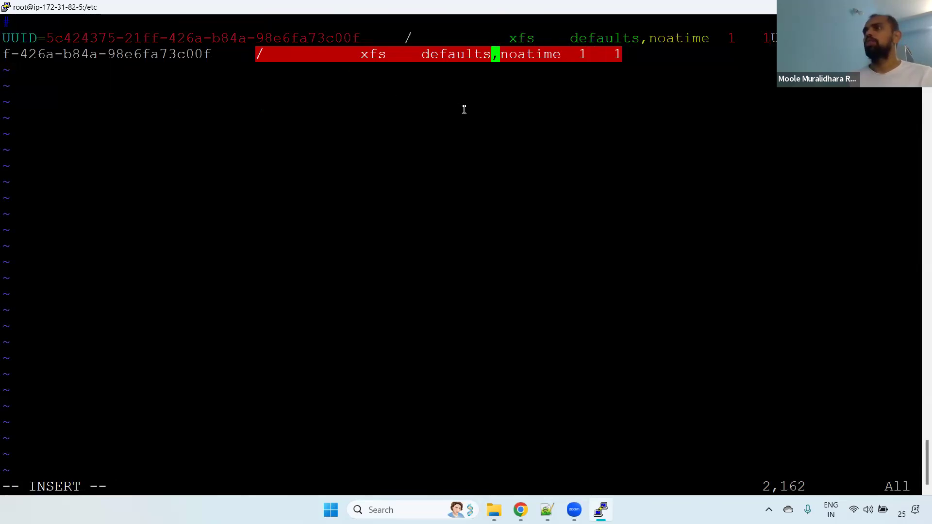
{"action": "key", "text": "Left"}
{"action": "key", "text": "Left"}
{"action": "key", "text": "Left"}
{"action": "key", "text": "Left"}
{"action": "key", "text": "Left"}
{"action": "key", "text": "Left"}
{"action": "key", "text": "Left"}
{"action": "key", "text": "Left"}
{"action": "key", "text": "Left"}
{"action": "key", "text": "Left"}
{"action": "key", "text": "Left"}
{"action": "key", "text": "Left"}
{"action": "key", "text": "Left"}
{"action": "key", "text": "Left"}
{"action": "key", "text": "Left"}
{"action": "key", "text": "Left"}
{"action": "key", "text": "Left"}
{"action": "key", "text": "Left"}
{"action": "key", "text": "Left"}
{"action": "key", "text": "Left"}
{"action": "key", "text": "Left"}
{"action": "key", "text": "Left"}
{"action": "key", "text": "Left"}
{"action": "key", "text": "Left"}
{"action": "key", "text": "Left"}
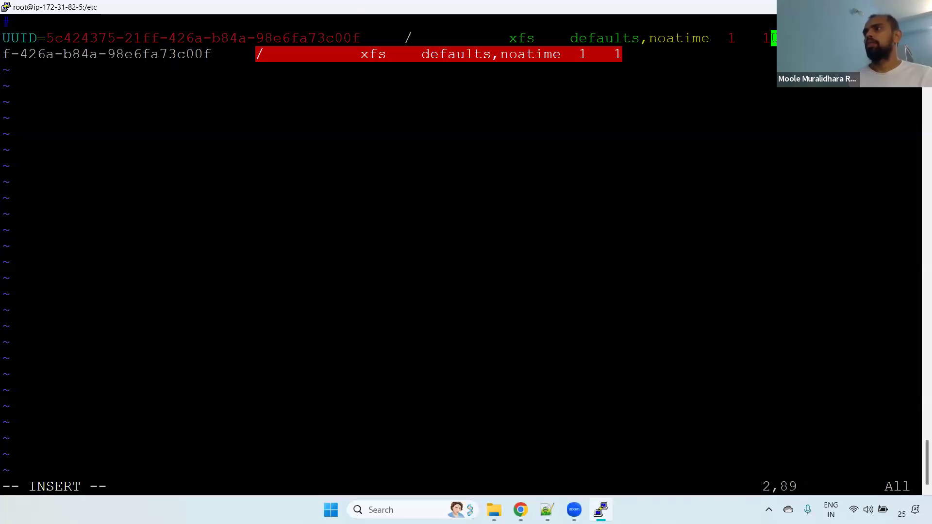
{"action": "key", "text": "Return"}
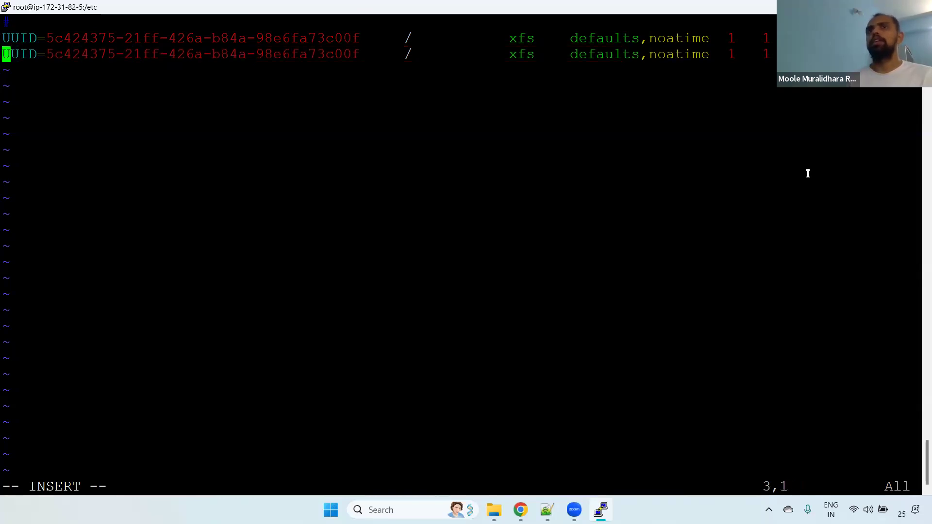
Step: Delete the root volume's UUID value after "UUID=" in the second fstab entry
{"action": "key", "text": "Right"}
{"action": "key", "text": "Right"}
{"action": "key", "text": "Right"}
{"action": "key", "text": "Right"}
{"action": "key", "text": "Right"}
{"action": "key", "text": "Right"}
{"action": "key", "text": "Right"}
{"action": "key", "text": "Right"}
{"action": "key", "text": "Right"}
{"action": "key", "text": "Right"}
{"action": "key", "text": "Right"}
{"action": "key", "text": "Right"}
{"action": "key", "text": "Right"}
{"action": "key", "text": "Right"}
{"action": "key", "text": "Right"}
{"action": "key", "text": "Right"}
{"action": "key", "text": "Right"}
{"action": "key", "text": "Right"}
{"action": "key", "text": "Right"}
{"action": "key", "text": "Right"}
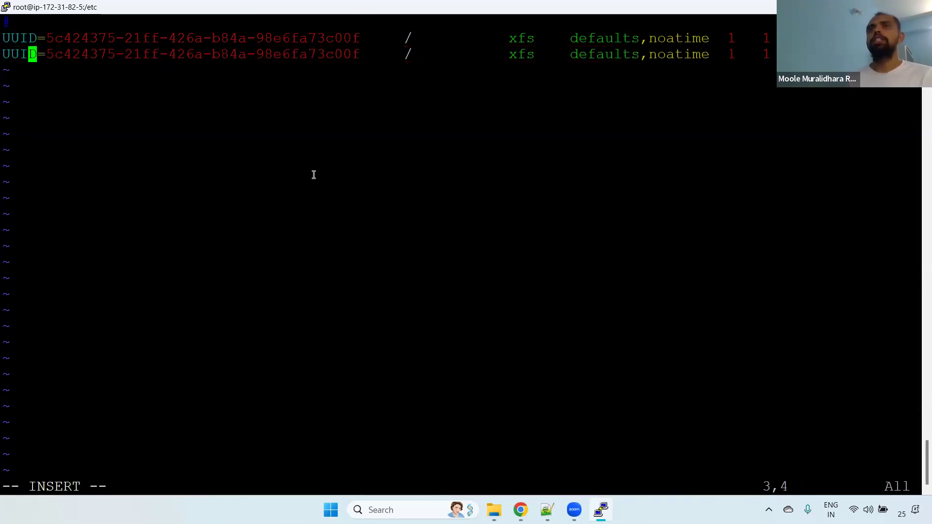
{"action": "key", "text": "Right"}
{"action": "key", "text": "Right"}
{"action": "key", "text": "Right"}
{"action": "key", "text": "Right"}
{"action": "key", "text": "Right"}
{"action": "key", "text": "Right"}
{"action": "key", "text": "Right"}
{"action": "key", "text": "BackSpace"}
{"action": "key", "text": "BackSpace"}
{"action": "key", "text": "BackSpace"}
{"action": "key", "text": "BackSpace"}
{"action": "key", "text": "BackSpace"}
{"action": "key", "text": "BackSpace"}
{"action": "key", "text": "BackSpace"}
{"action": "key", "text": "BackSpace"}
{"action": "key", "text": "BackSpace"}
{"action": "key", "text": "BackSpace"}
{"action": "key", "text": "BackSpace"}
{"action": "key", "text": "BackSpace"}
{"action": "key", "text": "BackSpace"}
{"action": "key", "text": "BackSpace"}
{"action": "key", "text": "BackSpace"}
{"action": "key", "text": "BackSpace"}
{"action": "key", "text": "BackSpace"}
{"action": "key", "text": "BackSpace"}
{"action": "key", "text": "BackSpace"}
{"action": "key", "text": "BackSpace"}
{"action": "key", "text": "BackSpace"}
{"action": "key", "text": "BackSpace"}
{"action": "key", "text": "BackSpace"}
{"action": "key", "text": "BackSpace"}
{"action": "key", "text": "BackSpace"}
{"action": "key", "text": "BackSpace"}
{"action": "key", "text": "BackSpace"}
{"action": "key", "text": "BackSpace"}
{"action": "key", "text": "BackSpace"}
Step: Copy the xvdb UUID c4a914c8-a576-424b-ab7d-65405d5d6ddd from the Notepad++ notes and paste it after "UUID=" in the second fstab entry in the terminal
{"action": "key", "text": "alt+Tab"}
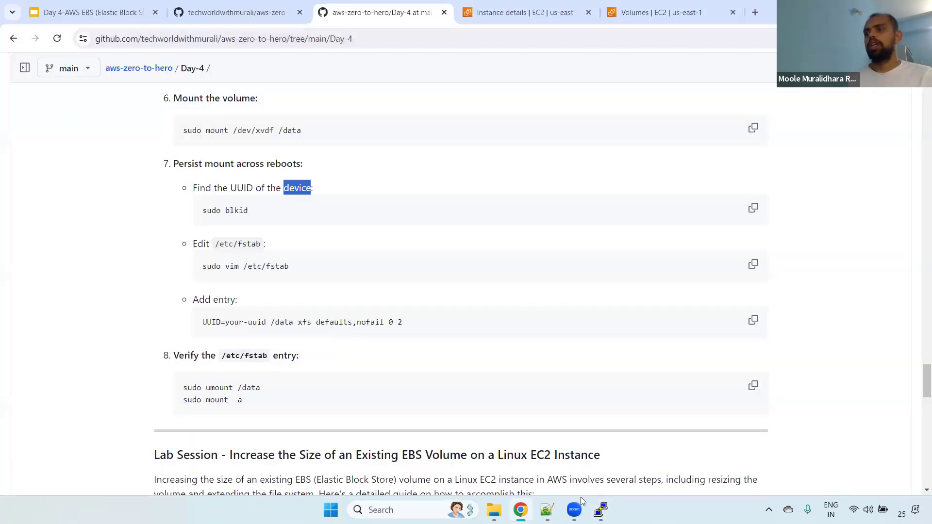
{"action": "key", "text": "alt+Tab"}
{"action": "left_click_drag", "start_coordinate": [256, 220], "coordinate": [501, 229]}
{"action": "key", "text": "super+c"}
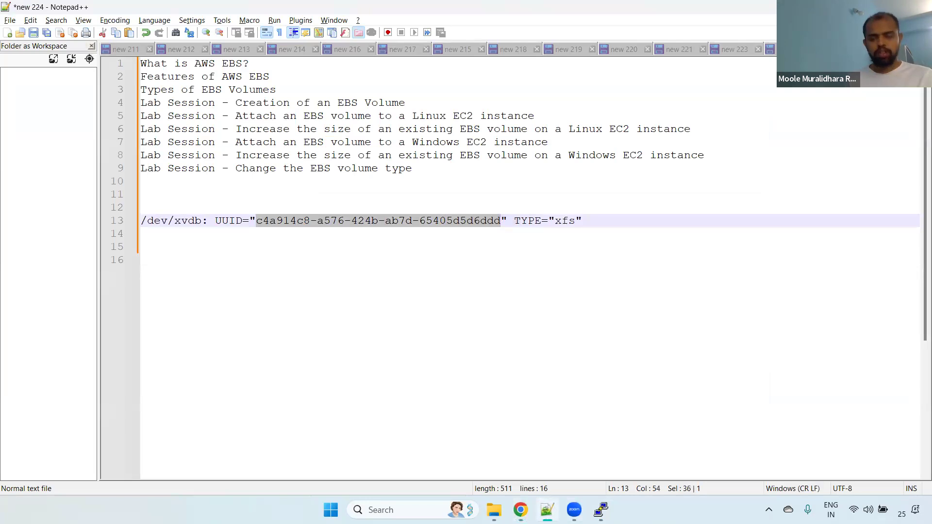
{"action": "key", "text": "alt+Tab"}
{"action": "key", "text": "alt+Tab"}
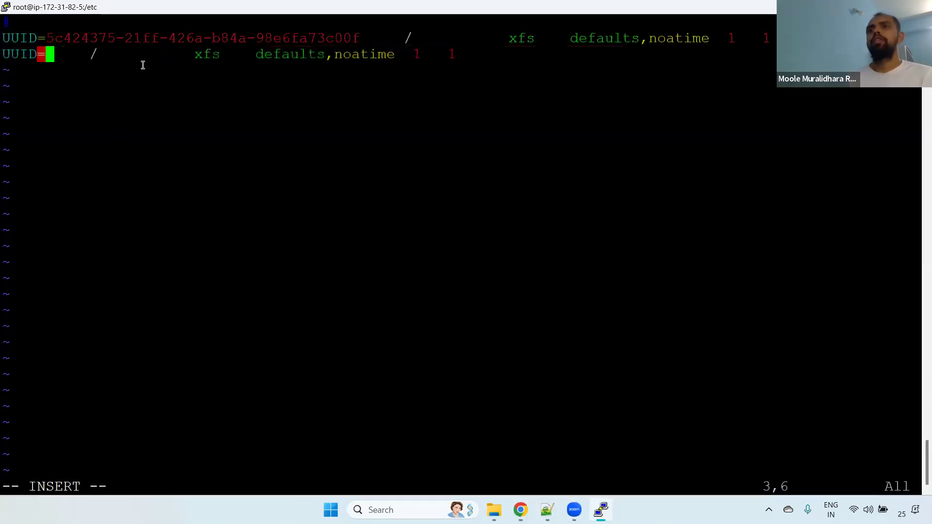
{"action": "right_click", "coordinate": [65, 48]}
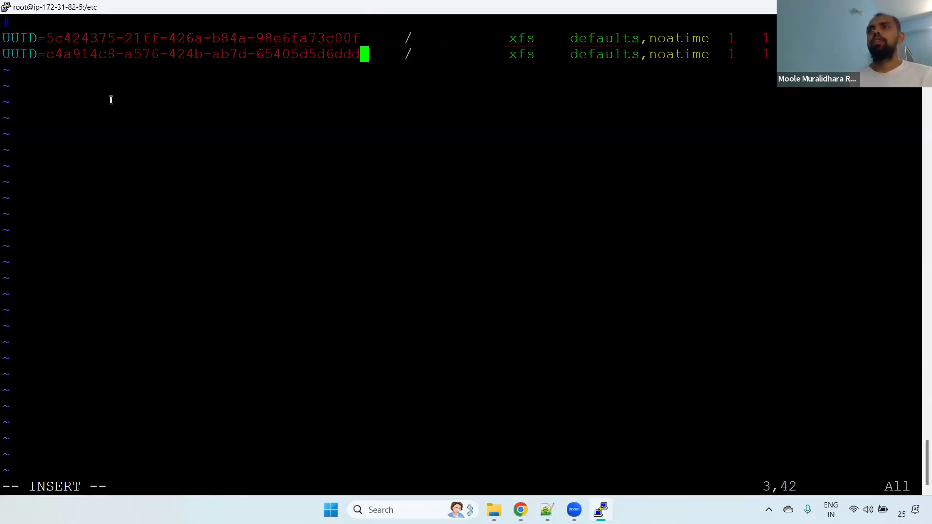
Step: Change the mount point in the second fstab entry to /data
{"action": "key", "text": "Right"}
{"action": "key", "text": "Right"}
{"action": "key", "text": "Right"}
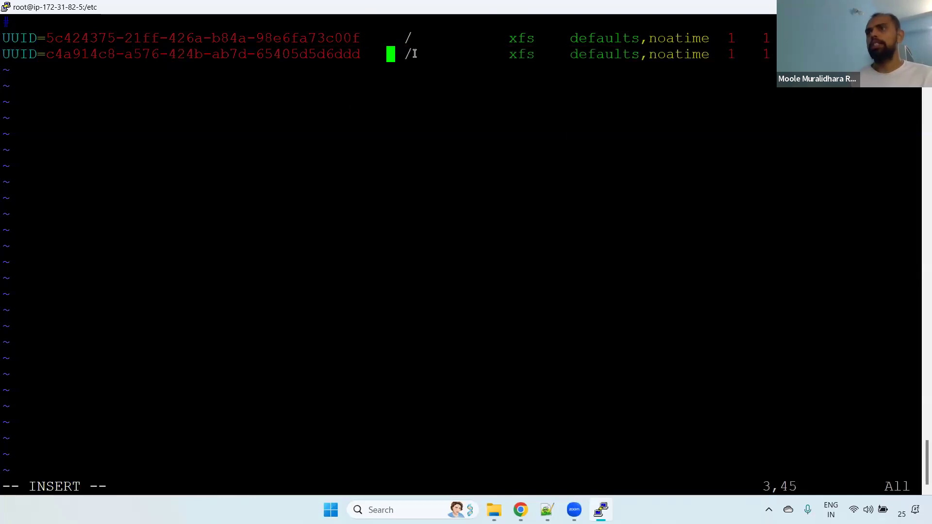
{"action": "key", "text": "Right"}
{"action": "key", "text": "Right"}
{"action": "key", "text": "Right"}
{"action": "key", "text": "Right"}
{"action": "key", "text": "Left"}
{"action": "type", "text": "data"}
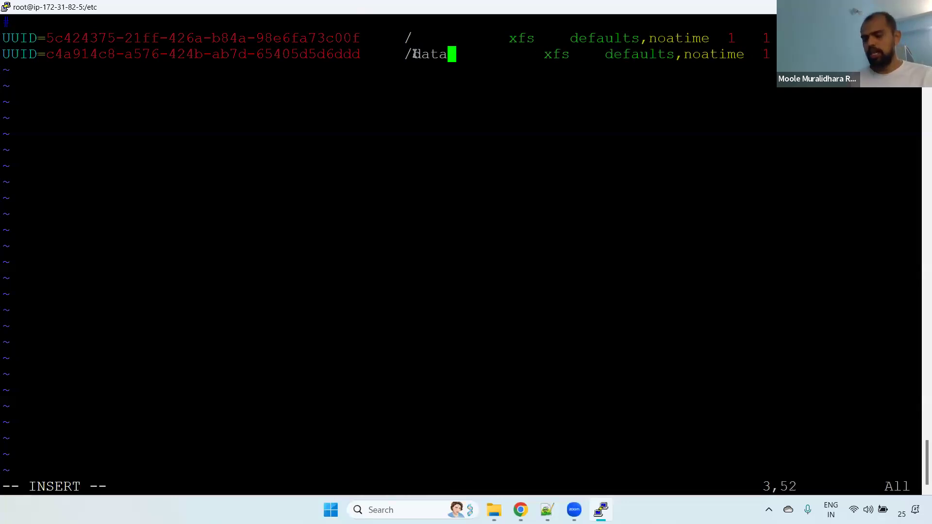
Step: Remove the four extra spaces before xfs in the /data entry to align its columns with the root entry
{"action": "key", "text": "Right"}
{"action": "key", "text": "Right"}
{"action": "key", "text": "Right"}
{"action": "key", "text": "Right"}
{"action": "key", "text": "Right"}
{"action": "key", "text": "Right"}
{"action": "key", "text": "Right"}
{"action": "key", "text": "Right"}
{"action": "key", "text": "Right"}
{"action": "key", "text": "Right"}
{"action": "key", "text": "Right"}
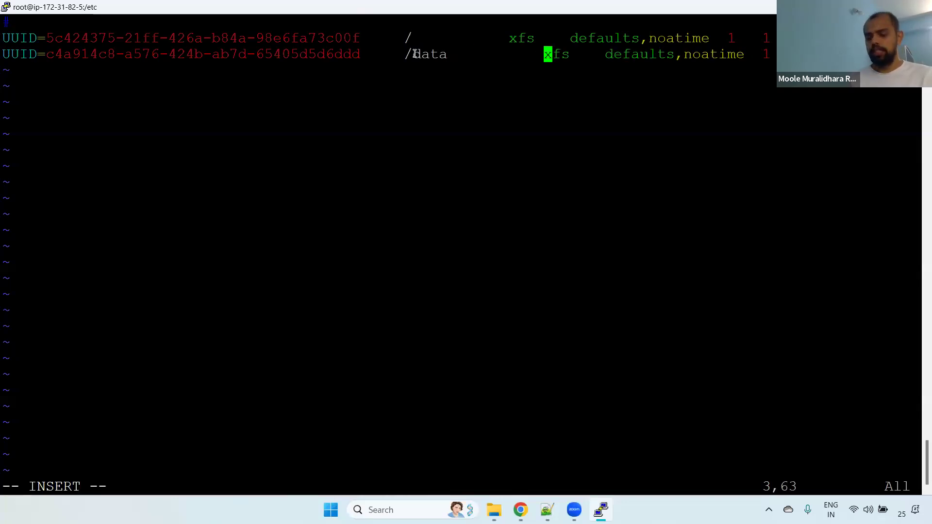
{"action": "key", "text": "BackSpace"}
{"action": "key", "text": "BackSpace"}
{"action": "key", "text": "BackSpace"}
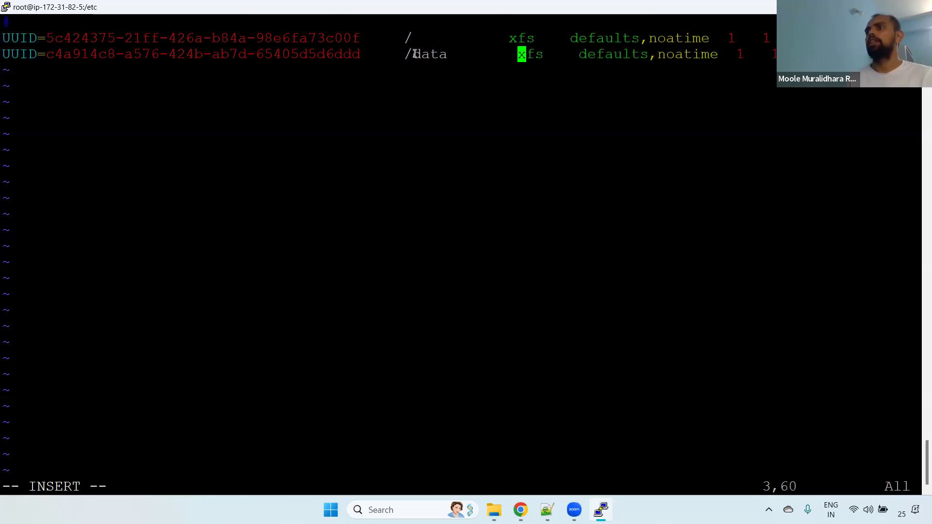
{"action": "key", "text": "BackSpace"}
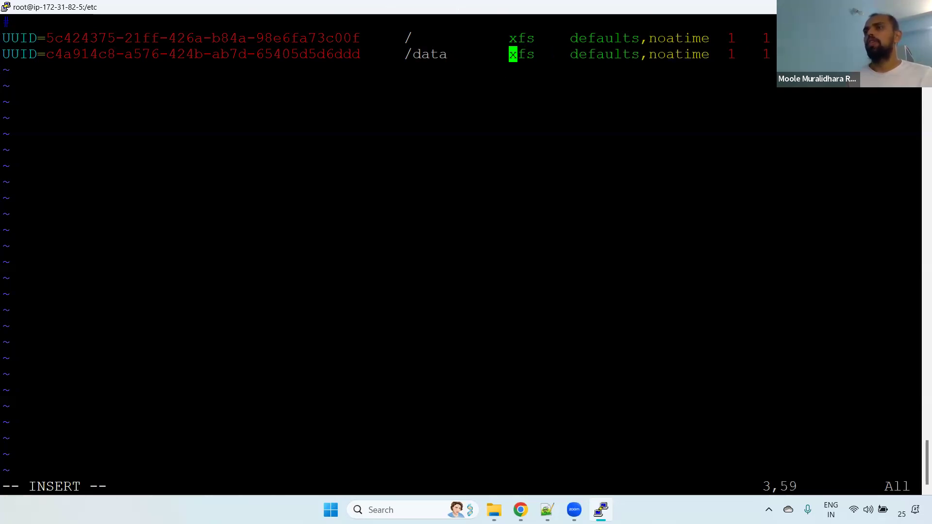
Step: Check the TYPE value of /dev/xvdb in the Notepad++ notes against the file system and options in the terminal's /data entry
{"action": "key", "text": "alt+Tab"}
{"action": "left_click", "coordinate": [598, 223]}
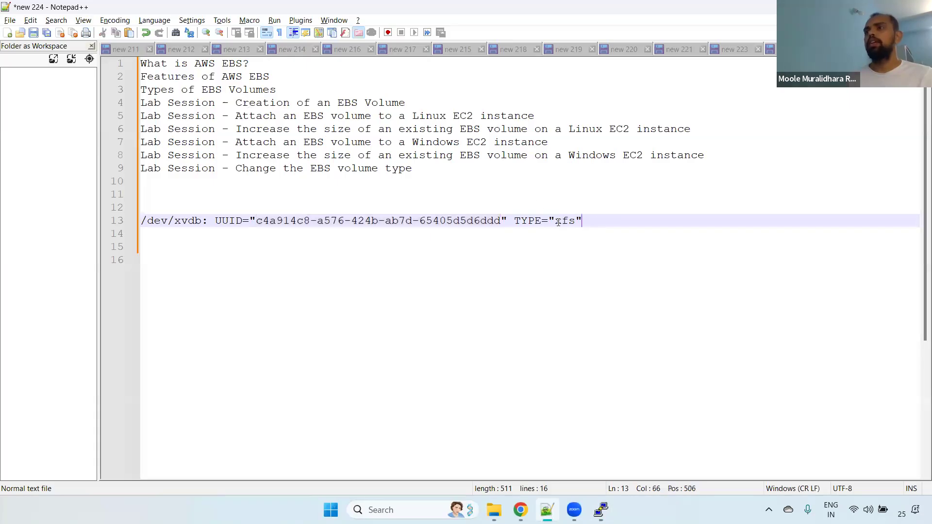
{"action": "left_click_drag", "start_coordinate": [511, 217], "coordinate": [618, 220]}
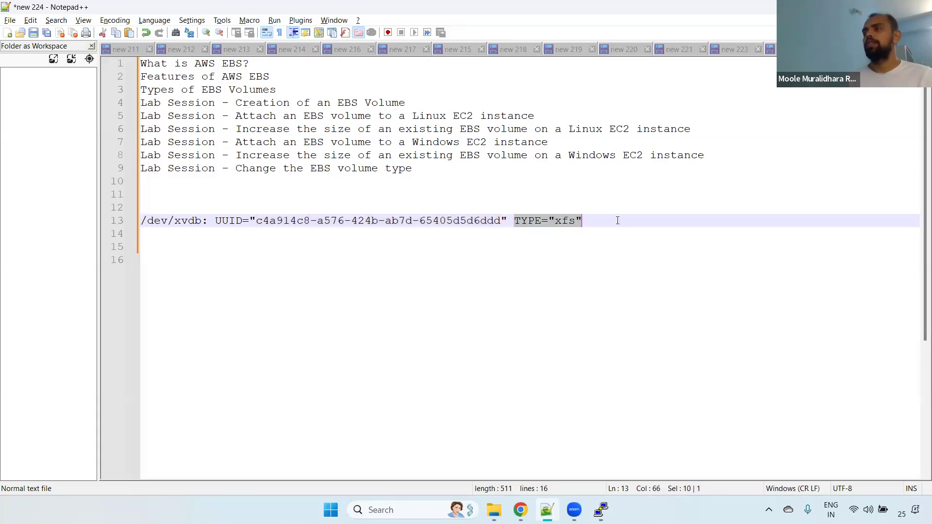
{"action": "key", "text": "alt+Tab"}
{"action": "left_click_drag", "start_coordinate": [571, 54], "coordinate": [608, 56]}
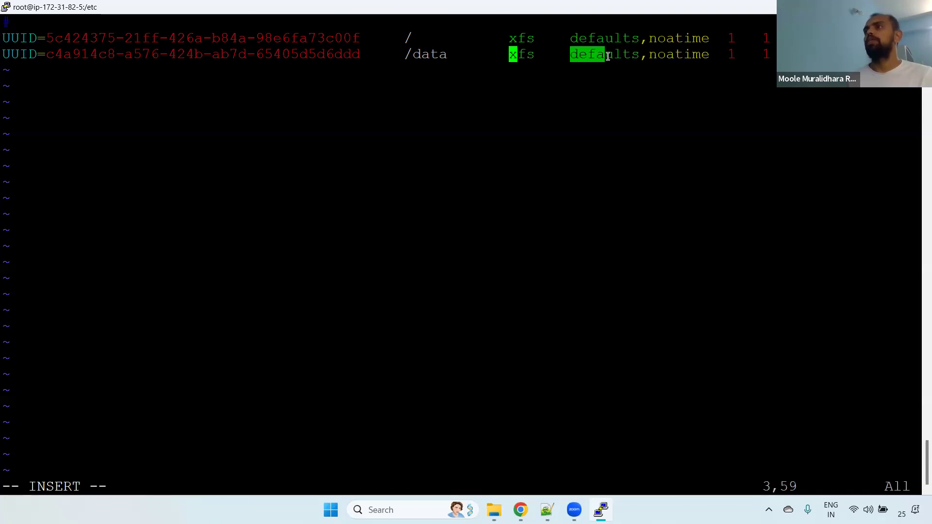
{"action": "left_click", "coordinate": [744, 62]}
Step: Leave insert mode, then save fstab and quit vim with :wq
{"action": "key", "text": "Escape"}
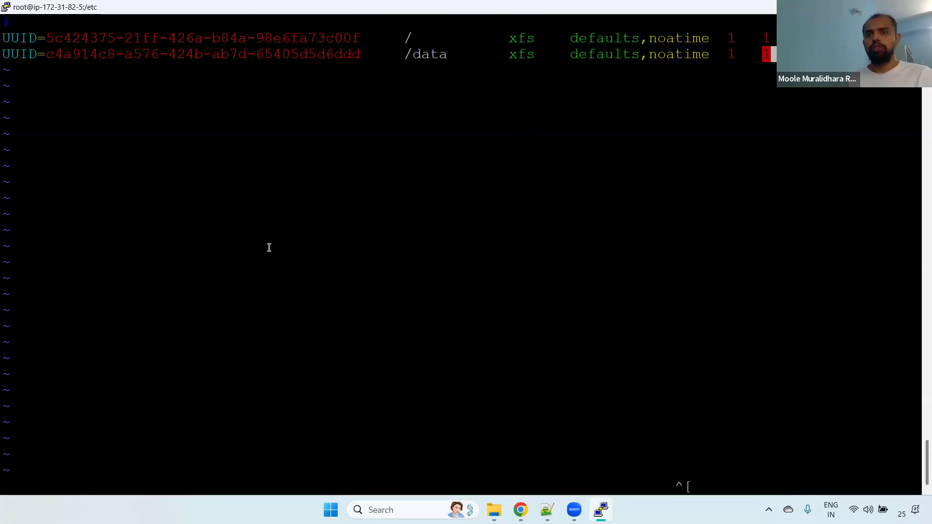
{"action": "type", "text": ":wq"}
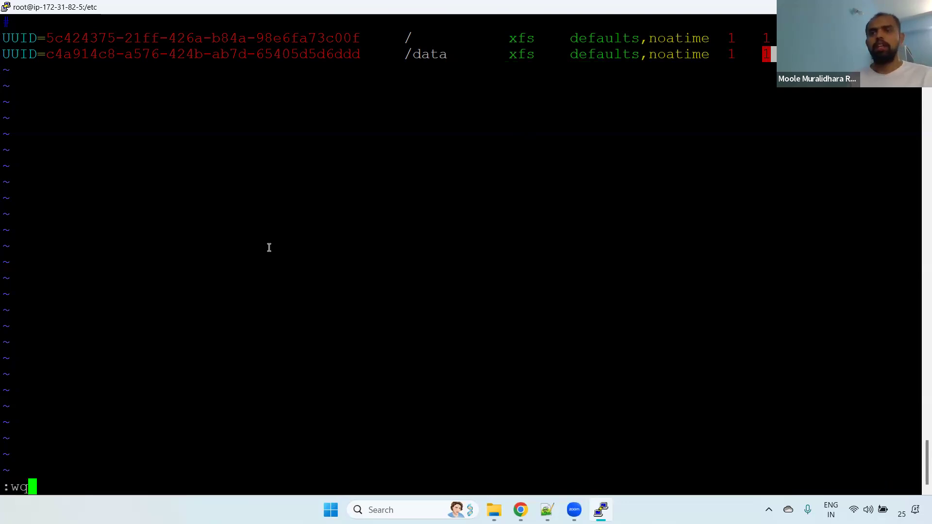
{"action": "key", "text": "Return"}
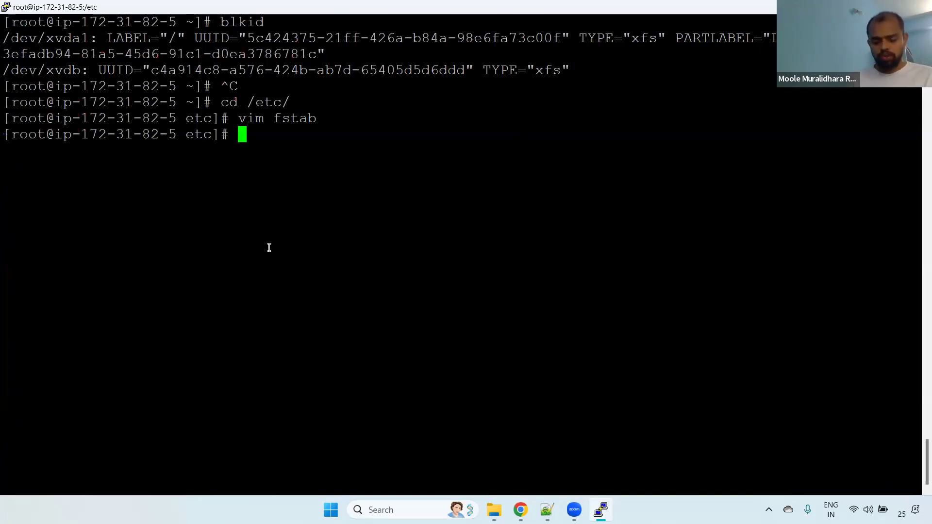
Step: Clear the terminal, list the /etc directory contents with ll, and return to the home directory
{"action": "key", "text": "ctrl+l"}
{"action": "type", "text": "ll"}
{"action": "key", "text": "Return"}
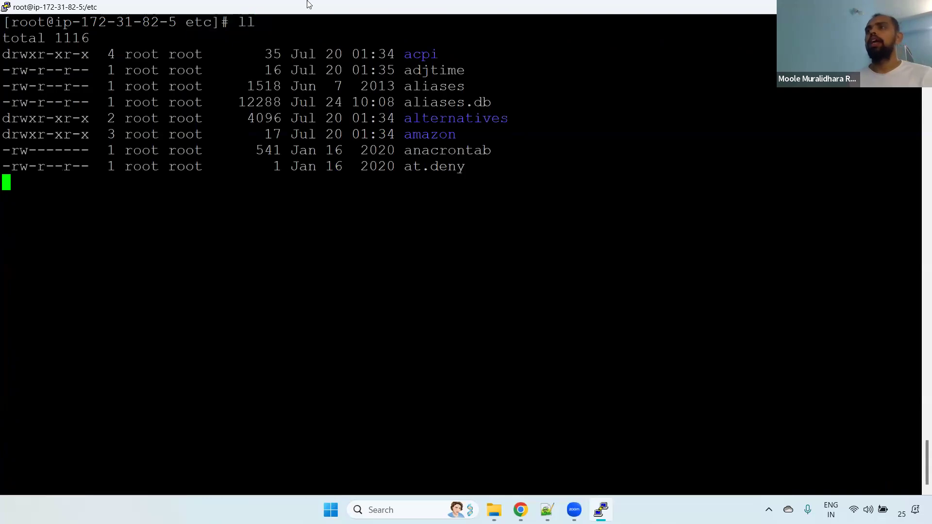
{"action": "type", "text": "cd"}
{"action": "key", "text": "Return"}
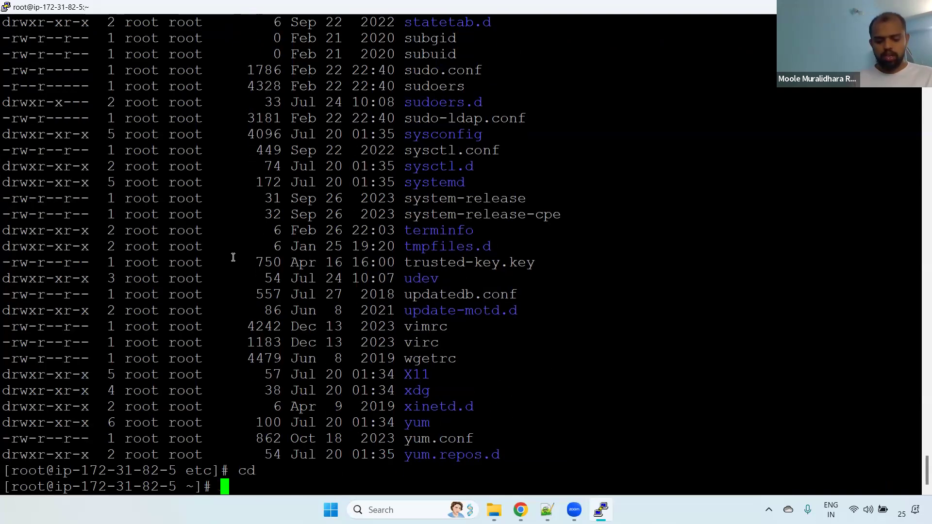
Step: Clear the terminal, run df -h, and highlight the /dev/xvdb line mounted on /data
{"action": "key", "text": "ctrl+l"}
{"action": "type", "text": "df -h"}
{"action": "key", "text": "Return"}
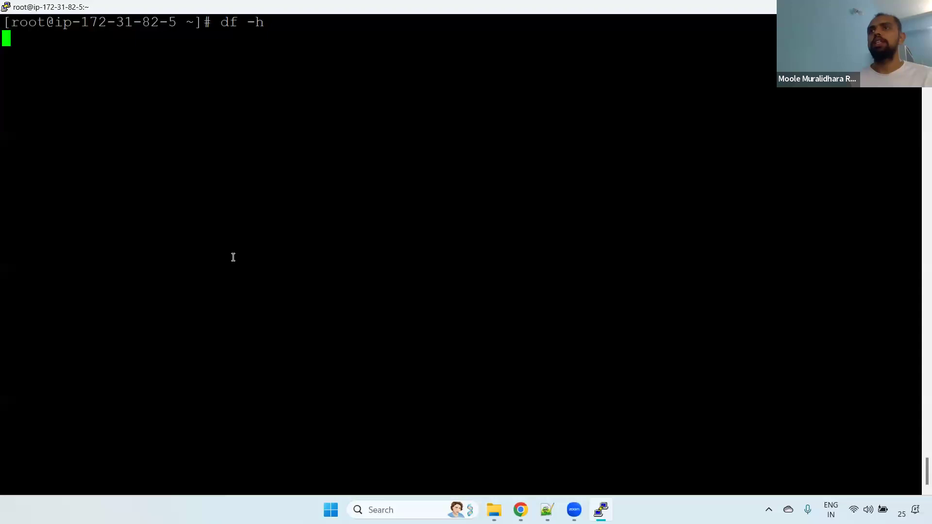
{"action": "left_click_drag", "start_coordinate": [383, 148], "coordinate": [5, 150]}
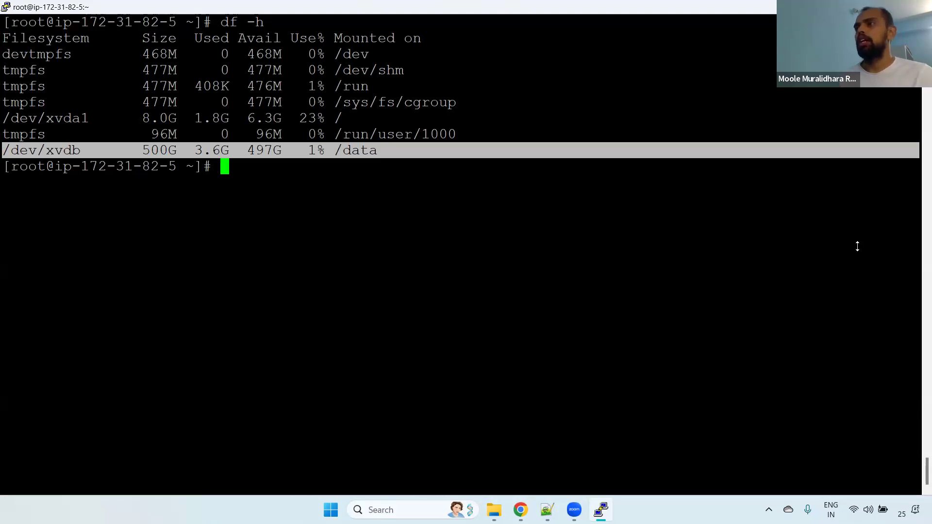
{"action": "mouse_move", "coordinate": [4, 150]}
{"action": "left_mouse_down"}
{"action": "mouse_move", "coordinate": [272, 162]}
{"action": "mouse_move", "coordinate": [374, 140]}
{"action": "mouse_move", "coordinate": [392, 151]}
{"action": "mouse_move", "coordinate": [4, 151]}
{"action": "left_mouse_up"}
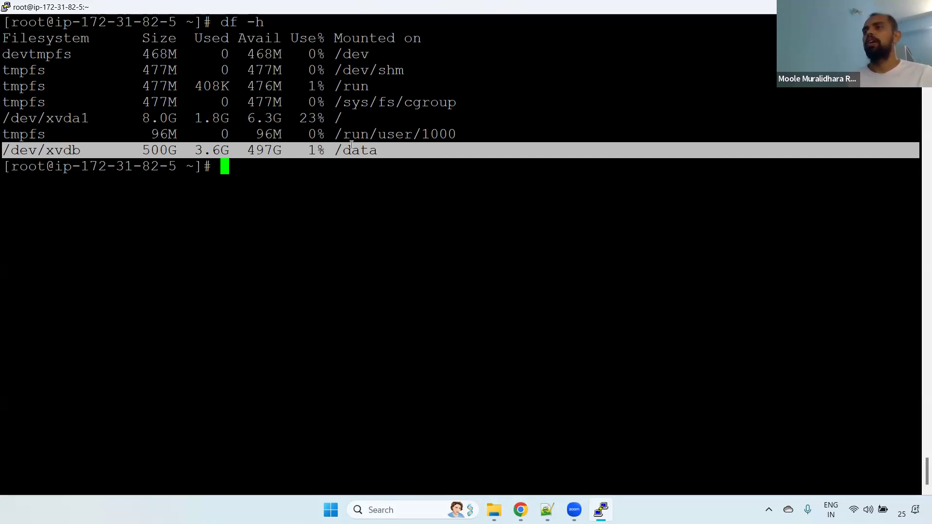
Step: Switch to the EC2 console in Chrome and reboot the DB server instance, confirming the reboot
{"action": "left_click", "coordinate": [520, 509]}
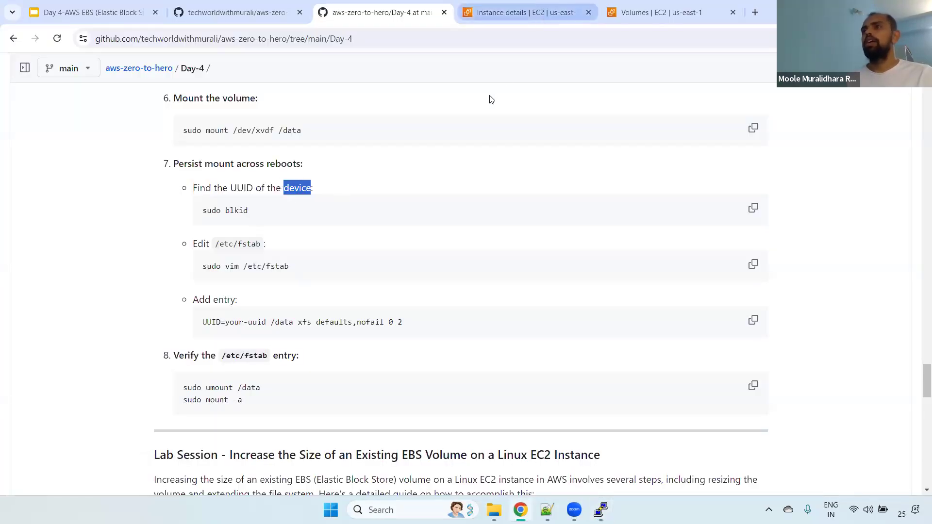
{"action": "left_click", "coordinate": [539, 12]}
{"action": "left_click", "coordinate": [733, 125]}
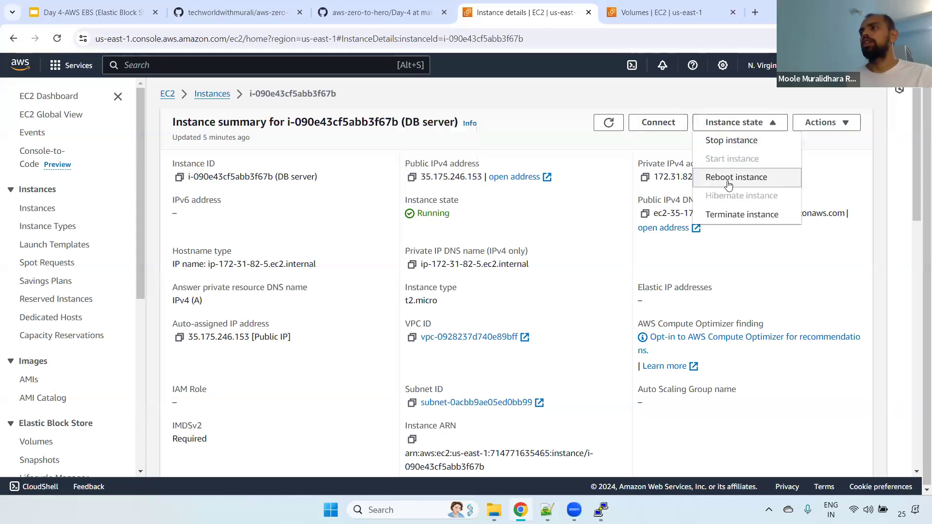
{"action": "left_click", "coordinate": [728, 178]}
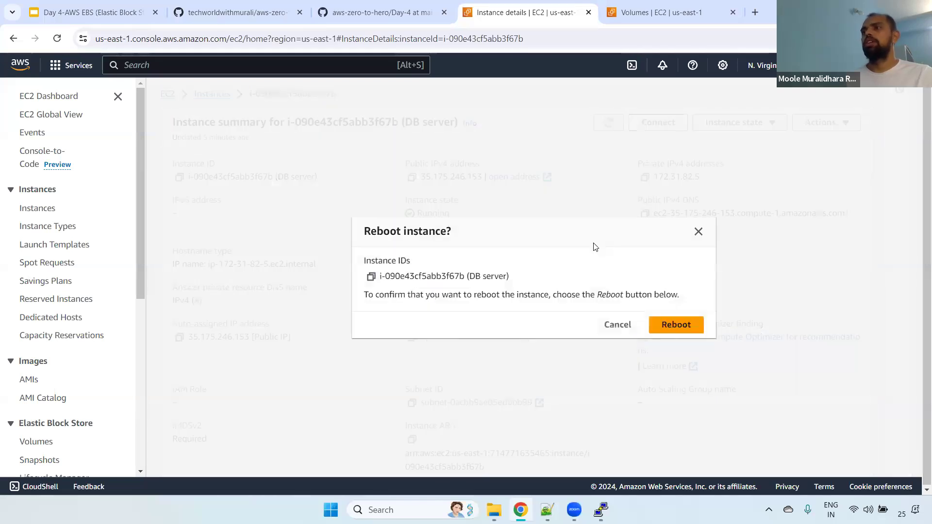
{"action": "left_click", "coordinate": [667, 334]}
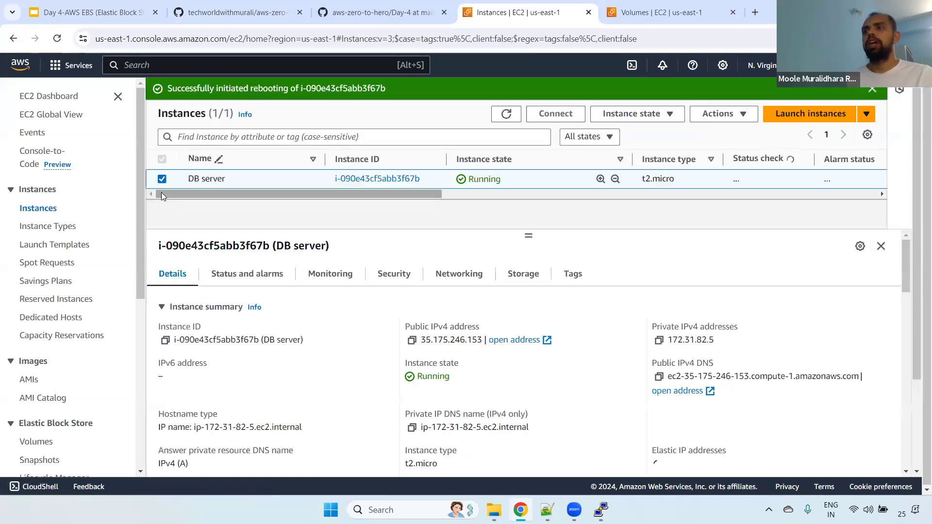
Step: Refresh the instances list, highlight the DB server's public IPv4 address, and switch back to the PuTTY terminal to check the session
{"action": "left_click", "coordinate": [504, 115]}
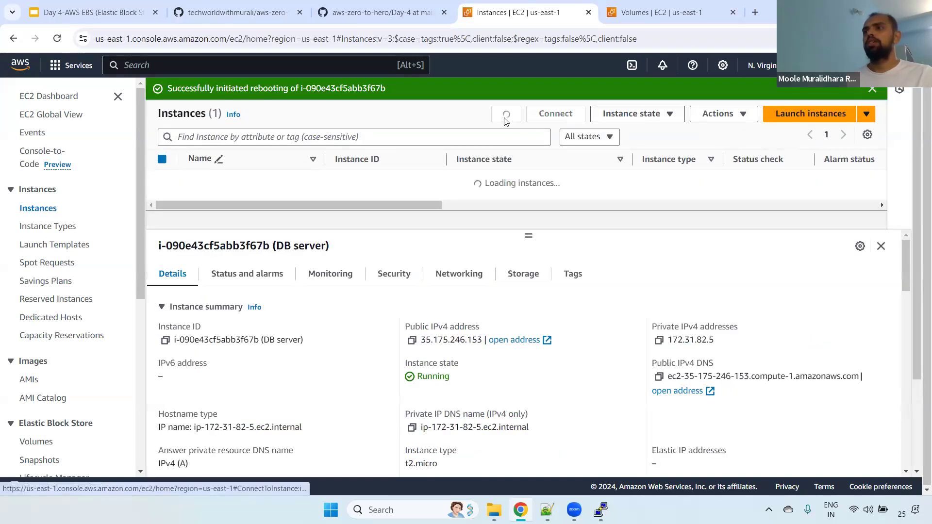
{"action": "left_click_drag", "start_coordinate": [420, 339], "coordinate": [478, 338]}
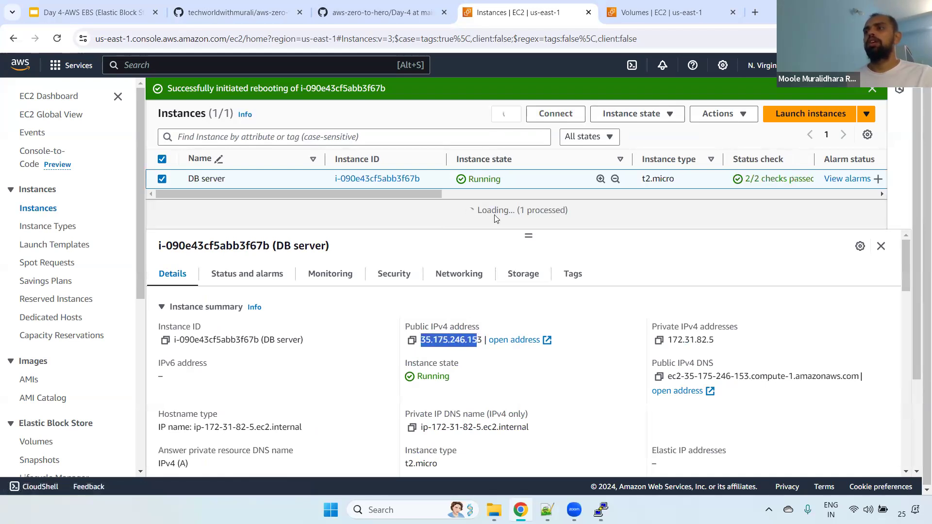
{"action": "key", "text": "alt+Tab"}
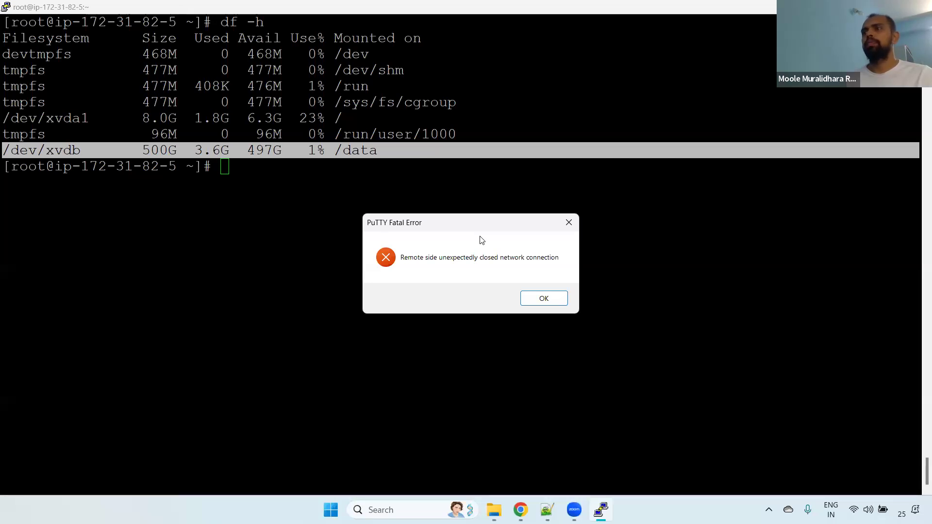
Step: Dismiss the PuTTY error, switch to the EC2 console in Chrome, and request an instance screenshot of the DB server
{"action": "key", "text": "Return"}
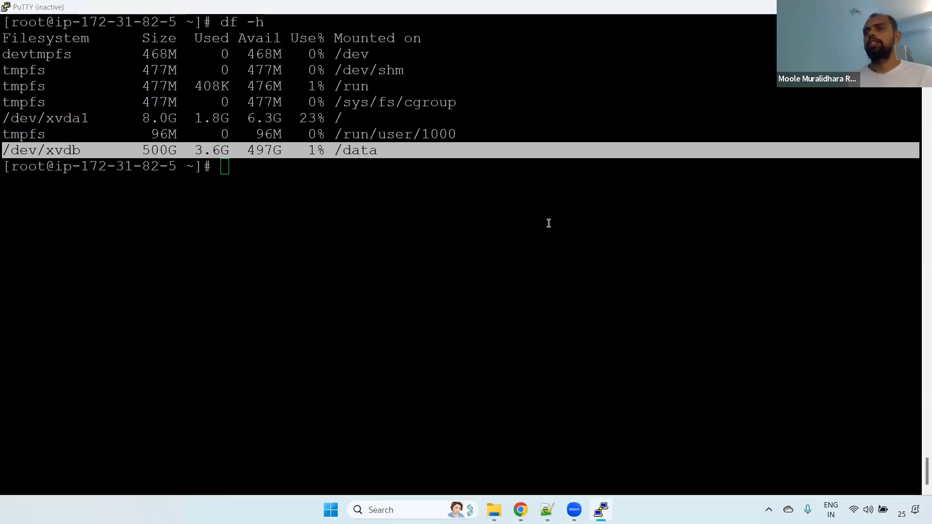
{"action": "left_click", "coordinate": [520, 510]}
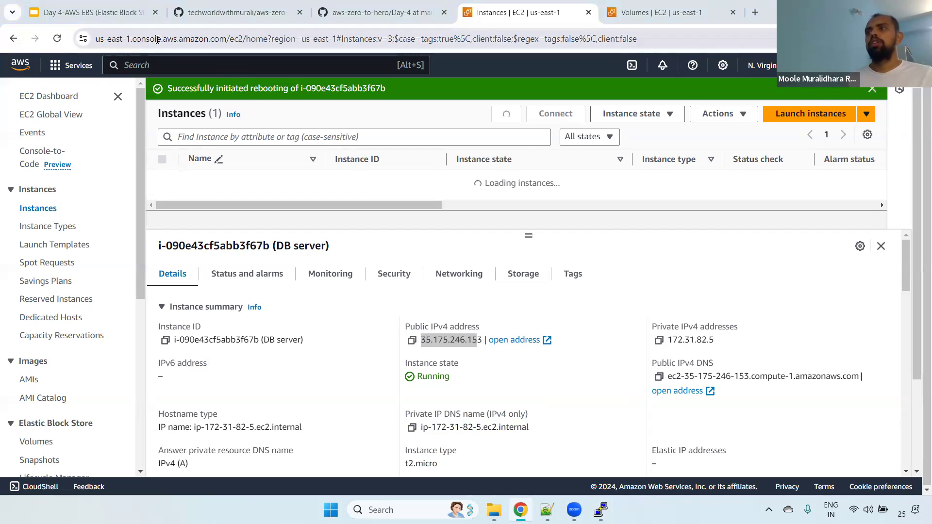
{"action": "left_click", "coordinate": [719, 114]}
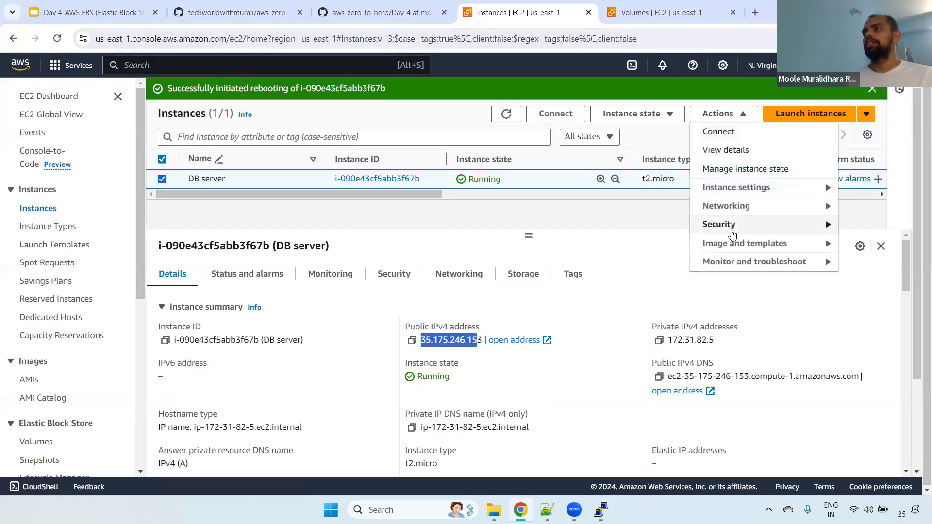
{"action": "mouse_move", "coordinate": [735, 261]}
{"action": "left_click", "coordinate": [588, 280]}
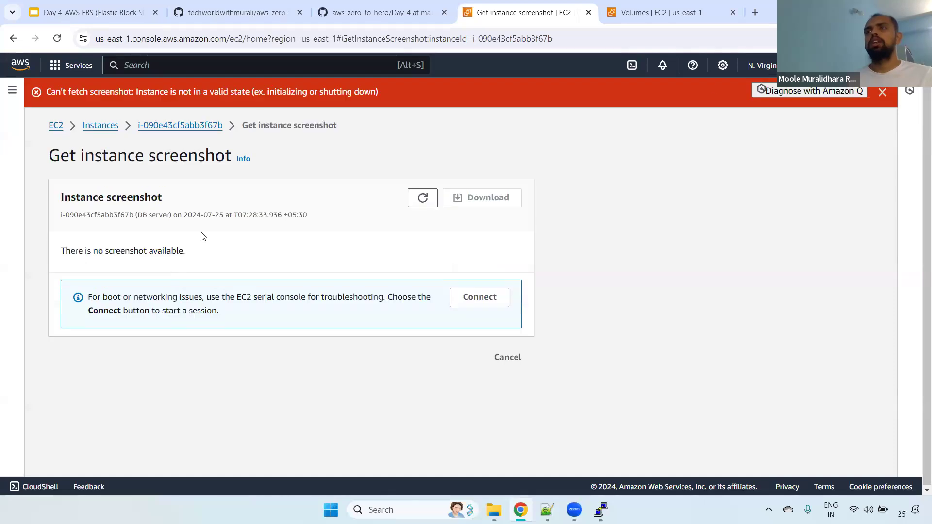
Step: Return to the DB server's instance details, request its instance screenshot again, and review the boot output
{"action": "left_click", "coordinate": [169, 126]}
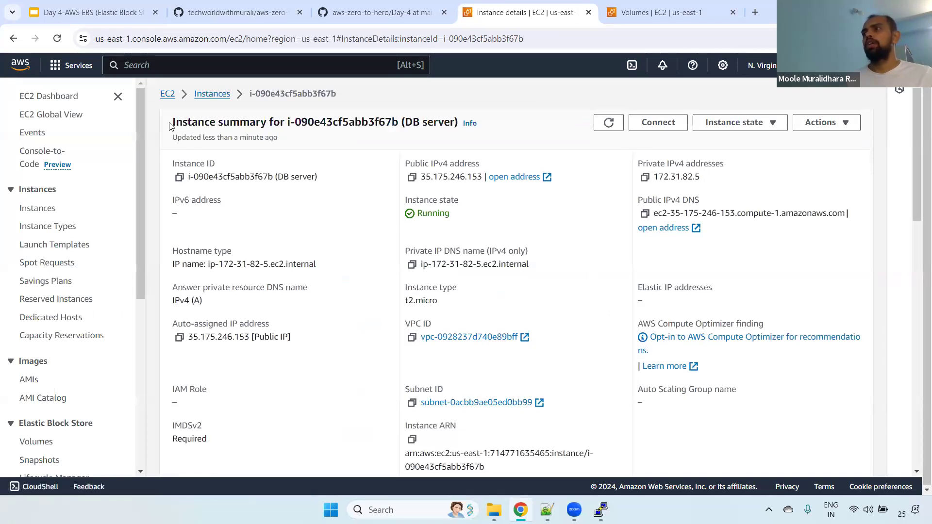
{"action": "left_click", "coordinate": [738, 123]}
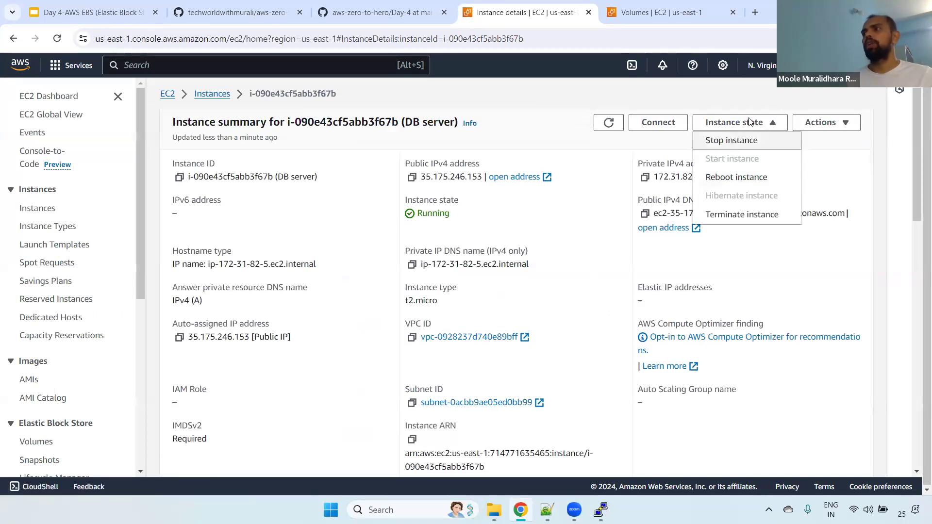
{"action": "left_click", "coordinate": [838, 124]}
{"action": "mouse_move", "coordinate": [815, 251]}
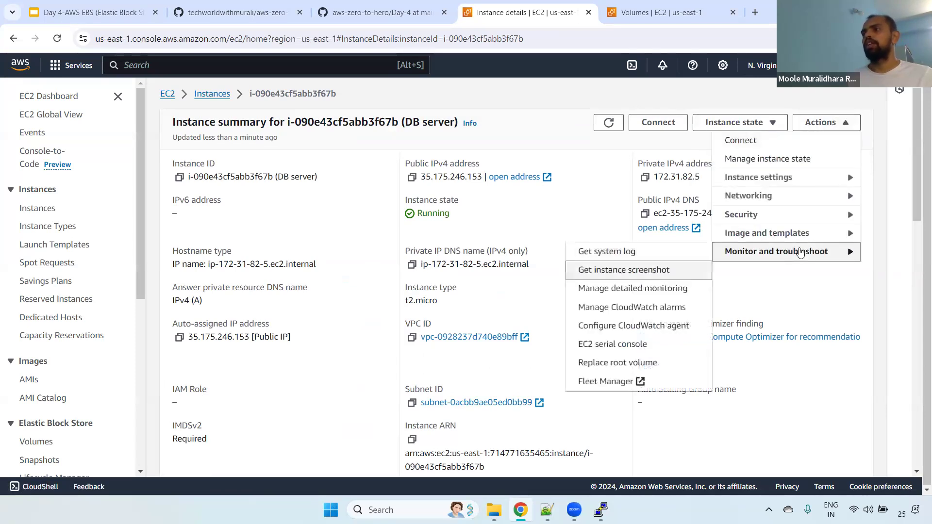
{"action": "left_click", "coordinate": [631, 270]}
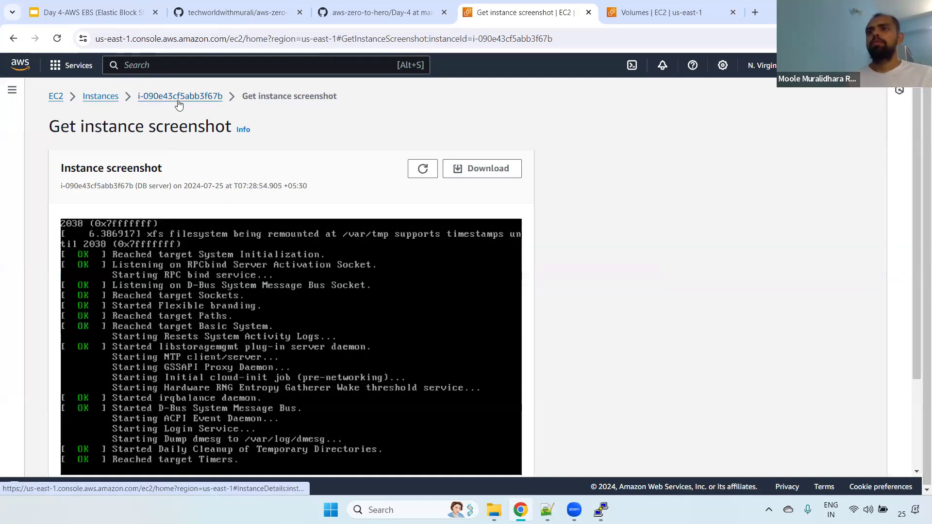
{"action": "scroll", "coordinate": [893, 378], "scroll_direction": "down", "scroll_amount": 3}
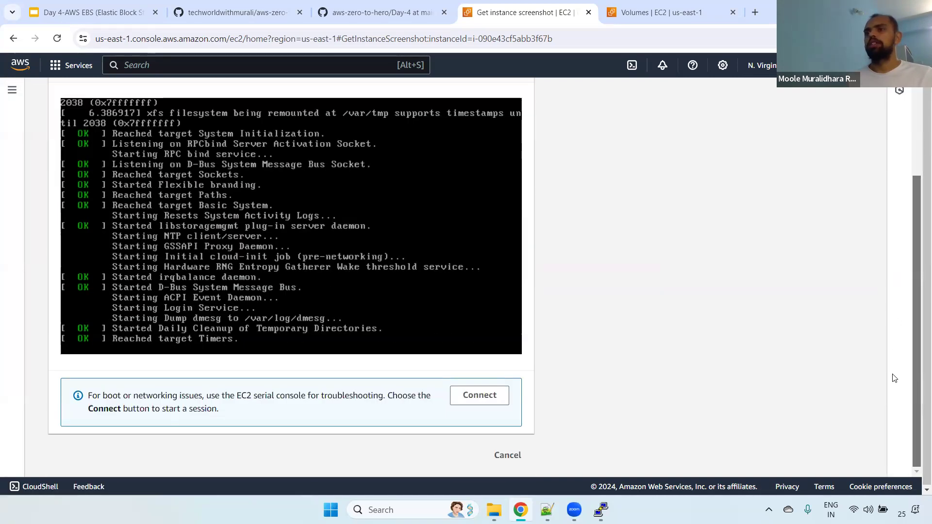
{"action": "scroll", "coordinate": [893, 377], "scroll_direction": "up", "scroll_amount": 3}
Step: Copy the public IPv4 address from the DB server's details, switch to PuTTY, and restart the disconnected session
{"action": "left_click", "coordinate": [183, 100]}
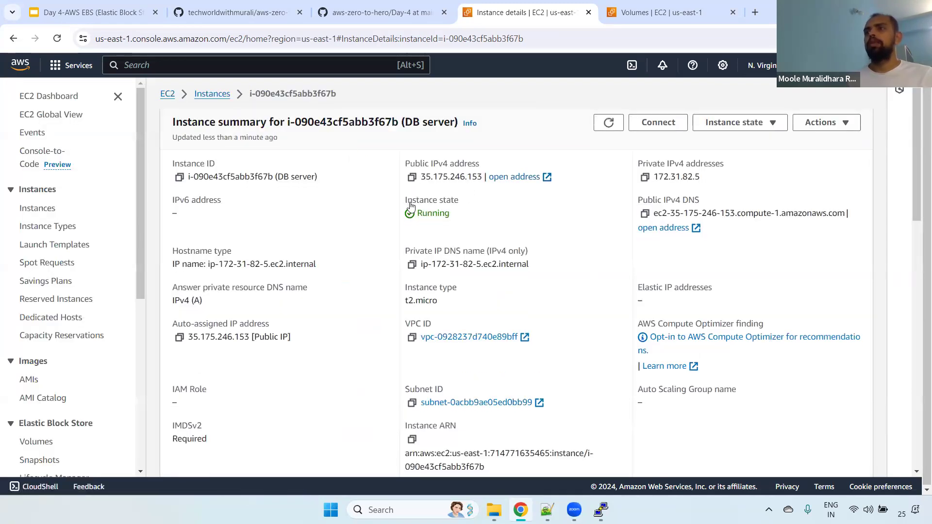
{"action": "left_click", "coordinate": [411, 177]}
{"action": "key", "text": "alt+Tab"}
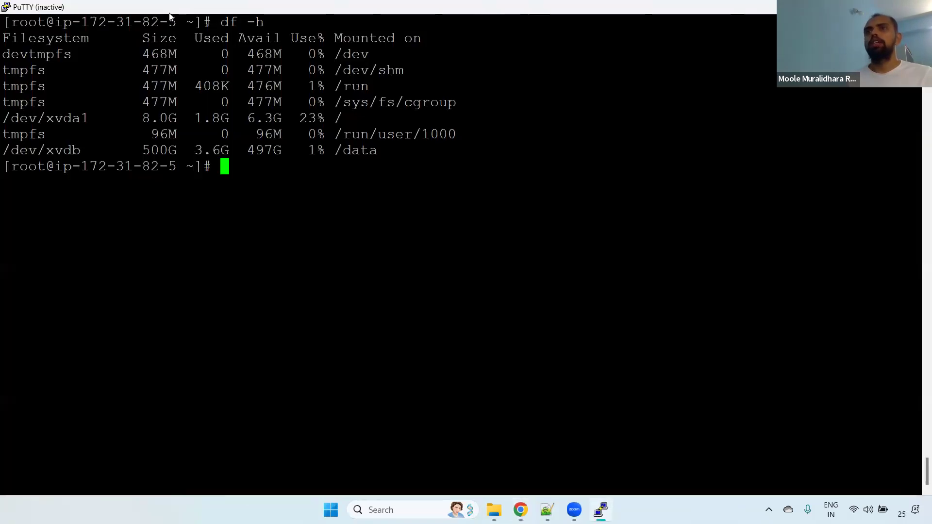
{"action": "right_click", "coordinate": [170, 17]}
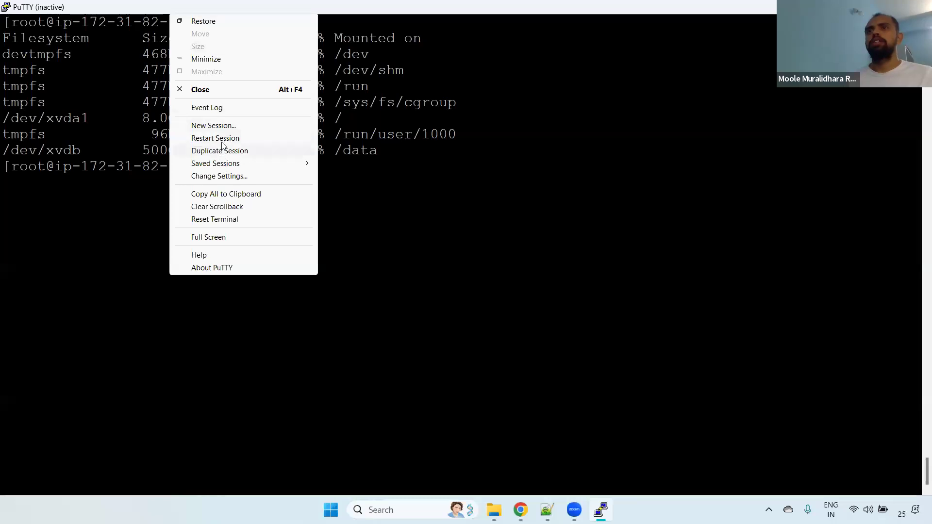
{"action": "left_click", "coordinate": [222, 139]}
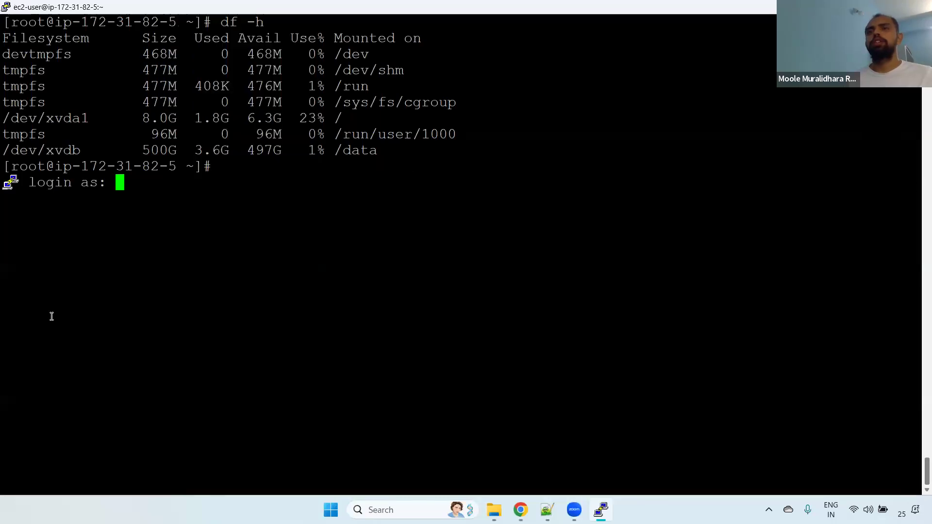
Step: Log in as ec2-user and switch to the root user with sudo su -
{"action": "type", "text": "ec2-user"}
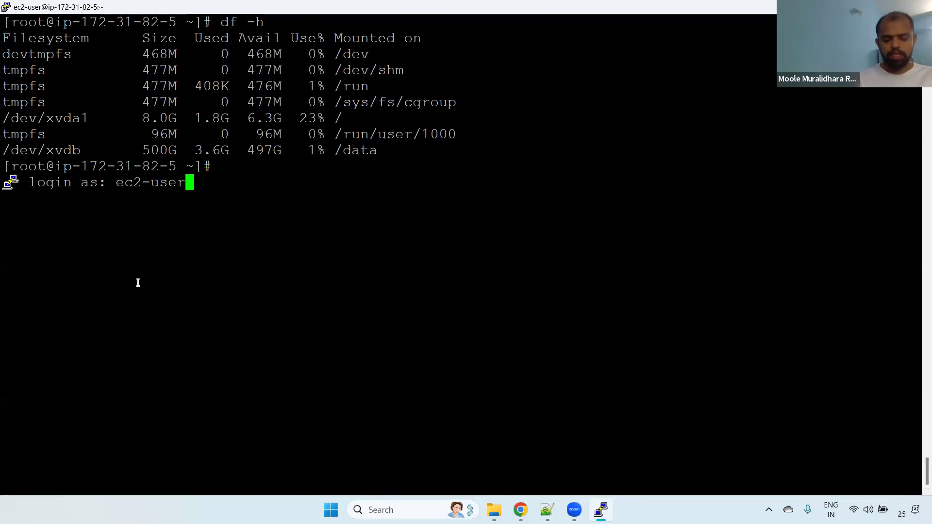
{"action": "key", "text": "Return"}
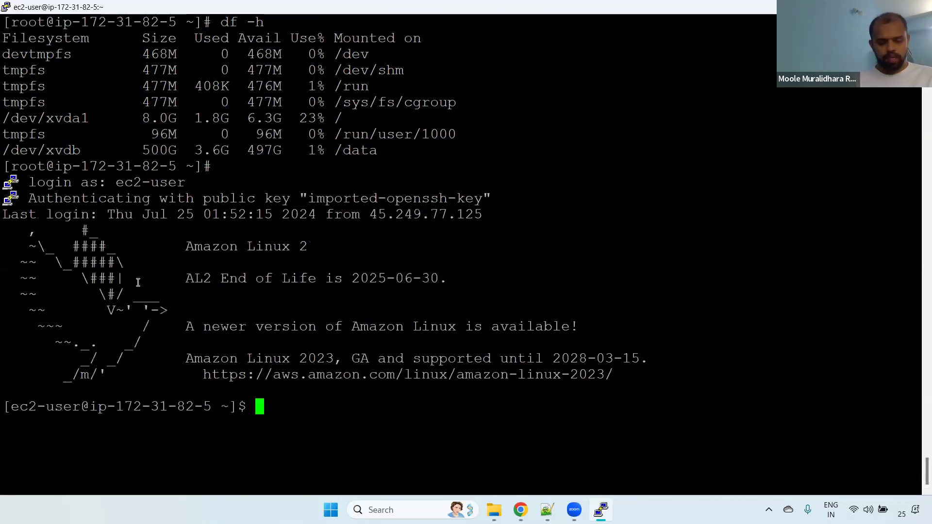
{"action": "type", "text": "s"}
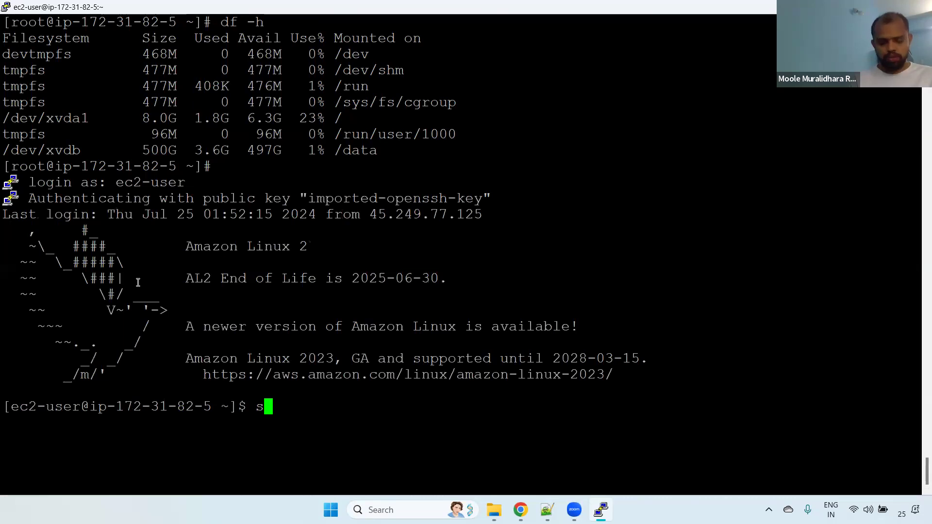
{"action": "type", "text": "udo su -"}
{"action": "key", "text": "Return"}
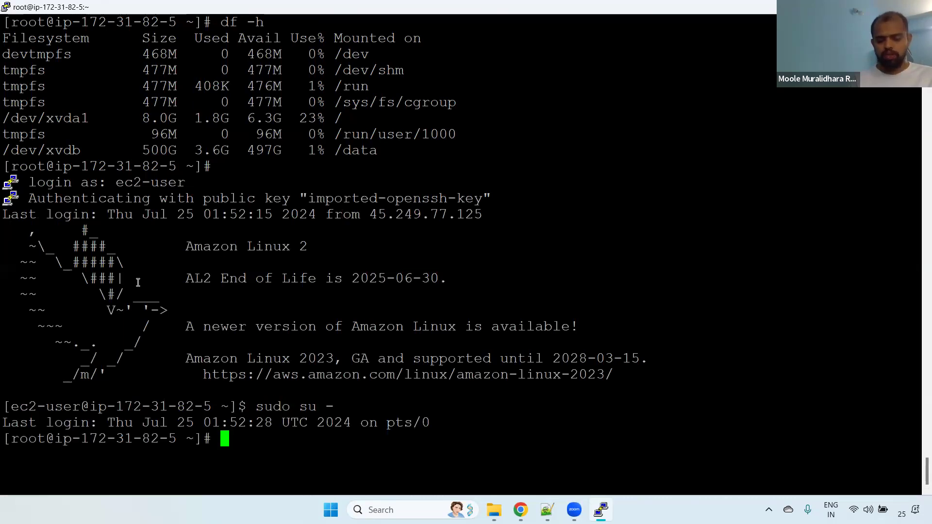
Step: Clear the terminal, run ll and df -h, and highlight the /dev/xvdb line mounted on /data
{"action": "key", "text": "ctrl+l"}
{"action": "type", "text": "ll"}
{"action": "key", "text": "Return"}
{"action": "type", "text": "df -h"}
{"action": "key", "text": "Return"}
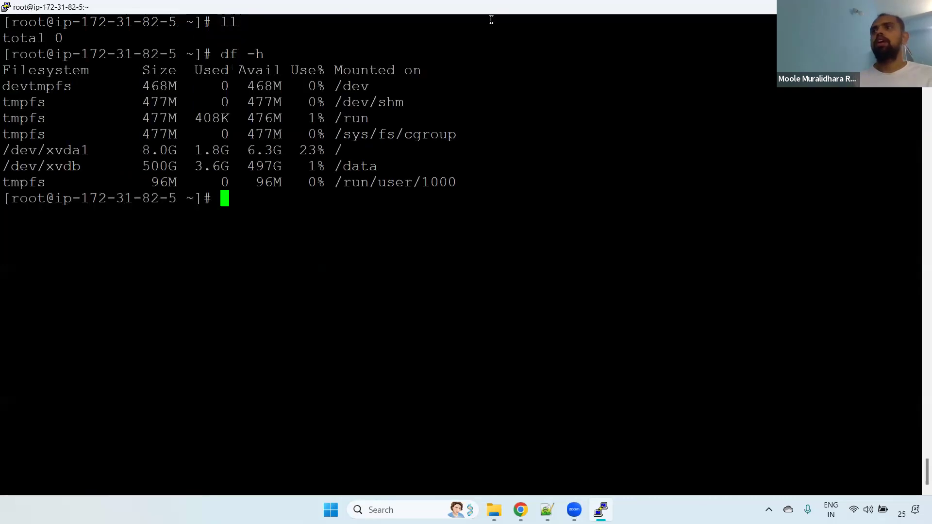
{"action": "left_click_drag", "start_coordinate": [391, 171], "coordinate": [5, 172]}
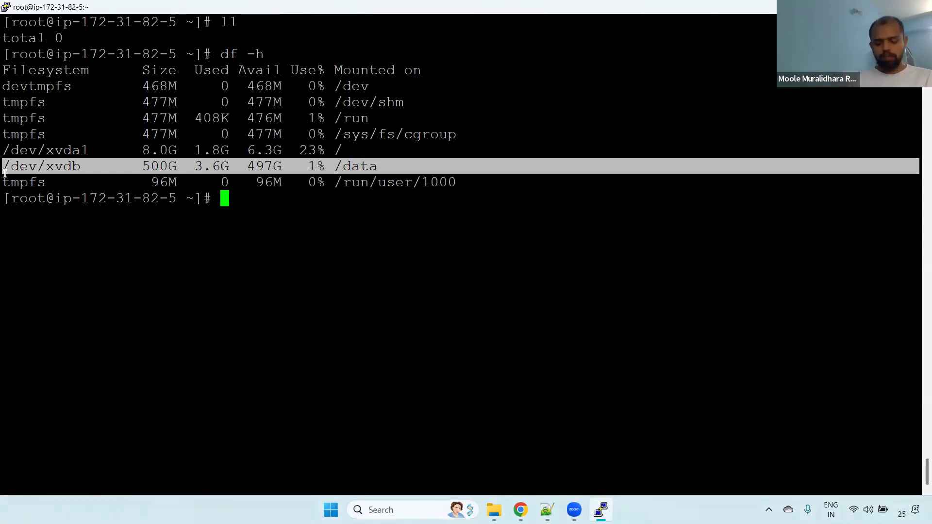
Step: Change to the /data/ directory, list its contents with ll, and highlight the file listing
{"action": "type", "text": "cd /data/"}
{"action": "key", "text": "Return"}
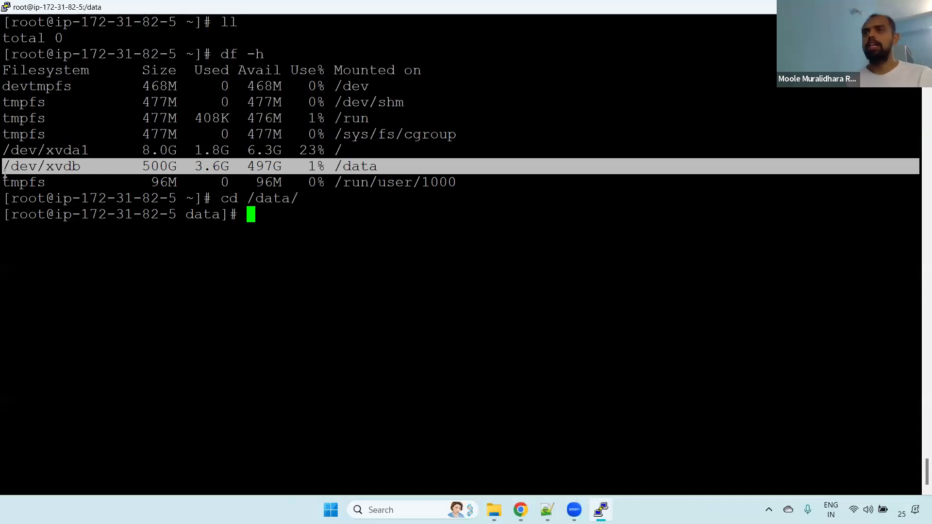
{"action": "type", "text": "ll"}
{"action": "key", "text": "Return"}
{"action": "left_click_drag", "start_coordinate": [369, 421], "coordinate": [6, 216]}
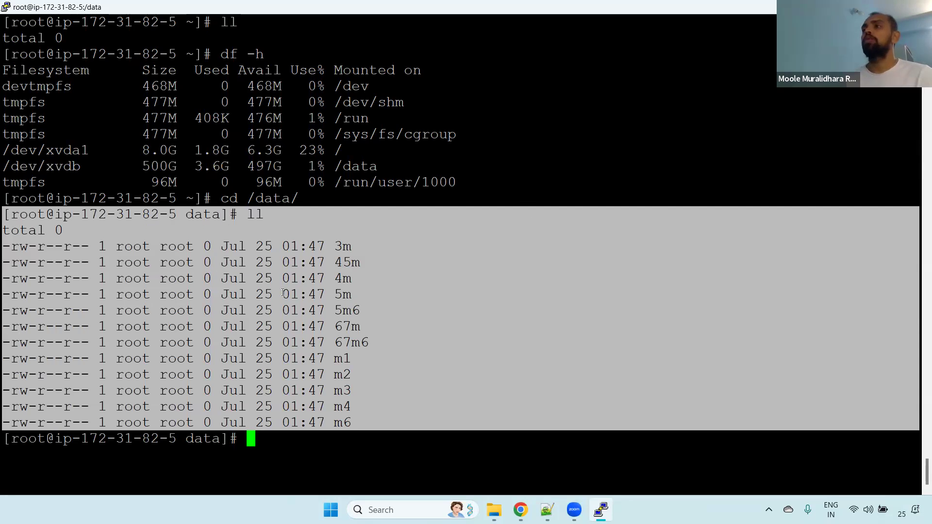
{"action": "left_click", "coordinate": [6, 214]}
{"action": "left_click_drag", "start_coordinate": [5, 224], "coordinate": [355, 420]}
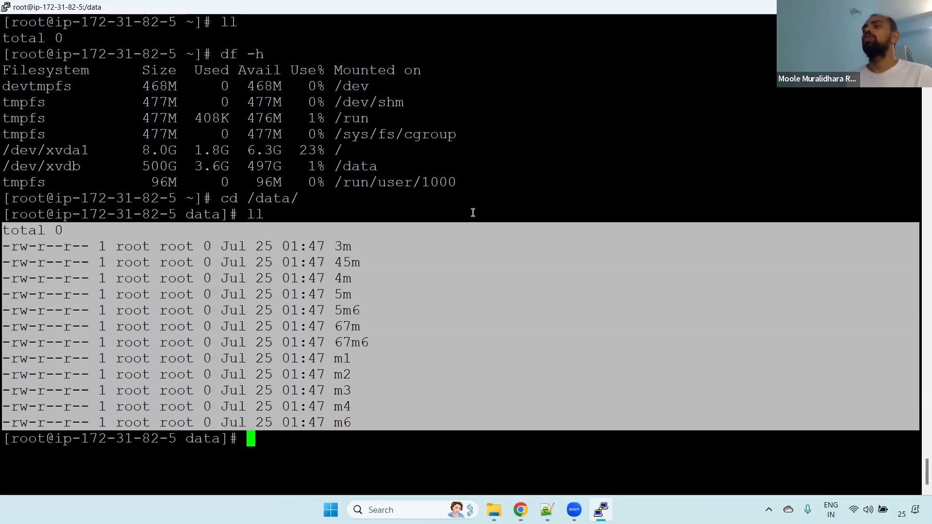
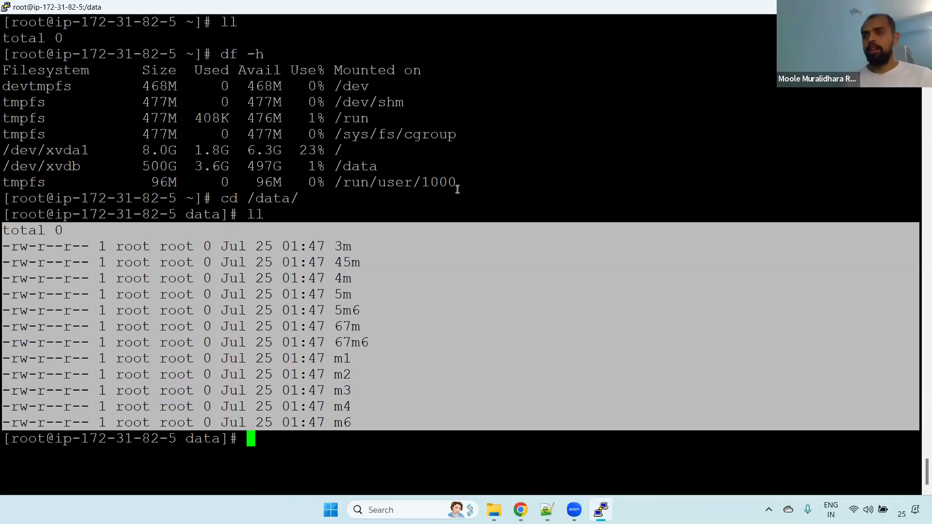
Step: Clear the terminal, switch to the GitHub Day-4 guide in Chrome, and highlight the lab heading about increasing an existing EBS volume's size
{"action": "key", "text": "ctrl+l"}
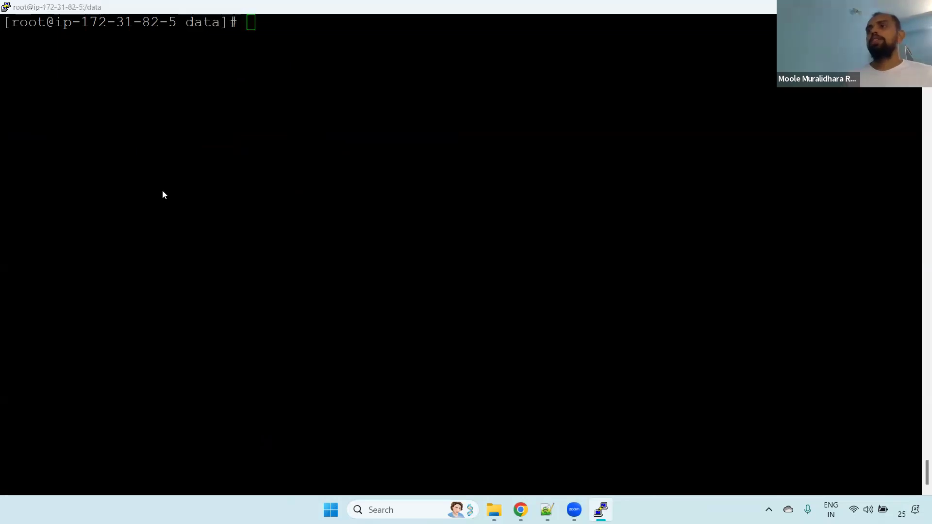
{"action": "key", "text": "alt+Tab"}
{"action": "left_click", "coordinate": [369, 11]}
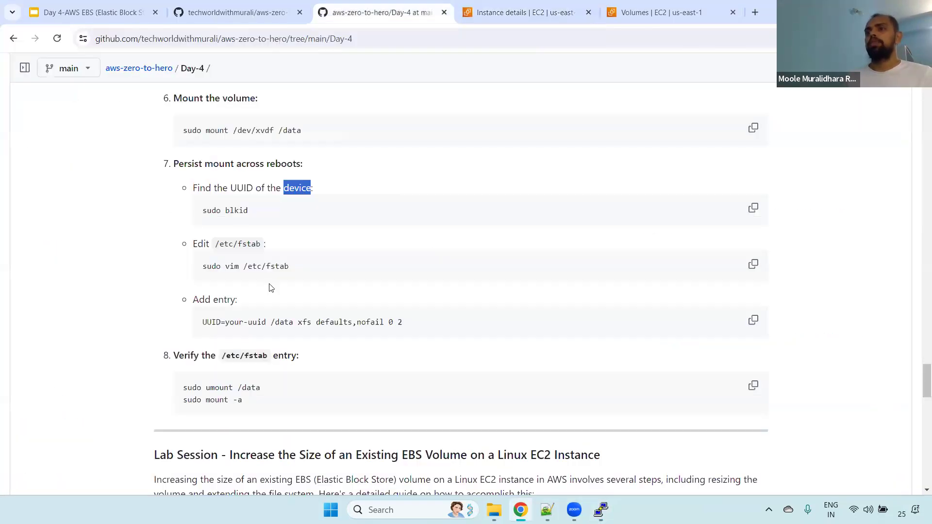
{"action": "scroll", "coordinate": [919, 398], "scroll_direction": "down", "scroll_amount": 6}
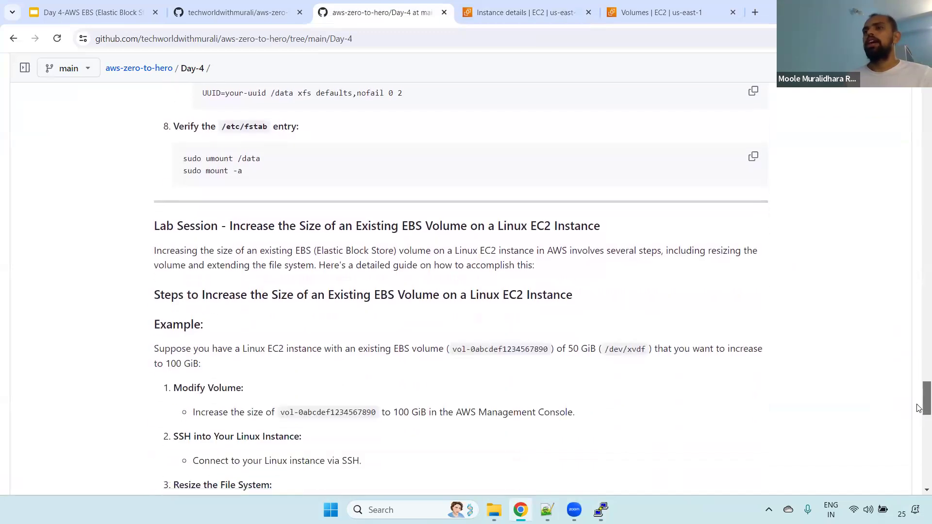
{"action": "left_click_drag", "start_coordinate": [239, 143], "coordinate": [596, 147]}
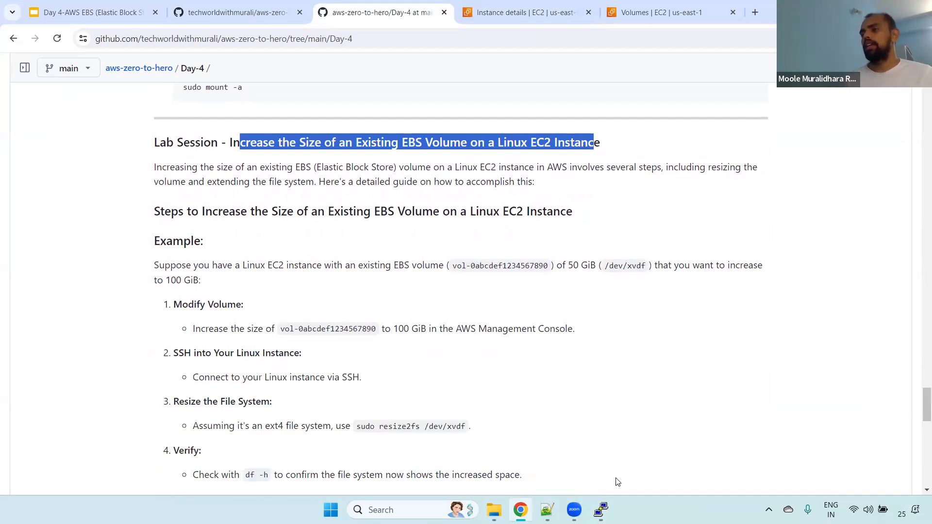
Step: Switch back to PuTTY, return to the home directory, run df -h, and highlight the /data mount point
{"action": "key", "text": "alt+Tab"}
{"action": "type", "text": "cd"}
{"action": "key", "text": "Return"}
{"action": "type", "text": "df -h"}
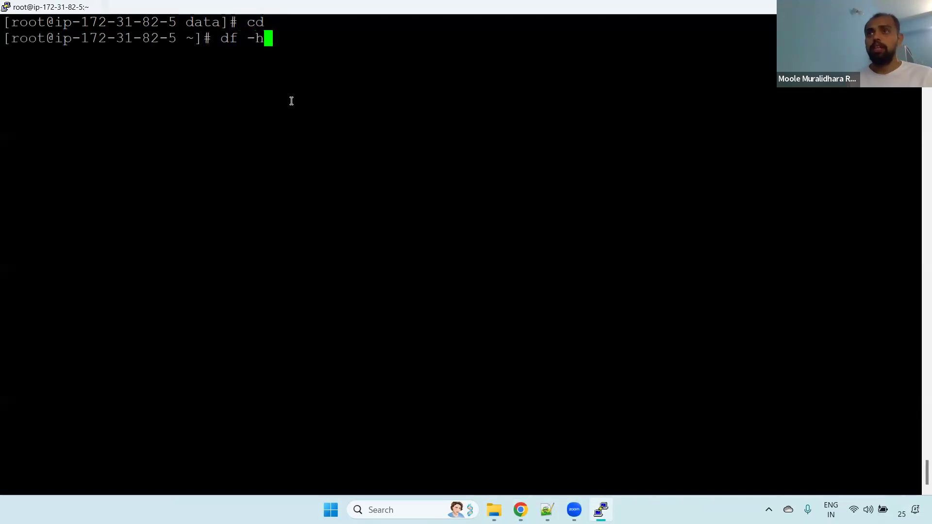
{"action": "key", "text": "Return"}
{"action": "left_click_drag", "start_coordinate": [334, 150], "coordinate": [378, 151]}
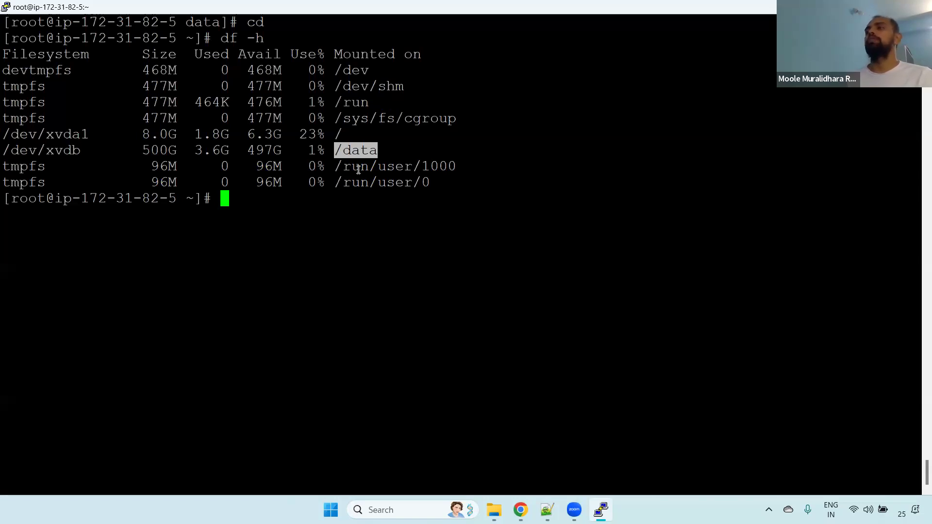
{"action": "left_click_drag", "start_coordinate": [327, 151], "coordinate": [409, 151]}
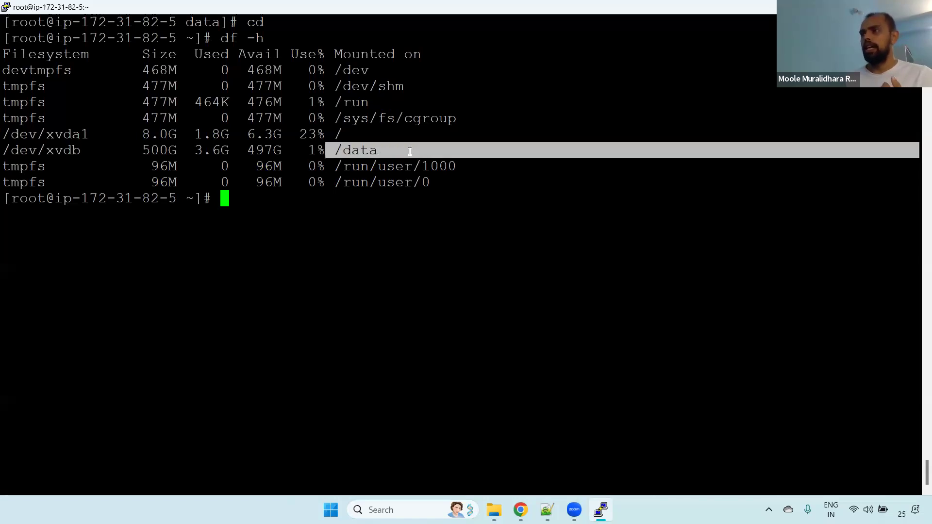
Step: Highlight the size, usage percentage and mount point of the /dev/xvdb volume in the df -h output
{"action": "left_click_drag", "start_coordinate": [137, 150], "coordinate": [169, 152]}
{"action": "left_click_drag", "start_coordinate": [300, 151], "coordinate": [323, 152]}
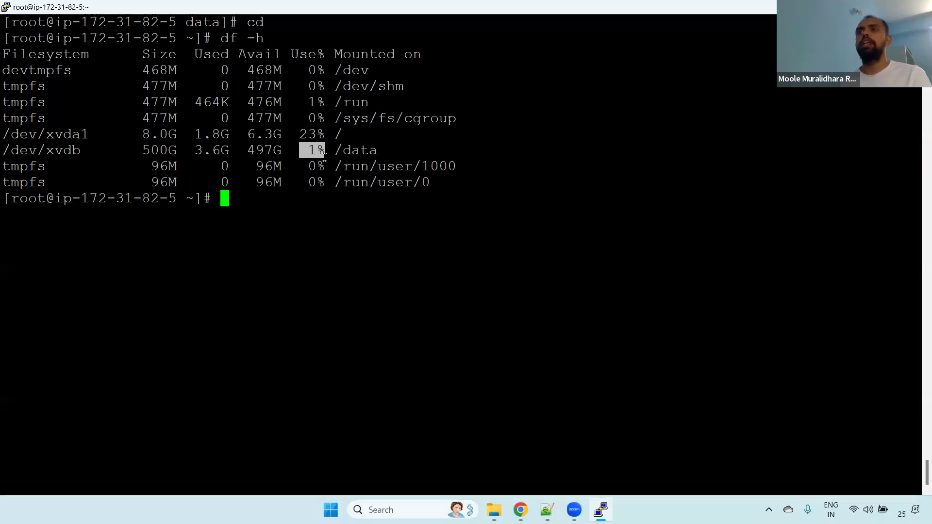
{"action": "left_click_drag", "start_coordinate": [328, 150], "coordinate": [386, 151]}
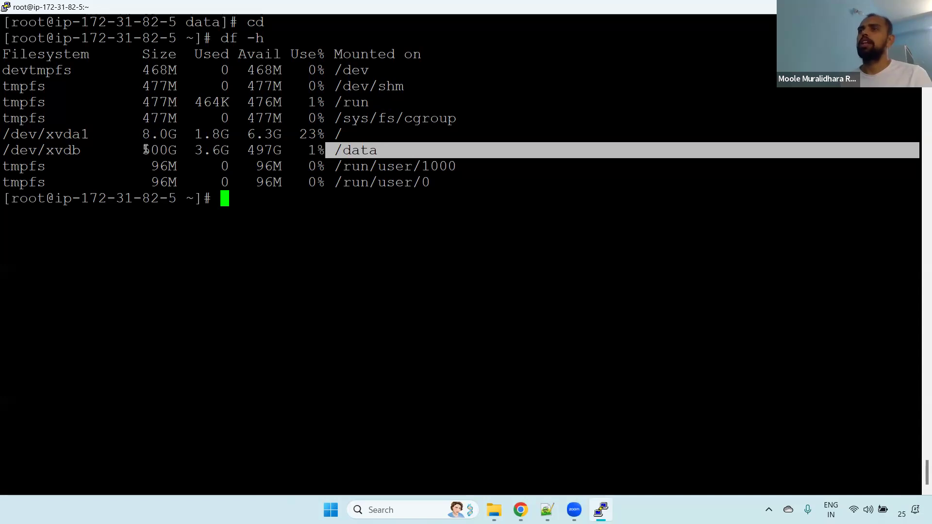
{"action": "left_click_drag", "start_coordinate": [142, 149], "coordinate": [178, 148]}
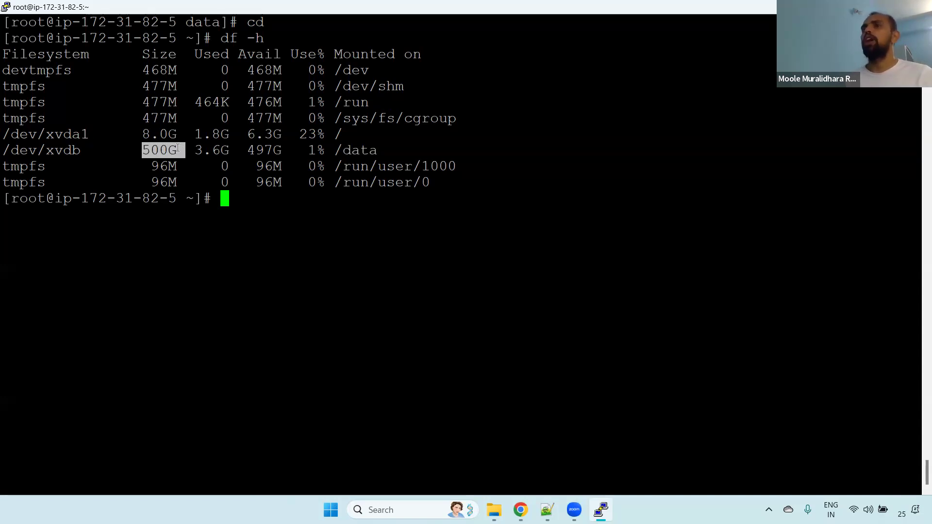
{"action": "left_click", "coordinate": [520, 509]}
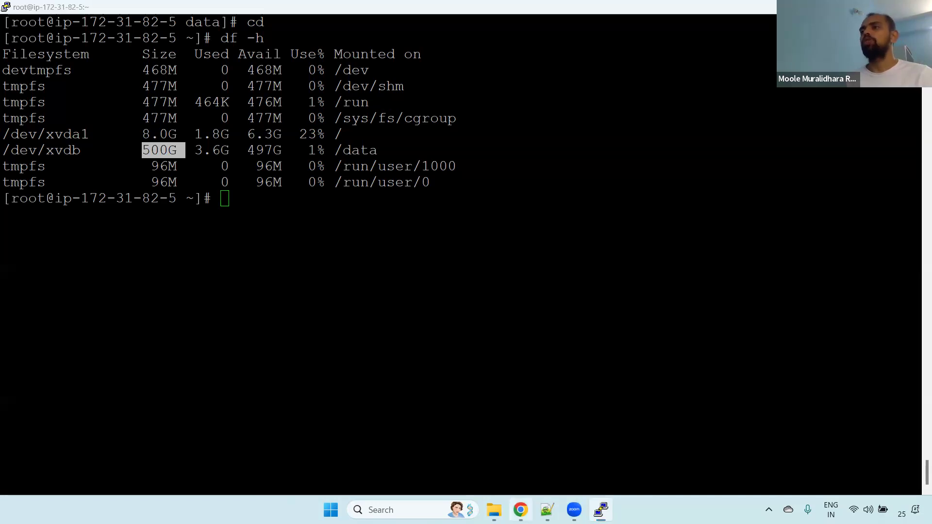
{"action": "left_click", "coordinate": [601, 509]}
{"action": "left_click", "coordinate": [353, 161]}
{"action": "left_click_drag", "start_coordinate": [335, 150], "coordinate": [398, 150]}
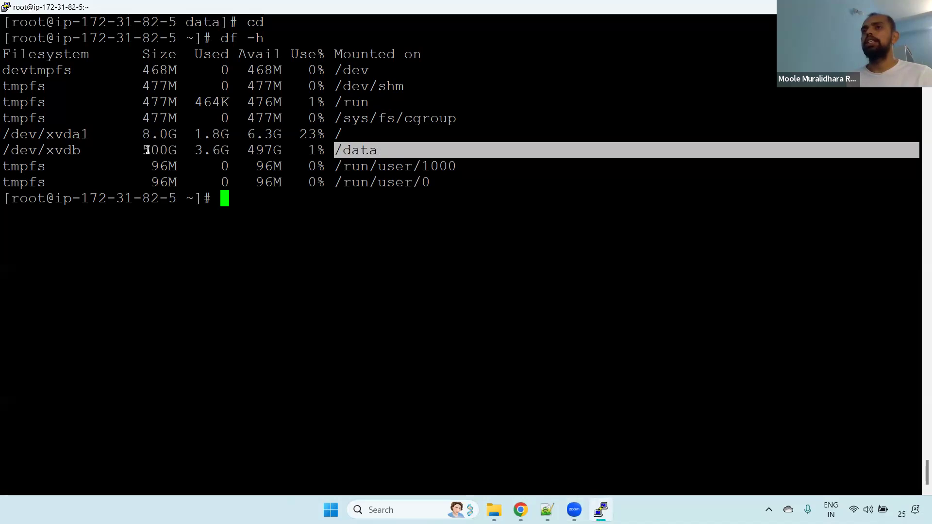
Step: Highlight the /dev/xvdb size, switch to the EC2 console in Chrome, and highlight the /dev/sdb volume size in the DB server instance's storage details
{"action": "left_click_drag", "start_coordinate": [144, 150], "coordinate": [173, 150]}
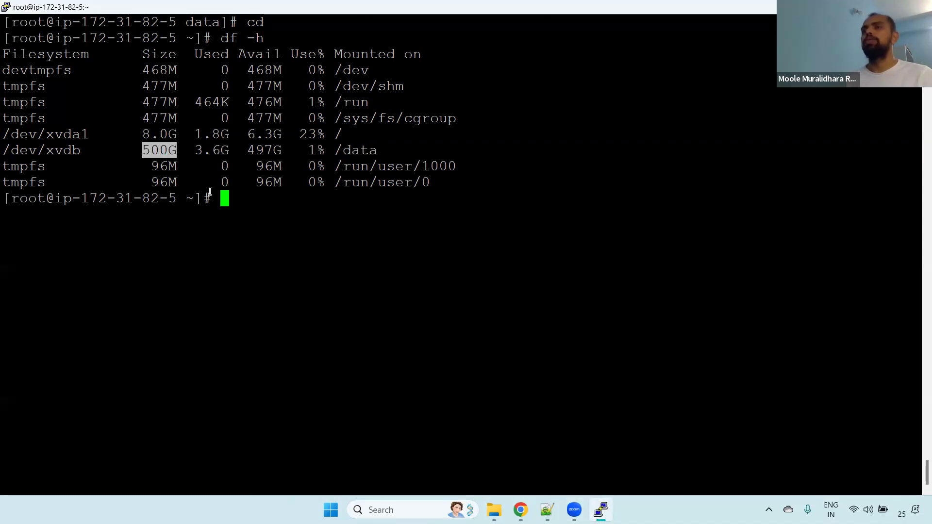
{"action": "left_click", "coordinate": [520, 509]}
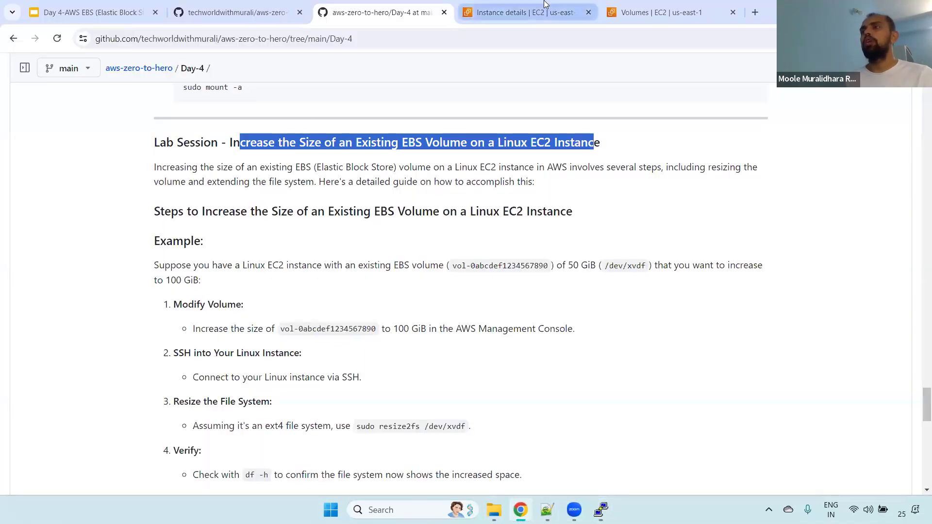
{"action": "left_click", "coordinate": [488, 14]}
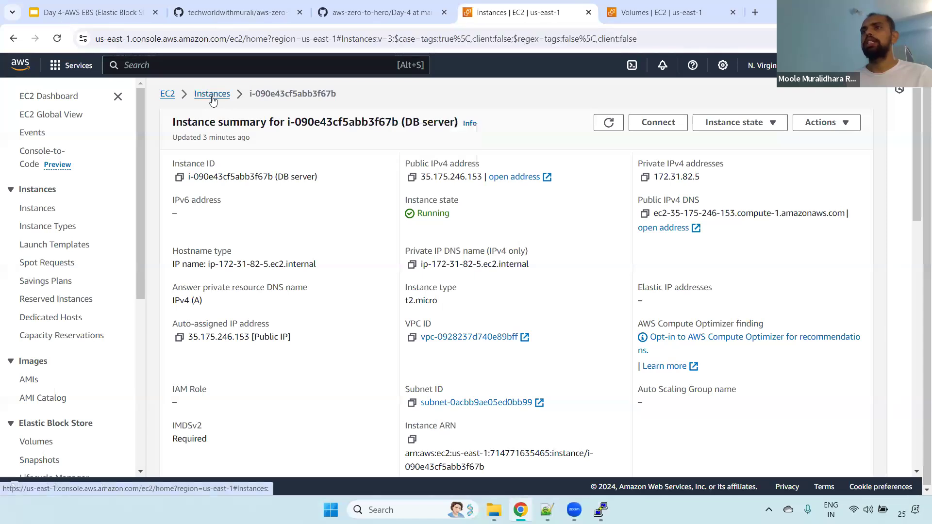
{"action": "left_click", "coordinate": [213, 95]}
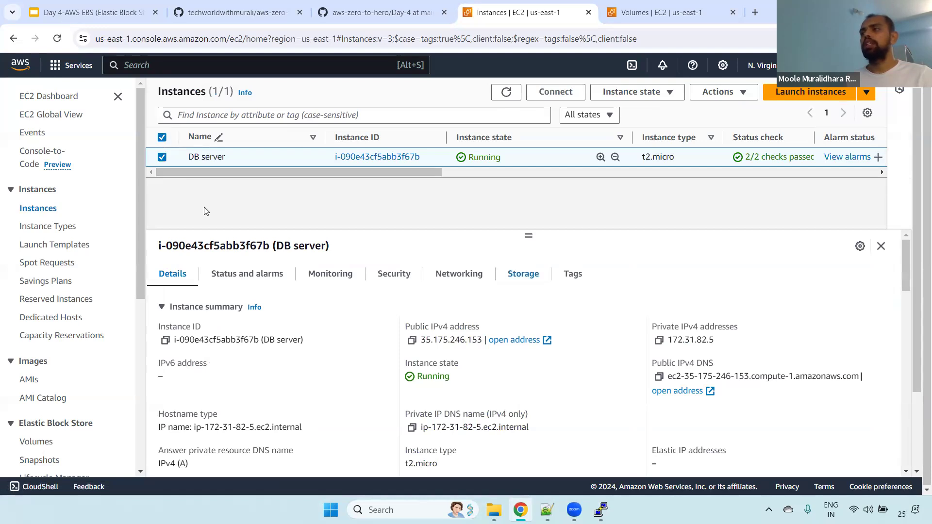
{"action": "left_click", "coordinate": [523, 273]}
{"action": "left_click_drag", "start_coordinate": [904, 251], "coordinate": [910, 287]}
{"action": "scroll", "coordinate": [881, 387], "scroll_direction": "up", "scroll_amount": 1}
{"action": "double_click", "coordinate": [426, 378]}
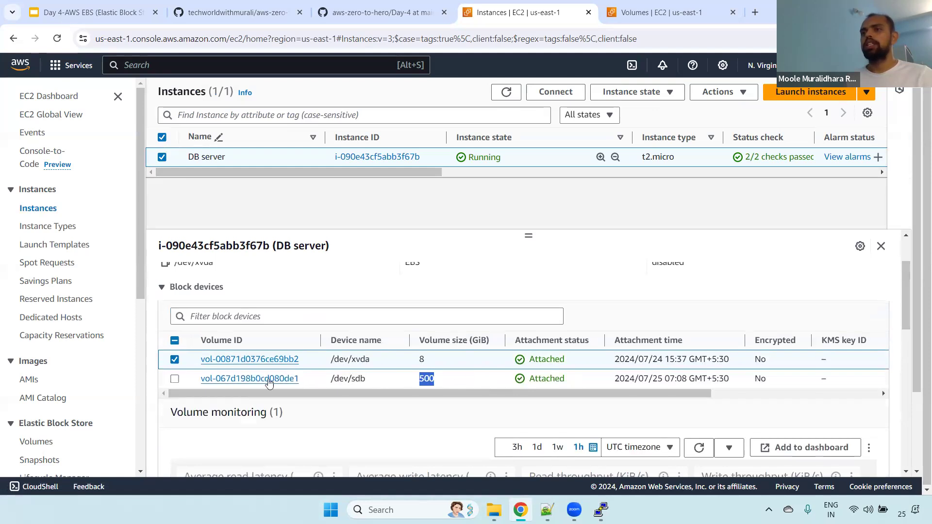
Step: Open the volume attached as /dev/sdb, select db-volume in the volume list, and open its Modify volume form
{"action": "left_click", "coordinate": [269, 380]}
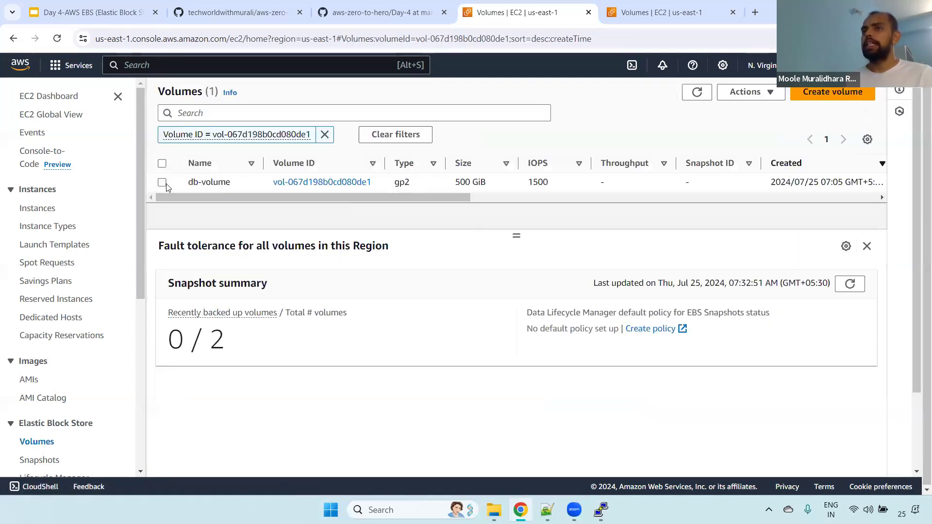
{"action": "left_click", "coordinate": [162, 183]}
{"action": "left_click", "coordinate": [750, 94]}
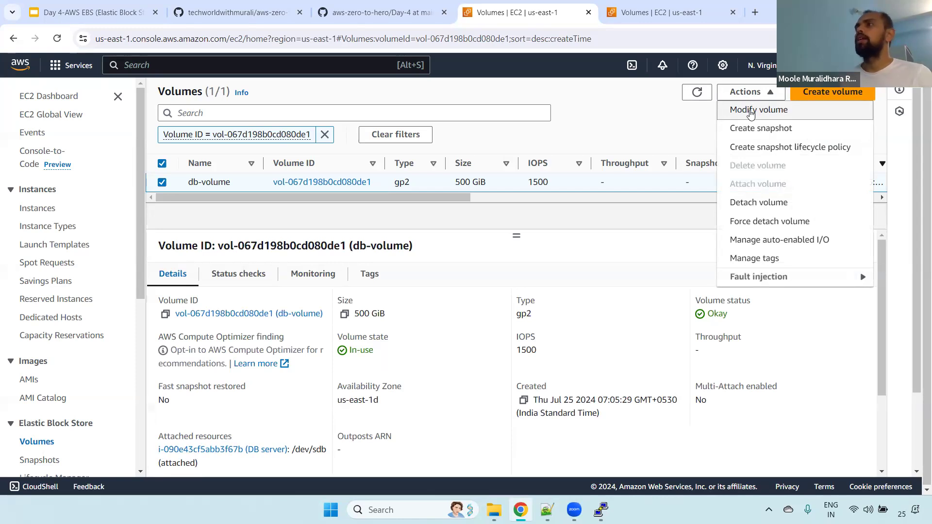
{"action": "left_click", "coordinate": [751, 110]}
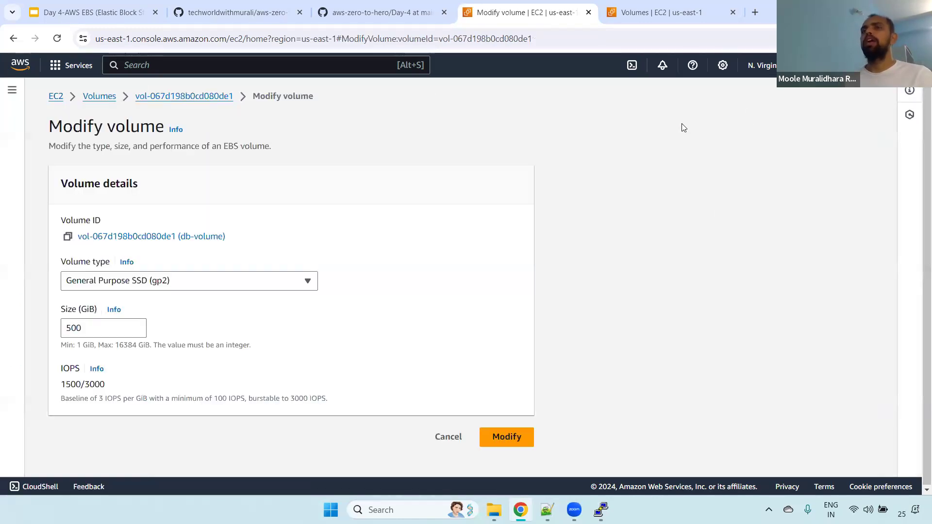
Step: Try to reduce the size of db-volume to 400 GiB and highlight the validation message below the size
{"action": "left_click", "coordinate": [94, 328]}
{"action": "key", "text": "ctrl+a"}
{"action": "type", "text": "400"}
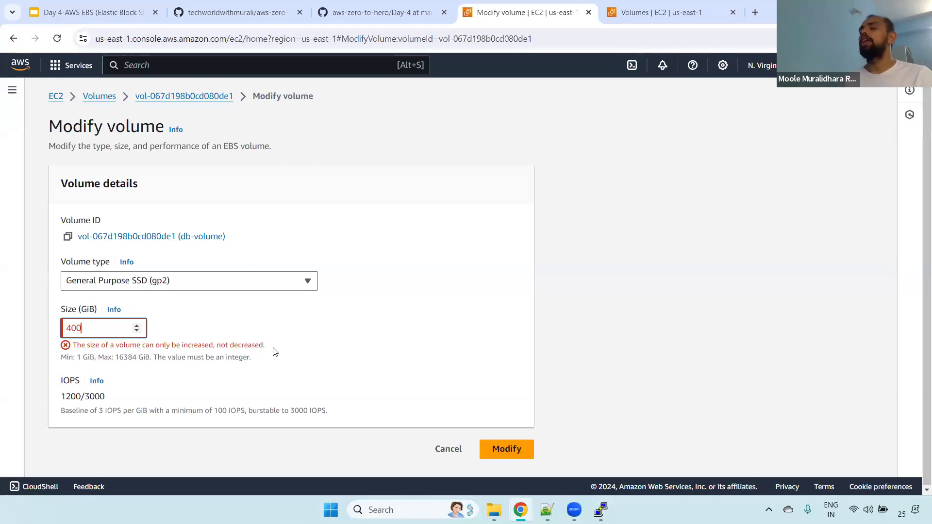
{"action": "left_click_drag", "start_coordinate": [155, 345], "coordinate": [274, 352]}
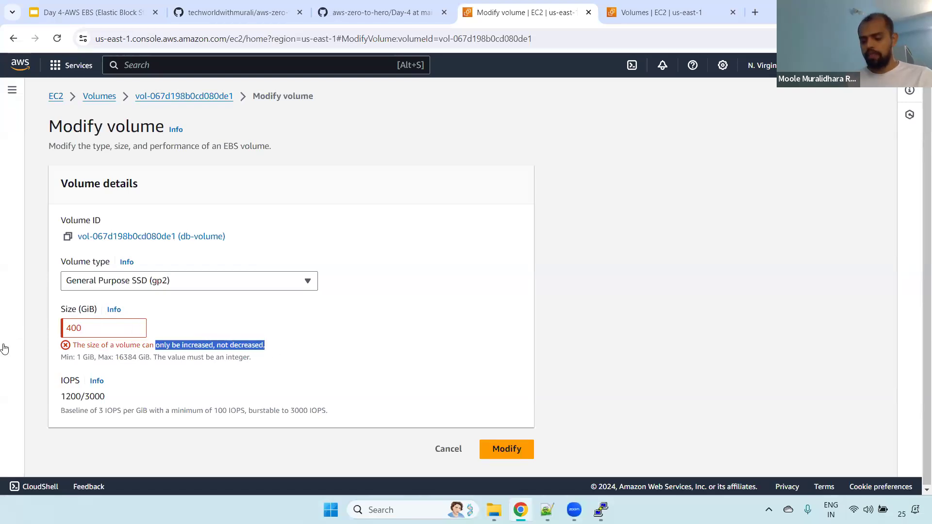
Step: Try 550, 510 and 500 GiB in turn as the size of db-volume
{"action": "key", "text": "shift+Tab"}
{"action": "type", "text": "550"}
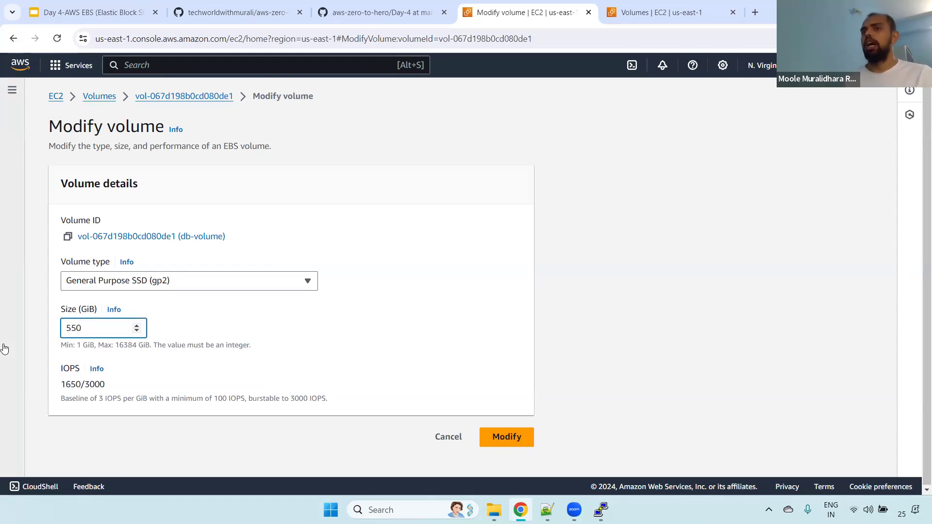
{"action": "key", "text": "BackSpace"}
{"action": "key", "text": "BackSpace"}
{"action": "type", "text": "10"}
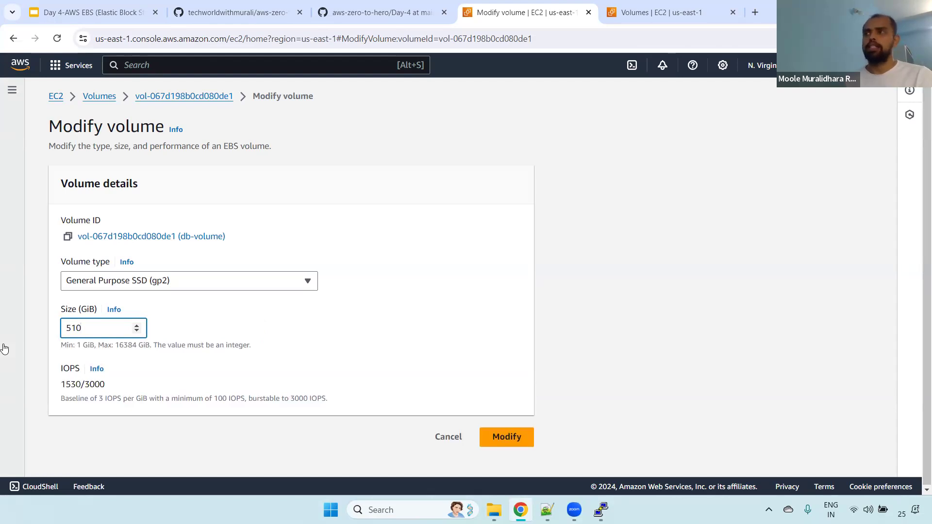
{"action": "key", "text": "BackSpace"}
{"action": "key", "text": "BackSpace"}
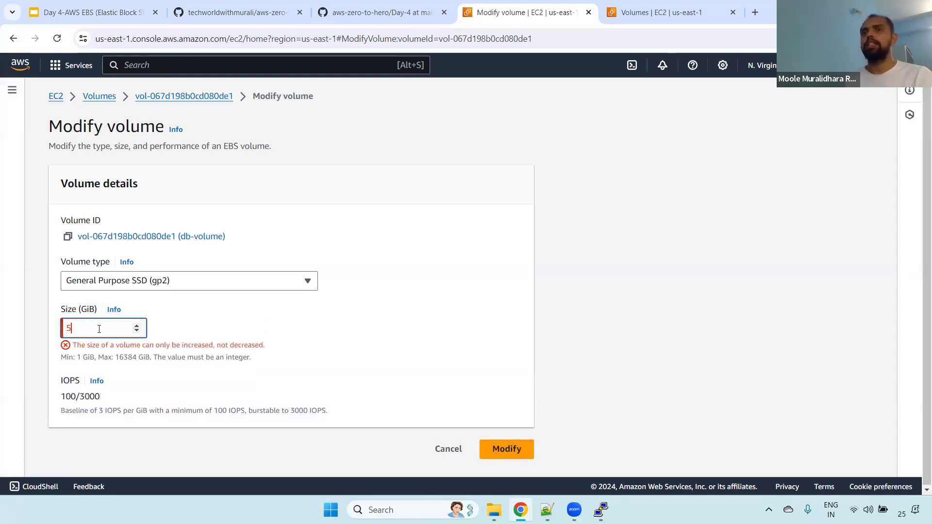
{"action": "type", "text": "00"}
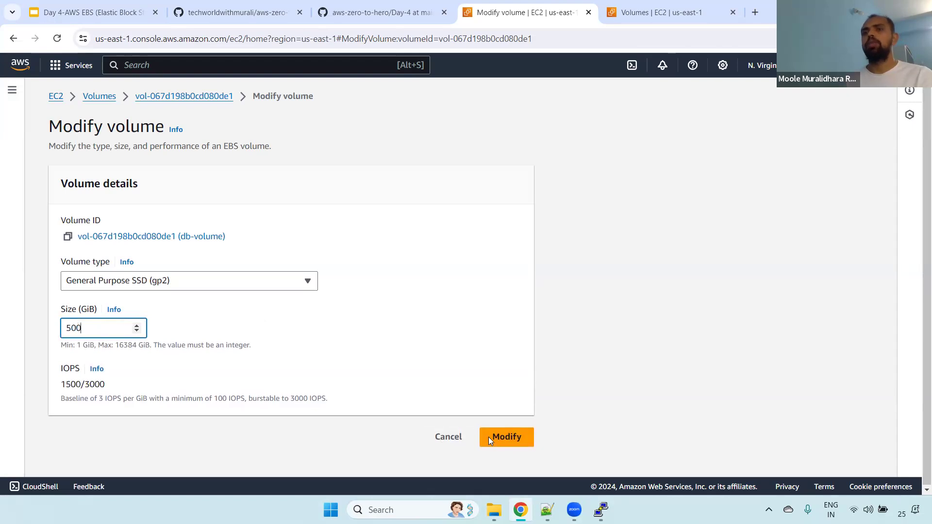
Step: Set the size of db-volume to 550 GiB and submit the modification
{"action": "key", "text": "BackSpace"}
{"action": "key", "text": "BackSpace"}
{"action": "key", "text": "BackSpace"}
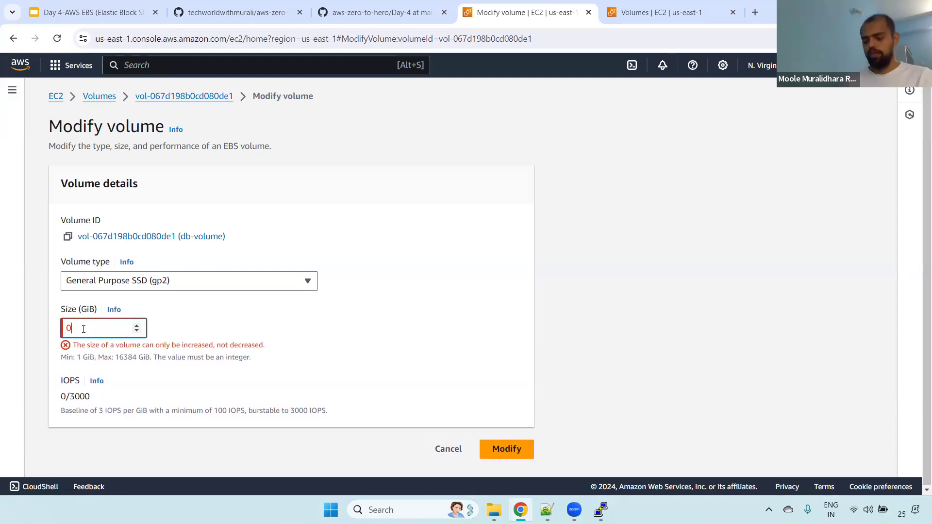
{"action": "type", "text": "55"}
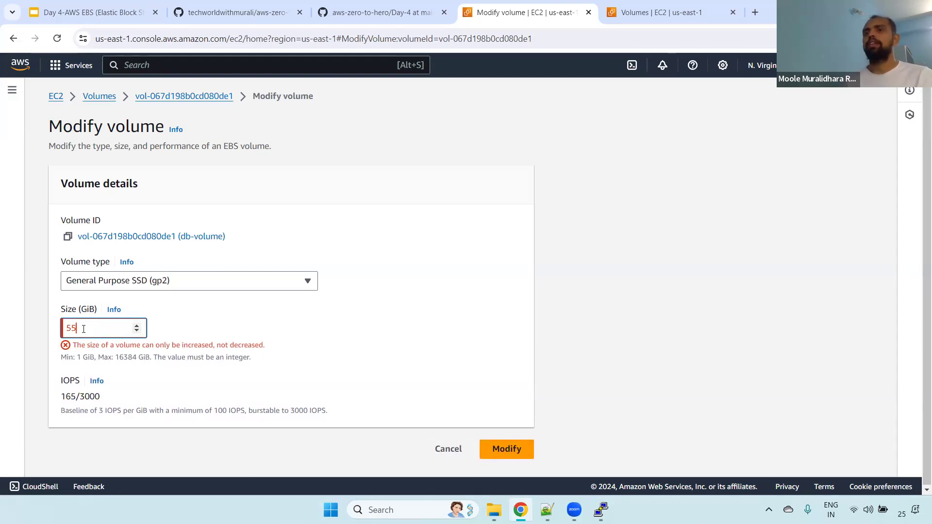
{"action": "type", "text": "0"}
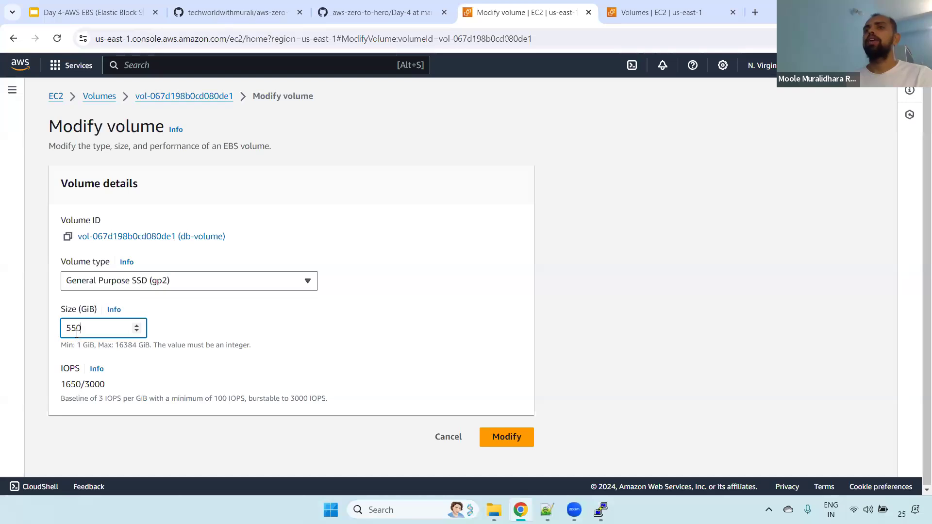
{"action": "left_click", "coordinate": [507, 438]}
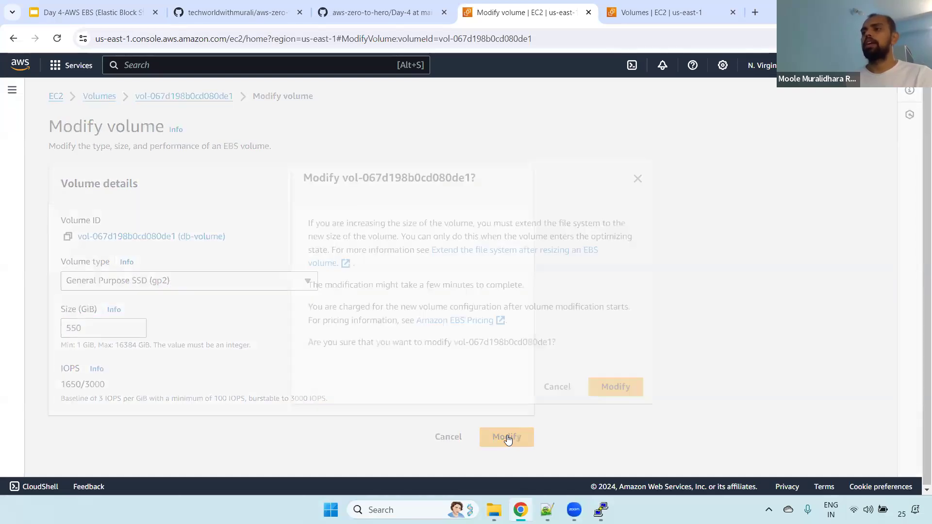
Step: Highlight the file system extension and EBS pricing notes in the confirmation dialog, and confirm the volume modification
{"action": "left_click_drag", "start_coordinate": [315, 223], "coordinate": [707, 251]}
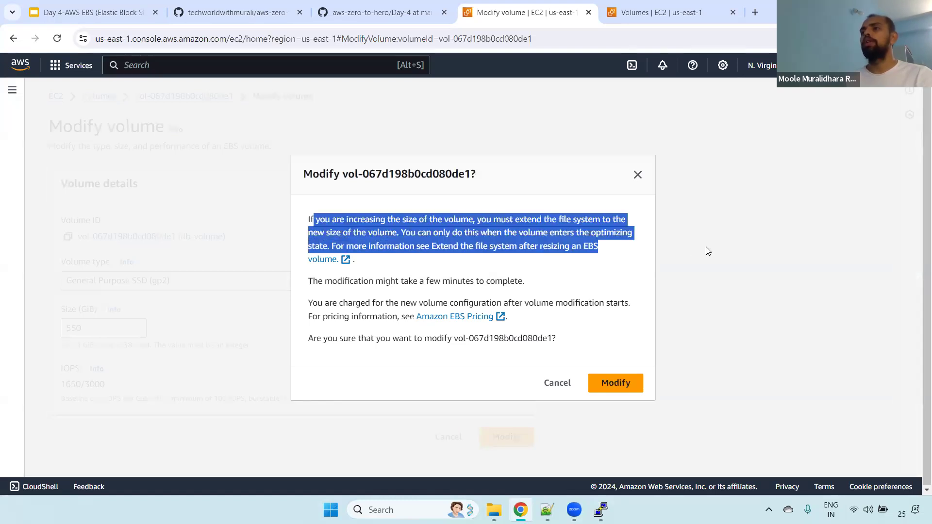
{"action": "left_click_drag", "start_coordinate": [352, 320], "coordinate": [527, 323]}
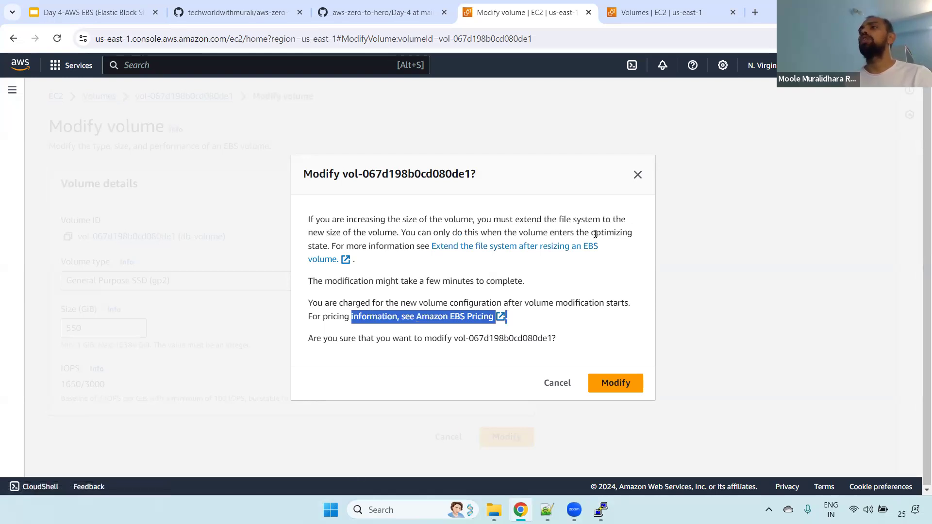
{"action": "left_click", "coordinate": [573, 184]}
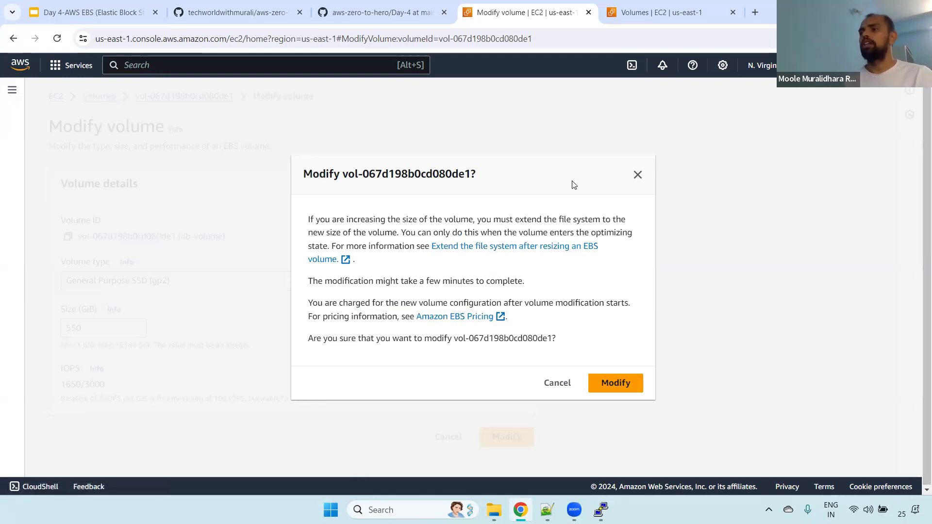
{"action": "left_click", "coordinate": [617, 385]}
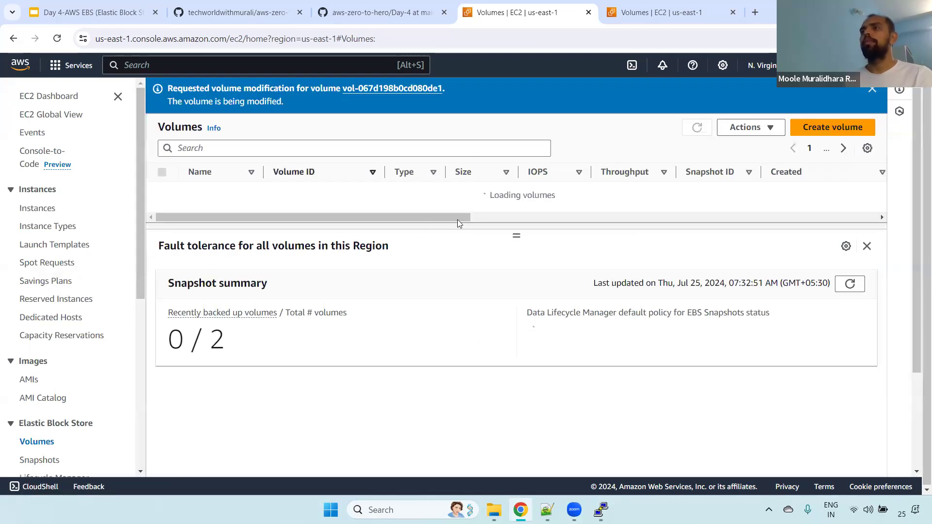
Step: Widen the Volume state column, highlight the modification state of db-volume, and refresh the volume list
{"action": "left_click_drag", "start_coordinate": [461, 225], "coordinate": [644, 224]}
{"action": "left_click_drag", "start_coordinate": [654, 171], "coordinate": [737, 171]}
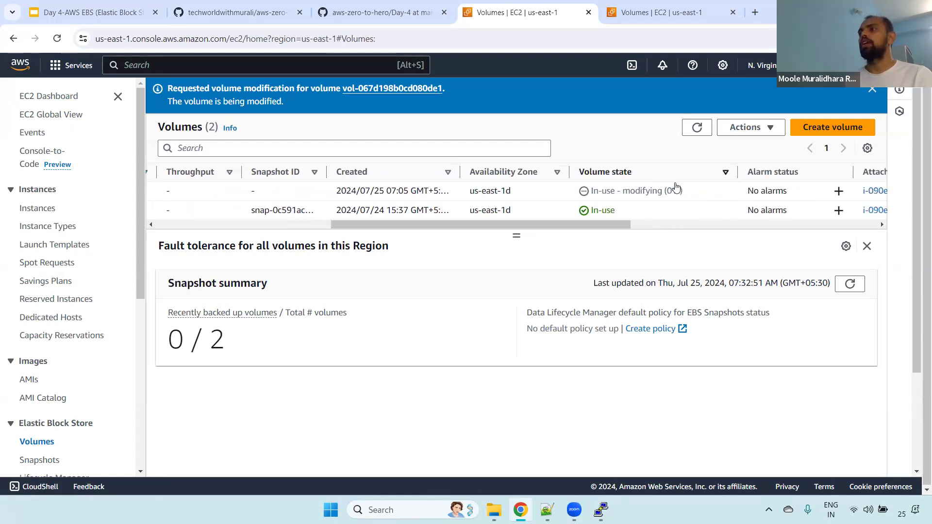
{"action": "left_click_drag", "start_coordinate": [591, 191], "coordinate": [692, 193]}
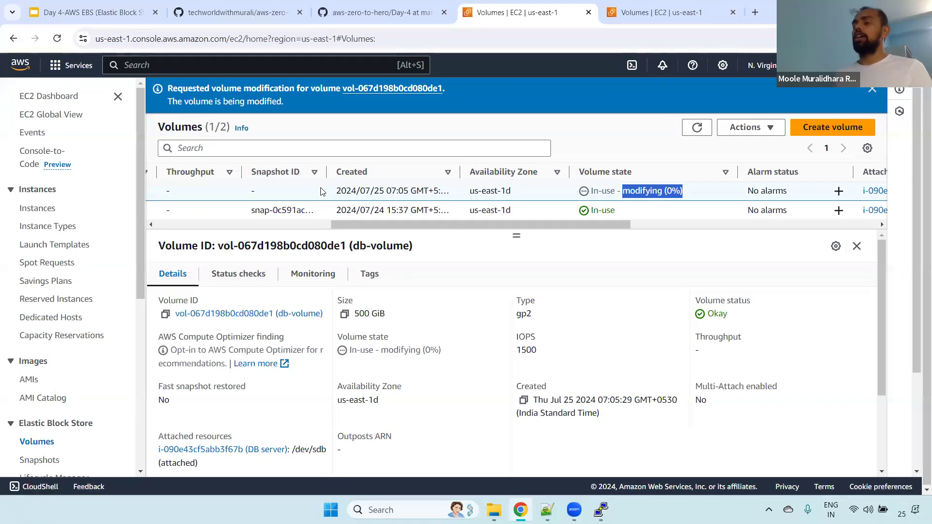
{"action": "left_click", "coordinate": [698, 128]}
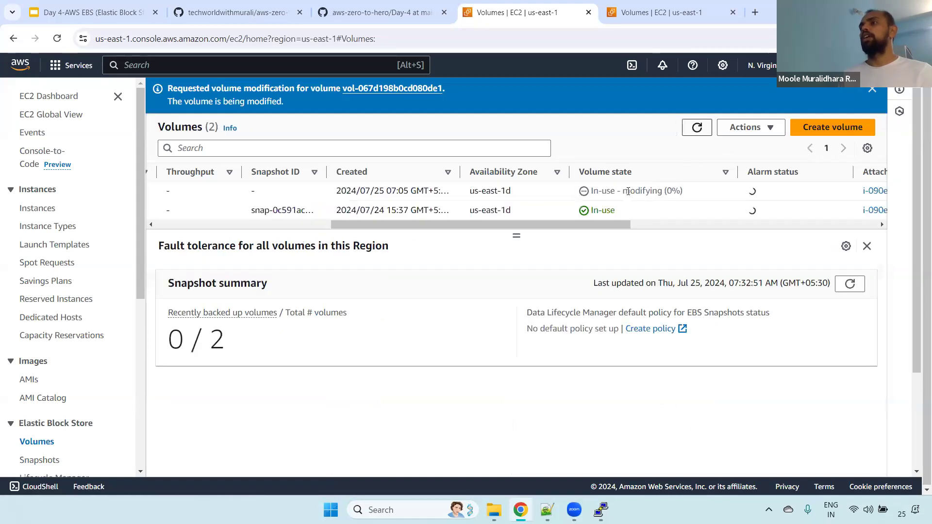
{"action": "left_click", "coordinate": [698, 127]}
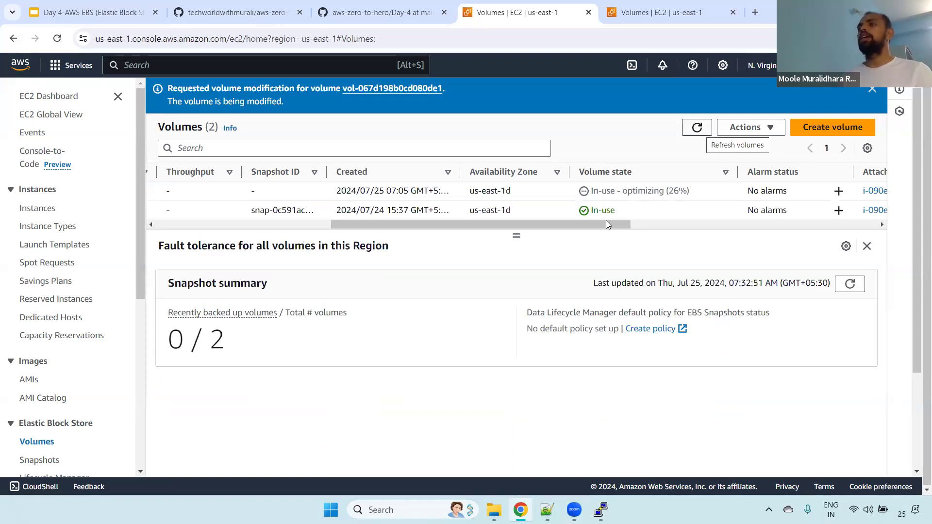
Step: Keep refreshing the volume list to check the modification progress of db-volume in its Volume state
{"action": "left_click_drag", "start_coordinate": [604, 224], "coordinate": [657, 226]}
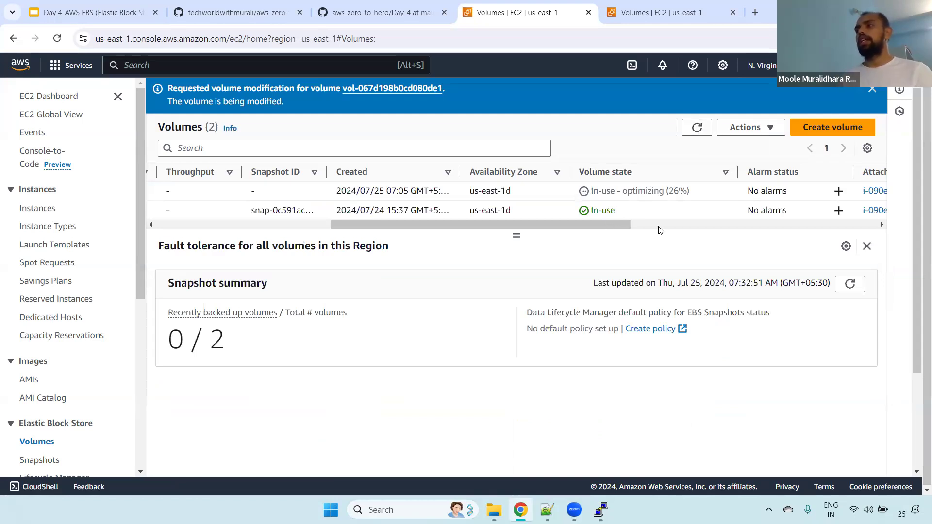
{"action": "left_click", "coordinate": [697, 127]}
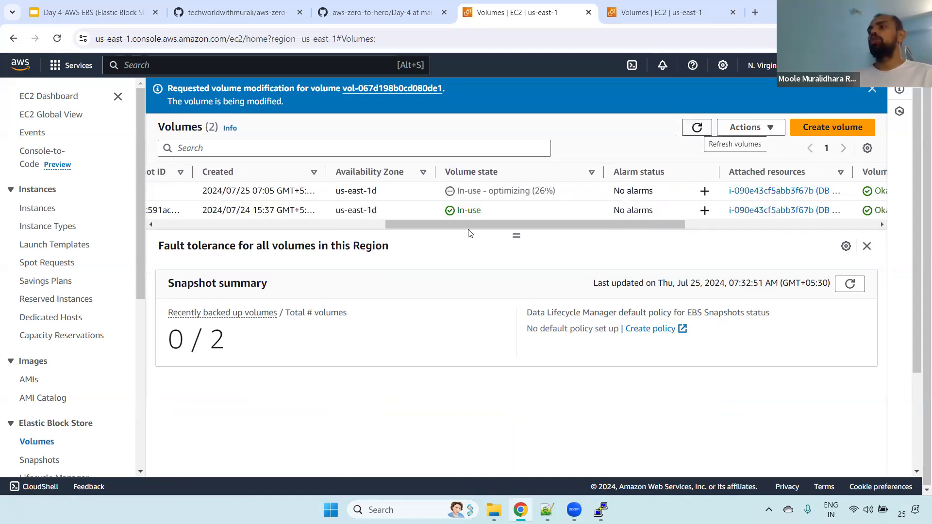
{"action": "left_click_drag", "start_coordinate": [470, 225], "coordinate": [240, 225]}
{"action": "left_click_drag", "start_coordinate": [418, 225], "coordinate": [651, 225]}
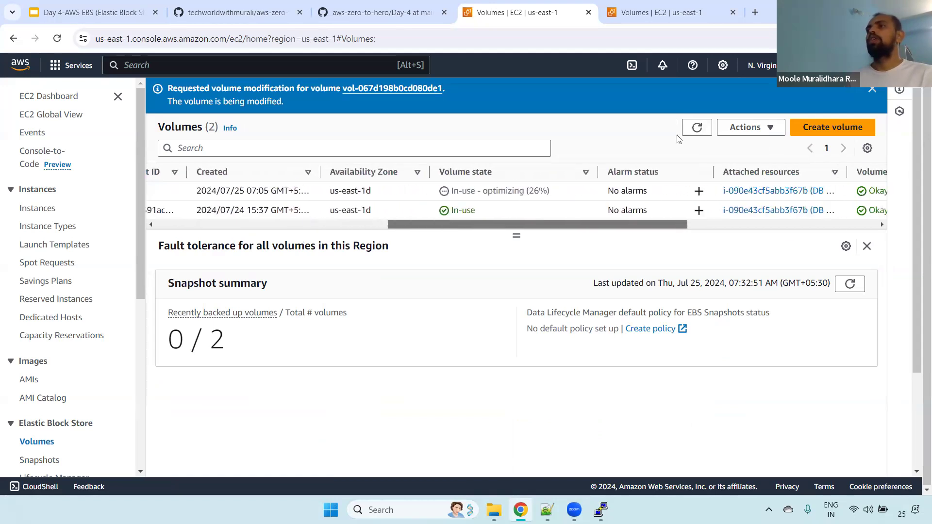
{"action": "left_click", "coordinate": [696, 127]}
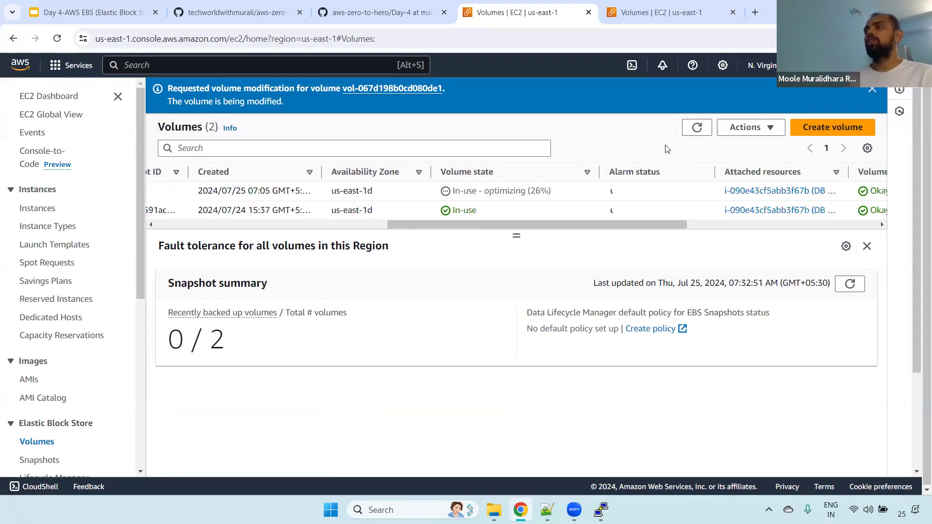
{"action": "left_click_drag", "start_coordinate": [554, 191], "coordinate": [513, 192]}
{"action": "left_click", "coordinate": [697, 127]}
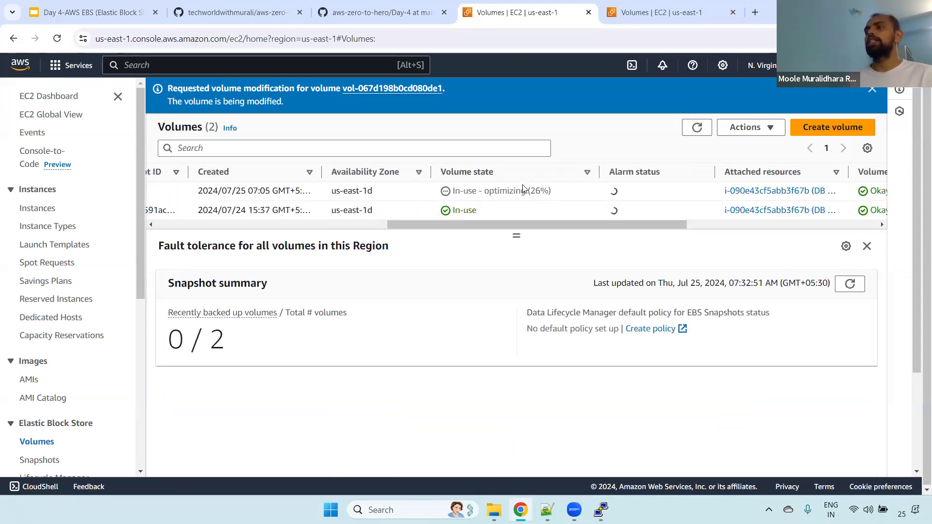
Step: Switch to PuTTY, run df -h, and highlight the new output's size, usage and mount point for /dev/xvdb
{"action": "key", "text": "alt+Tab"}
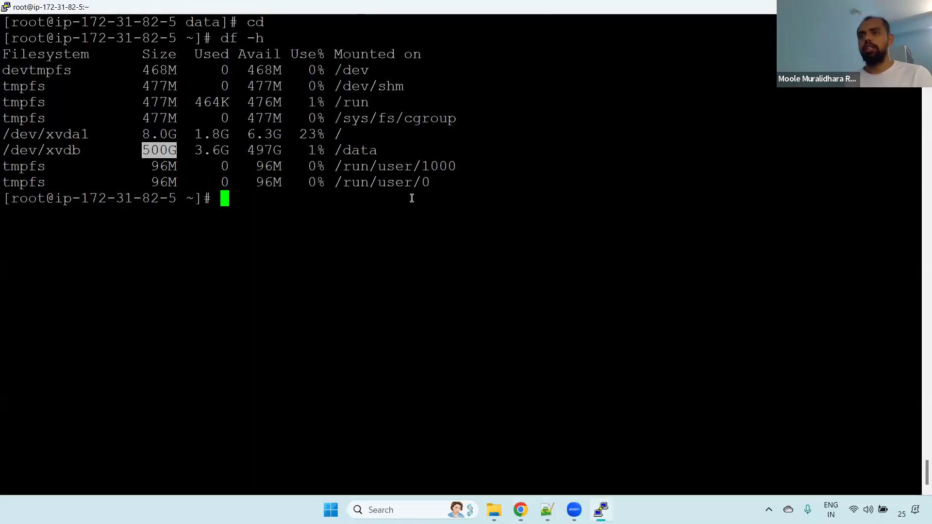
{"action": "left_click", "coordinate": [411, 198]}
{"action": "type", "text": "df -h"}
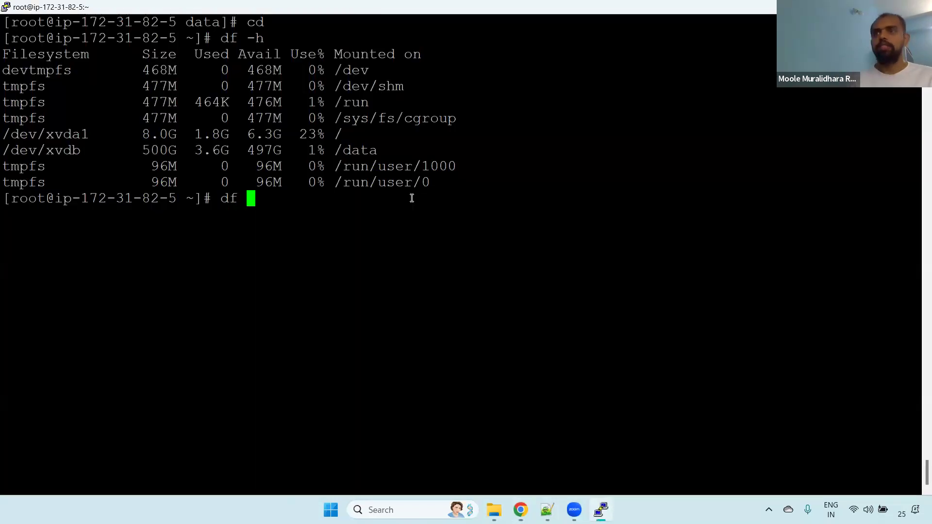
{"action": "key", "text": "Return"}
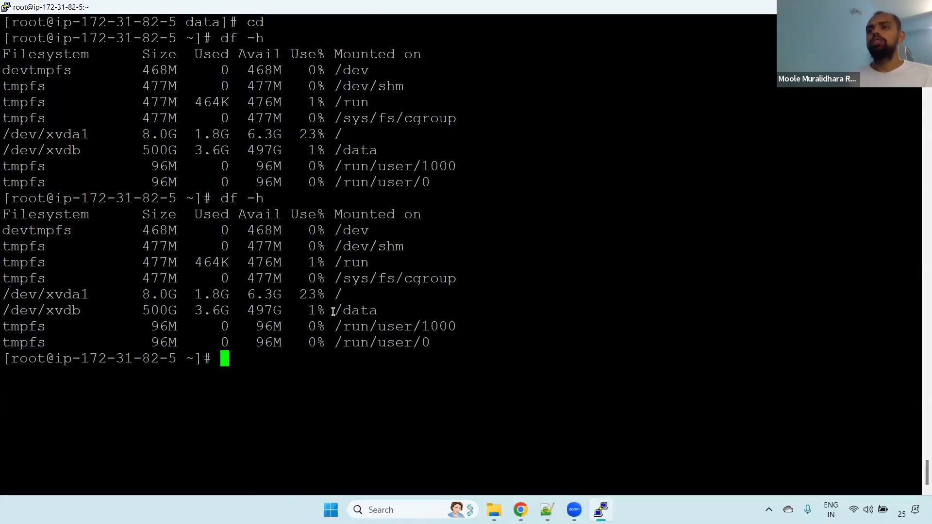
{"action": "left_click_drag", "start_coordinate": [140, 314], "coordinate": [374, 310]}
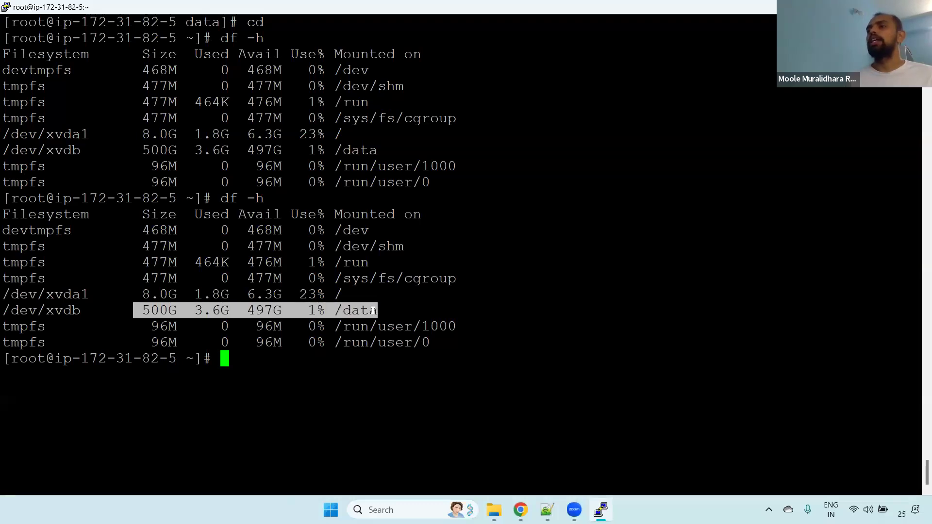
Step: Switch to Chrome, open the AWS guide "Extend the file system after resizing an EBS volume" from the search results, and expand Linux instances
{"action": "key", "text": "alt+Tab"}
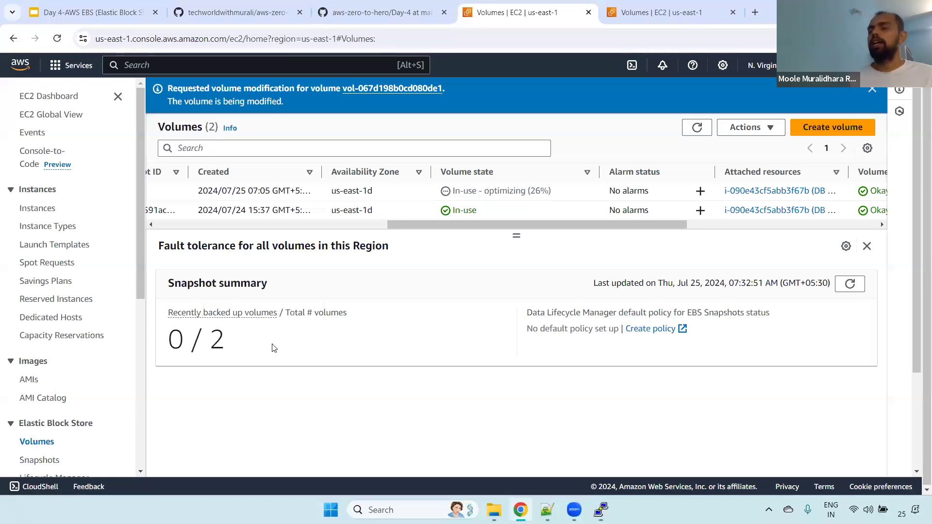
{"action": "key", "text": "alt+Tab"}
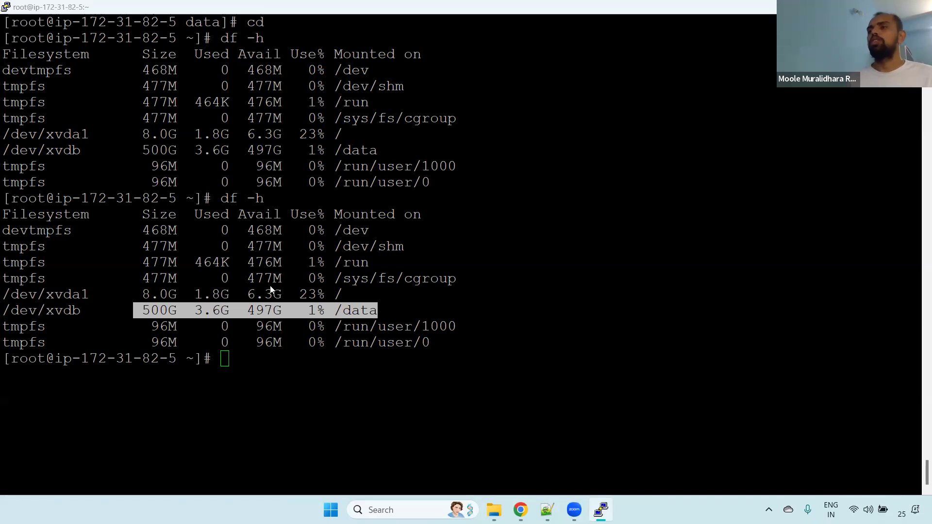
{"action": "key", "text": "alt+Tab"}
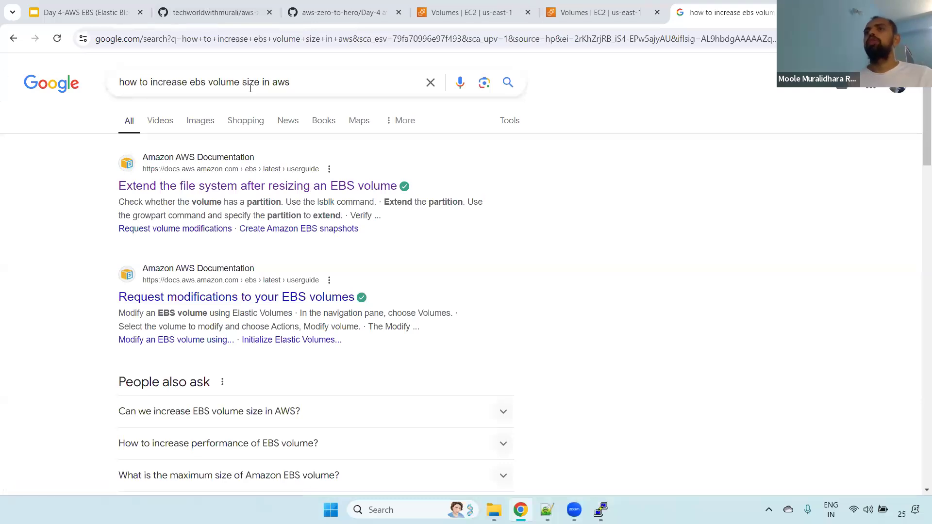
{"action": "left_click_drag", "start_coordinate": [341, 82], "coordinate": [112, 77]}
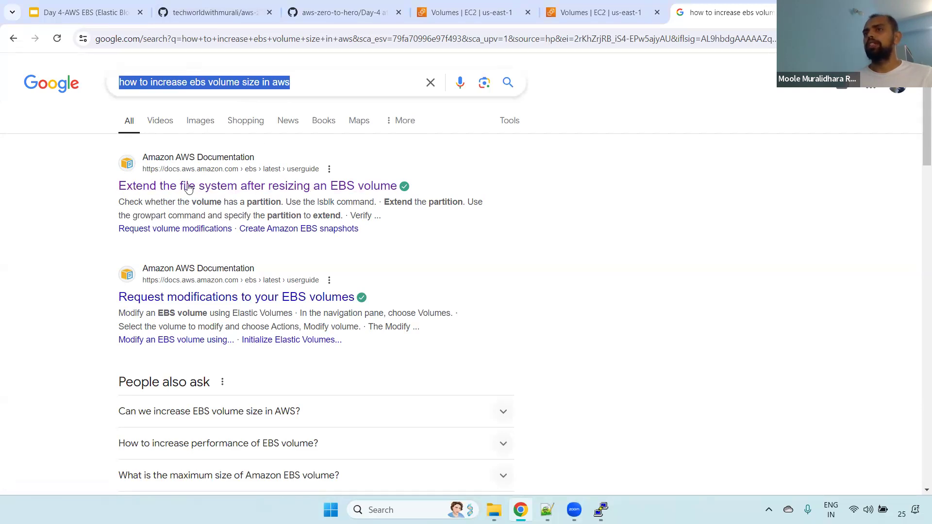
{"action": "left_click", "coordinate": [245, 186]}
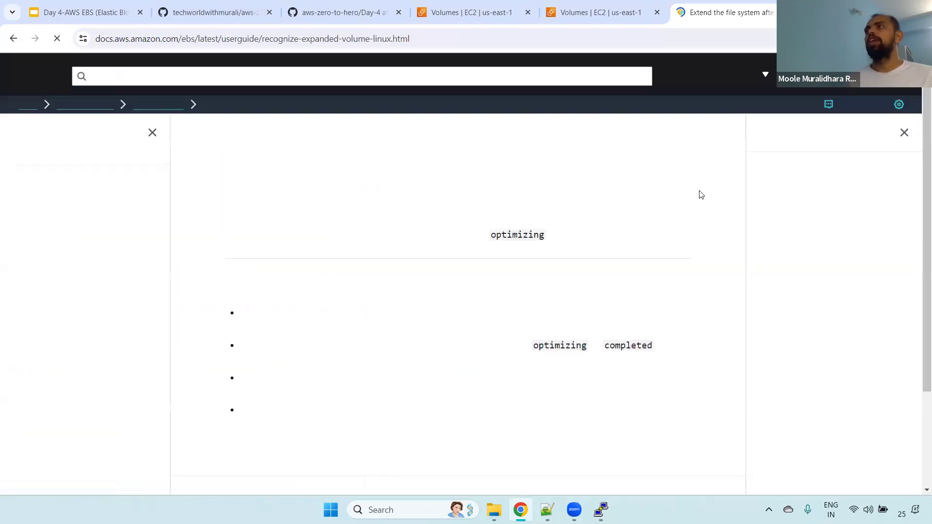
{"action": "scroll", "coordinate": [919, 181], "scroll_direction": "down", "scroll_amount": 5}
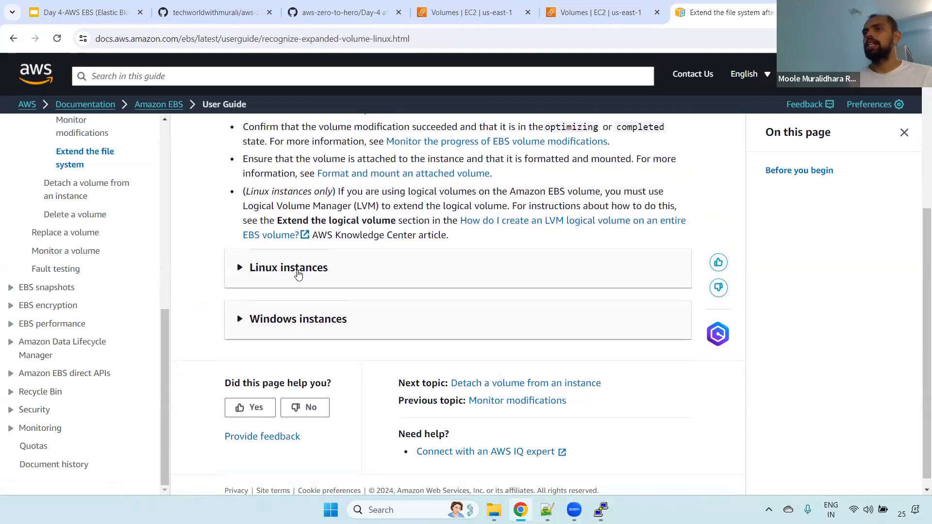
{"action": "left_click", "coordinate": [242, 271]}
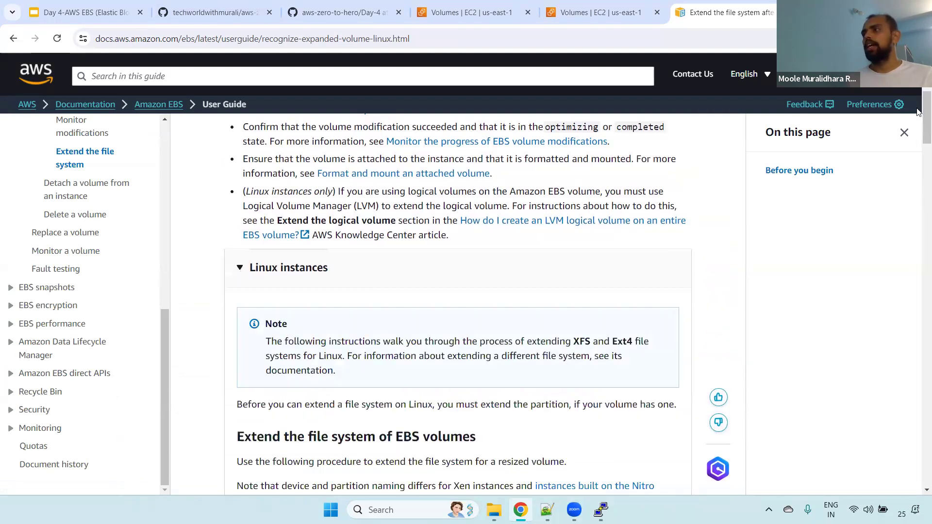
Step: Highlight the guide's XFS and Ext4 file system entries and their extension commands, xfs_growfs and resize2fs
{"action": "scroll", "coordinate": [918, 165], "scroll_direction": "down", "scroll_amount": 7}
{"action": "scroll", "coordinate": [918, 167], "scroll_direction": "down", "scroll_amount": 3}
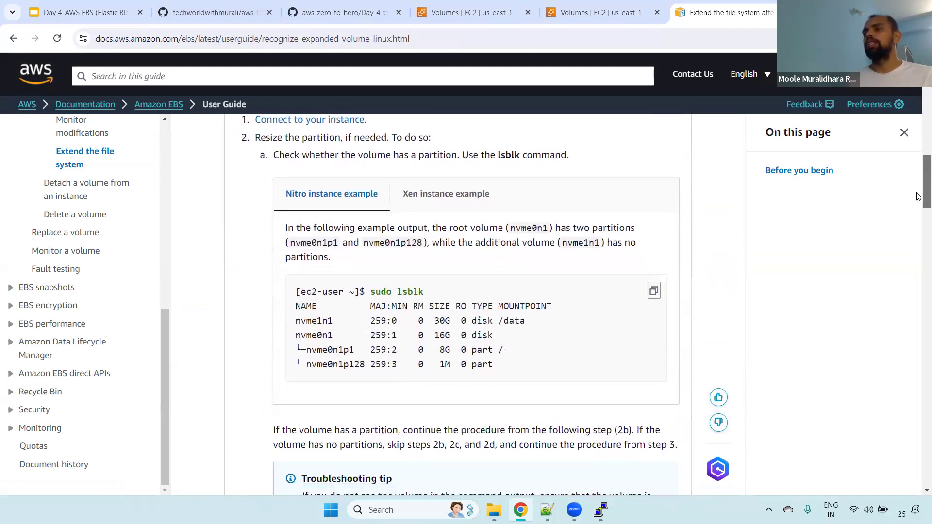
{"action": "left_click_drag", "start_coordinate": [918, 178], "coordinate": [918, 369]}
{"action": "left_click_drag", "start_coordinate": [294, 162], "coordinate": [355, 164]}
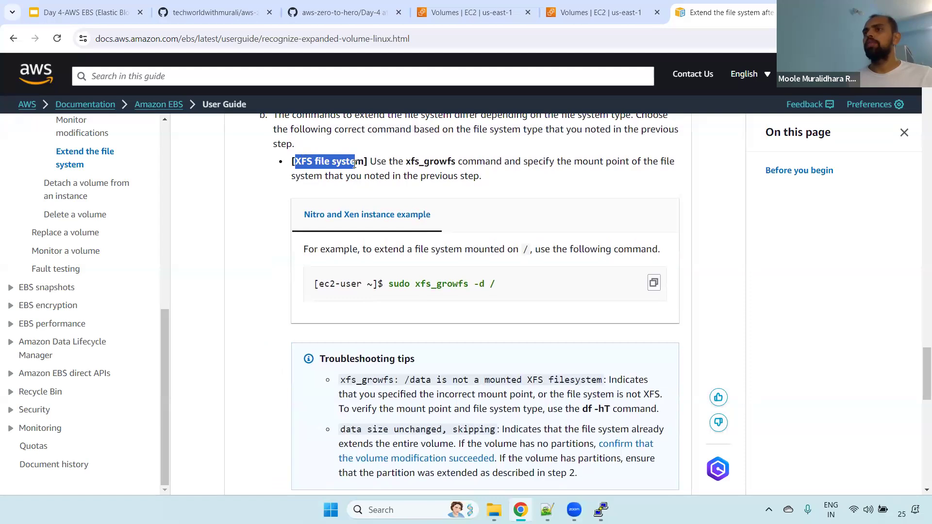
{"action": "left_click", "coordinate": [397, 240]}
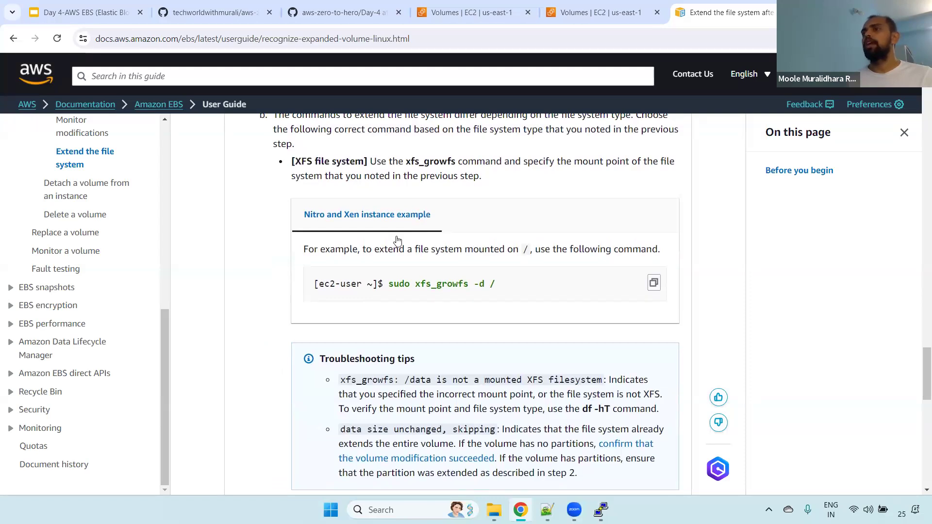
{"action": "left_click_drag", "start_coordinate": [416, 284], "coordinate": [468, 285]}
{"action": "scroll", "coordinate": [919, 387], "scroll_direction": "down", "scroll_amount": 5}
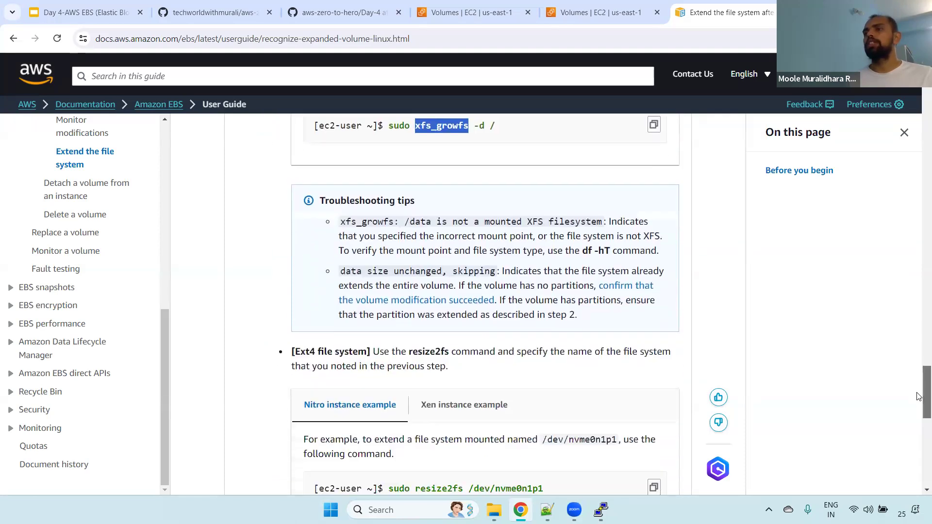
{"action": "left_click_drag", "start_coordinate": [298, 253], "coordinate": [371, 253]}
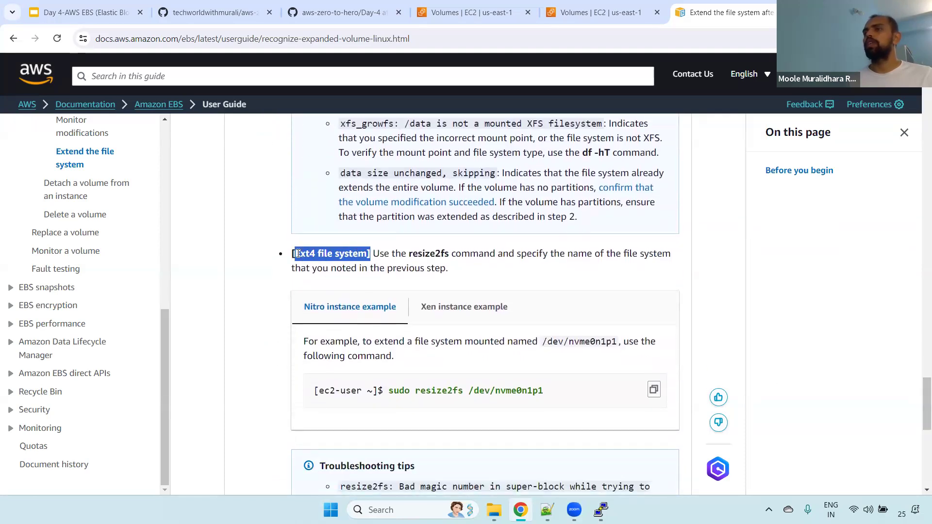
{"action": "left_click_drag", "start_coordinate": [416, 391], "coordinate": [468, 401]}
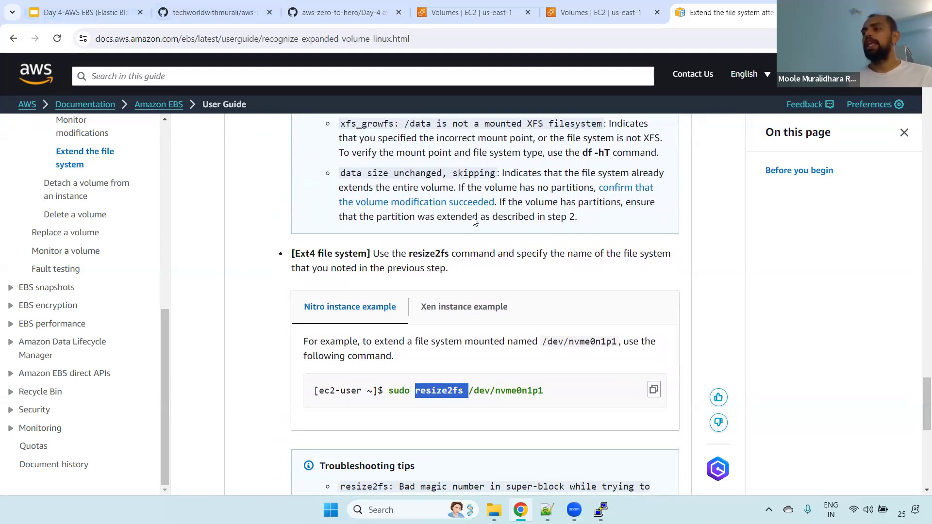
Step: Switch to PuTTY, run blkid, and highlight the file system type of /dev/xvdb
{"action": "key", "text": "alt+Tab"}
{"action": "type", "text": "blkid"}
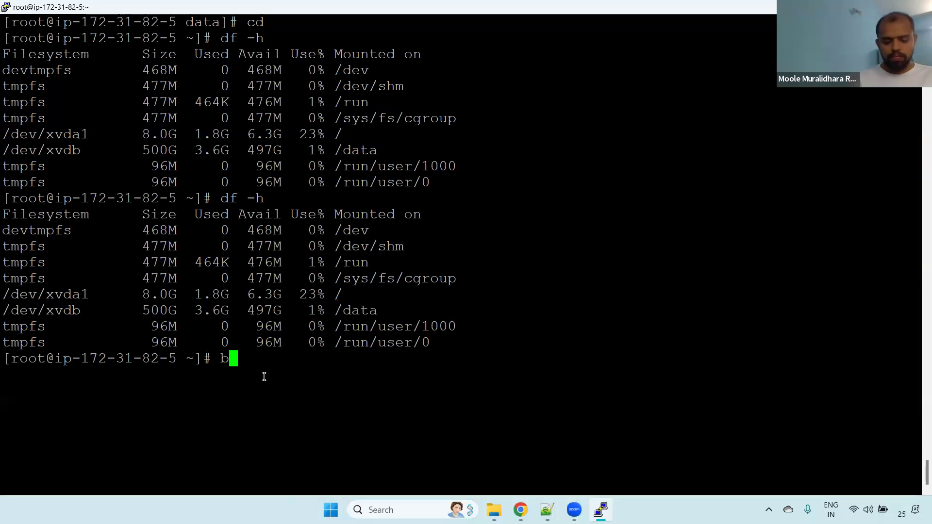
{"action": "key", "text": "Return"}
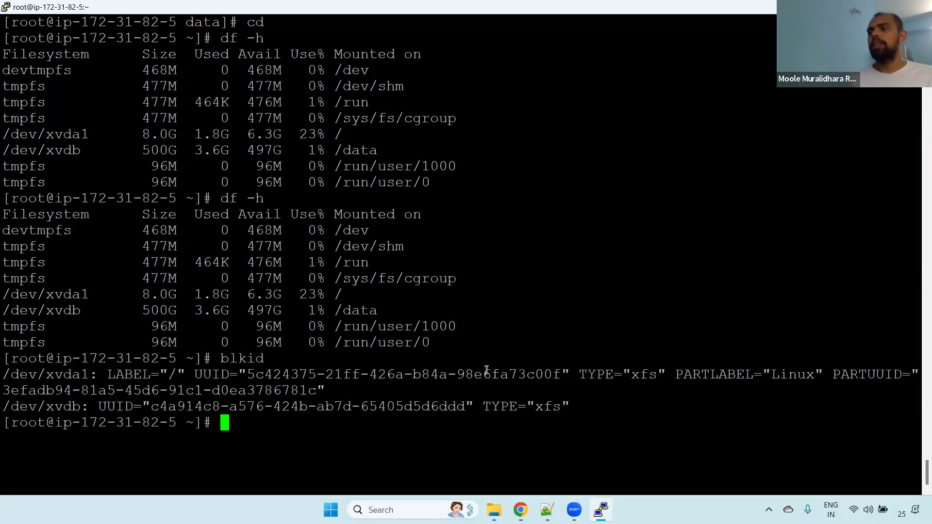
{"action": "left_click_drag", "start_coordinate": [536, 409], "coordinate": [562, 409]}
{"action": "left_click", "coordinate": [563, 409]}
Step: Copy the XFS extension command from the AWS guide into a new line in Notepad++ and complete it as sudo xfs_growfs -d /data
{"action": "key", "text": "alt+Tab"}
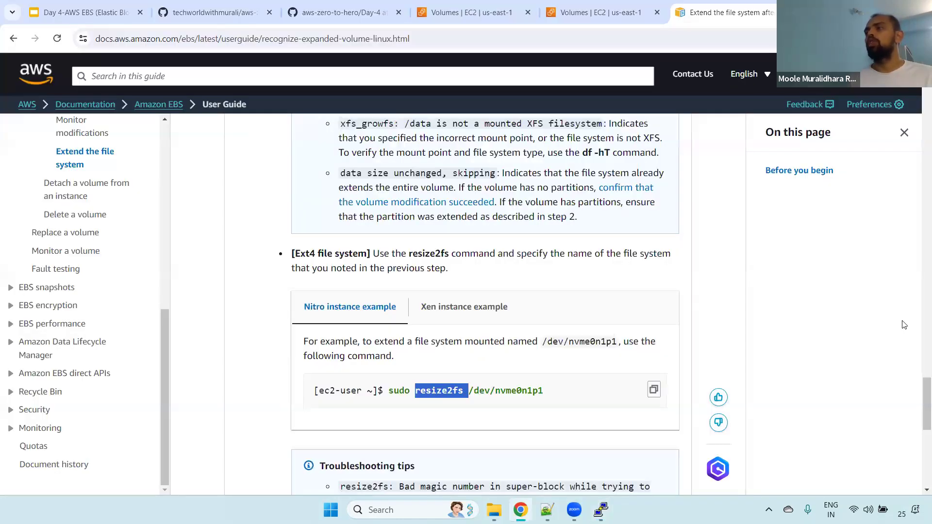
{"action": "scroll", "coordinate": [918, 384], "scroll_direction": "up", "scroll_amount": 3}
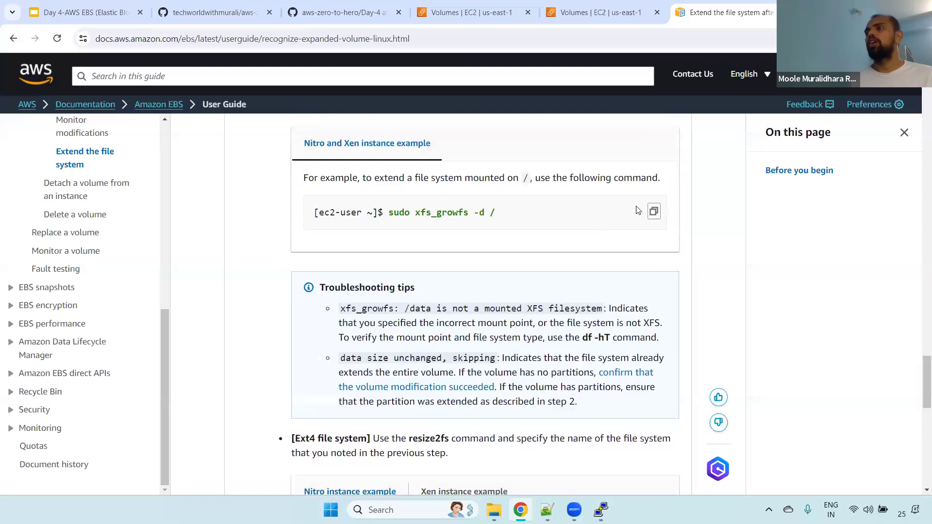
{"action": "left_click_drag", "start_coordinate": [391, 208], "coordinate": [498, 218]}
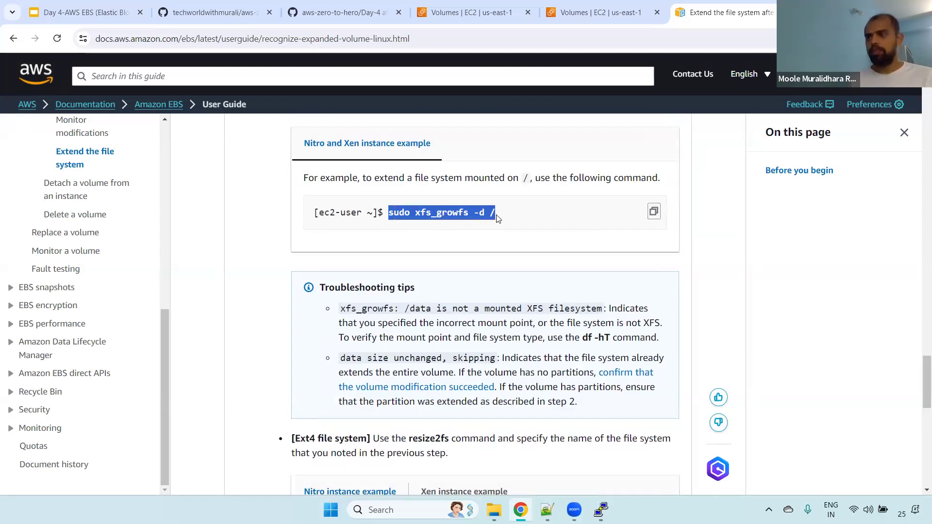
{"action": "key", "text": "ctrl+c"}
{"action": "key", "text": "alt+Tab"}
{"action": "key", "text": "Return"}
{"action": "key", "text": "Return"}
{"action": "key", "text": "Return"}
{"action": "key", "text": "ctrl+v"}
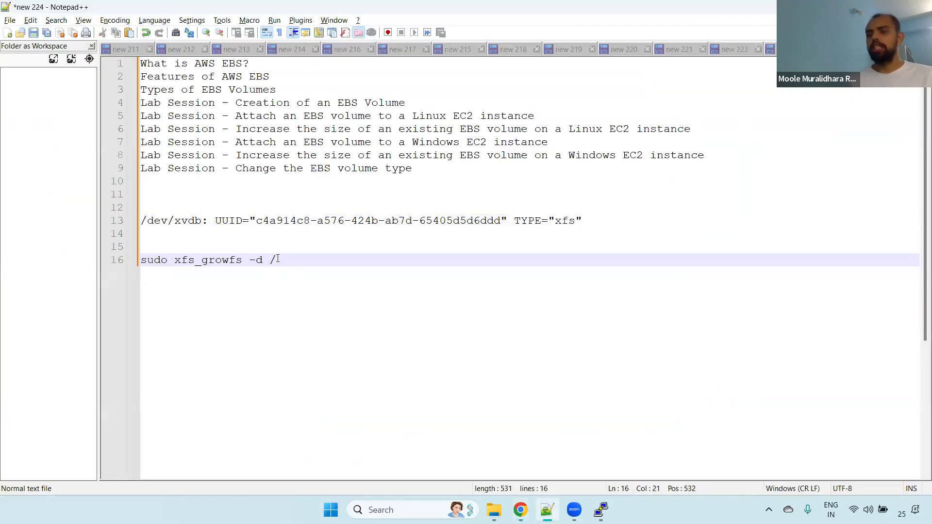
{"action": "type", "text": "data"}
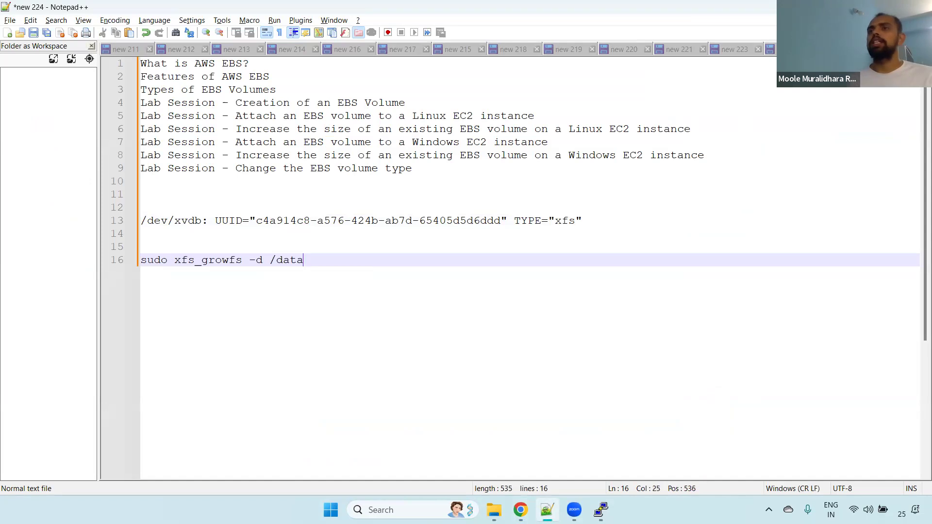
Step: Highlight the xfs_growfs -d part and the data mount point in the noted command
{"action": "left_click_drag", "start_coordinate": [175, 261], "coordinate": [263, 261]}
{"action": "double_click", "coordinate": [293, 261]}
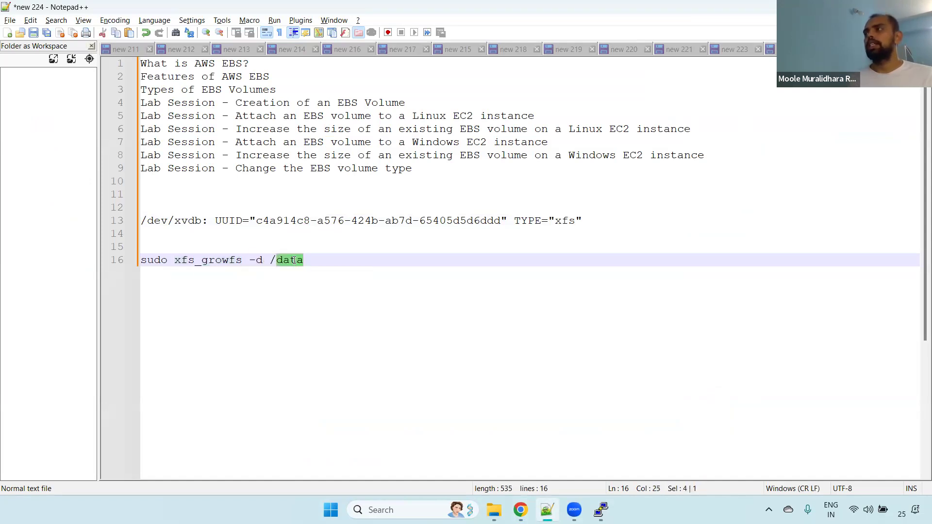
{"action": "left_click", "coordinate": [265, 270]}
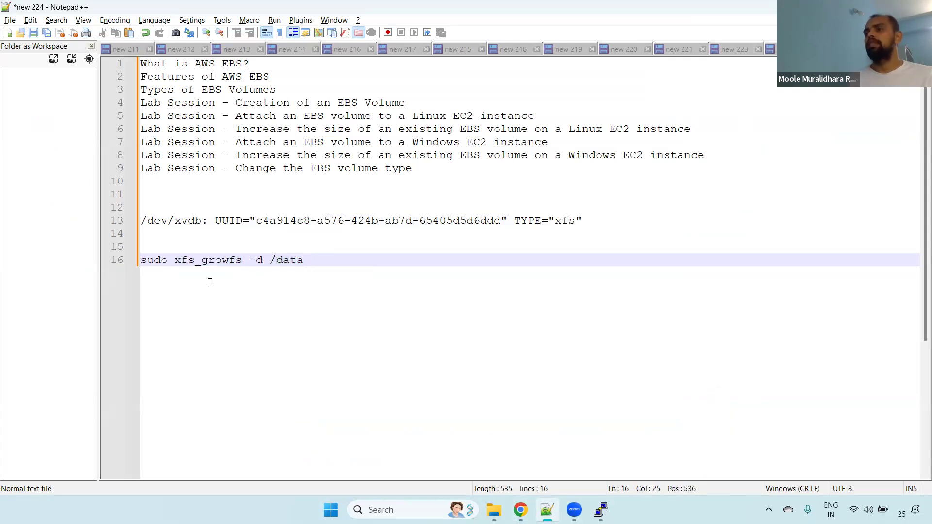
Step: Switch to the second EC2 Volumes page in Chrome, widen the Volume state column, and refresh the list to check db-volume's modification progress
{"action": "left_click", "coordinate": [521, 510]}
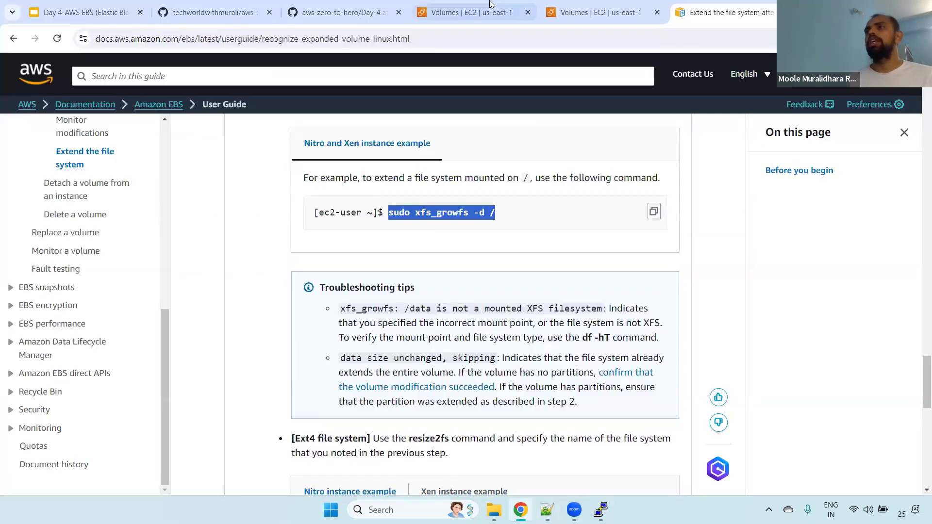
{"action": "left_click", "coordinate": [592, 4]}
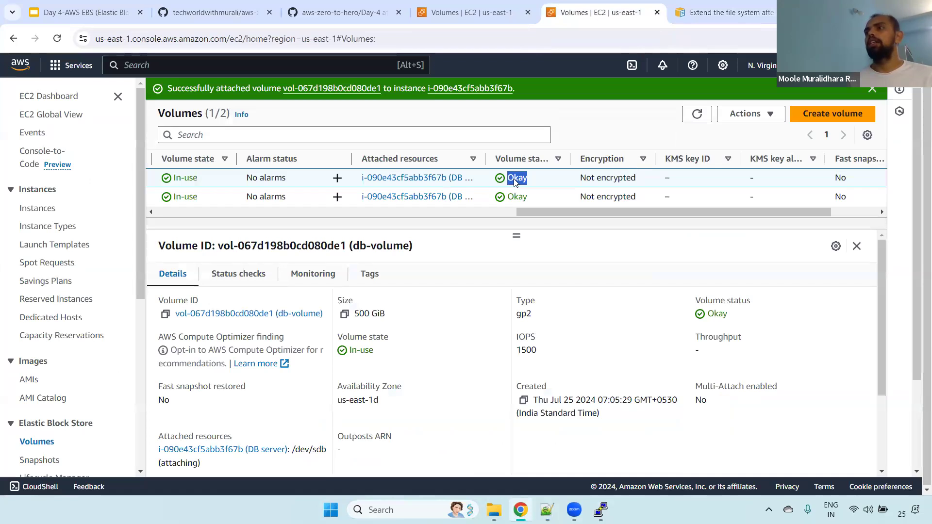
{"action": "left_click", "coordinate": [697, 113]}
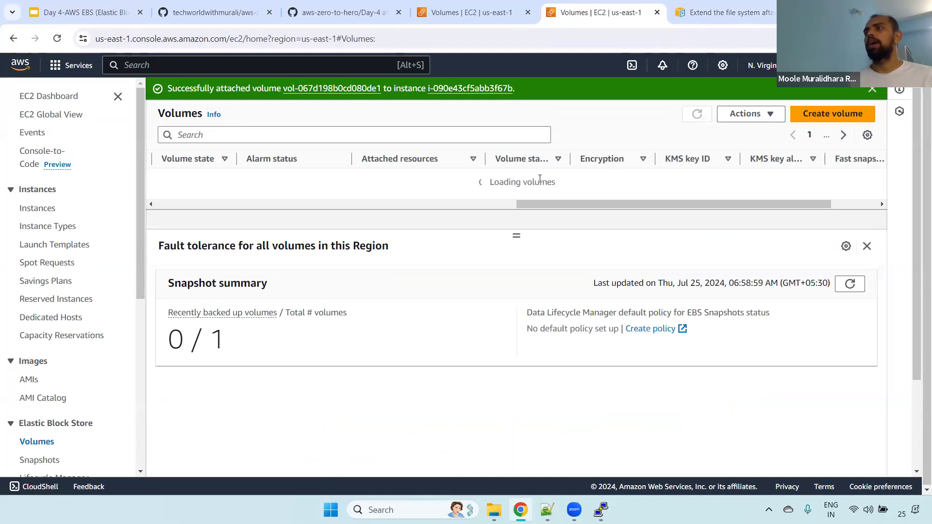
{"action": "left_click_drag", "start_coordinate": [554, 208], "coordinate": [429, 219]}
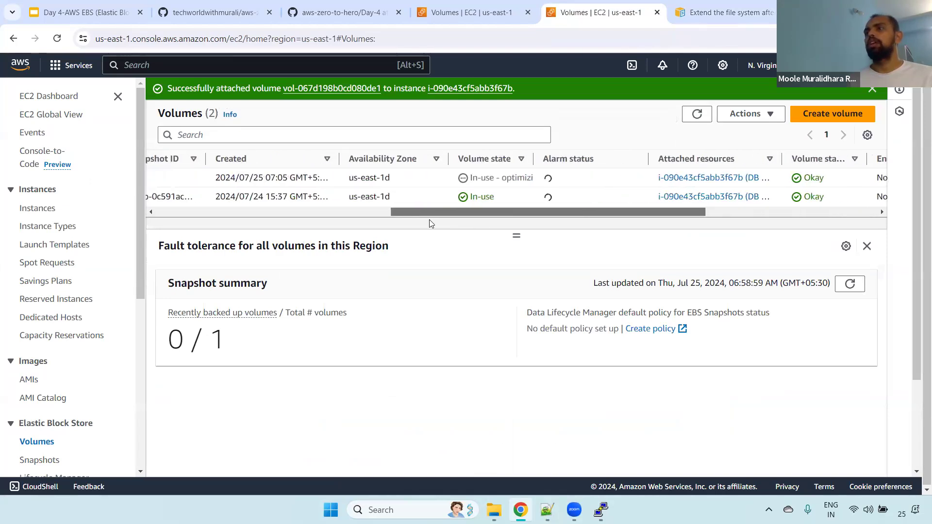
{"action": "left_click_drag", "start_coordinate": [533, 159], "coordinate": [633, 159]}
{"action": "left_click", "coordinate": [703, 113]}
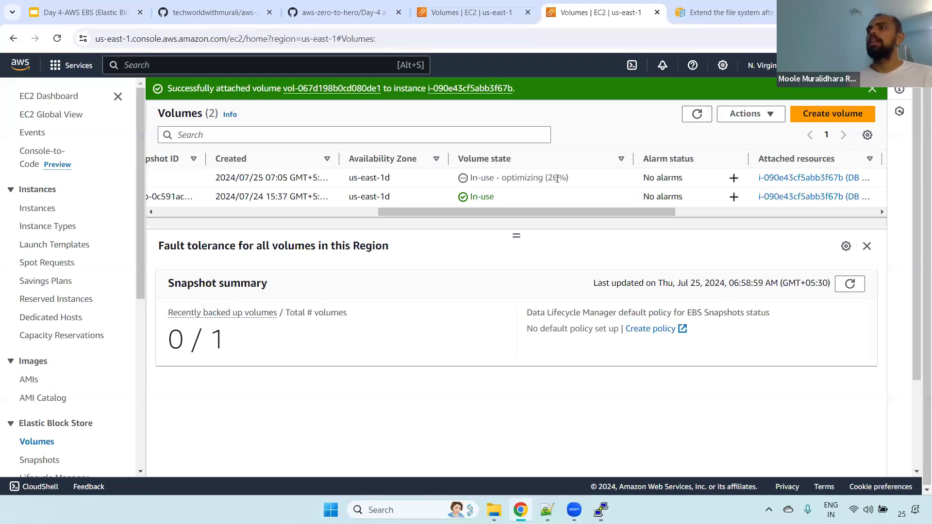
Step: Switch to PuTTY, clear the terminal, and try to list the block devices with lblk
{"action": "left_click", "coordinate": [547, 510]}
{"action": "left_click", "coordinate": [601, 510]}
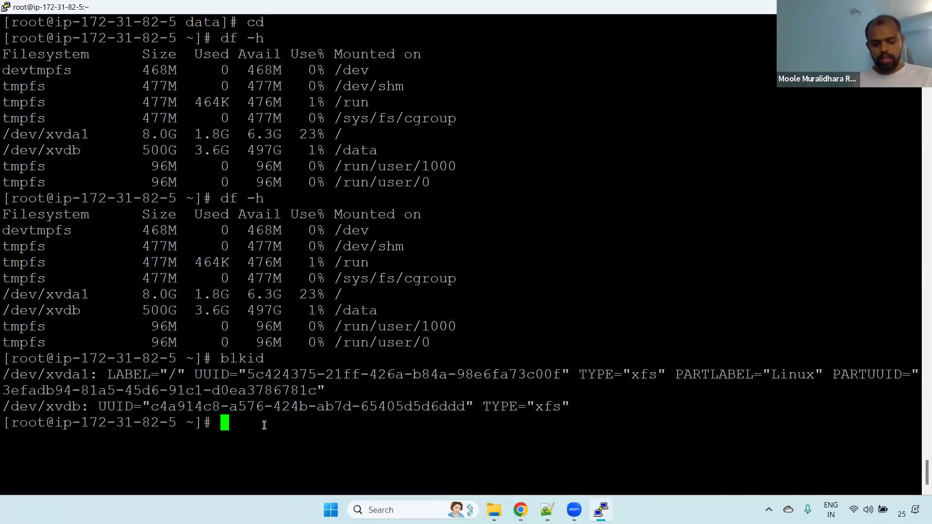
{"action": "key", "text": "ctrl+l"}
{"action": "type", "text": "lblk"}
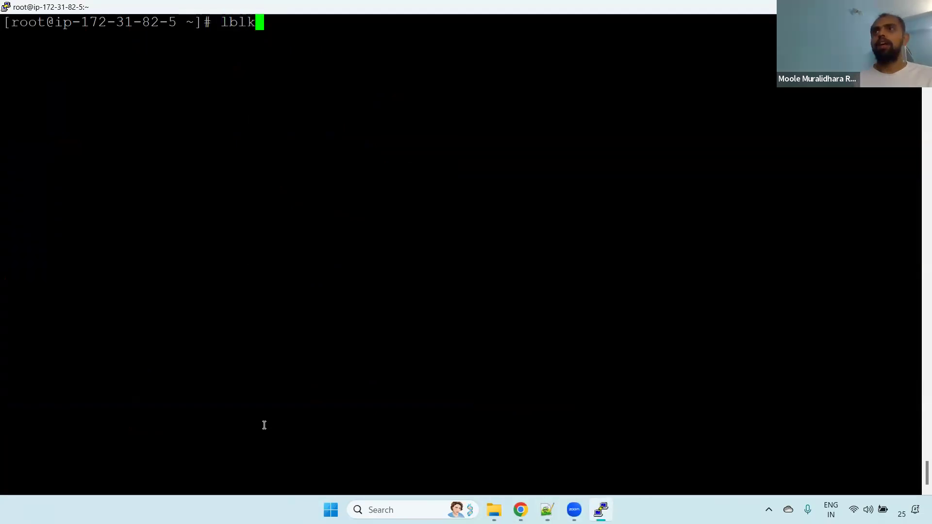
{"action": "key", "text": "Return"}
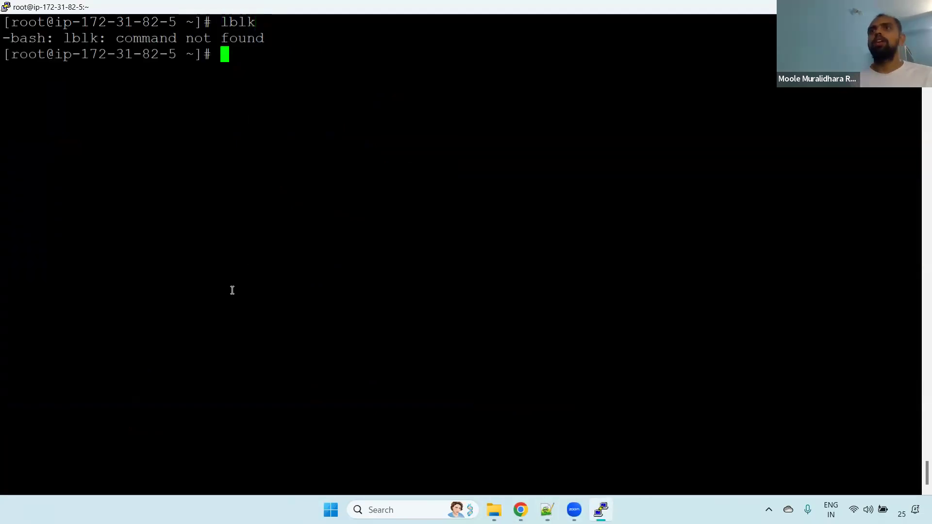
Step: List the block devices with lsblk and check the mounted file systems' sizes with df -h
{"action": "type", "text": "lsblk"}
{"action": "key", "text": "Return"}
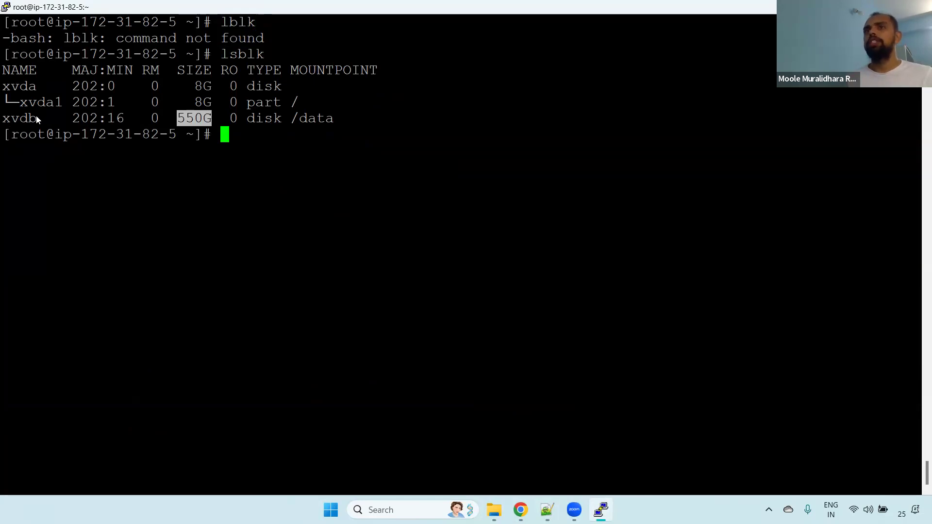
{"action": "left_click_drag", "start_coordinate": [5, 117], "coordinate": [202, 115]}
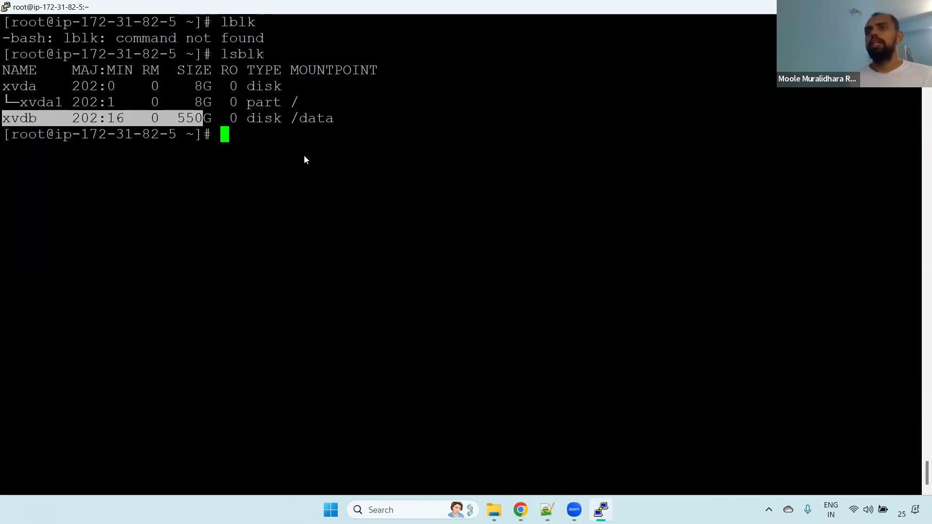
{"action": "left_click", "coordinate": [304, 155]}
{"action": "type", "text": "df -h"}
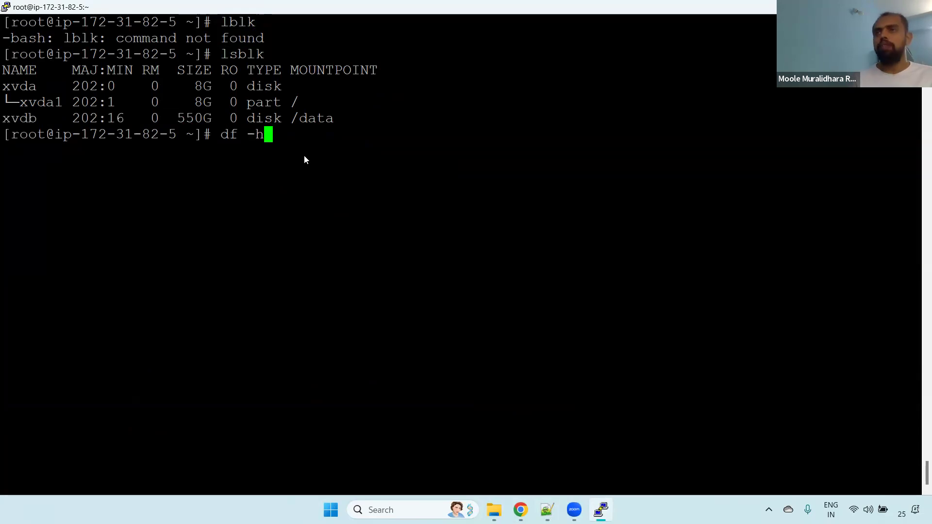
{"action": "key", "text": "Return"}
{"action": "left_click_drag", "start_coordinate": [141, 249], "coordinate": [377, 250]}
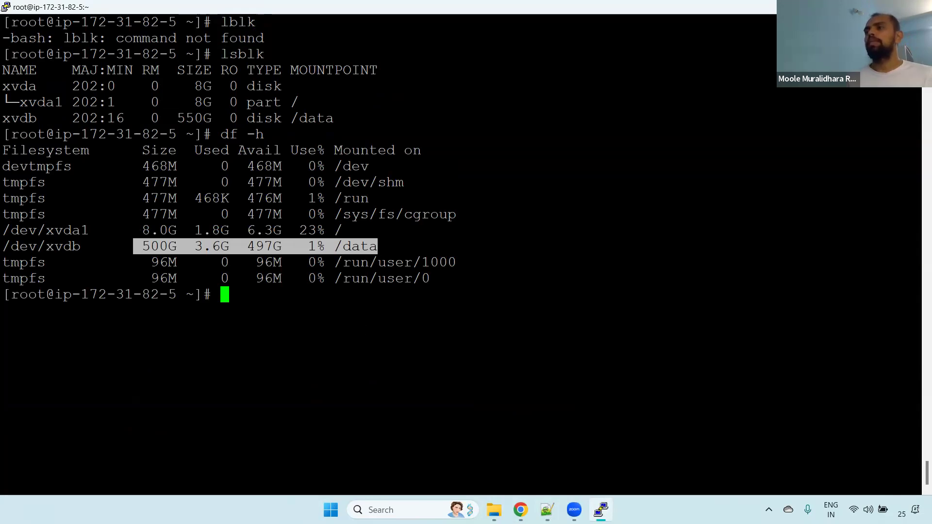
Step: Switch to Chrome and read the AWS guide's commands for extending XFS and Ext4 file systems
{"action": "key", "text": "alt+Tab"}
{"action": "key", "text": "ctrl+Tab"}
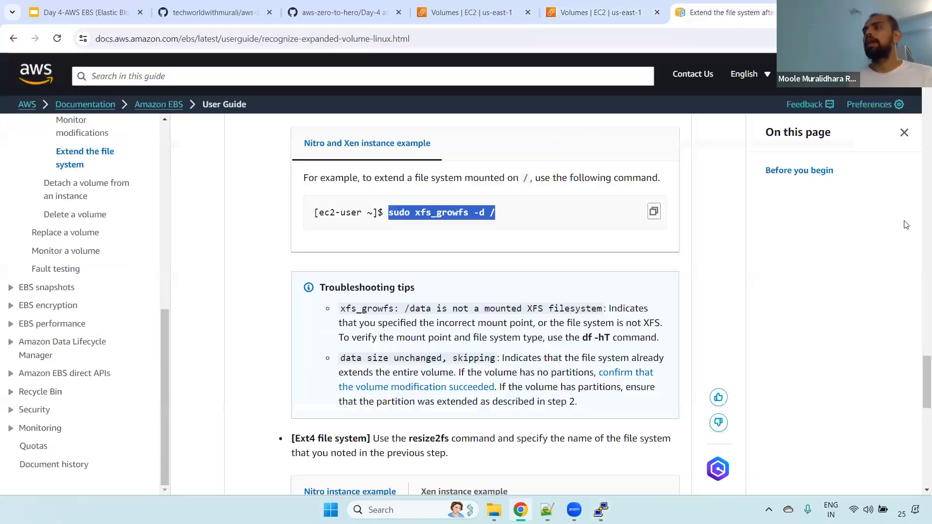
{"action": "scroll", "coordinate": [826, 327], "scroll_direction": "up", "scroll_amount": 2}
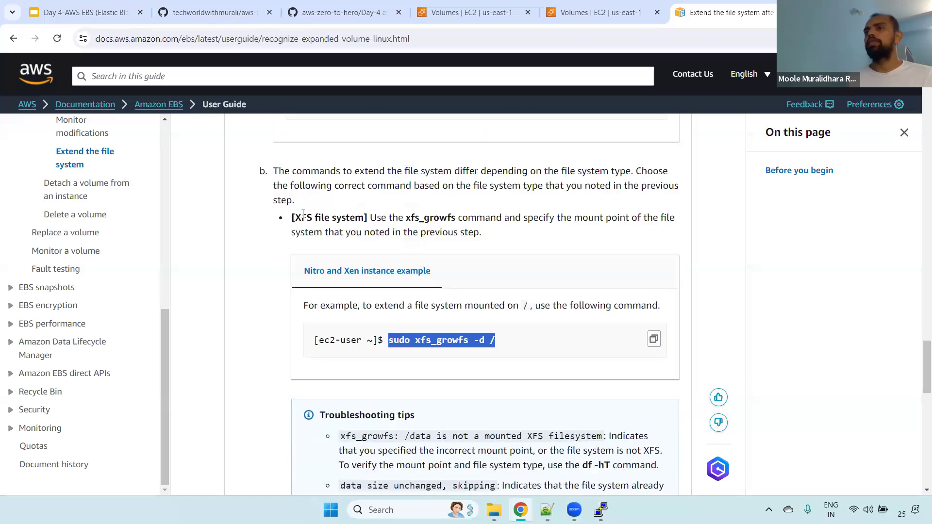
{"action": "left_click_drag", "start_coordinate": [333, 219], "coordinate": [295, 218]}
{"action": "left_click_drag", "start_coordinate": [416, 343], "coordinate": [470, 342]}
{"action": "left_click_drag", "start_coordinate": [924, 365], "coordinate": [924, 406]}
{"action": "left_click_drag", "start_coordinate": [415, 360], "coordinate": [461, 362]}
Step: Copy the command sudo xfs_growfs -d /data from the Notepad++ notes and run it in the PuTTY terminal
{"action": "key", "text": "alt+Tab"}
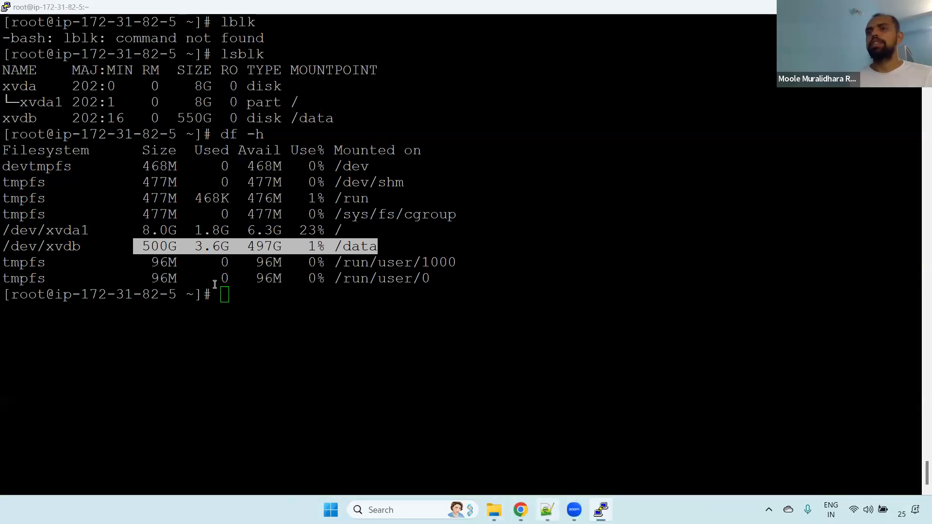
{"action": "key", "text": "alt+Tab"}
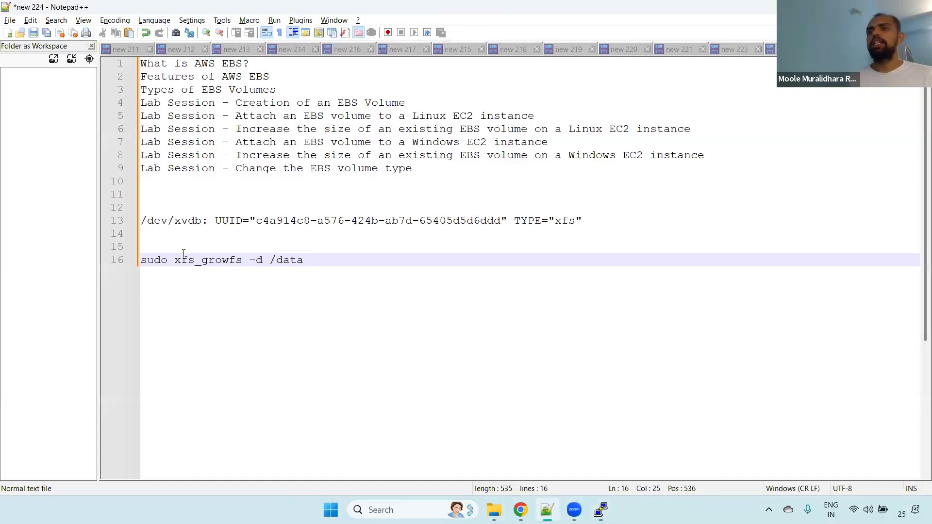
{"action": "double_click", "coordinate": [140, 260]}
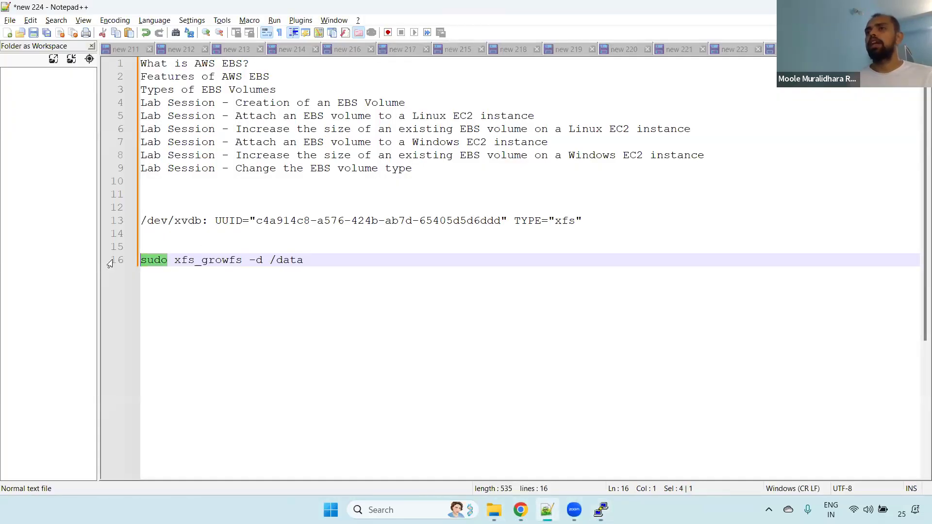
{"action": "left_click", "coordinate": [156, 271]}
{"action": "left_click_drag", "start_coordinate": [305, 262], "coordinate": [118, 266]}
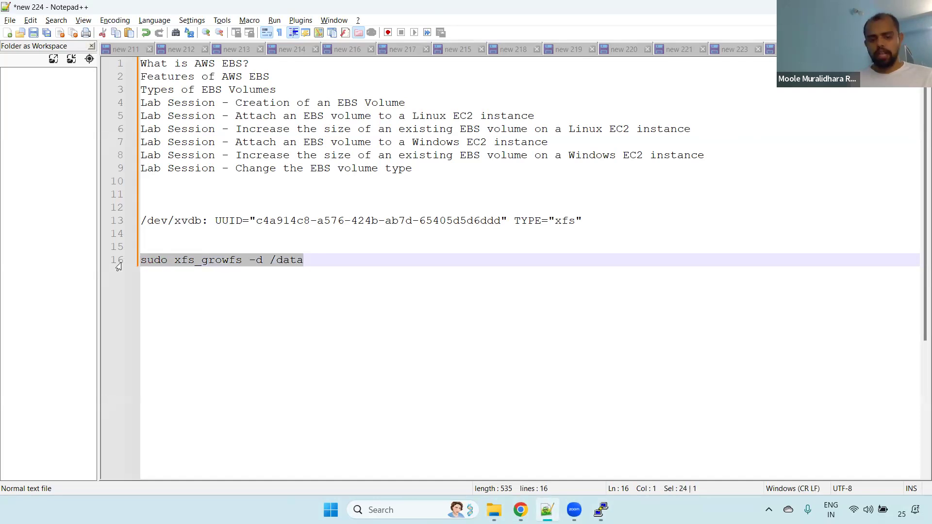
{"action": "key", "text": "ctrl+c"}
{"action": "key", "text": "alt+Tab"}
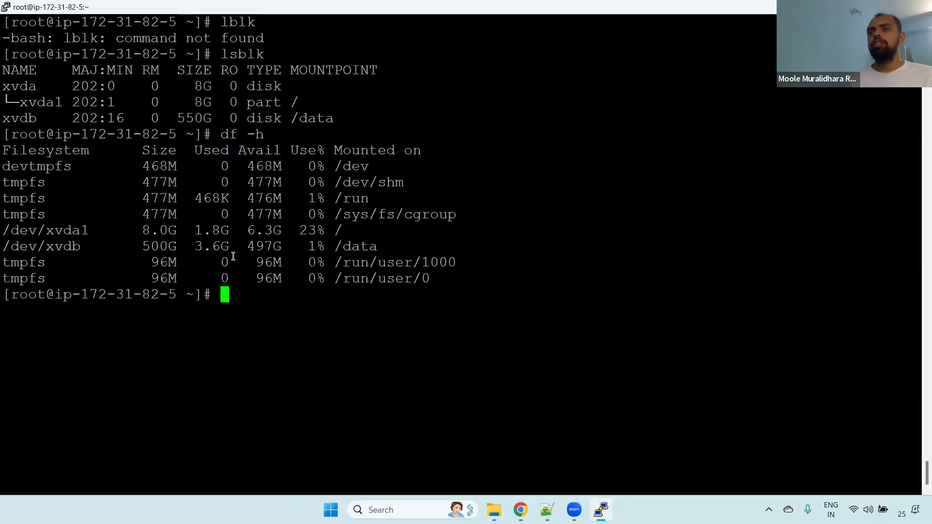
{"action": "right_click", "coordinate": [233, 256]}
{"action": "key", "text": "Return"}
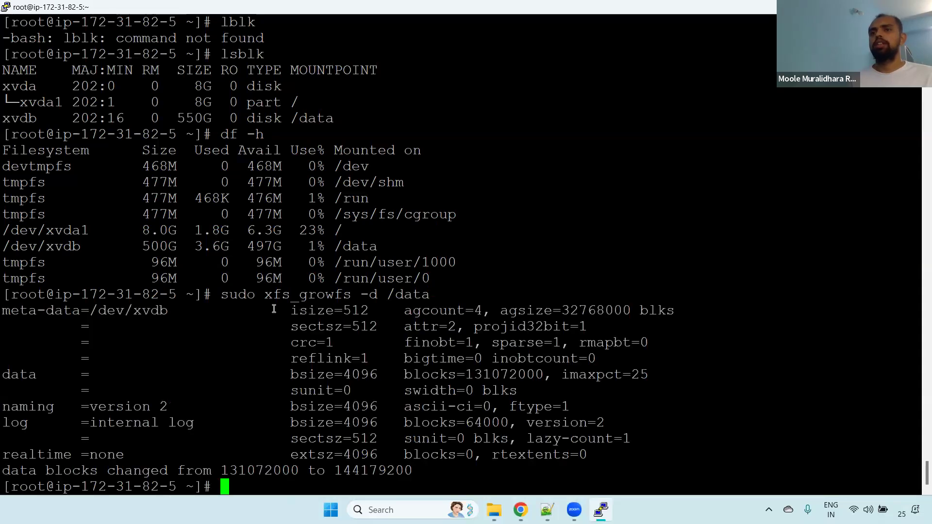
Step: Review the xfs_growfs output and check the size of /data with df -h
{"action": "left_click_drag", "start_coordinate": [5, 310], "coordinate": [415, 475]}
{"action": "left_click", "coordinate": [403, 491]}
{"action": "type", "text": "df -"}
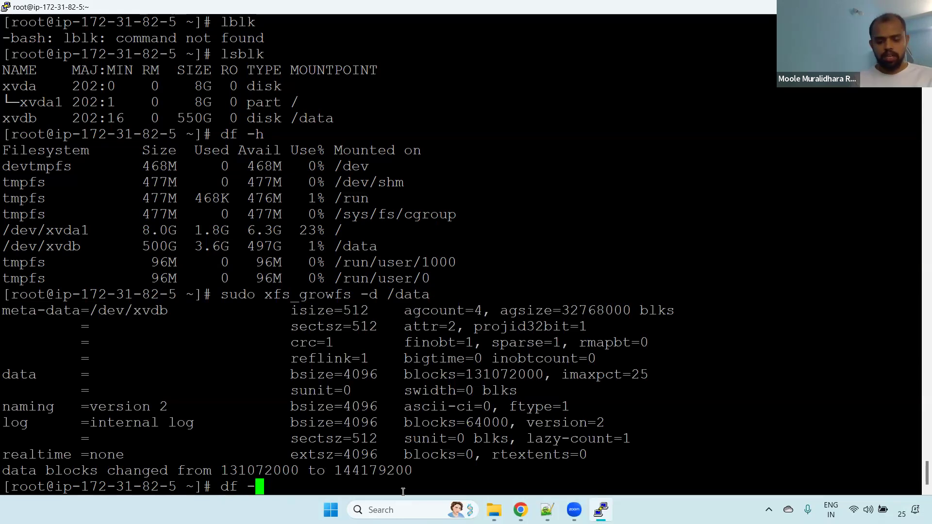
{"action": "type", "text": "h"}
{"action": "key", "text": "Return"}
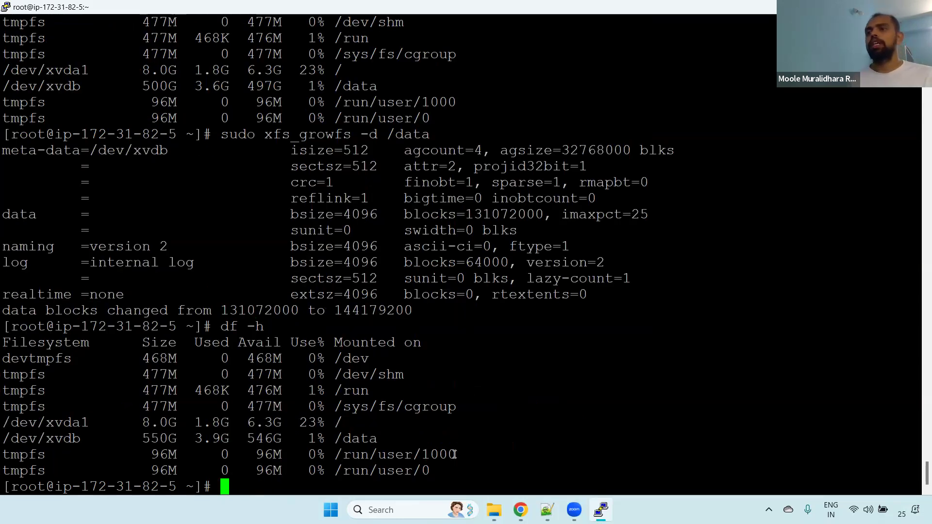
{"action": "left_click_drag", "start_coordinate": [136, 439], "coordinate": [283, 440]}
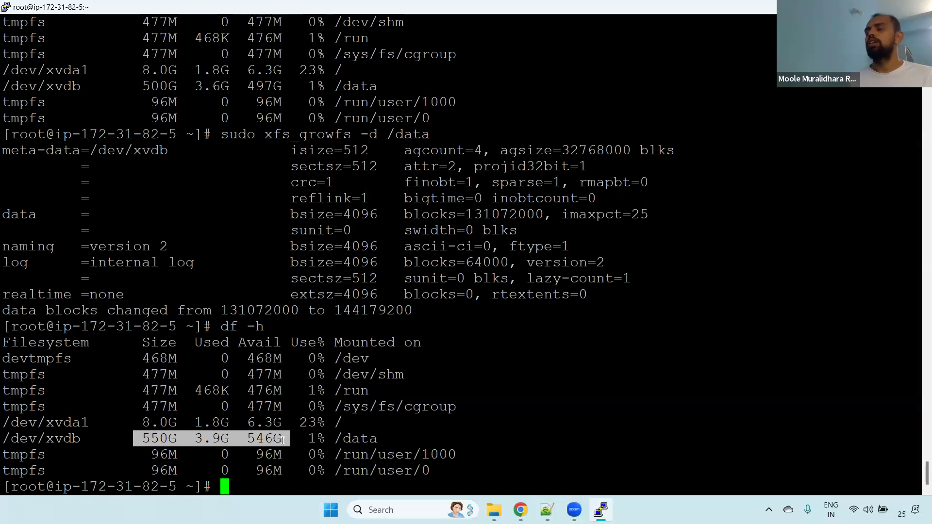
{"action": "left_click_drag", "start_coordinate": [136, 439], "coordinate": [174, 439]}
Step: Switch to the EC2 Volumes page in Chrome, refresh the list and check the state of the attached data volume
{"action": "key", "text": "alt+Tab"}
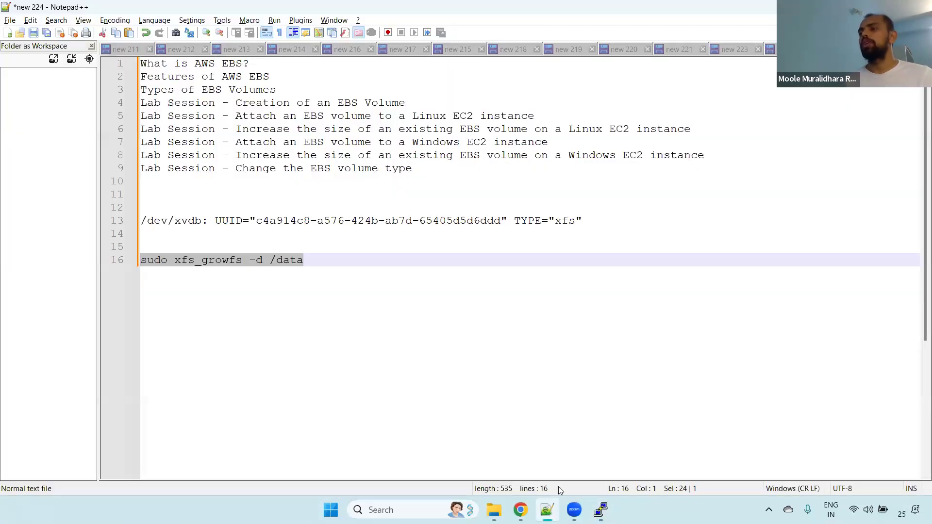
{"action": "left_click", "coordinate": [520, 510]}
{"action": "left_click", "coordinate": [567, 6]}
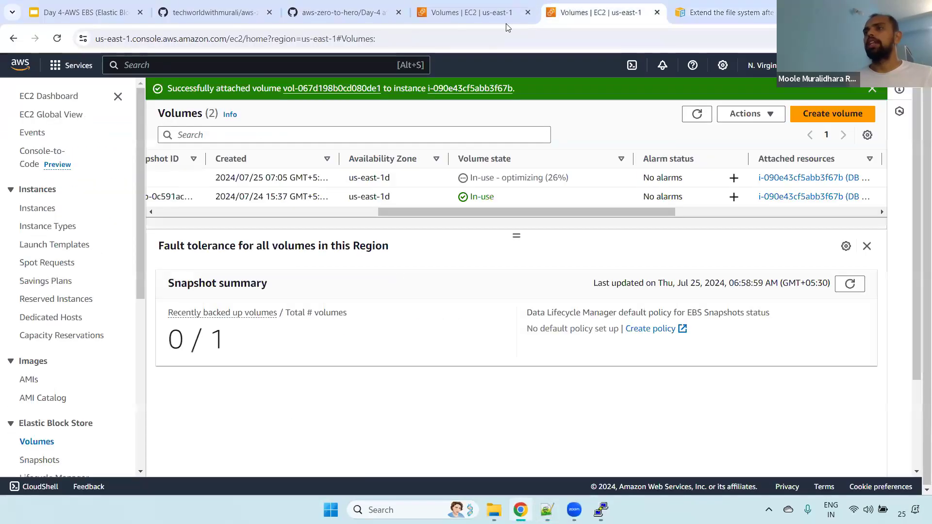
{"action": "left_click", "coordinate": [686, 114]}
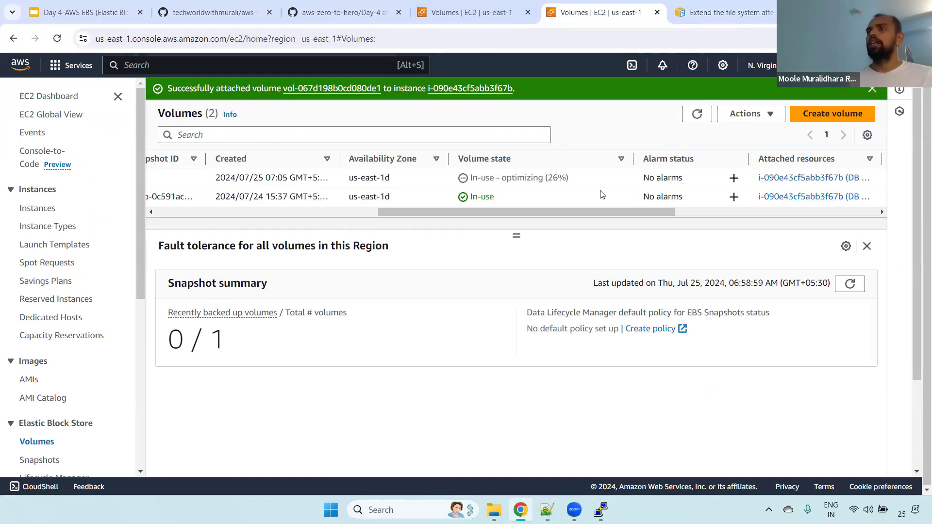
{"action": "left_click_drag", "start_coordinate": [471, 177], "coordinate": [576, 178]}
Step: Return to the PuTTY terminal, review the executed xfs_growfs command and clear the screen
{"action": "key", "text": "alt+Tab"}
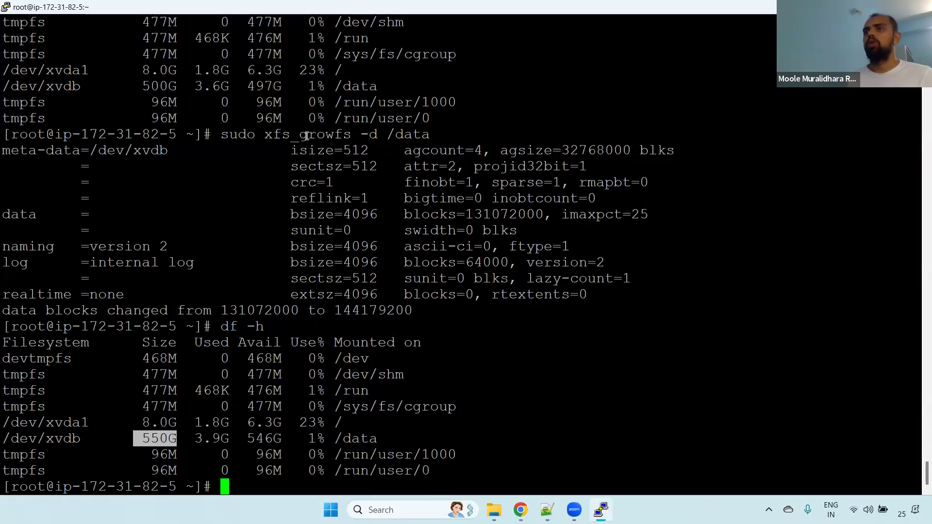
{"action": "left_click_drag", "start_coordinate": [300, 134], "coordinate": [348, 134]}
{"action": "left_click_drag", "start_coordinate": [430, 136], "coordinate": [265, 136]}
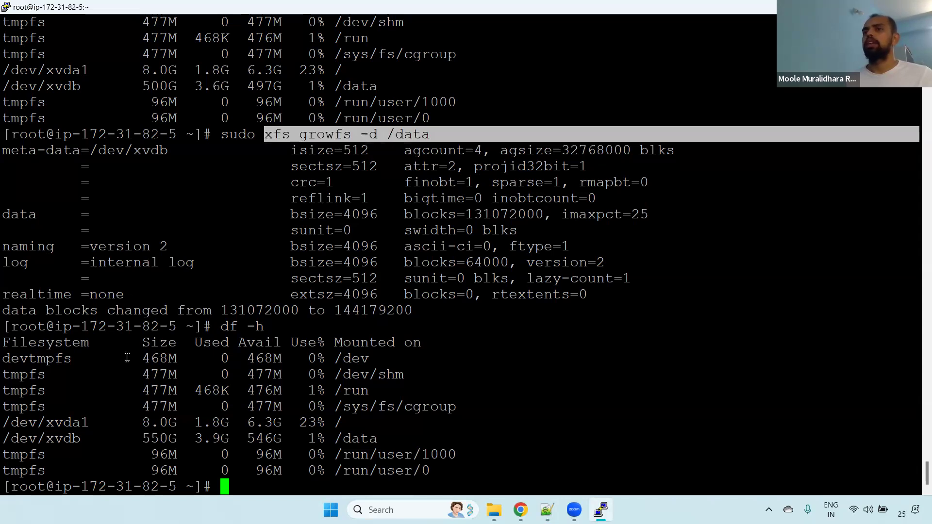
{"action": "left_click", "coordinate": [536, 393]}
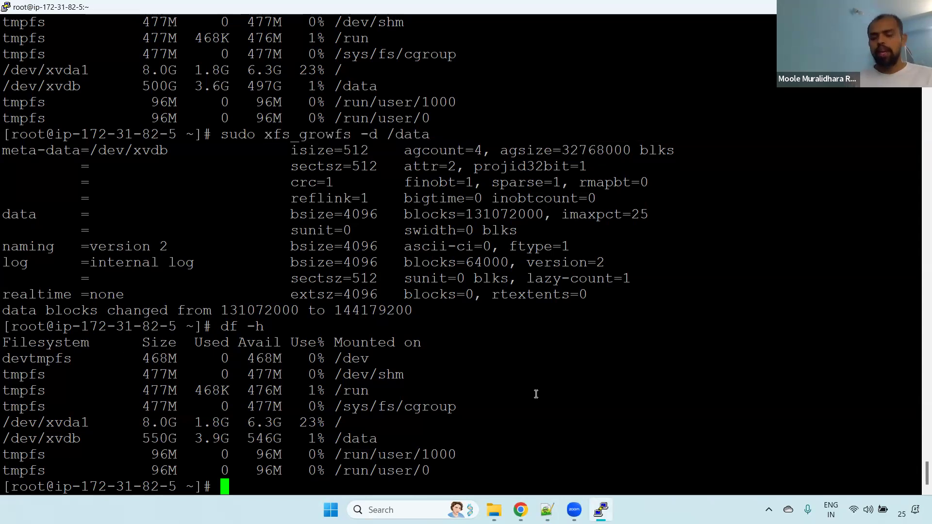
{"action": "key", "text": "ctrl+l"}
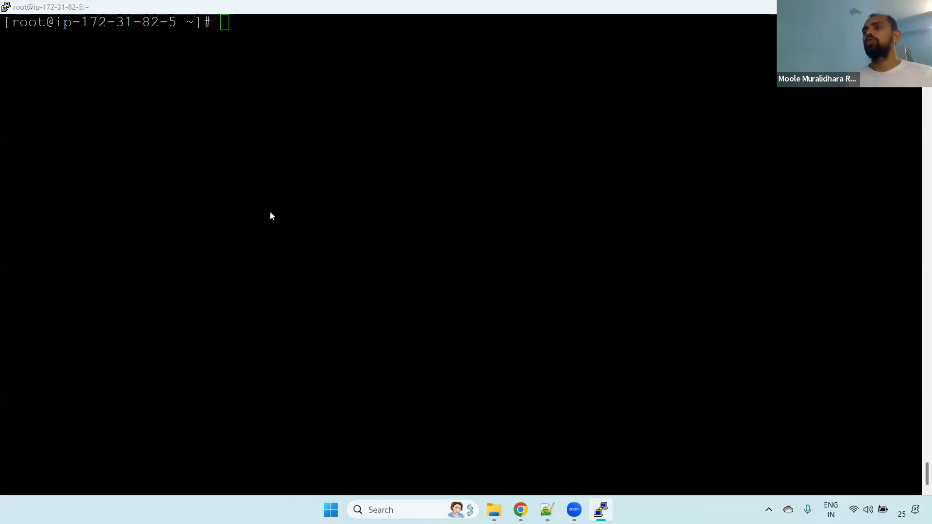
Step: Switch to the EC2 volumes list in Chrome, check db-volume's size, available actions and volume state, and refresh the list
{"action": "key", "text": "alt+Tab"}
{"action": "left_click_drag", "start_coordinate": [542, 211], "coordinate": [268, 251]}
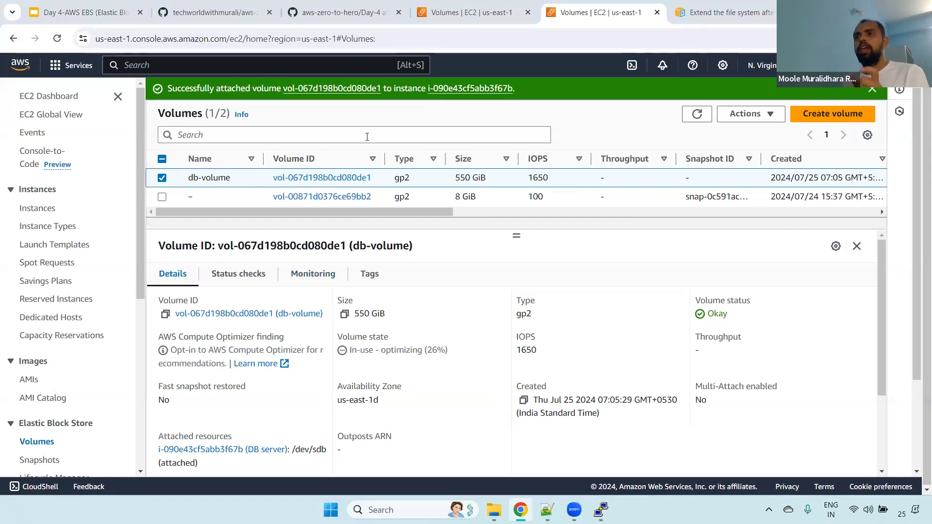
{"action": "left_click_drag", "start_coordinate": [454, 178], "coordinate": [487, 183]}
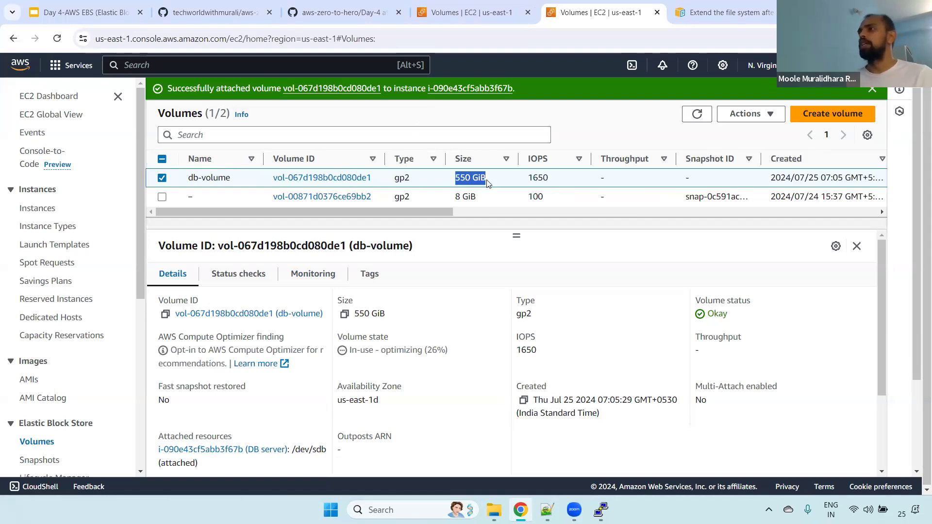
{"action": "left_click", "coordinate": [757, 114]}
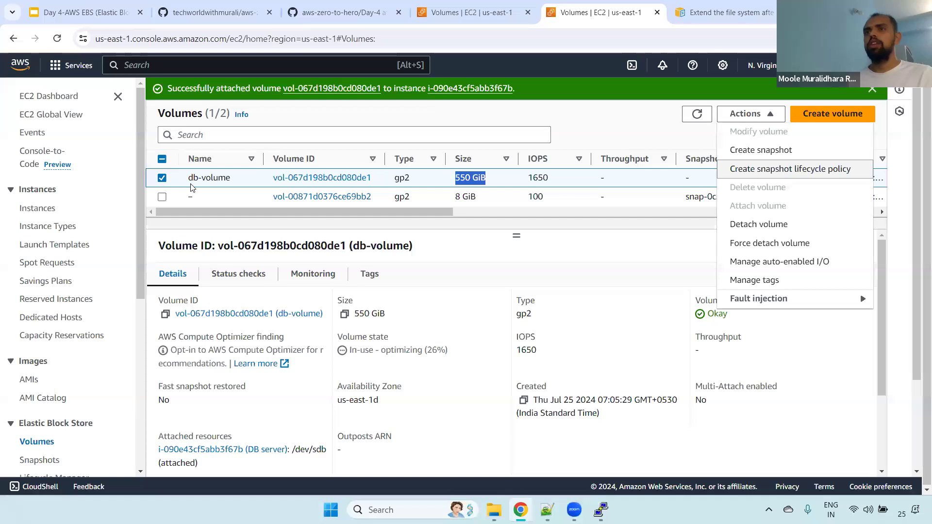
{"action": "left_click_drag", "start_coordinate": [403, 213], "coordinate": [593, 197]}
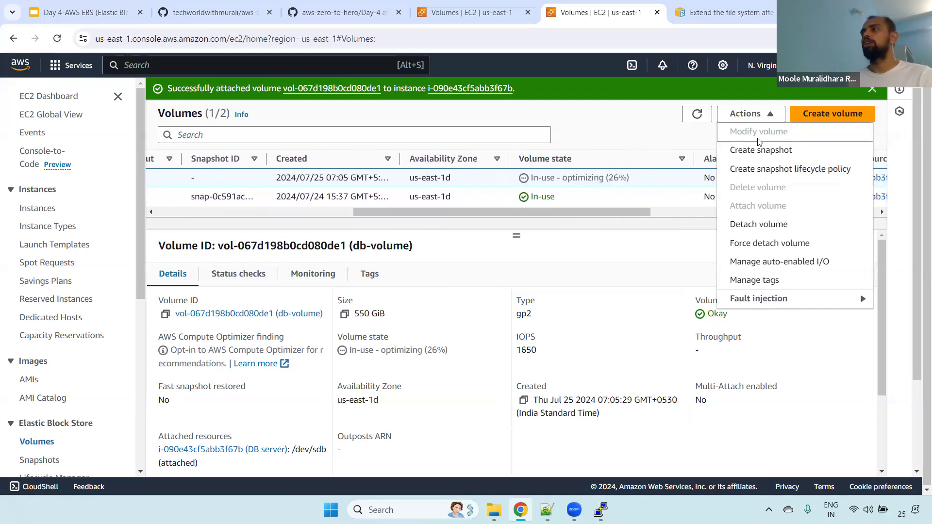
{"action": "left_click", "coordinate": [695, 116]}
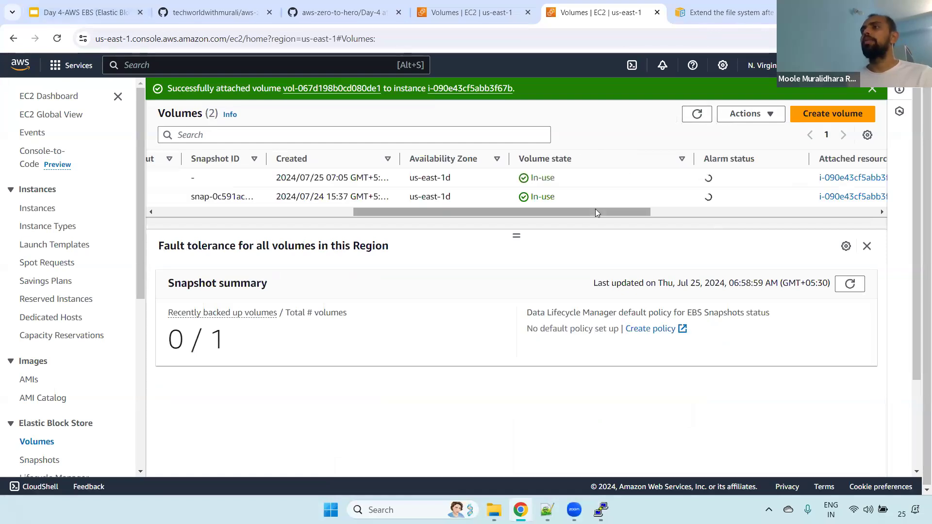
Step: Try to modify db-volume's size to 600 GiB
{"action": "left_click_drag", "start_coordinate": [575, 212], "coordinate": [55, 219]}
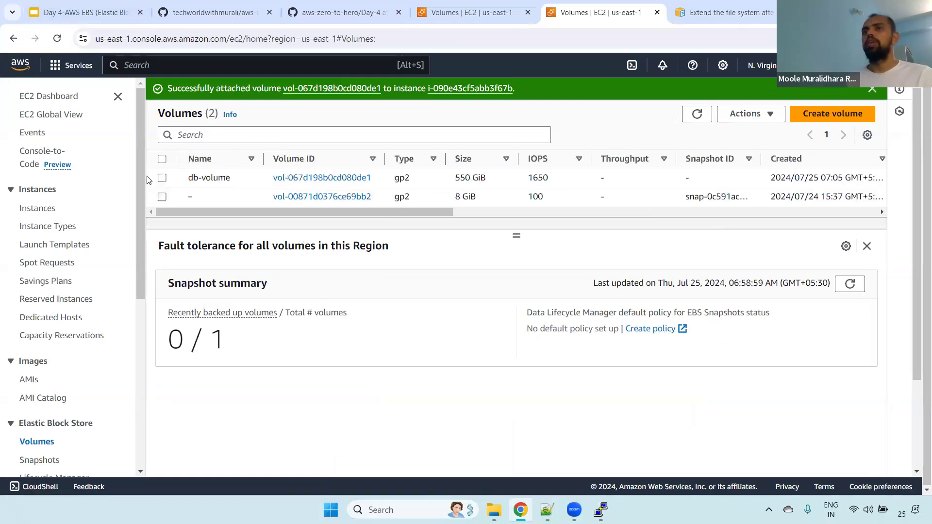
{"action": "left_click", "coordinate": [162, 178]}
{"action": "left_click", "coordinate": [748, 113]}
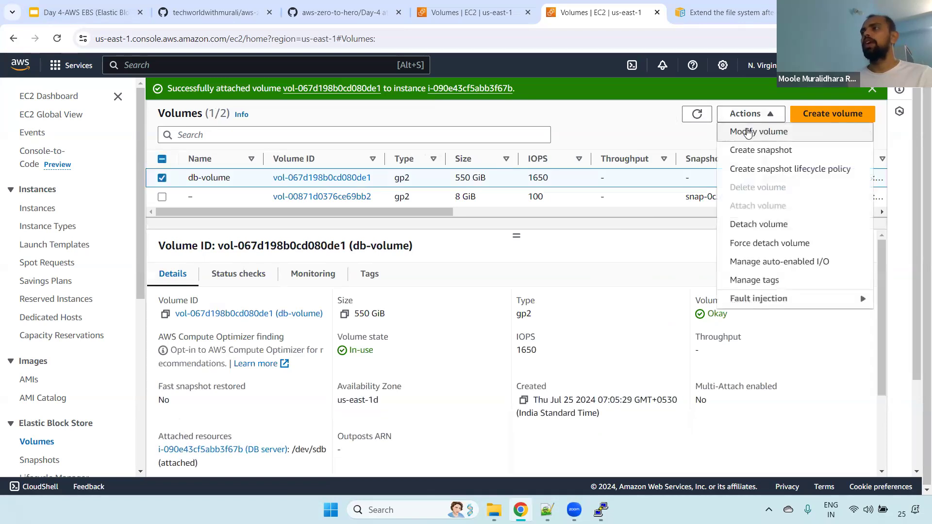
{"action": "left_click", "coordinate": [749, 132]}
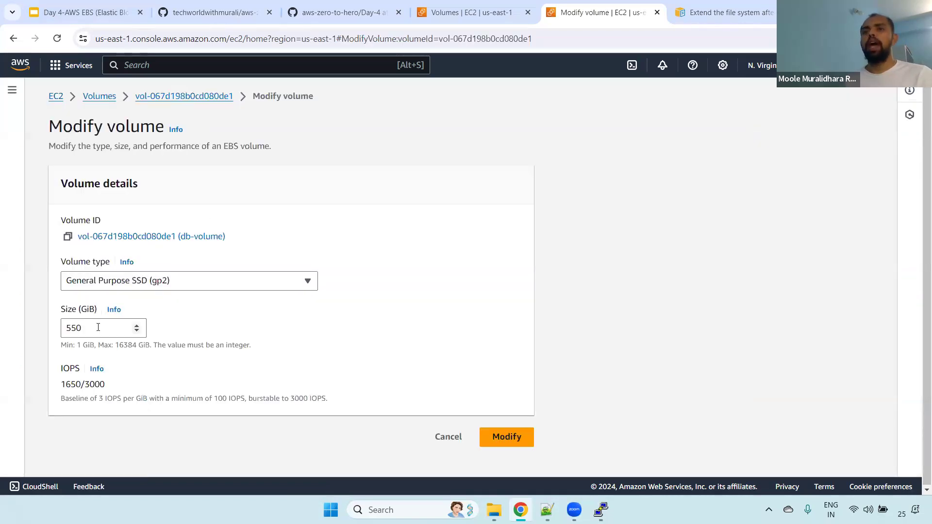
{"action": "double_click", "coordinate": [97, 328]}
{"action": "type", "text": "600"}
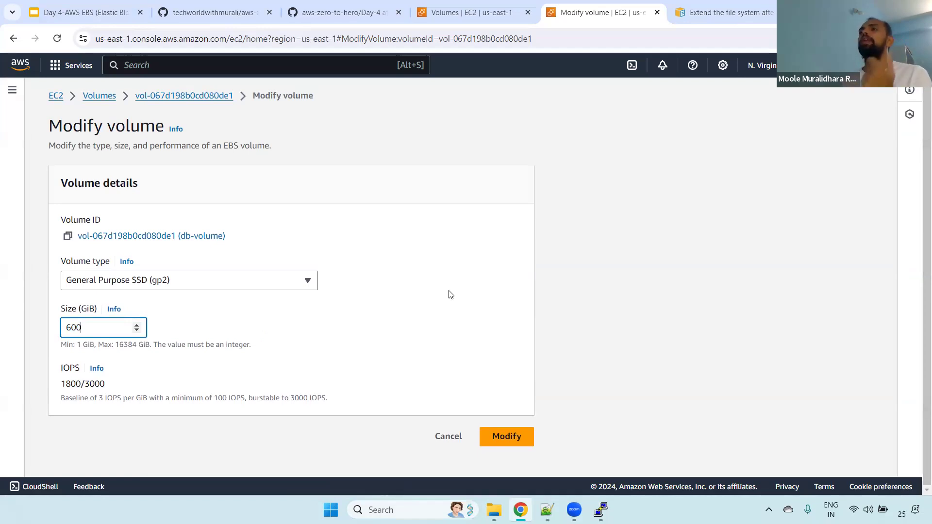
{"action": "left_click", "coordinate": [510, 445]}
{"action": "left_click", "coordinate": [616, 383]}
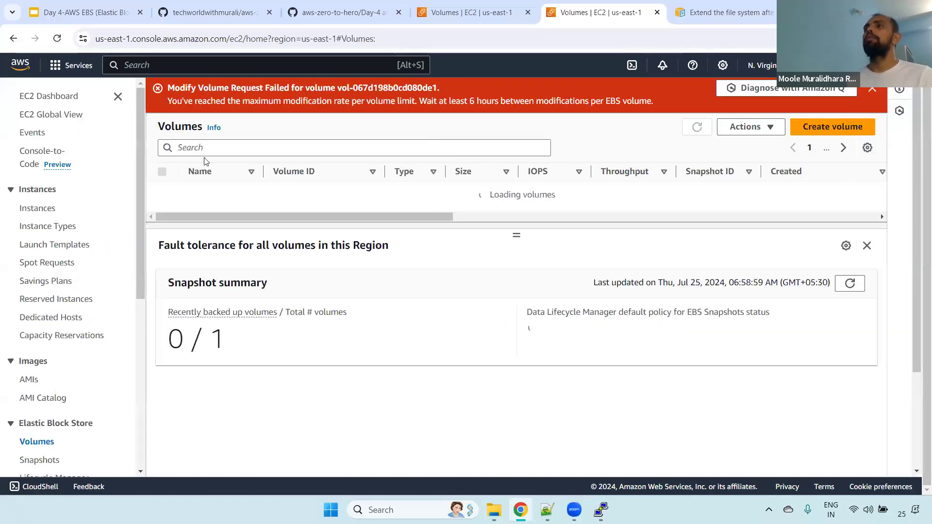
Step: Read the failed modification request's message about db-volume and refresh the volumes list
{"action": "left_click_drag", "start_coordinate": [169, 91], "coordinate": [640, 99]}
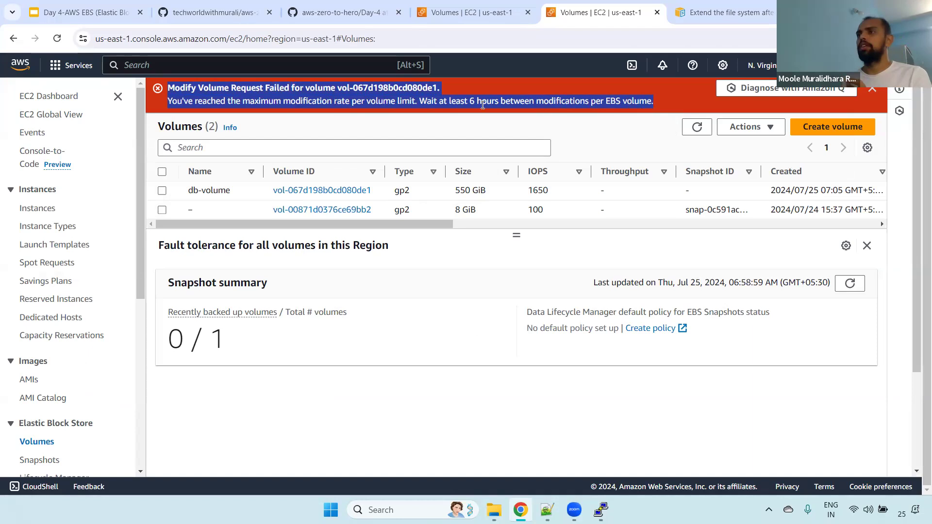
{"action": "left_click", "coordinate": [419, 102]}
{"action": "left_click_drag", "start_coordinate": [420, 101], "coordinate": [667, 108]}
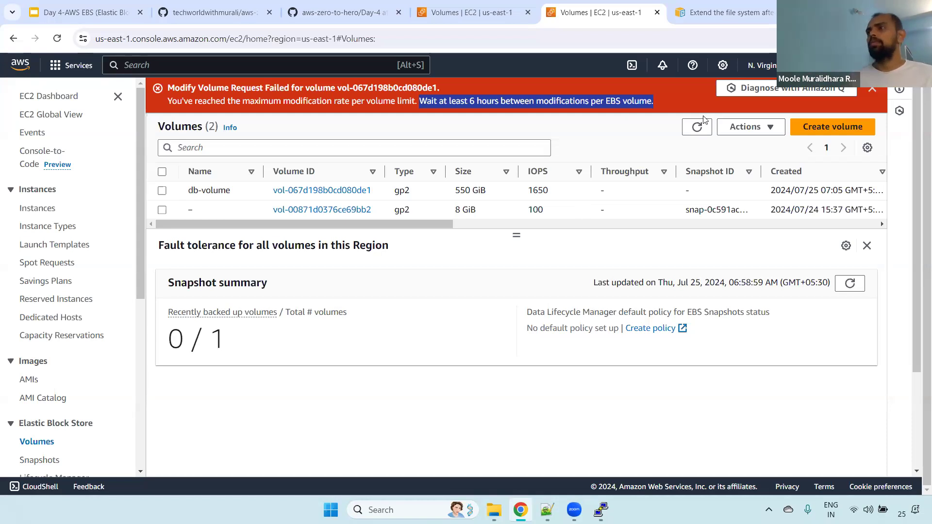
{"action": "left_click", "coordinate": [696, 127]}
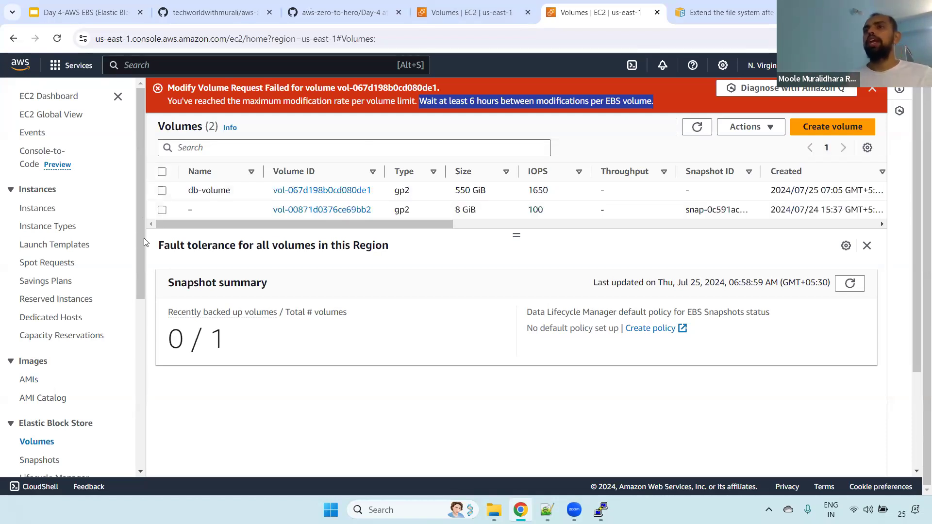
Step: Dismiss the failed modification notice and detach db-volume from its instance
{"action": "left_click", "coordinate": [872, 89]}
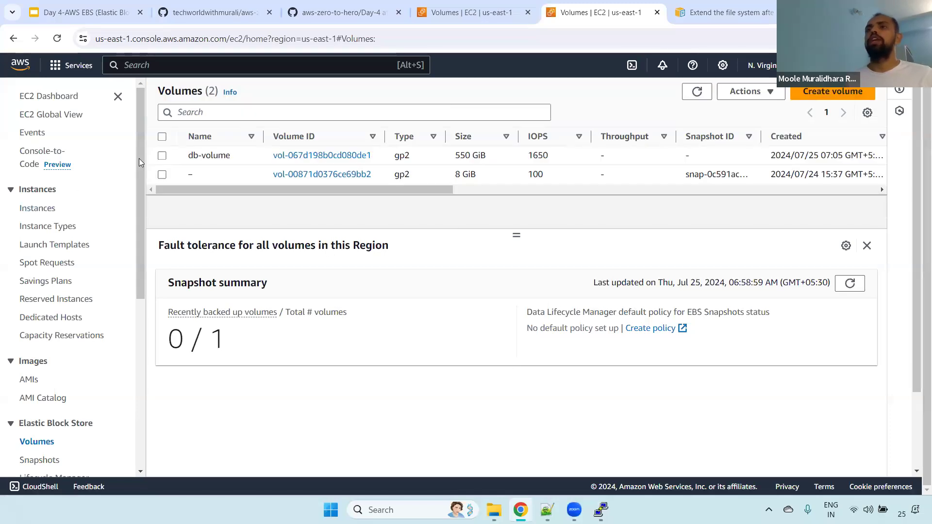
{"action": "left_click", "coordinate": [430, 155]}
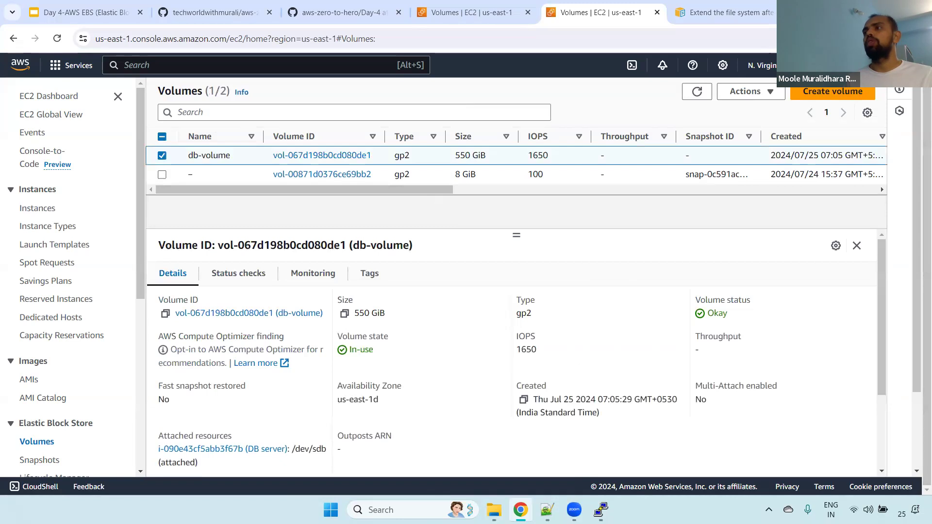
{"action": "left_click", "coordinate": [750, 91]}
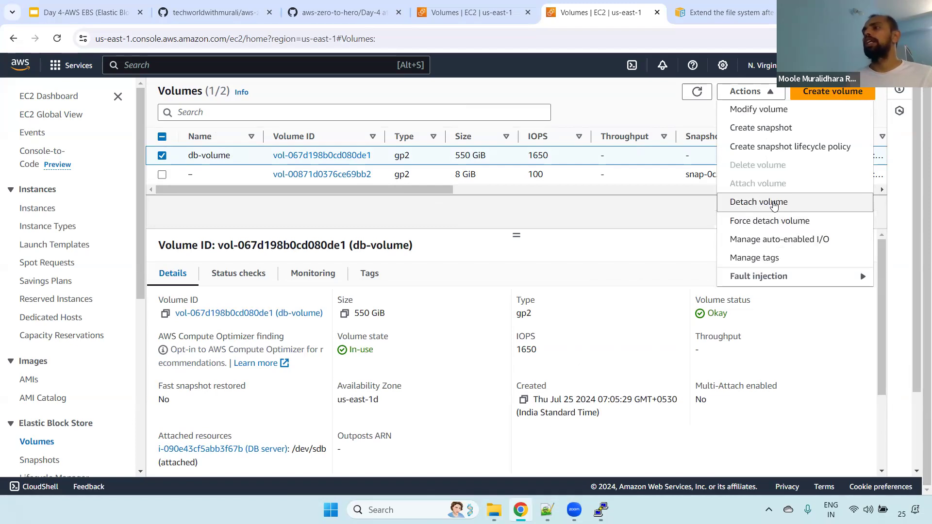
{"action": "left_click", "coordinate": [773, 205]}
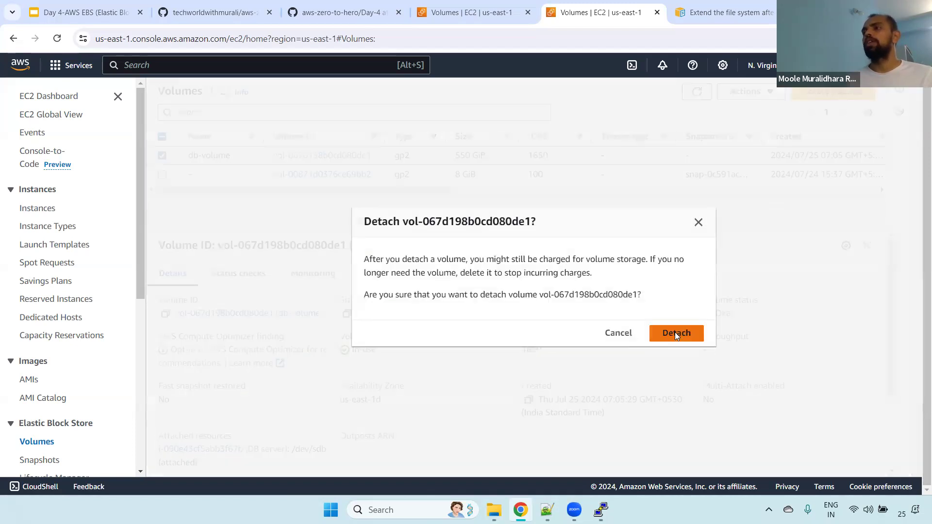
{"action": "left_click", "coordinate": [674, 332]}
Step: Refresh the volumes list and check the volume state of both volumes
{"action": "left_click_drag", "start_coordinate": [401, 202], "coordinate": [530, 215]}
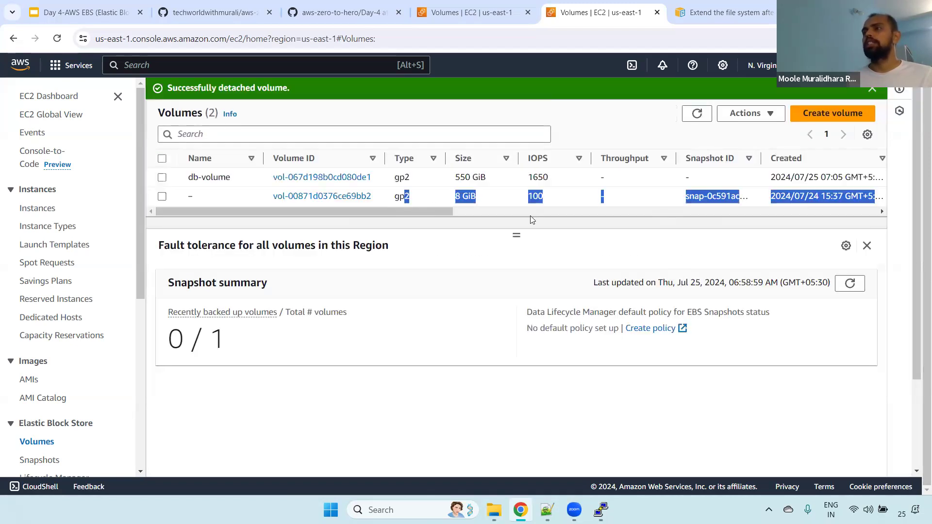
{"action": "left_click_drag", "start_coordinate": [448, 212], "coordinate": [608, 211]}
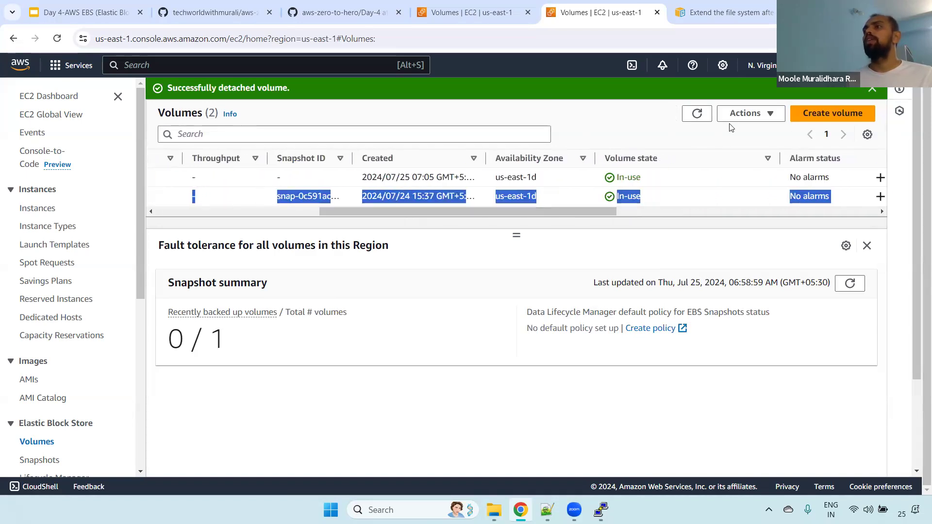
{"action": "left_click", "coordinate": [702, 118]}
{"action": "left_click_drag", "start_coordinate": [680, 177], "coordinate": [552, 199]}
{"action": "left_click", "coordinate": [628, 103]}
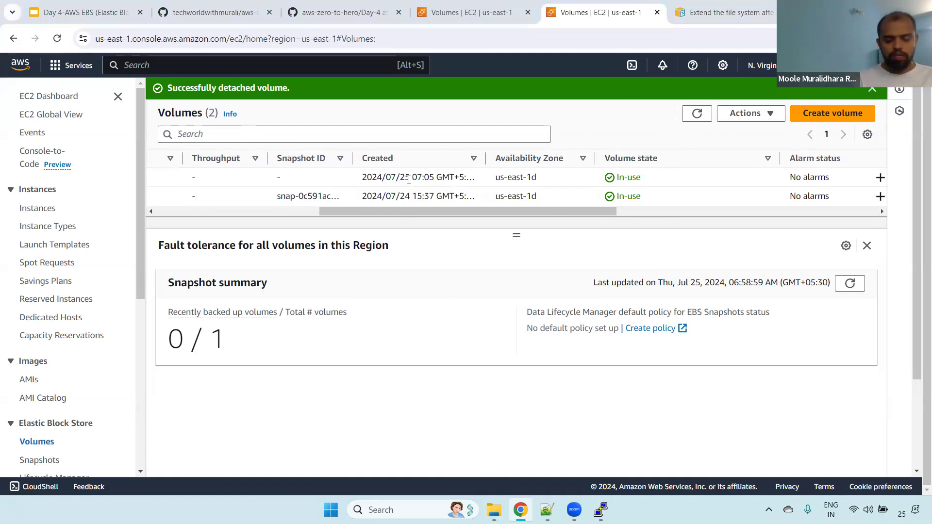
Step: Switch to the PuTTY terminal, run df -h and check the /dev/xvdb entry mounted on /data
{"action": "key", "text": "alt+Tab"}
{"action": "type", "text": "h"}
{"action": "key", "text": "Return"}
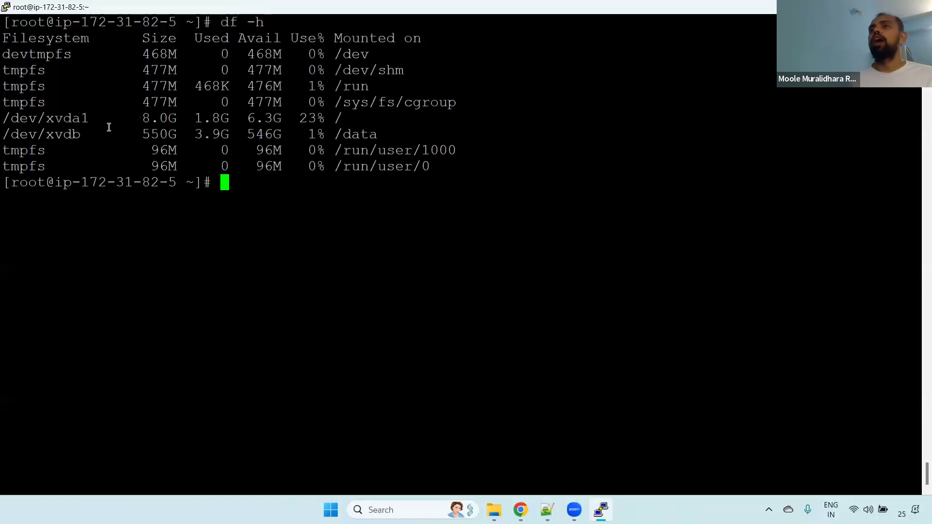
{"action": "left_click_drag", "start_coordinate": [137, 132], "coordinate": [379, 135]}
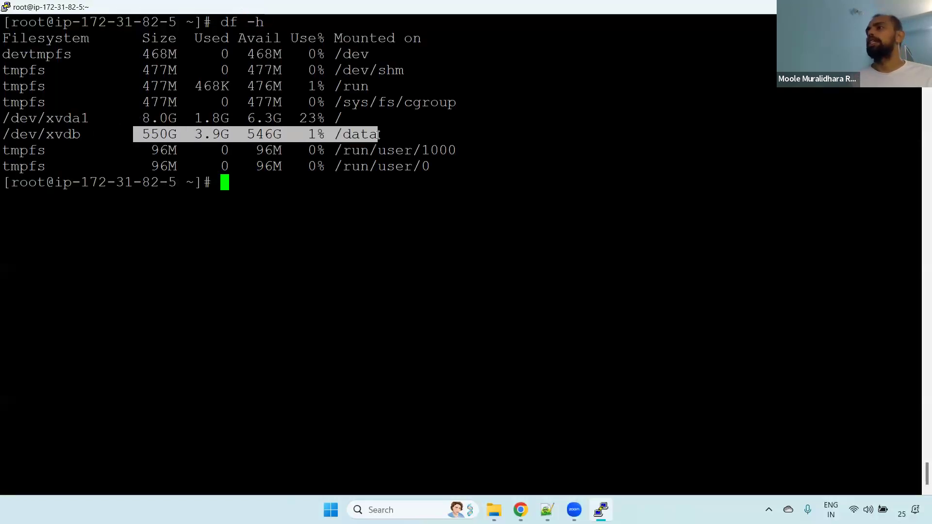
Step: Unmount the file system with umount /data
{"action": "left_click", "coordinate": [339, 208]}
{"action": "type", "text": "unm"}
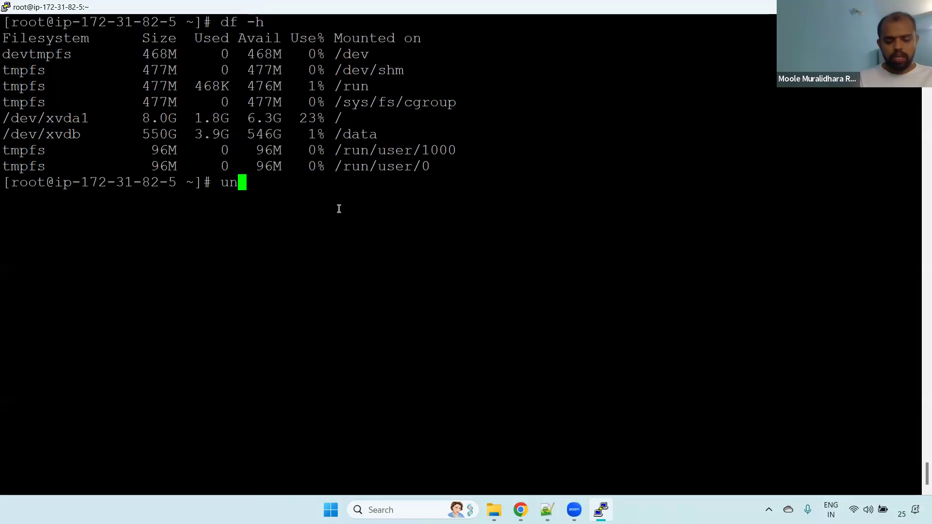
{"action": "key", "text": "BackSpace"}
{"action": "key", "text": "BackSpace"}
{"action": "type", "text": "mo"}
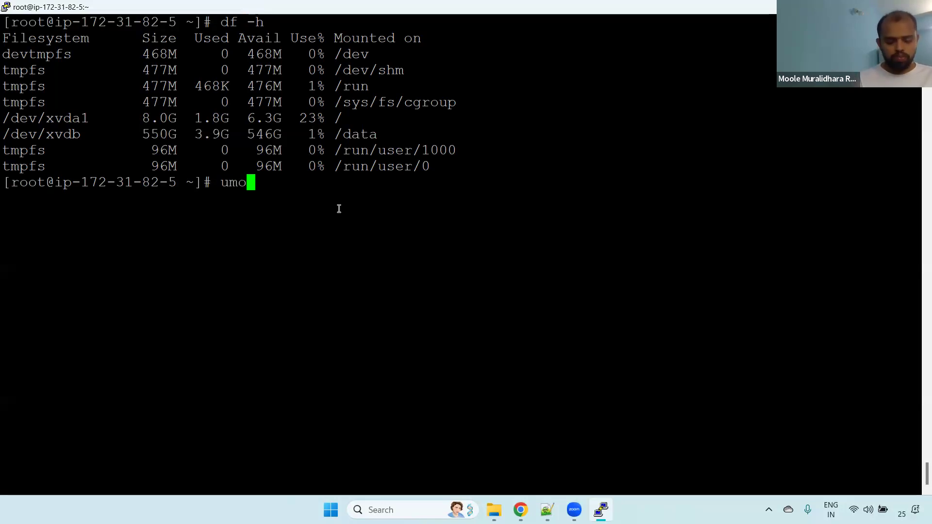
{"action": "type", "text": "unt /data"}
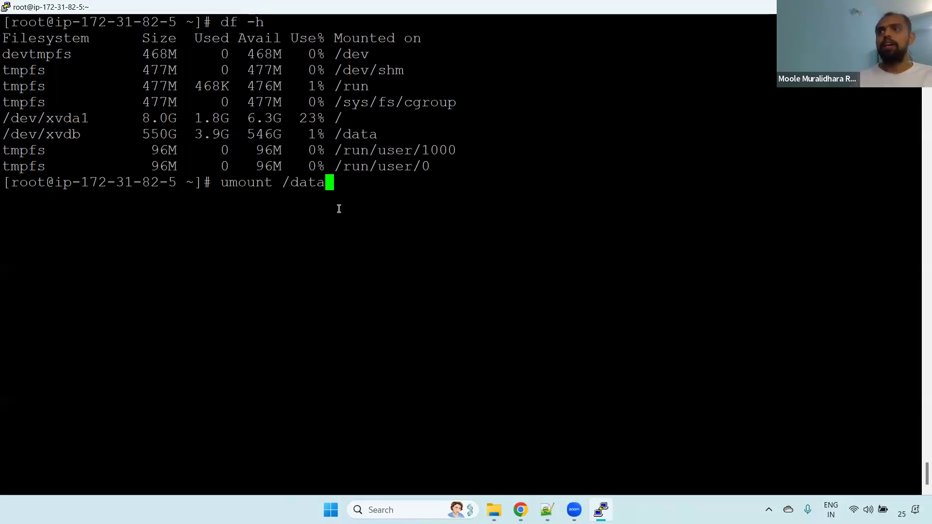
{"action": "key", "text": "Return"}
Step: Run df -h again and examine the remaining mounted file systems
{"action": "type", "text": "df "}
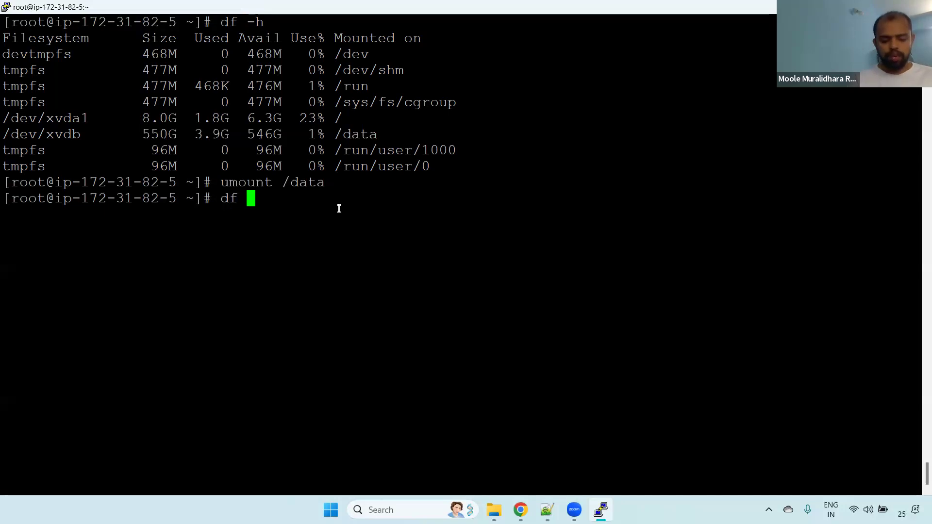
{"action": "type", "text": "-h"}
{"action": "key", "text": "Return"}
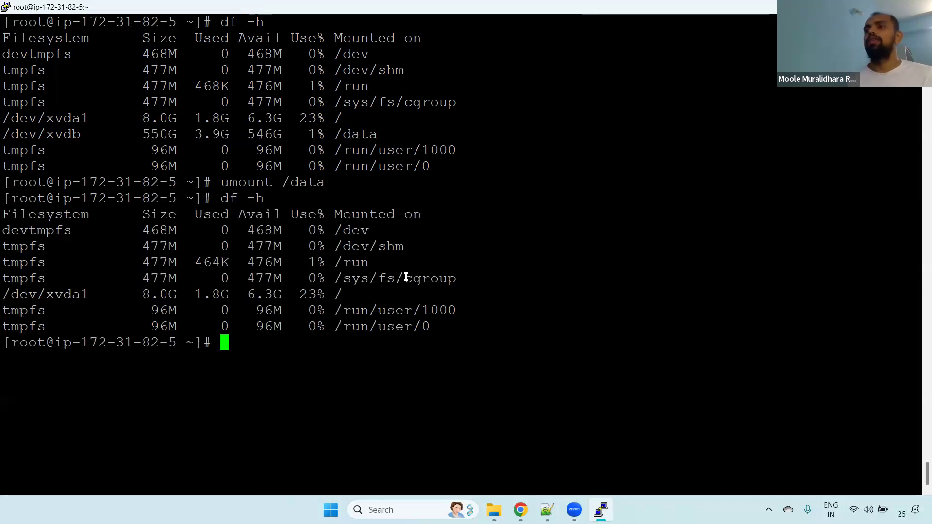
{"action": "left_click_drag", "start_coordinate": [153, 289], "coordinate": [456, 311]}
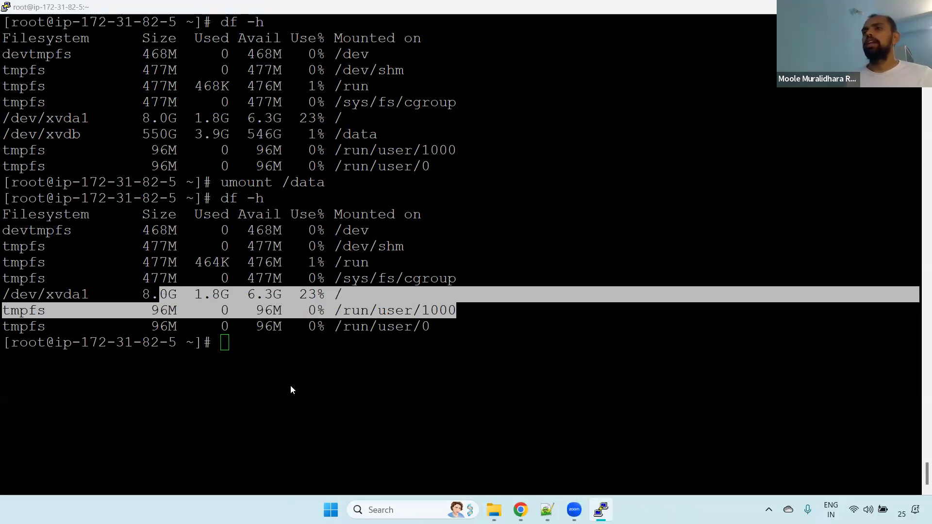
Step: Switch back to the EC2 volumes list in Chrome, check db-volume's available actions, refresh, and inspect its state and attachment
{"action": "key", "text": "alt+Tab"}
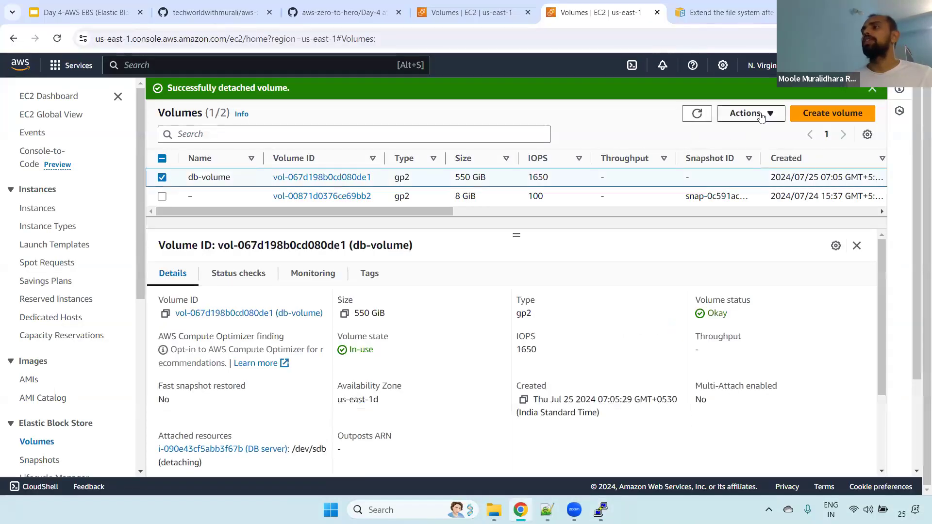
{"action": "left_click", "coordinate": [750, 113]}
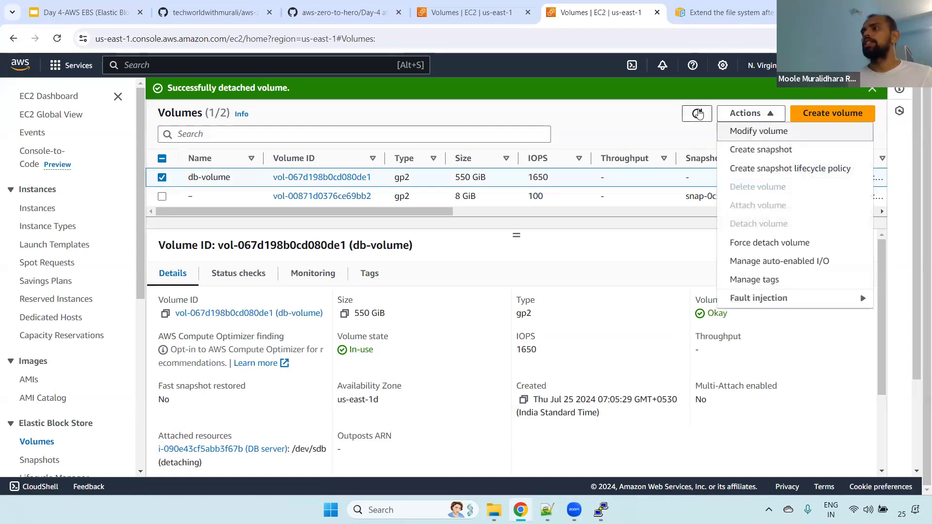
{"action": "left_click", "coordinate": [697, 114]}
{"action": "left_click_drag", "start_coordinate": [422, 210], "coordinate": [638, 214]}
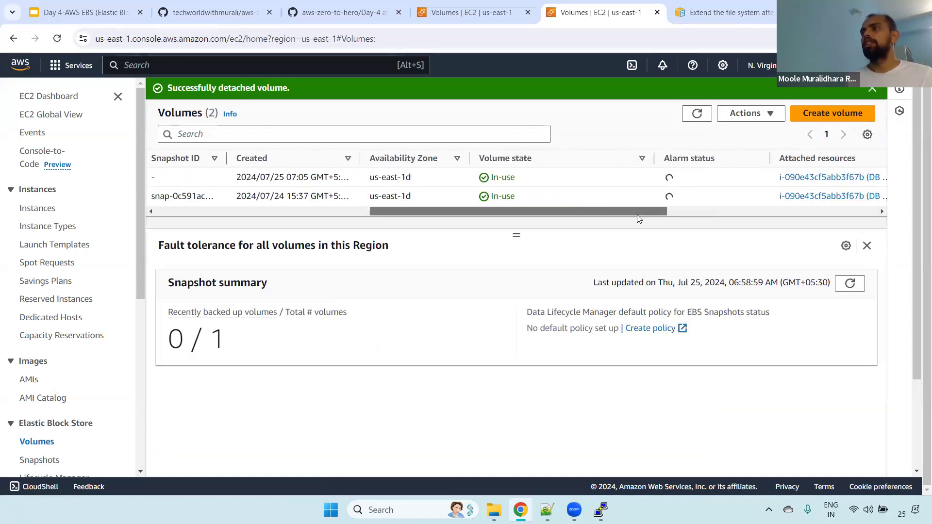
{"action": "left_click_drag", "start_coordinate": [492, 177], "coordinate": [515, 177]}
{"action": "left_click_drag", "start_coordinate": [544, 211], "coordinate": [285, 215]}
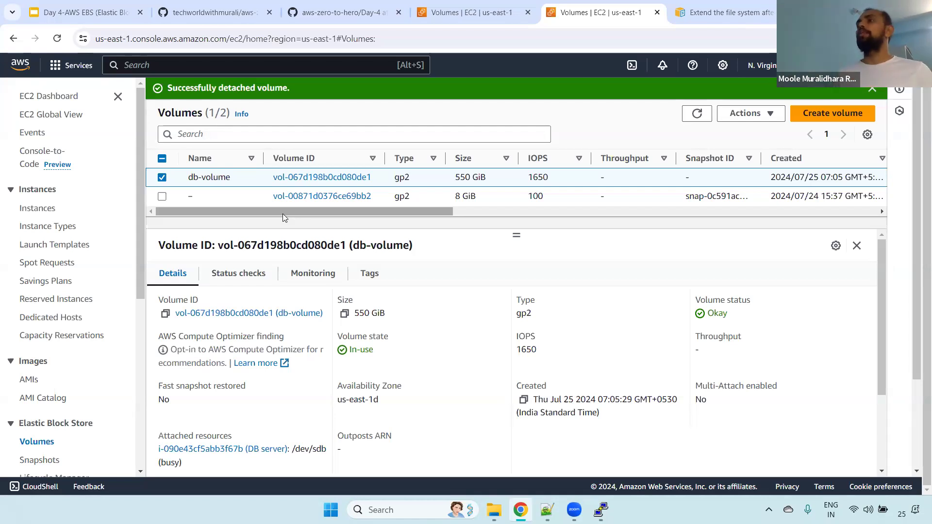
{"action": "left_click_drag", "start_coordinate": [414, 214], "coordinate": [679, 224]}
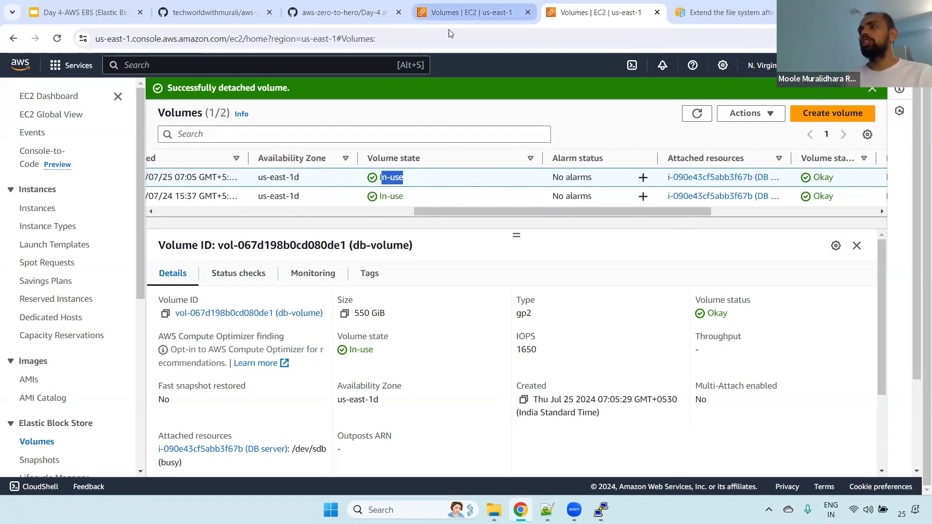
Step: View the DB server instance's block devices in the other EC2 tab, return to the volumes list and refresh to recheck db-volume's attachment
{"action": "left_click", "coordinate": [488, 13]}
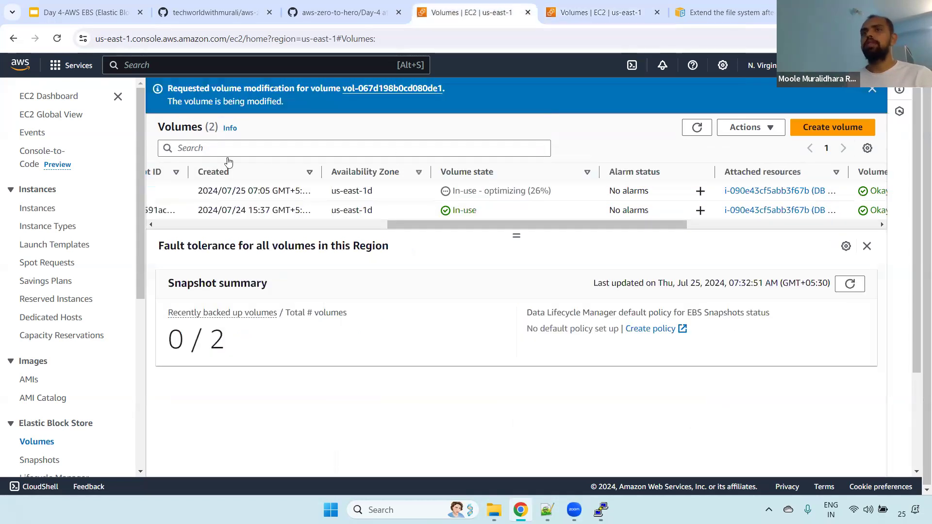
{"action": "left_click", "coordinate": [24, 210]}
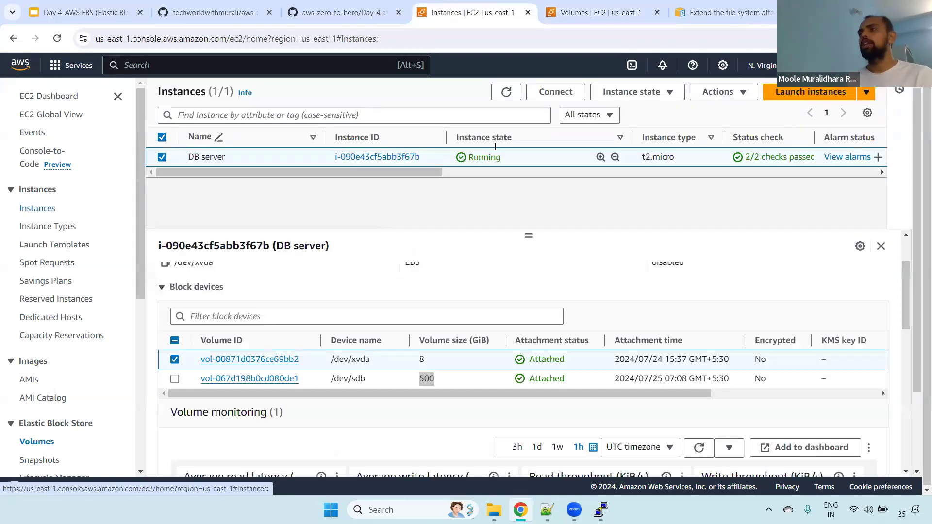
{"action": "left_click", "coordinate": [596, 7]}
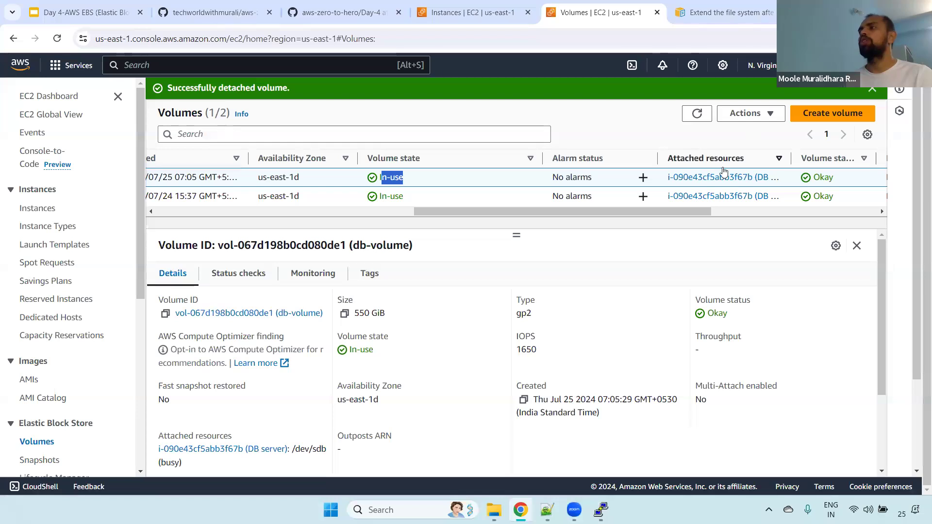
{"action": "left_click", "coordinate": [704, 113]}
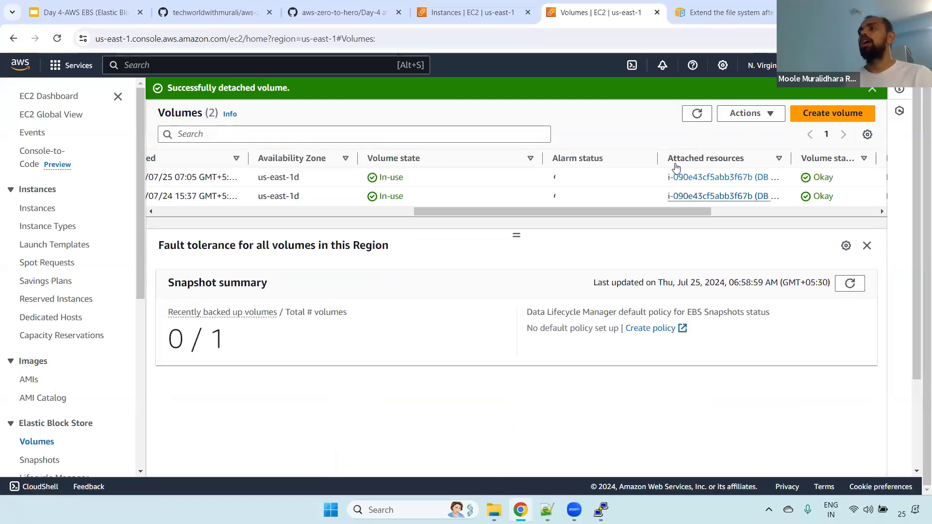
{"action": "left_click_drag", "start_coordinate": [570, 213], "coordinate": [231, 209]}
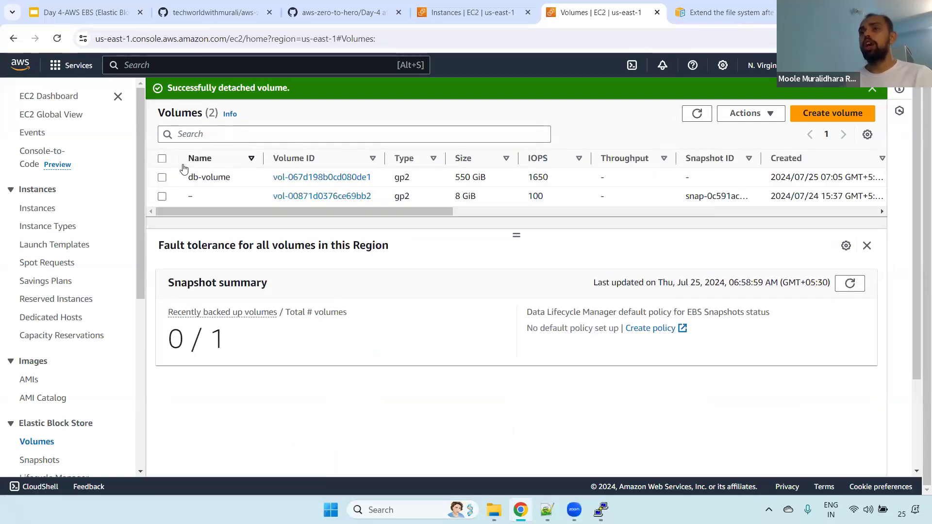
{"action": "left_click_drag", "start_coordinate": [333, 213], "coordinate": [740, 209]}
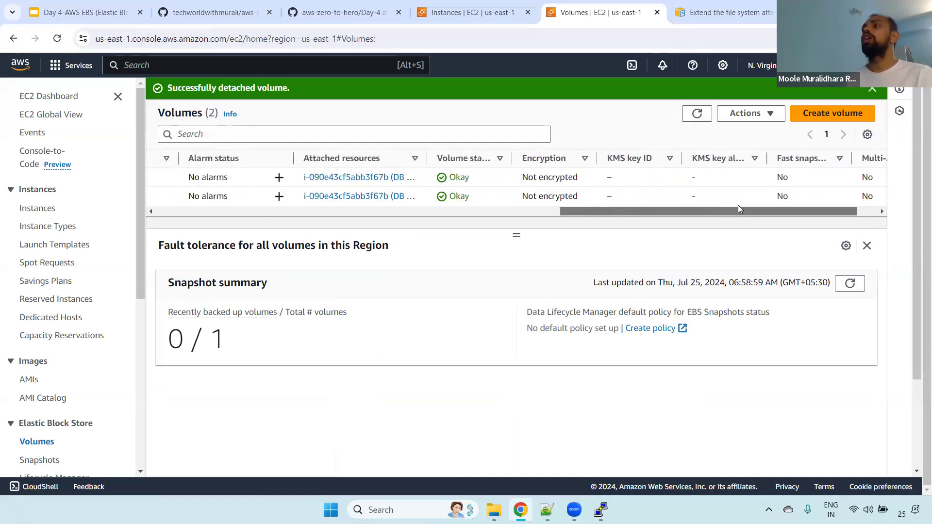
{"action": "left_click", "coordinate": [697, 113]}
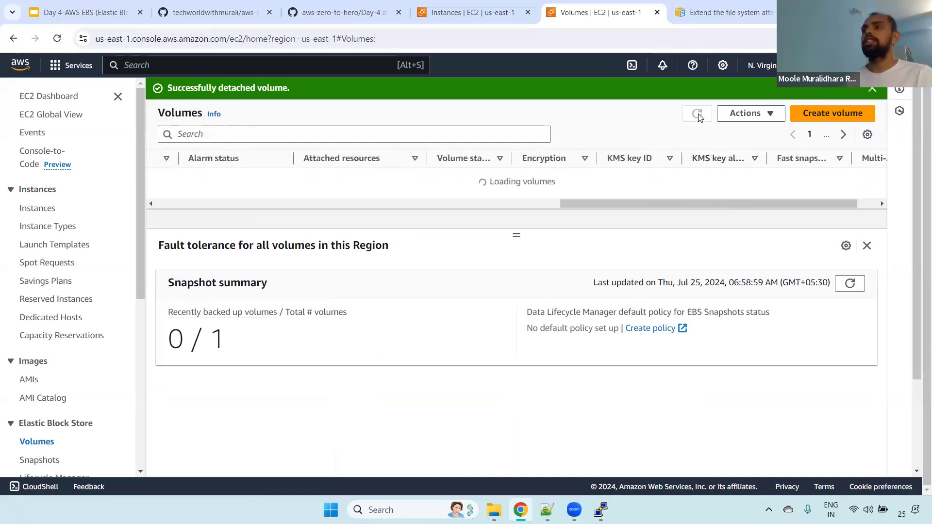
{"action": "left_click_drag", "start_coordinate": [656, 212], "coordinate": [472, 223]}
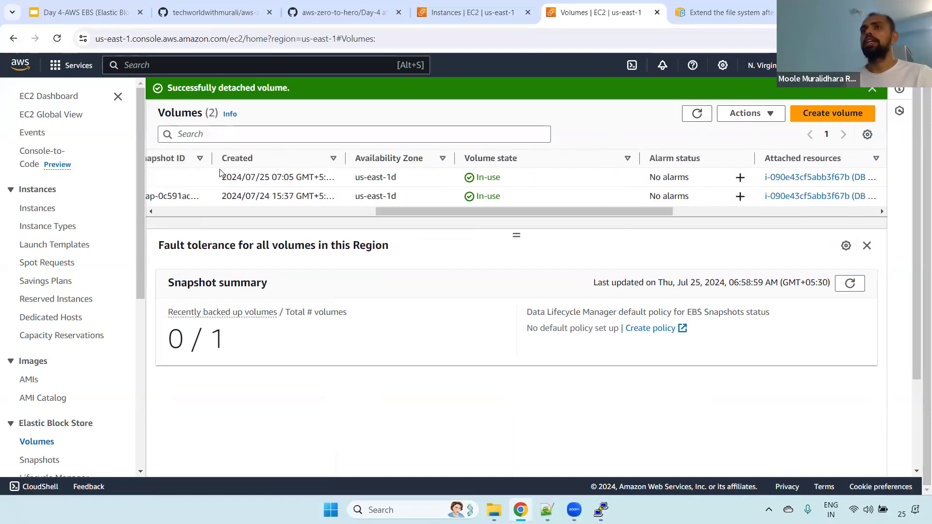
Step: Force detach db-volume, entering detach as the confirmation text
{"action": "scroll", "coordinate": [219, 174], "scroll_direction": "left", "scroll_amount": 5}
{"action": "left_click", "coordinate": [162, 177]}
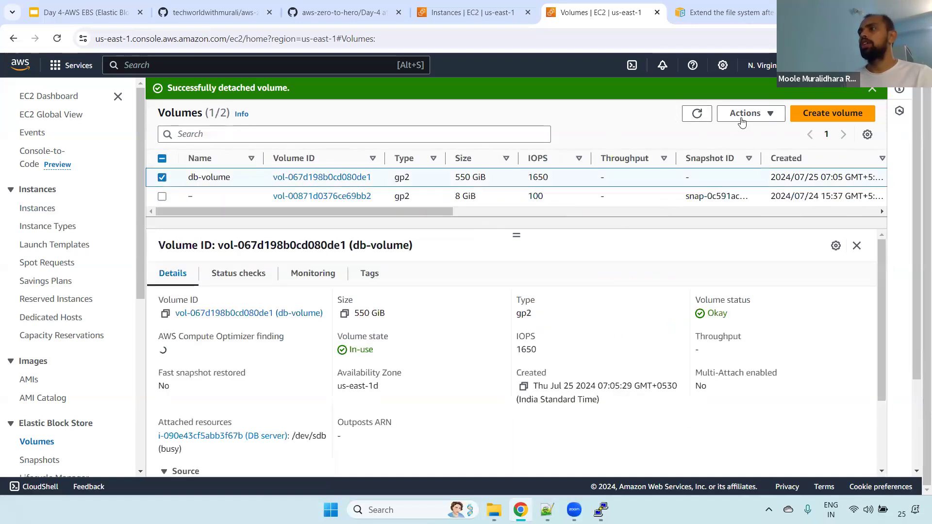
{"action": "left_click", "coordinate": [741, 114]}
{"action": "left_click", "coordinate": [768, 243]}
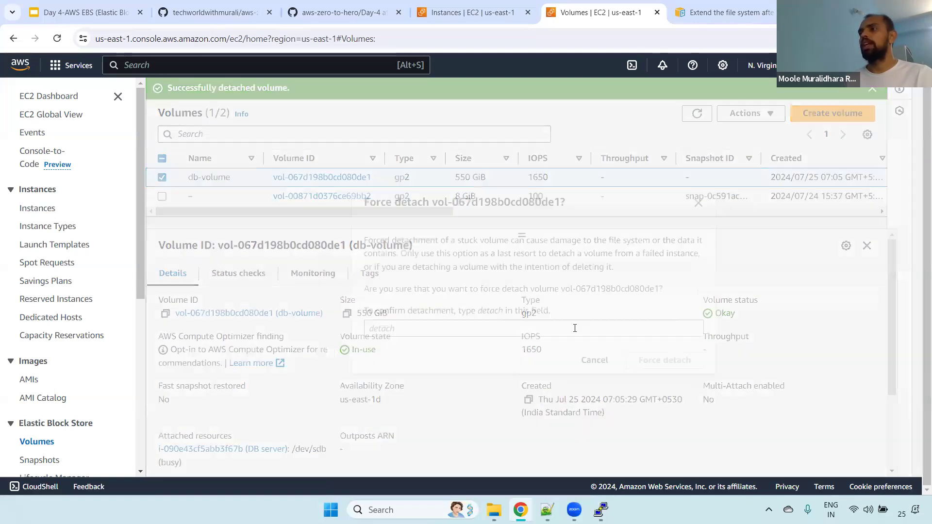
{"action": "left_click", "coordinate": [433, 330]}
{"action": "type", "text": "detach"}
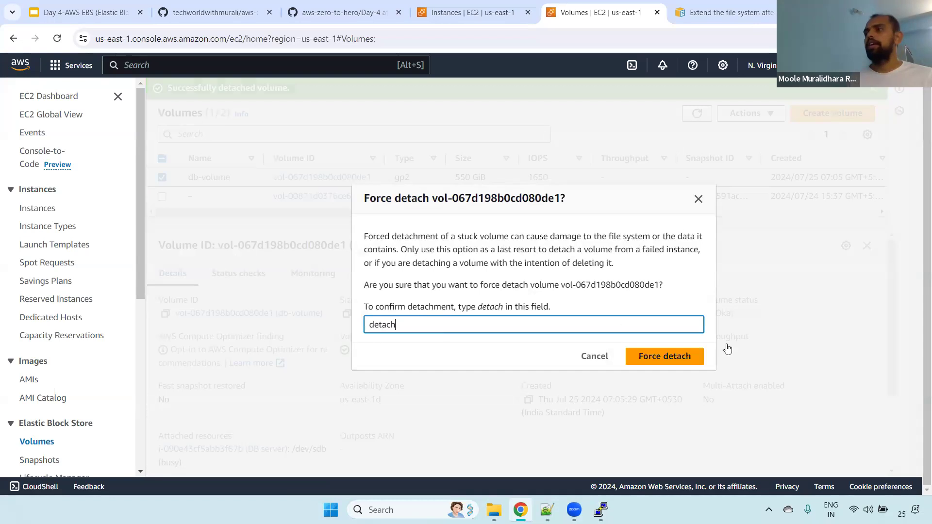
{"action": "left_click", "coordinate": [683, 356]}
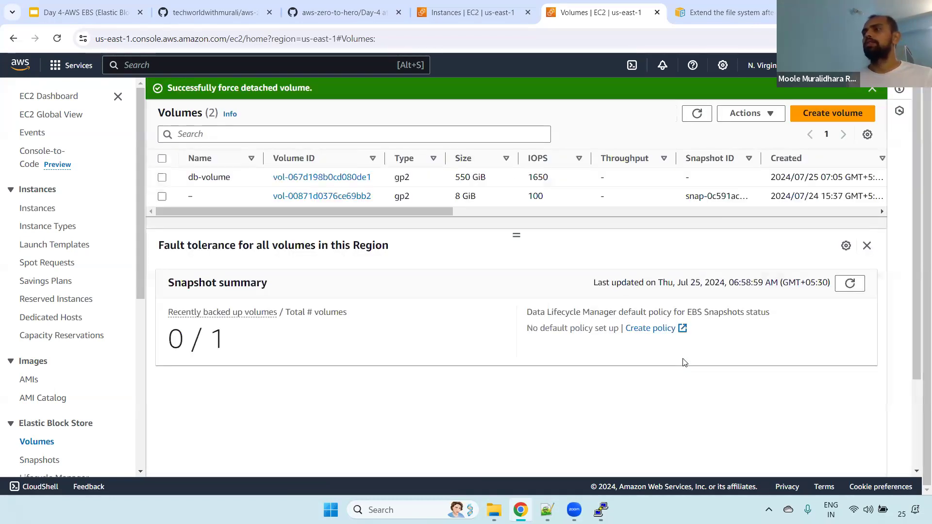
Step: Refresh the volumes list, check db-volume's volume state and return to its row
{"action": "left_click_drag", "start_coordinate": [437, 211], "coordinate": [628, 210]}
{"action": "left_click", "coordinate": [696, 113]}
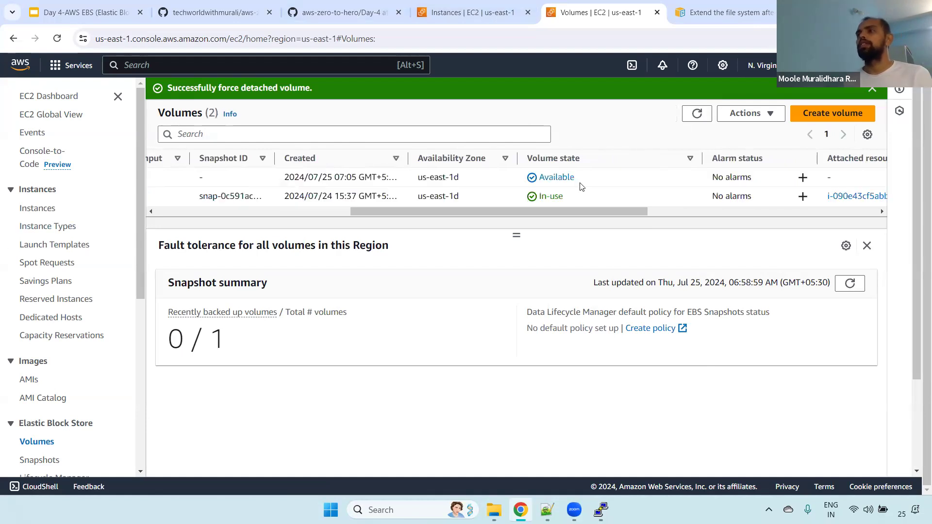
{"action": "left_click_drag", "start_coordinate": [592, 177], "coordinate": [533, 182]}
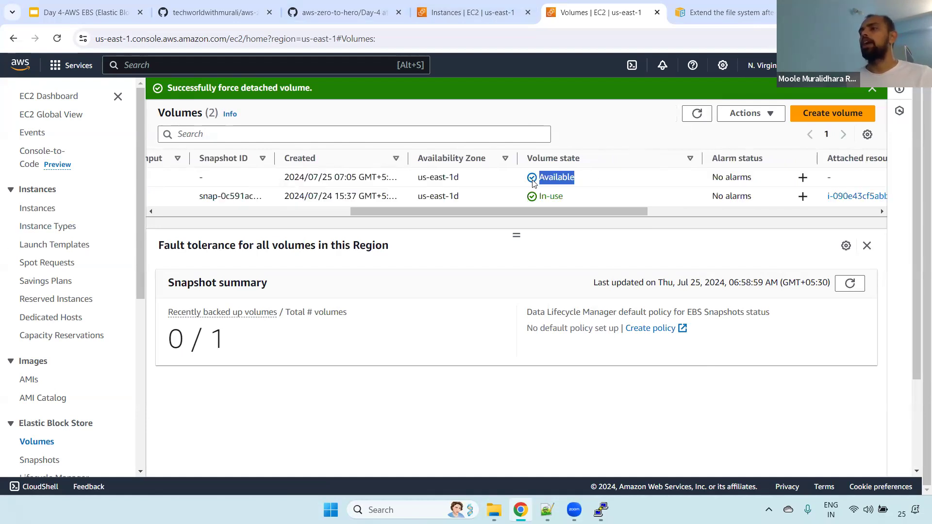
{"action": "left_click_drag", "start_coordinate": [545, 213], "coordinate": [209, 216]}
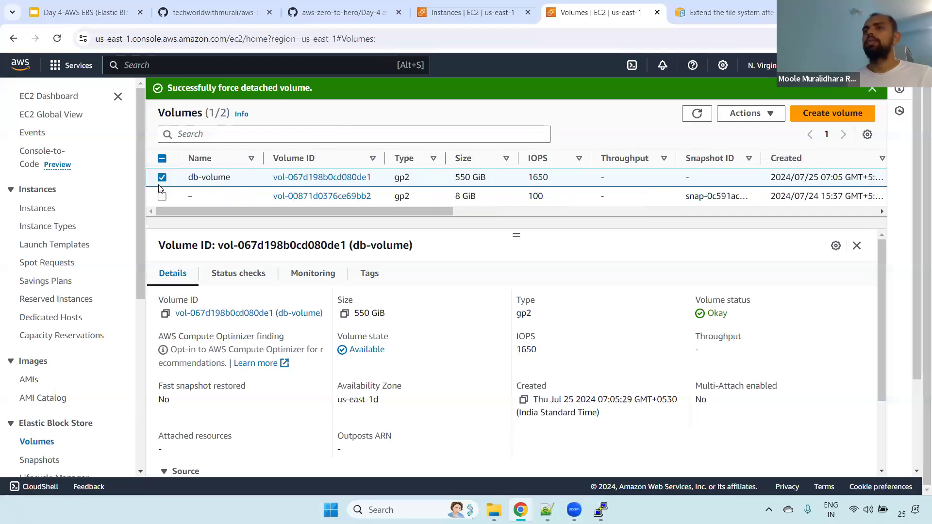
Step: Delete db-volume from the volumes list, entering delete as the confirmation text
{"action": "left_click", "coordinate": [747, 113]}
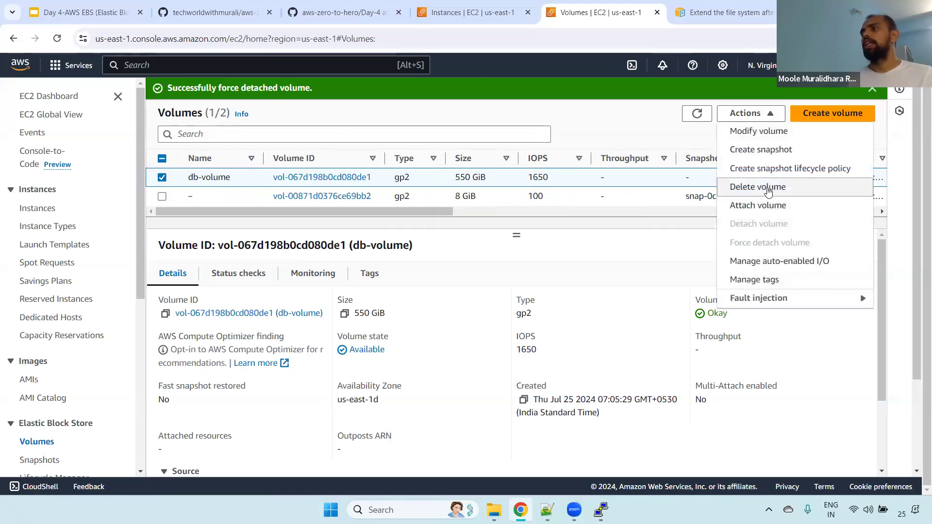
{"action": "left_click", "coordinate": [762, 189]}
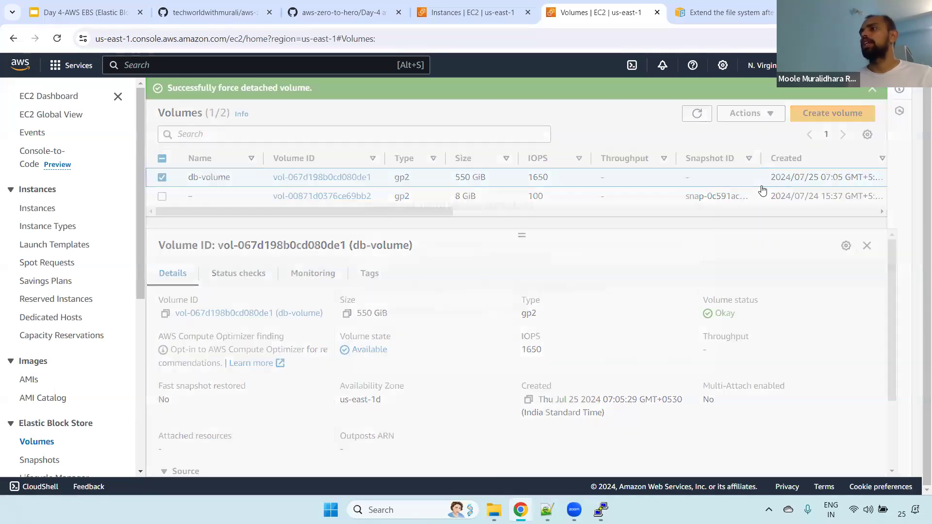
{"action": "left_click", "coordinate": [394, 321]}
{"action": "type", "text": "delete"}
{"action": "left_click", "coordinate": [674, 354]}
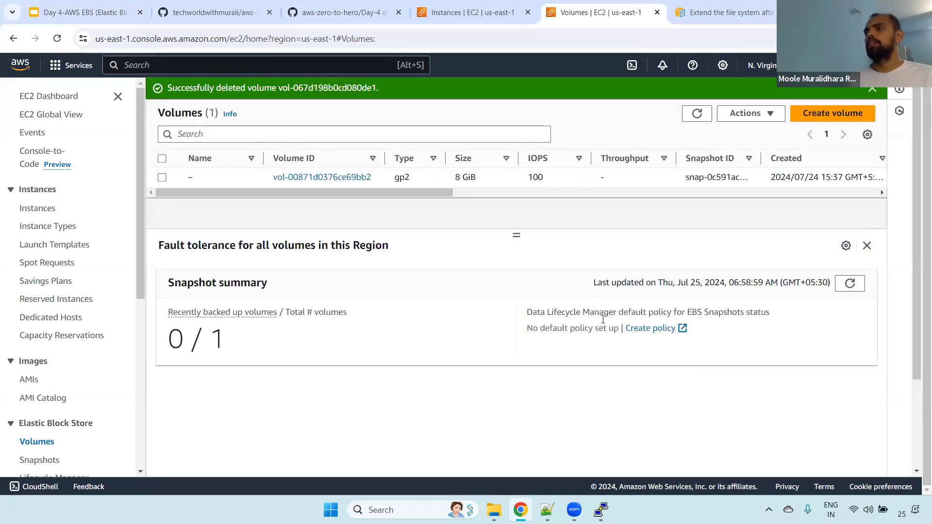
{"action": "left_click_drag", "start_coordinate": [425, 192], "coordinate": [86, 208]}
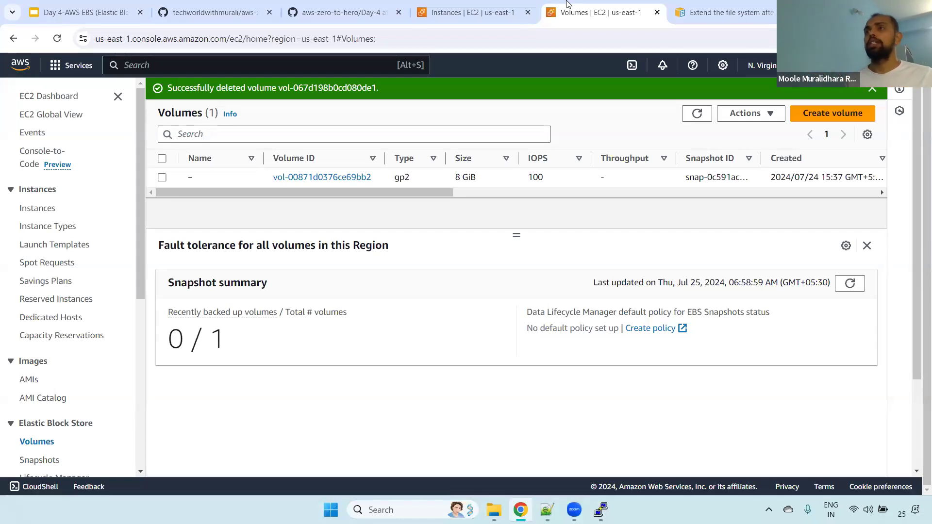
Step: Switch to the Day-4 GitHub notes and find the lab session on attaching an EBS volume to a Windows EC2 instance
{"action": "left_click", "coordinate": [360, 4]}
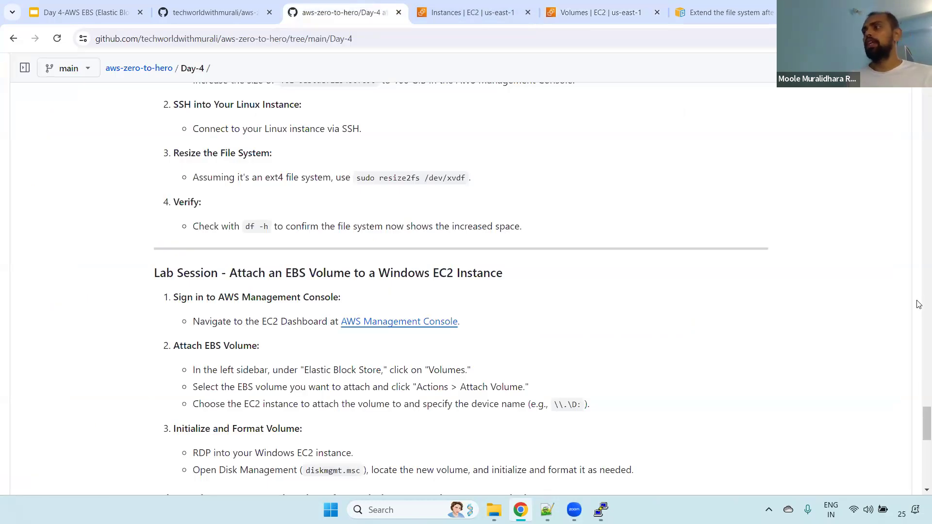
{"action": "scroll", "coordinate": [918, 304], "scroll_direction": "down", "scroll_amount": 10}
{"action": "scroll", "coordinate": [919, 247], "scroll_direction": "up", "scroll_amount": 12}
{"action": "left_click_drag", "start_coordinate": [916, 113], "coordinate": [918, 492]}
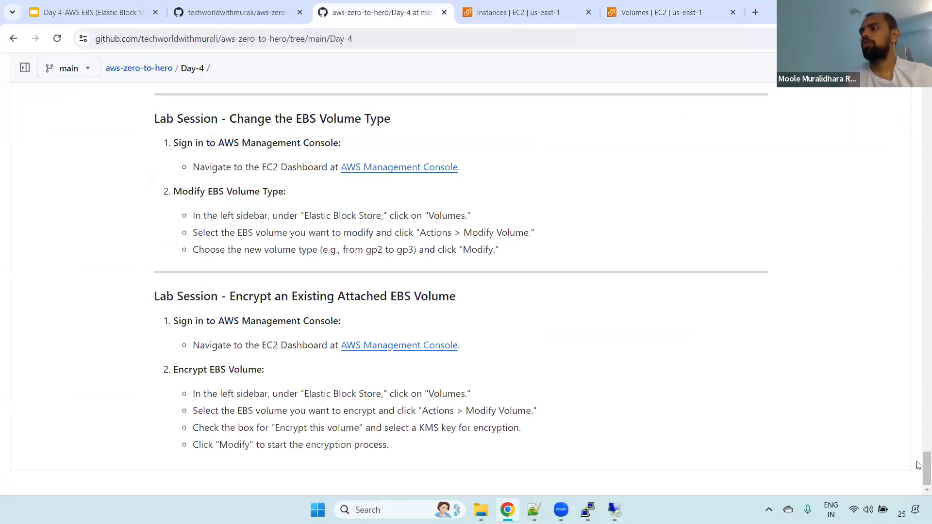
{"action": "left_click_drag", "start_coordinate": [918, 464], "coordinate": [916, 418]}
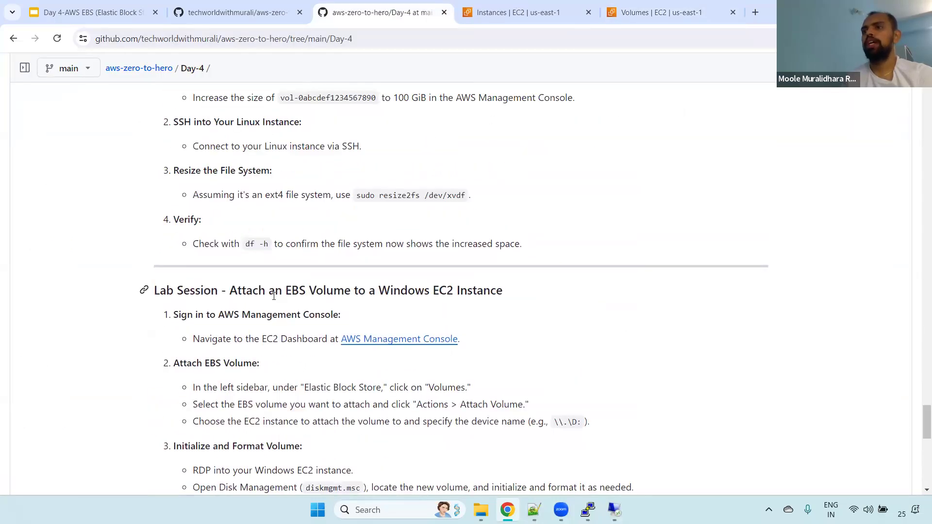
{"action": "left_click_drag", "start_coordinate": [234, 291], "coordinate": [504, 303]}
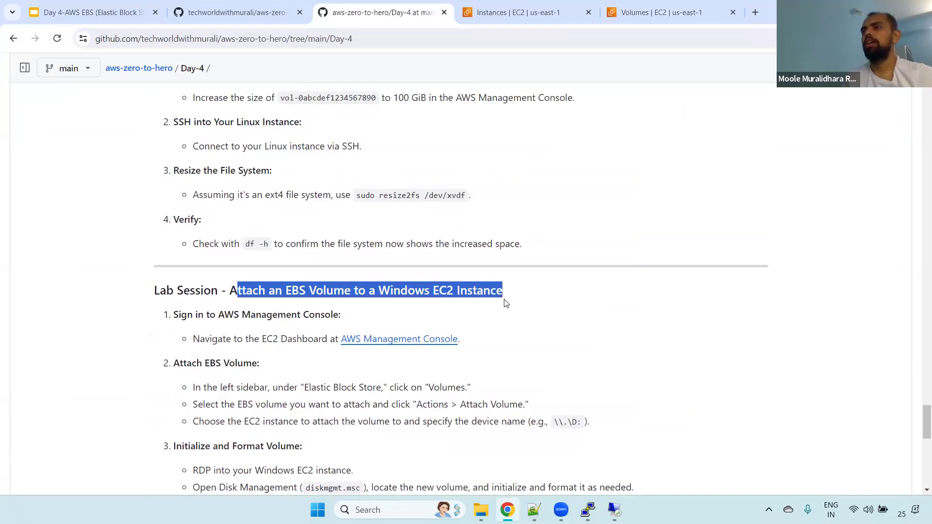
Step: Check the Windows server's Availability Zone in the EC2 instances list
{"action": "left_click", "coordinate": [520, 12]}
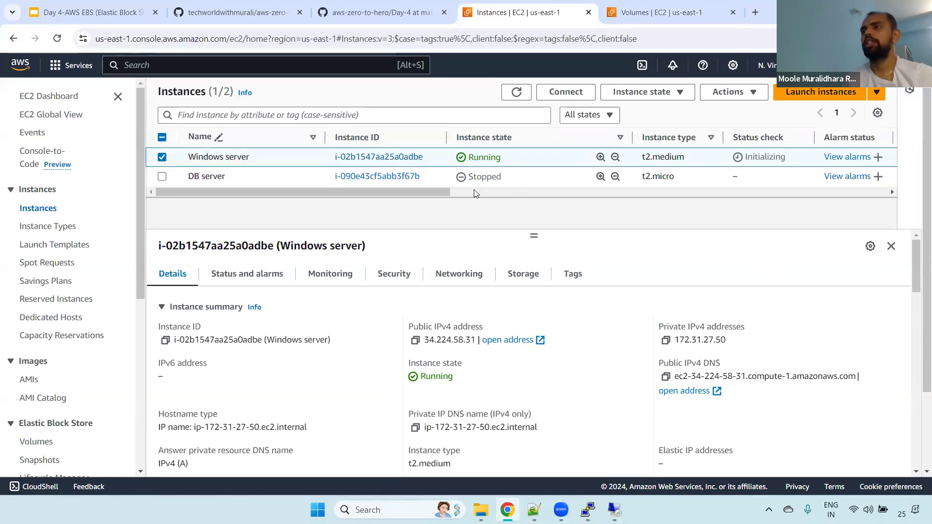
{"action": "scroll", "coordinate": [624, 194], "scroll_direction": "right", "scroll_amount": 10}
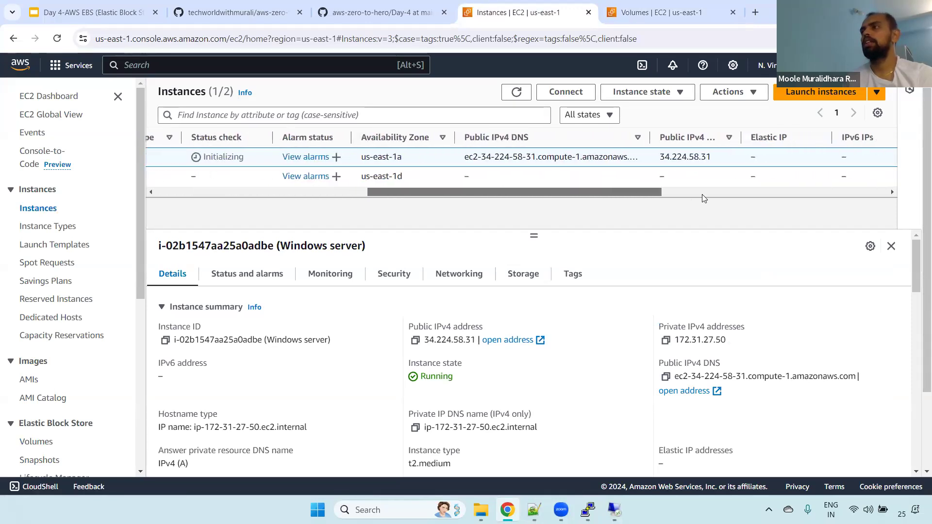
{"action": "scroll", "coordinate": [397, 166], "scroll_direction": "left", "scroll_amount": 2}
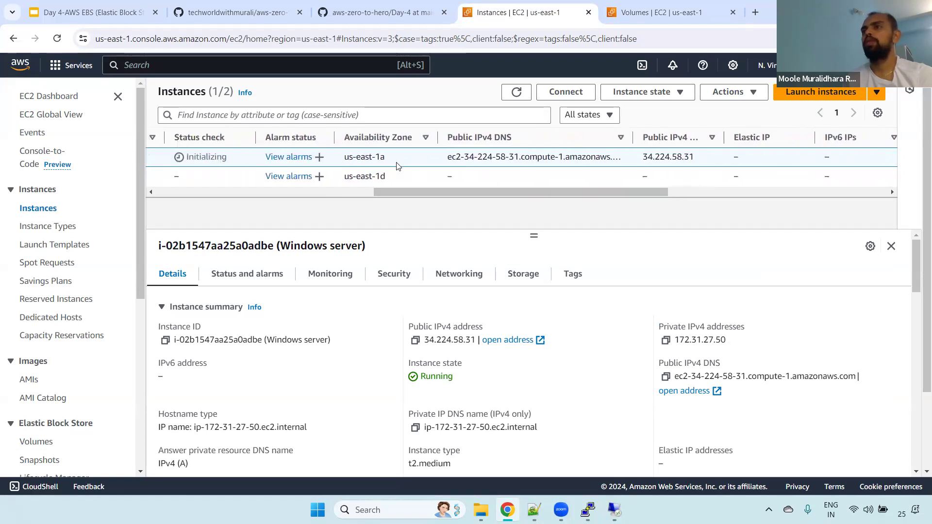
{"action": "triple_click", "coordinate": [339, 158]}
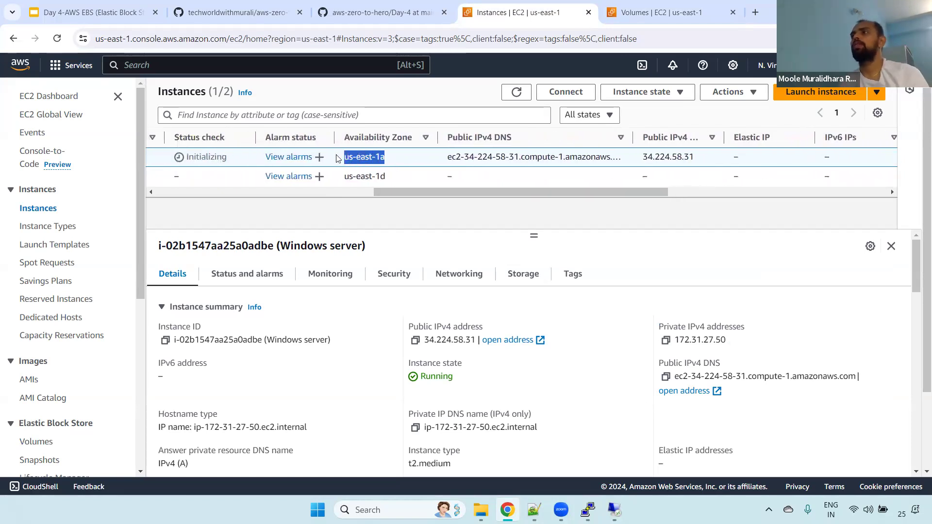
Step: Start creating a 100 GiB General Purpose SSD (gp2) volume in Availability Zone us-east-1a from the EC2 volumes page
{"action": "left_click", "coordinate": [678, 10]}
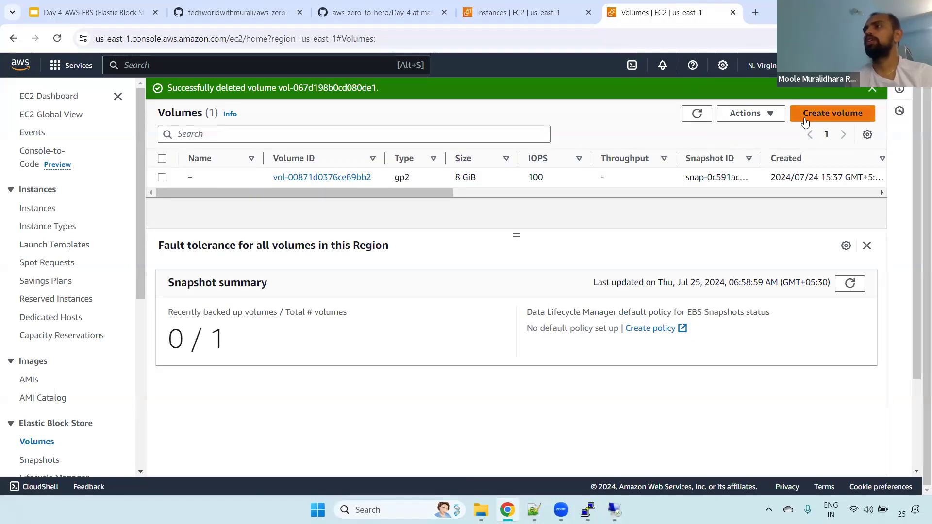
{"action": "left_click", "coordinate": [822, 115]}
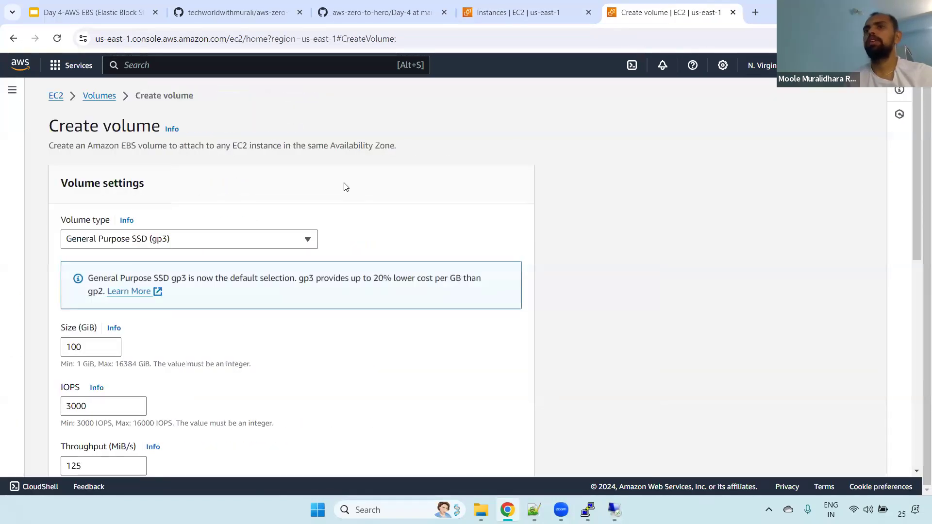
{"action": "left_click", "coordinate": [211, 242]}
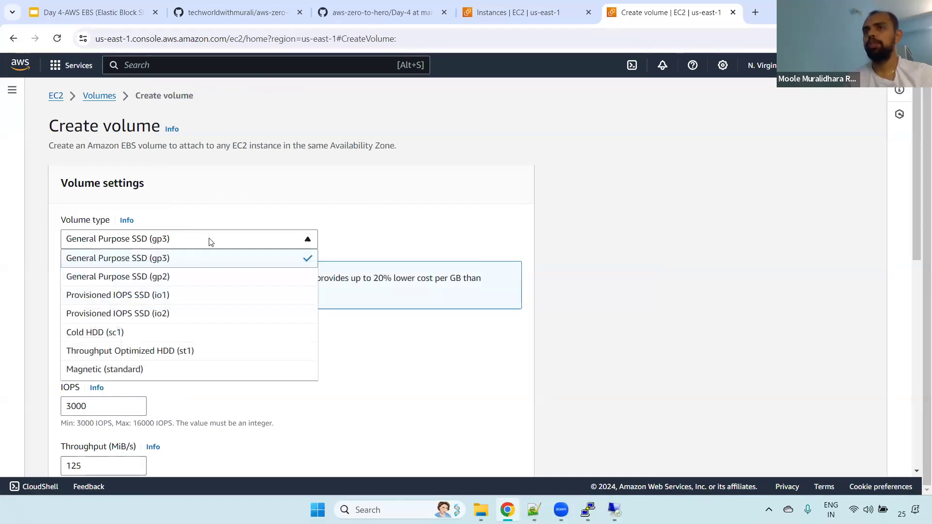
{"action": "left_click", "coordinate": [175, 277]}
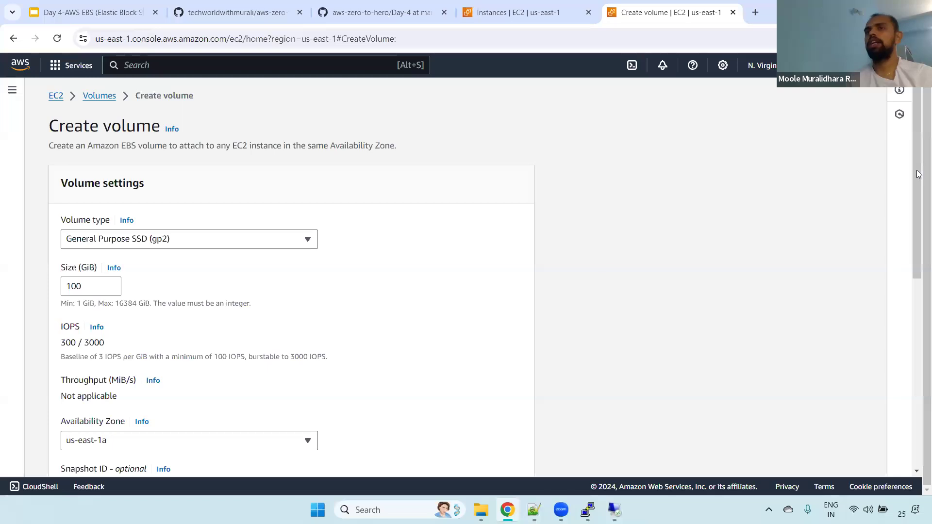
{"action": "scroll", "coordinate": [668, 223], "scroll_direction": "down", "scroll_amount": 2}
{"action": "left_click_drag", "start_coordinate": [76, 167], "coordinate": [62, 167]}
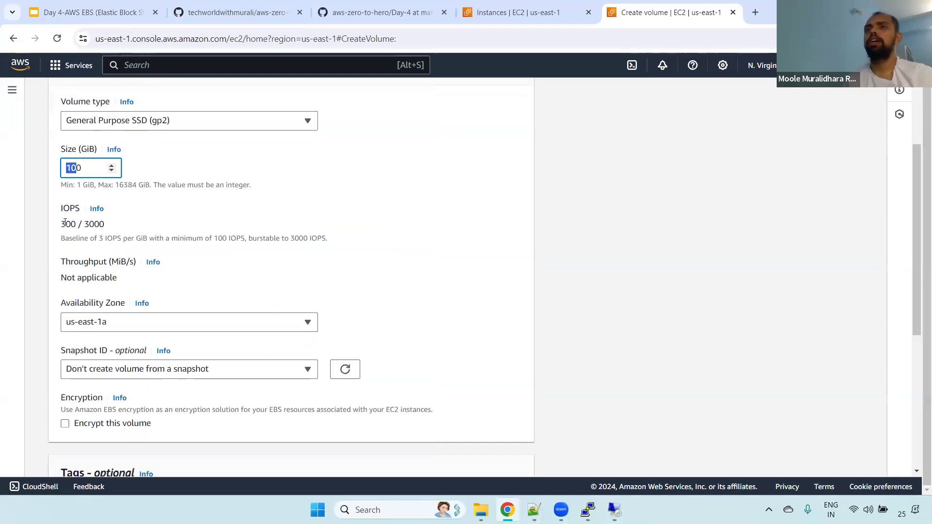
{"action": "left_click_drag", "start_coordinate": [56, 208], "coordinate": [148, 231]}
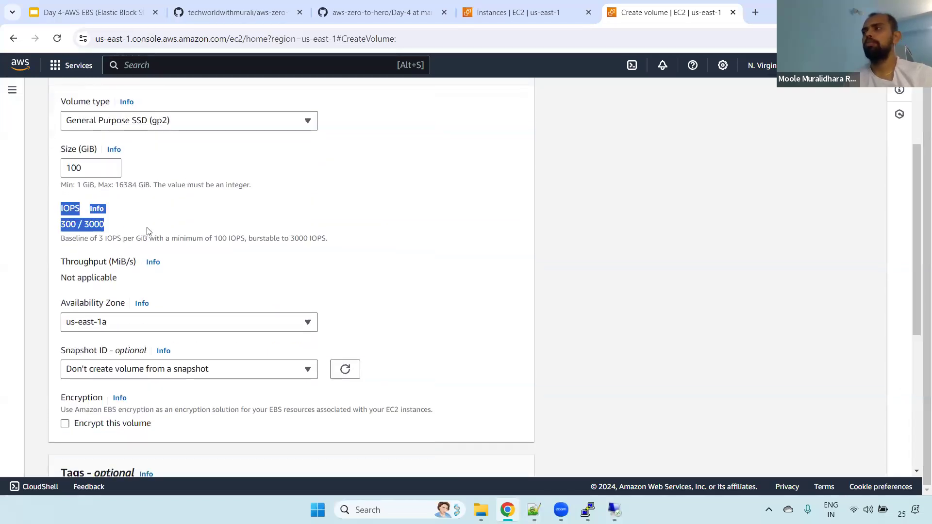
{"action": "left_click_drag", "start_coordinate": [54, 262], "coordinate": [149, 271]}
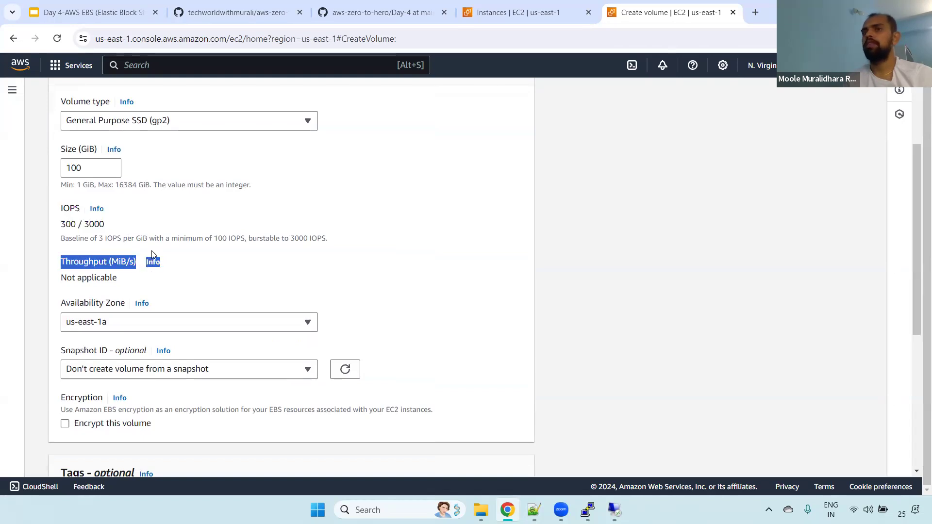
{"action": "left_click", "coordinate": [114, 323]}
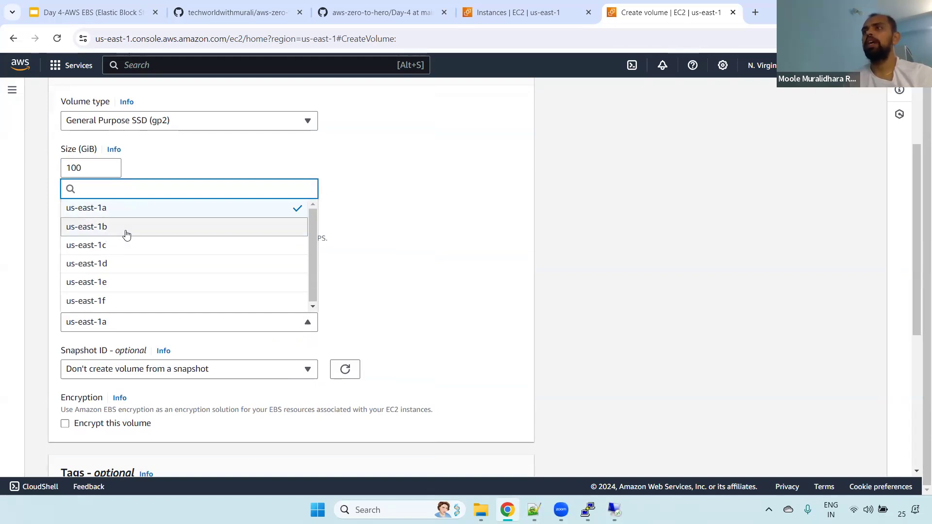
{"action": "left_click", "coordinate": [152, 211]}
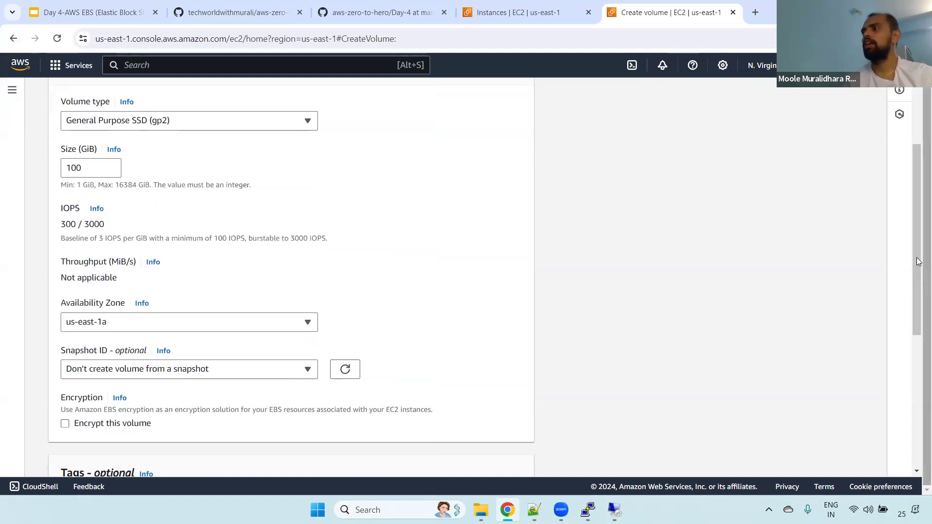
Step: Tag the new volume with key Name and value windows-volume, and create it
{"action": "scroll", "coordinate": [915, 281], "scroll_direction": "down", "scroll_amount": 5}
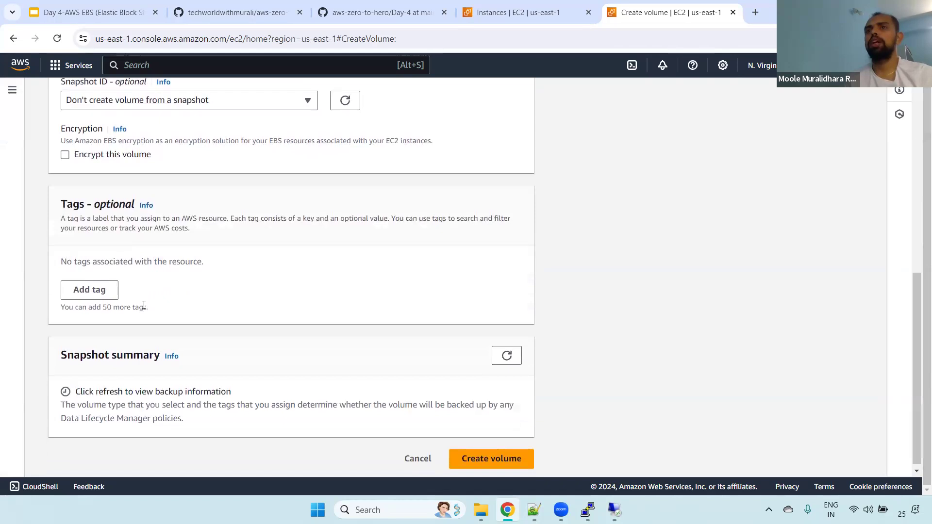
{"action": "left_click", "coordinate": [93, 290]}
{"action": "type", "text": "Name"}
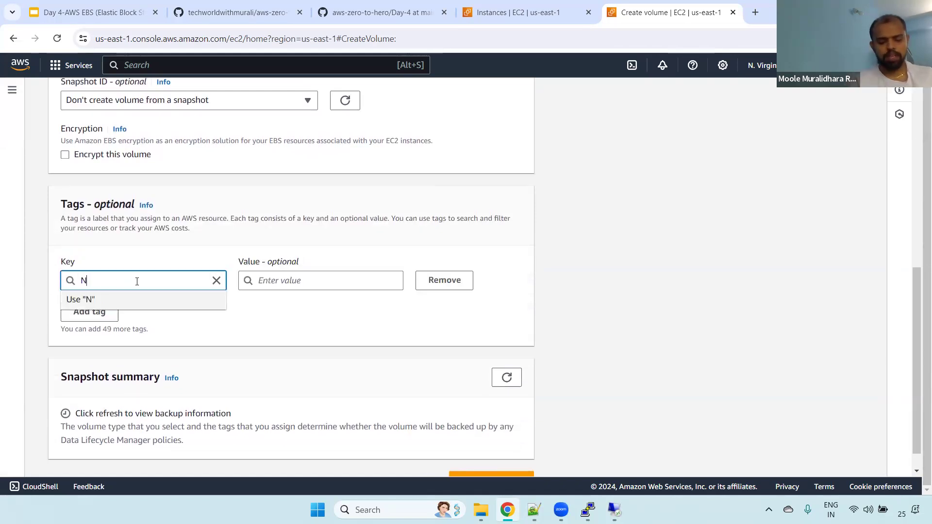
{"action": "left_click", "coordinate": [273, 280]}
{"action": "type", "text": "windows-"}
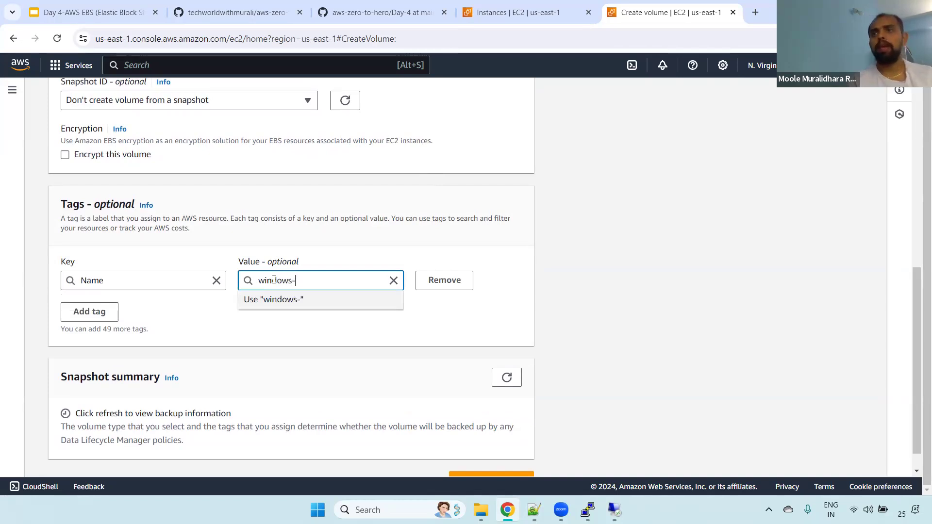
{"action": "type", "text": "volume"}
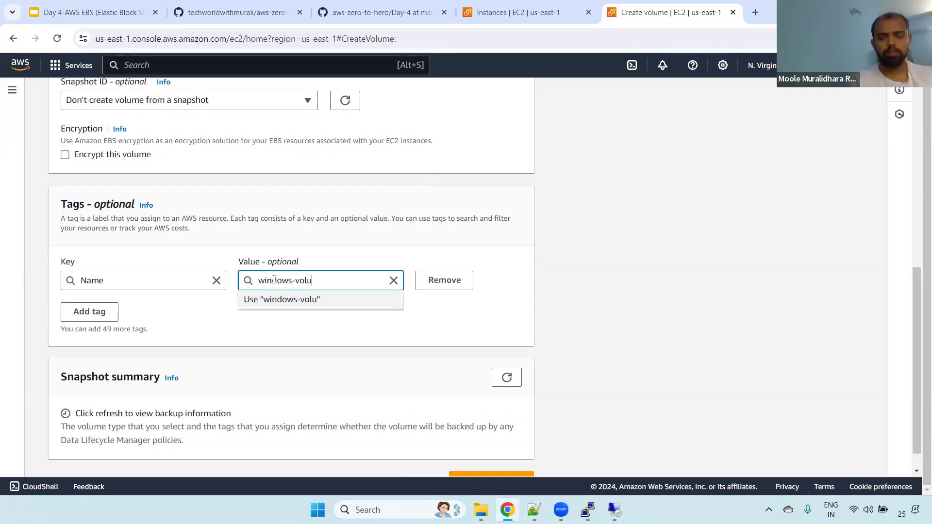
{"action": "left_click", "coordinate": [283, 300]}
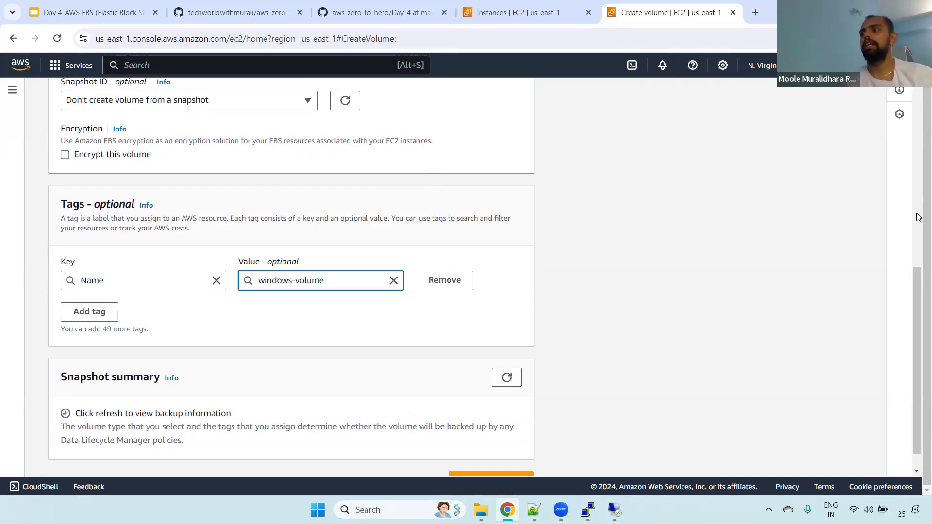
{"action": "scroll", "coordinate": [919, 280], "scroll_direction": "down", "scroll_amount": 1}
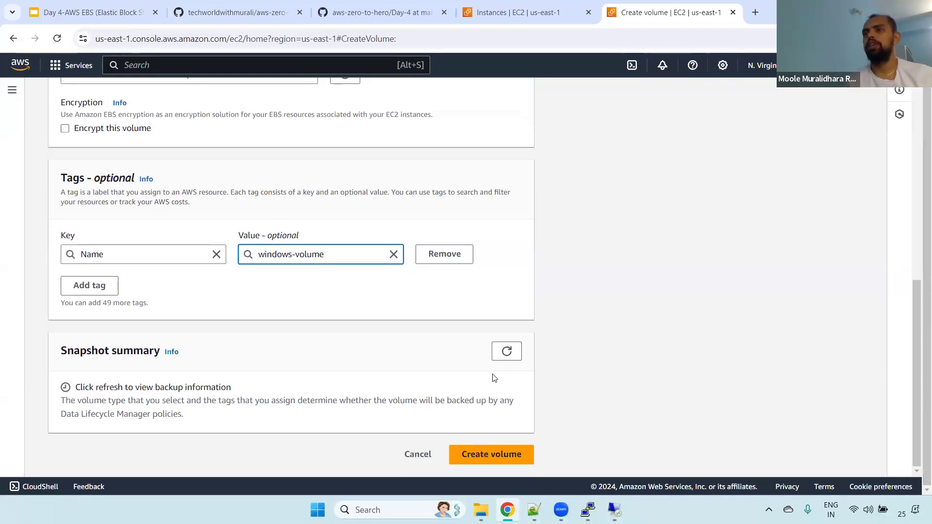
{"action": "left_click", "coordinate": [502, 453]}
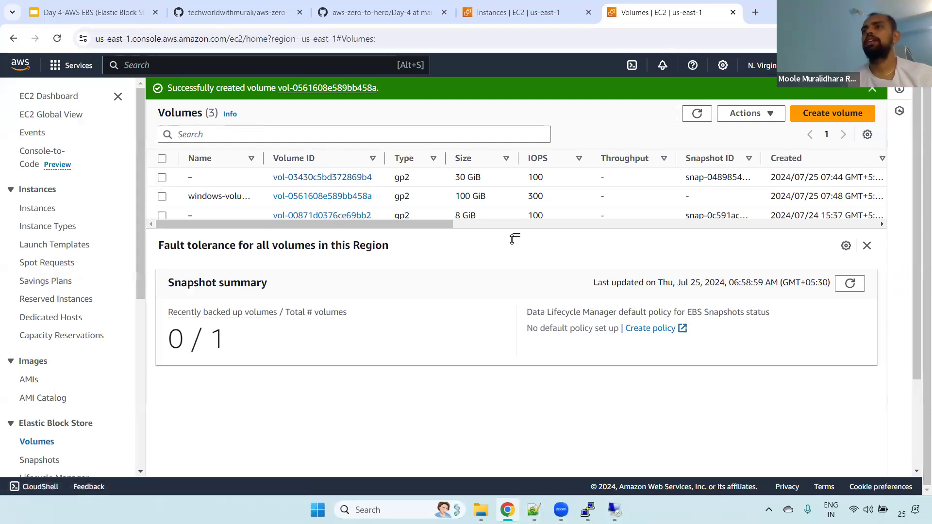
Step: Enlarge the volumes list area, look through its columns and select windows-volume
{"action": "left_click_drag", "start_coordinate": [521, 290], "coordinate": [517, 321]}
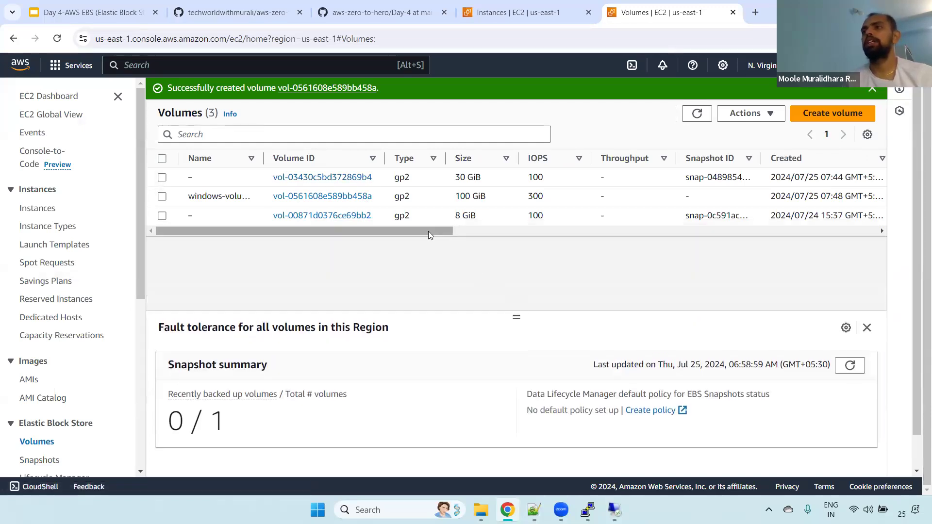
{"action": "left_click_drag", "start_coordinate": [428, 233], "coordinate": [811, 231]}
{"action": "left_click_drag", "start_coordinate": [331, 242], "coordinate": [270, 218]}
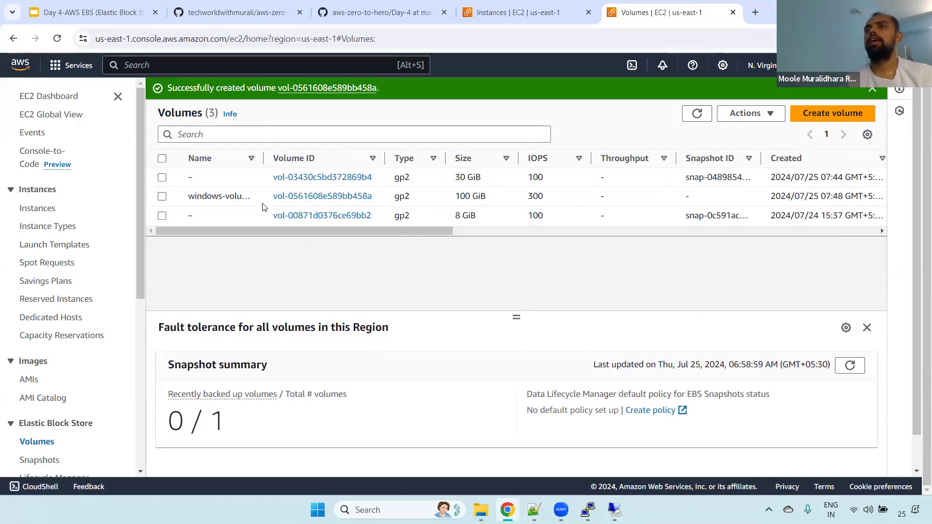
{"action": "left_click", "coordinate": [162, 196]}
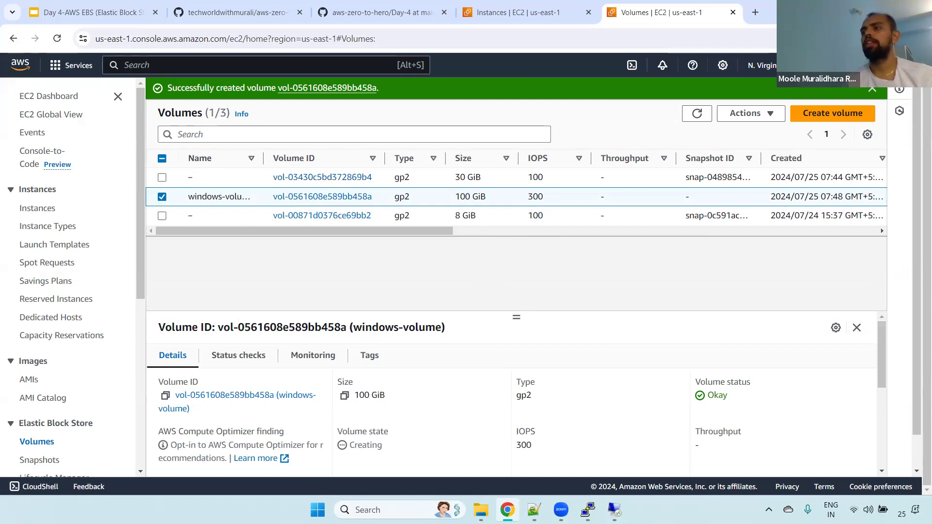
Step: Switch to the Windows server's Remote Desktop session, check the drives under This PC in File Explorer, and return to the EC2 volumes list
{"action": "left_click", "coordinate": [614, 510]}
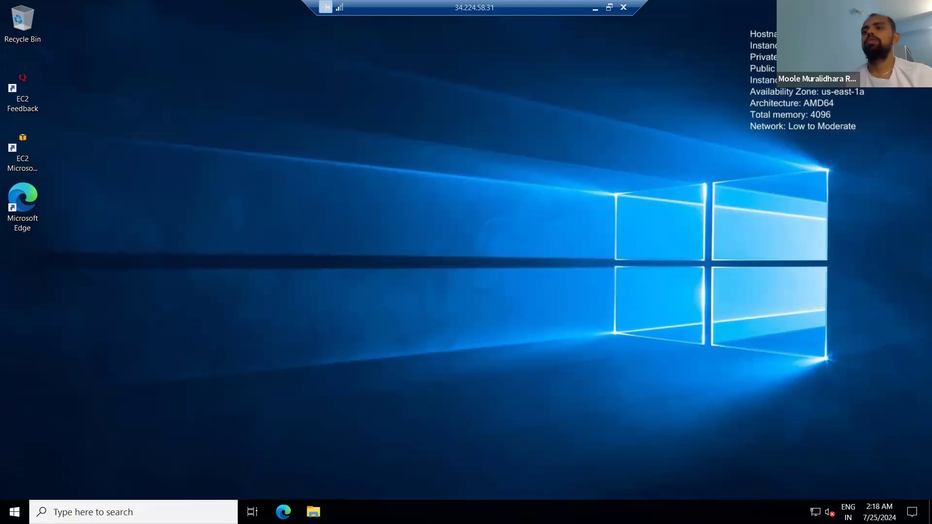
{"action": "left_click", "coordinate": [313, 512]}
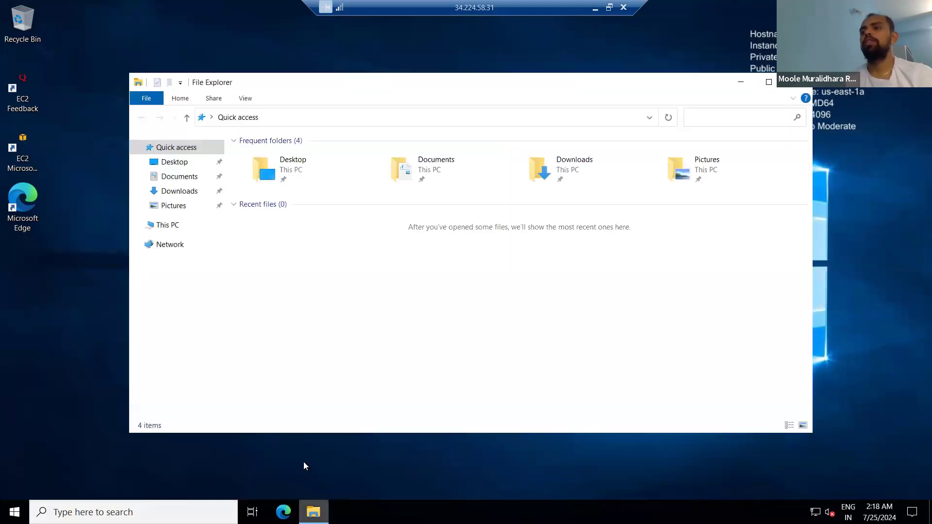
{"action": "left_click", "coordinate": [167, 226]}
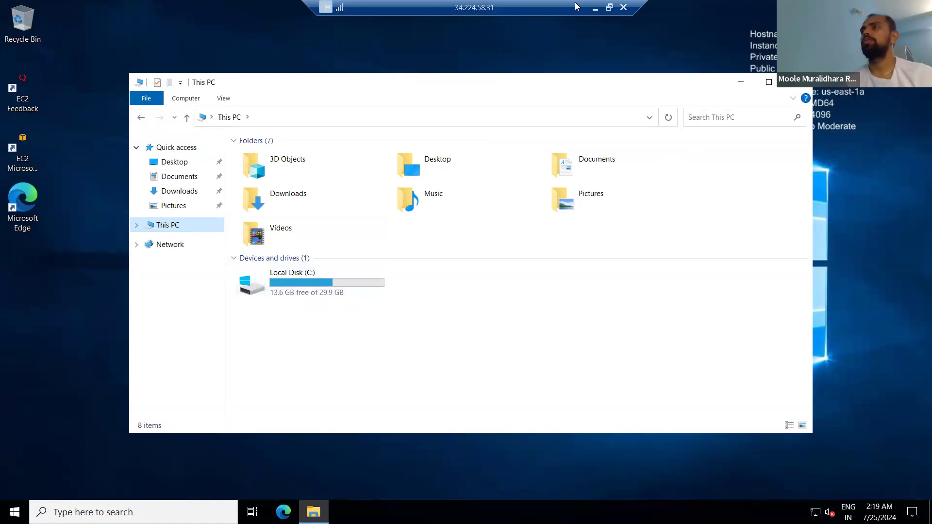
{"action": "left_click", "coordinate": [595, 7]}
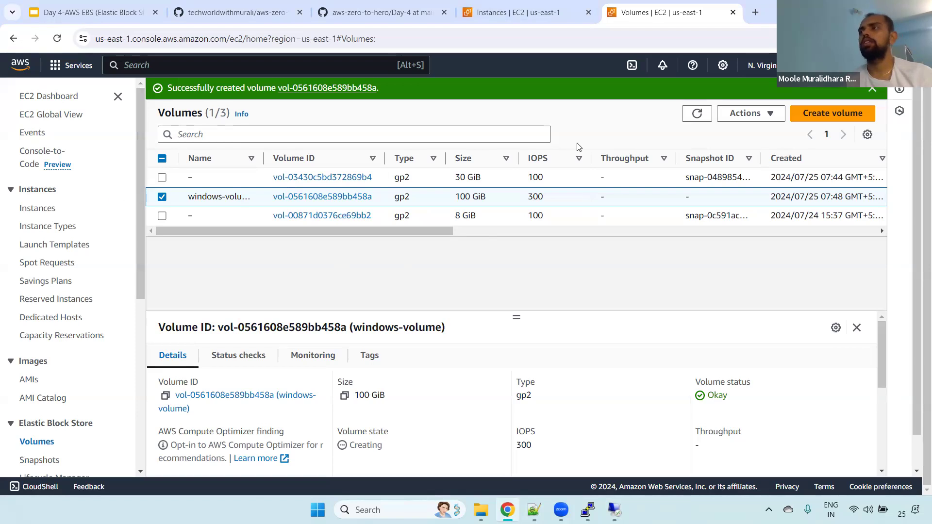
Step: Refresh the EC2 volumes list and select windows-volume again
{"action": "left_click", "coordinate": [757, 114]}
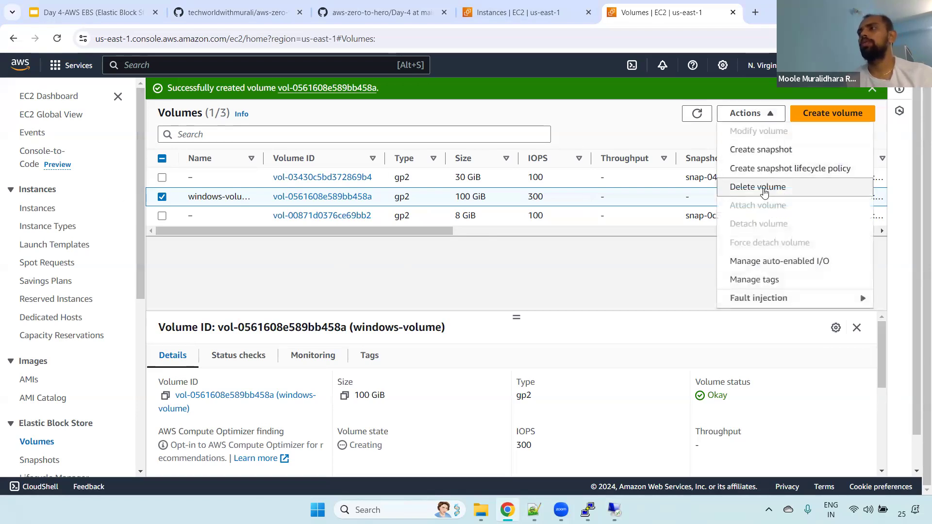
{"action": "left_click", "coordinate": [698, 115]}
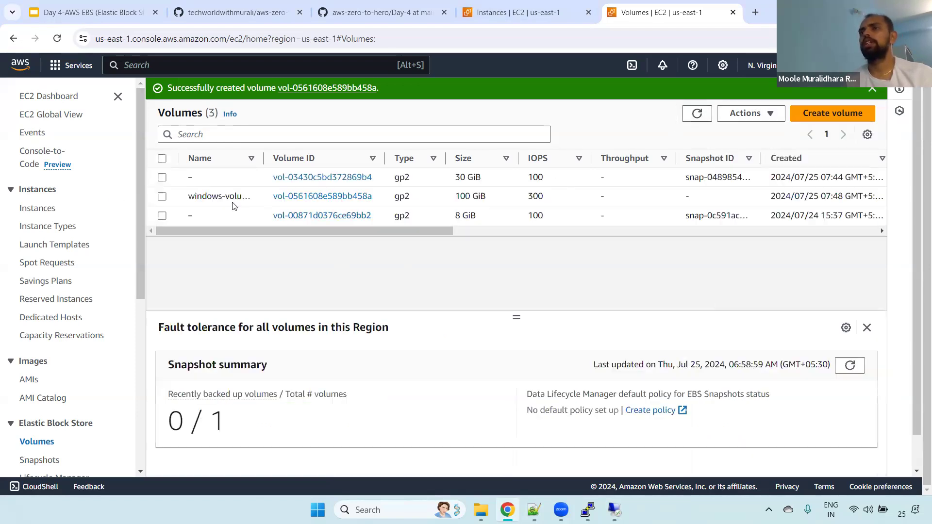
{"action": "left_click", "coordinate": [162, 197]}
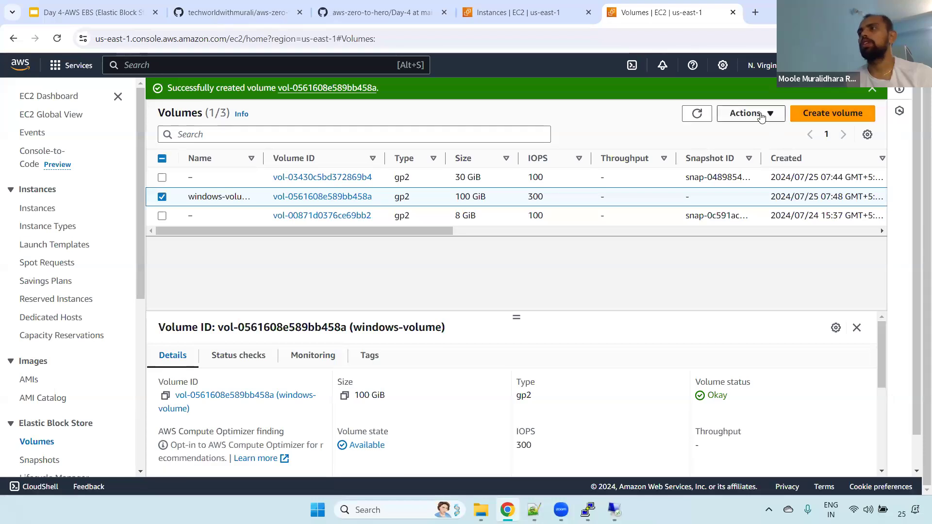
Step: Attach windows-volume to the running Windows server instance with device name xvdb
{"action": "left_click", "coordinate": [757, 114]}
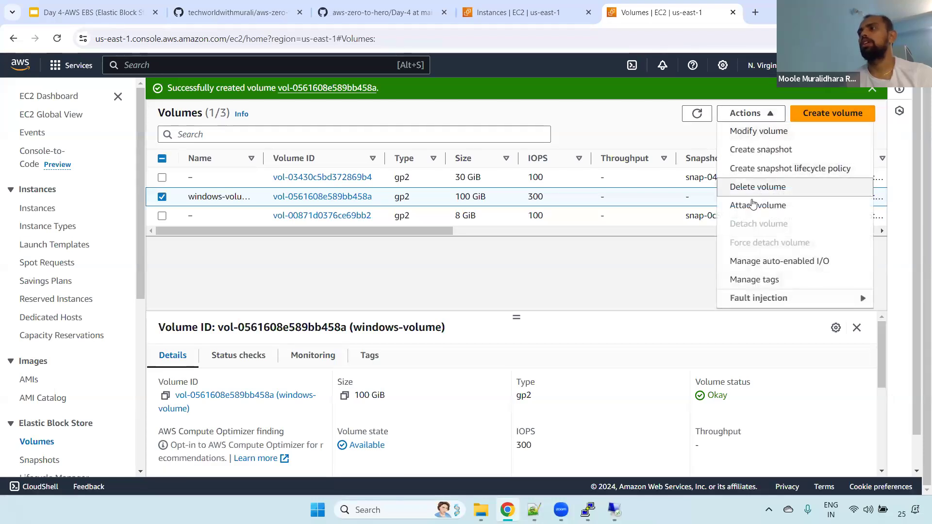
{"action": "left_click", "coordinate": [767, 208]}
{"action": "left_click", "coordinate": [203, 324]}
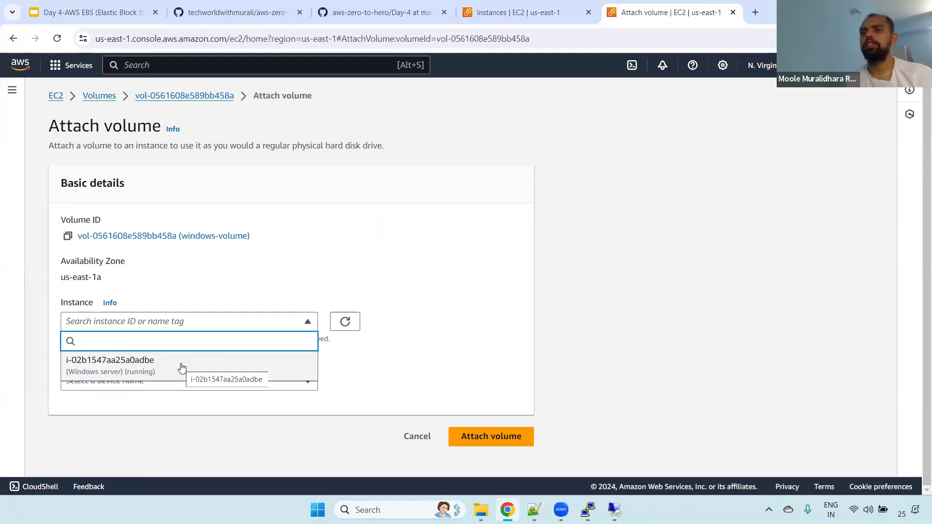
{"action": "left_click", "coordinate": [152, 365]}
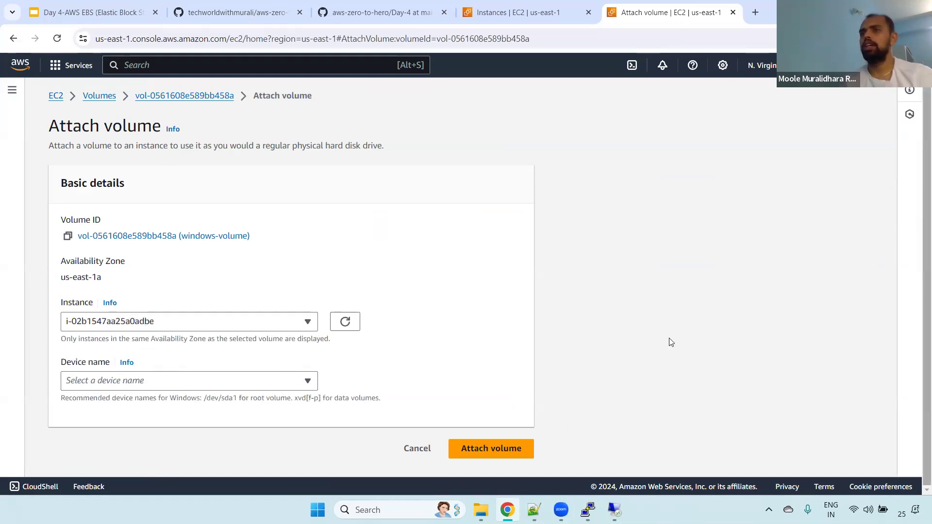
{"action": "left_click", "coordinate": [160, 383]}
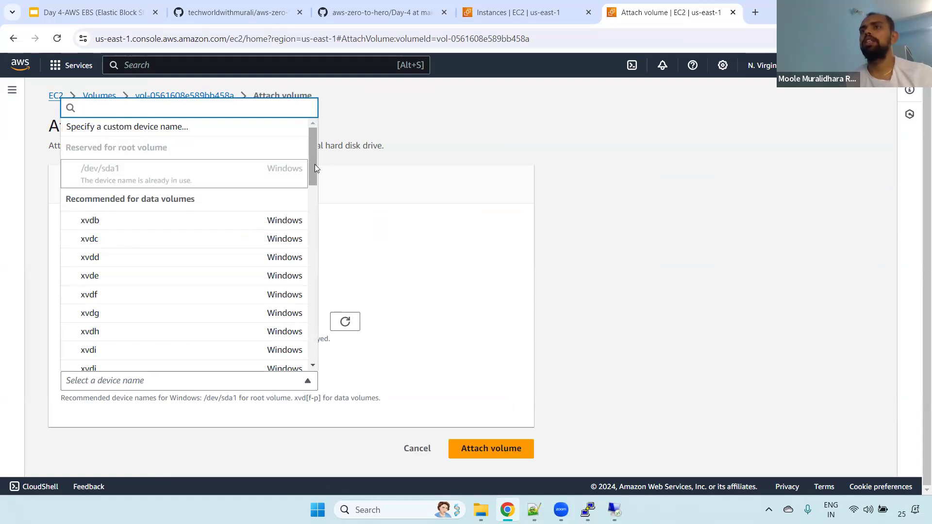
{"action": "left_click", "coordinate": [156, 221]}
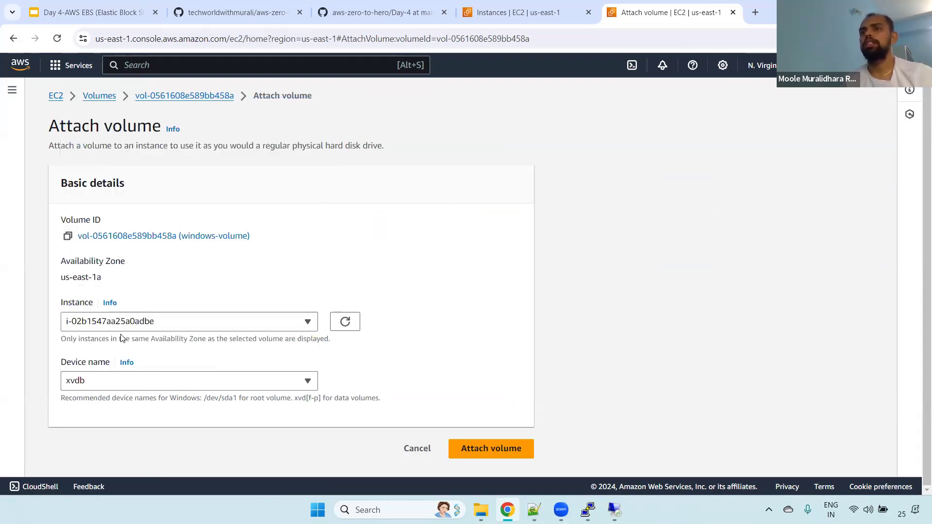
{"action": "left_click", "coordinate": [487, 450]}
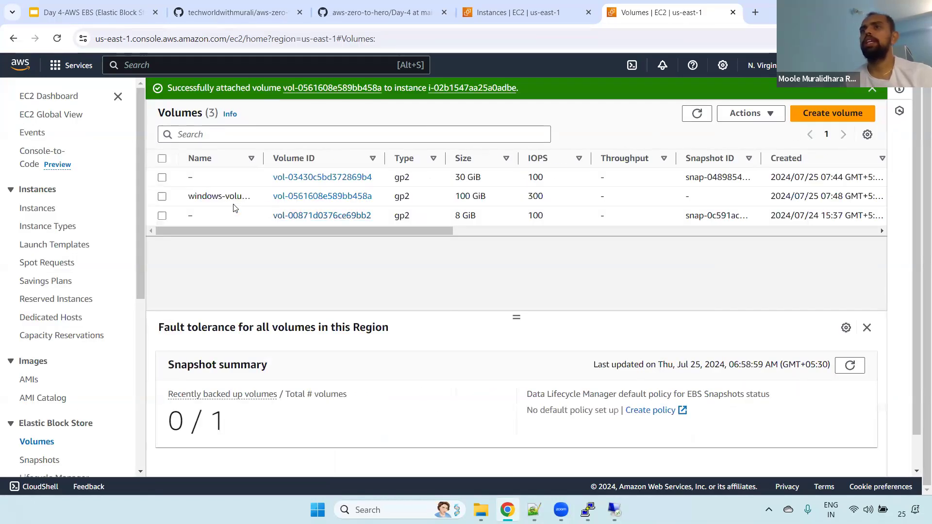
Step: Check the volume state of windows-volume in the volumes list and select its row
{"action": "left_click_drag", "start_coordinate": [427, 231], "coordinate": [679, 238]}
{"action": "left_click_drag", "start_coordinate": [589, 196], "coordinate": [509, 197]}
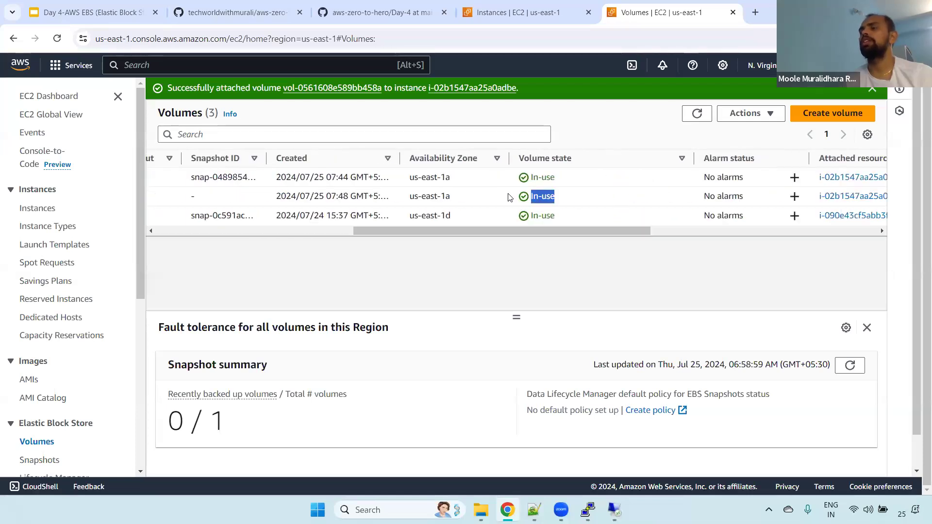
{"action": "left_click", "coordinate": [510, 197]}
Step: Switch to the Windows server's Remote Desktop session and check the drives listed under This PC
{"action": "left_click", "coordinate": [614, 509]}
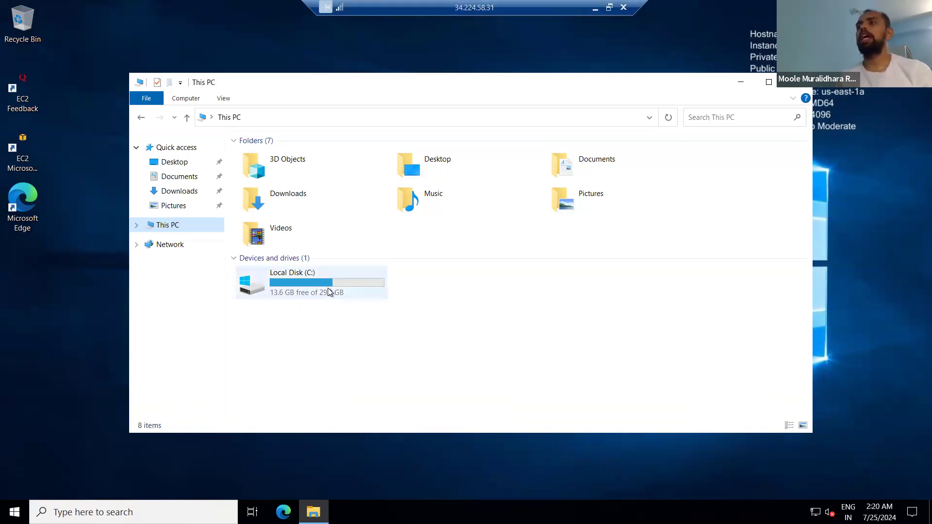
{"action": "left_click", "coordinate": [592, 7]}
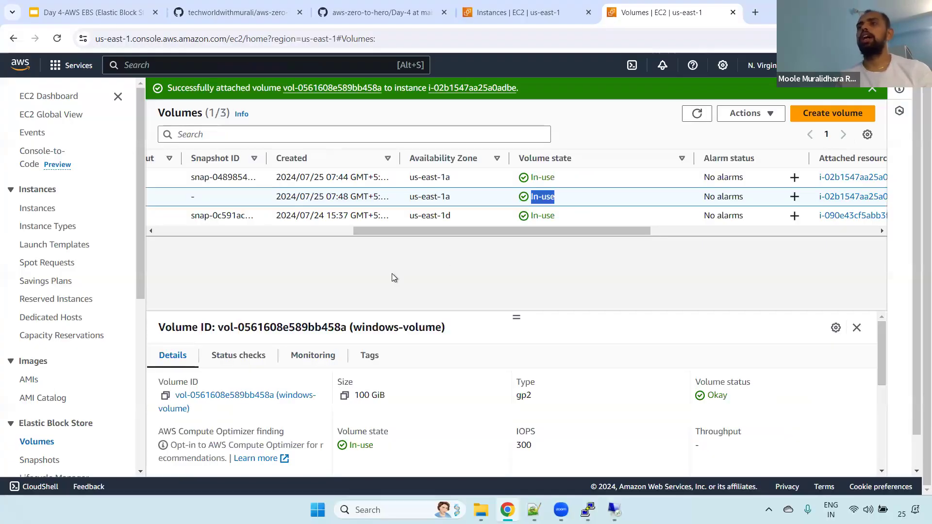
{"action": "key", "text": "alt+Tab"}
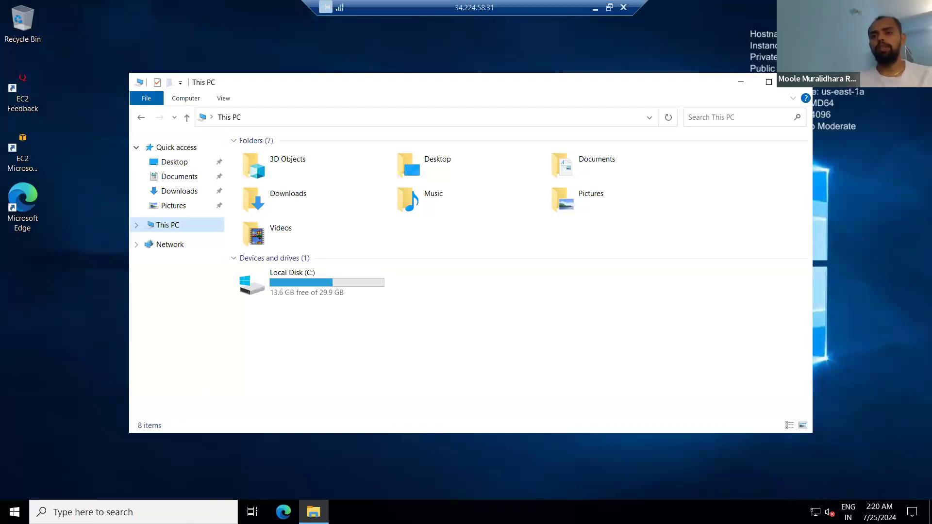
{"action": "left_click", "coordinate": [133, 512]}
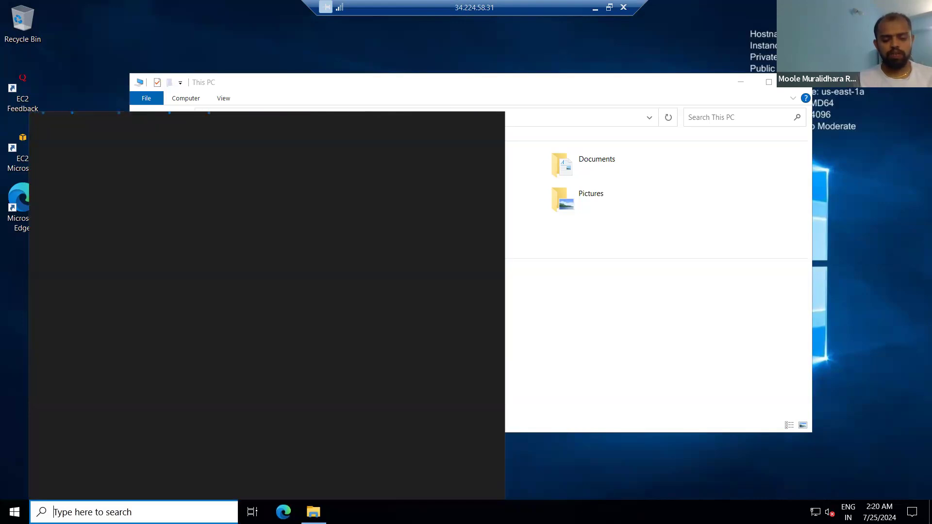
{"action": "type", "text": "devic"}
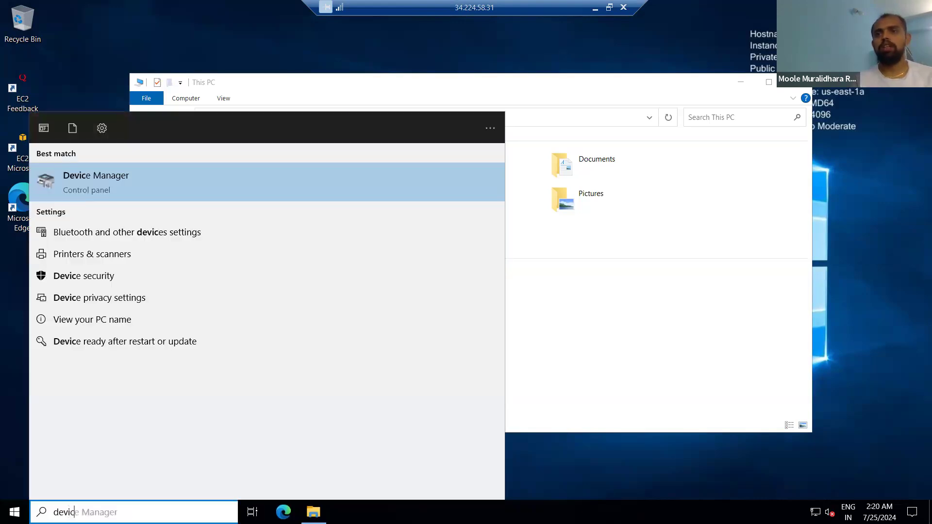
{"action": "left_click", "coordinate": [97, 181]}
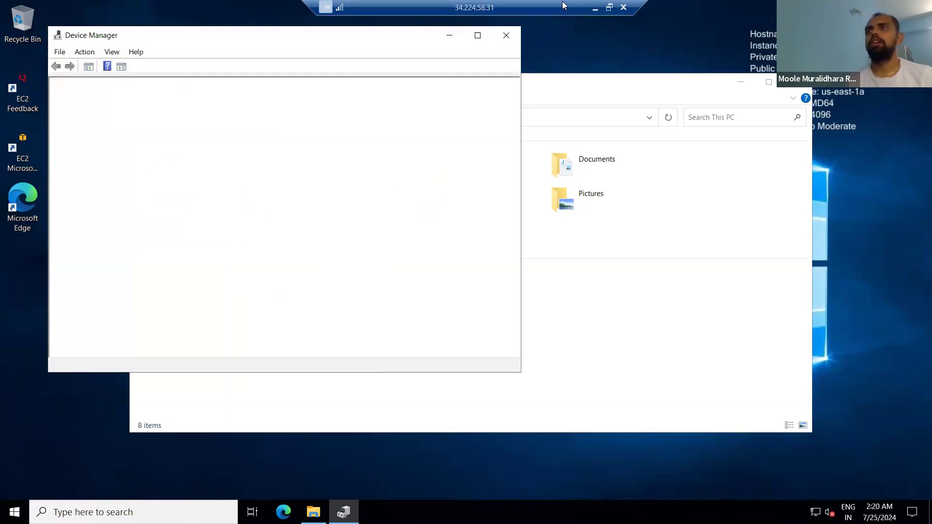
{"action": "left_click", "coordinate": [506, 35]}
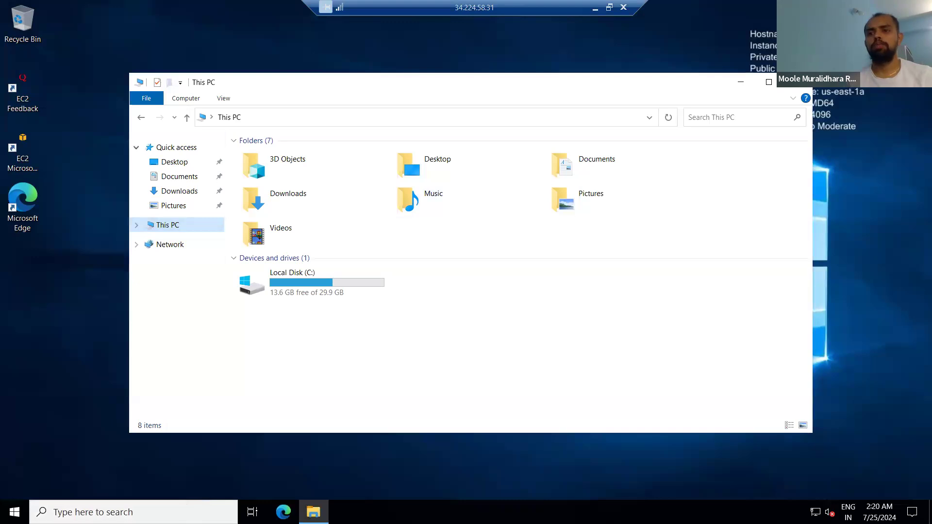
Step: Search the server for "disk", open the tool to create and format hard disk partitions, and maximize its window
{"action": "left_click", "coordinate": [177, 509]}
{"action": "type", "text": "disk"}
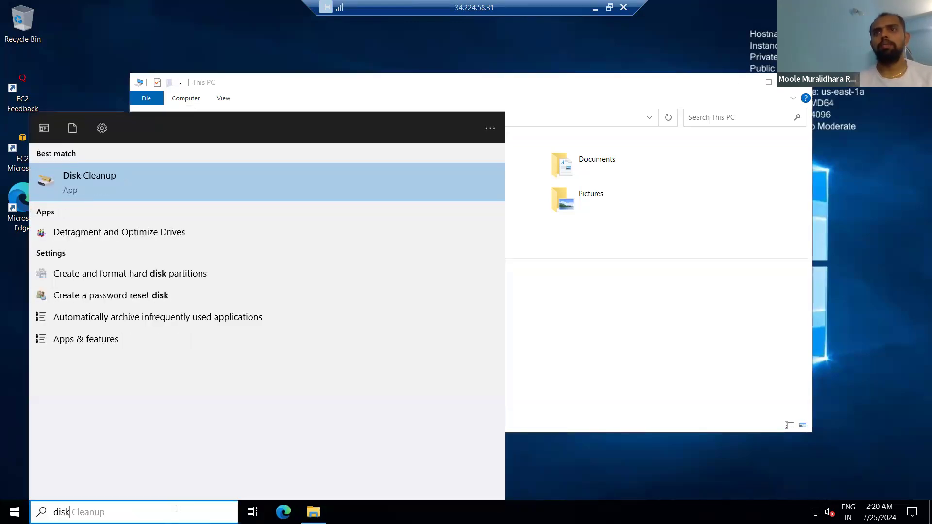
{"action": "left_click", "coordinate": [190, 274]}
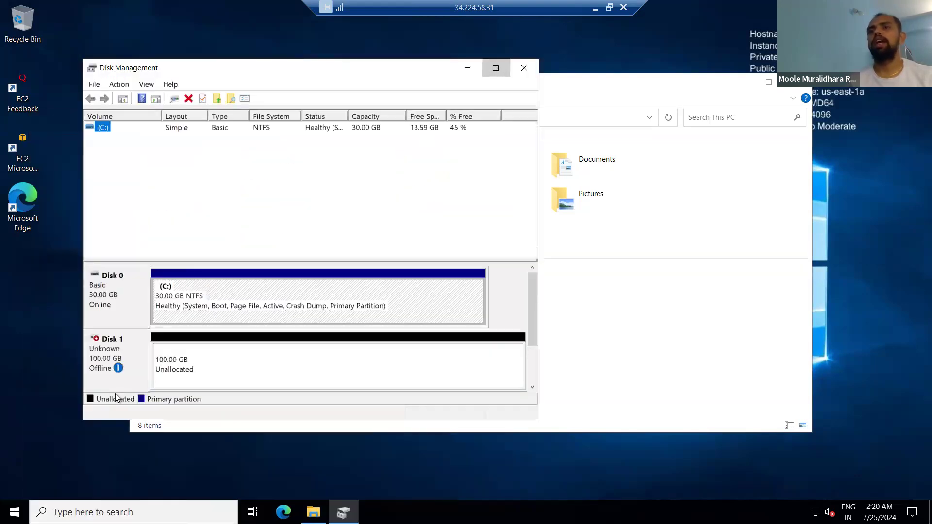
{"action": "left_click", "coordinate": [495, 67]}
Step: Bring the offline 100 GB Disk 1 online and check the drives under This PC in File Explorer
{"action": "mouse_move", "coordinate": [18, 315]}
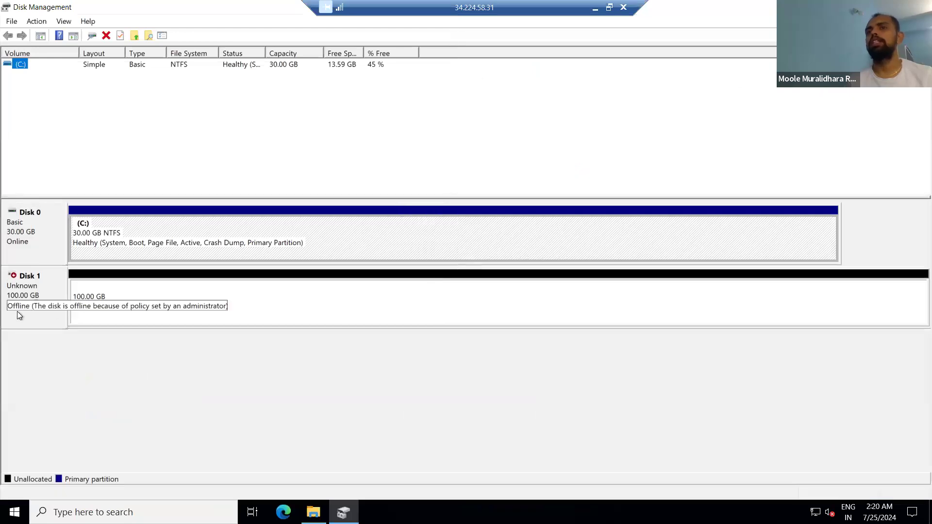
{"action": "right_click", "coordinate": [29, 287]}
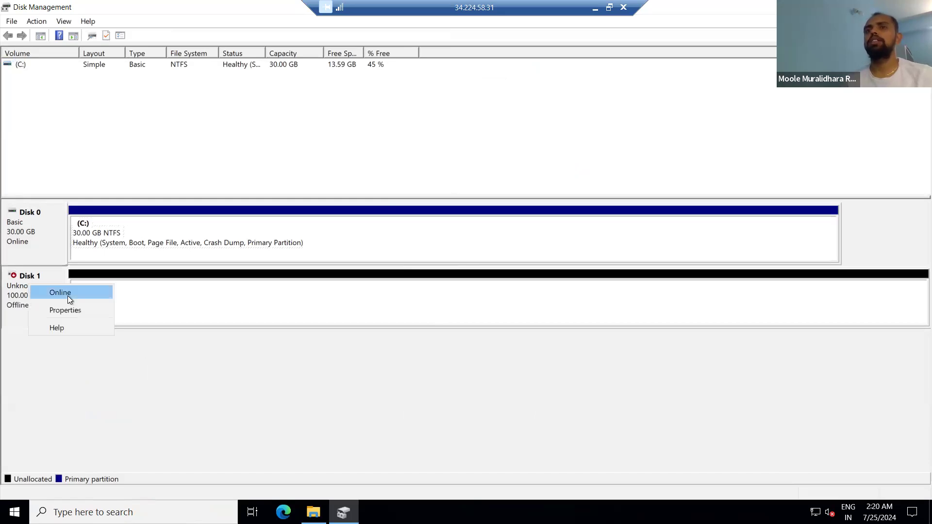
{"action": "left_click", "coordinate": [81, 295]}
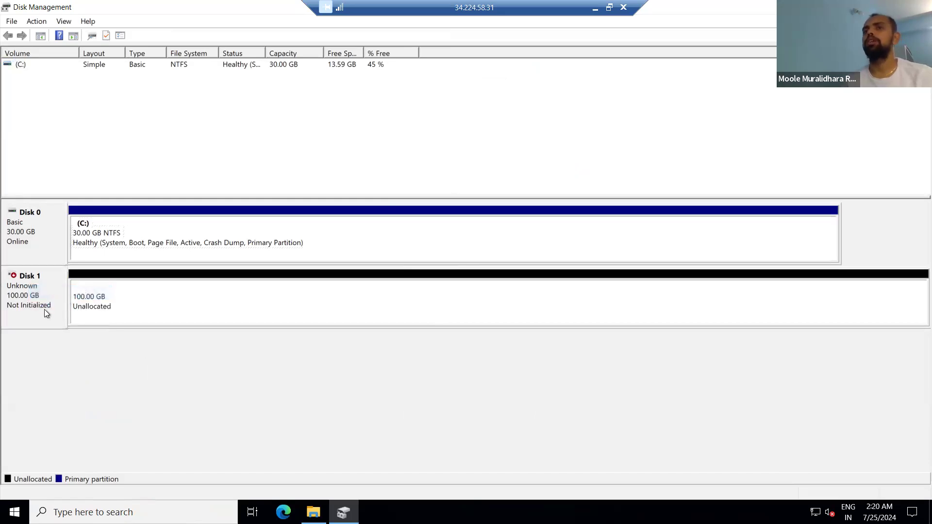
{"action": "left_click", "coordinate": [313, 512]}
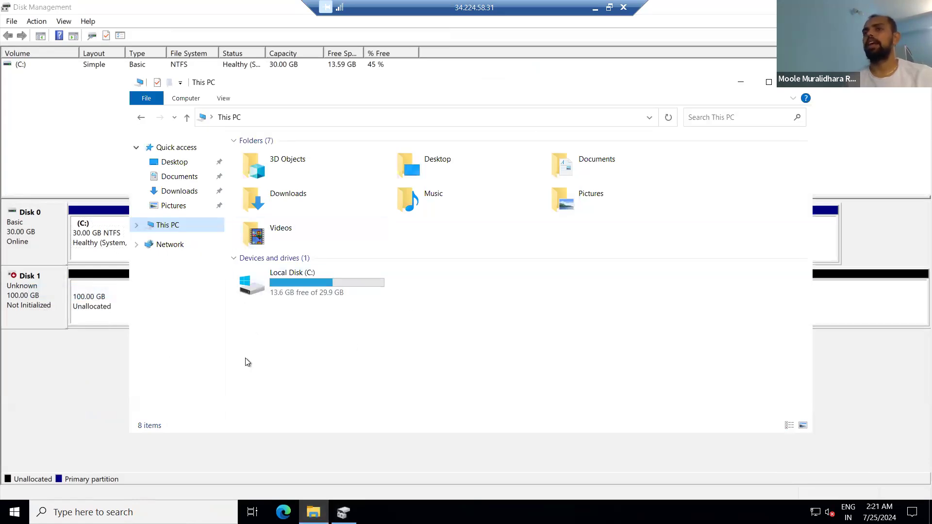
{"action": "left_click", "coordinate": [27, 305]}
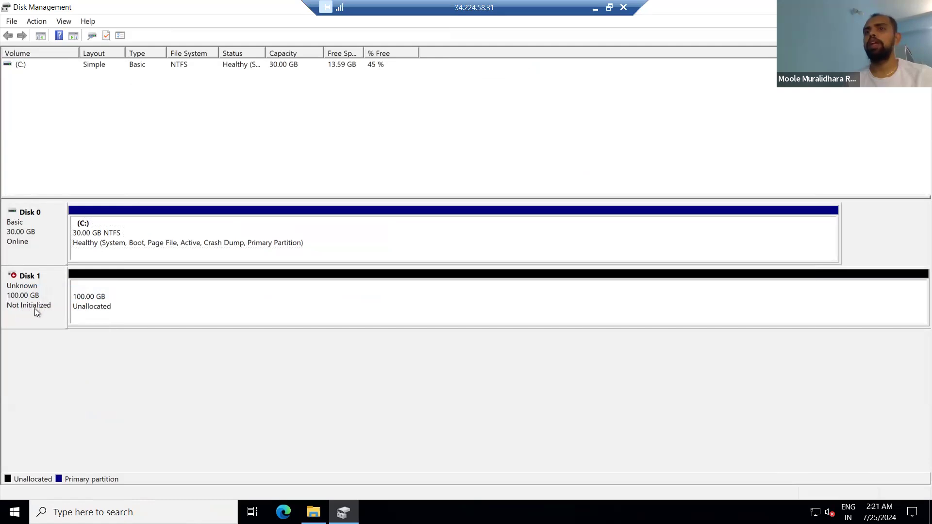
Step: Initialize Disk 1 with the GPT (GUID Partition Table) partition style
{"action": "right_click", "coordinate": [23, 294]}
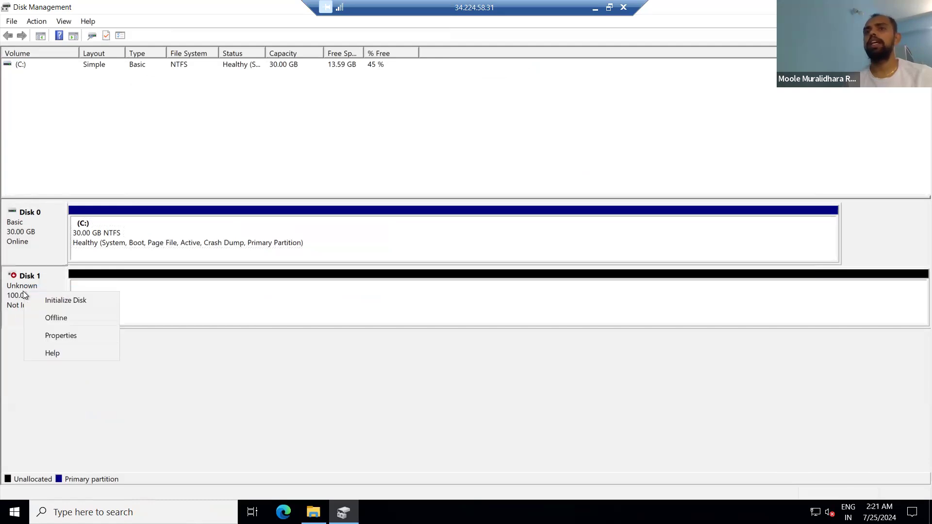
{"action": "left_click", "coordinate": [83, 303]}
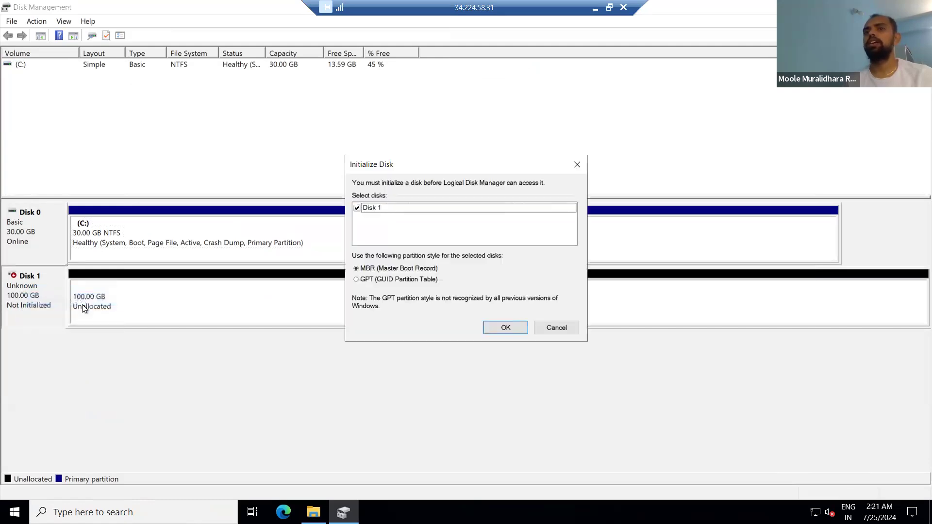
{"action": "left_click", "coordinate": [505, 331]}
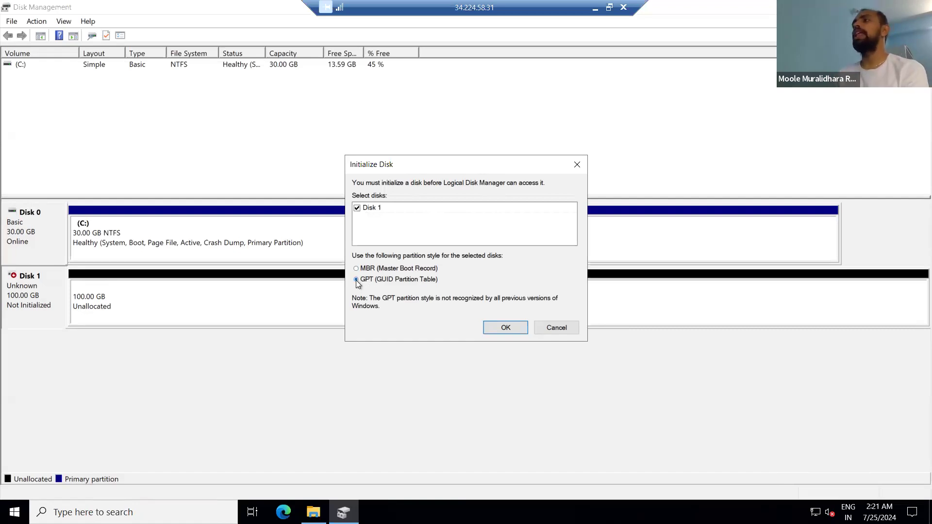
{"action": "left_click", "coordinate": [504, 330]}
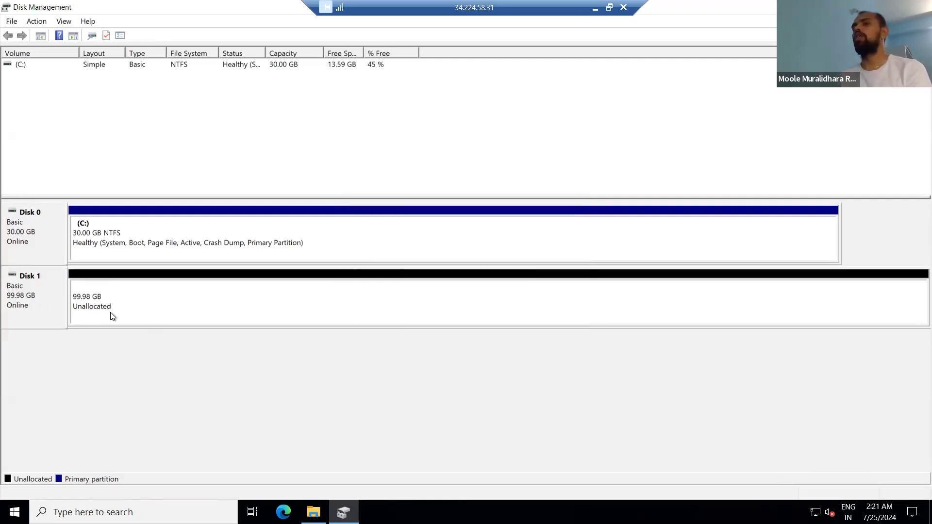
Step: Start a new simple volume in Disk 1's unallocated space, using the full size of 102382 MB
{"action": "right_click", "coordinate": [100, 303]}
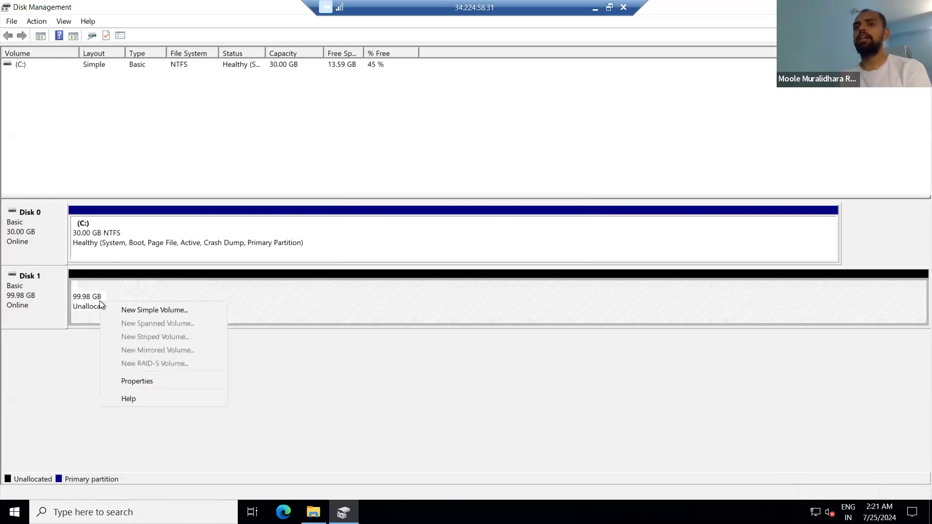
{"action": "right_click", "coordinate": [34, 290]}
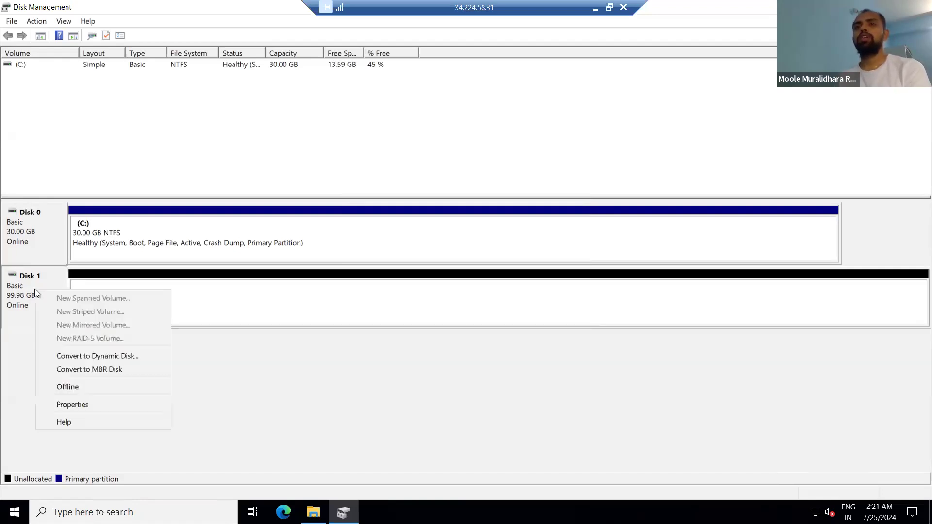
{"action": "left_click", "coordinate": [225, 297]}
{"action": "right_click", "coordinate": [224, 296]}
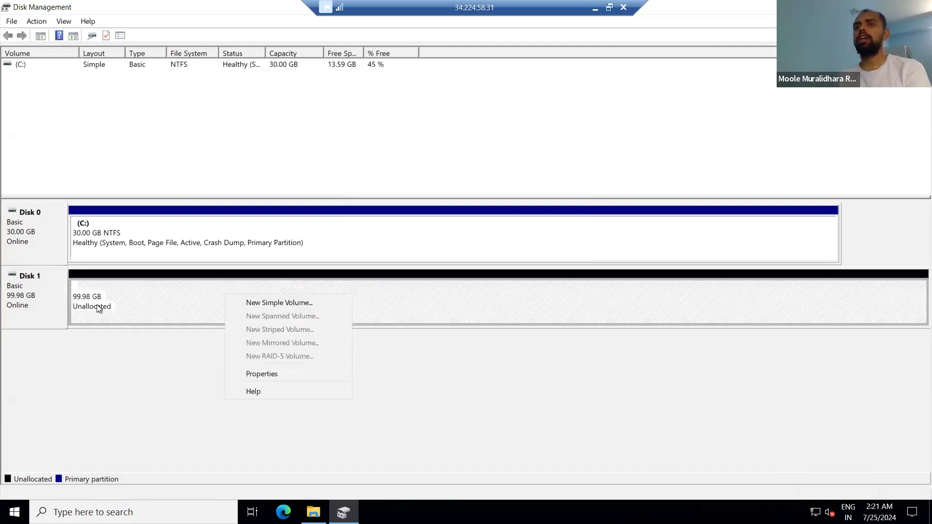
{"action": "left_click", "coordinate": [297, 305]}
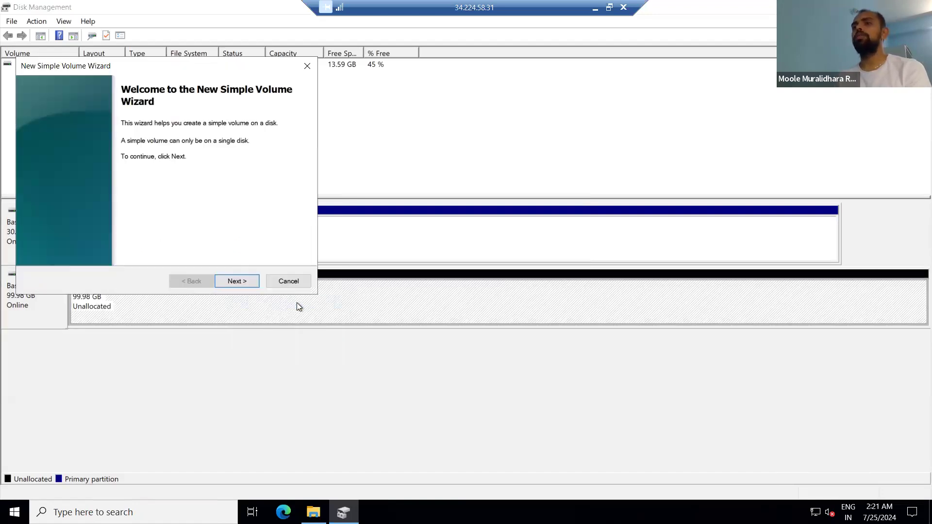
{"action": "left_click", "coordinate": [237, 281]}
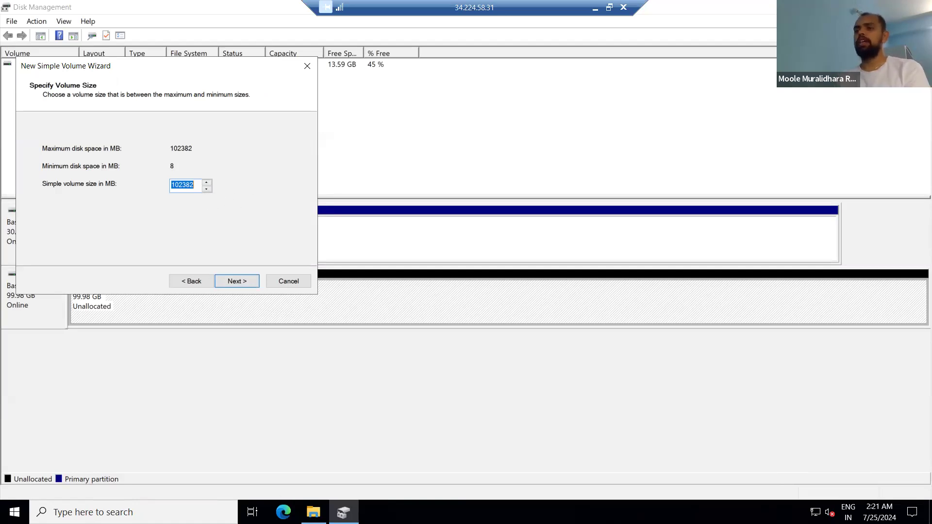
{"action": "left_click", "coordinate": [313, 512]}
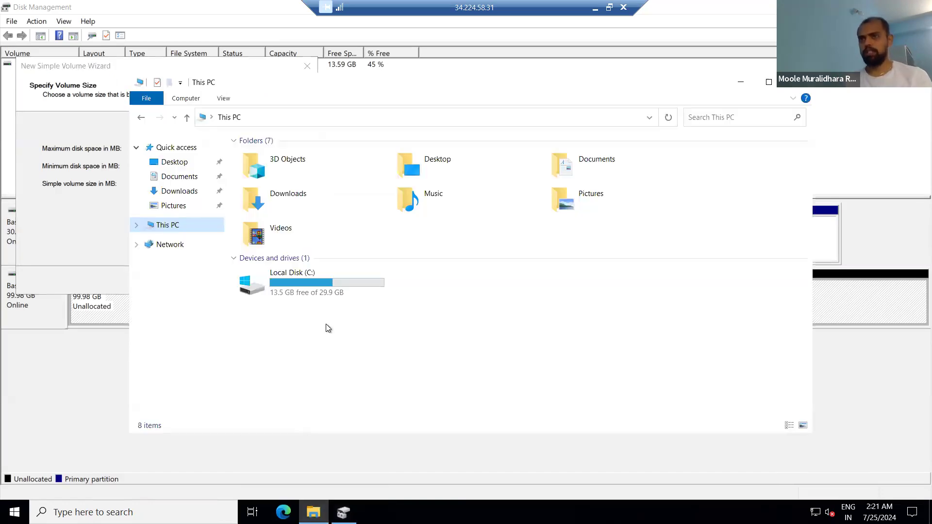
{"action": "left_click", "coordinate": [92, 216]}
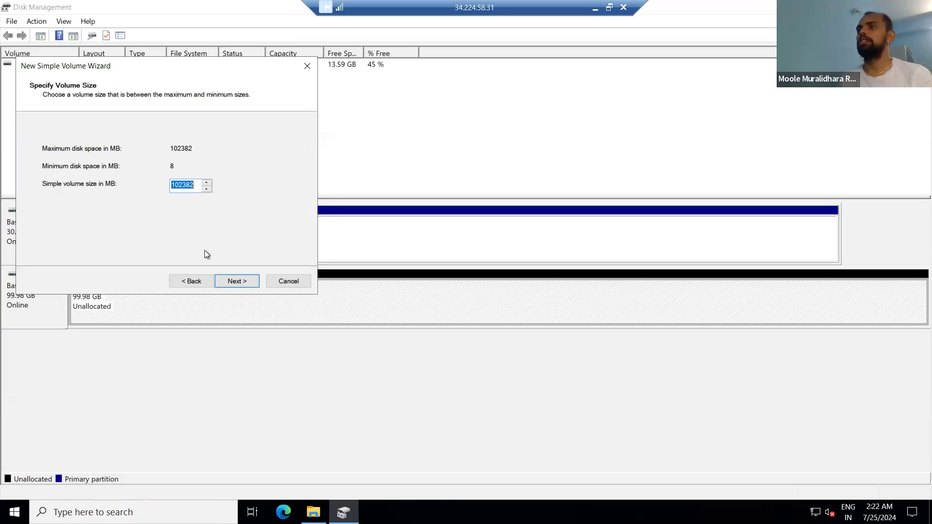
{"action": "left_click", "coordinate": [237, 283]}
Step: Assign drive letter D to the new simple volume
{"action": "left_click", "coordinate": [221, 149]}
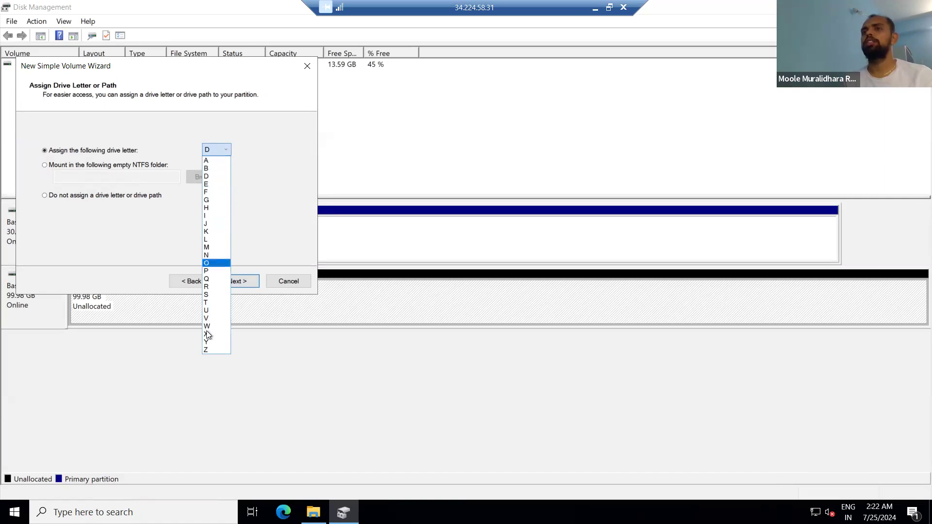
{"action": "left_click", "coordinate": [208, 162]}
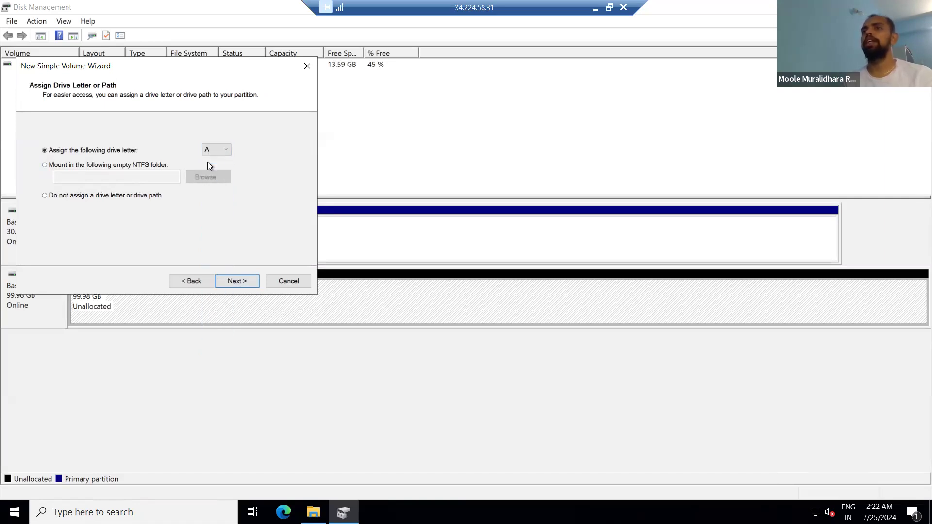
{"action": "left_click", "coordinate": [245, 279]}
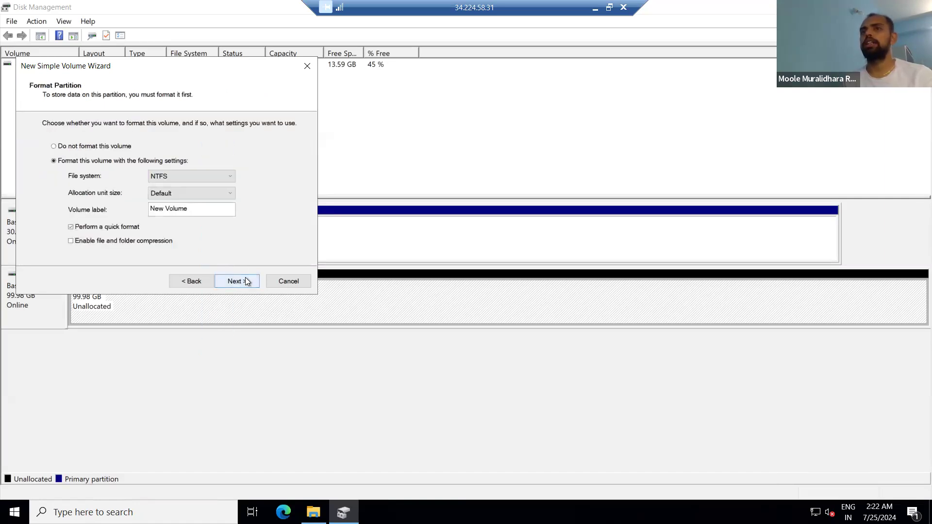
{"action": "left_click", "coordinate": [191, 282]}
{"action": "left_click", "coordinate": [217, 150]}
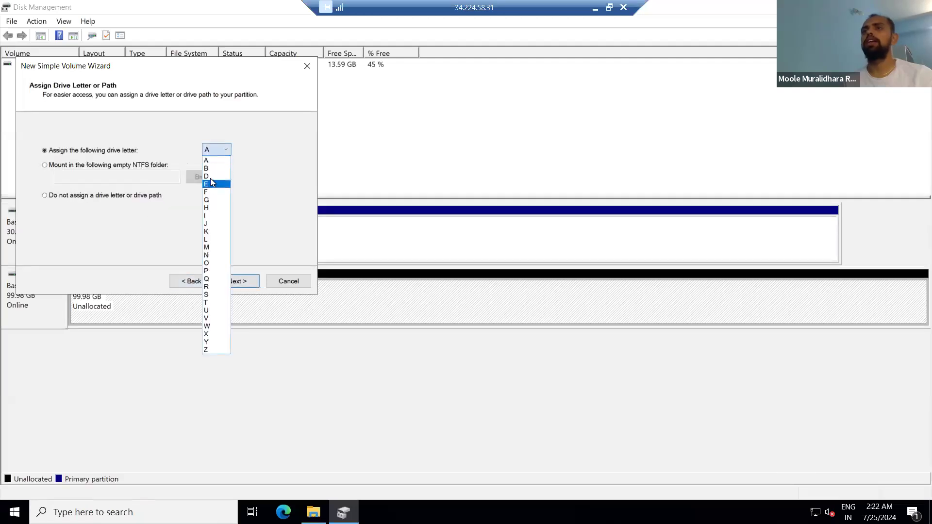
{"action": "left_click", "coordinate": [211, 176]}
{"action": "left_click", "coordinate": [241, 283]}
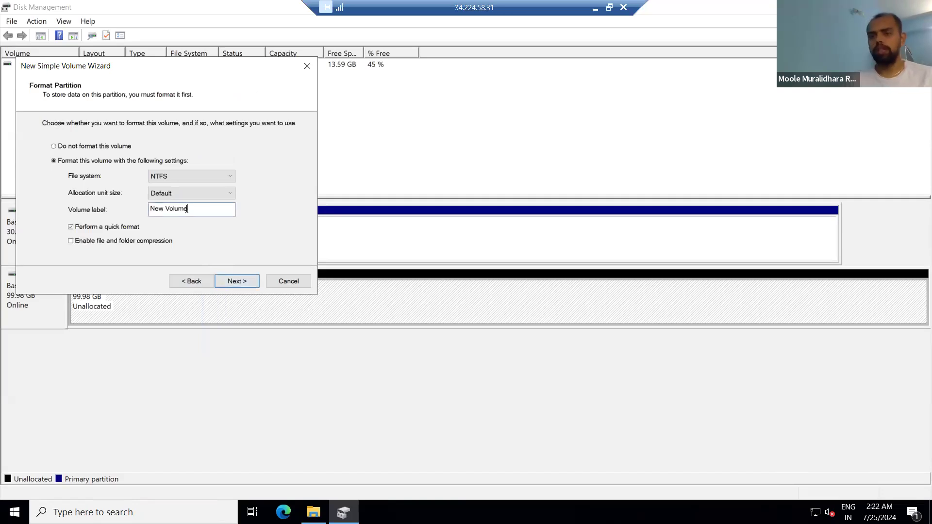
Step: Set the volume label to "Data Volume" and create the volume with NTFS, default allocation unit size and quick format
{"action": "key", "text": "ctrl+a"}
{"action": "key", "text": "BackSpace"}
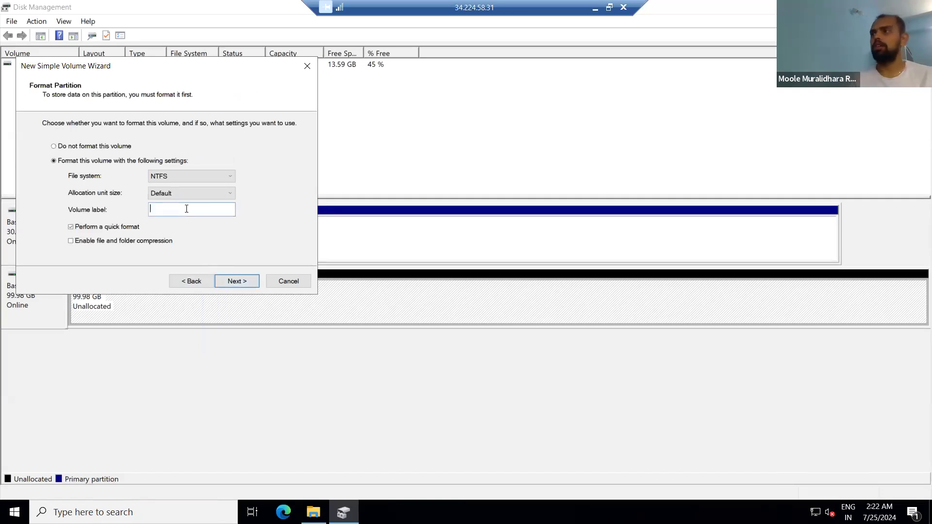
{"action": "type", "text": "Data"}
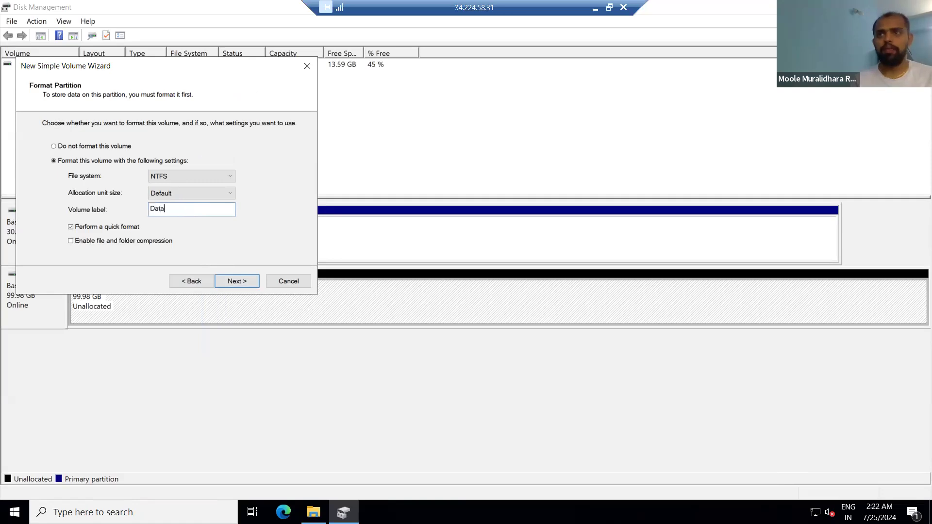
{"action": "type", "text": " V"}
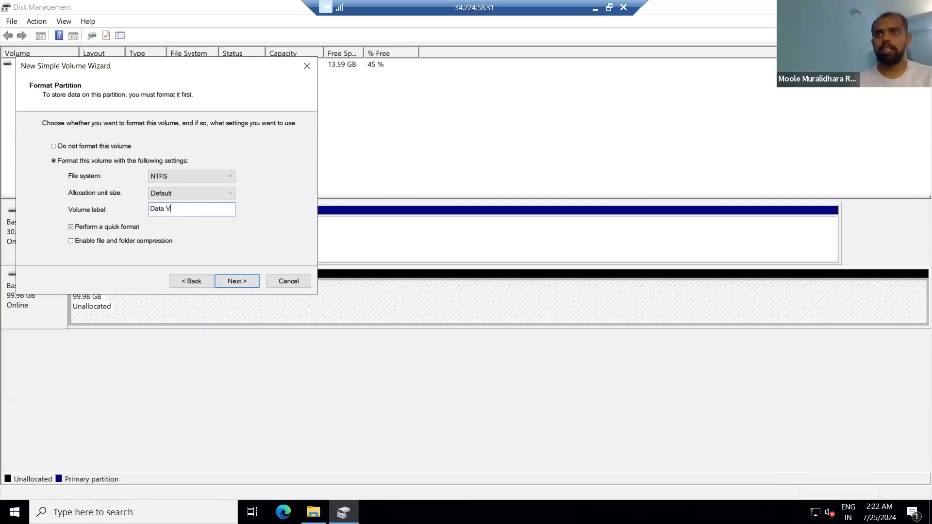
{"action": "type", "text": "o"}
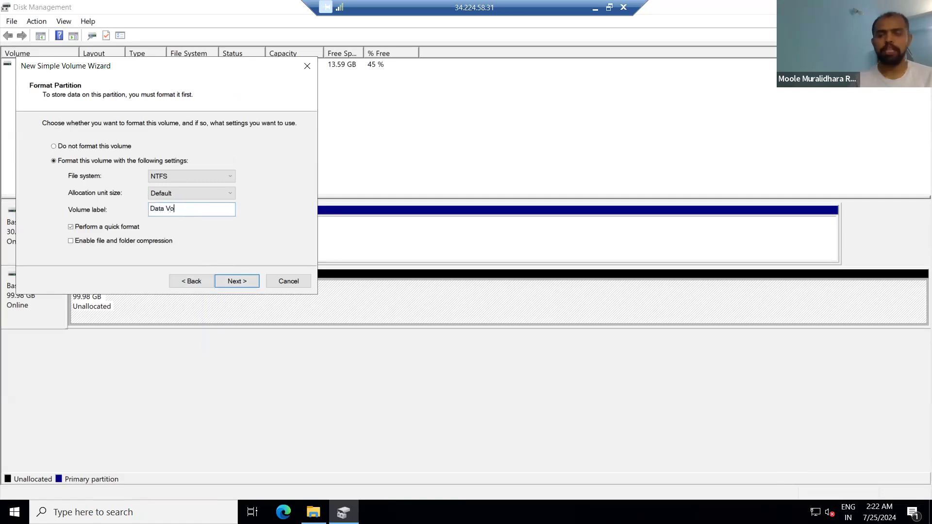
{"action": "type", "text": "lume"}
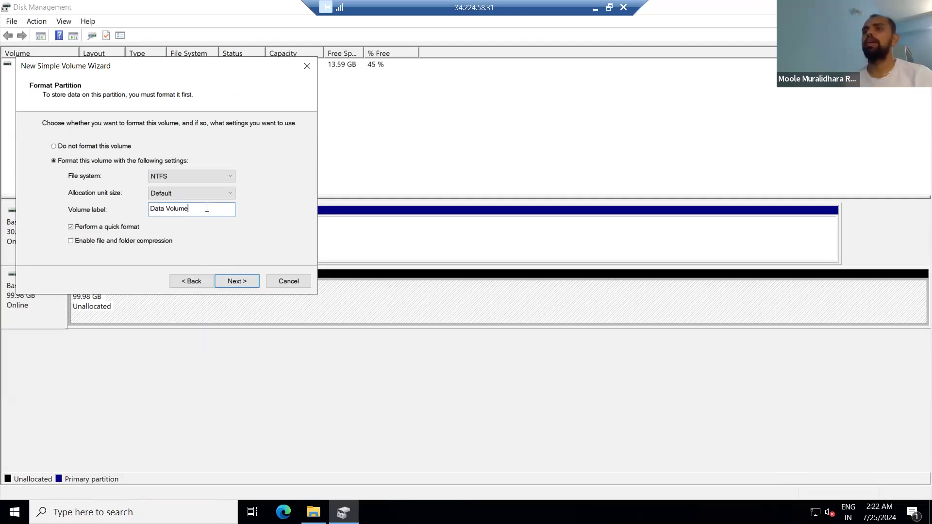
{"action": "key", "text": "ctrl+a"}
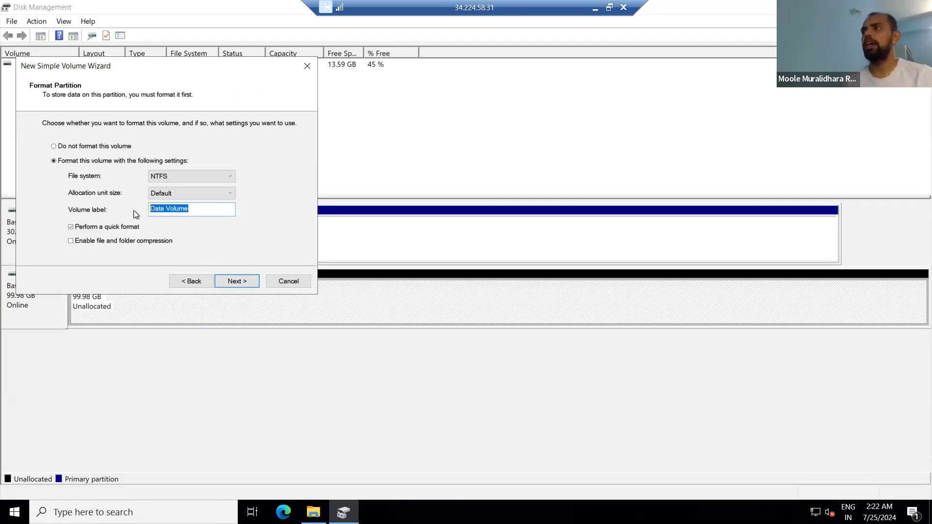
{"action": "left_click", "coordinate": [194, 211]}
{"action": "left_click_drag", "start_coordinate": [189, 209], "coordinate": [120, 210]}
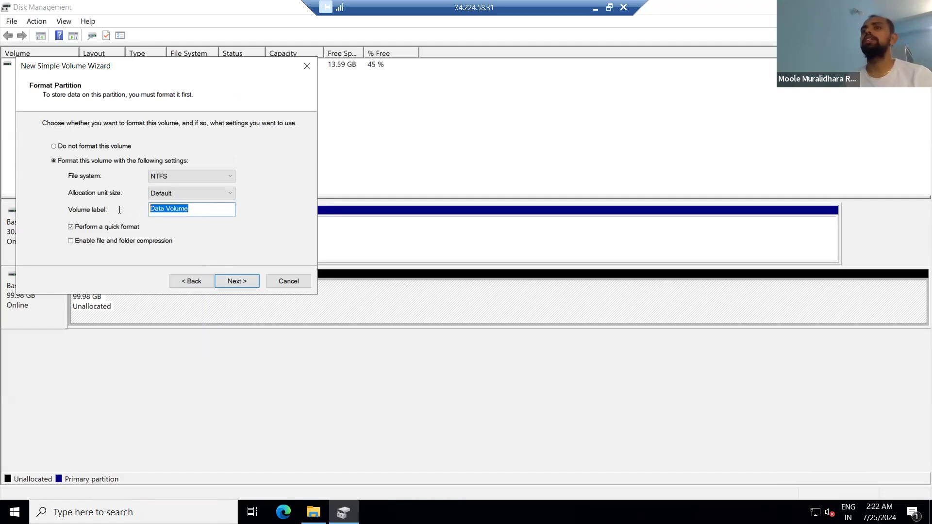
{"action": "left_click", "coordinate": [237, 281]}
{"action": "left_click", "coordinate": [238, 279]}
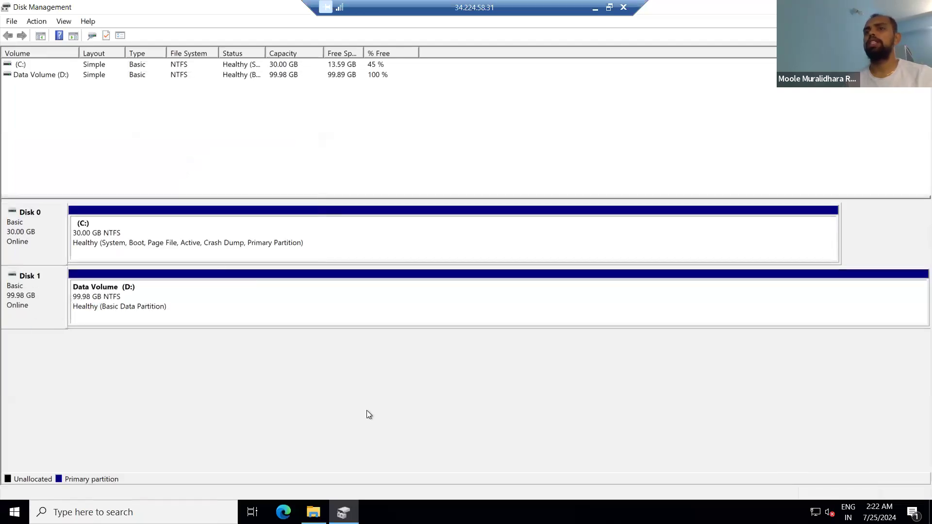
Step: Look into the Data Volume (D:) drive from This PC, and compare it with the EC2 volumes list and Disk Management
{"action": "left_click", "coordinate": [313, 512]}
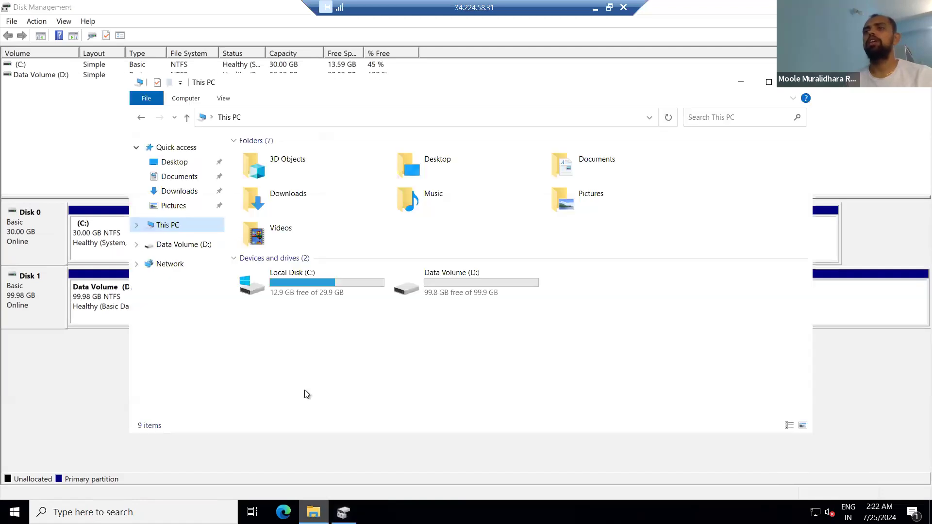
{"action": "double_click", "coordinate": [472, 285]}
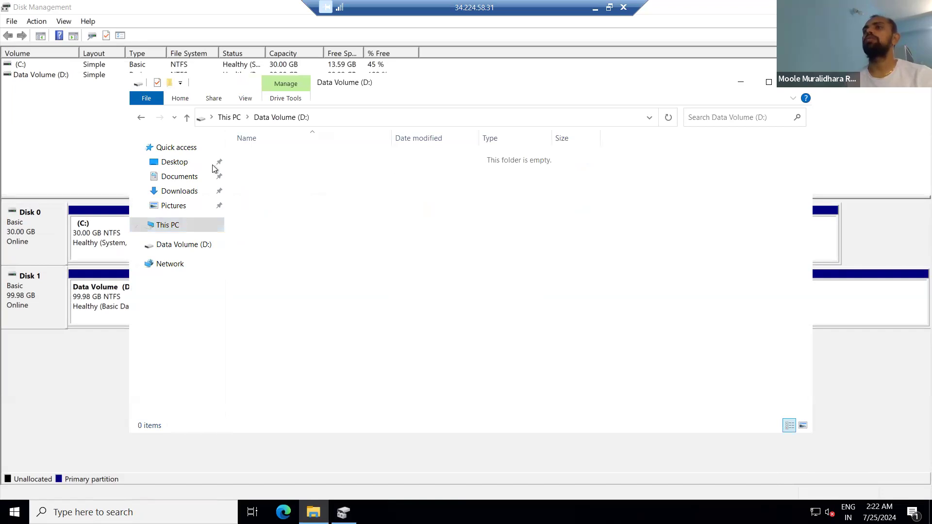
{"action": "left_click", "coordinate": [187, 118]}
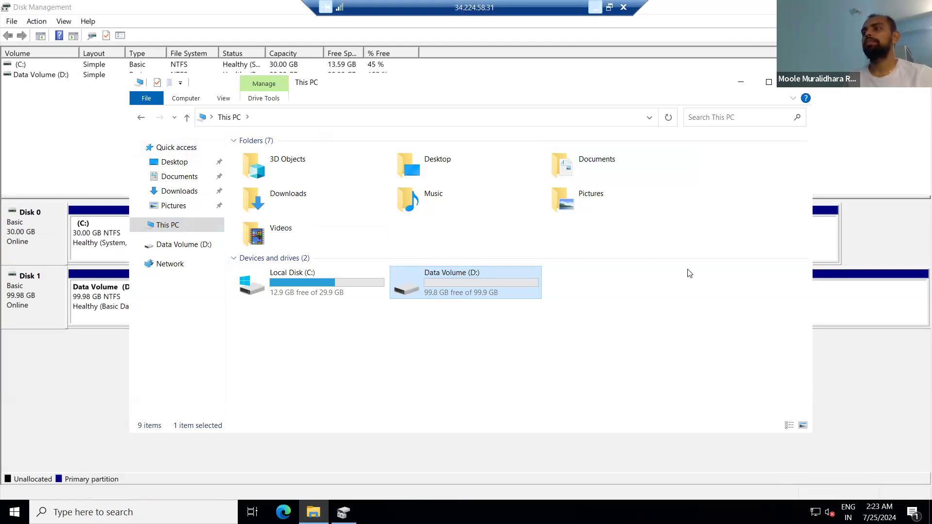
{"action": "left_click", "coordinate": [593, 8]}
{"action": "left_click_drag", "start_coordinate": [513, 234], "coordinate": [283, 248]}
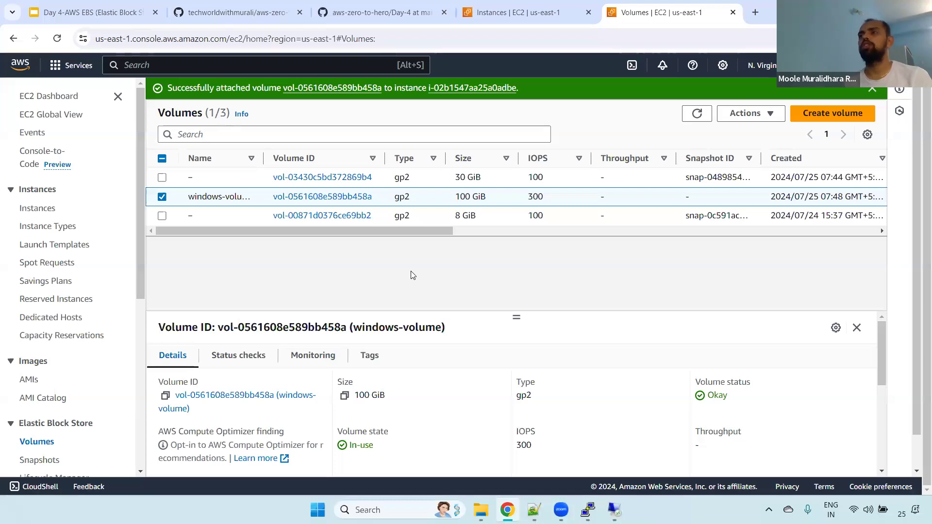
{"action": "left_click", "coordinate": [614, 509]}
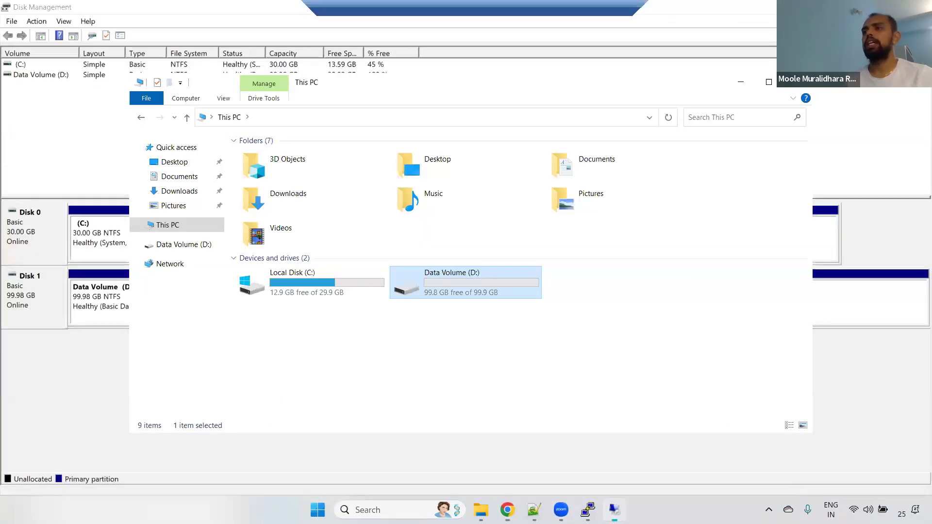
{"action": "left_click", "coordinate": [27, 295]}
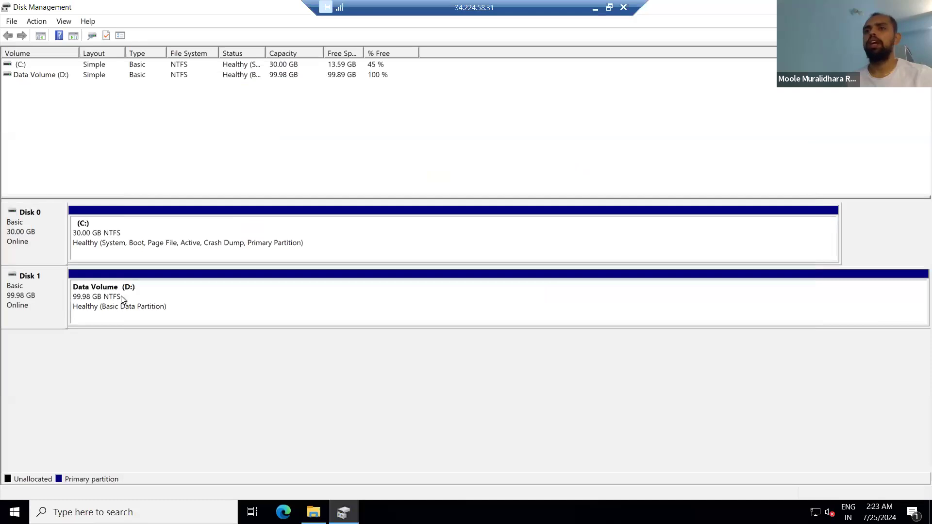
Step: Switch to the EC2 Instances list in the browser, reload it, and show the Windows server's attached block devices
{"action": "left_click", "coordinate": [593, 8]}
{"action": "left_click", "coordinate": [511, 6]}
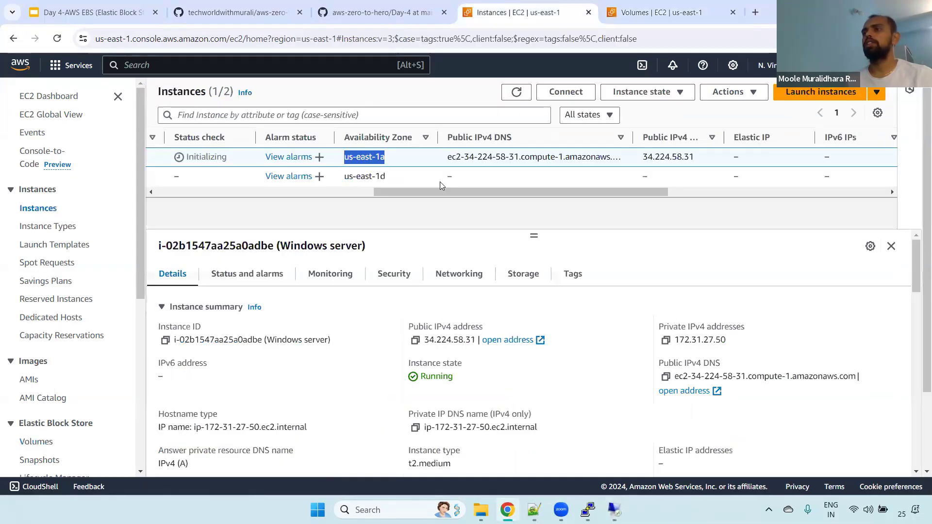
{"action": "left_click", "coordinate": [518, 275]}
{"action": "key", "text": "F5"}
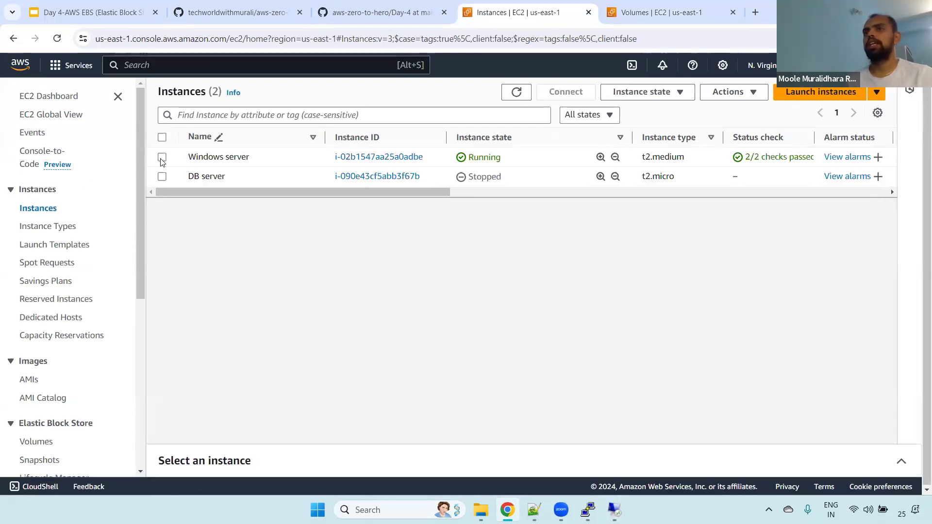
{"action": "left_click", "coordinate": [161, 156]}
{"action": "left_click", "coordinate": [766, 455]}
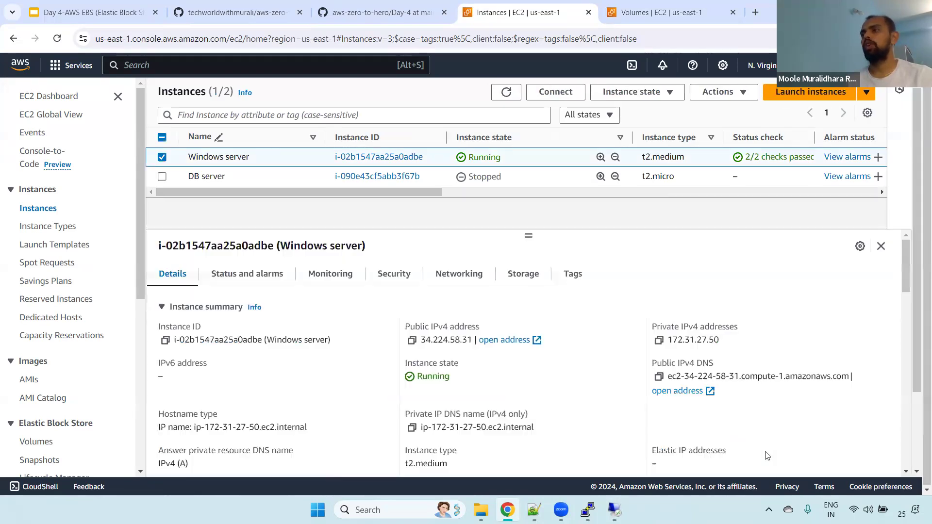
{"action": "left_click", "coordinate": [523, 273]}
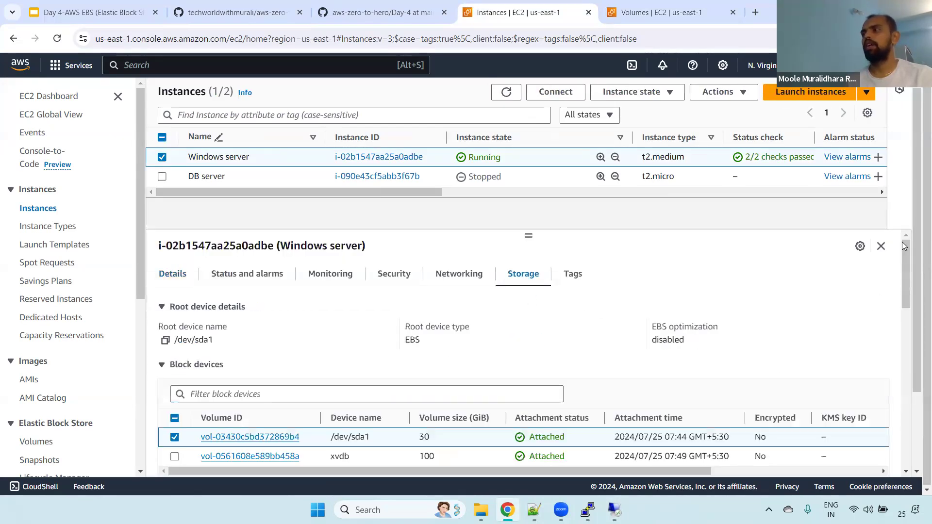
{"action": "left_click_drag", "start_coordinate": [906, 258], "coordinate": [909, 273]}
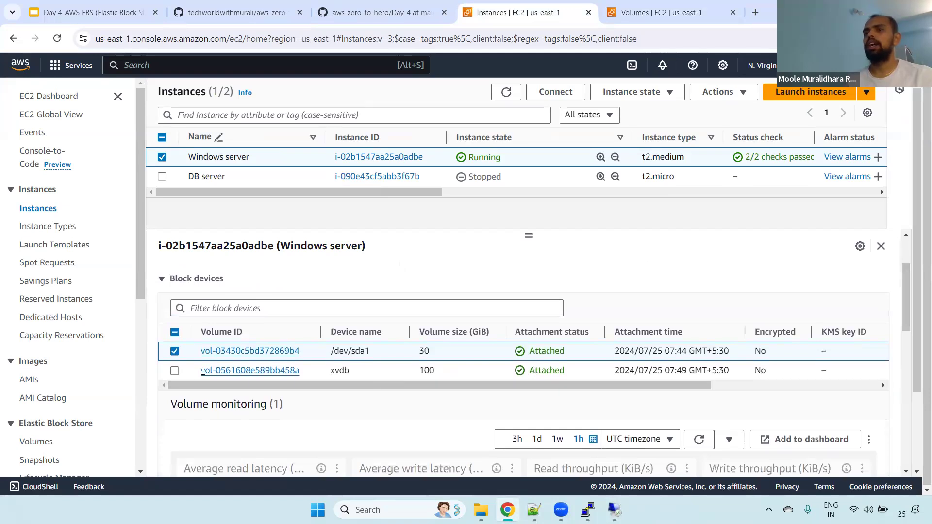
Step: Open the Windows server's xvdb block device volume in the EC2 Volumes list
{"action": "left_click", "coordinate": [175, 370]}
{"action": "left_click", "coordinate": [174, 351]}
{"action": "left_click", "coordinate": [219, 370]}
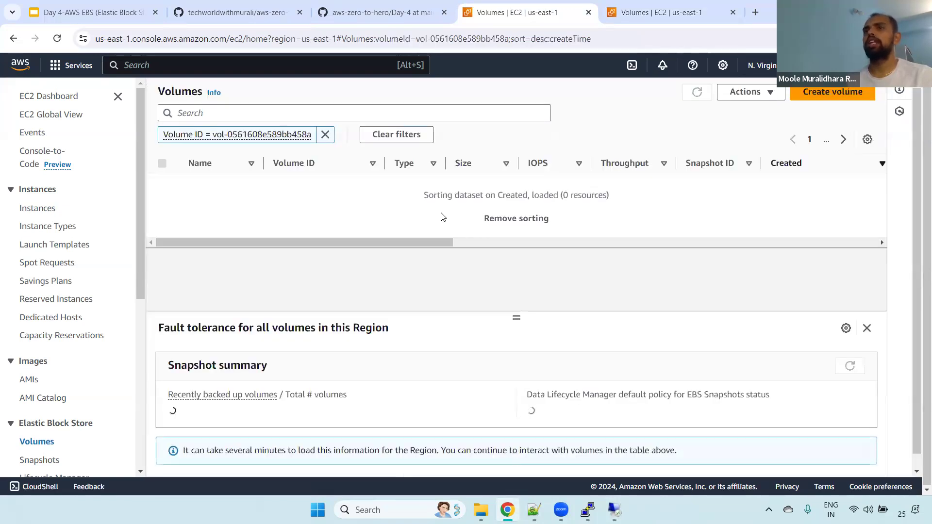
Step: Modify the windows-volume by setting its size to 150 GiB, and confirm the modification
{"action": "left_click", "coordinate": [761, 94]}
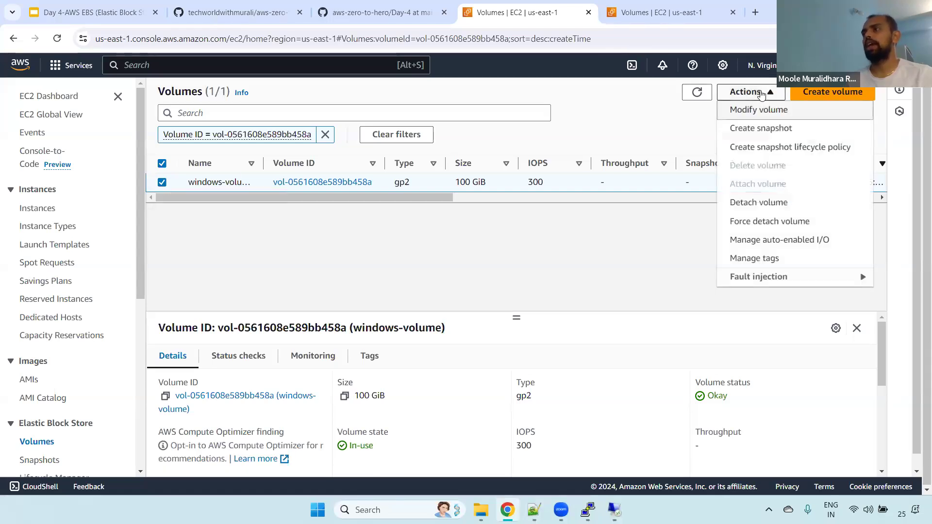
{"action": "left_click", "coordinate": [759, 110]}
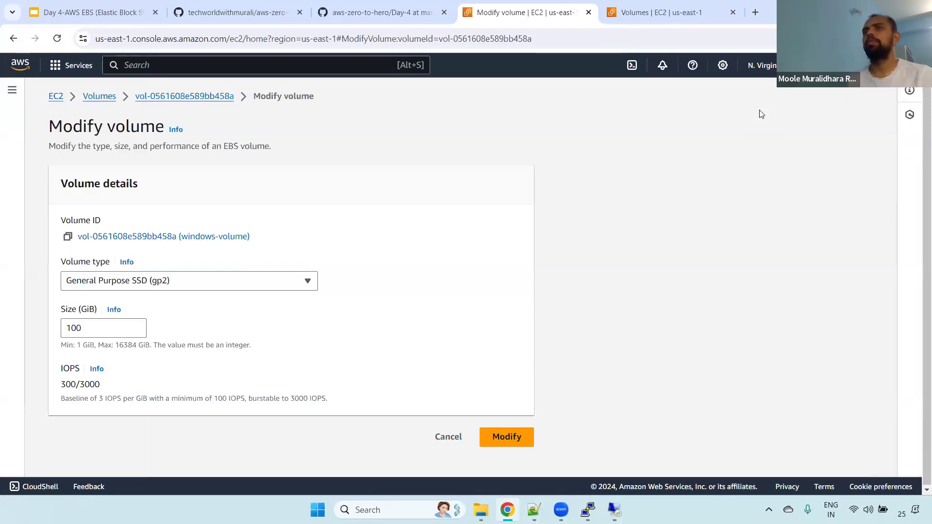
{"action": "left_click_drag", "start_coordinate": [92, 329], "coordinate": [4, 331]}
{"action": "type", "text": "150"}
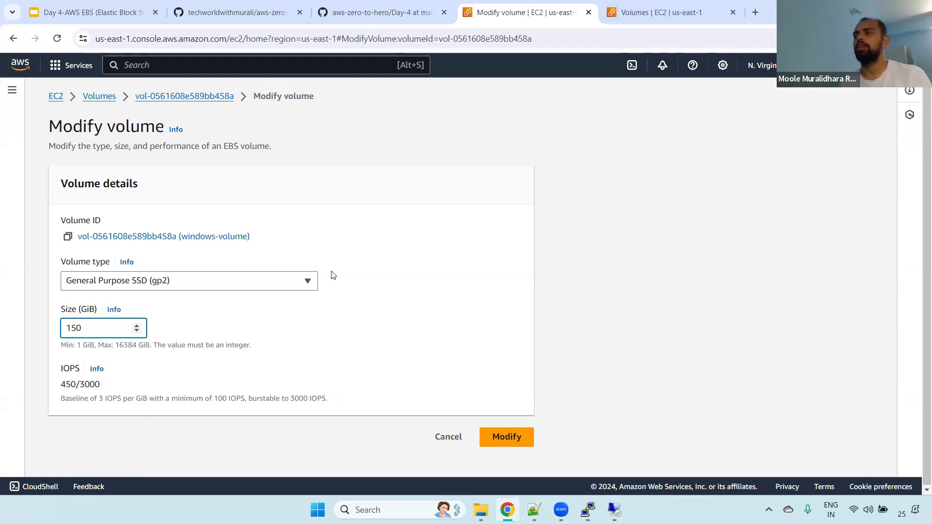
{"action": "left_click", "coordinate": [509, 438]}
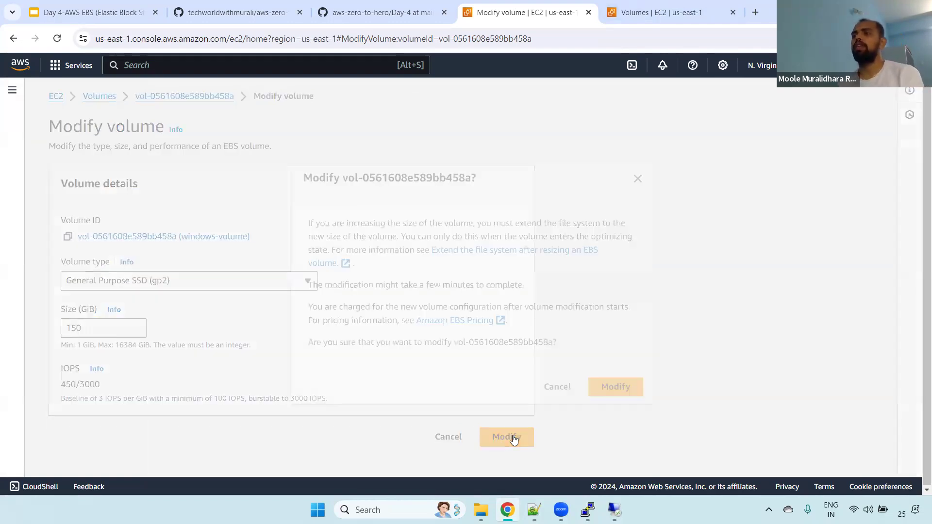
{"action": "left_click", "coordinate": [615, 383]}
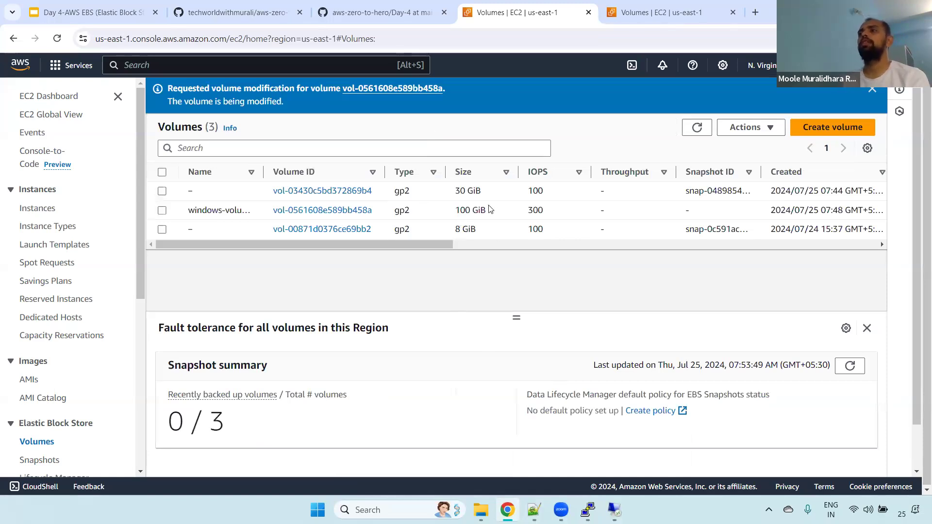
Step: Reload the volumes list and check the modification progress and size of windows-volume
{"action": "left_click", "coordinate": [697, 127]}
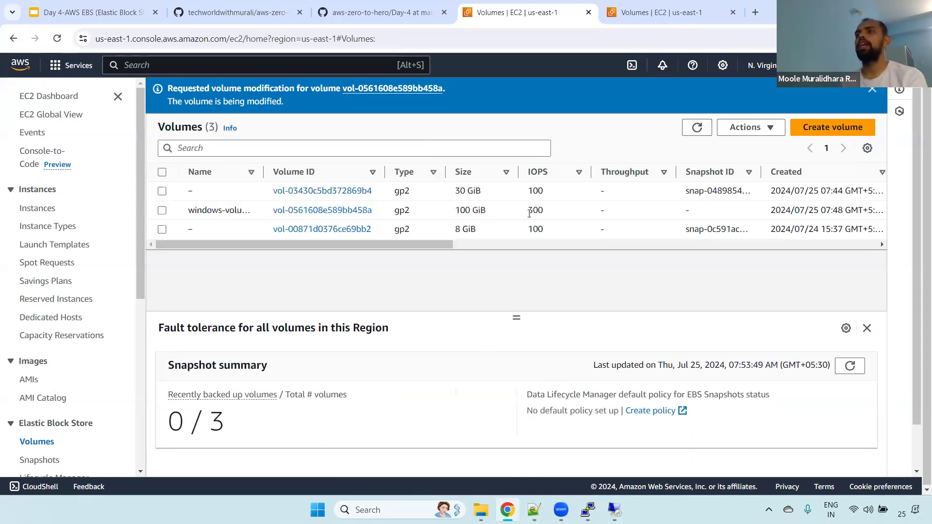
{"action": "left_click_drag", "start_coordinate": [435, 240], "coordinate": [625, 239]}
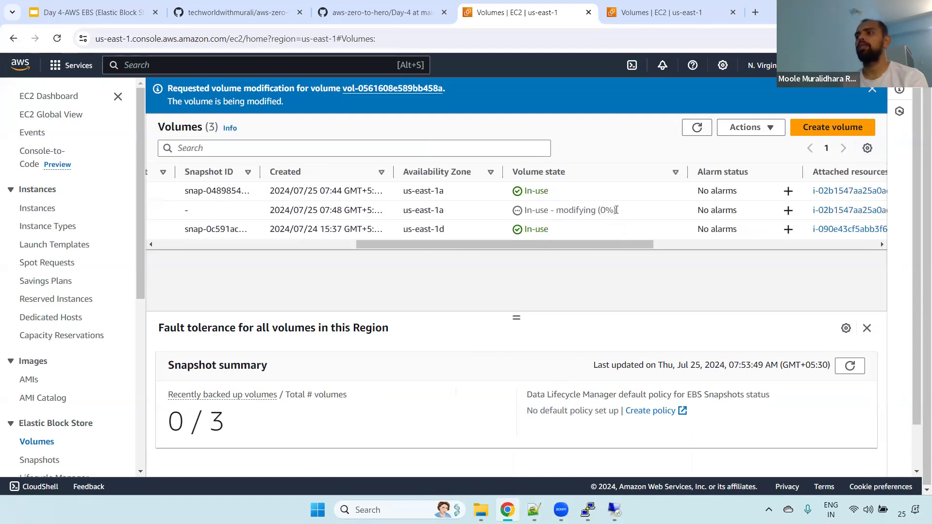
{"action": "left_click_drag", "start_coordinate": [637, 207], "coordinate": [535, 211]}
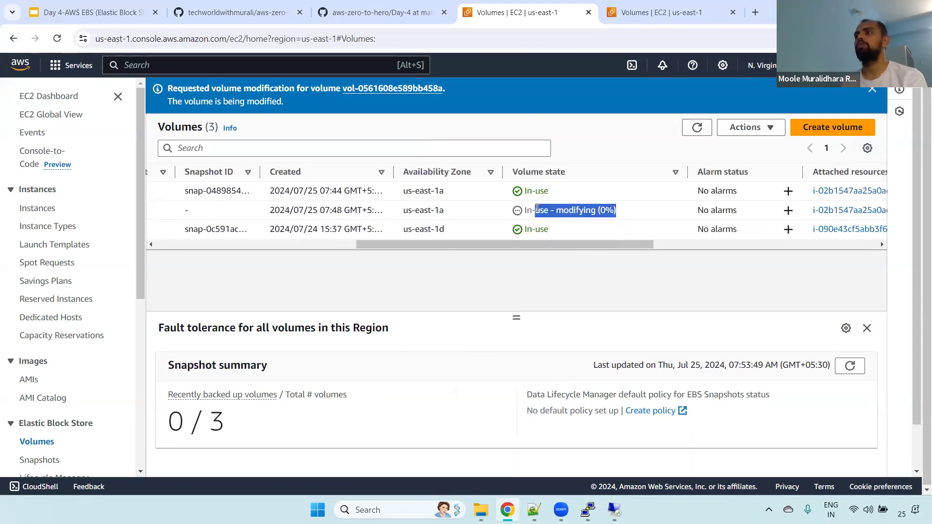
{"action": "left_click", "coordinate": [697, 129]}
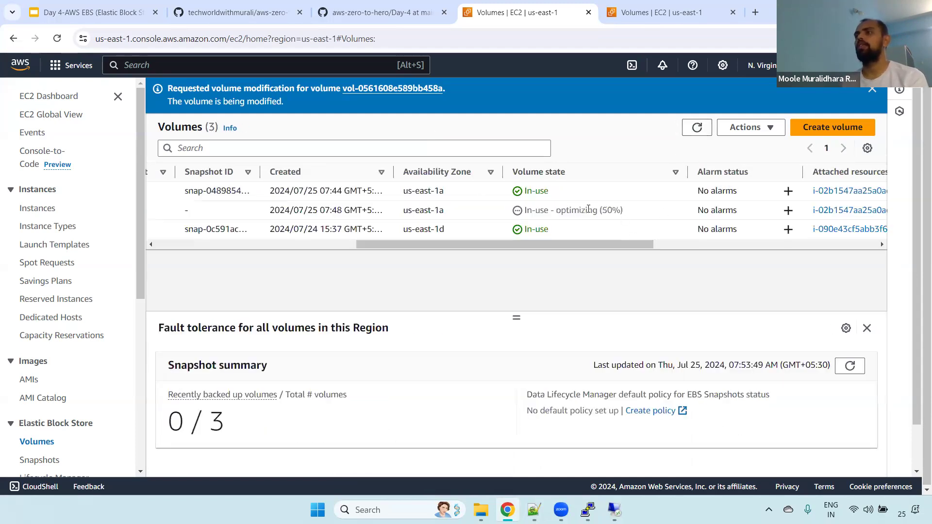
{"action": "left_click_drag", "start_coordinate": [573, 214], "coordinate": [623, 214]}
{"action": "left_click_drag", "start_coordinate": [637, 245], "coordinate": [302, 257]}
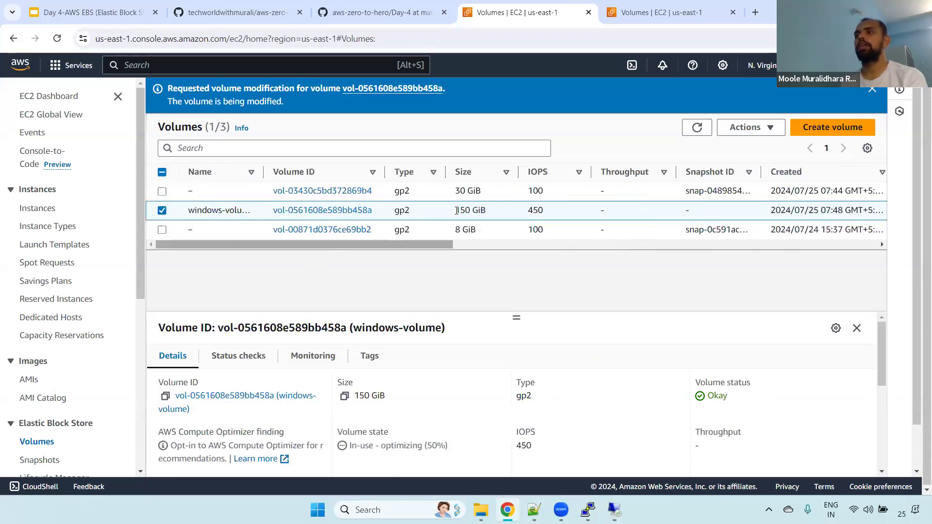
{"action": "left_click_drag", "start_coordinate": [450, 210], "coordinate": [493, 210]}
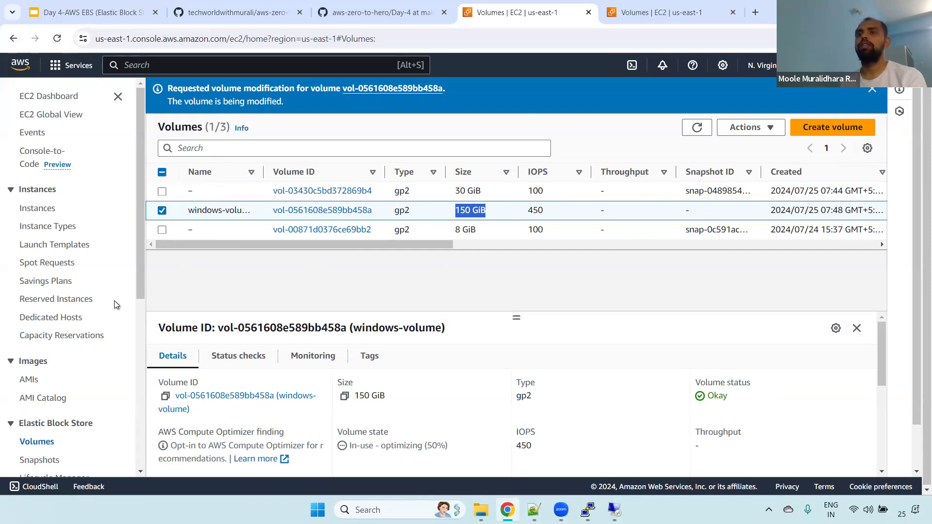
Step: Switch to the remote Windows server, rescan the disks in Disk Management, and check the D: drive's size in This PC
{"action": "key", "text": "alt+Tab"}
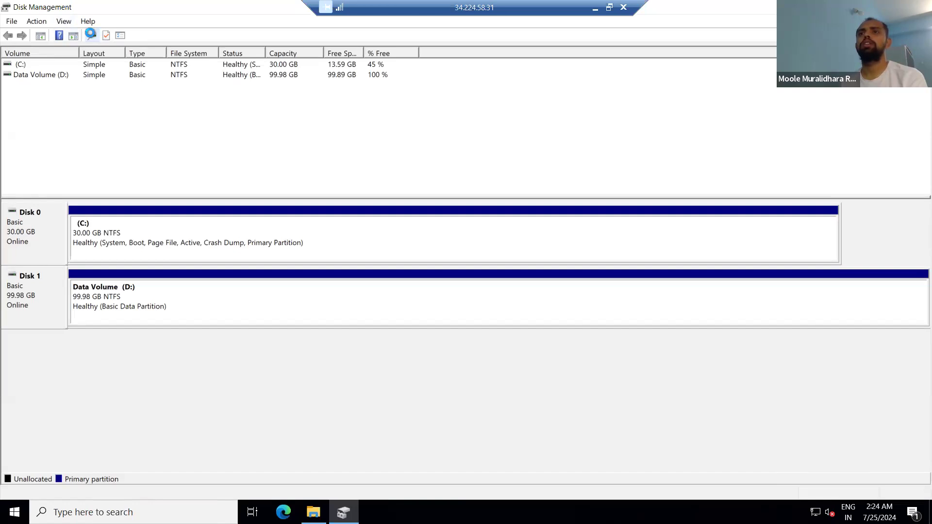
{"action": "left_click", "coordinate": [91, 35]}
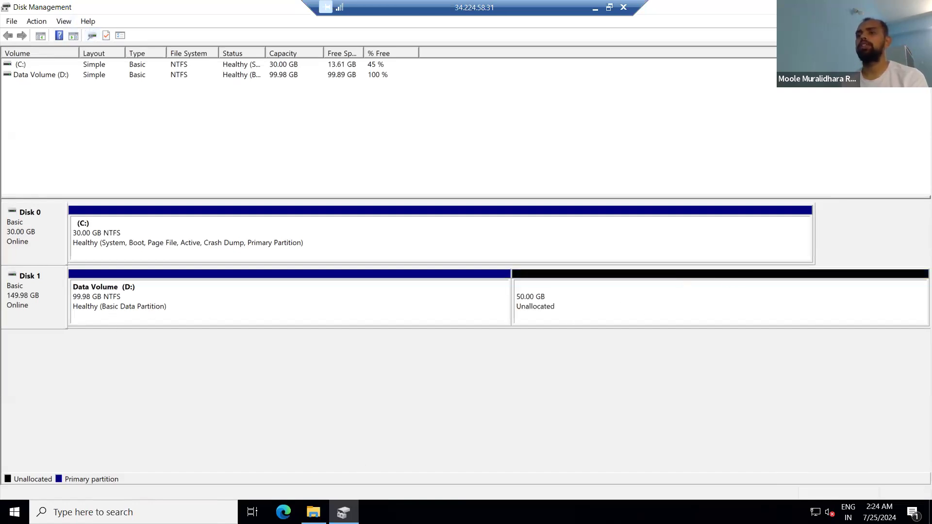
{"action": "left_click", "coordinate": [314, 512]}
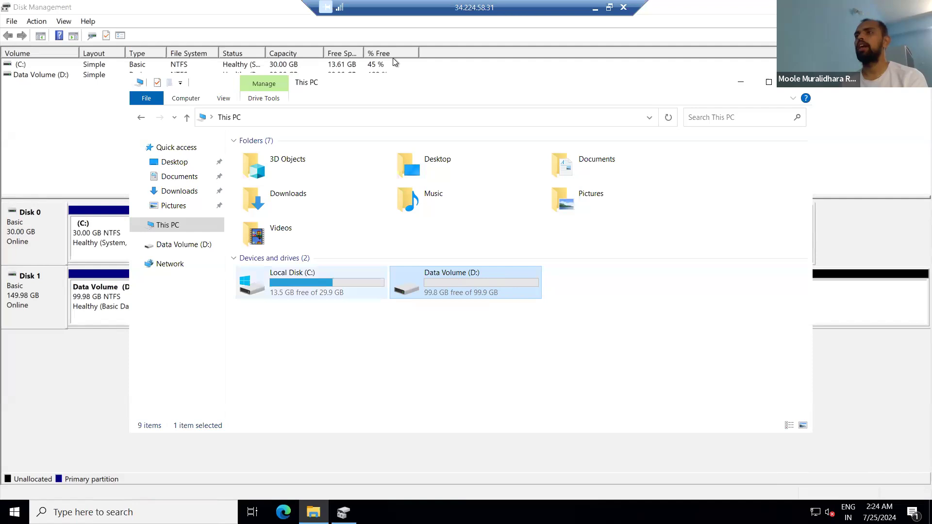
{"action": "left_click", "coordinate": [74, 369]}
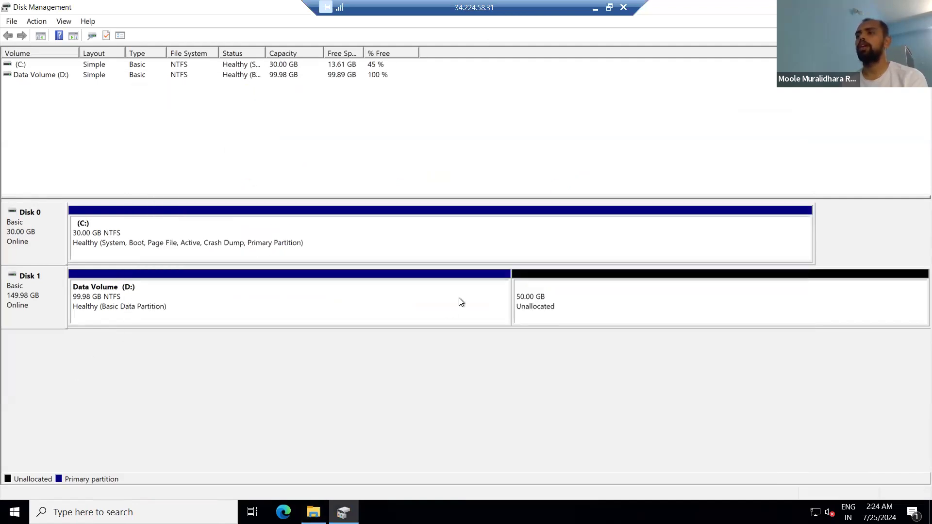
Step: Extend Data Volume (D:) by the full 51200 MB of unallocated space on Disk 1
{"action": "right_click", "coordinate": [138, 298]}
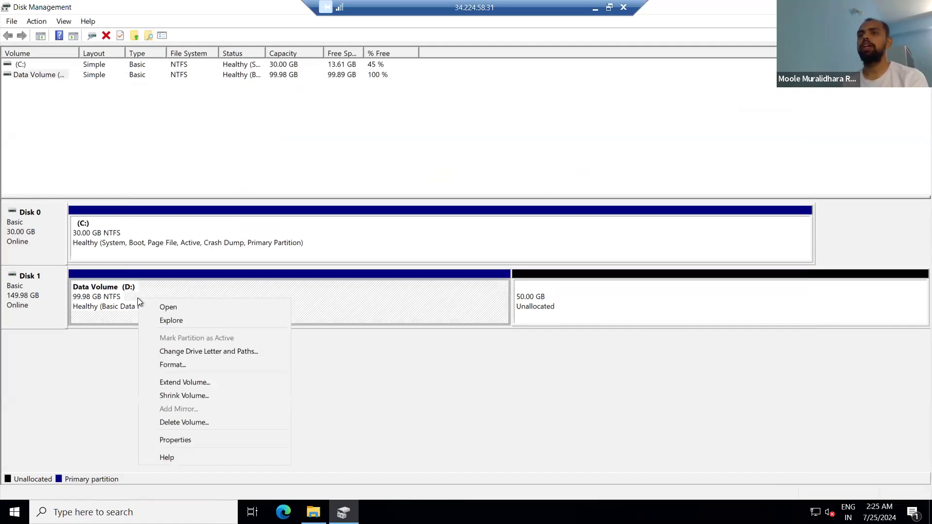
{"action": "left_click", "coordinate": [190, 383]}
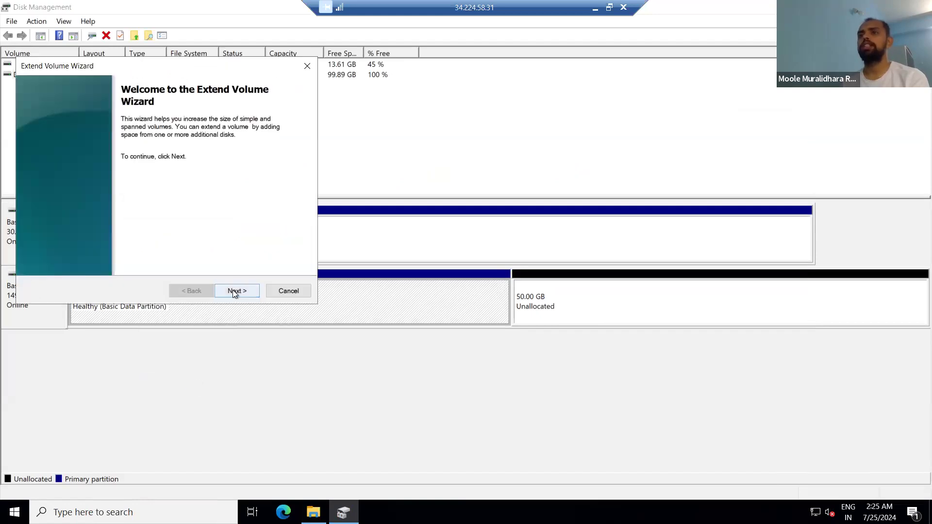
{"action": "left_click", "coordinate": [232, 290]}
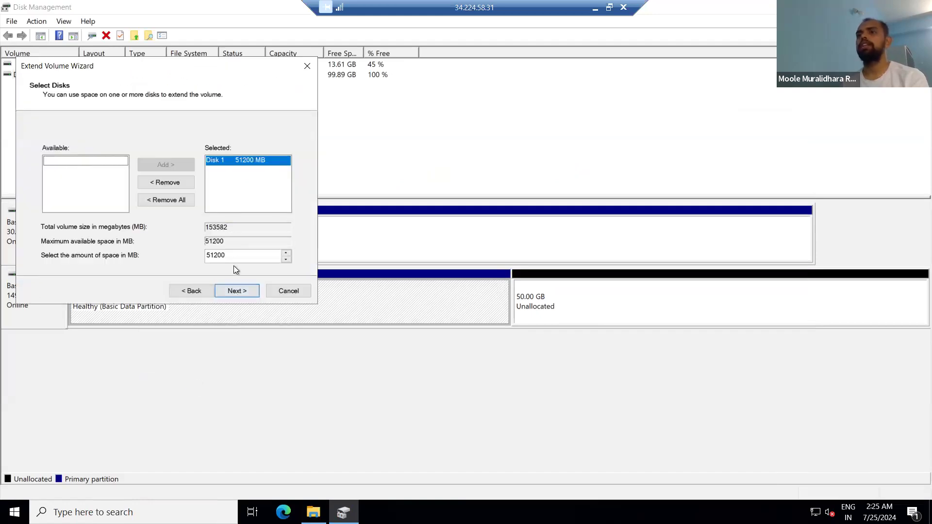
{"action": "left_click", "coordinate": [237, 290]}
{"action": "left_click", "coordinate": [238, 290]}
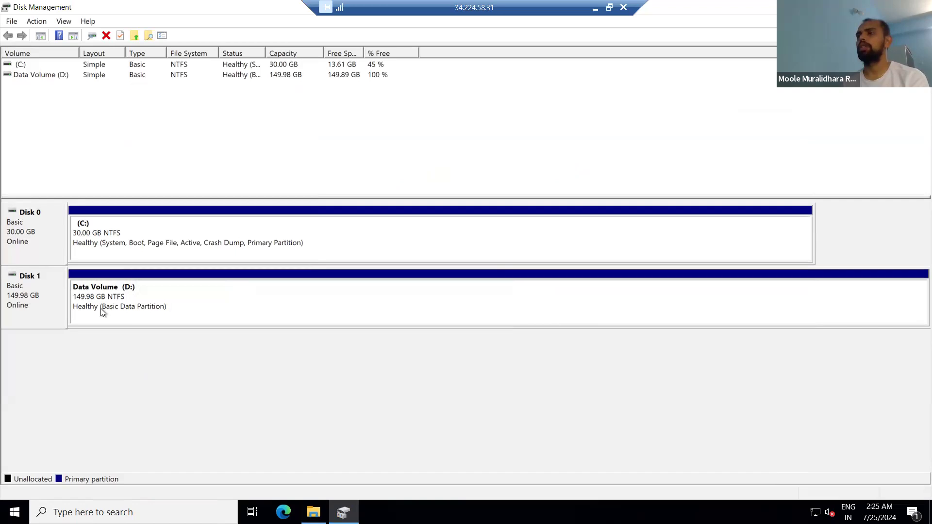
Step: Refresh This PC to check the capacity of Data Volume (D:), and reload the EC2 volumes list in the browser
{"action": "left_click", "coordinate": [313, 512]}
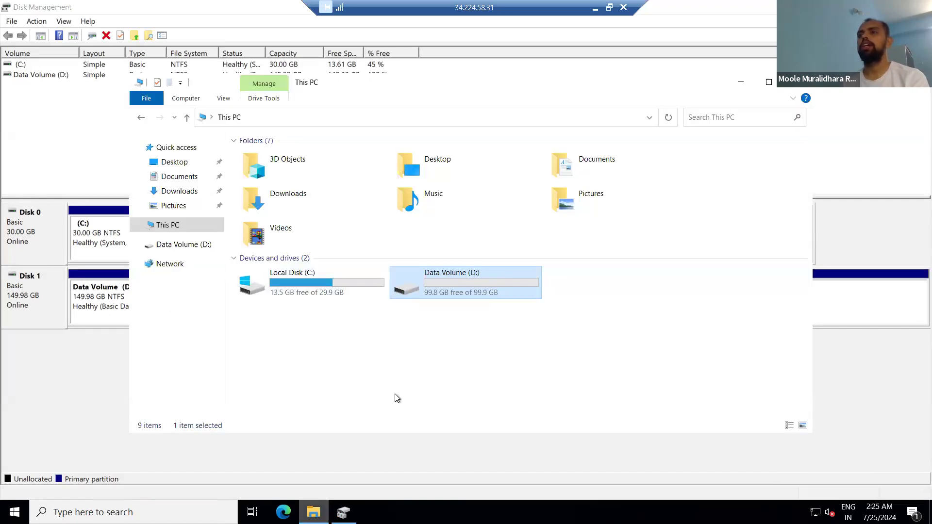
{"action": "left_click", "coordinate": [321, 120]}
{"action": "key", "text": "Return"}
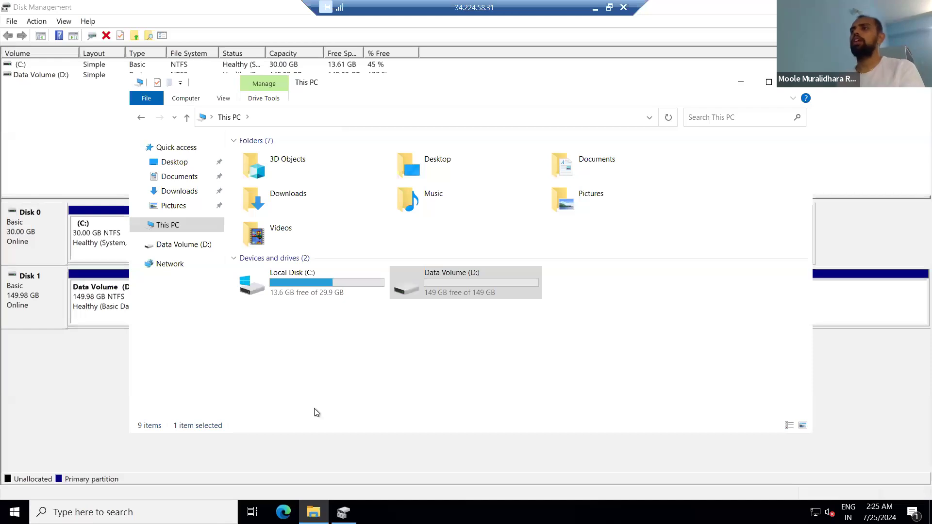
{"action": "left_click", "coordinate": [475, 330]}
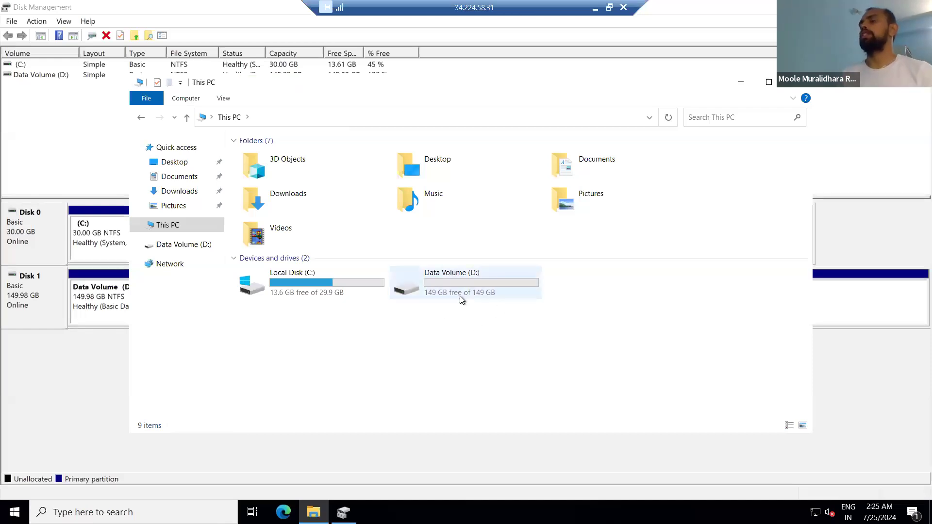
{"action": "mouse_move", "coordinate": [459, 296]}
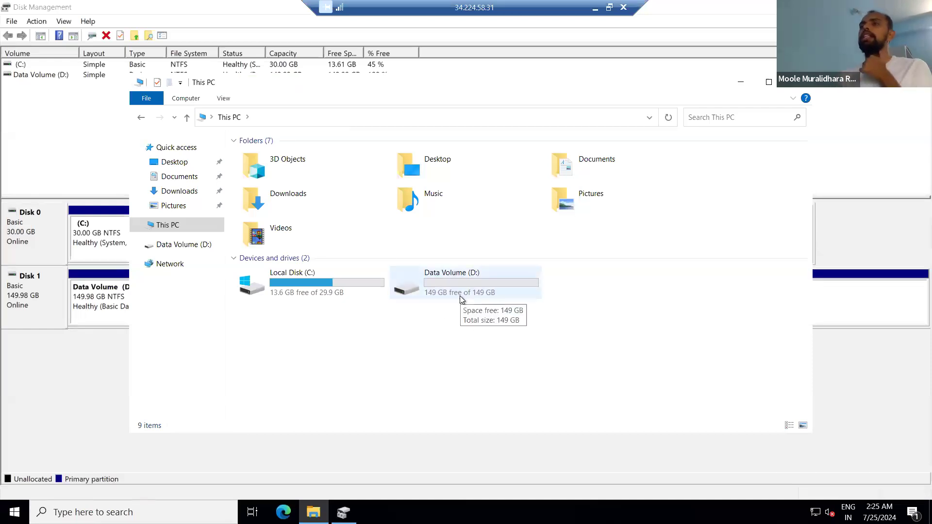
{"action": "left_click", "coordinate": [590, 9]}
{"action": "left_click", "coordinate": [697, 127]}
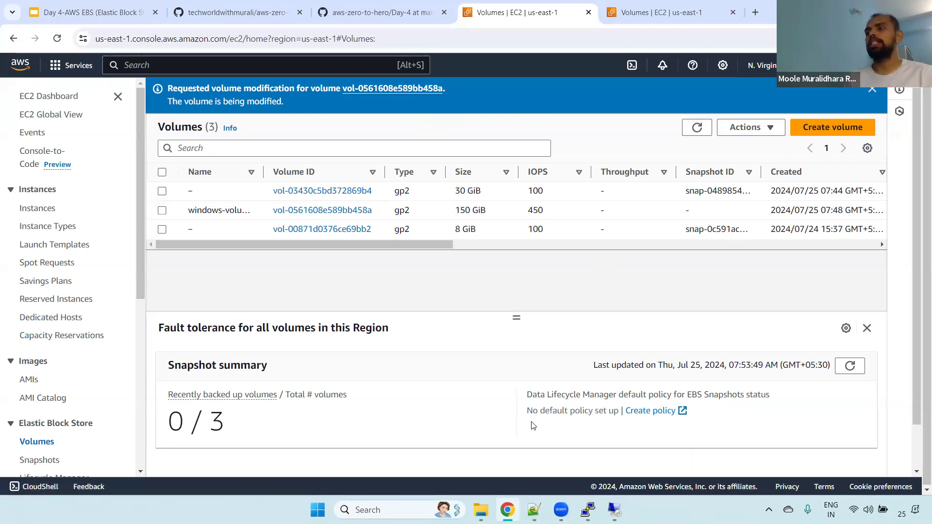
Step: Return to Disk Management on the remote server, take Disk 1 offline, and check the drives in This PC
{"action": "key", "text": "alt+Tab"}
{"action": "right_click", "coordinate": [15, 297]}
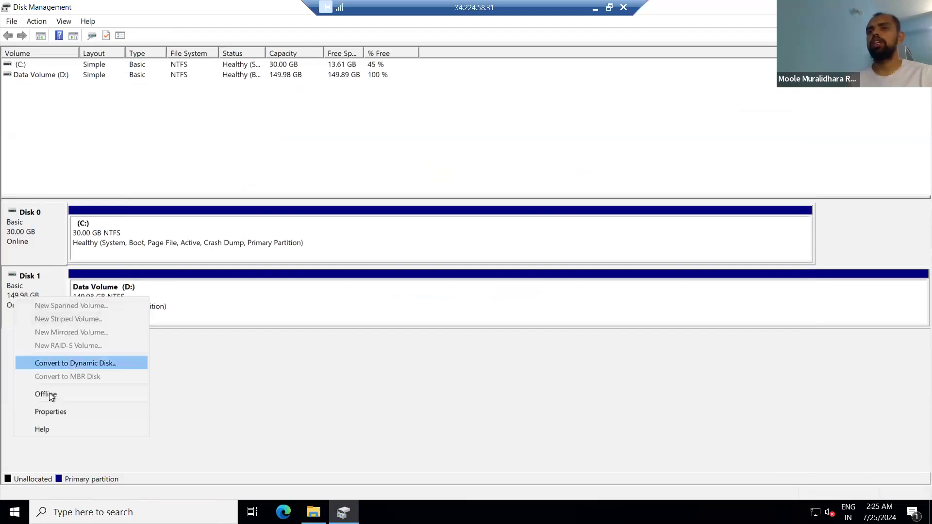
{"action": "left_click", "coordinate": [48, 393]}
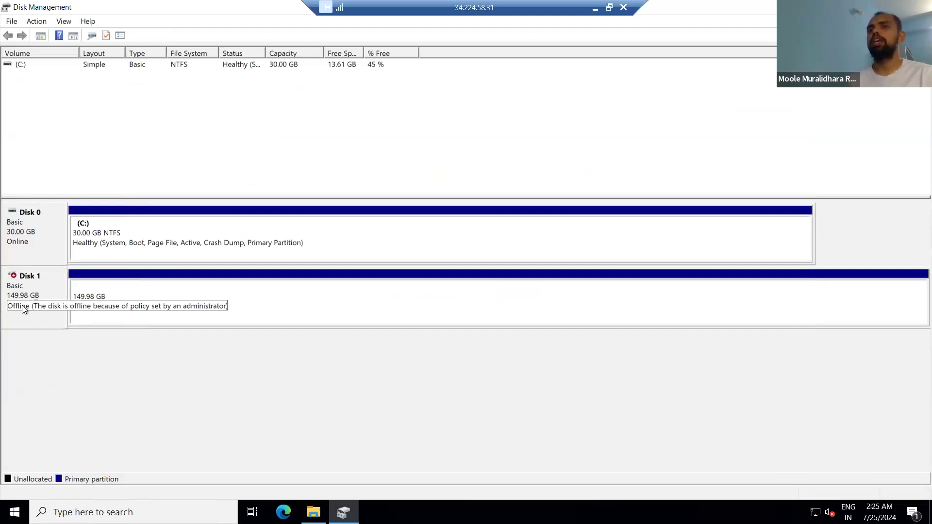
{"action": "left_click", "coordinate": [314, 512]}
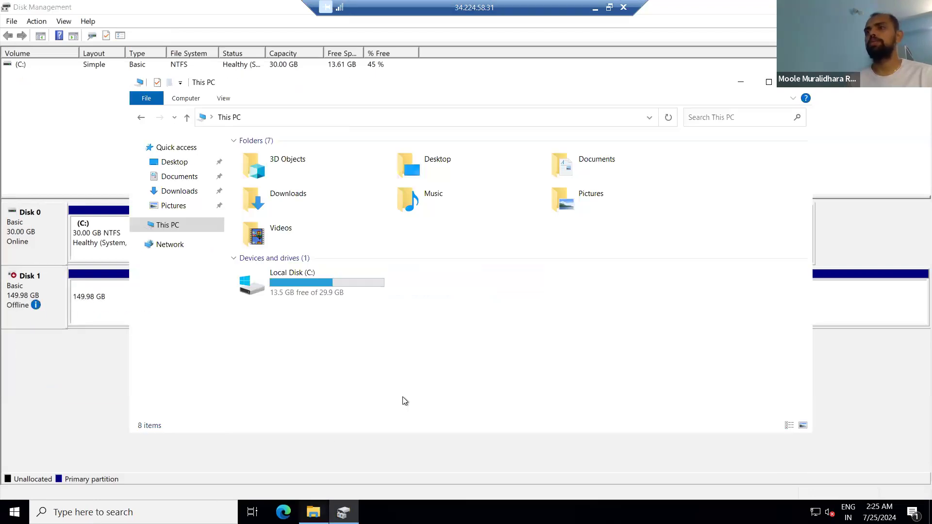
Step: Switch to the EC2 volumes list in the browser and detach windows-volume from the instance
{"action": "left_click", "coordinate": [595, 7]}
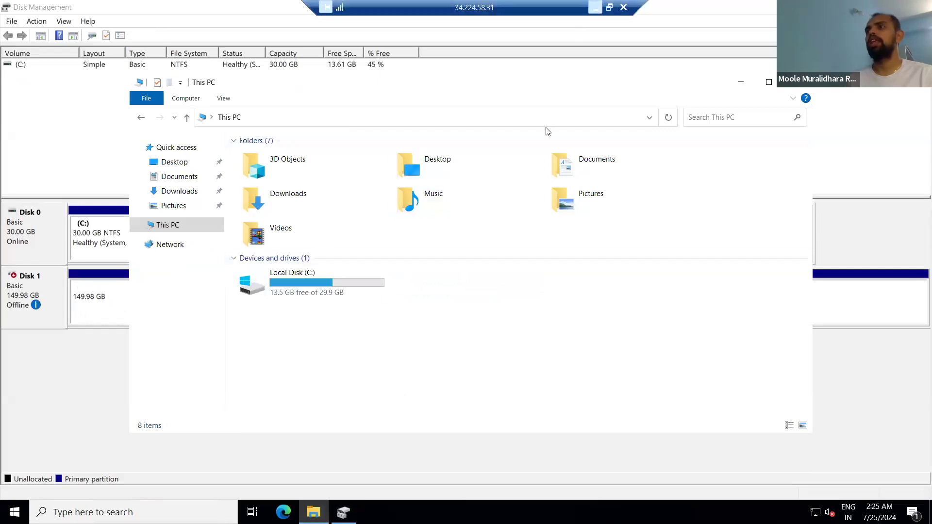
{"action": "left_click", "coordinate": [161, 214]}
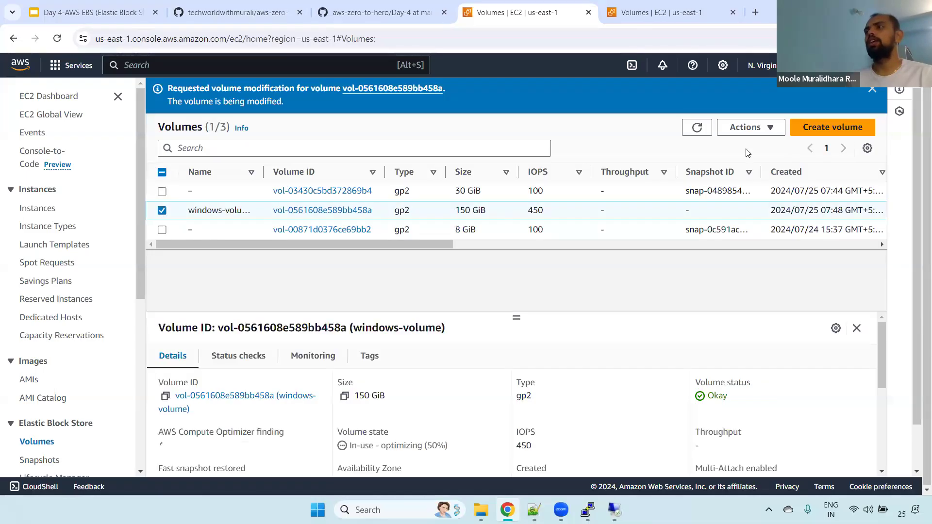
{"action": "left_click", "coordinate": [748, 127]}
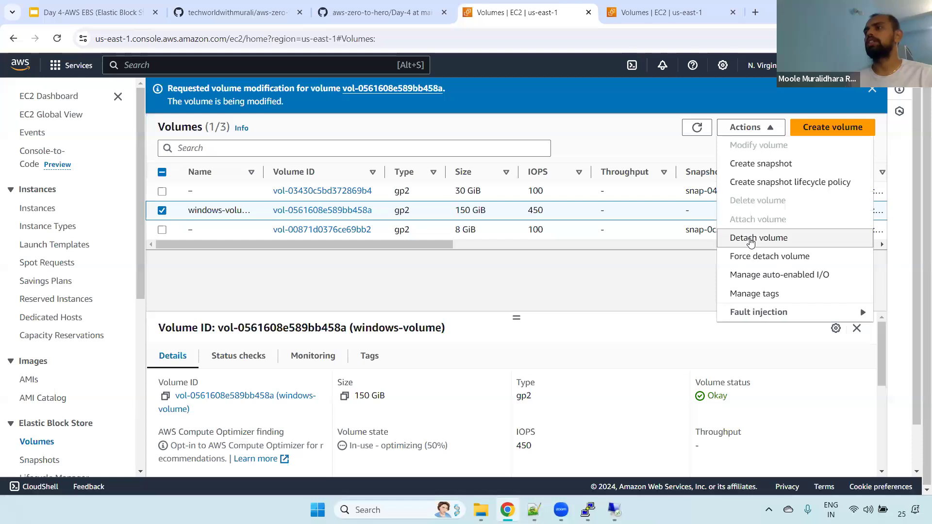
{"action": "left_click", "coordinate": [751, 238]}
{"action": "left_click", "coordinate": [665, 334]}
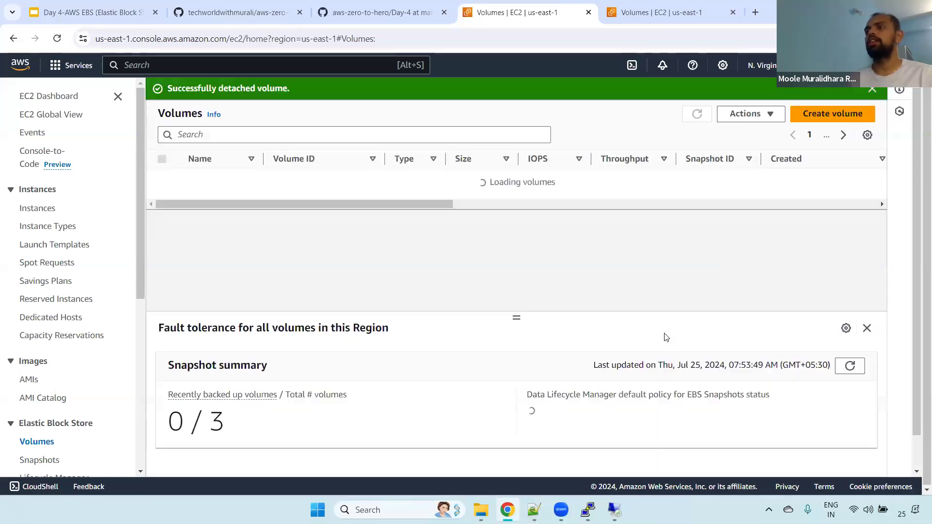
Step: Reload the volumes list and examine the volume state and attached resources of windows-volume
{"action": "left_click_drag", "start_coordinate": [408, 232], "coordinate": [623, 237]}
{"action": "left_click", "coordinate": [631, 232]}
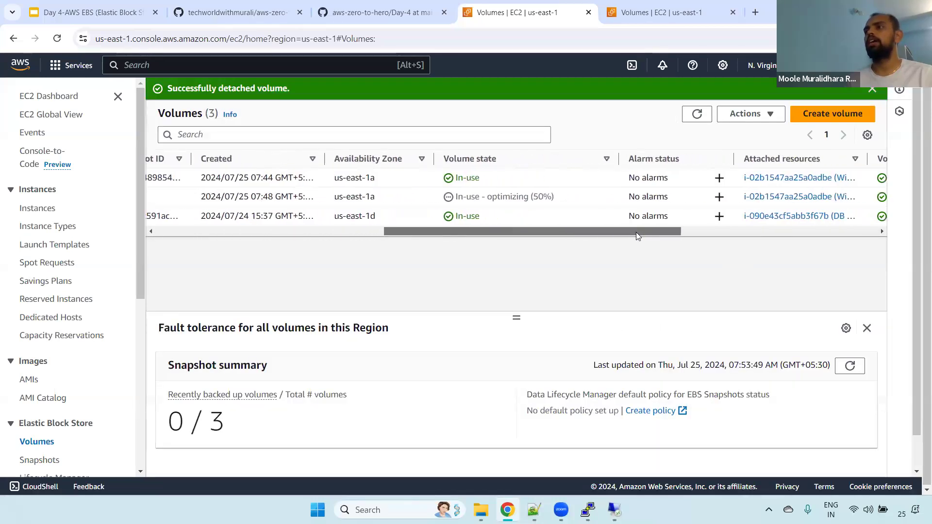
{"action": "left_click", "coordinate": [697, 113]}
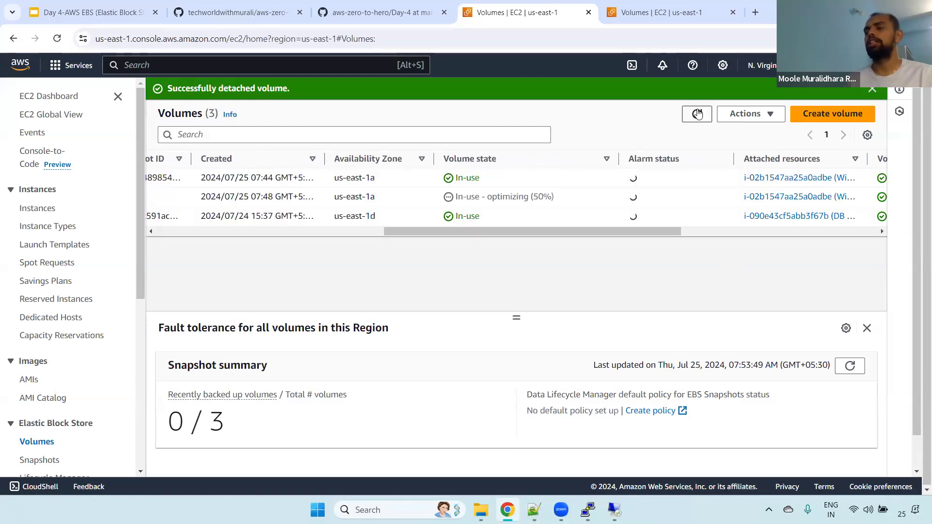
{"action": "left_click_drag", "start_coordinate": [626, 233], "coordinate": [740, 231]}
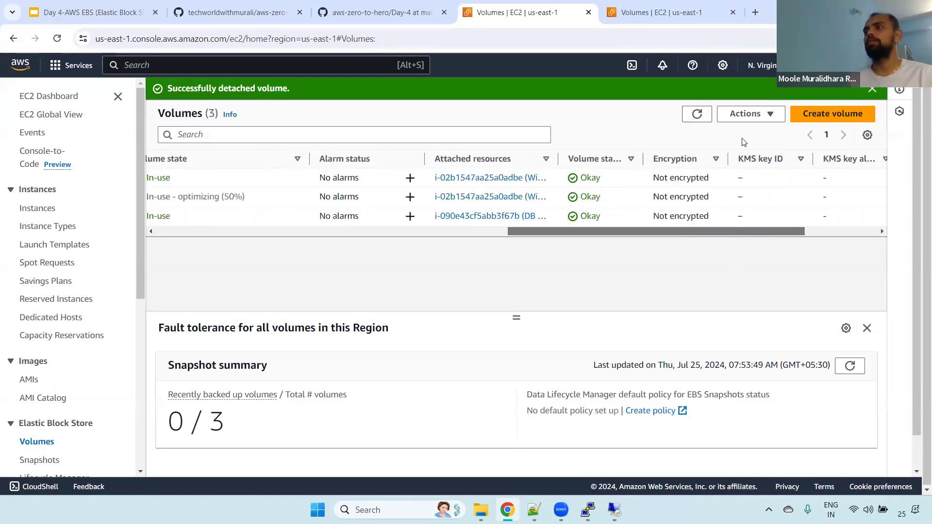
Step: Reload the volumes list and examine the volume state and attached resources of windows-volume after the detachment
{"action": "left_click", "coordinate": [697, 114]}
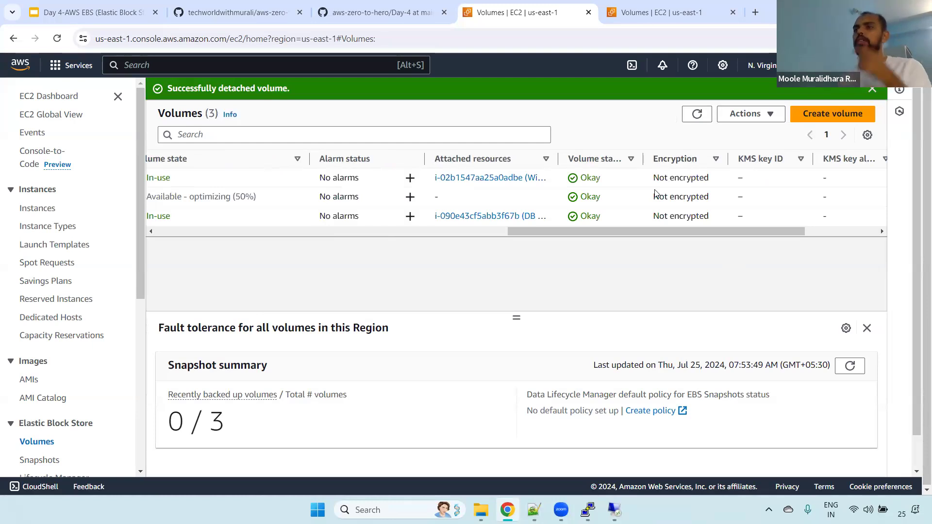
{"action": "left_click_drag", "start_coordinate": [623, 230], "coordinate": [377, 231]}
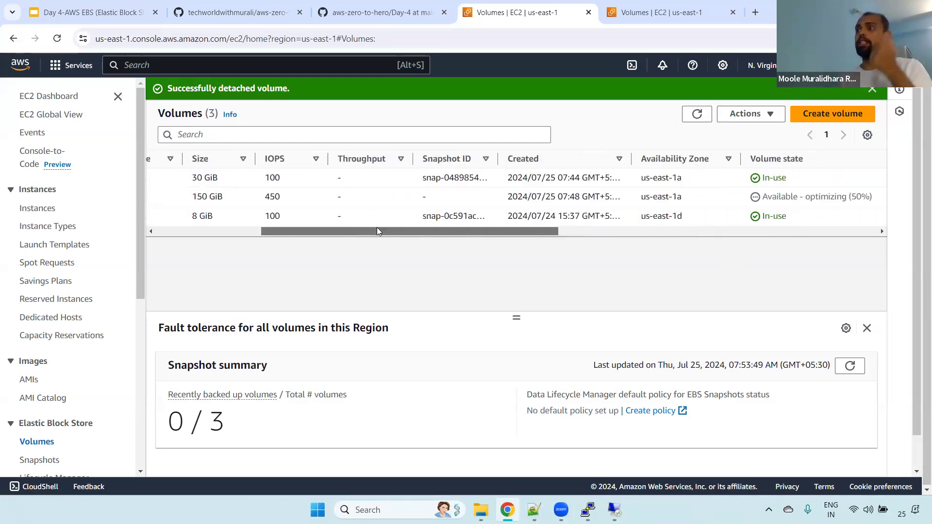
{"action": "double_click", "coordinate": [779, 197]}
{"action": "left_click_drag", "start_coordinate": [852, 192], "coordinate": [867, 193]}
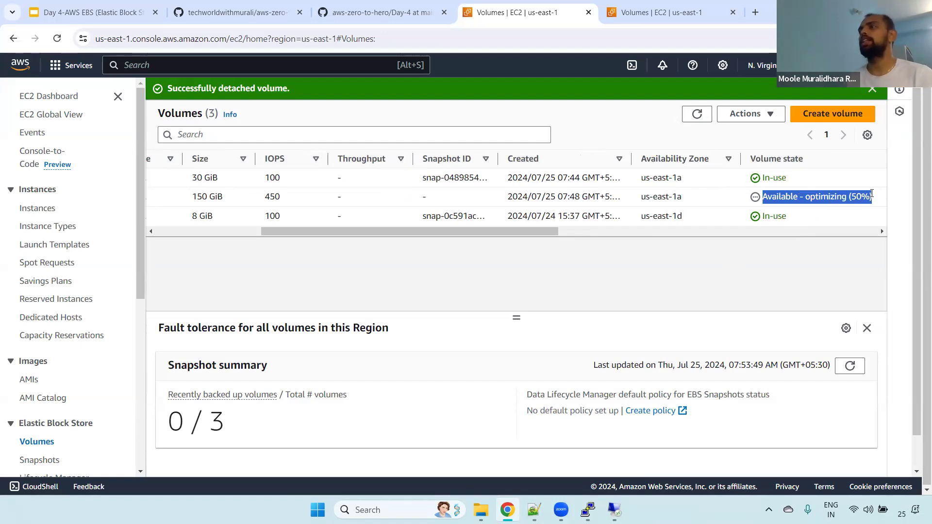
{"action": "double_click", "coordinate": [777, 197]}
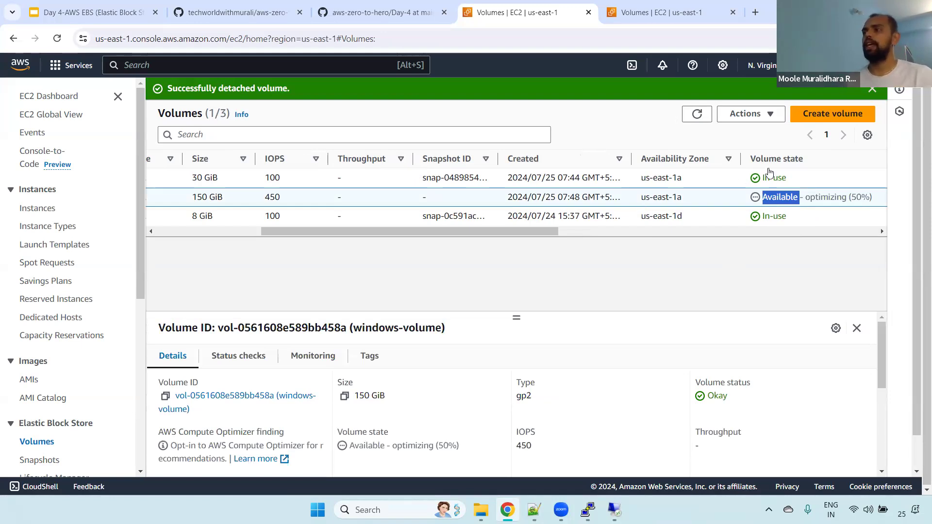
{"action": "left_click", "coordinate": [697, 114]}
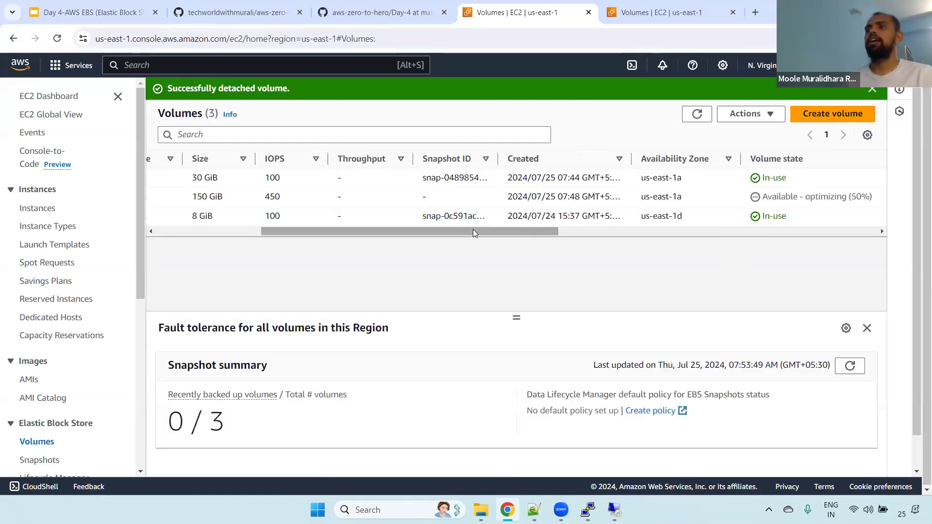
{"action": "left_click_drag", "start_coordinate": [473, 229], "coordinate": [256, 237]}
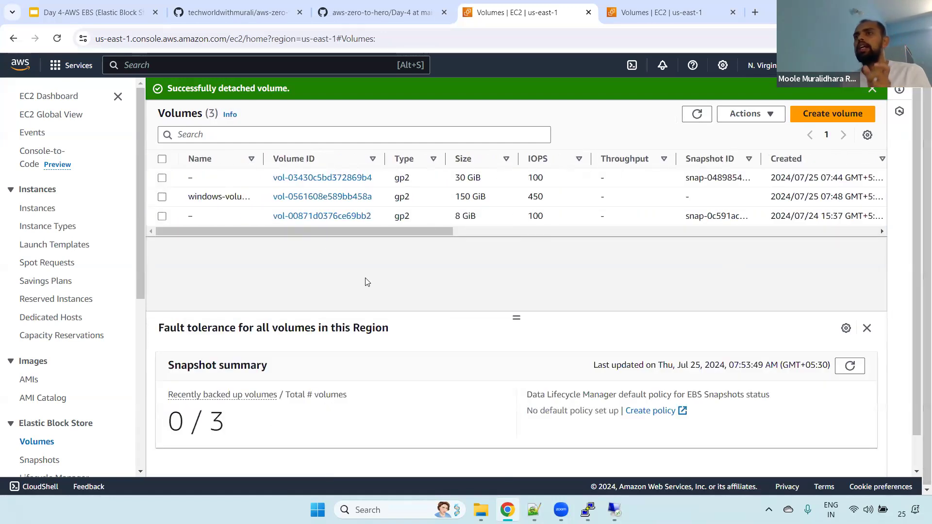
Step: Select windows-volume in the volumes list, check the drives in This PC on the remote server, and return to the browser
{"action": "double_click", "coordinate": [441, 197]}
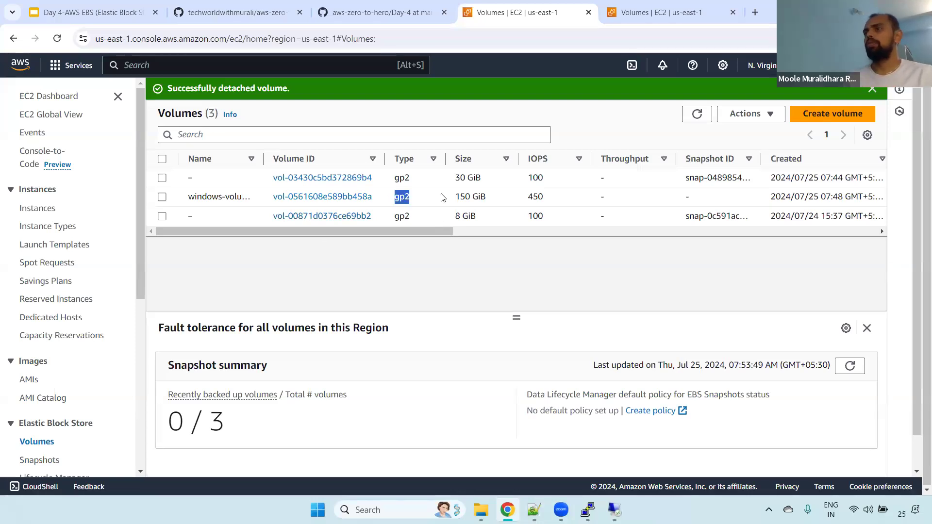
{"action": "left_click", "coordinate": [442, 197]}
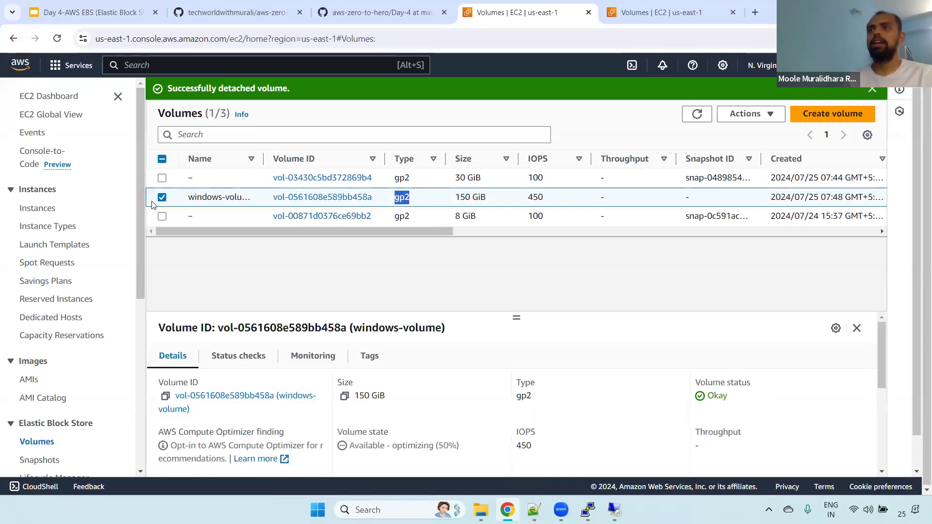
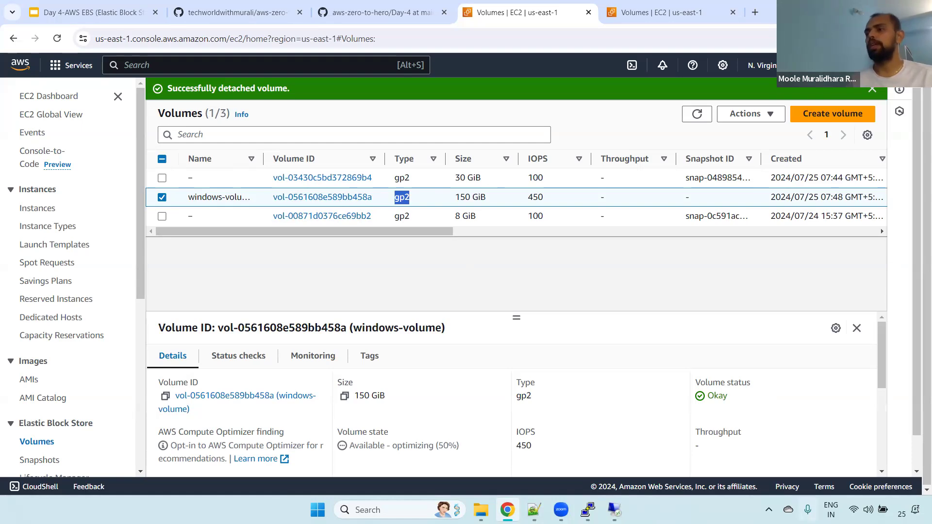
{"action": "left_click", "coordinate": [614, 509]}
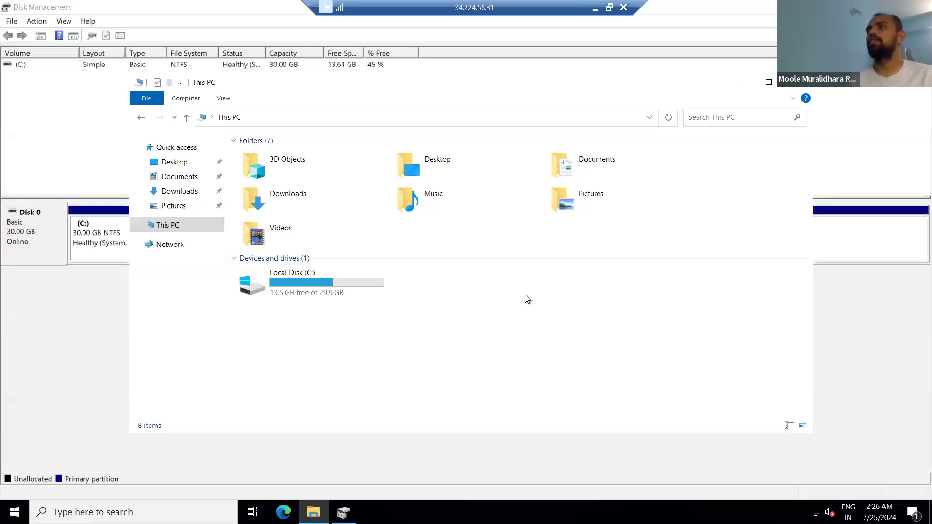
{"action": "left_click", "coordinate": [595, 7]}
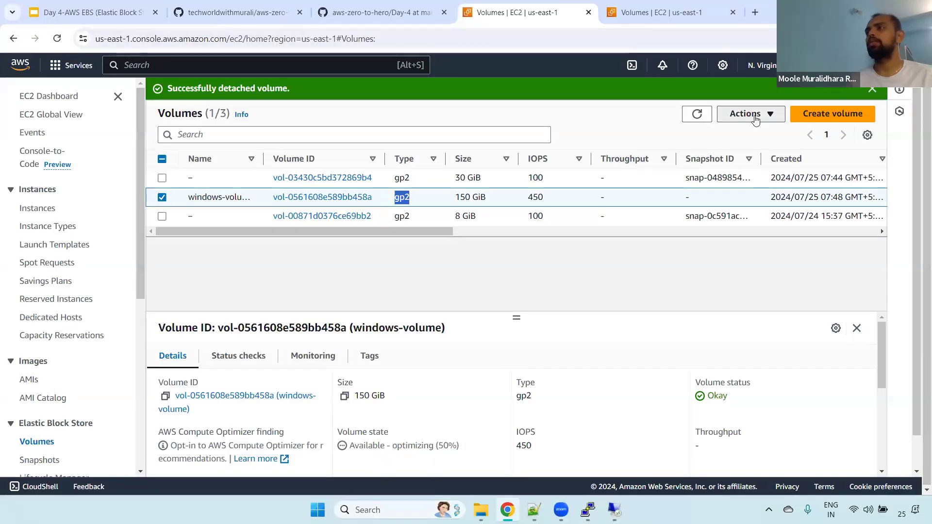
Step: Attach windows-volume to instance i-02b1547aa25a0adbe, choosing a device name for it
{"action": "left_click", "coordinate": [756, 120]}
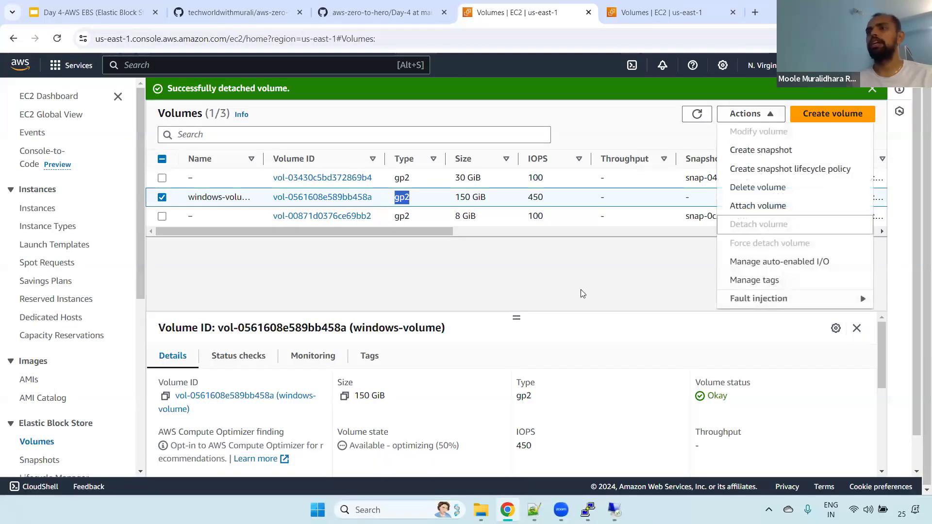
{"action": "left_click", "coordinate": [757, 205]}
{"action": "left_click", "coordinate": [170, 322]}
{"action": "left_click", "coordinate": [135, 368]}
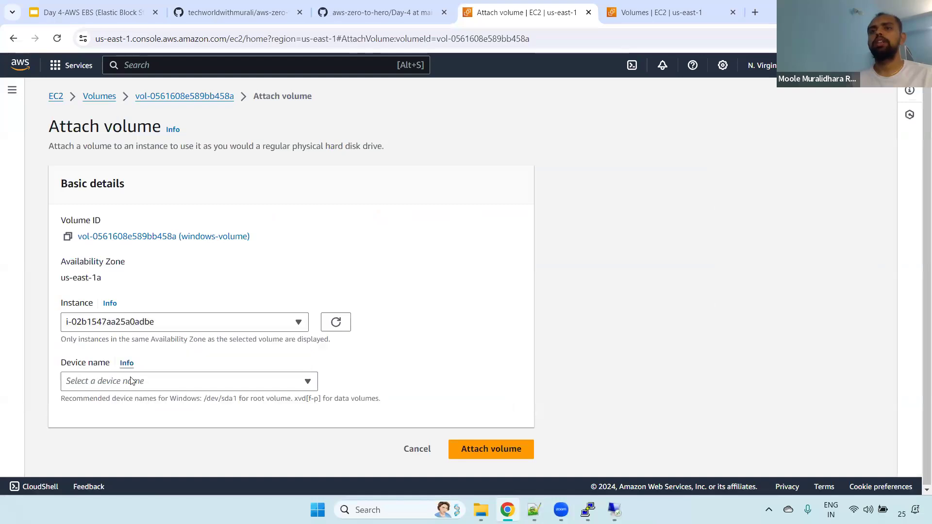
{"action": "left_click", "coordinate": [136, 381]}
{"action": "left_click", "coordinate": [142, 219]}
{"action": "left_click", "coordinate": [499, 448]}
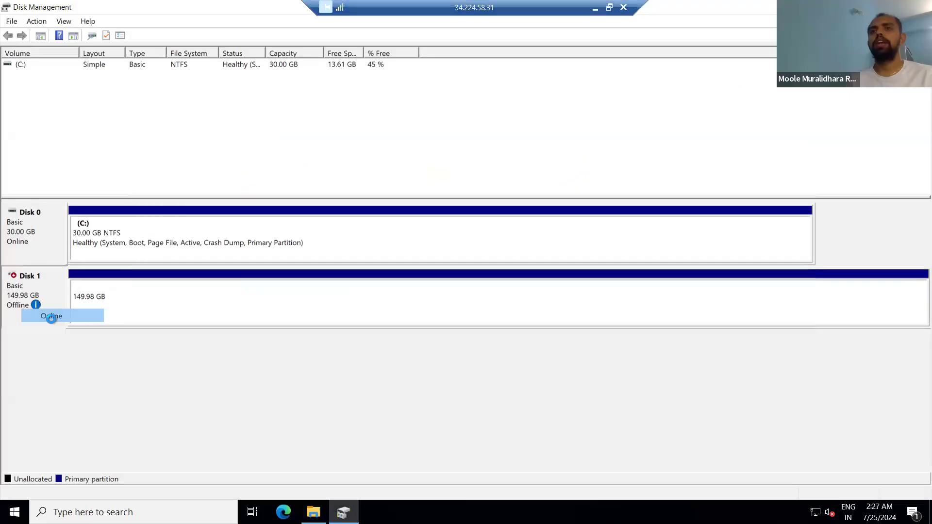
Step: Bring Disk 1 online in the remote server's Disk Management, and return to the volumes list in the browser
{"action": "left_click", "coordinate": [51, 316]}
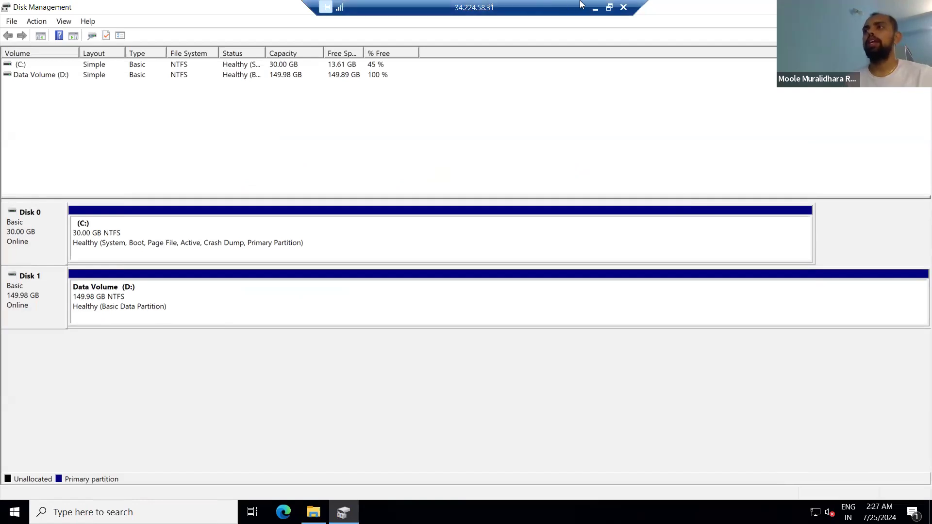
{"action": "left_click", "coordinate": [597, 8]}
{"action": "double_click", "coordinate": [409, 197]}
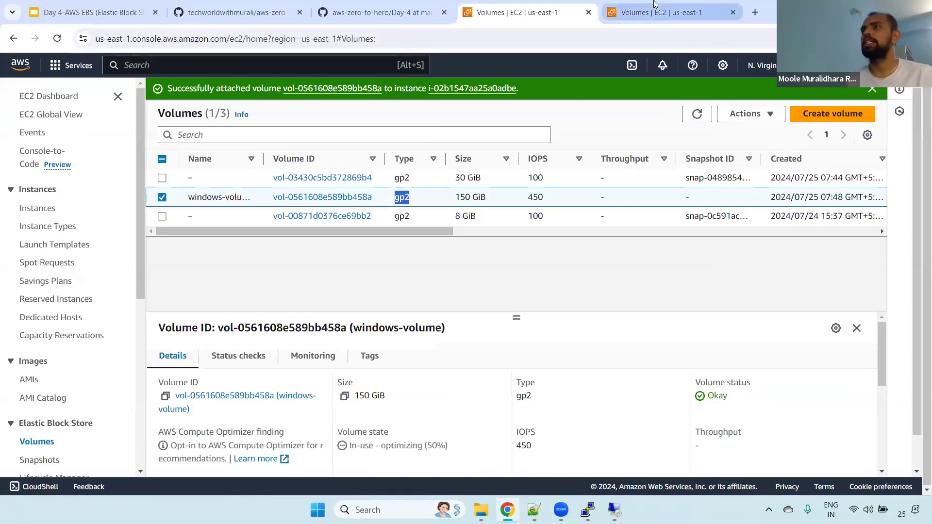
Step: Read the Day-4 lab section on changing the EBS volume type, and examine windows-volume's type and available actions in the second volumes list
{"action": "left_click", "coordinate": [354, 13]}
{"action": "left_click_drag", "start_coordinate": [919, 418], "coordinate": [918, 464]}
{"action": "left_click_drag", "start_coordinate": [231, 179], "coordinate": [418, 183]}
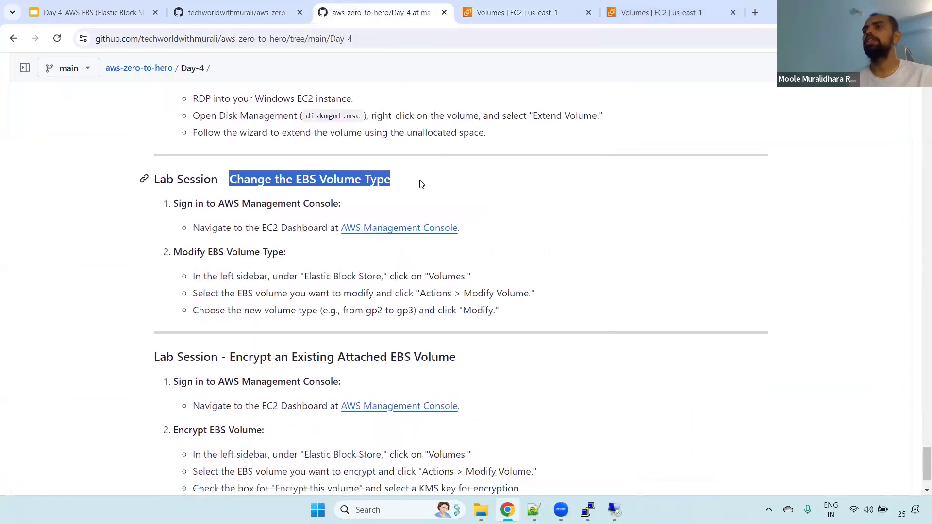
{"action": "left_click", "coordinate": [675, 12]}
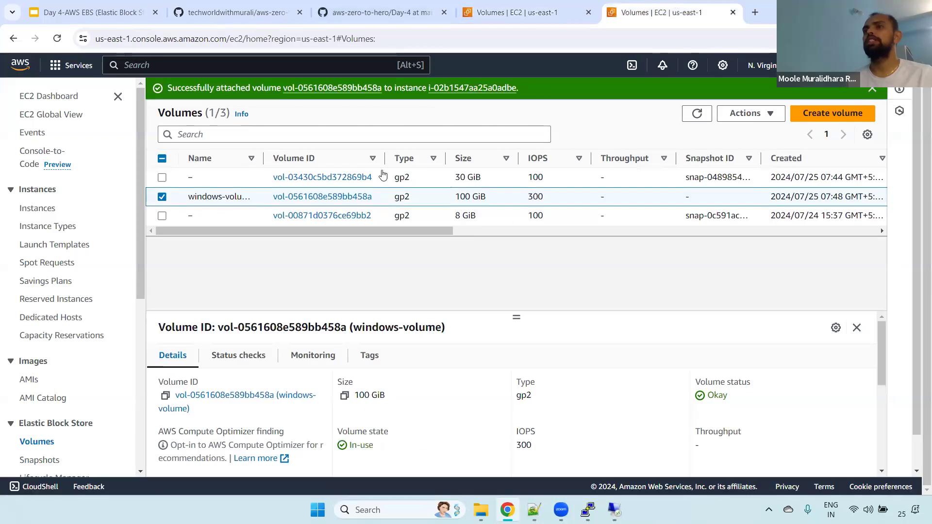
{"action": "left_click_drag", "start_coordinate": [398, 198], "coordinate": [428, 203]}
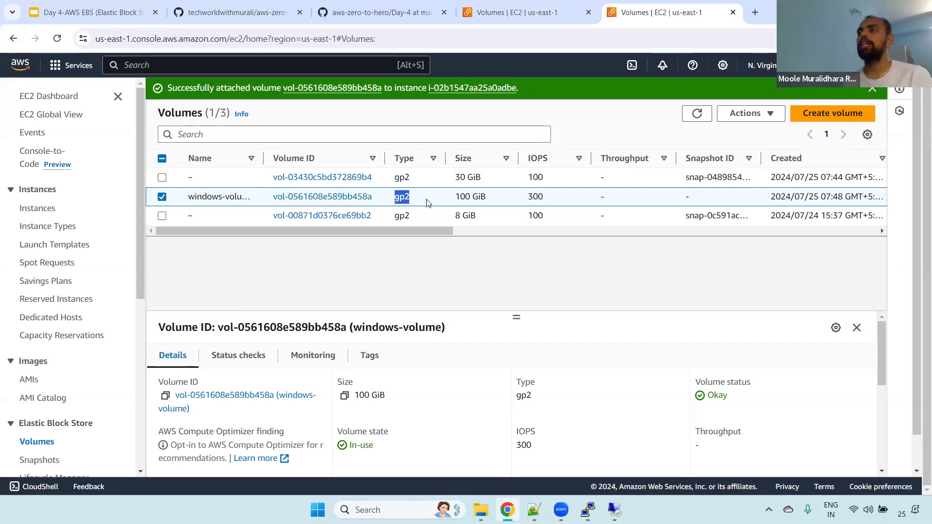
{"action": "left_click", "coordinate": [771, 112]}
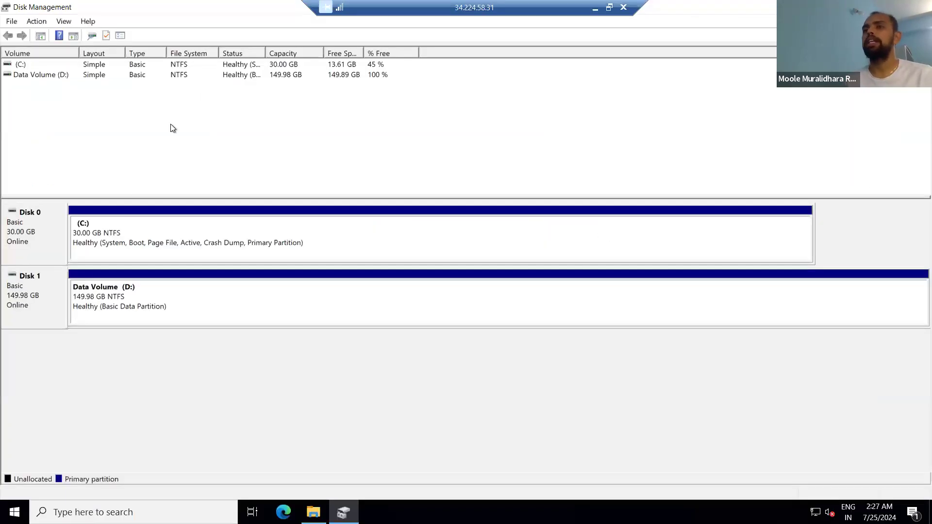
Step: On the remote server, check the drives in This PC and view the services in Task Manager, returning to the browser
{"action": "left_click", "coordinate": [313, 512]}
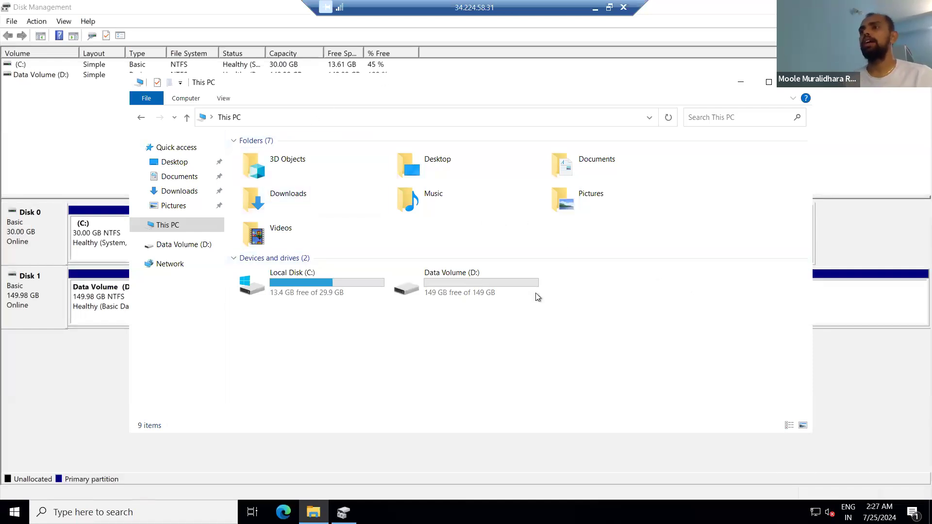
{"action": "mouse_move", "coordinate": [461, 286]}
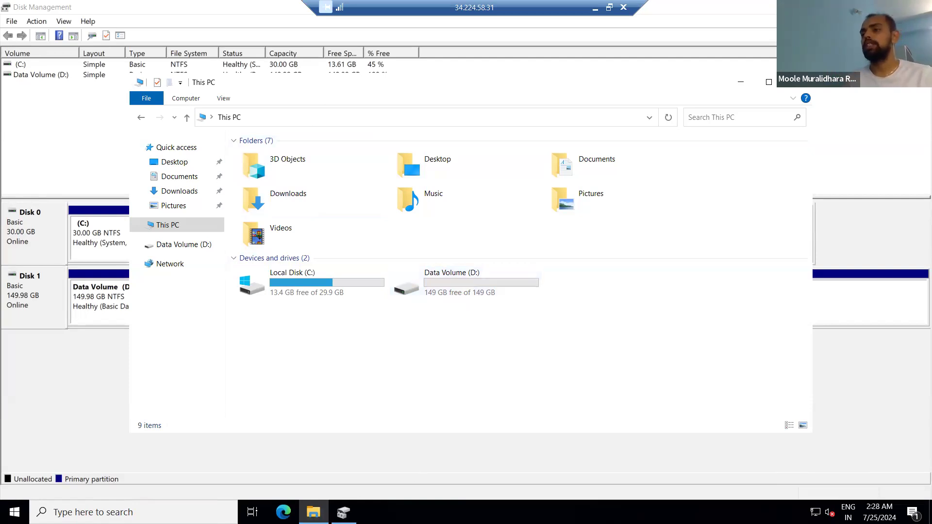
{"action": "right_click", "coordinate": [404, 512]}
{"action": "left_click", "coordinate": [447, 455]}
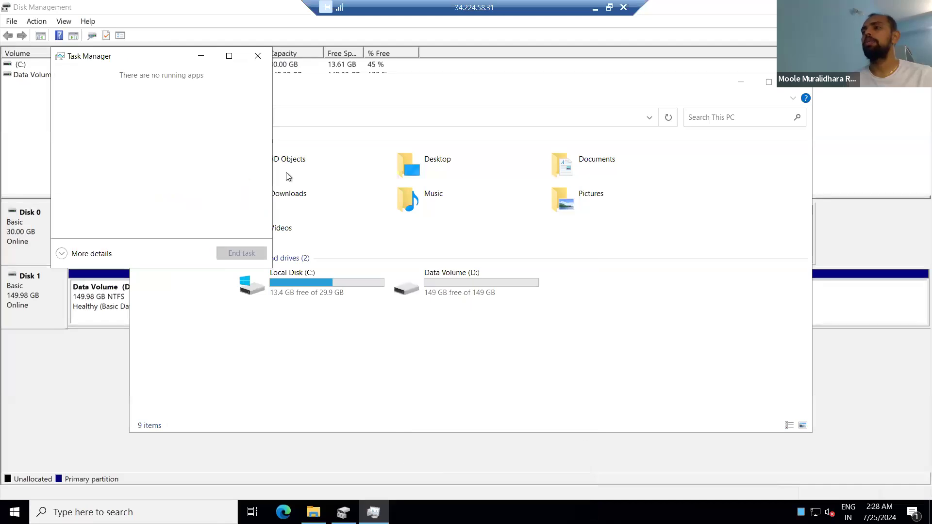
{"action": "left_click", "coordinate": [90, 254]}
{"action": "left_click", "coordinate": [203, 88]}
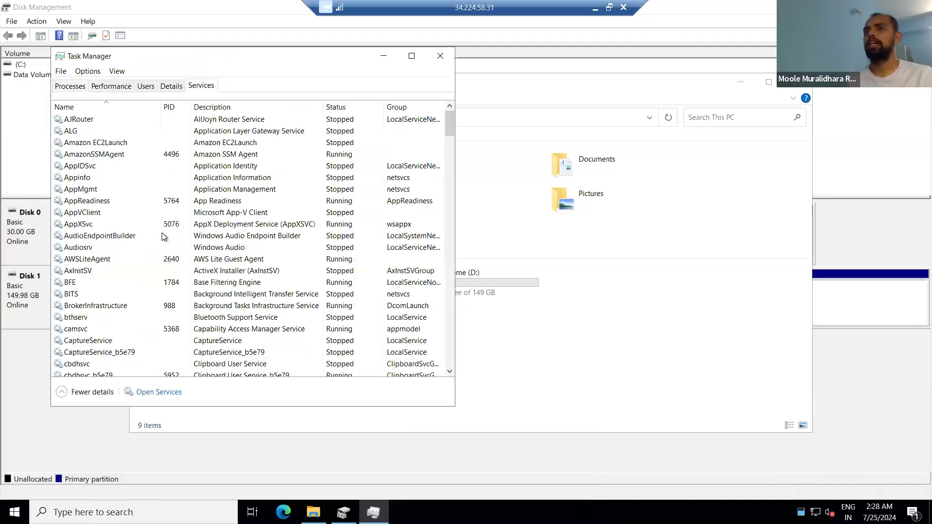
{"action": "left_click", "coordinate": [386, 53]}
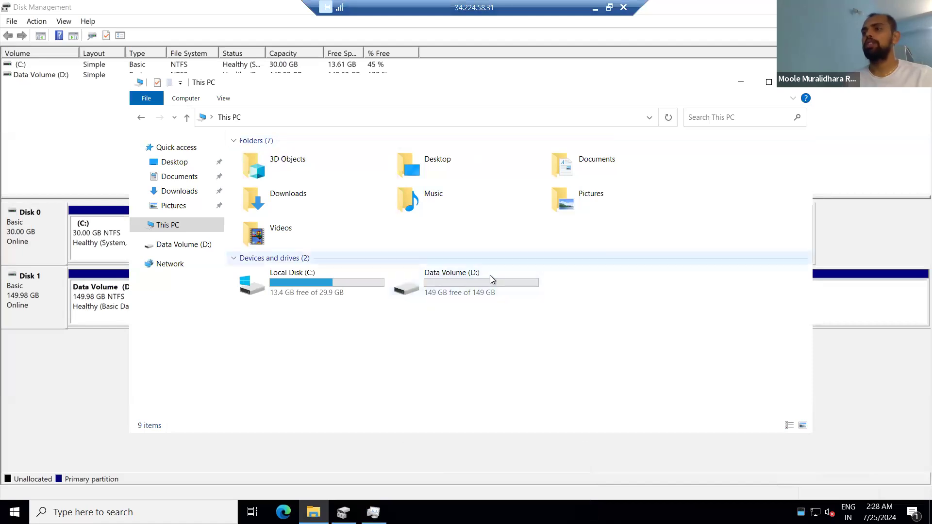
{"action": "left_click", "coordinate": [595, 8]}
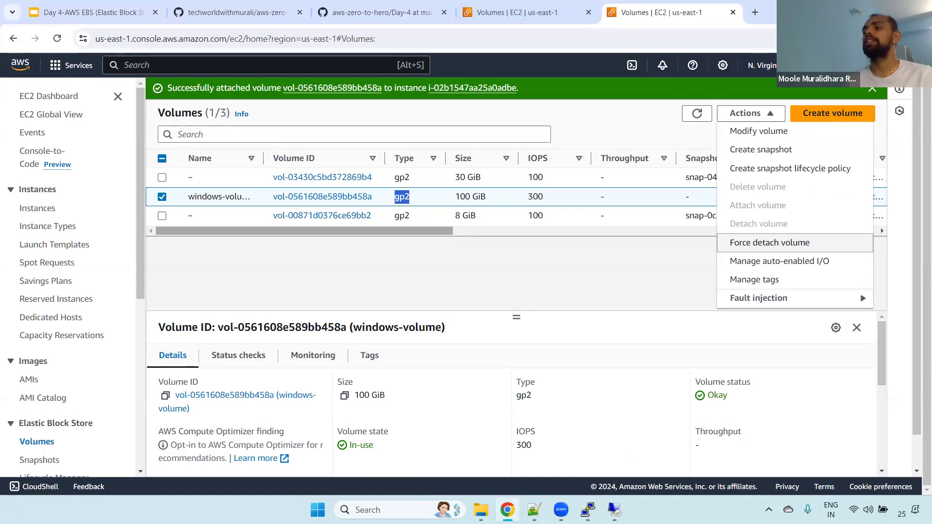
{"action": "left_click", "coordinate": [614, 509]}
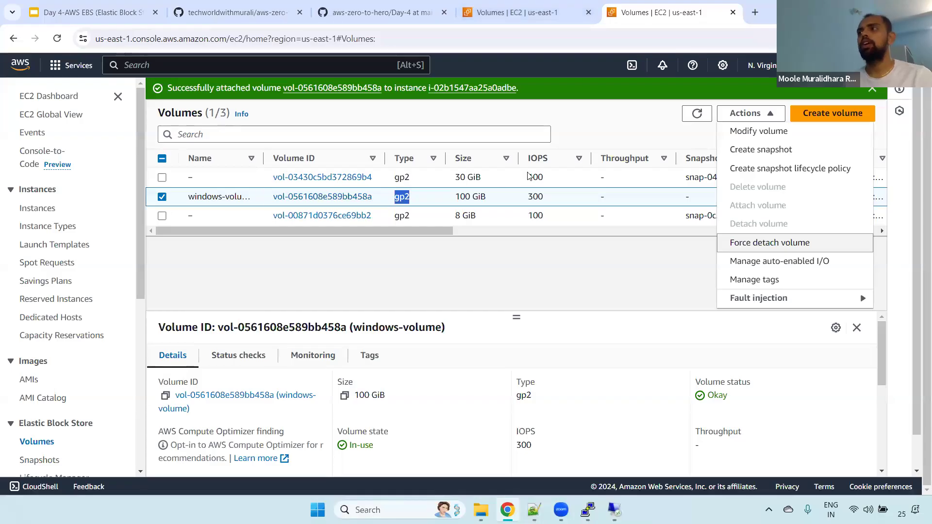
Step: Open the volume modification form for windows-volume and choose General Purpose SSD (gp3) as the volume type
{"action": "left_click", "coordinate": [744, 130]}
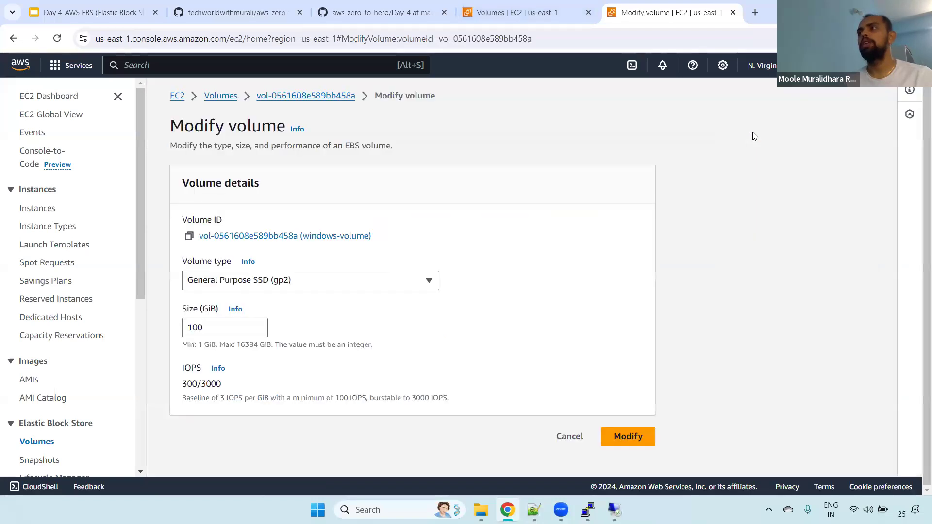
{"action": "left_click", "coordinate": [163, 280]}
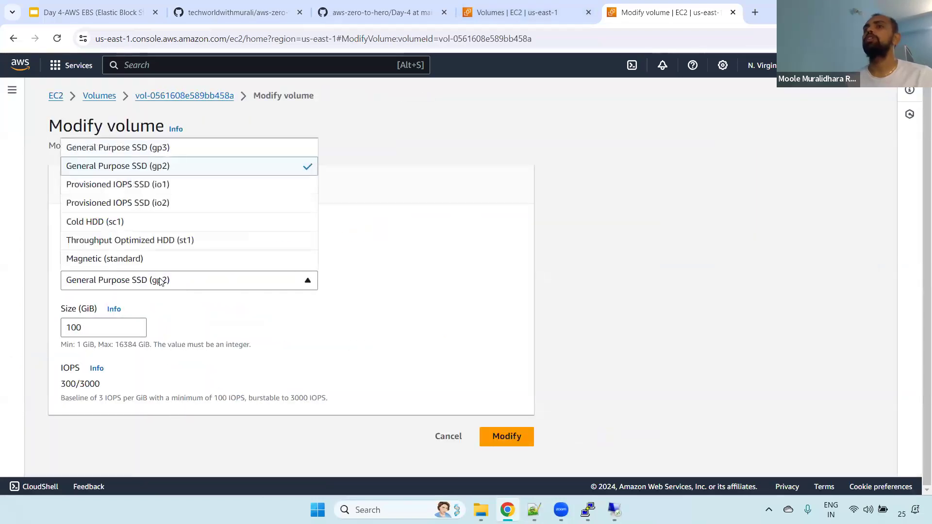
{"action": "left_click", "coordinate": [181, 148]}
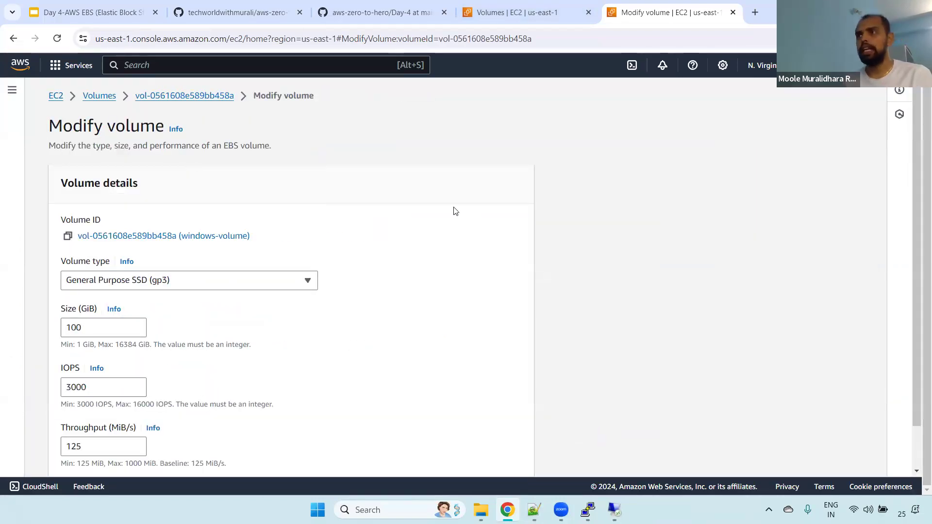
{"action": "scroll", "coordinate": [917, 146], "scroll_direction": "down", "scroll_amount": 1}
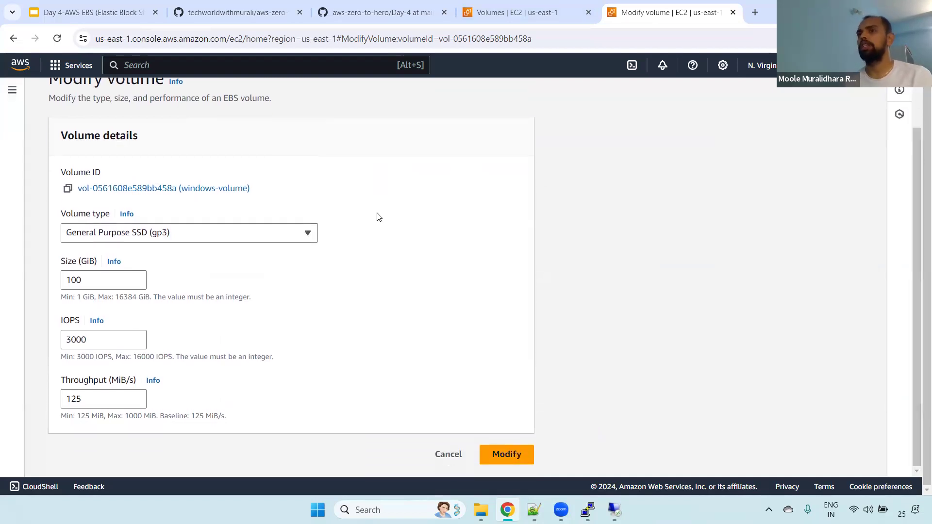
Step: Alternate the volume type between gp2 and gp3 to compare their size, IOPS and throughput settings, ending on General Purpose SSD (gp2)
{"action": "left_click", "coordinate": [208, 233]}
{"action": "left_click", "coordinate": [151, 268]}
{"action": "left_click", "coordinate": [160, 280]}
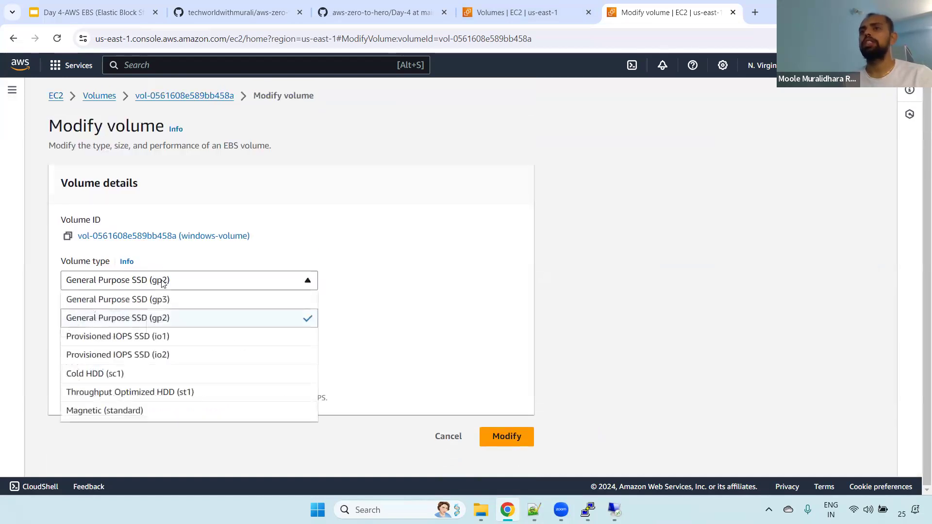
{"action": "left_click", "coordinate": [141, 299]}
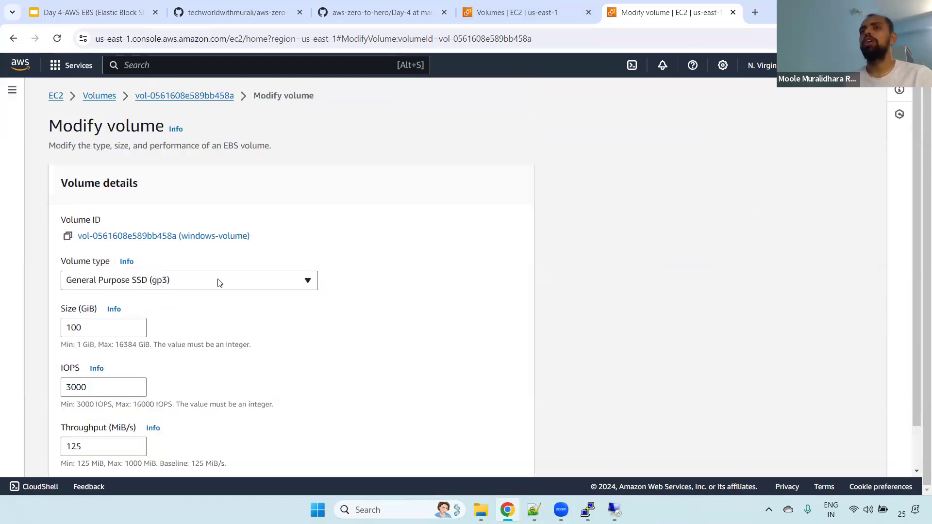
{"action": "left_click", "coordinate": [219, 281]}
{"action": "left_click", "coordinate": [148, 322]}
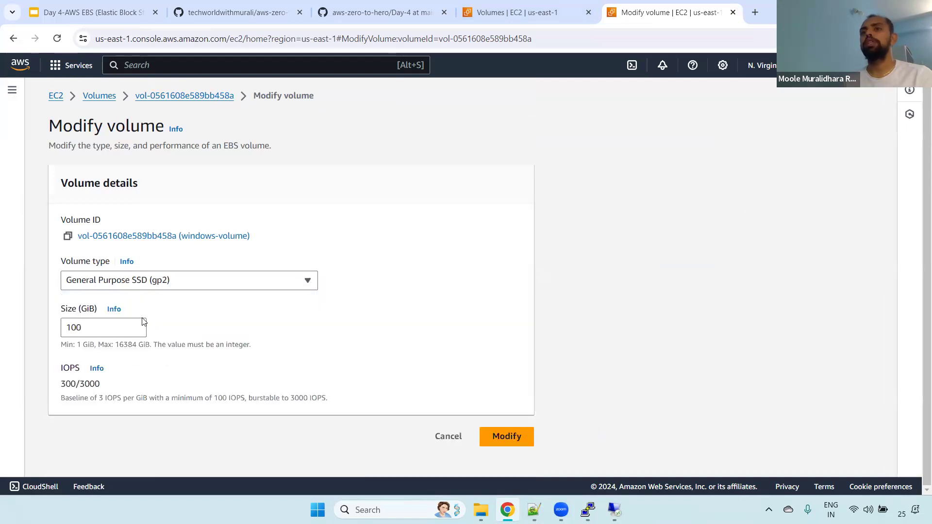
{"action": "left_click_drag", "start_coordinate": [75, 313], "coordinate": [95, 313]}
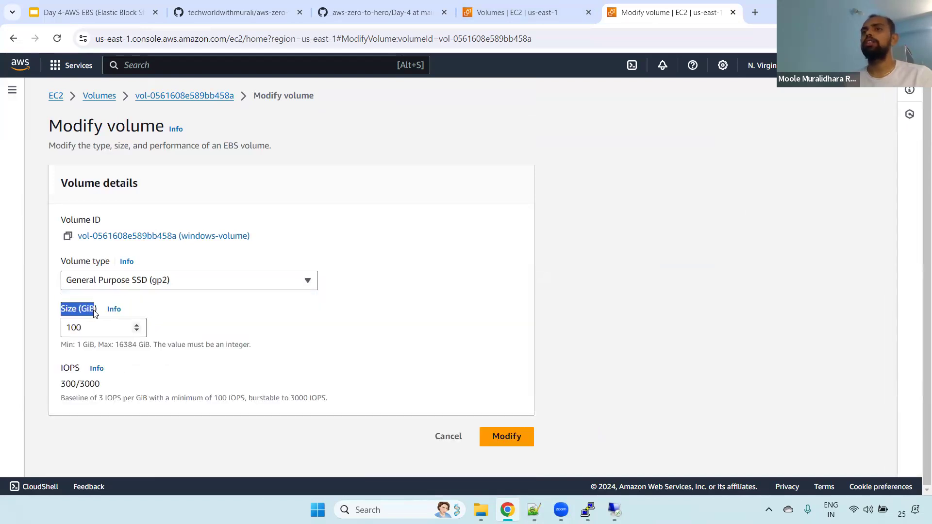
Step: Review the gp2 IOPS setting for windows-volume, and set its volume type to General Purpose SSD (gp3)
{"action": "left_click", "coordinate": [185, 280]}
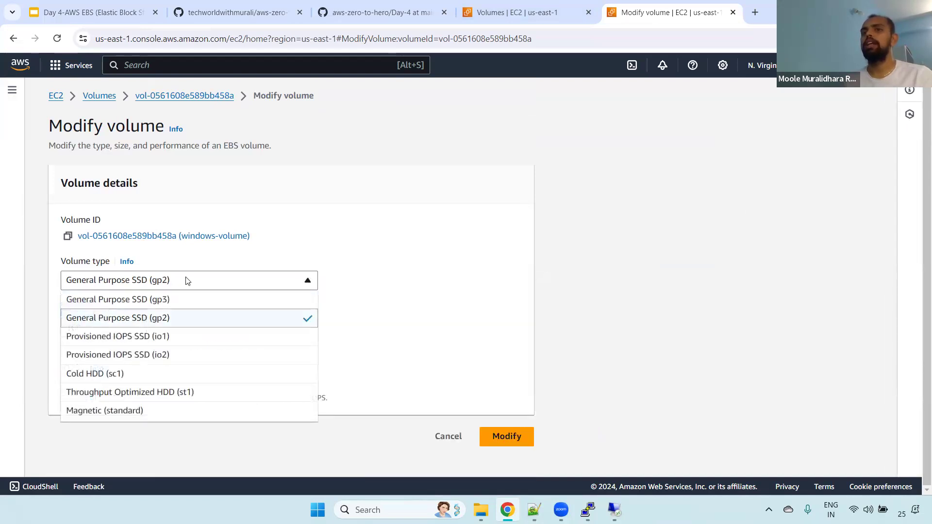
{"action": "left_click", "coordinate": [347, 314]}
{"action": "left_click_drag", "start_coordinate": [55, 361], "coordinate": [139, 387]}
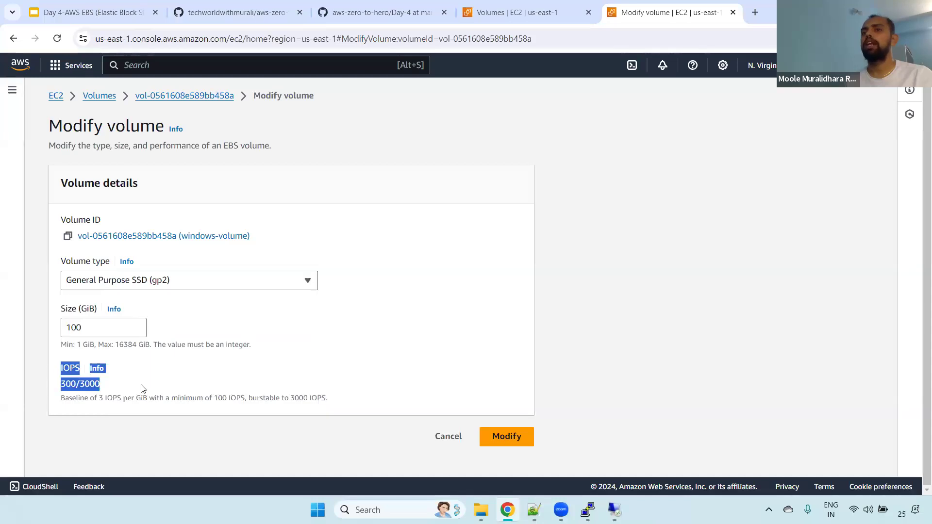
{"action": "left_click", "coordinate": [190, 287]}
{"action": "left_click", "coordinate": [156, 302]}
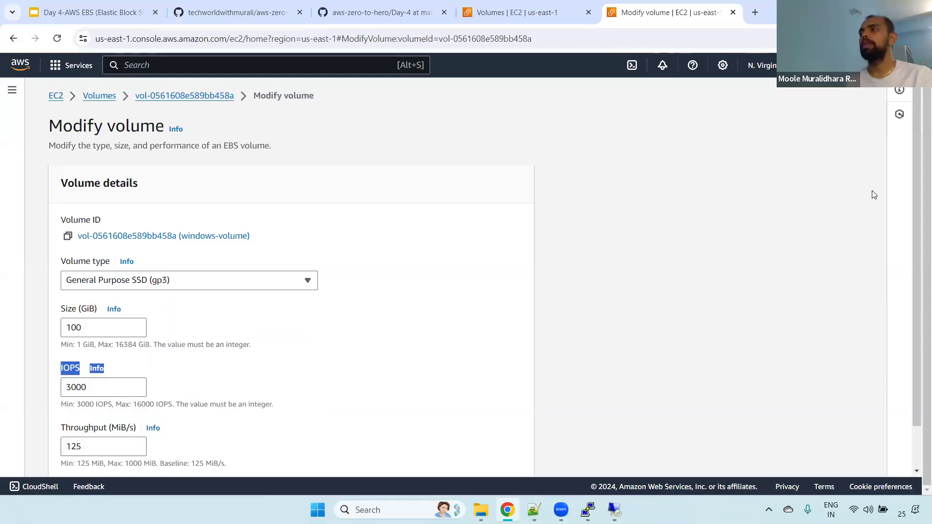
Step: Review the gp3 size, IOPS and throughput limits, and try to modify windows-volume with 100 GiB, 3000 IOPS and 125 MiB/s
{"action": "left_click_drag", "start_coordinate": [916, 154], "coordinate": [917, 240]}
{"action": "left_click_drag", "start_coordinate": [60, 265], "coordinate": [89, 262]}
{"action": "left_click_drag", "start_coordinate": [58, 320], "coordinate": [76, 321]}
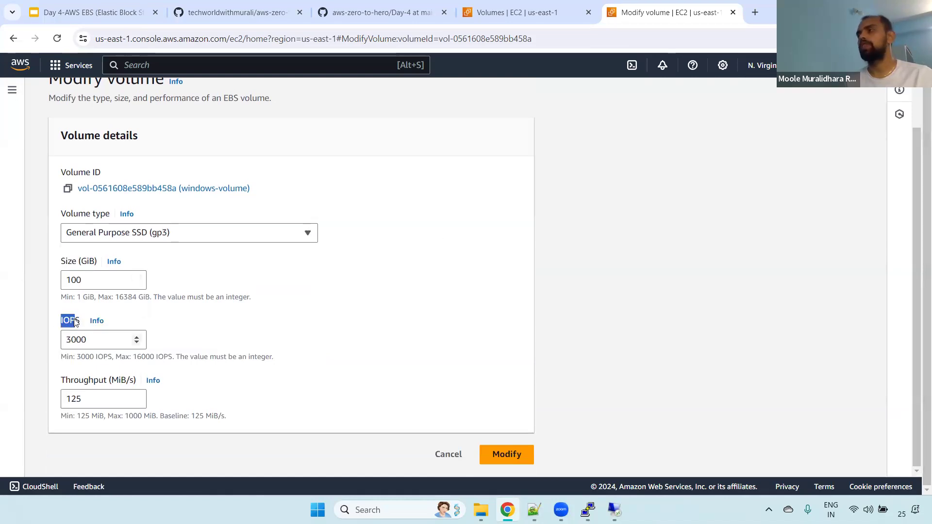
{"action": "left_click_drag", "start_coordinate": [129, 386], "coordinate": [137, 383]}
{"action": "left_click", "coordinate": [99, 404]}
{"action": "left_click_drag", "start_coordinate": [124, 416], "coordinate": [160, 417]}
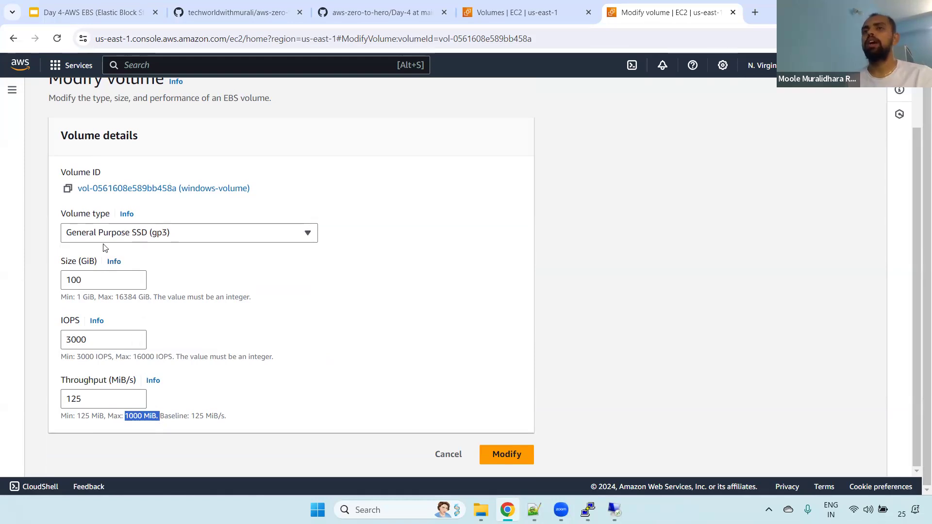
{"action": "double_click", "coordinate": [135, 280]}
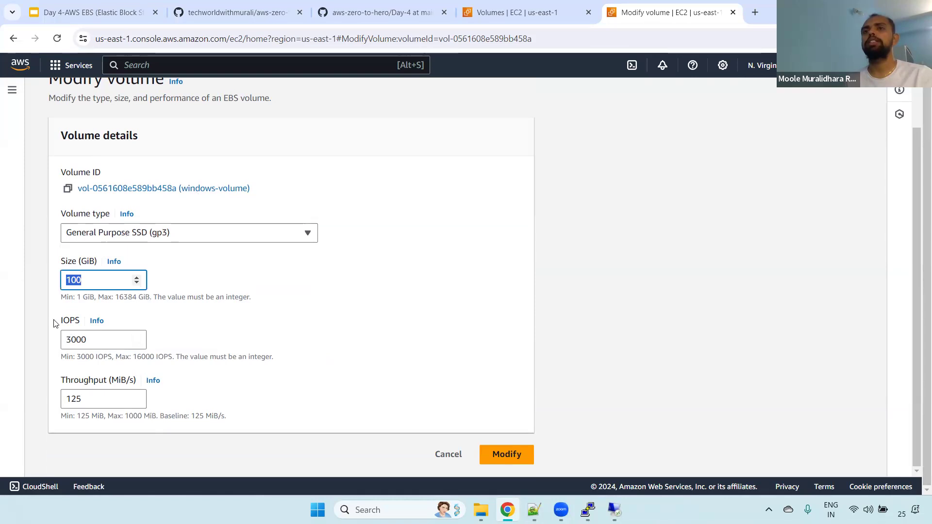
{"action": "left_click", "coordinate": [159, 392]}
{"action": "triple_click", "coordinate": [159, 392]}
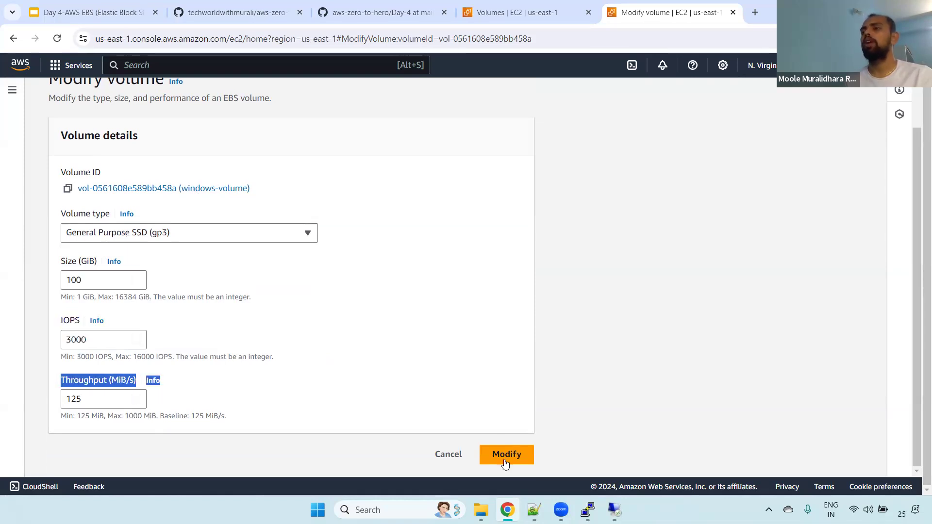
{"action": "left_click", "coordinate": [507, 458]}
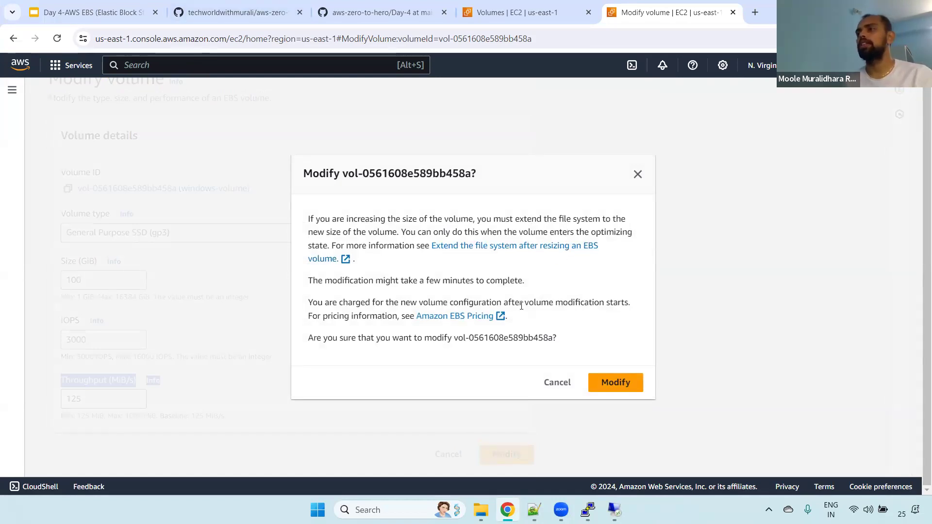
{"action": "left_click", "coordinate": [614, 382]}
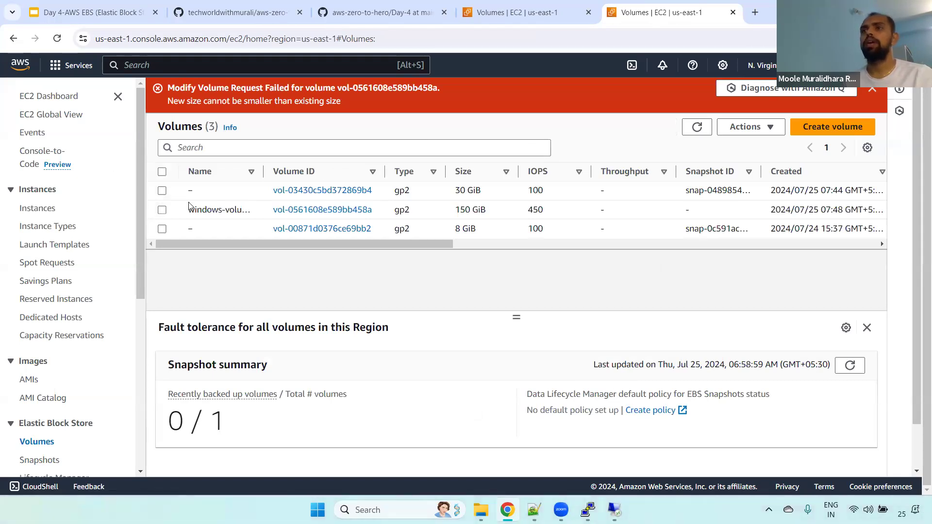
Step: Reopen the modification form for windows-volume and check its available volume types and size
{"action": "left_click", "coordinate": [162, 209]}
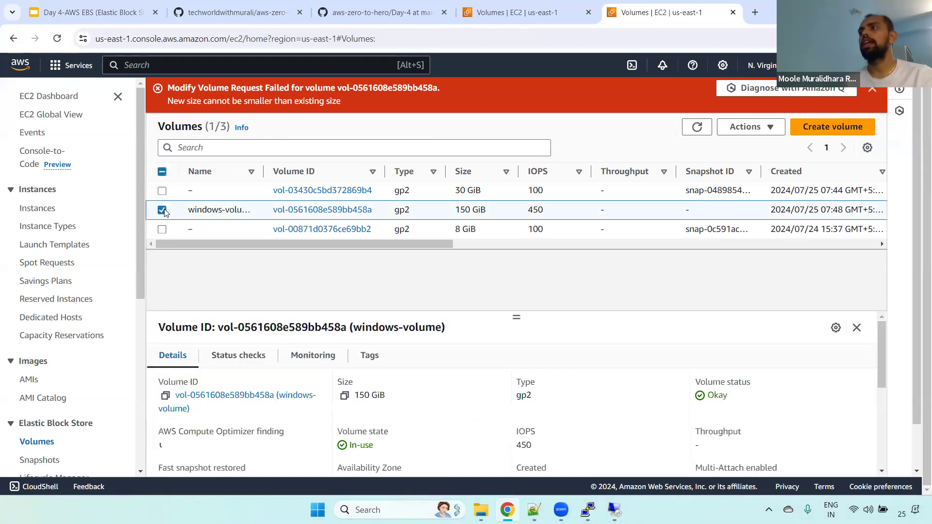
{"action": "left_click", "coordinate": [756, 128]}
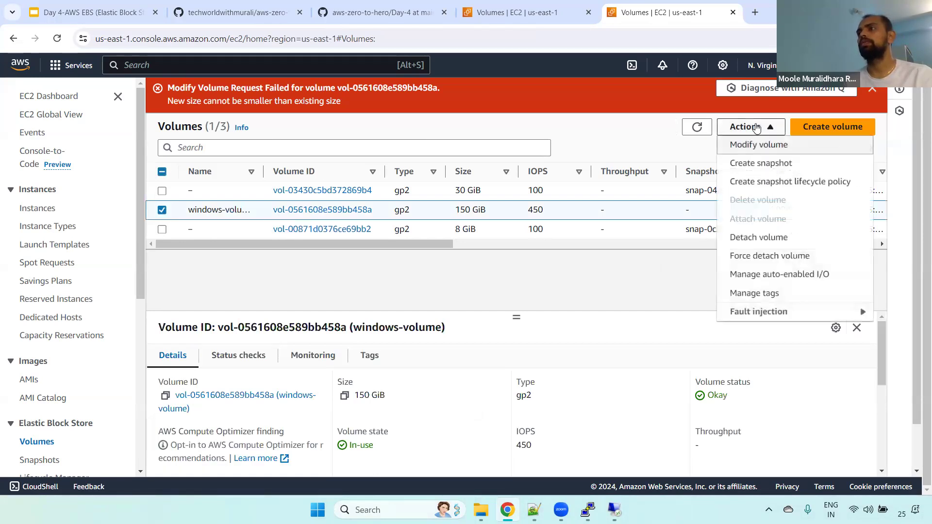
{"action": "left_click", "coordinate": [760, 146]}
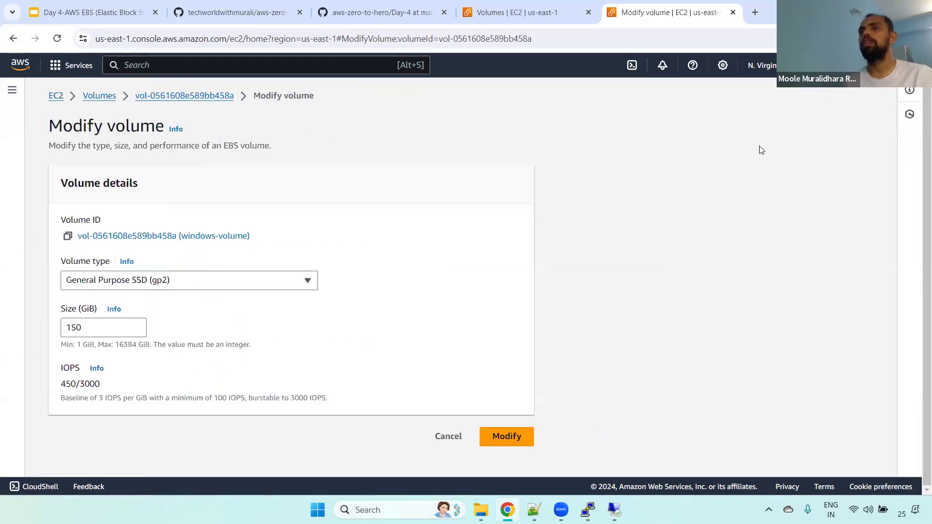
{"action": "left_click", "coordinate": [130, 283]}
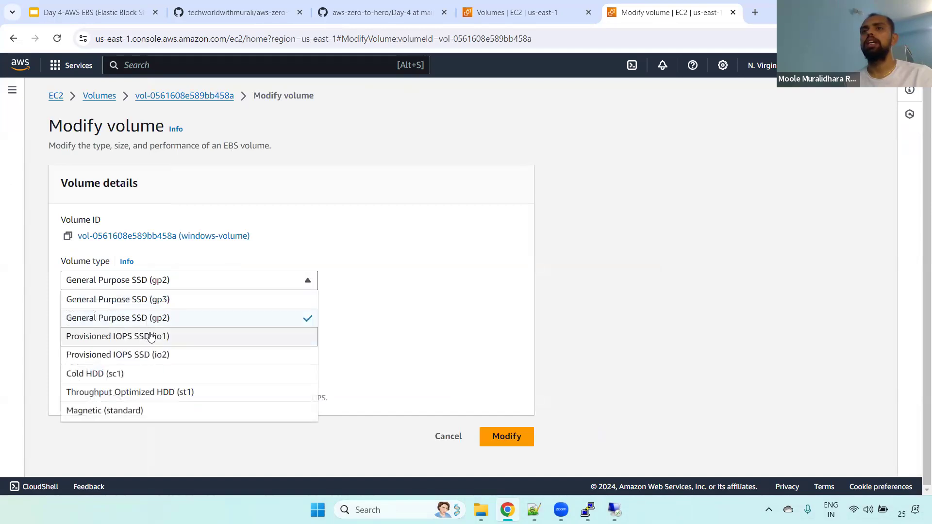
{"action": "left_click", "coordinate": [389, 238]}
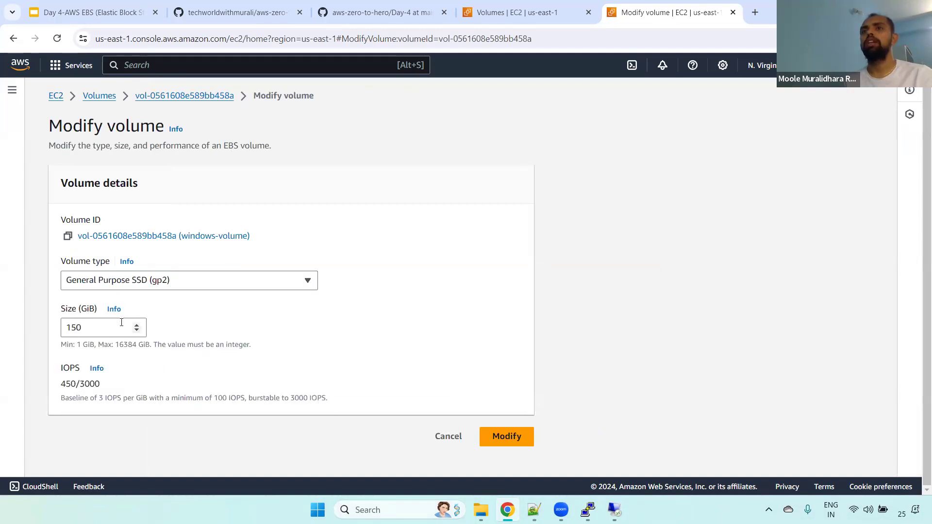
{"action": "left_click_drag", "start_coordinate": [82, 328], "coordinate": [59, 330]}
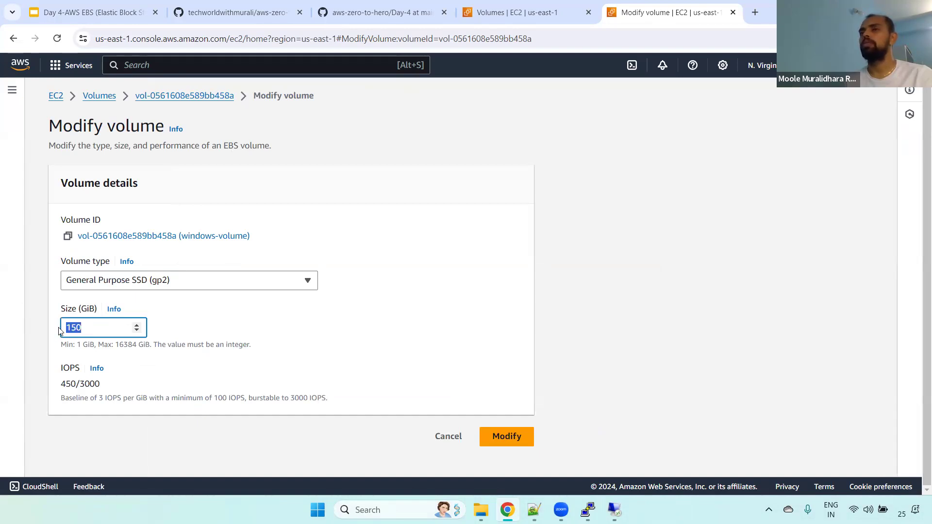
Step: Try to modify windows-volume to General Purpose SSD (gp3) with 150 GiB, 3000 IOPS and 125 MiB/s throughput
{"action": "left_click", "coordinate": [164, 283]}
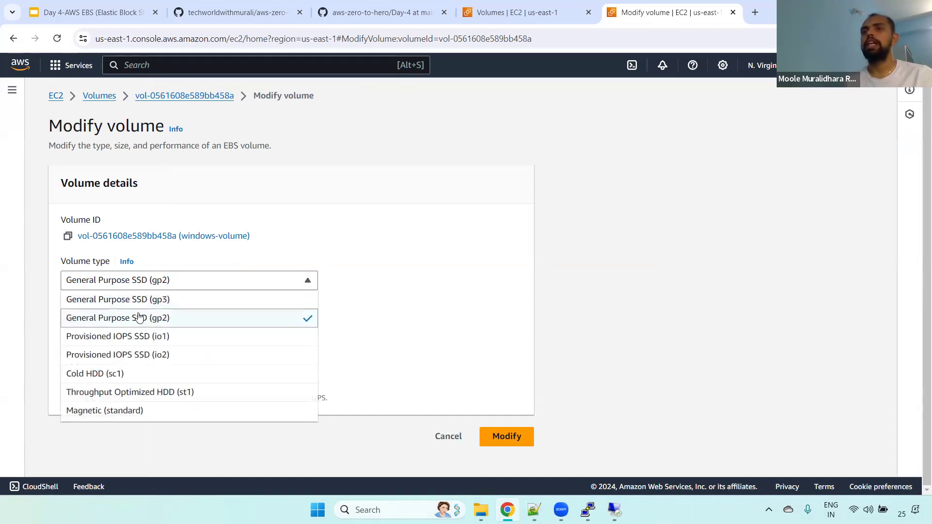
{"action": "left_click", "coordinate": [152, 301]}
{"action": "left_click", "coordinate": [87, 331]}
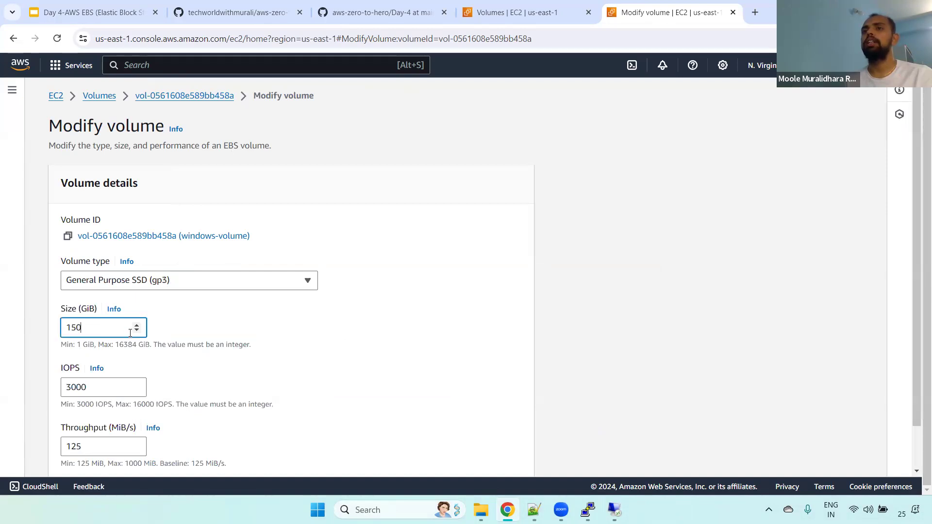
{"action": "scroll", "coordinate": [919, 306], "scroll_direction": "down", "scroll_amount": 1}
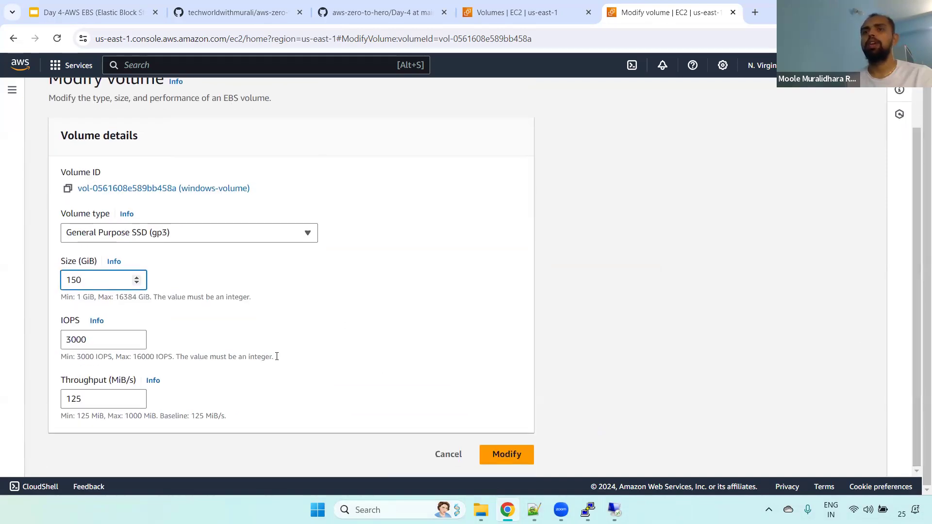
{"action": "left_click", "coordinate": [521, 454]}
{"action": "left_click", "coordinate": [624, 378]}
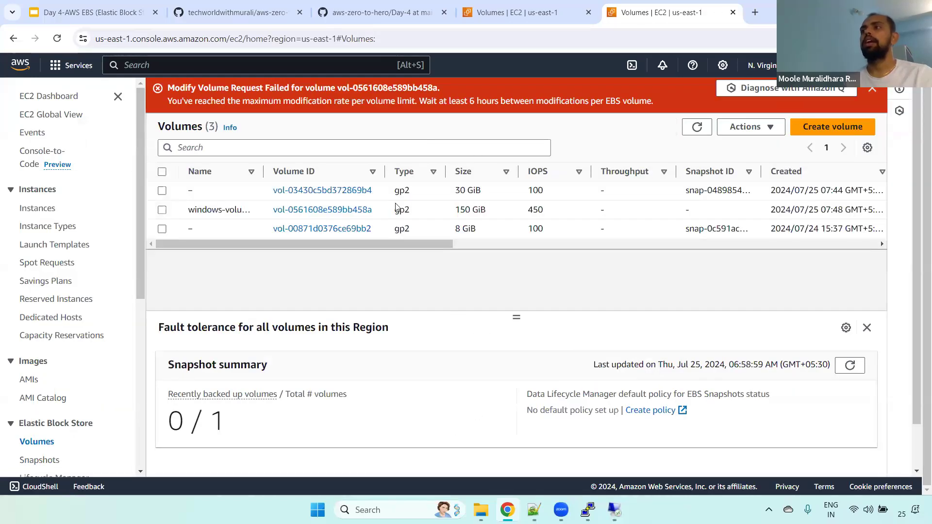
Step: Read the message about the windows-volume modification request, and check the state and attached resources in the volumes list
{"action": "left_click_drag", "start_coordinate": [551, 96], "coordinate": [168, 102]}
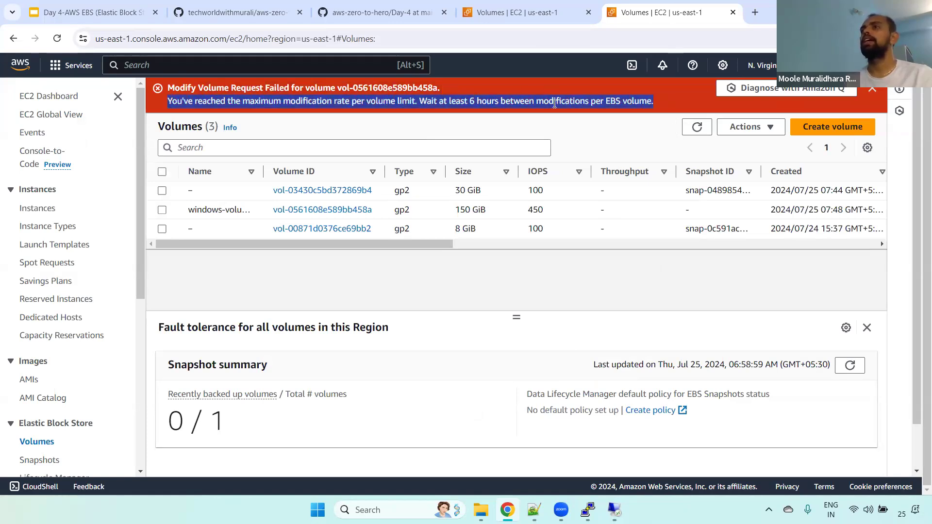
{"action": "triple_click", "coordinate": [491, 99]}
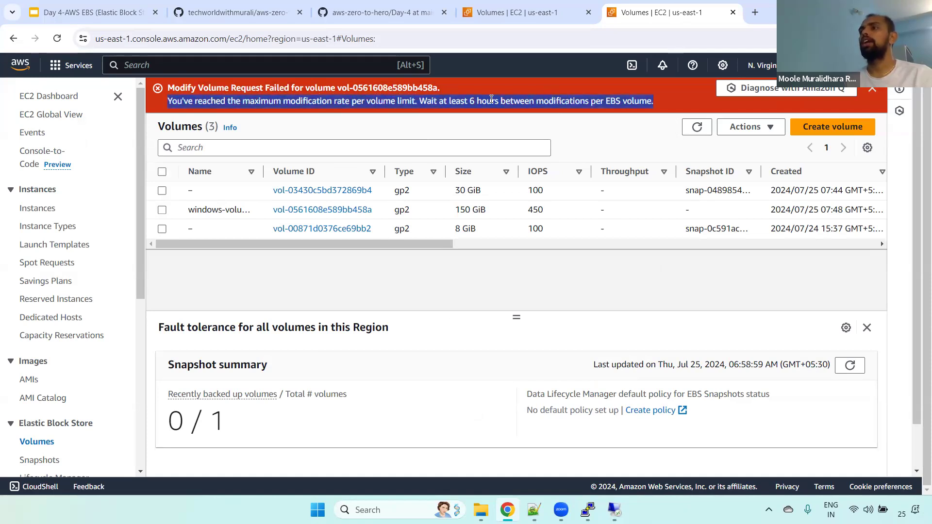
{"action": "triple_click", "coordinate": [479, 102]}
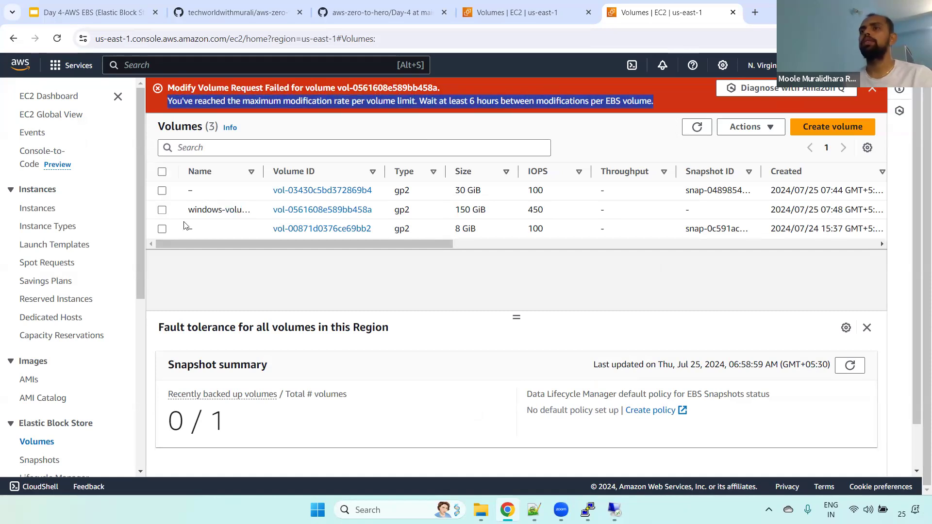
{"action": "left_click_drag", "start_coordinate": [375, 244], "coordinate": [645, 246]}
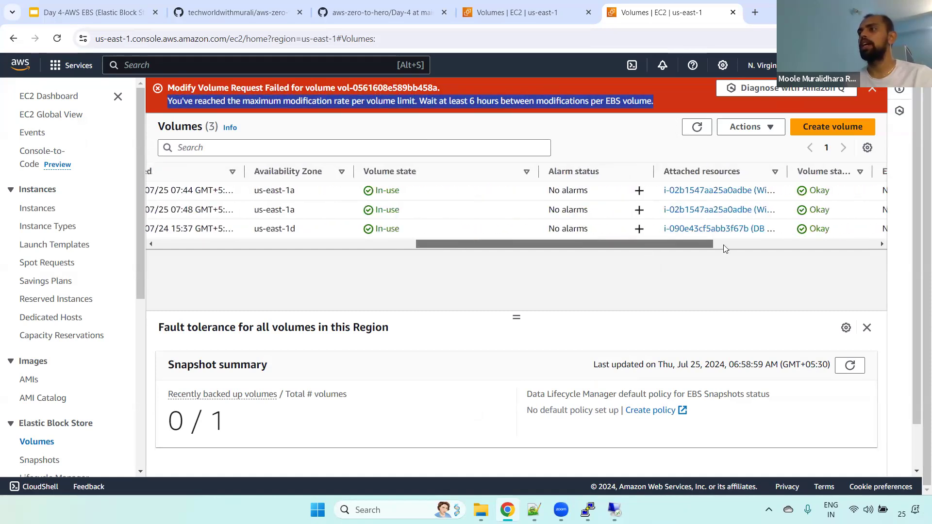
{"action": "left_click_drag", "start_coordinate": [723, 245], "coordinate": [163, 180]}
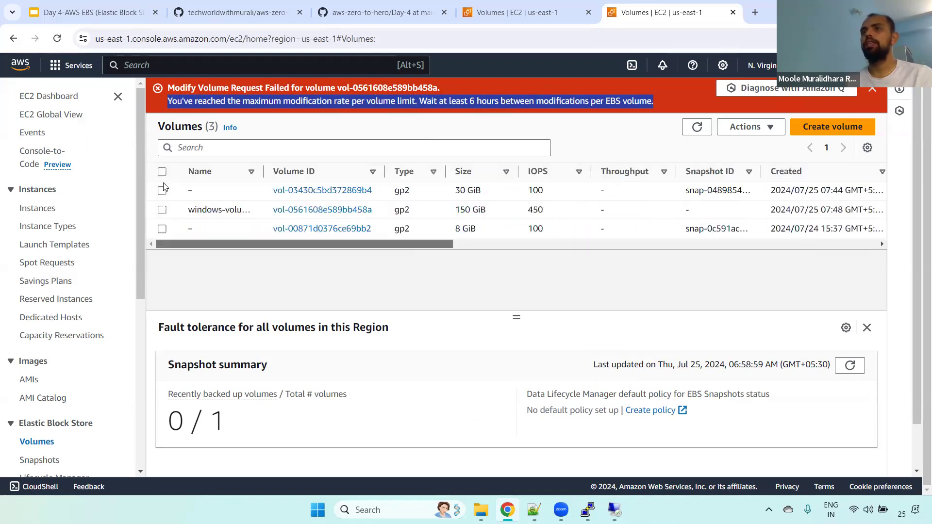
Step: Select the 30 GiB volume, and compare its size with the drives on the remote Windows server before returning to the browser
{"action": "left_click", "coordinate": [162, 190]}
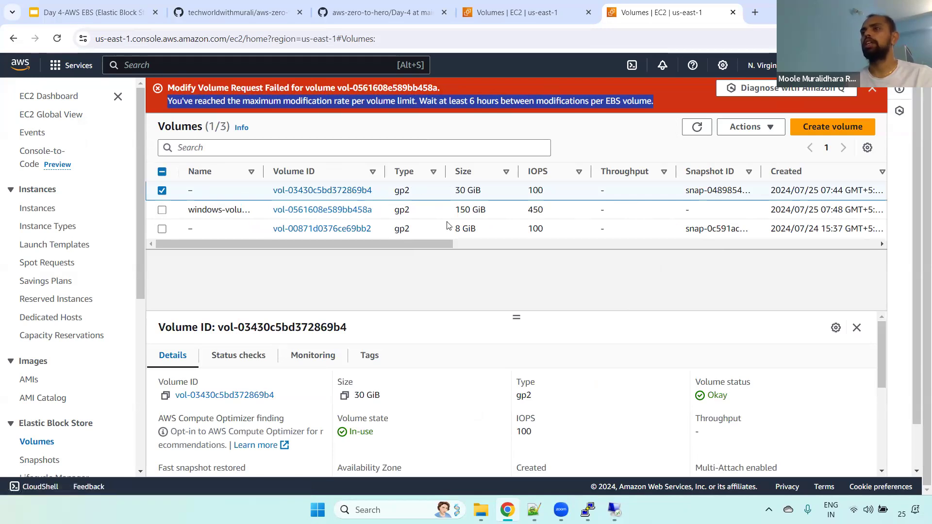
{"action": "left_click_drag", "start_coordinate": [454, 190], "coordinate": [481, 191]}
{"action": "left_click", "coordinate": [615, 509]}
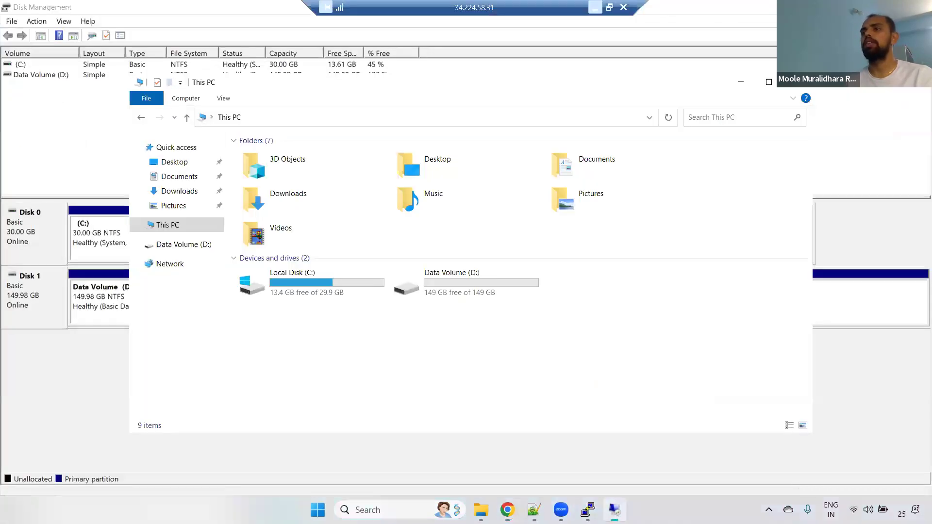
{"action": "left_click", "coordinate": [596, 5]}
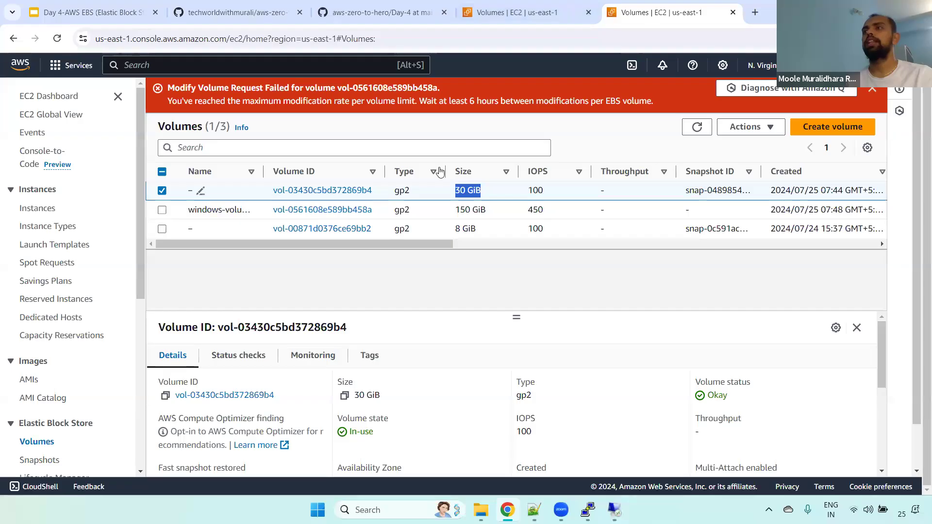
Step: Open the modification form for the selected 30 GiB volume and choose General Purpose SSD (gp3) as its type
{"action": "left_click", "coordinate": [749, 126]}
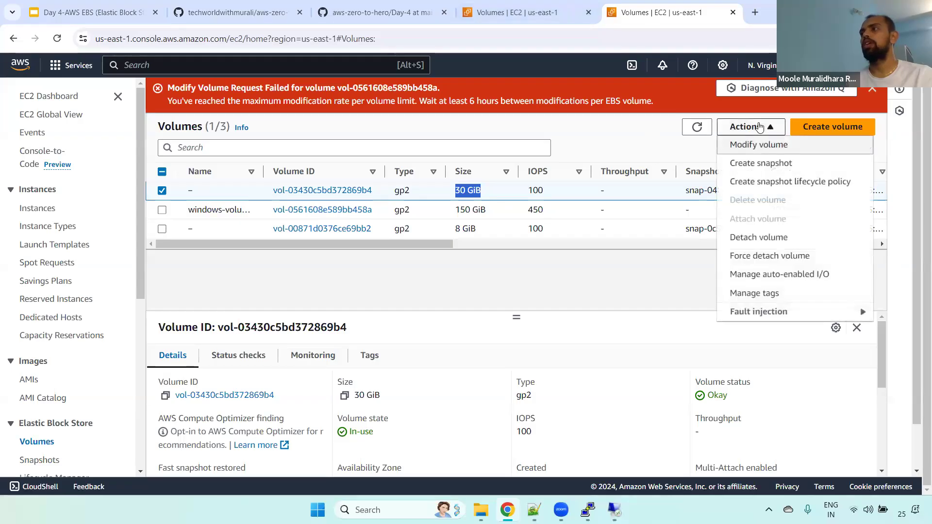
{"action": "left_click", "coordinate": [759, 146]}
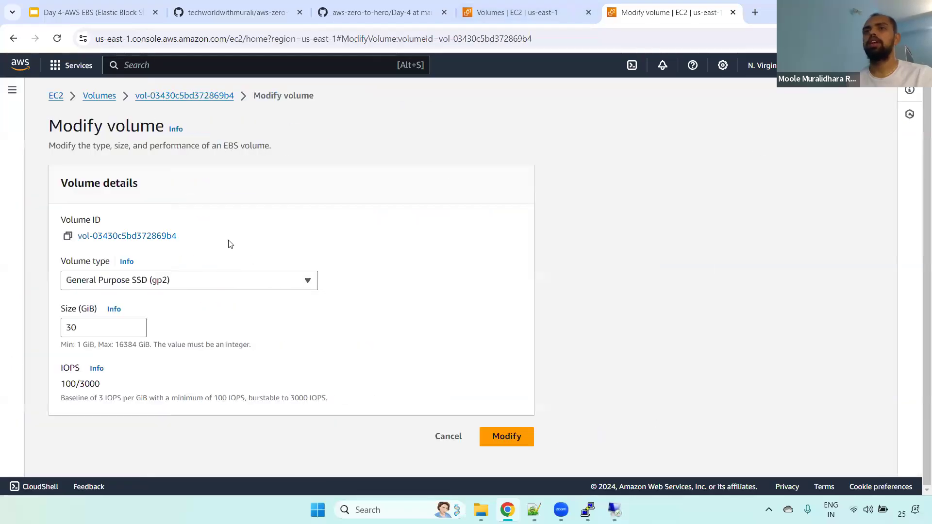
{"action": "left_click", "coordinate": [163, 281]}
{"action": "left_click", "coordinate": [160, 318]}
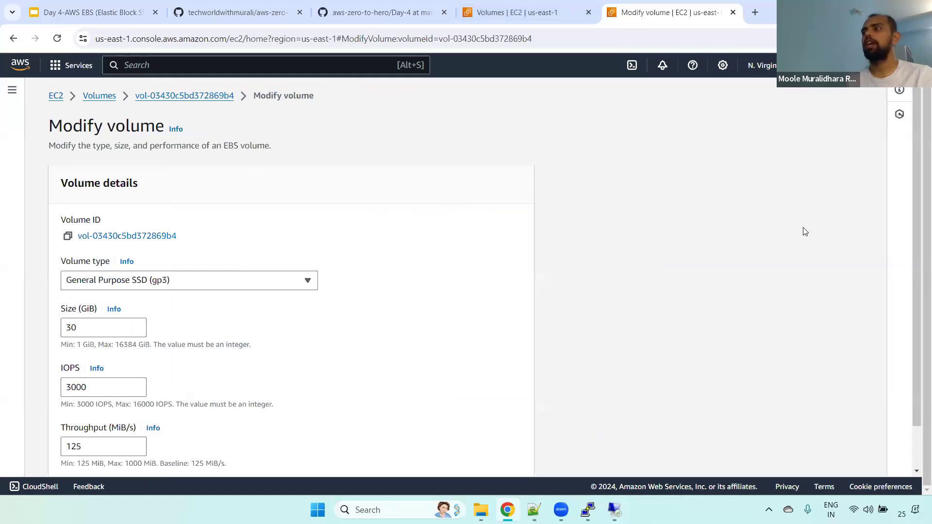
Step: Review the IOPS and throughput settings, and submit the gp3 modification with 30 GiB, 3000 IOPS and 125 MiB/s
{"action": "scroll", "coordinate": [919, 165], "scroll_direction": "down", "scroll_amount": 1}
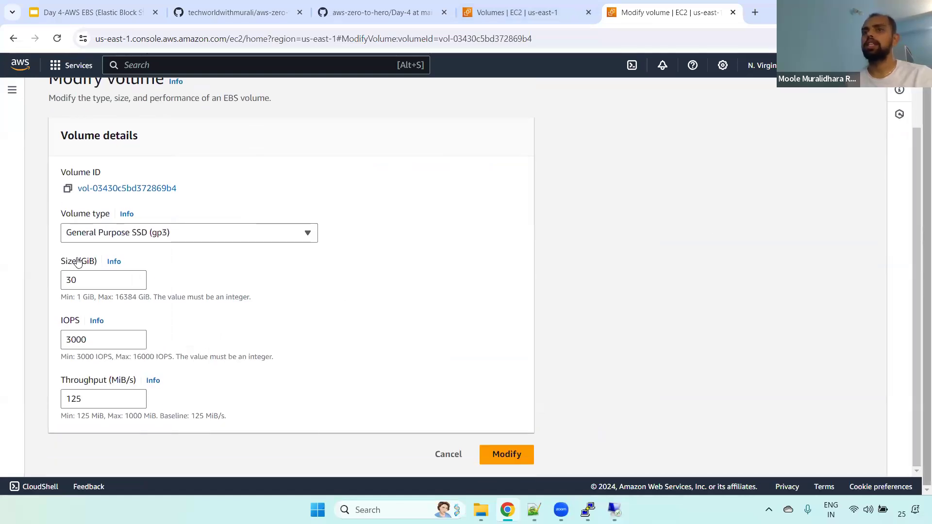
{"action": "left_click_drag", "start_coordinate": [61, 320], "coordinate": [71, 323]}
{"action": "left_click_drag", "start_coordinate": [62, 379], "coordinate": [121, 383]}
{"action": "left_click", "coordinate": [97, 405]}
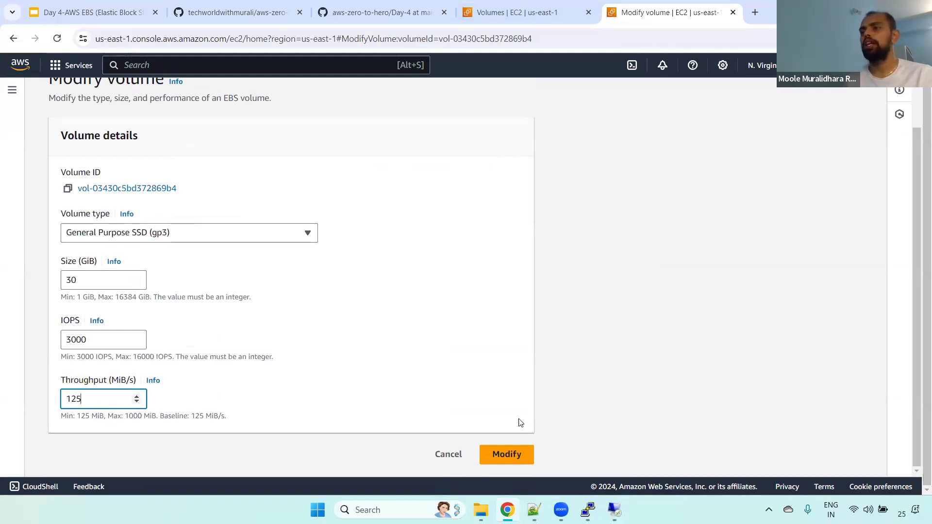
{"action": "left_click", "coordinate": [510, 455]}
{"action": "left_click", "coordinate": [612, 382]}
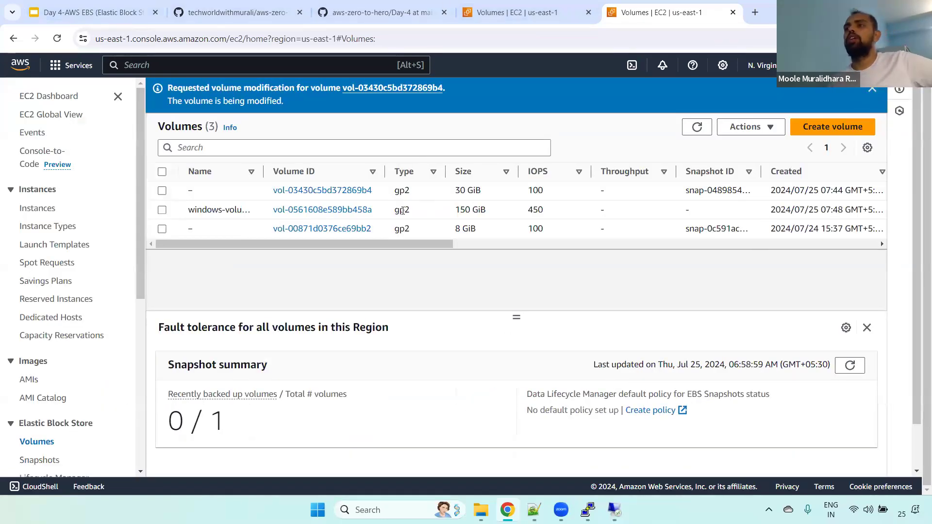
Step: Refresh the volumes list, and check the type and modification state of the 30 GiB volume
{"action": "double_click", "coordinate": [400, 191]}
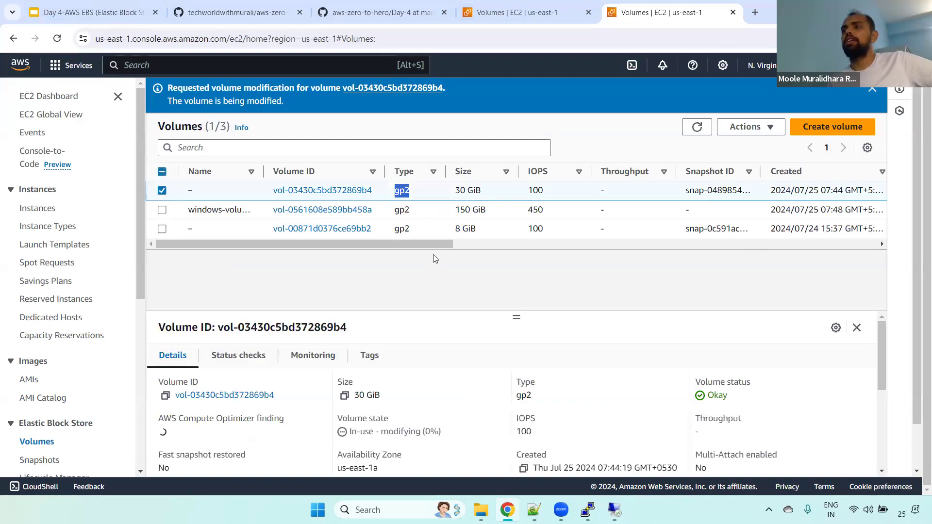
{"action": "scroll", "coordinate": [623, 255], "scroll_direction": "right", "scroll_amount": 10}
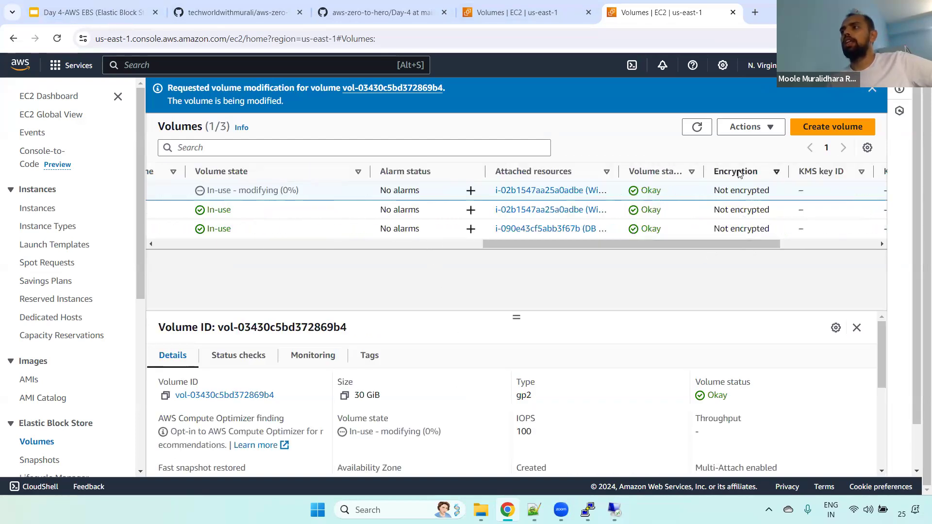
{"action": "left_click", "coordinate": [698, 128]}
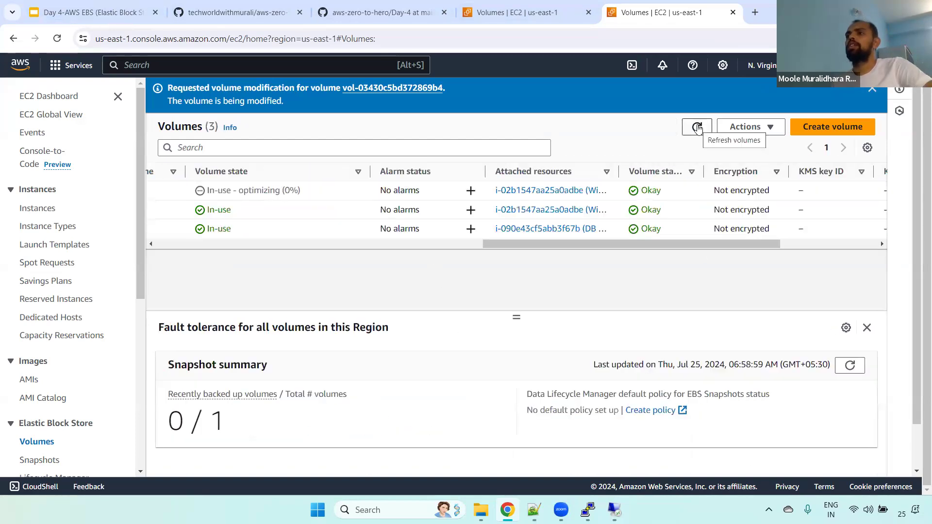
{"action": "left_click_drag", "start_coordinate": [217, 191], "coordinate": [316, 193]}
{"action": "left_click_drag", "start_coordinate": [528, 245], "coordinate": [71, 241]}
{"action": "double_click", "coordinate": [407, 193]}
{"action": "left_click_drag", "start_coordinate": [417, 242], "coordinate": [590, 245]}
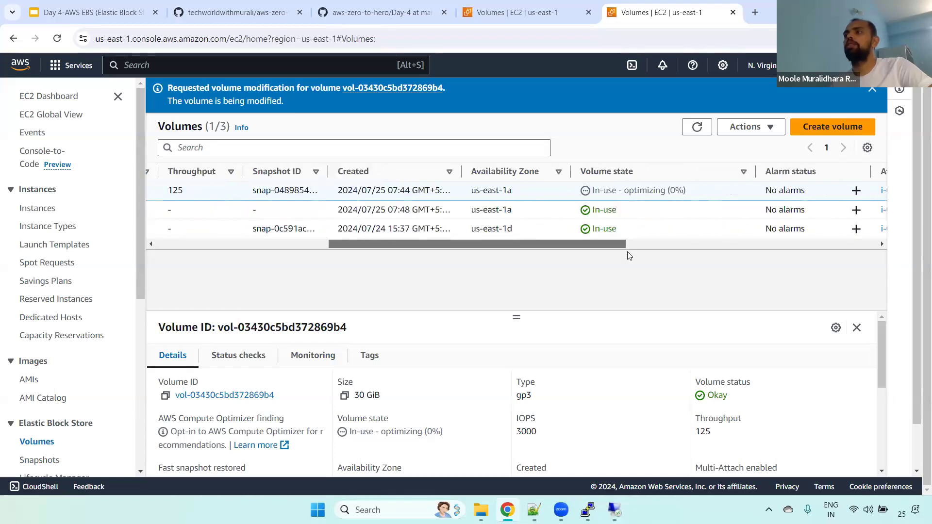
{"action": "scroll", "coordinate": [586, 202], "scroll_direction": "right", "scroll_amount": 2}
{"action": "left_click_drag", "start_coordinate": [502, 190], "coordinate": [604, 194]}
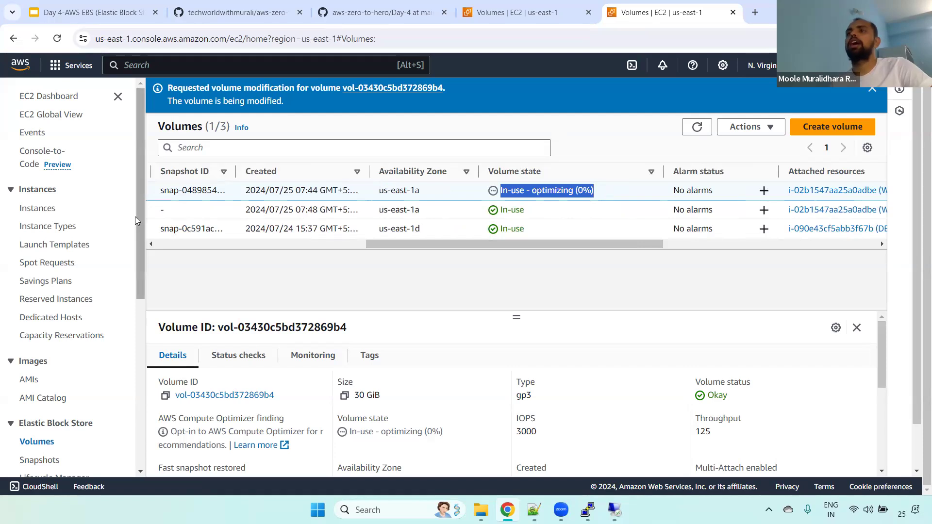
Step: Check the IOPS and throughput values of the 30 GiB volume in the volumes list
{"action": "left_click_drag", "start_coordinate": [484, 242], "coordinate": [307, 252]}
{"action": "double_click", "coordinate": [451, 191]}
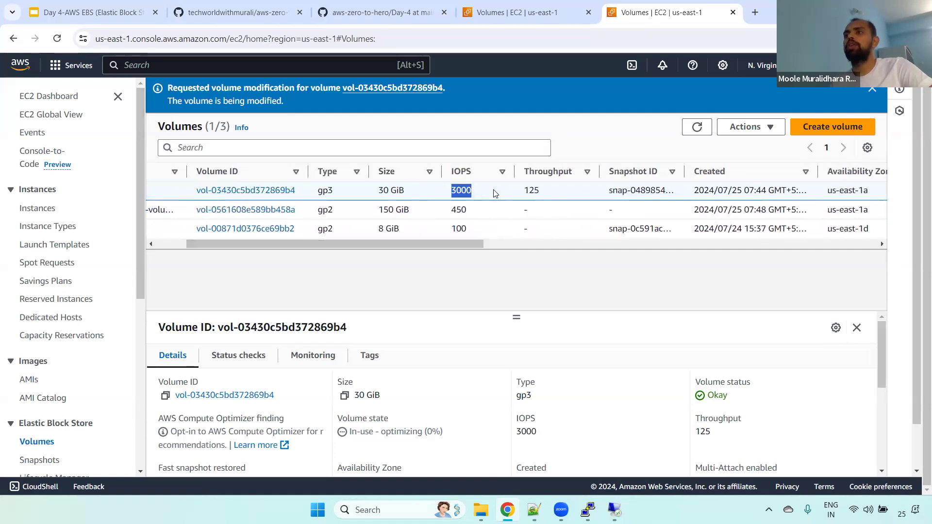
{"action": "left_click_drag", "start_coordinate": [523, 190], "coordinate": [564, 193]}
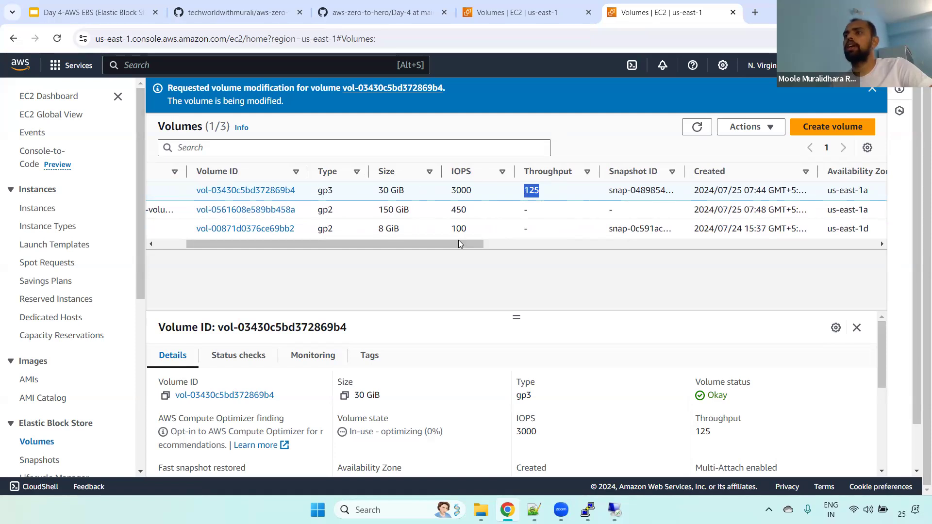
{"action": "left_click_drag", "start_coordinate": [461, 244], "coordinate": [192, 257]}
Step: Refresh the volumes list several times to follow the optimization progress of the 30 GiB volume, and look over the available volume actions
{"action": "left_click", "coordinate": [697, 127]}
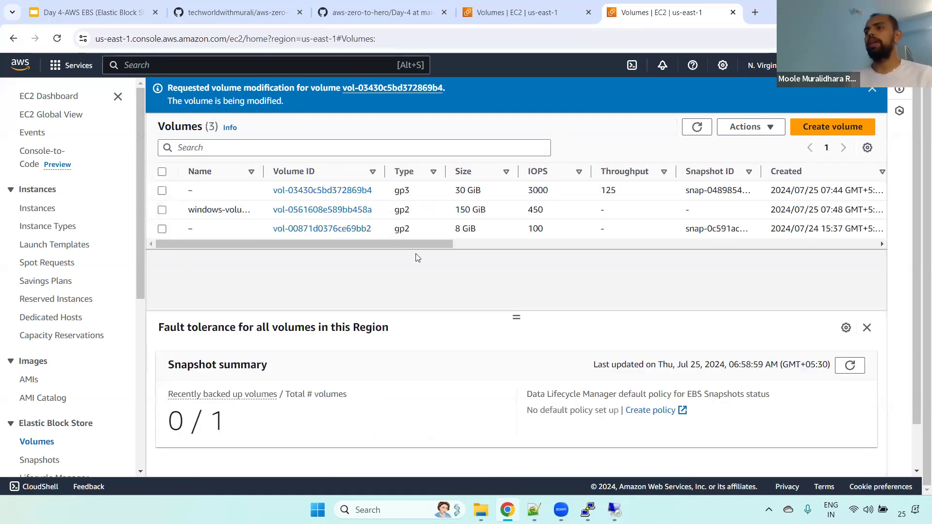
{"action": "left_click_drag", "start_coordinate": [416, 245], "coordinate": [691, 259]}
{"action": "left_click", "coordinate": [697, 127]}
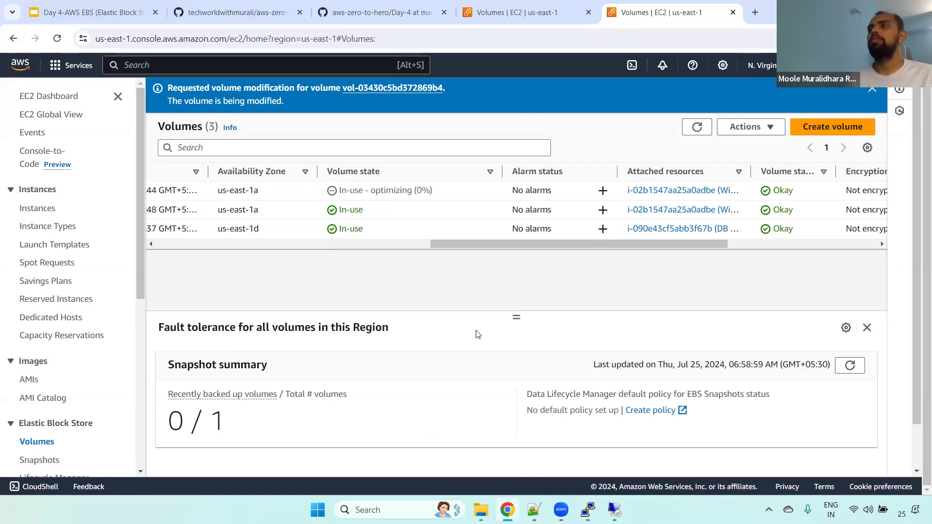
{"action": "left_click_drag", "start_coordinate": [474, 245], "coordinate": [74, 245]}
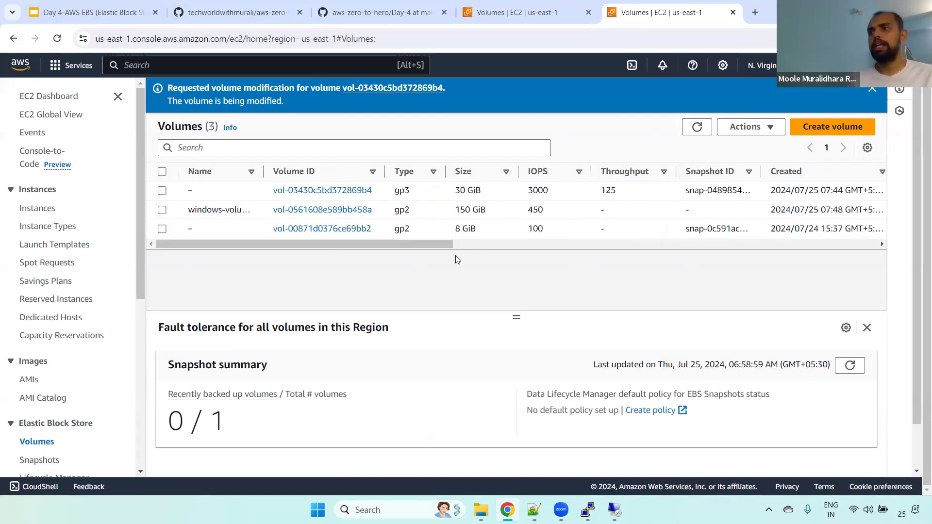
{"action": "left_click_drag", "start_coordinate": [410, 245], "coordinate": [589, 262]}
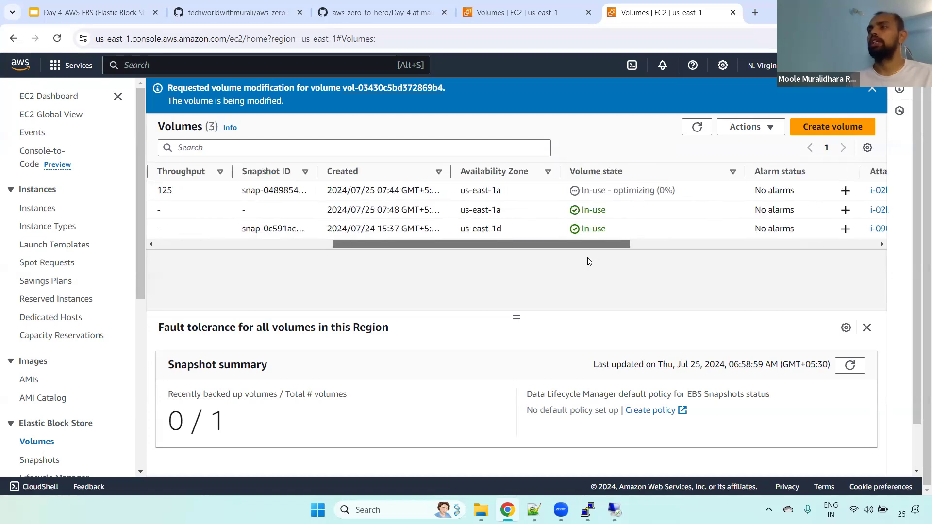
{"action": "left_click_drag", "start_coordinate": [581, 248], "coordinate": [380, 245]}
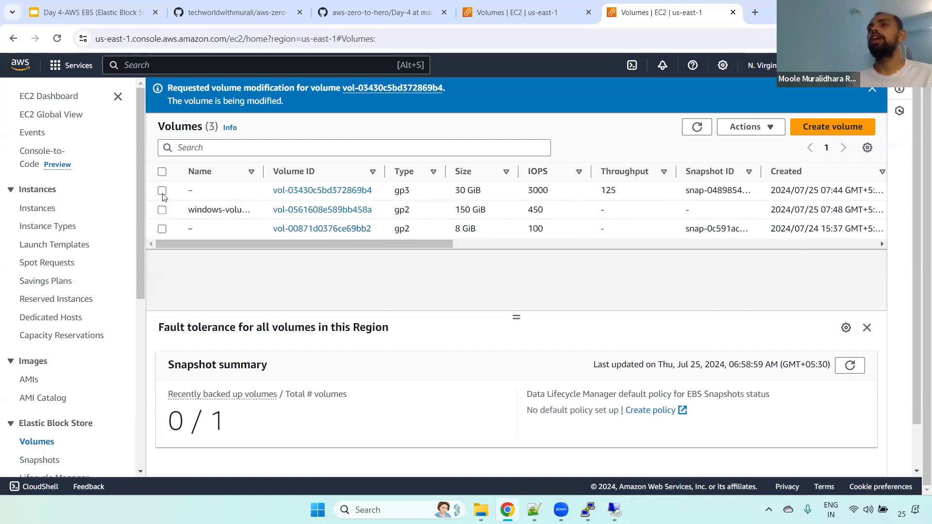
{"action": "left_click", "coordinate": [767, 129]}
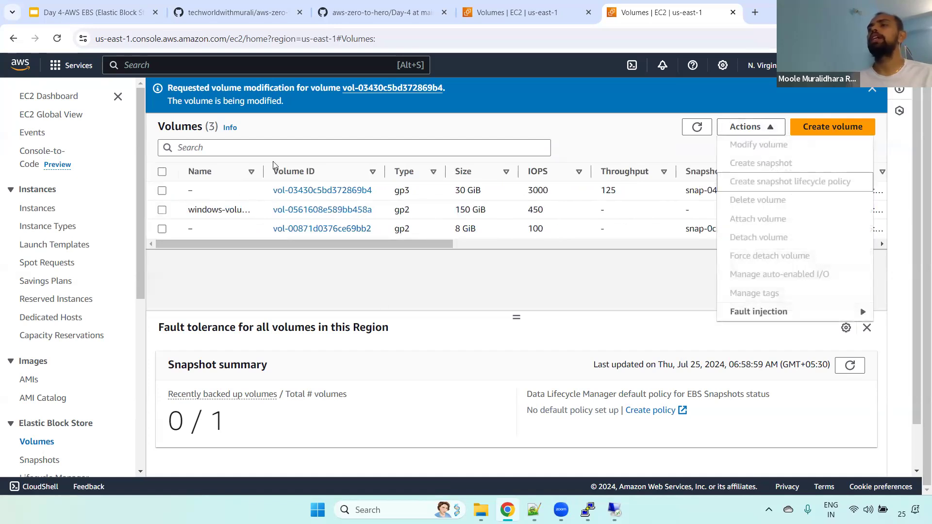
{"action": "left_click", "coordinate": [515, 132]}
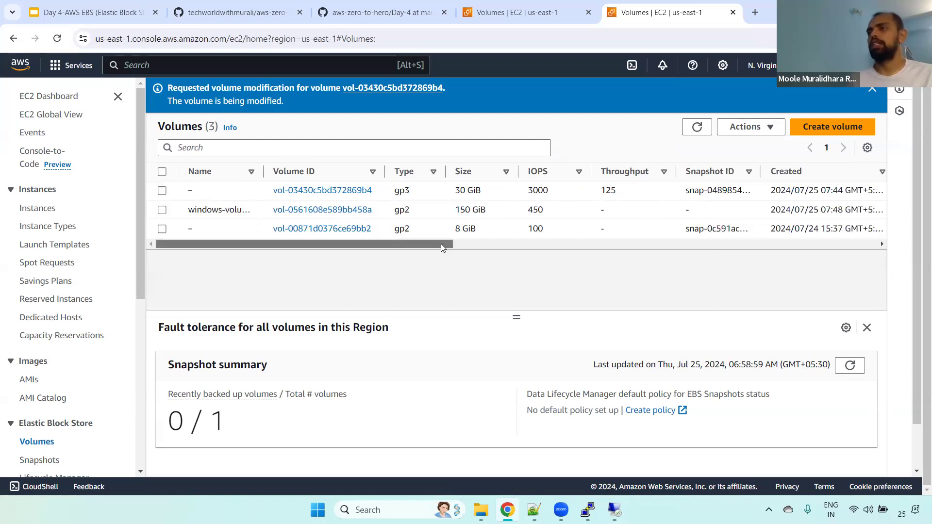
{"action": "left_click", "coordinate": [696, 128]}
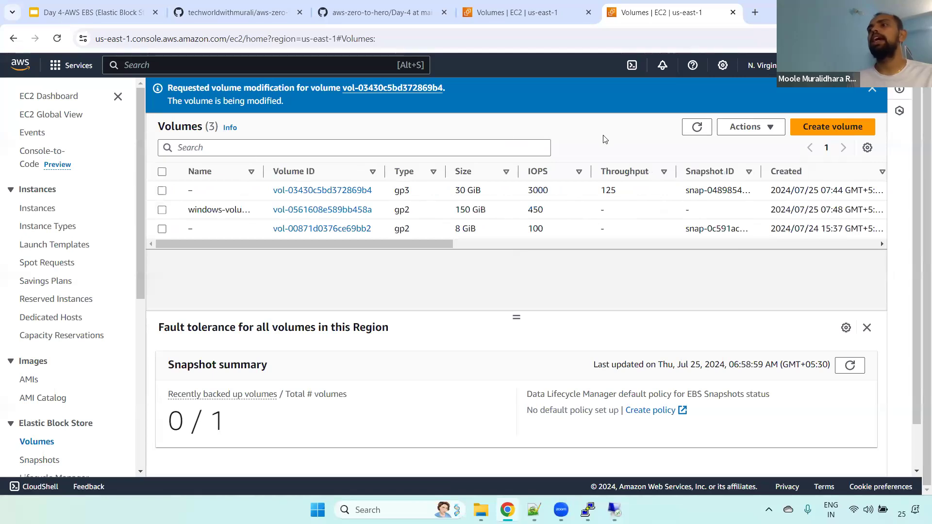
{"action": "left_click_drag", "start_coordinate": [417, 246], "coordinate": [676, 245]}
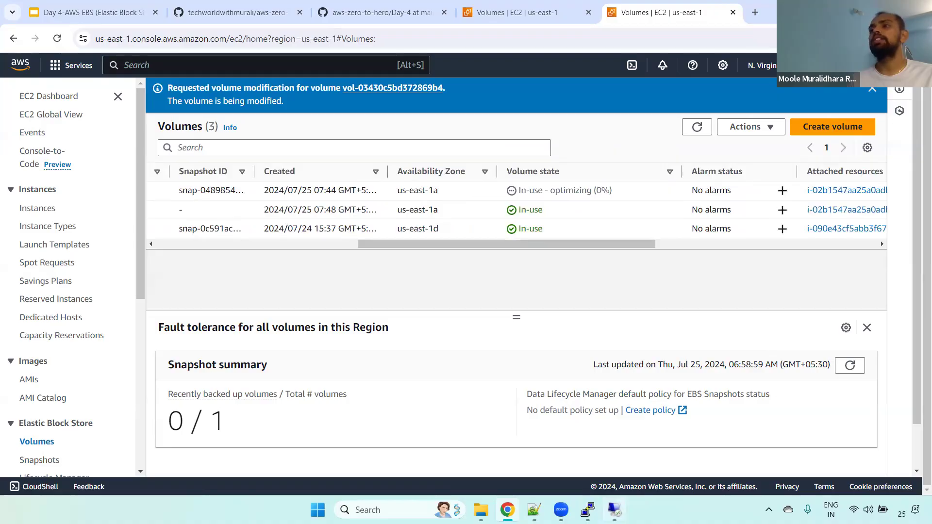
Step: Switch to the remote Windows server, inspect its C: and D: drives, and return to the browser
{"action": "left_click", "coordinate": [615, 509]}
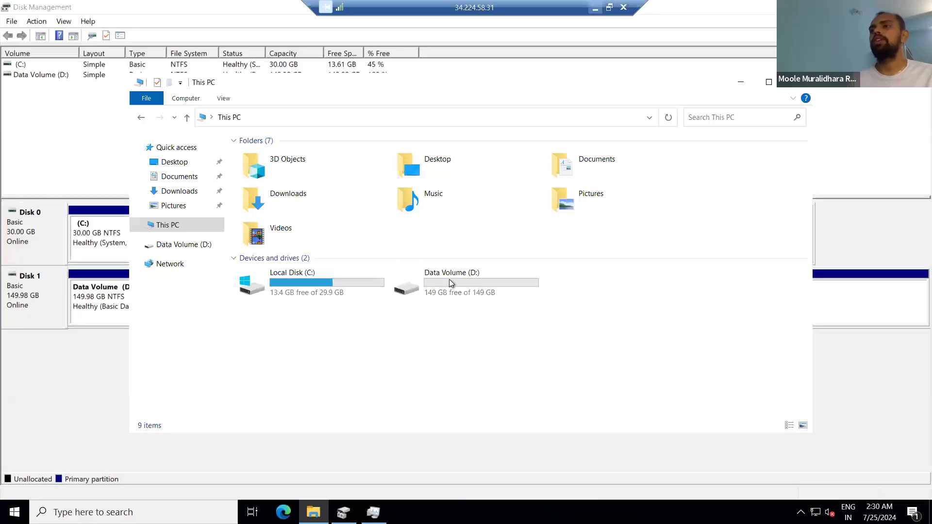
{"action": "left_click", "coordinate": [478, 290]}
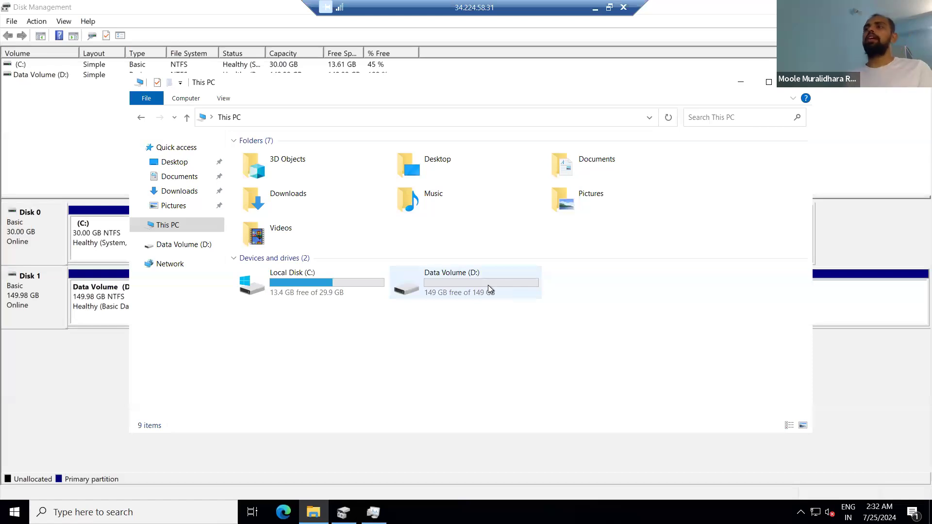
{"action": "left_click", "coordinate": [369, 326]}
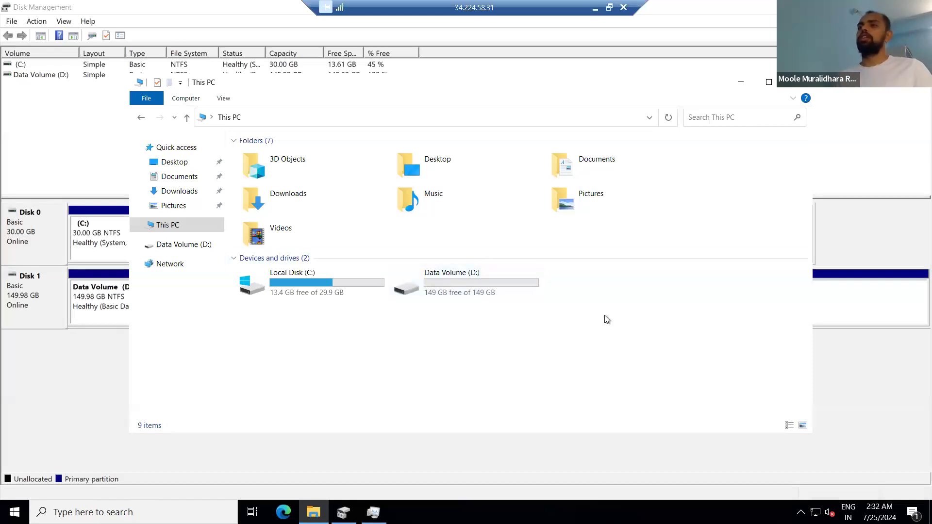
{"action": "left_click", "coordinate": [596, 6]}
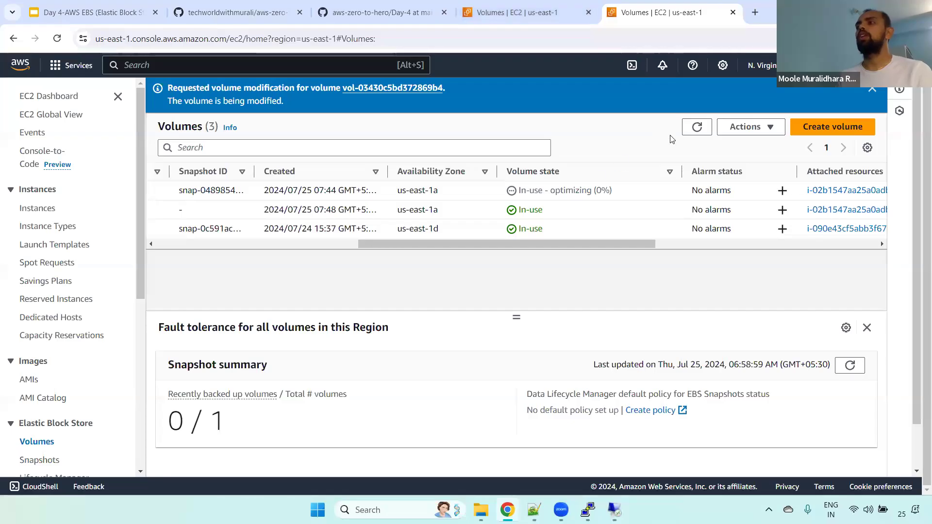
Step: Refresh the volumes list again, and review the type, size and IOPS of each volume
{"action": "left_click", "coordinate": [696, 127]}
{"action": "left_click_drag", "start_coordinate": [595, 247], "coordinate": [317, 246]}
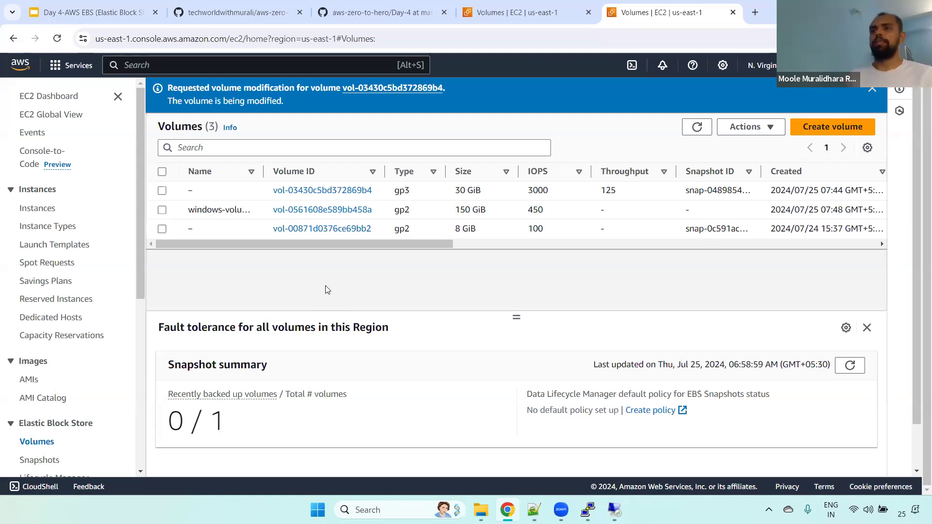
{"action": "left_click", "coordinate": [697, 127]}
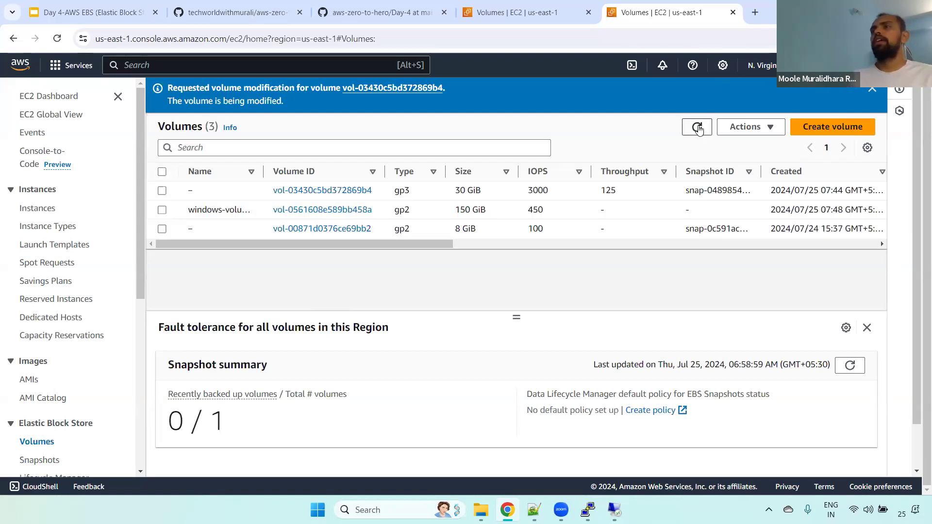
{"action": "left_click_drag", "start_coordinate": [410, 244], "coordinate": [277, 244]}
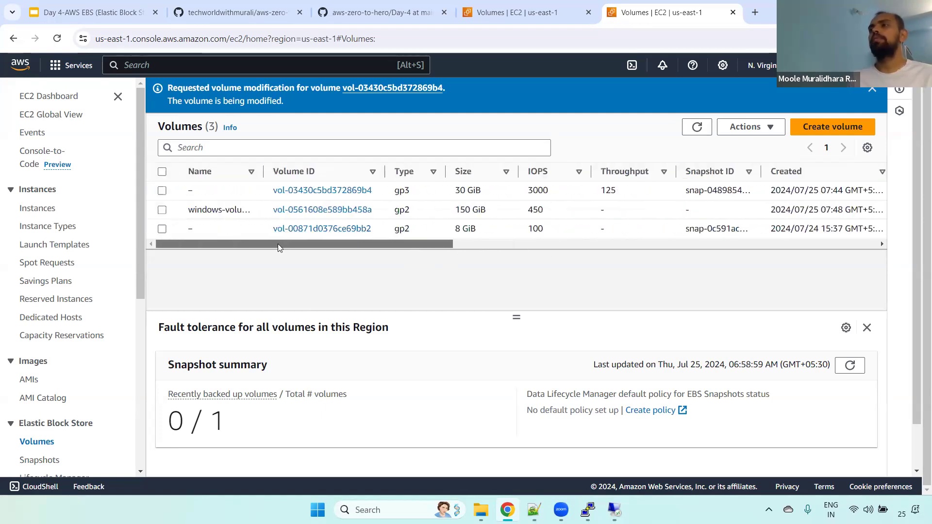
Step: Detach the 150 GiB windows-volume from its instance, and confirm the detachment
{"action": "left_click", "coordinate": [162, 210]}
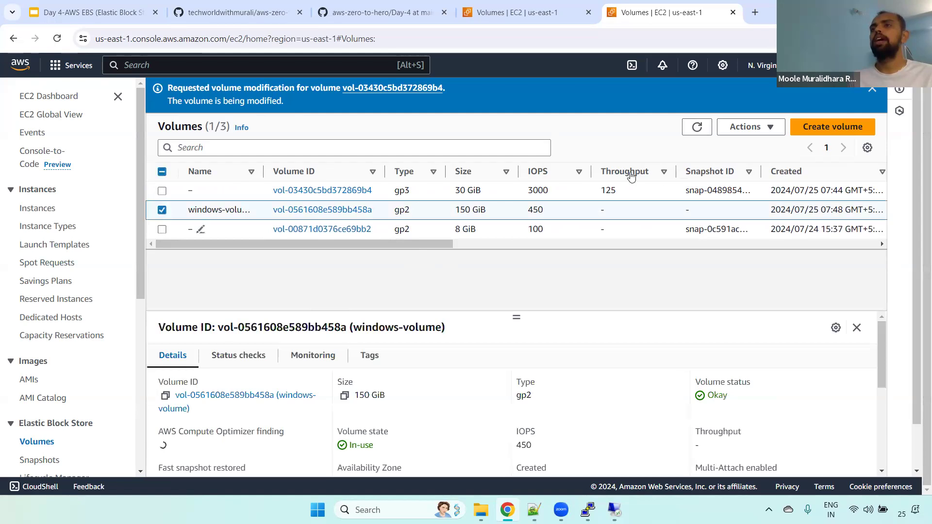
{"action": "left_click", "coordinate": [752, 127]}
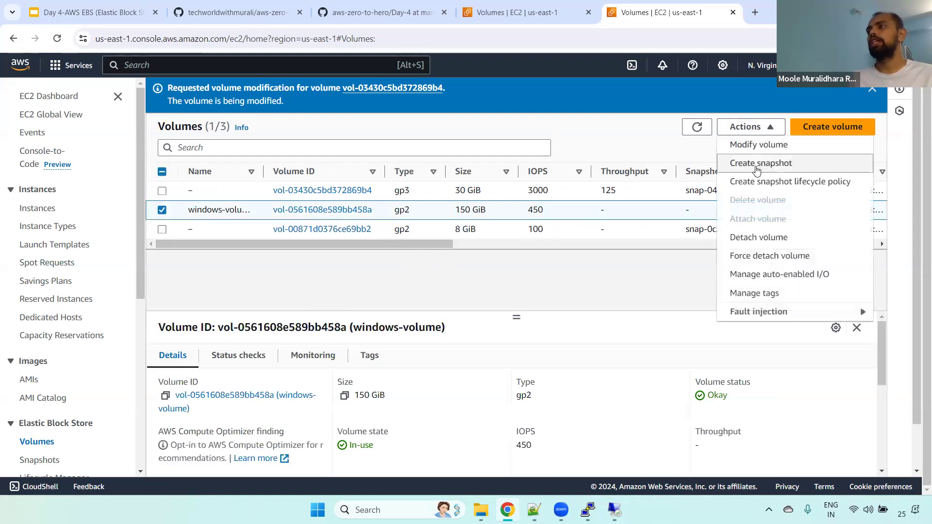
{"action": "left_click", "coordinate": [754, 245]}
{"action": "left_click", "coordinate": [679, 335]}
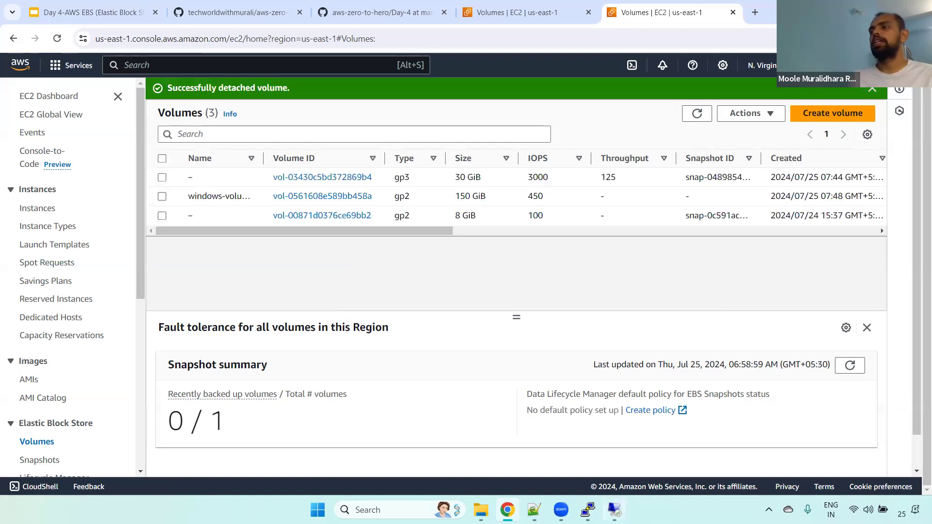
Step: Check on the remote Windows server whether the data volume D: is still listed, and return to the volumes list
{"action": "left_click", "coordinate": [614, 509]}
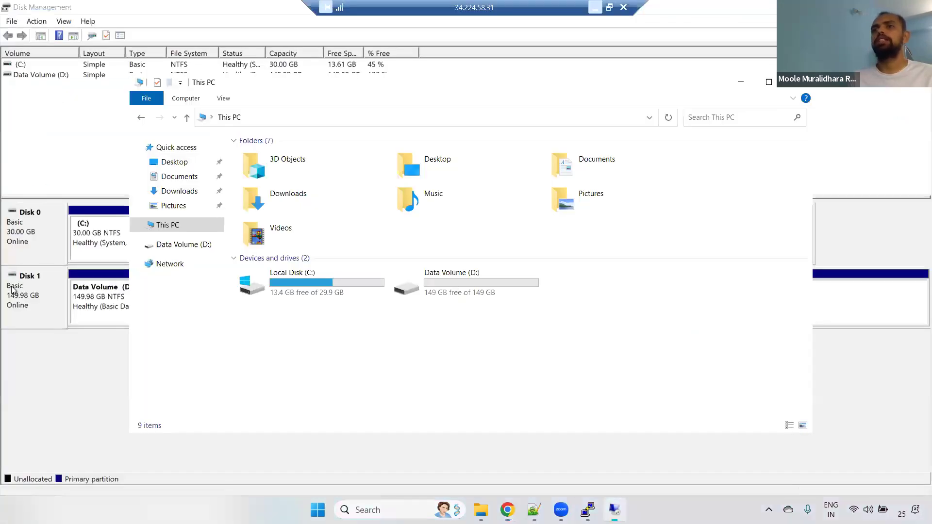
{"action": "left_click", "coordinate": [596, 5]}
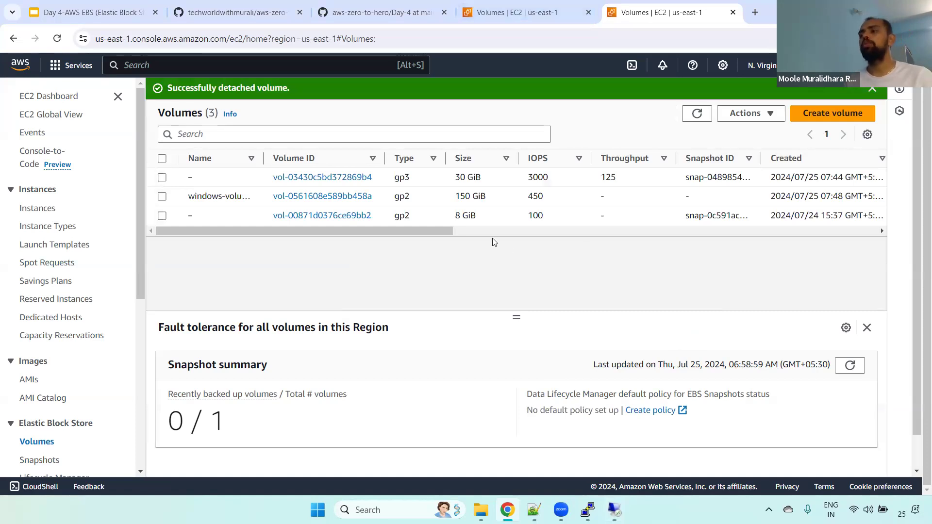
{"action": "left_click", "coordinate": [614, 510]}
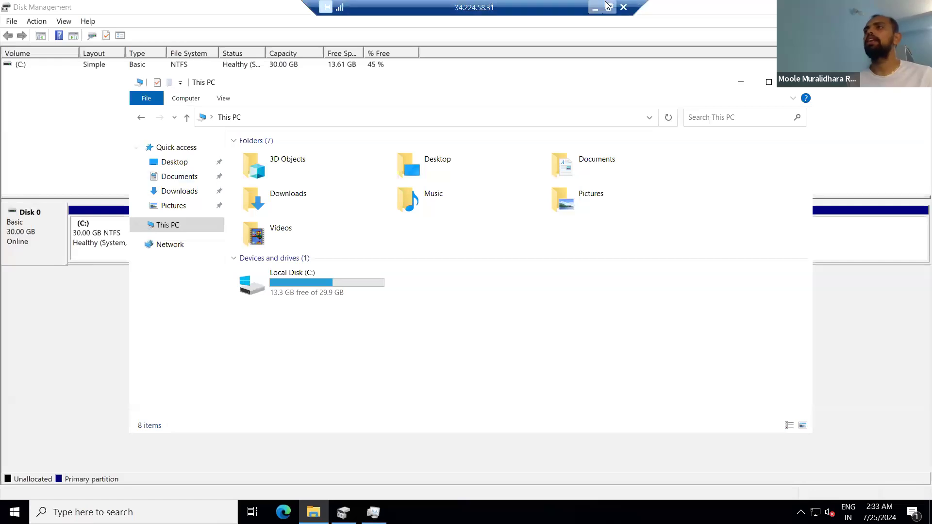
{"action": "left_click", "coordinate": [597, 4]}
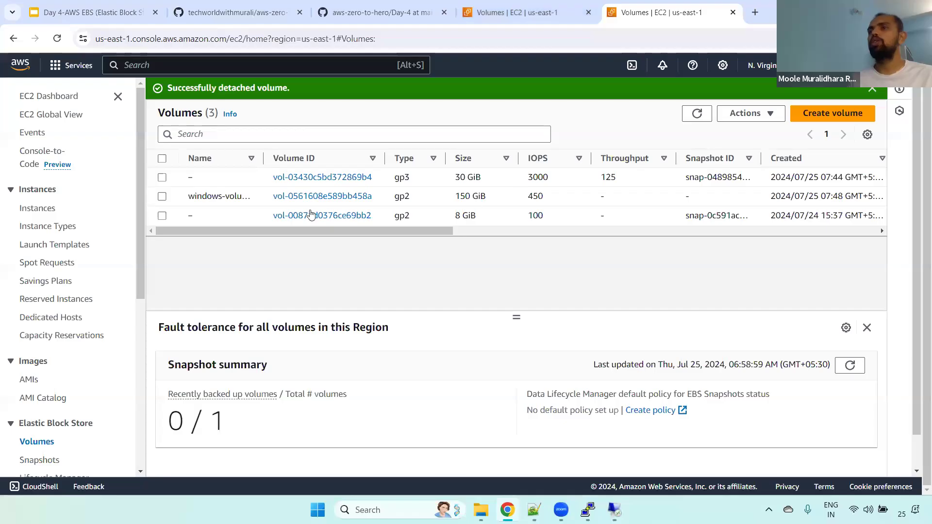
{"action": "left_click_drag", "start_coordinate": [439, 231], "coordinate": [257, 233]}
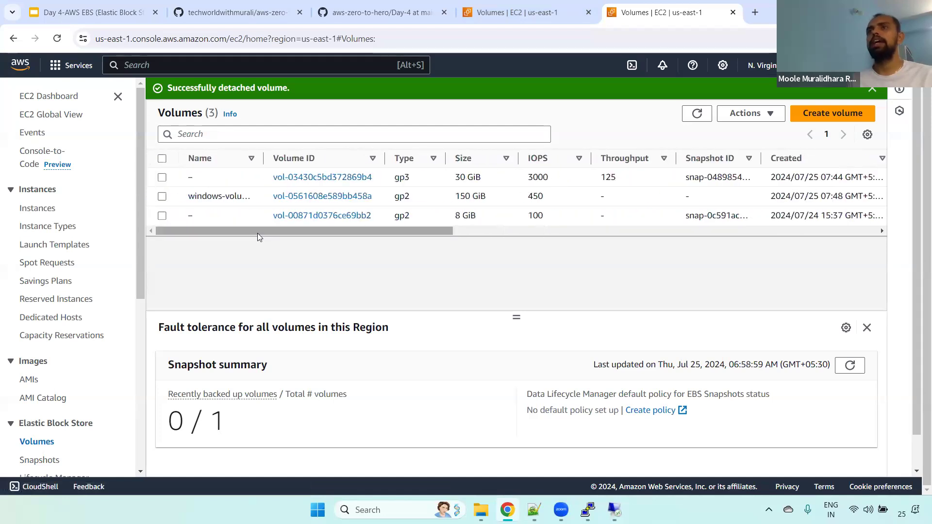
Step: Review the lab session on encrypting an existing attached EBS volume in the Day-4 notes, and open the repository README's Day 4 topics
{"action": "left_click", "coordinate": [543, 5]}
{"action": "left_click", "coordinate": [383, 12]}
{"action": "left_click_drag", "start_coordinate": [234, 357], "coordinate": [486, 348]}
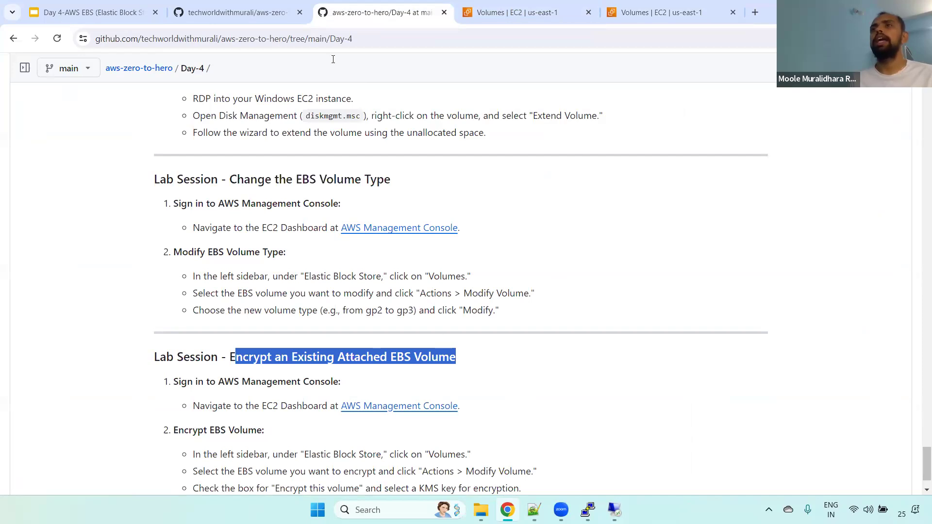
{"action": "left_click", "coordinate": [233, 12]}
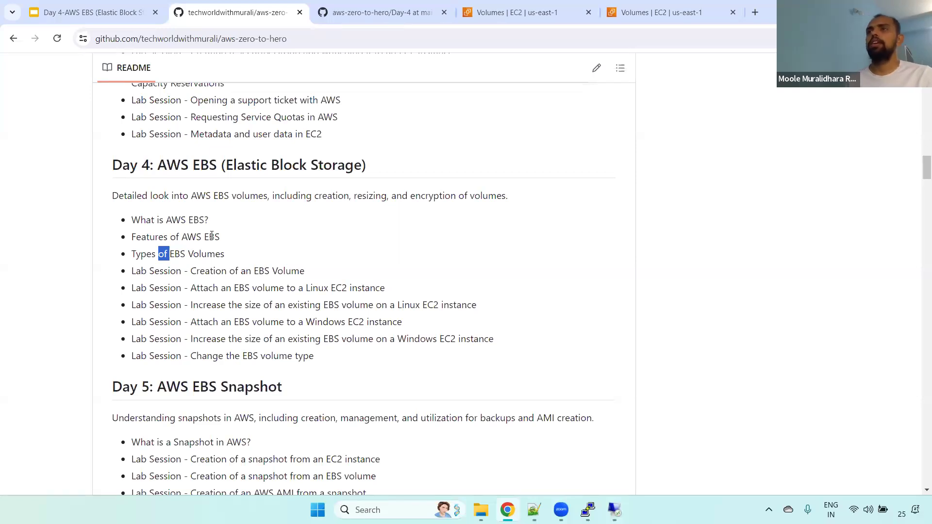
Step: Switch to the Day 4 AWS EBS presentation, select slide 23, and start the slideshow from it
{"action": "left_click", "coordinate": [90, 13]}
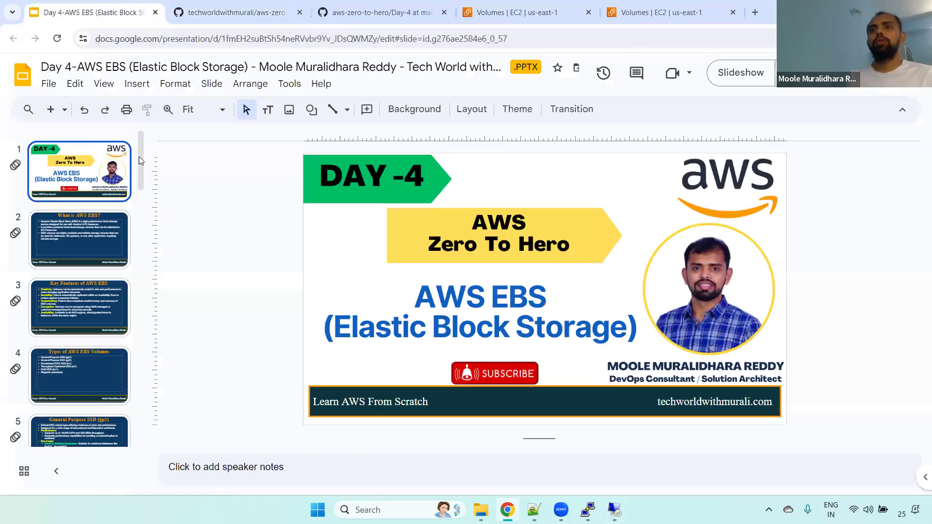
{"action": "left_click_drag", "start_coordinate": [140, 356], "coordinate": [141, 431]}
{"action": "left_click", "coordinate": [111, 414]}
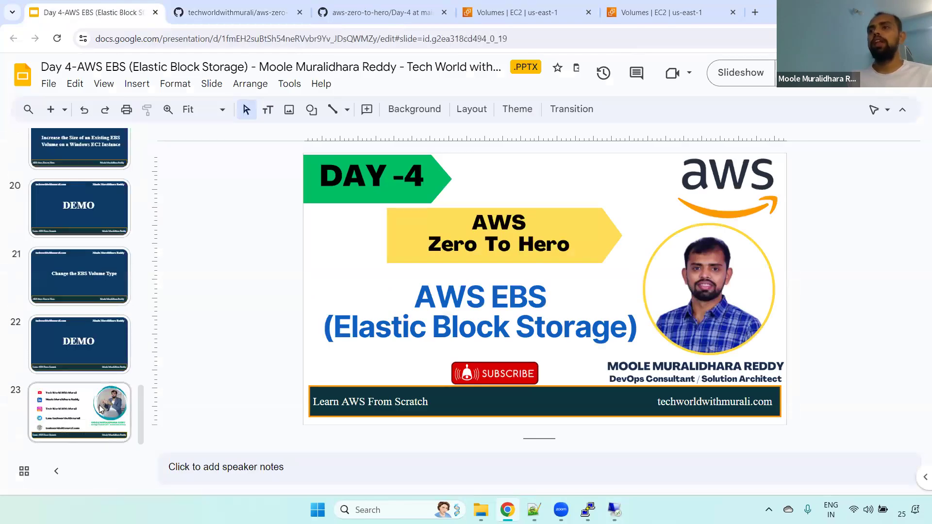
{"action": "left_click", "coordinate": [740, 73]}
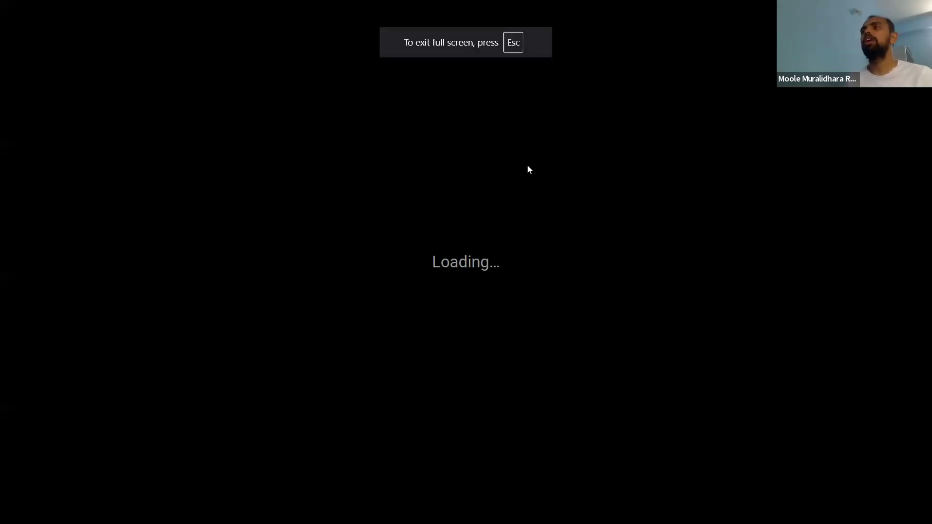